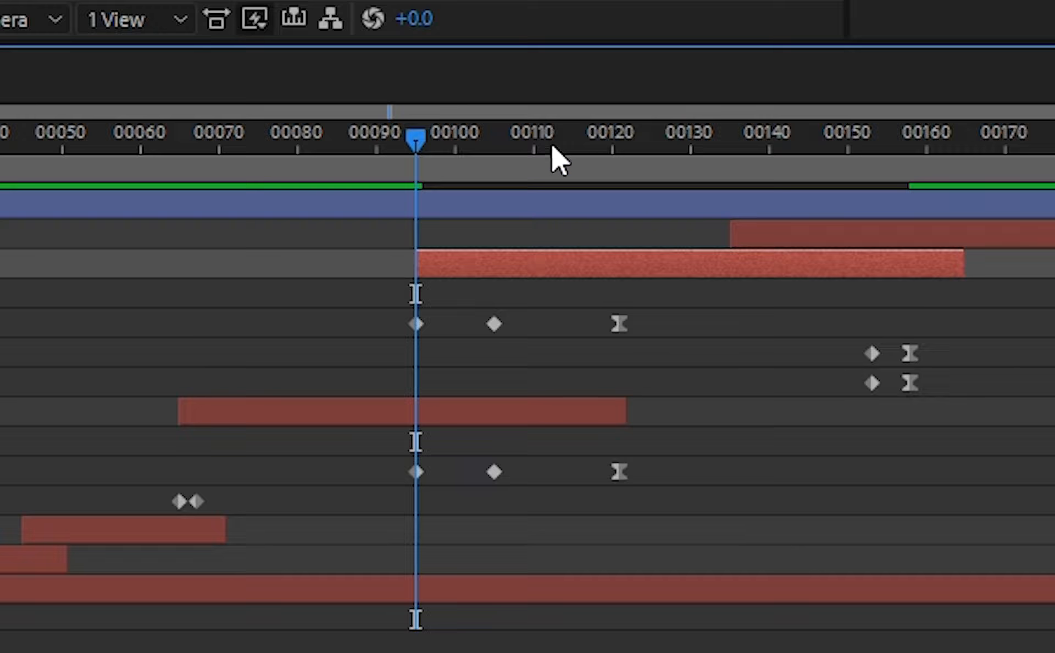
Scrub the current-time indicator forward and turn on the Title/Action Safe overlay in the composition view
drag(419, 146, 482, 162)
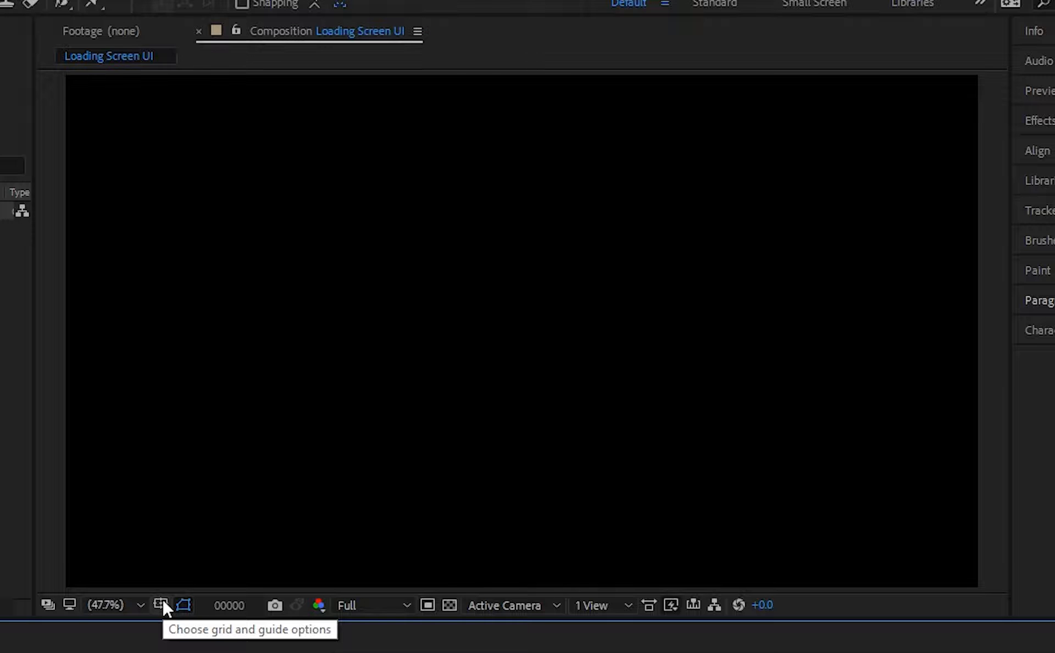
click(161, 604)
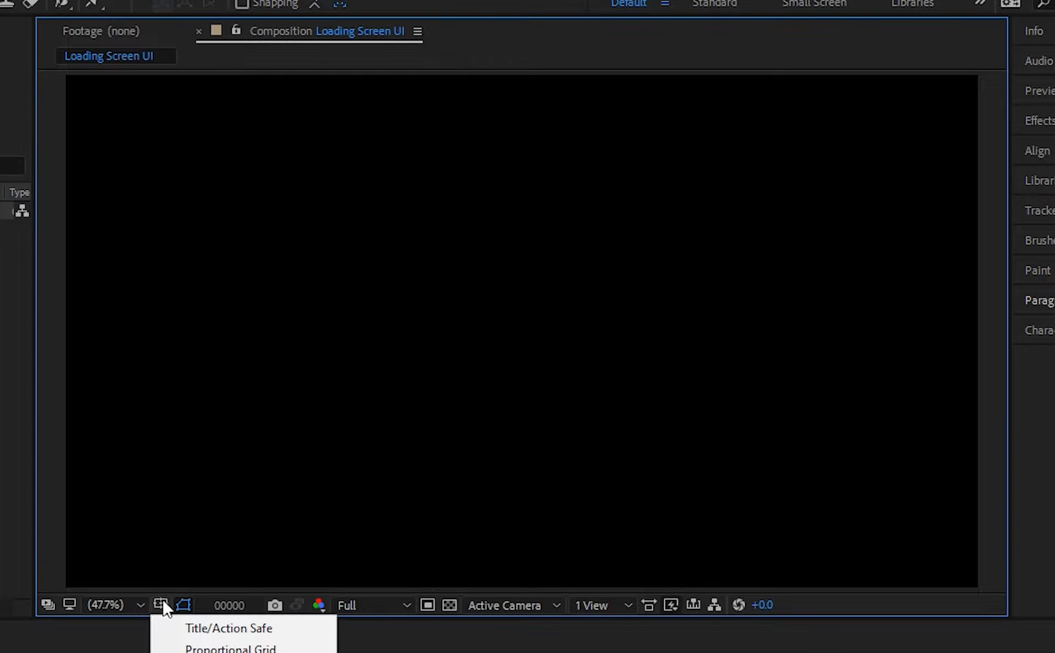
click(176, 633)
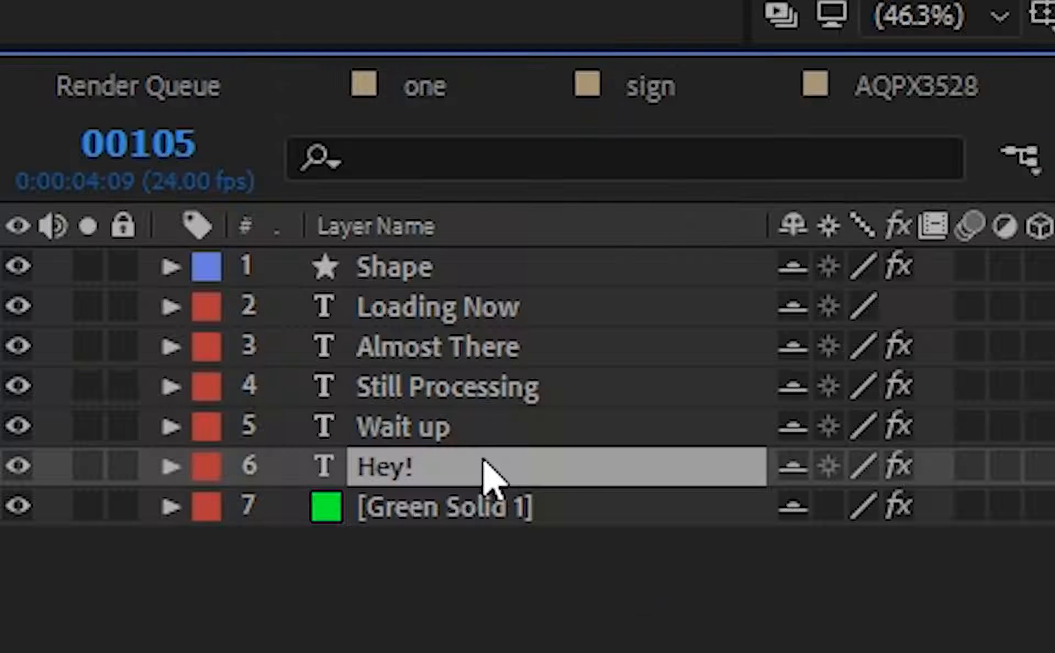
Select the text layers from Hey! up to Loading Now, the Shape layer, and the Green Solid 1 layer in turn
shift+click(530, 322)
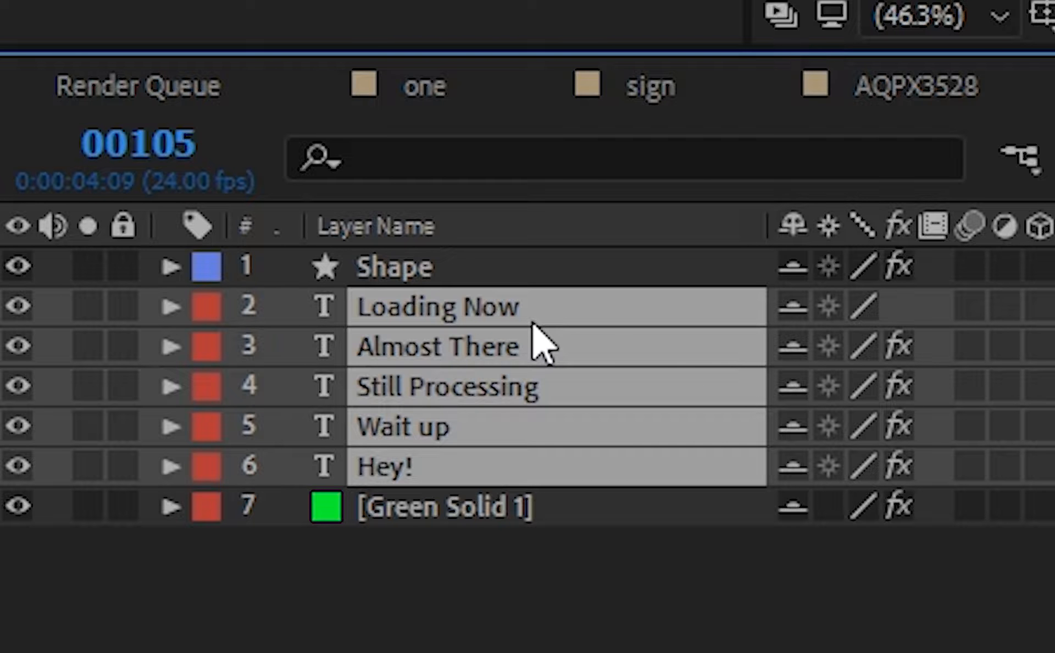
click(407, 270)
click(380, 510)
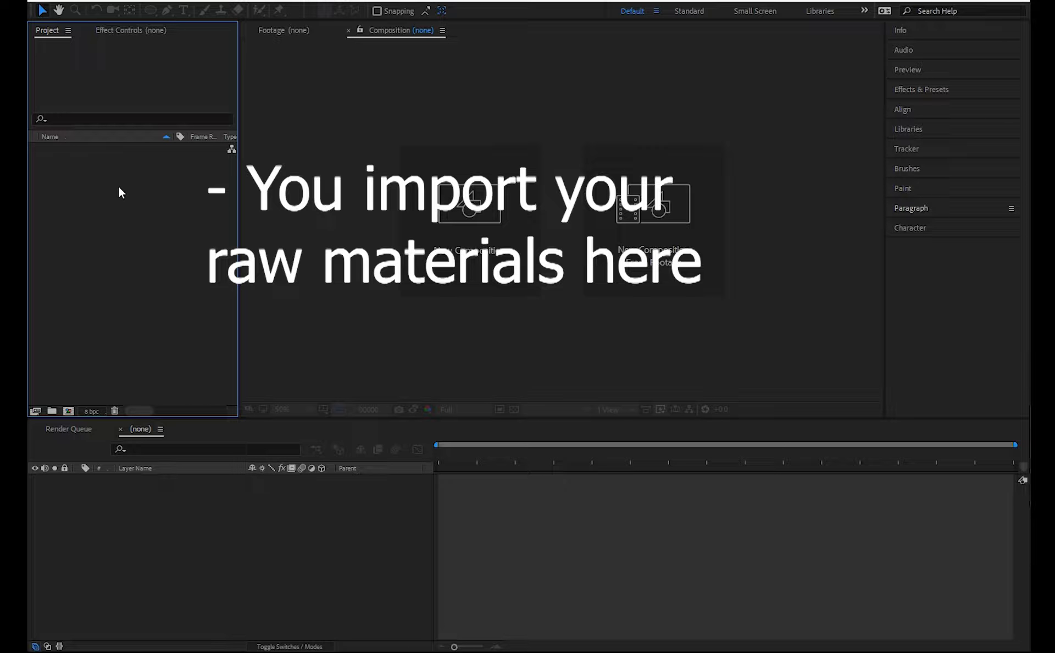
Create a new composition named Loading Screen UI with the HDTV 1080 24 preset
right_click(99, 188)
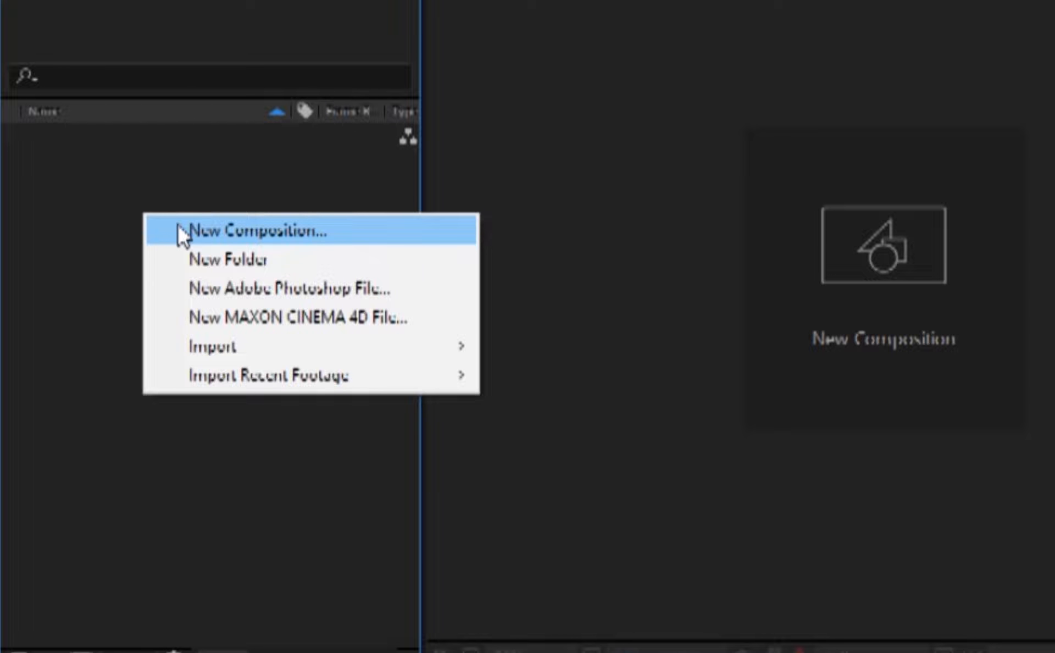
click(178, 225)
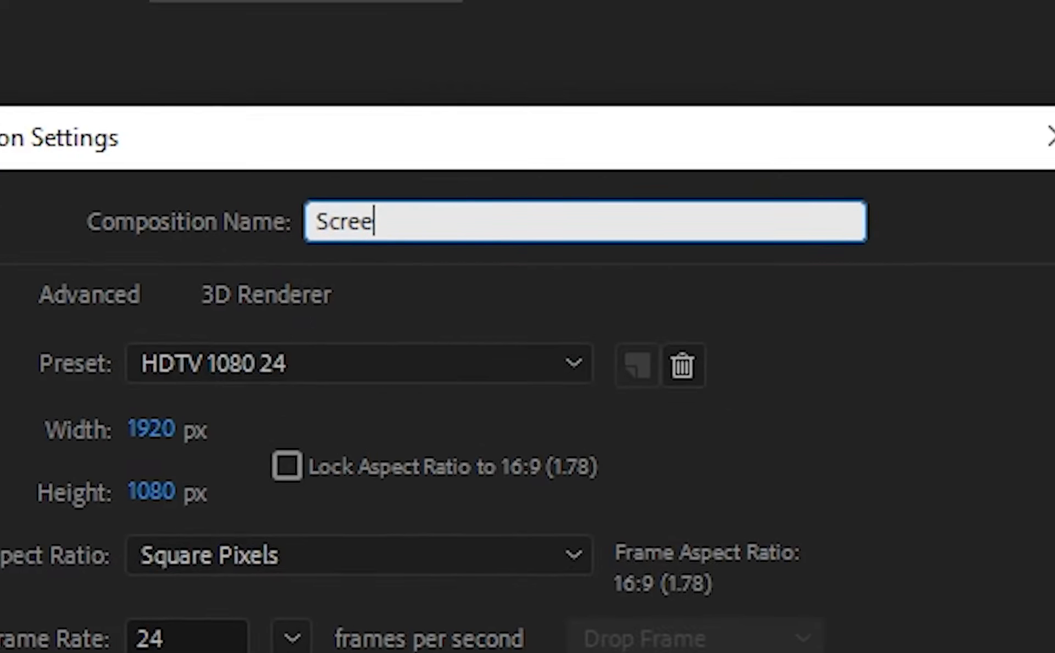
key(BackSpace)
key(BackSpace)
key(BackSpace)
key(BackSpace)
key(BackSpace)
text(Loadi)
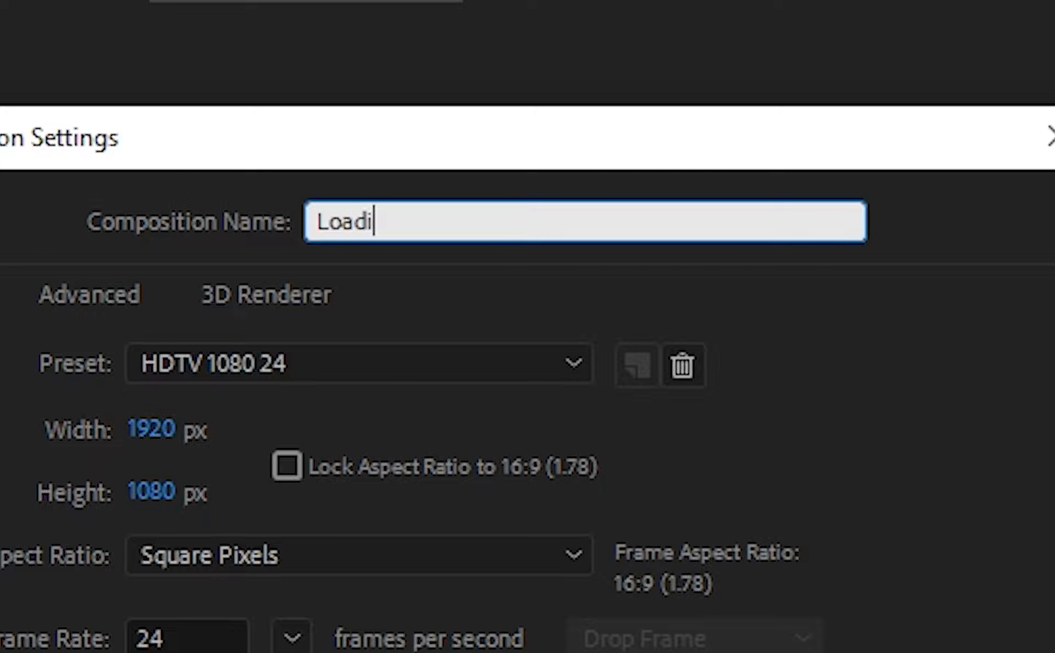
text(ng Screen)
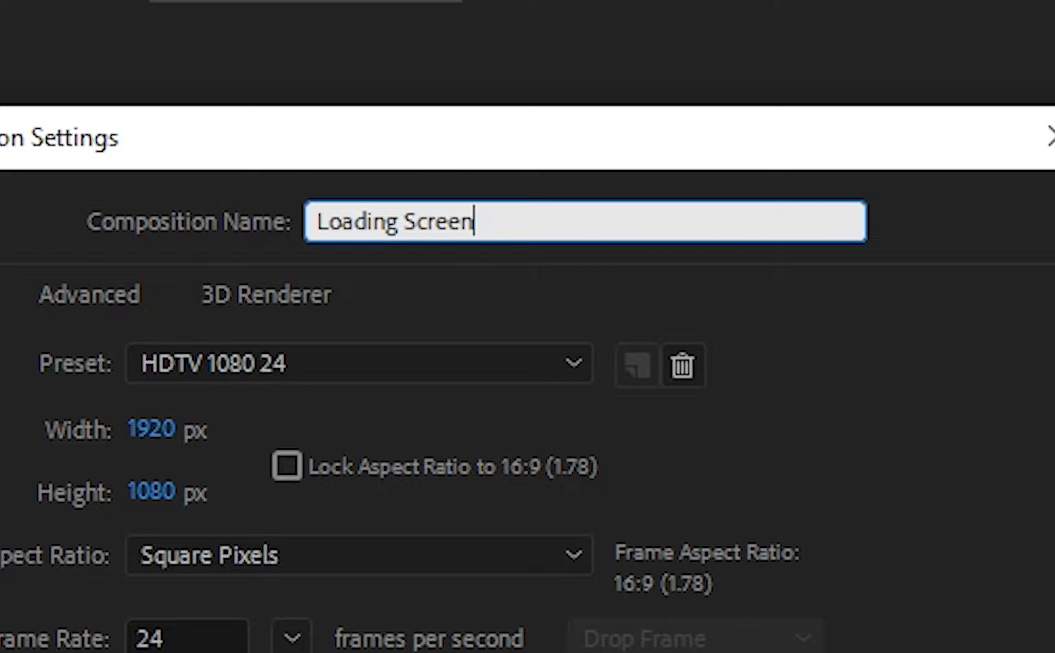
text( UI)
click(684, 536)
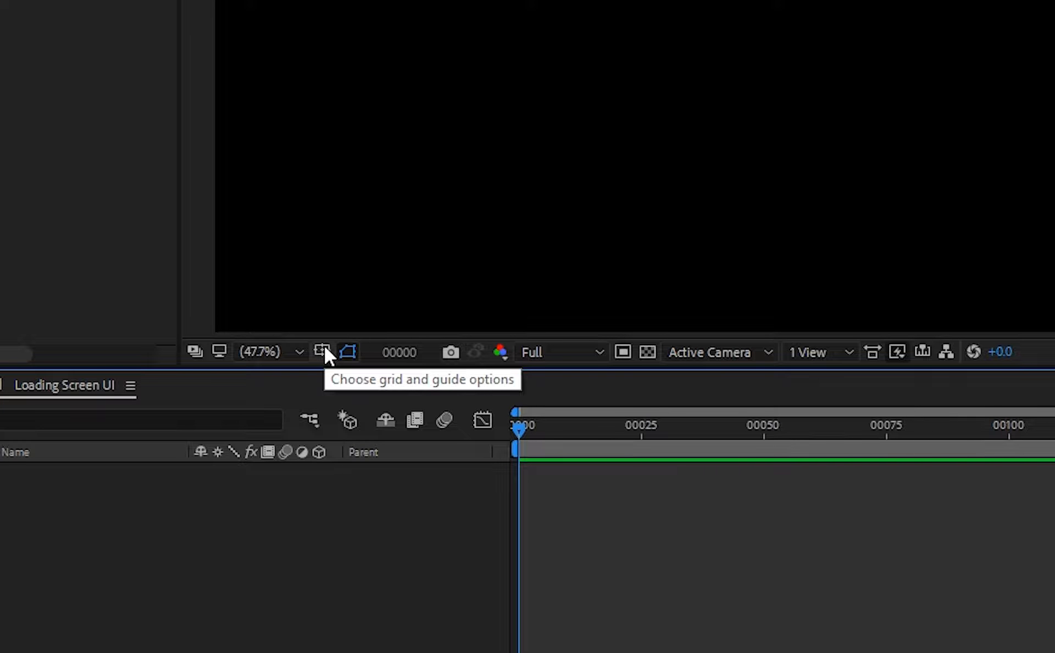
Show the Title/Action Safe guides over the Loading Screen UI composition
click(325, 346)
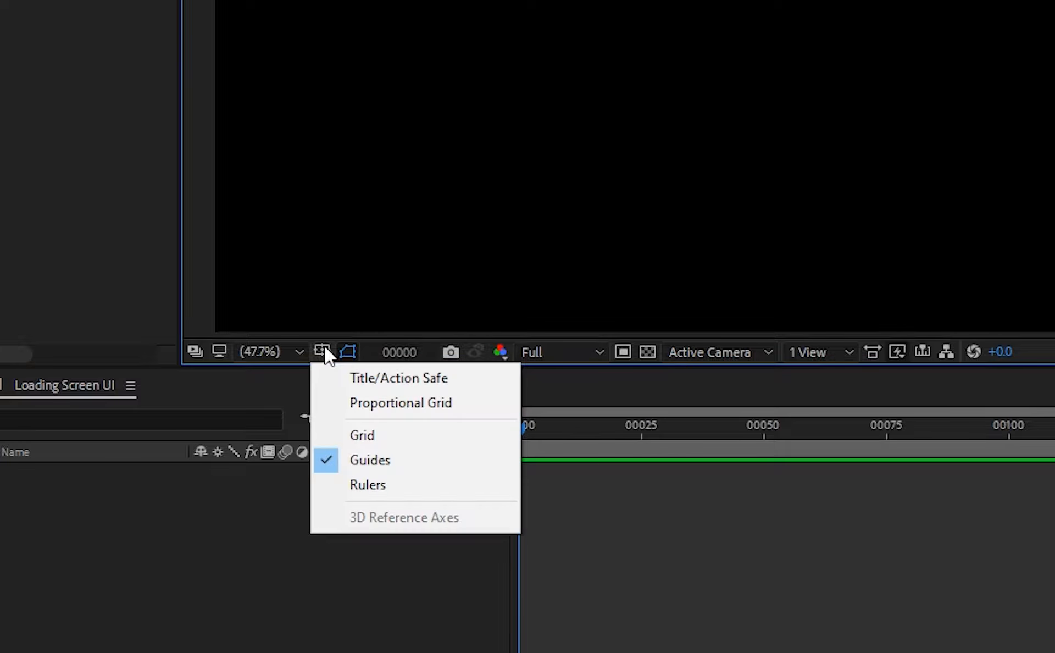
click(335, 377)
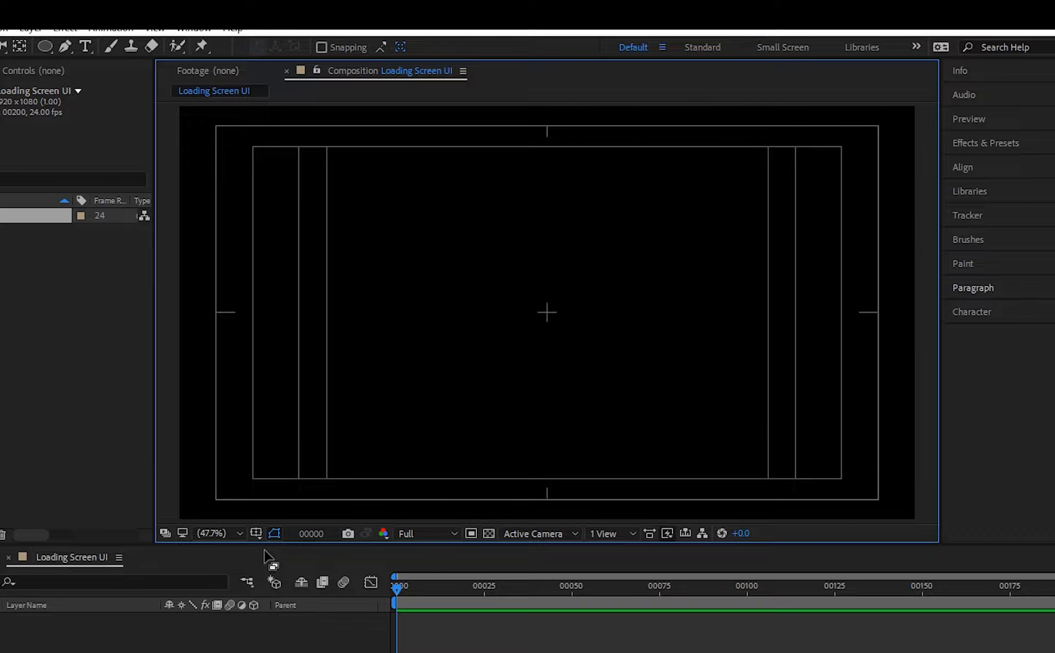
key(ctrl+t)
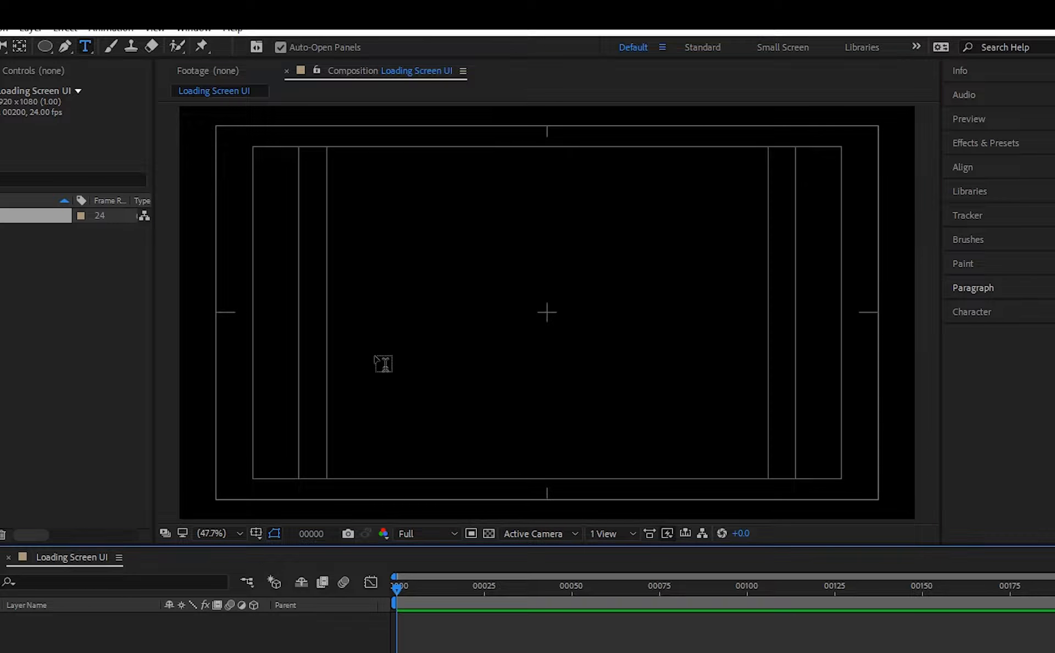
key(v)
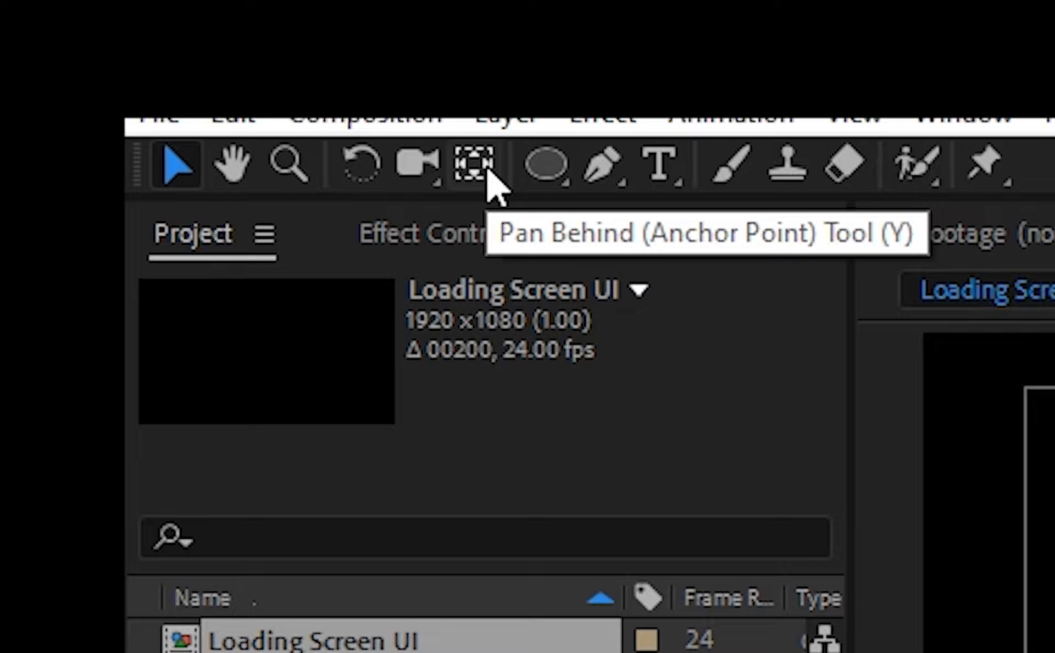
click(564, 179)
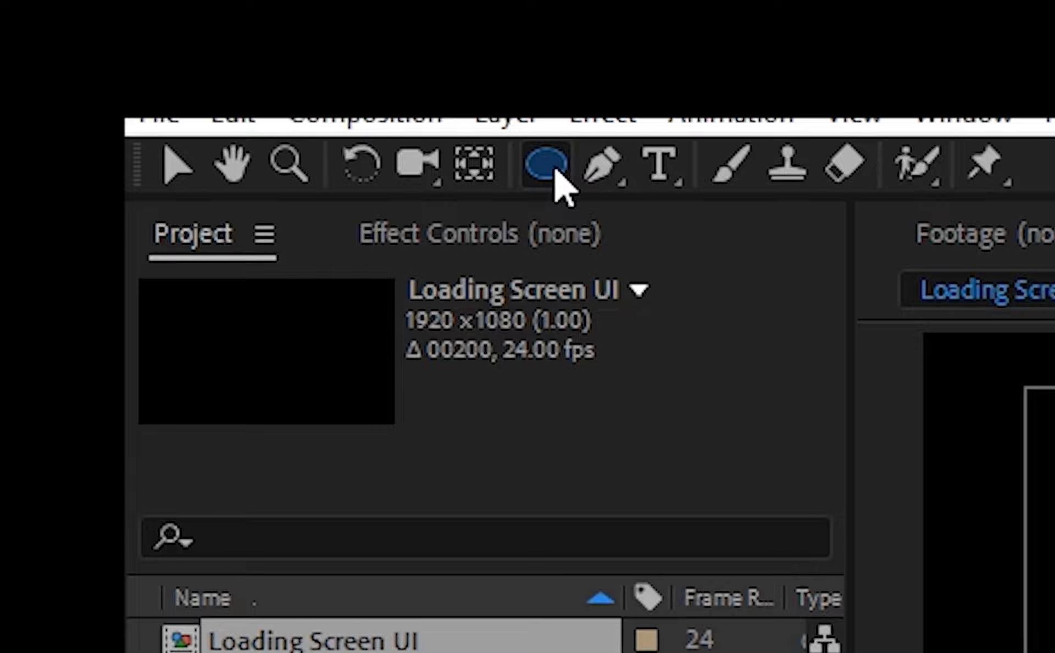
click(176, 164)
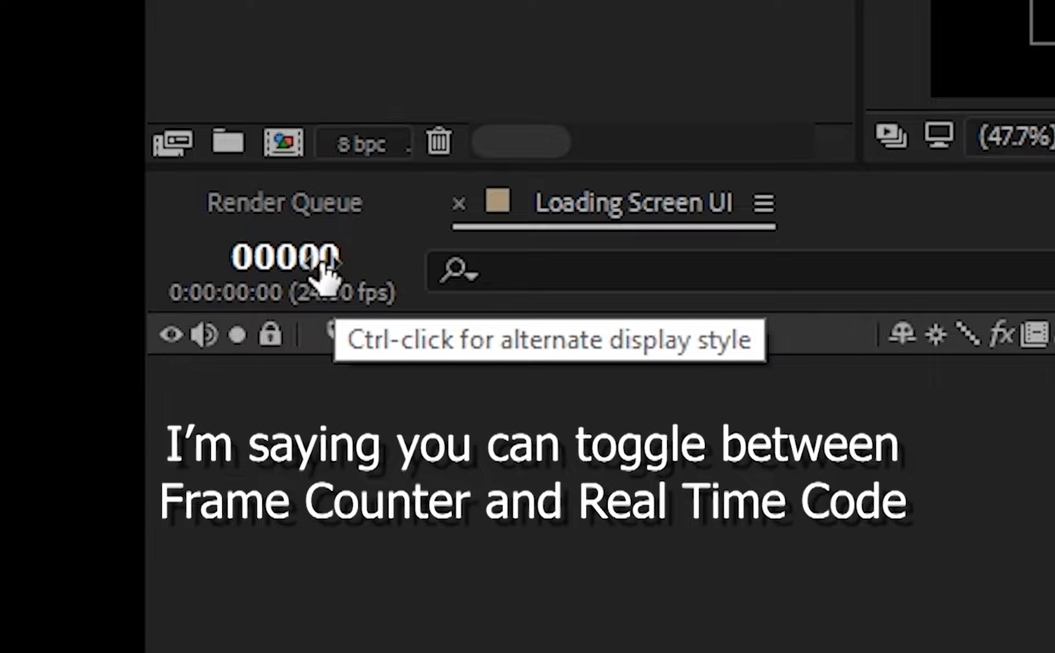
Switch the time display to timecode, set the composition's start timecode to 0:00:00:01, and return the display to frames
ctrl+click(324, 269)
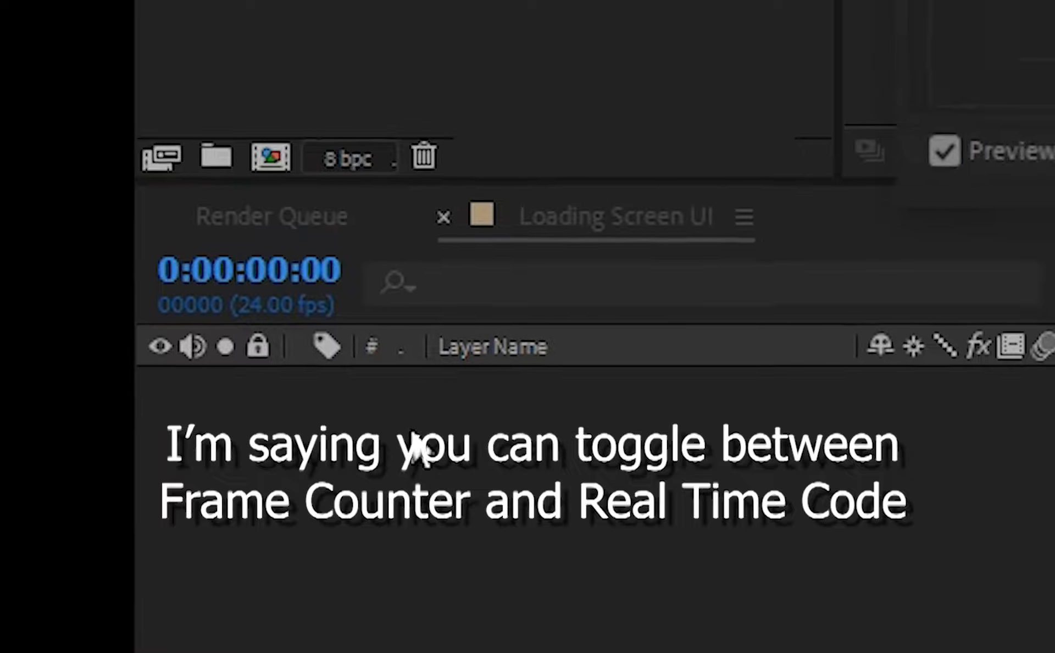
key(ctrl+k)
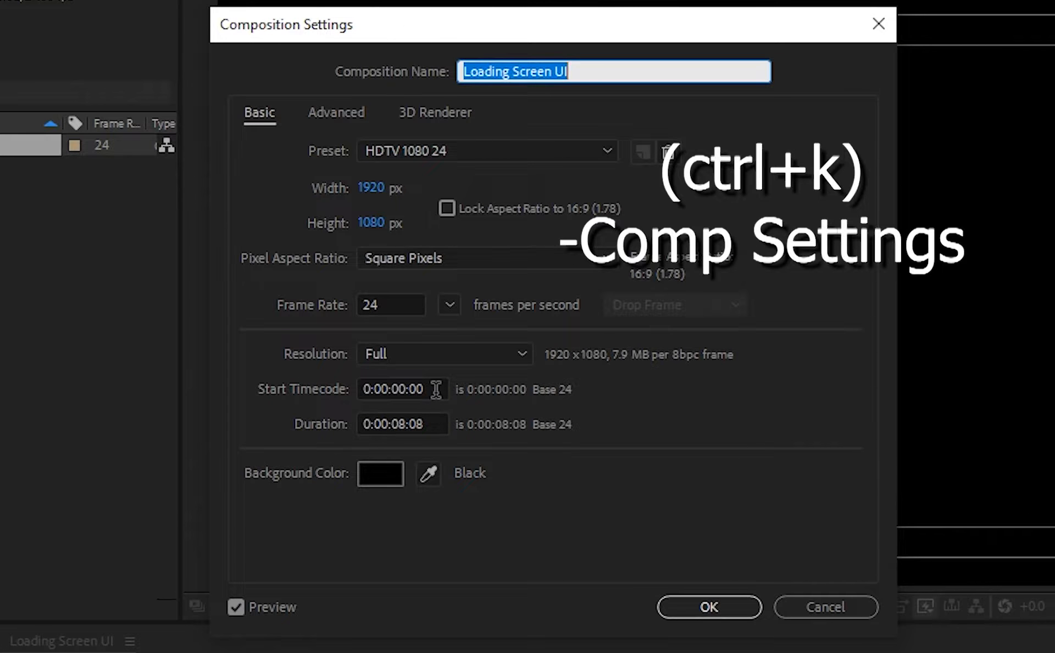
click(436, 389)
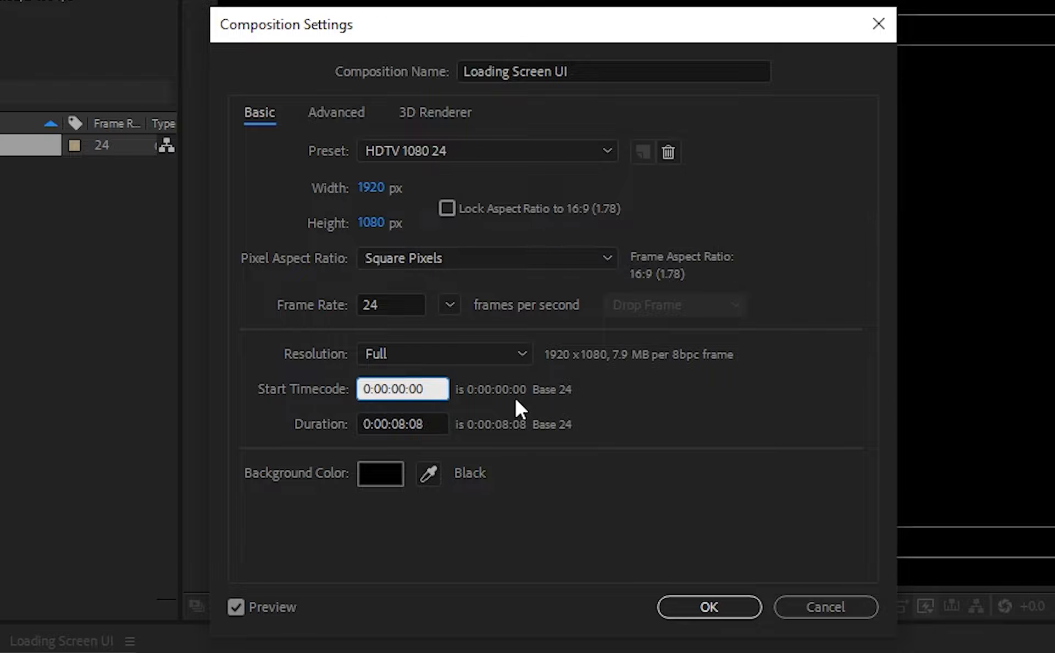
key(BackSpace)
text(1)
click(689, 599)
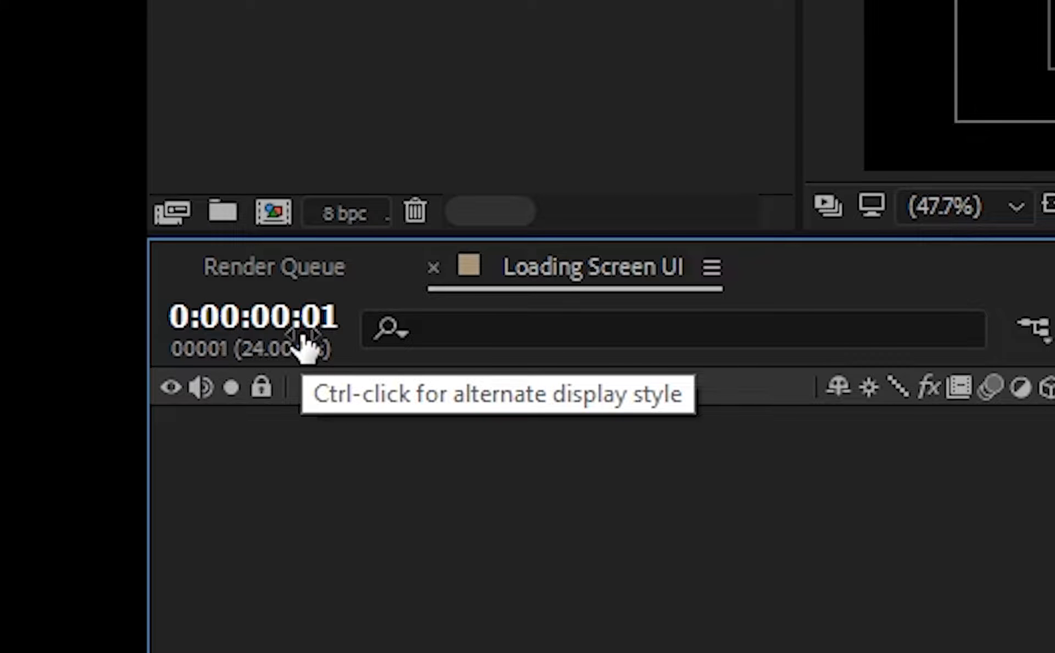
ctrl+click(303, 347)
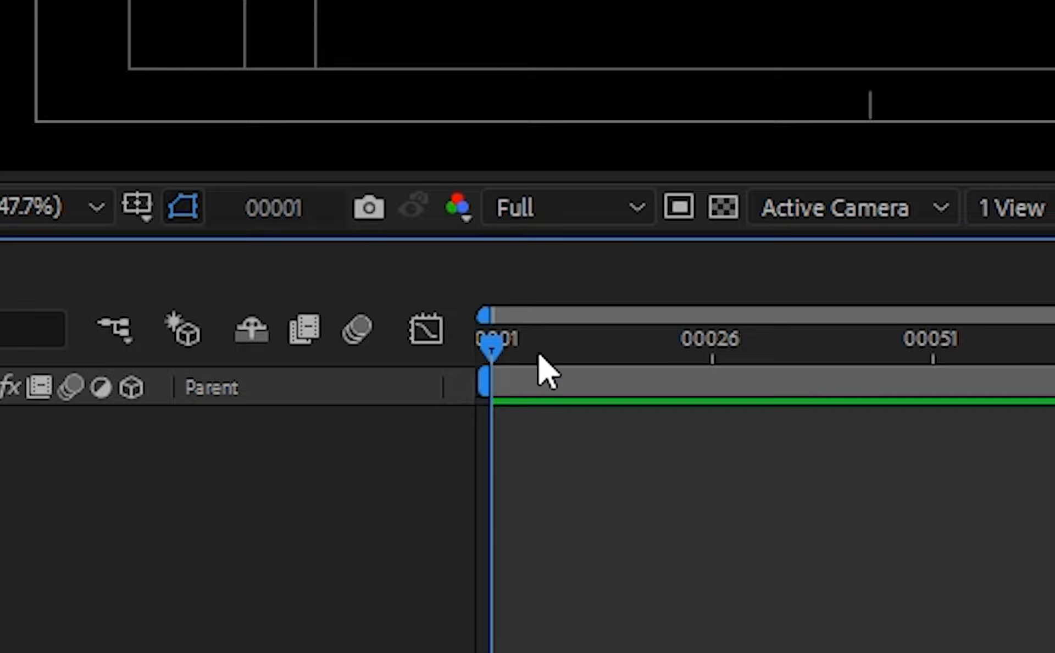
drag(497, 358, 758, 379)
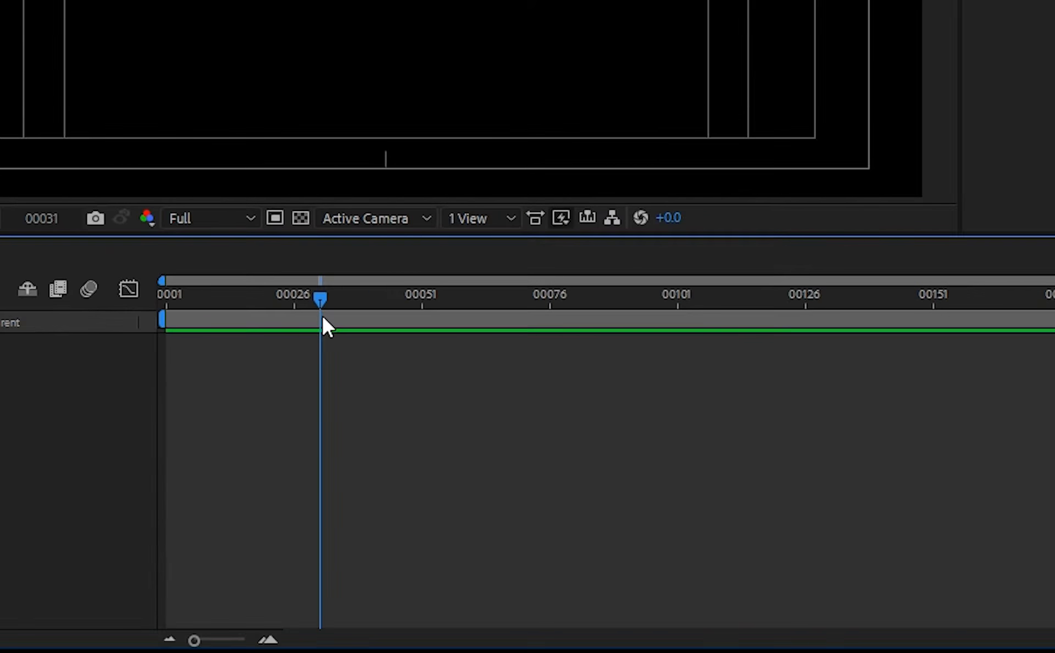
drag(321, 315, 125, 299)
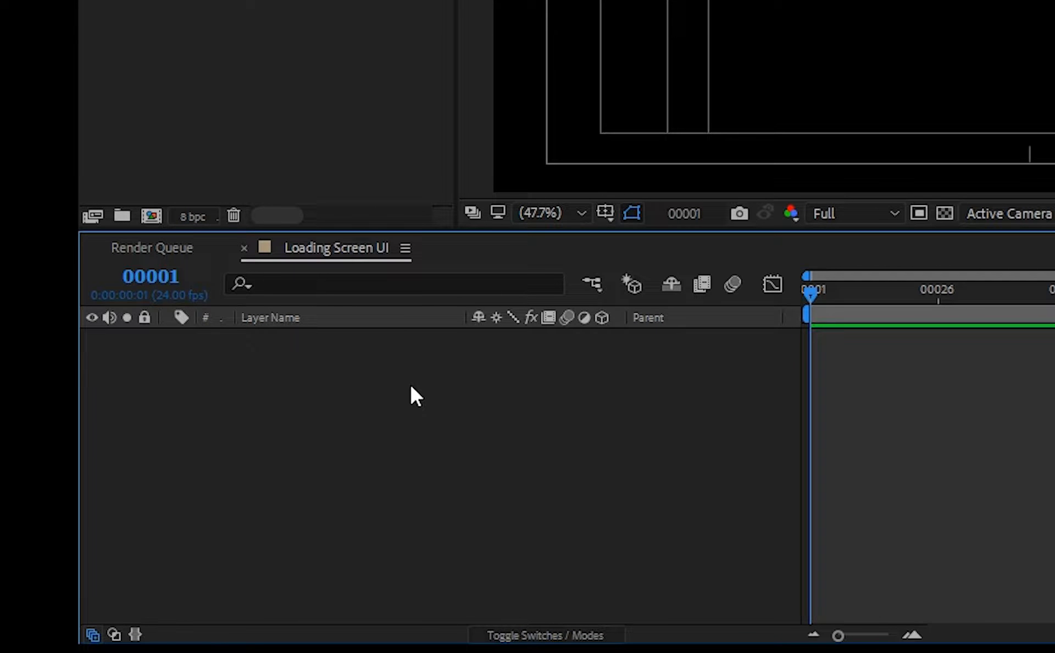
Add a new text layer reading "Hello" to the Loading Screen UI composition
right_click(411, 387)
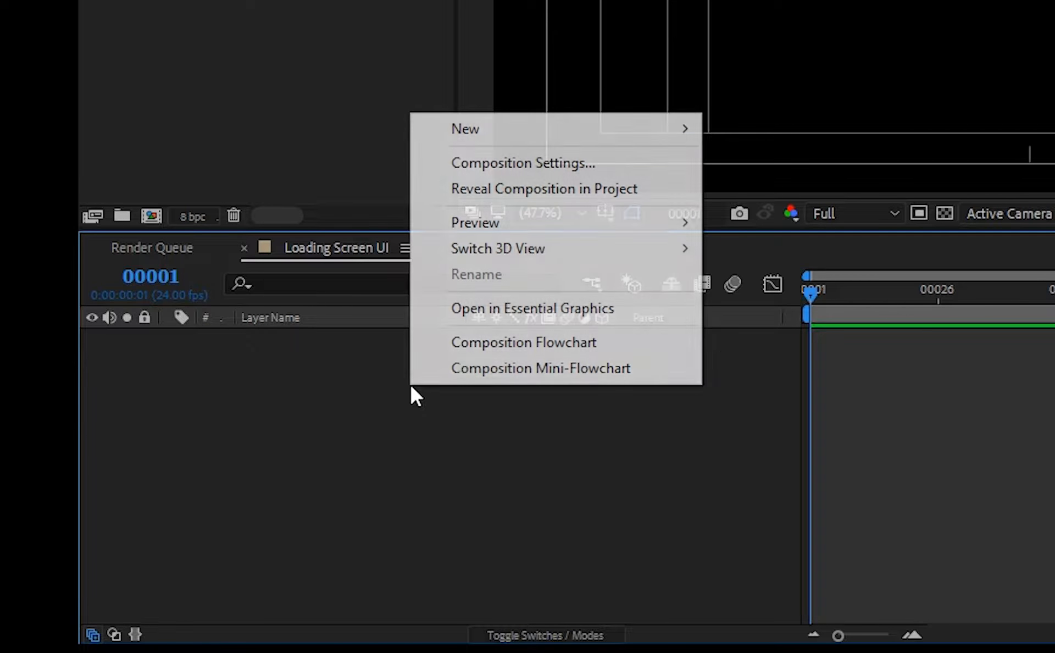
mouse_move(516, 134)
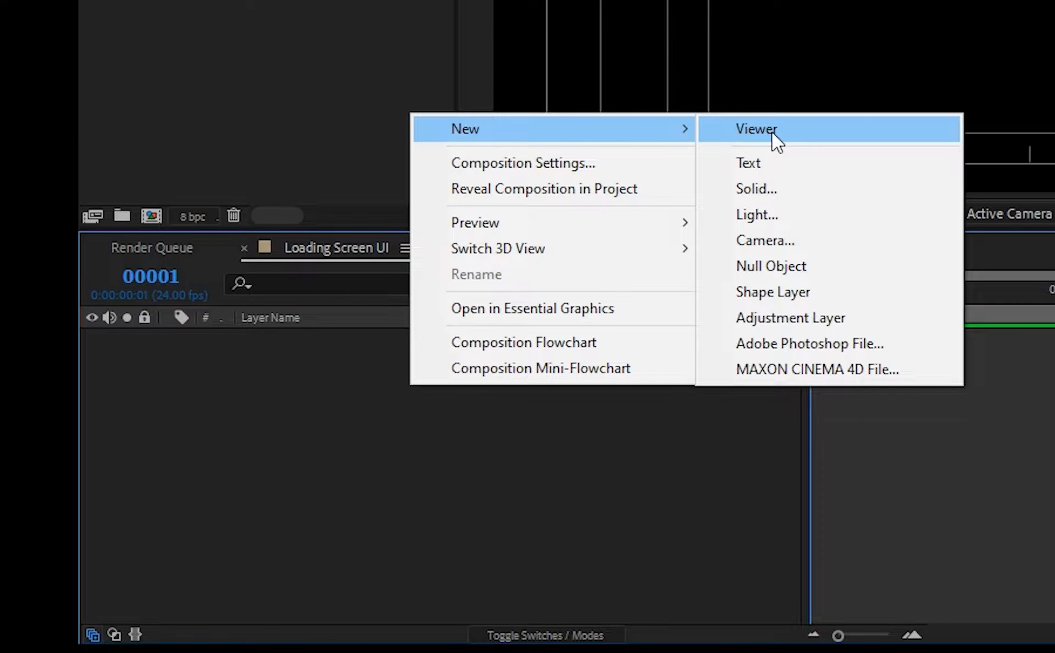
click(763, 163)
text(Hell)
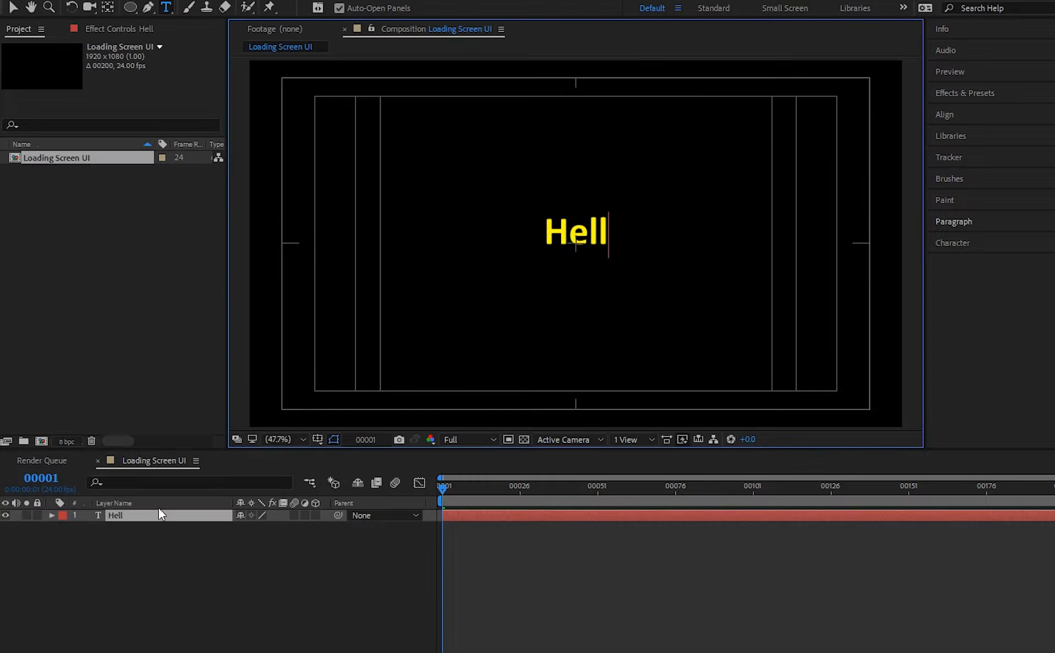
text(O)
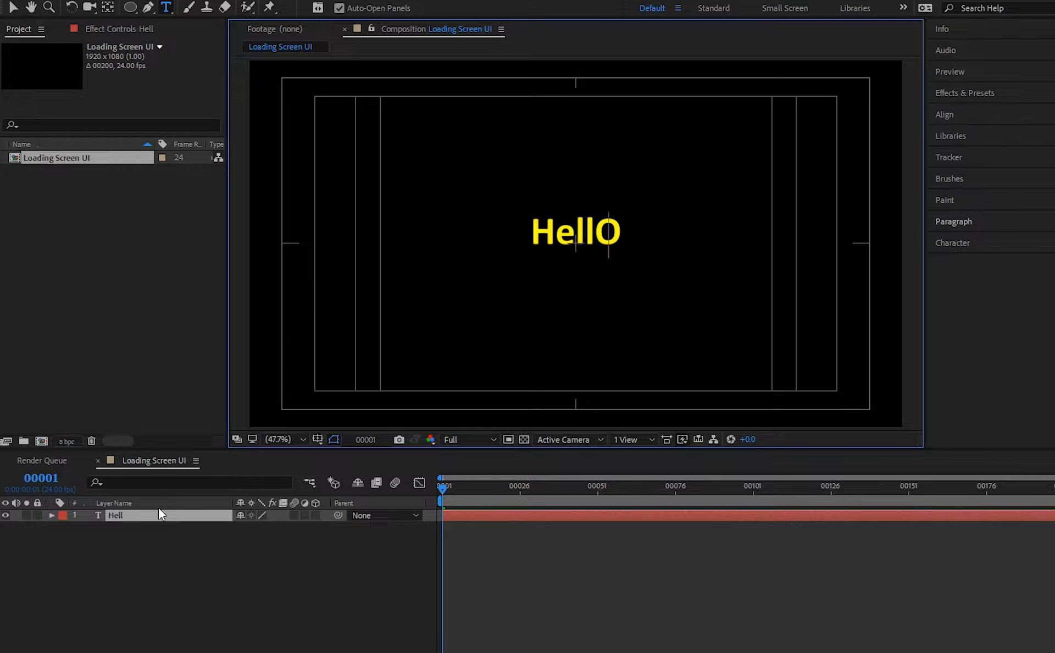
key(BackSpace)
text(o)
click(216, 543)
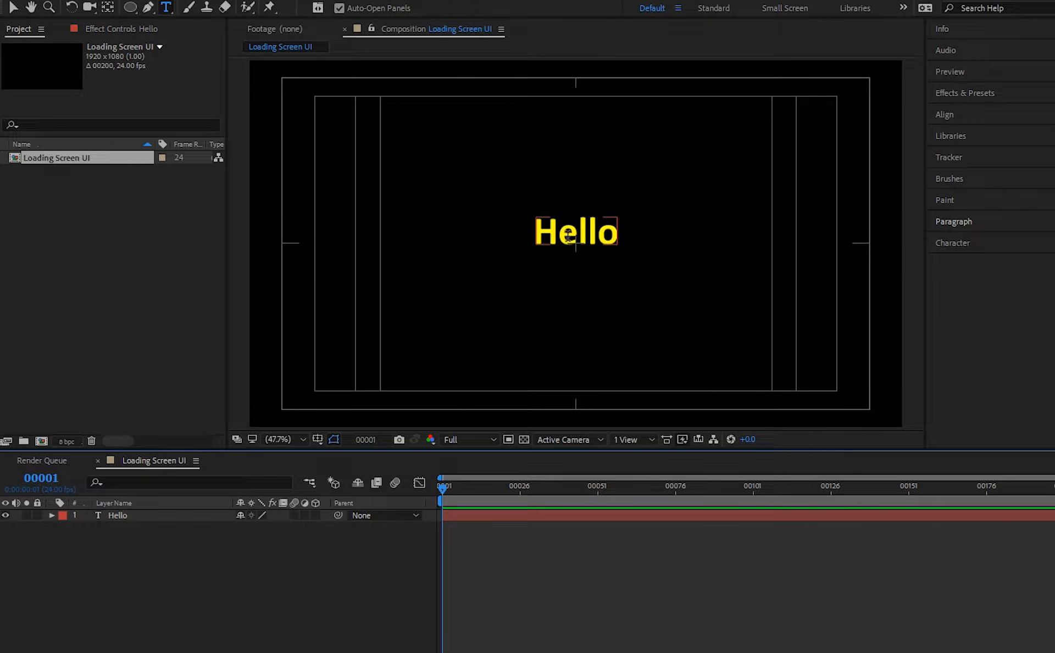
Change the fill color of the Hello text to white
click(120, 513)
click(1008, 243)
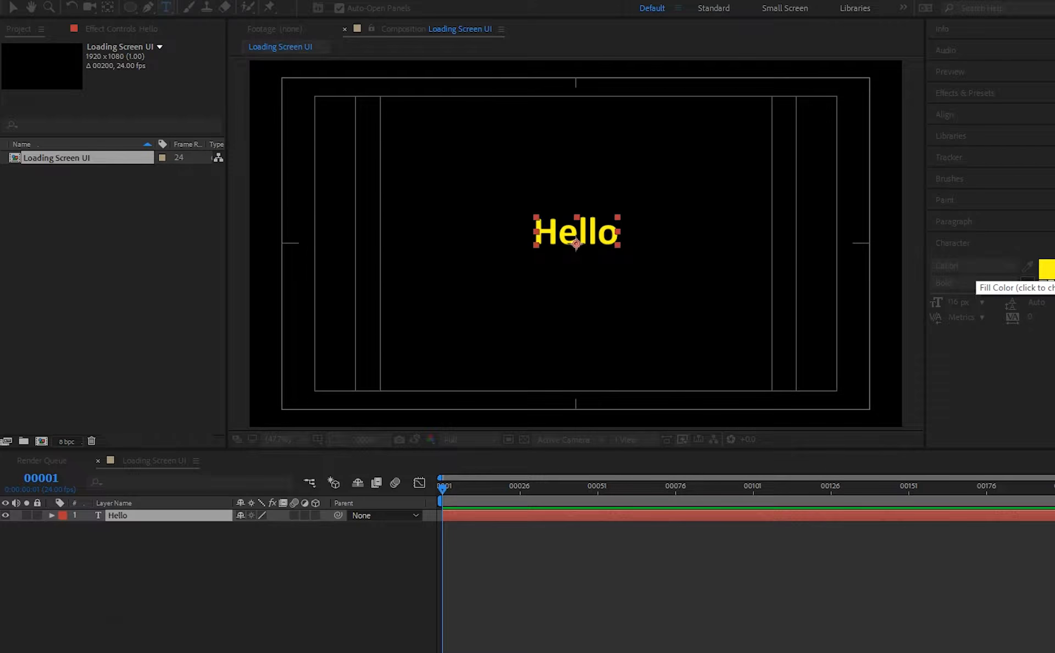
click(976, 249)
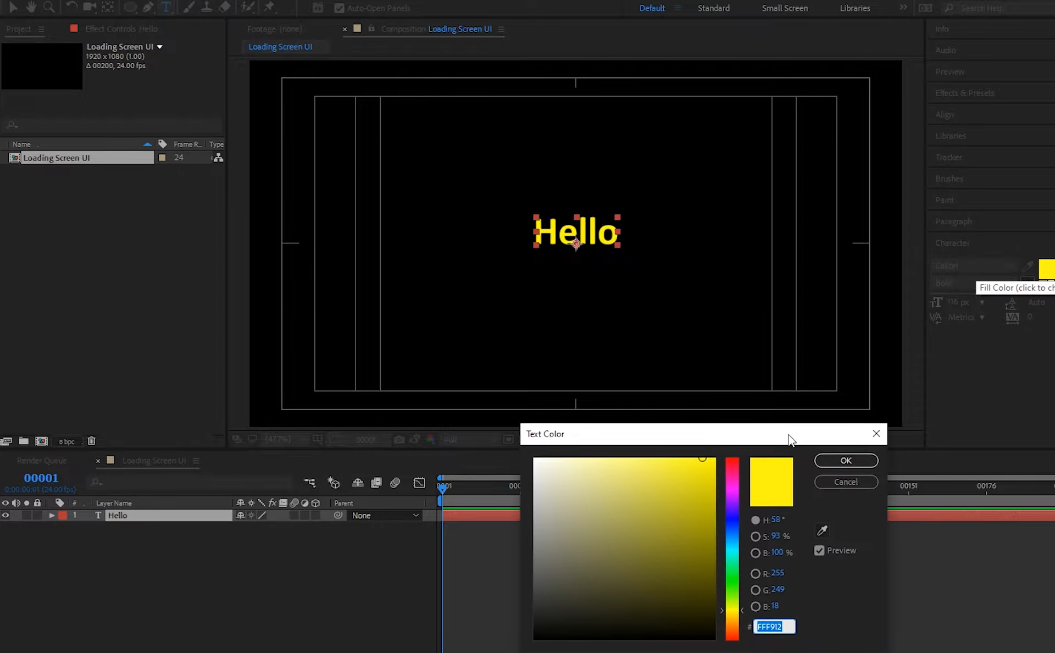
drag(789, 434, 817, 274)
drag(687, 324, 545, 275)
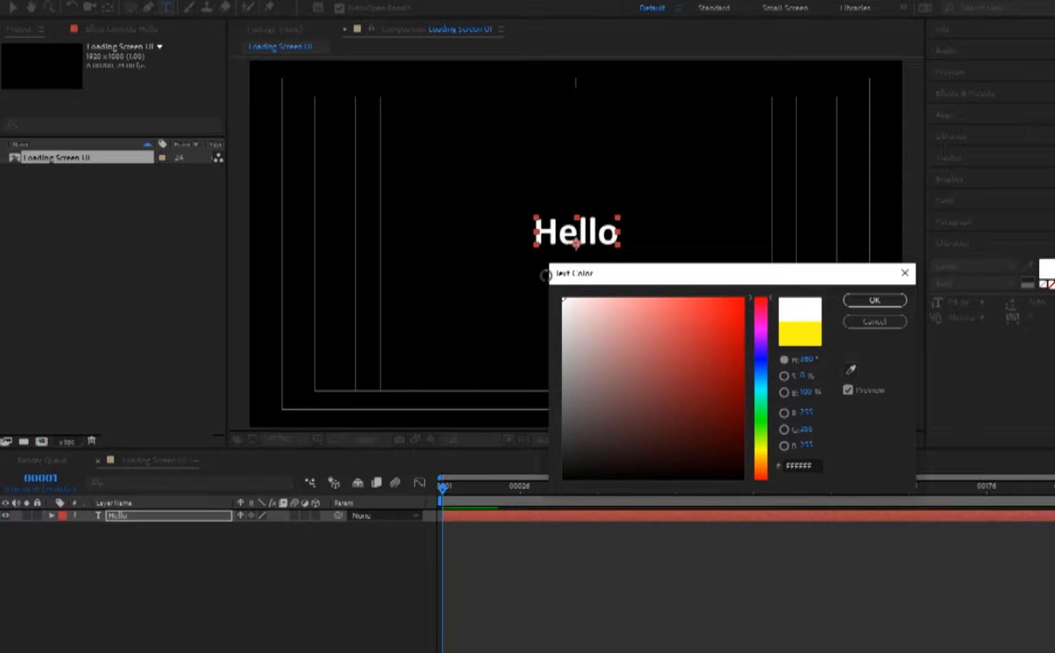
click(651, 301)
click(761, 428)
drag(725, 319, 775, 264)
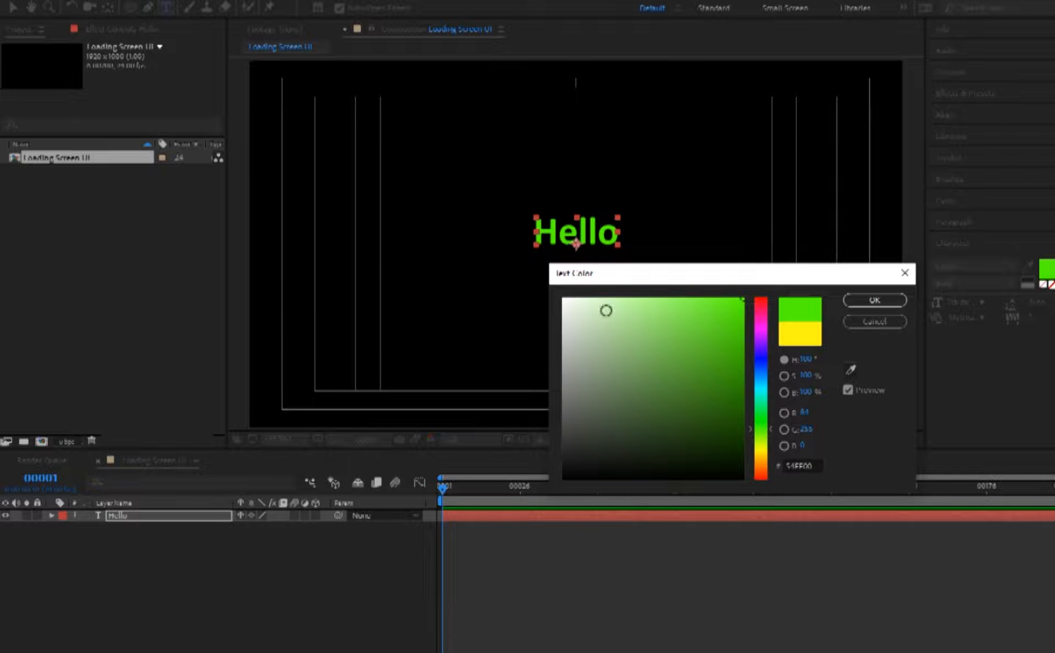
drag(606, 310, 552, 289)
click(883, 299)
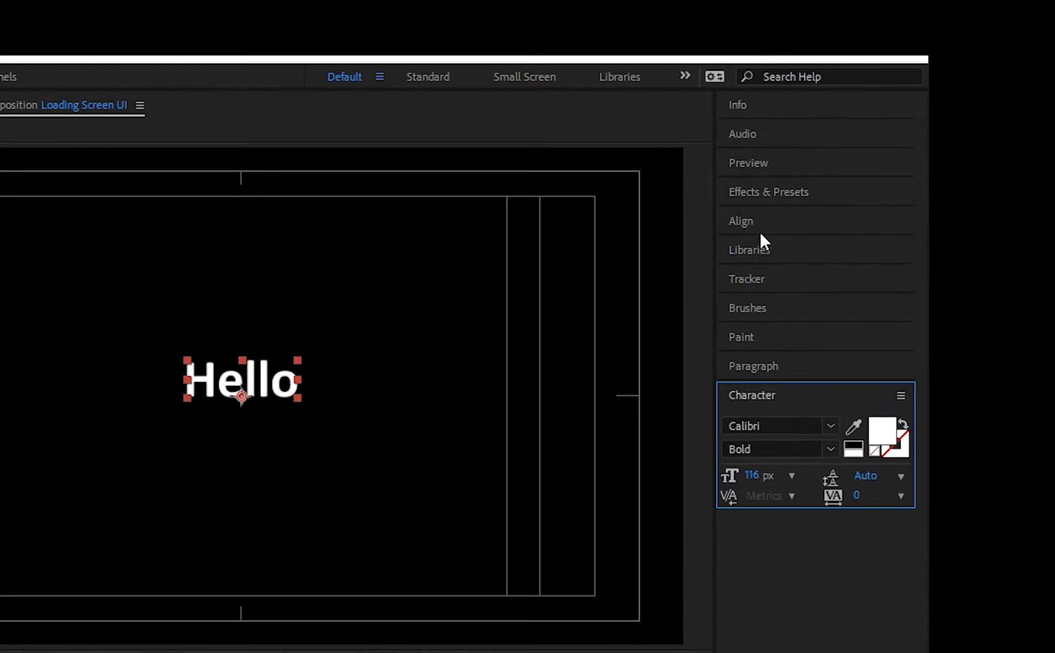
Center the Hello layer horizontally in the composition
click(961, 117)
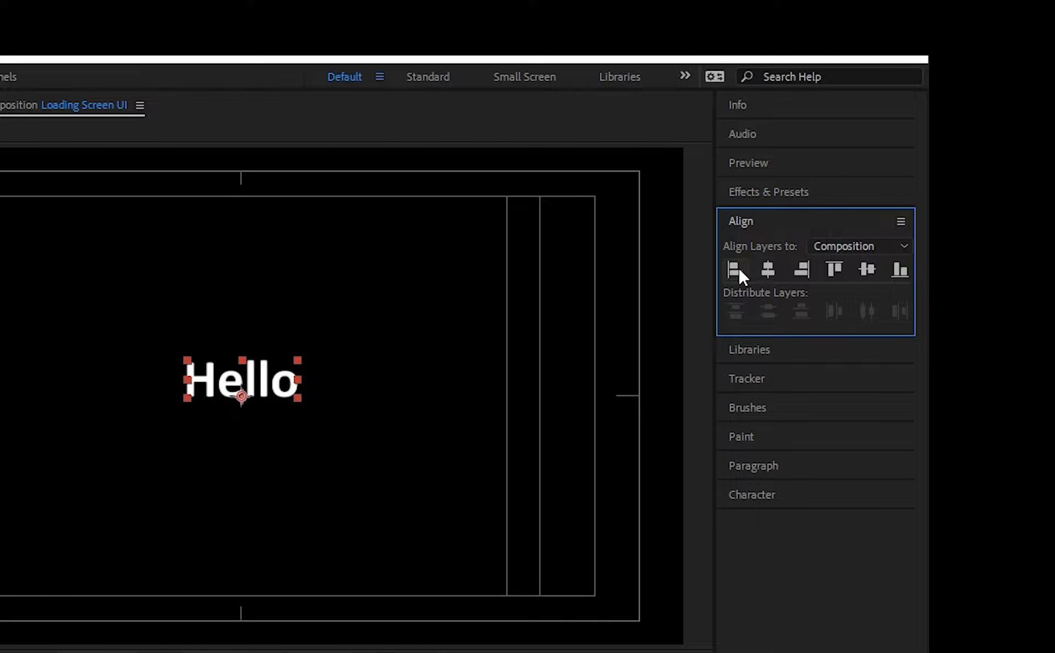
click(767, 268)
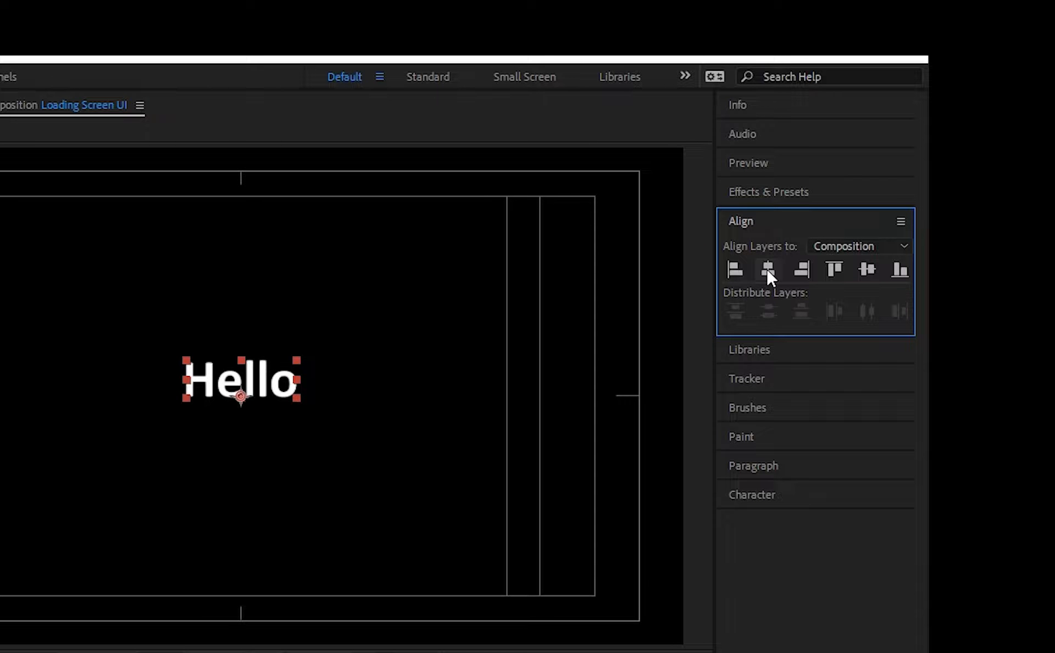
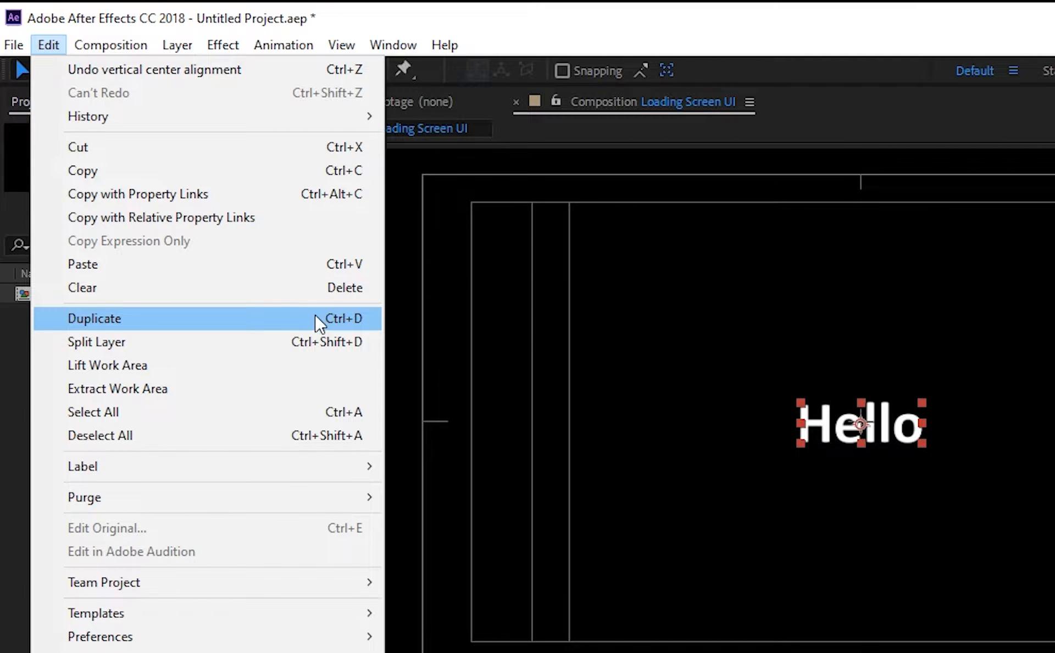
Duplicate the Hello text layer and replace the copy's text with "there"
click(205, 317)
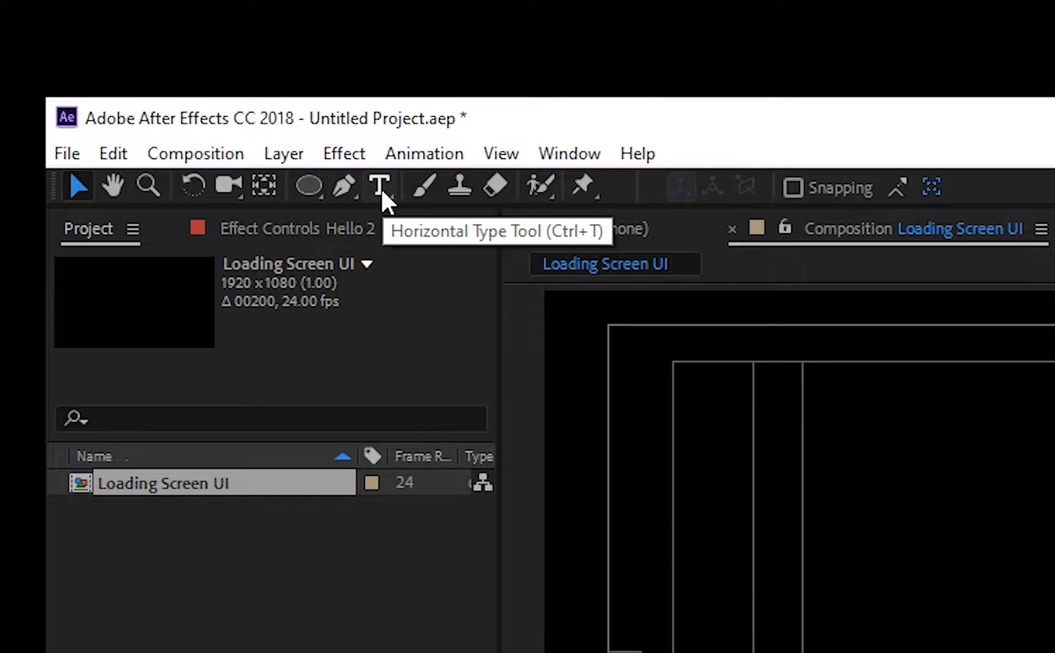
click(379, 186)
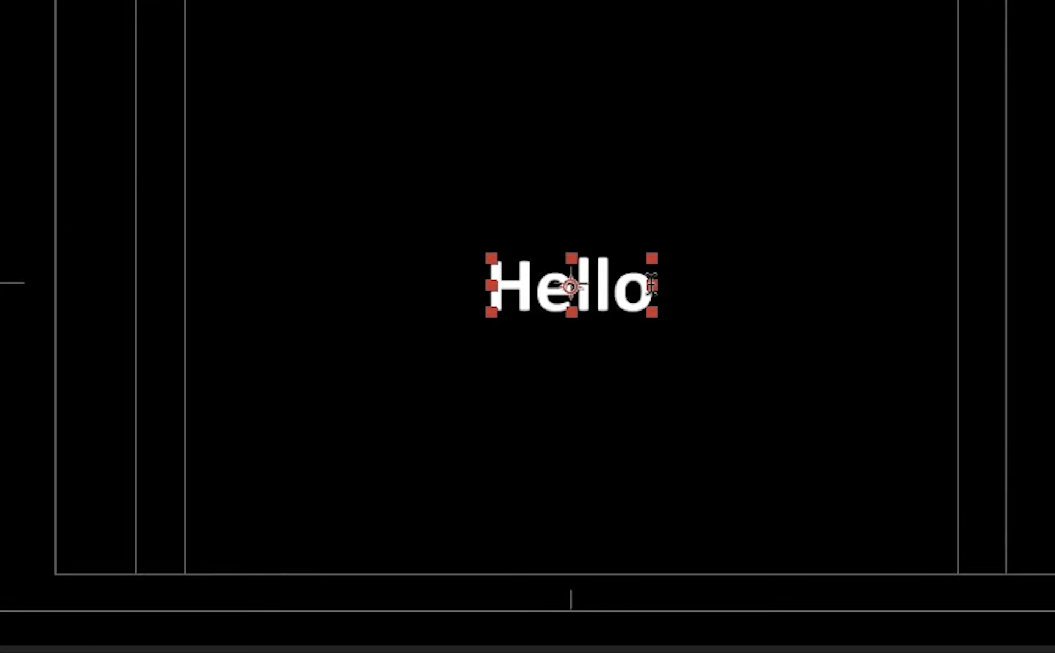
drag(921, 446, 842, 444)
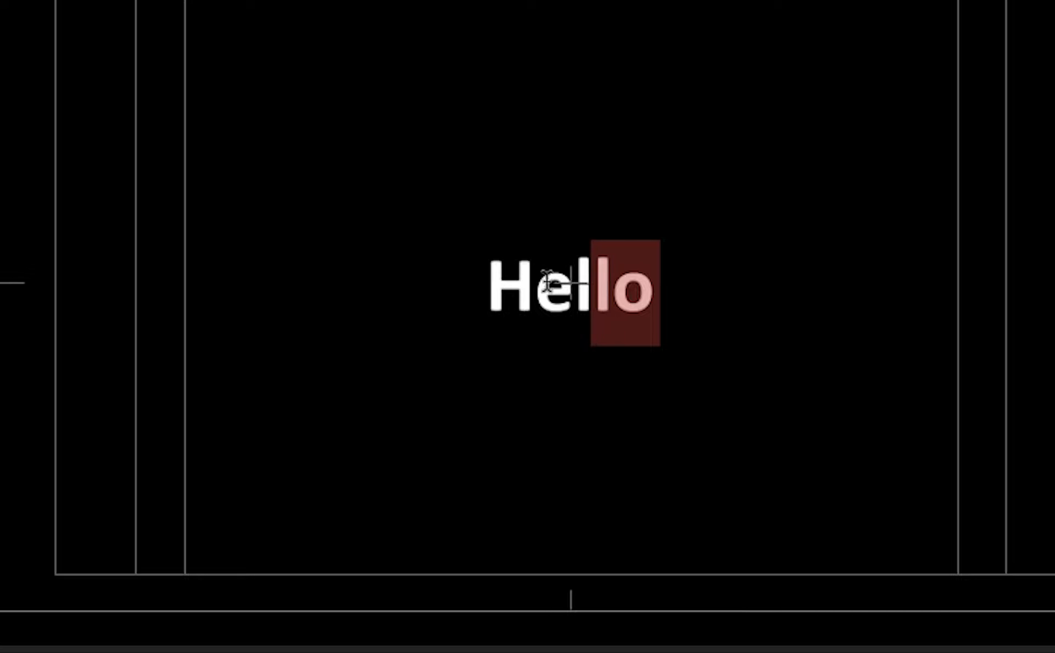
drag(547, 280, 483, 280)
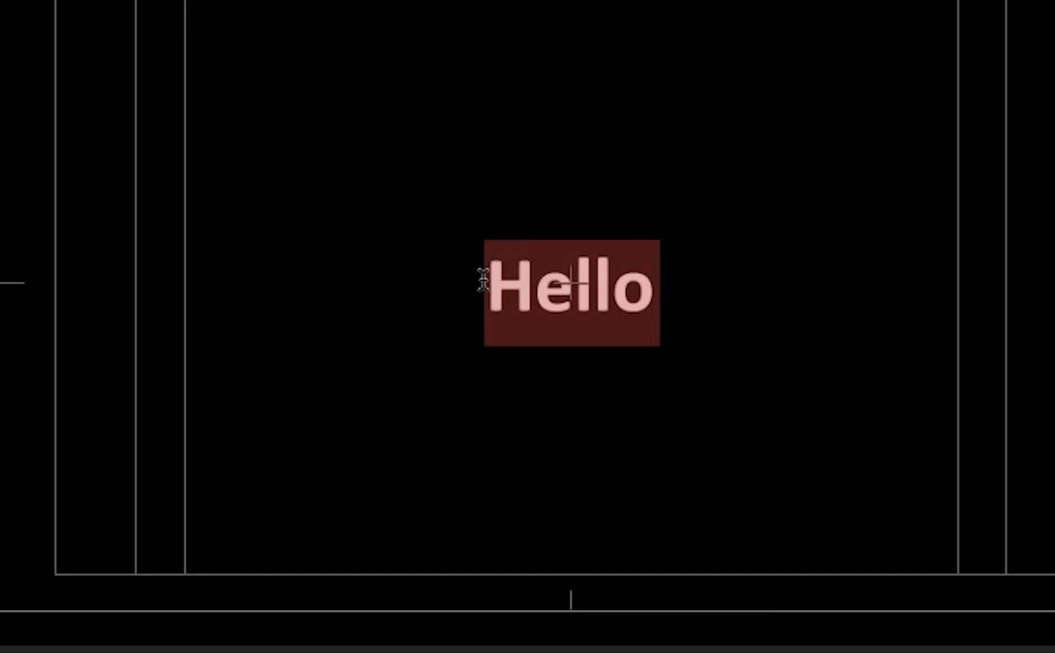
shift+click(483, 280)
text(there)
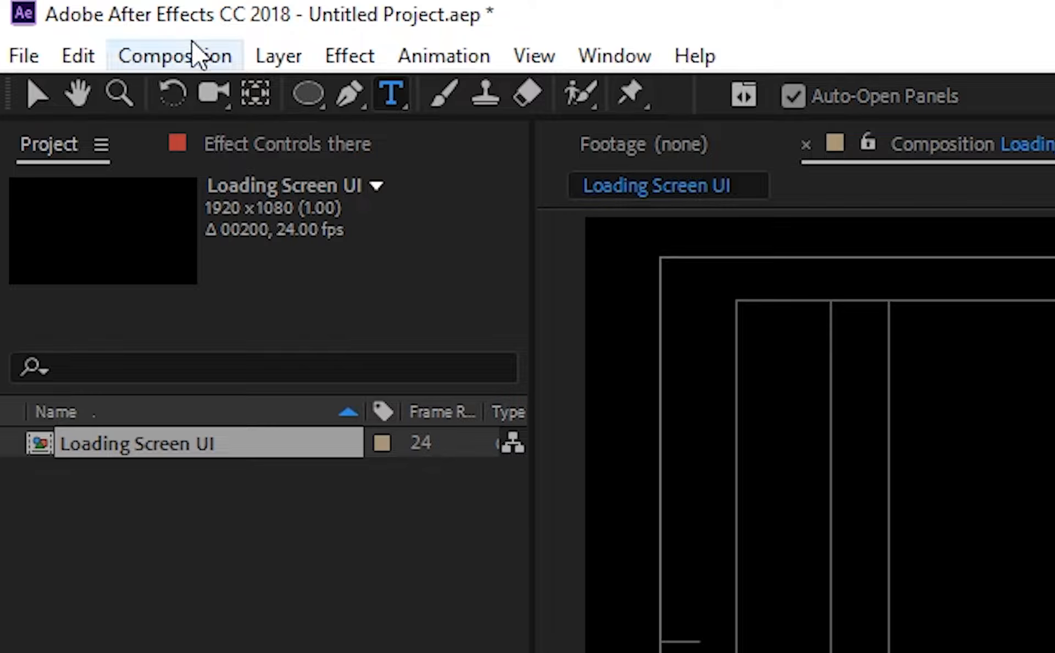
Duplicate the there layer and lock the original there and Hello layers
click(71, 54)
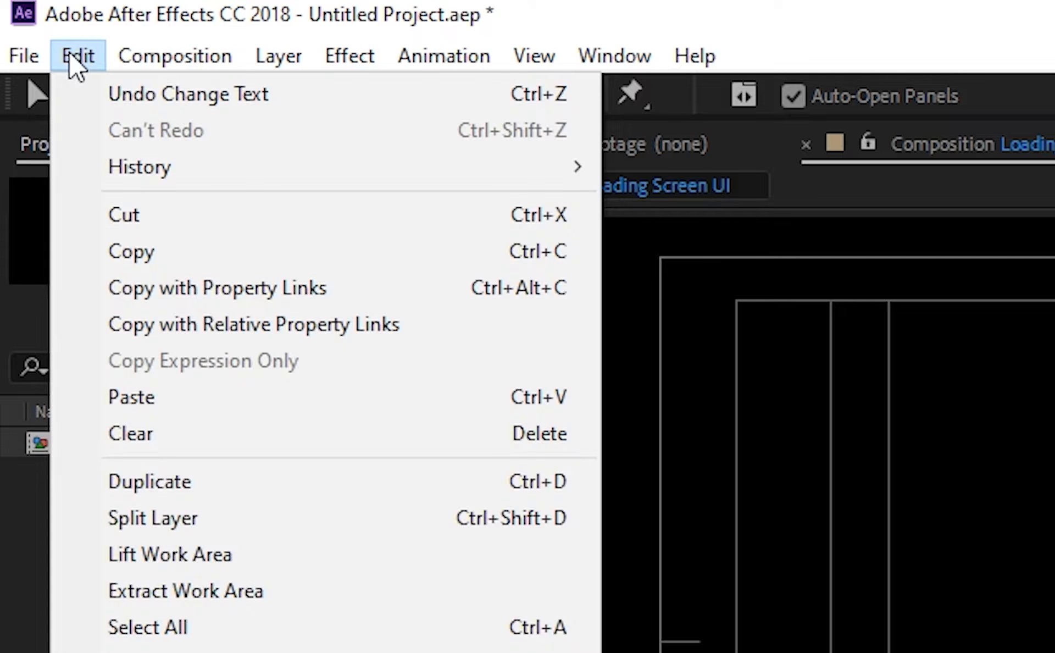
click(196, 485)
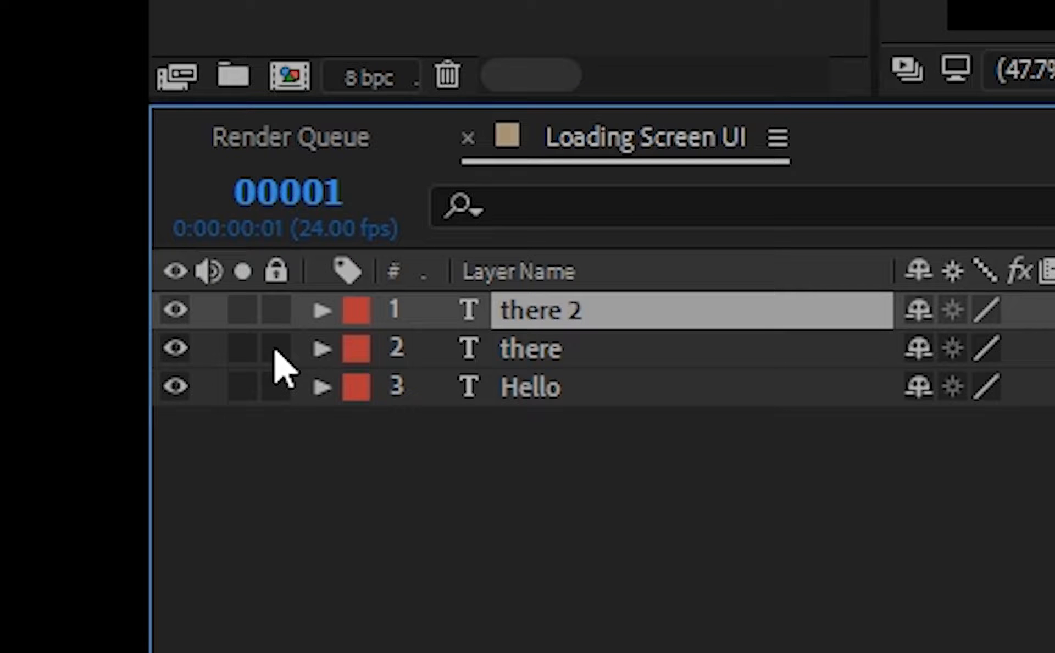
click(274, 388)
click(272, 349)
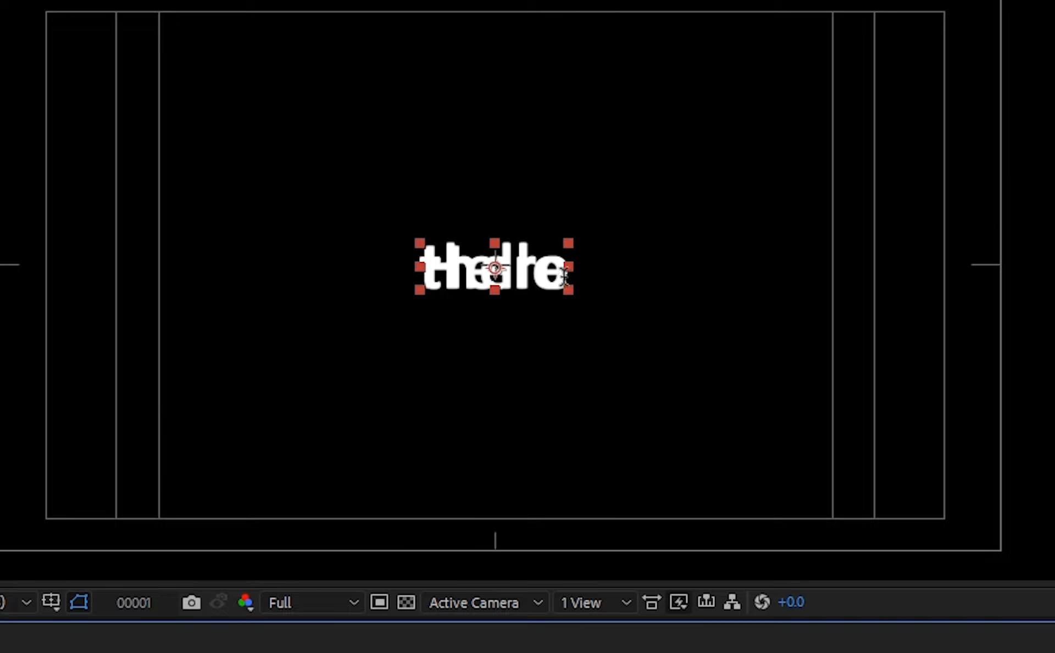
Replace the text of the unlocked top layer with "kindly"
drag(998, 52, 839, 49)
drag(438, 270, 414, 269)
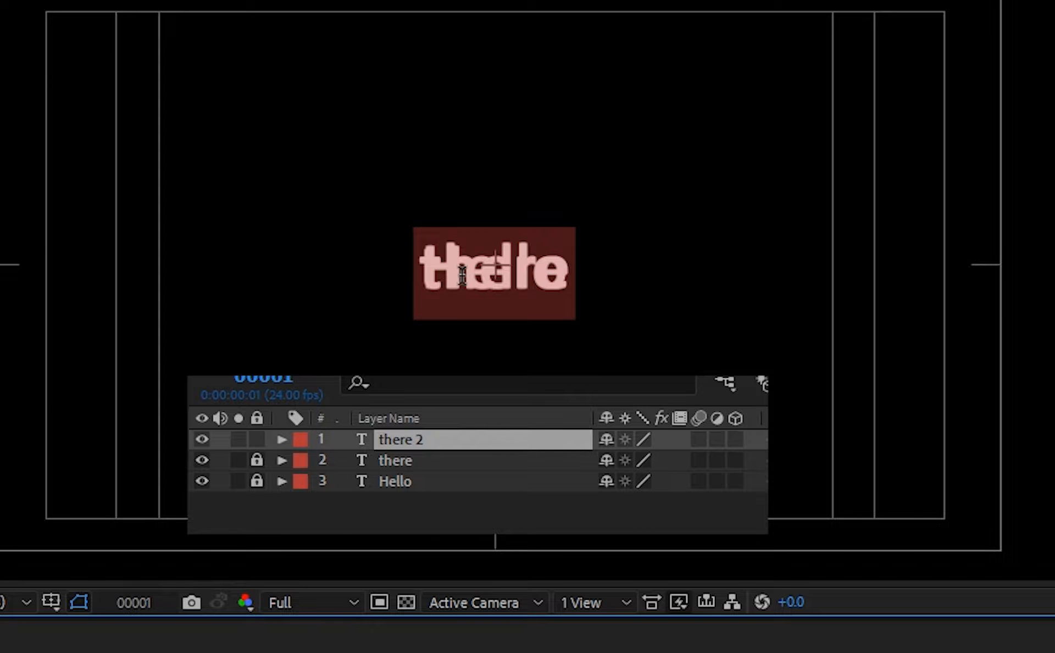
text(kindly)
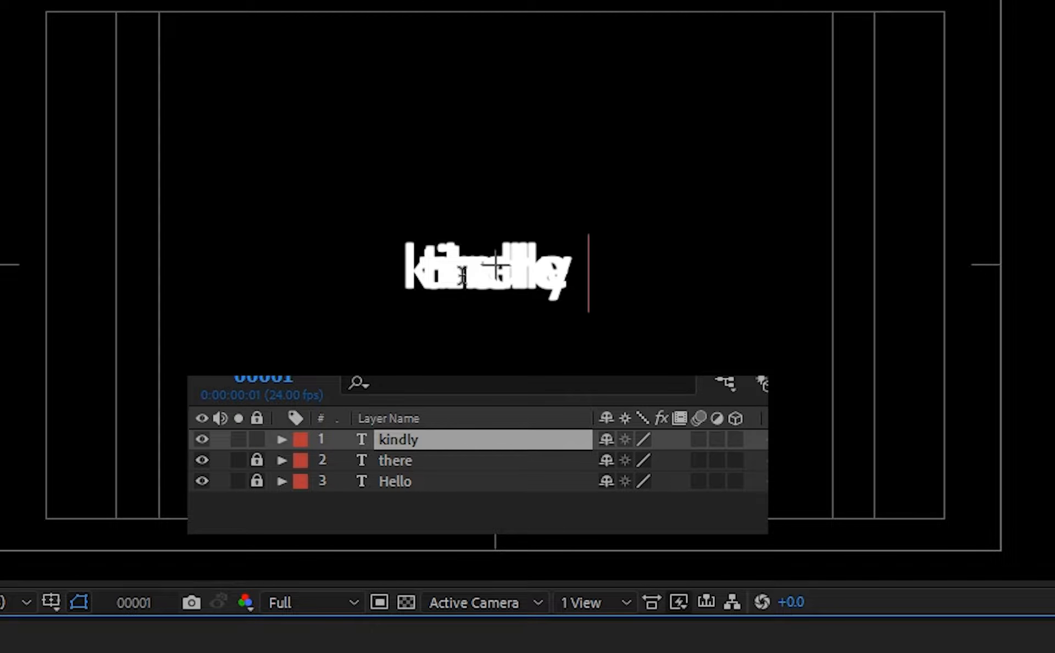
key(Escape)
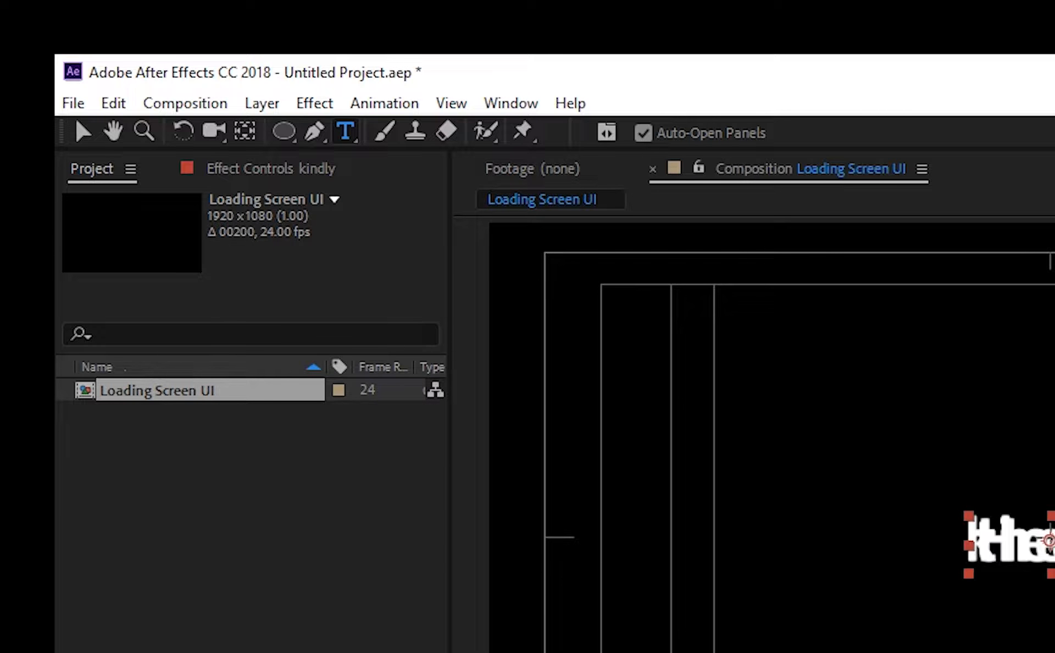
Duplicate the kindly layer and lock the original kindly layer
click(121, 108)
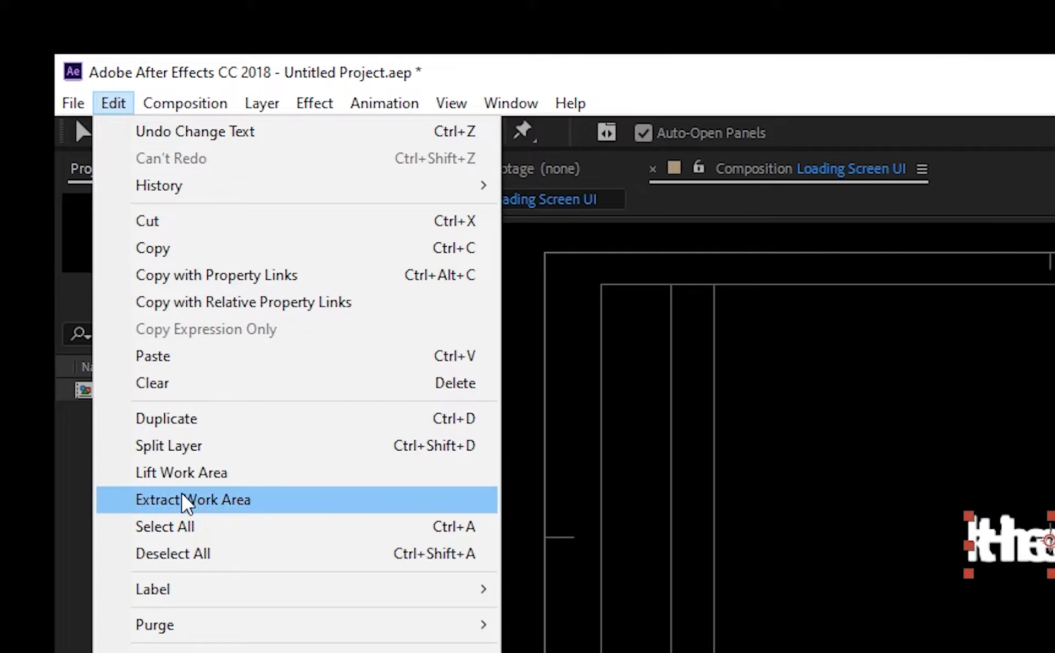
click(291, 422)
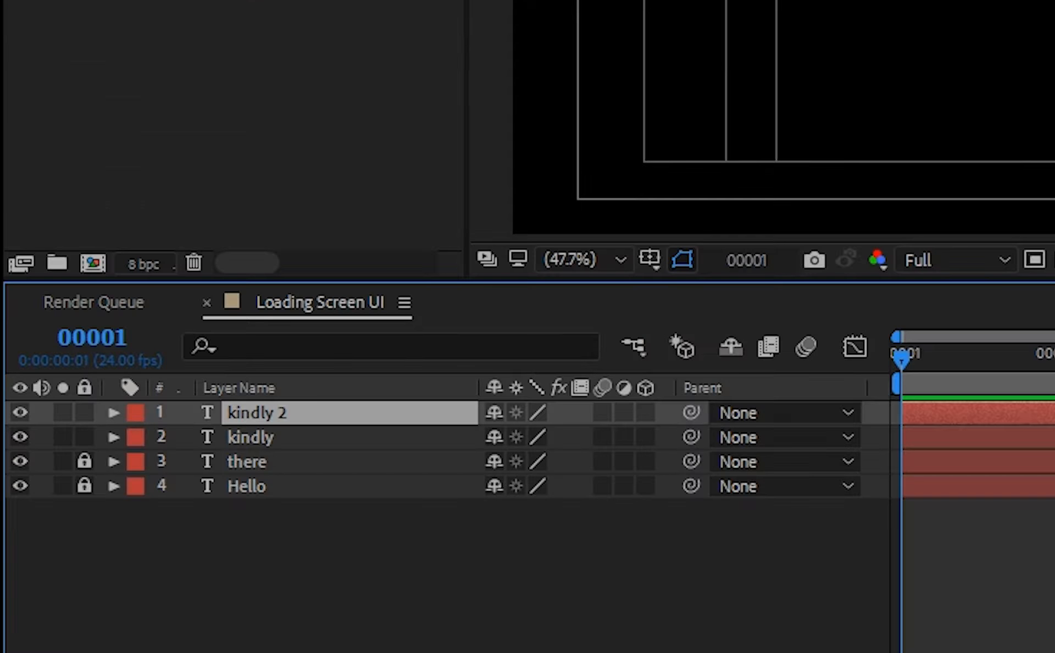
click(84, 437)
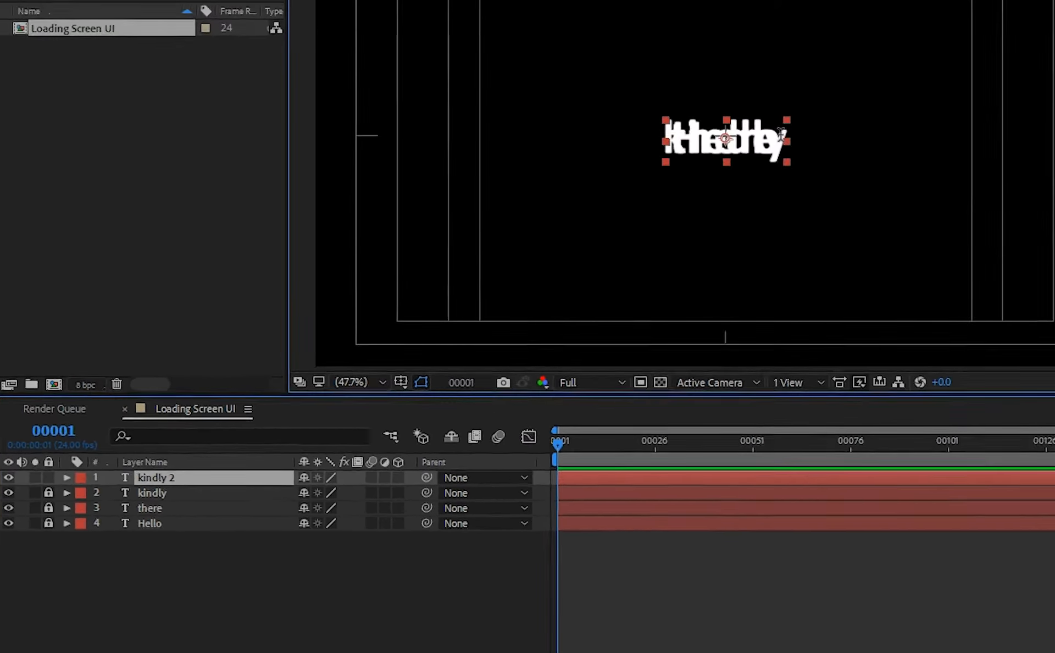
Replace the text of the kindly layer's copy with "wait..."
double_click(516, 234)
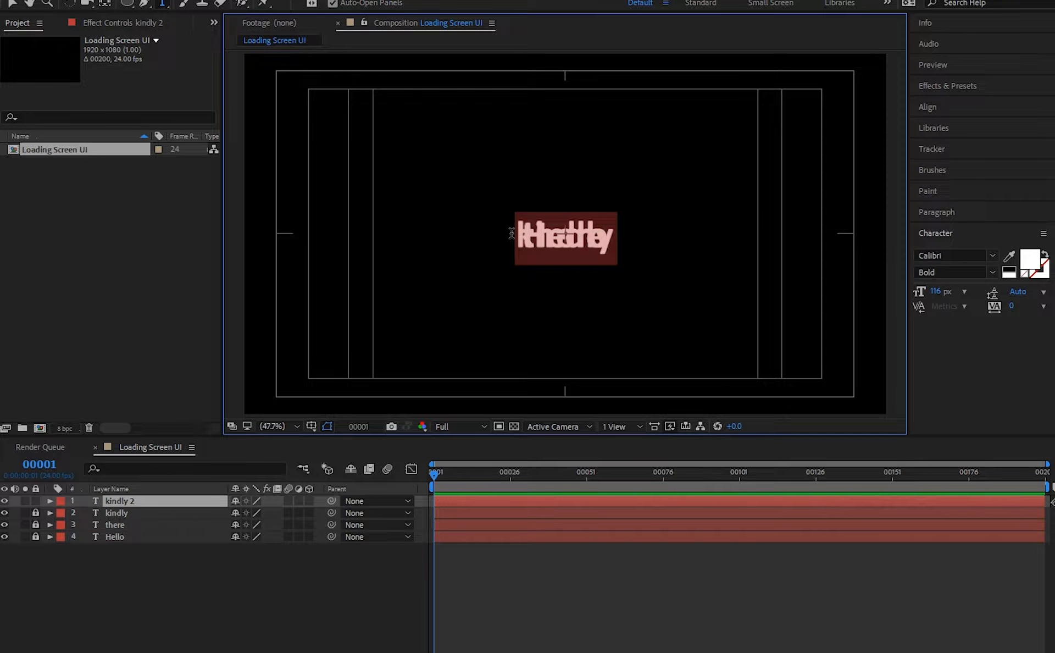
text(wait)
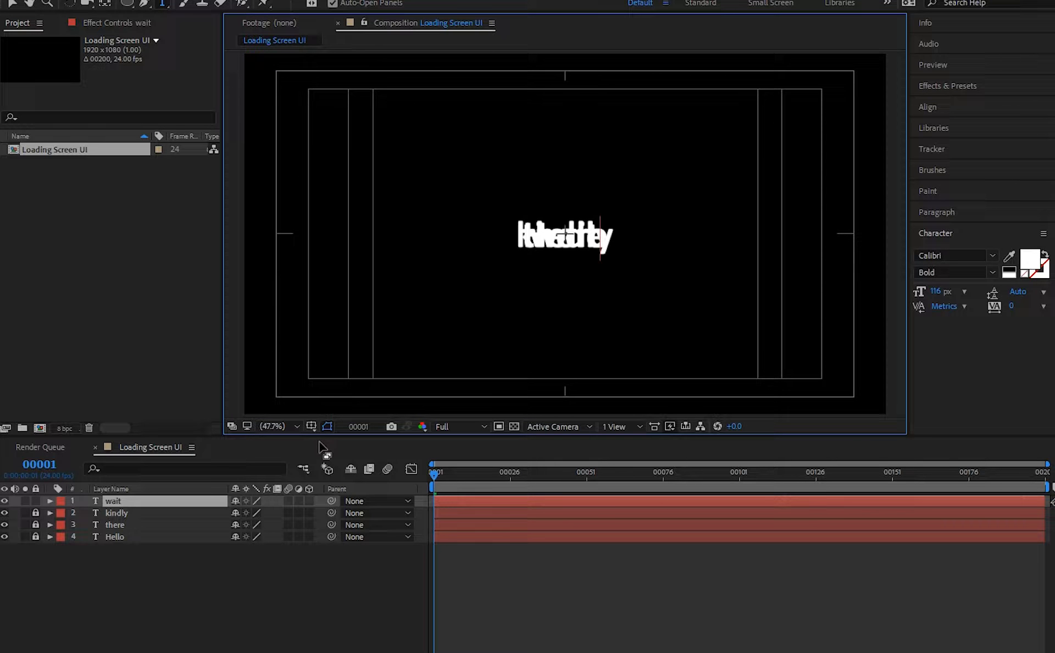
text(...)
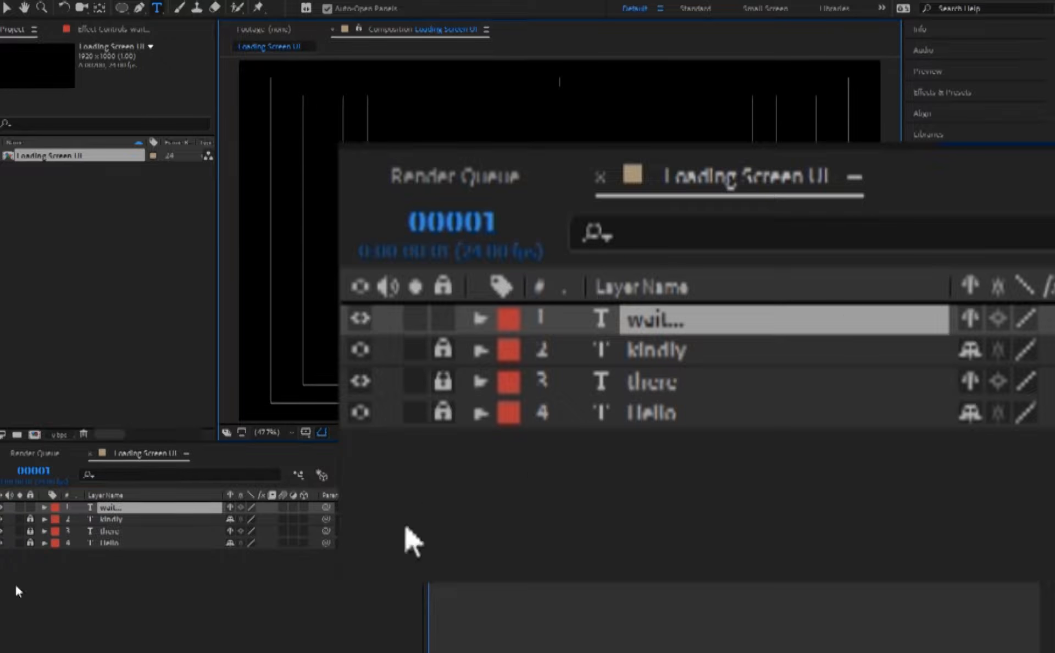
Hide the wait..., kindly and there layers, leaving only the Hello layer visible
drag(2, 519, 3, 543)
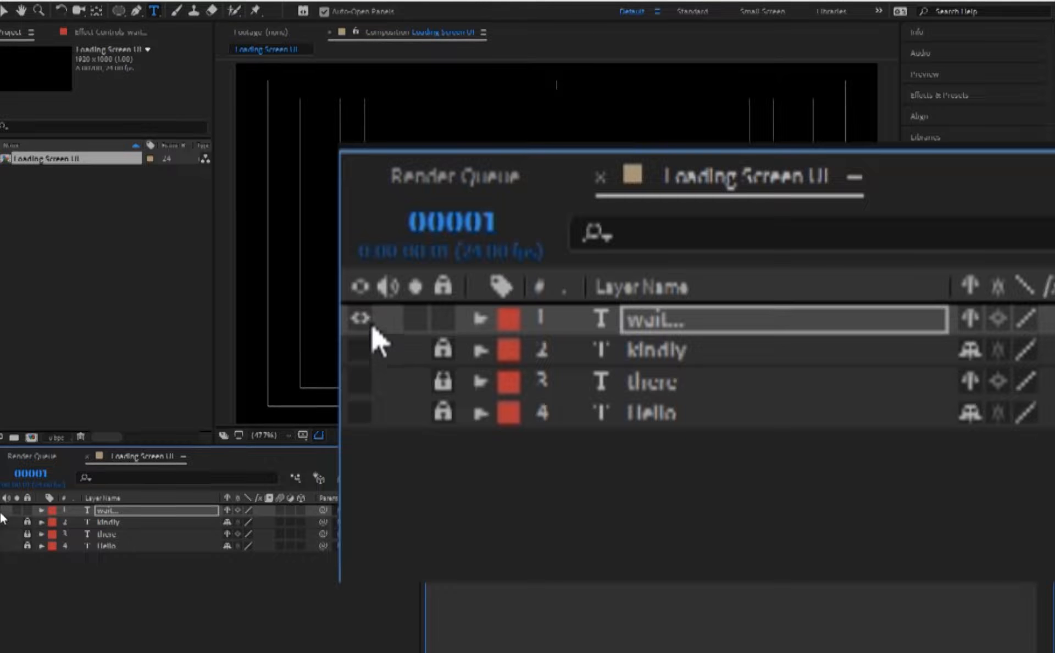
drag(3, 521, 2, 538)
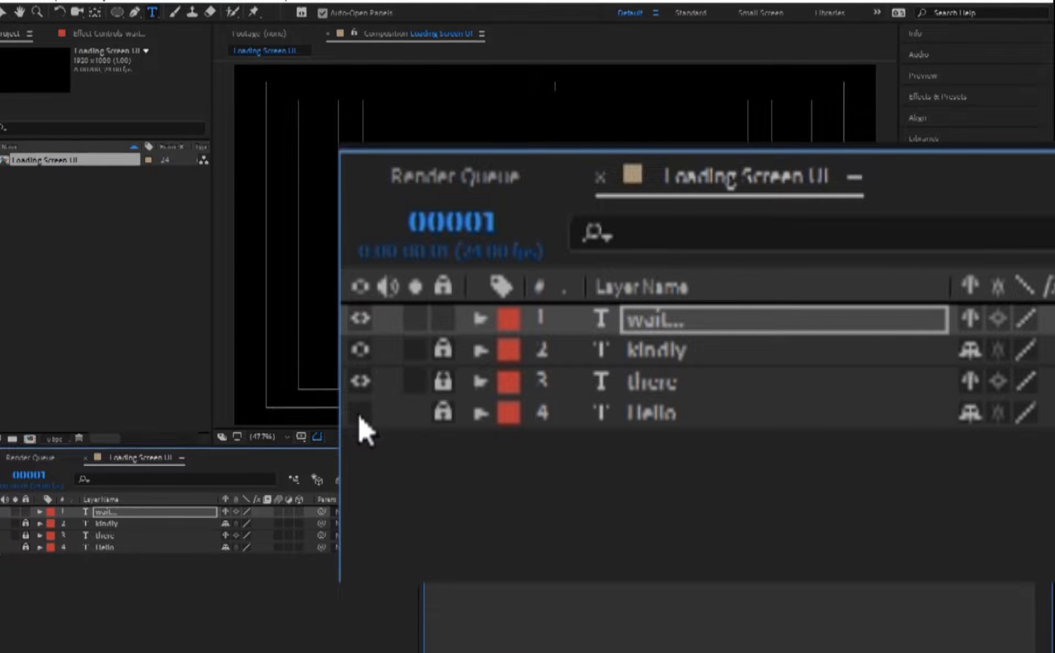
click(359, 414)
drag(363, 322, 371, 384)
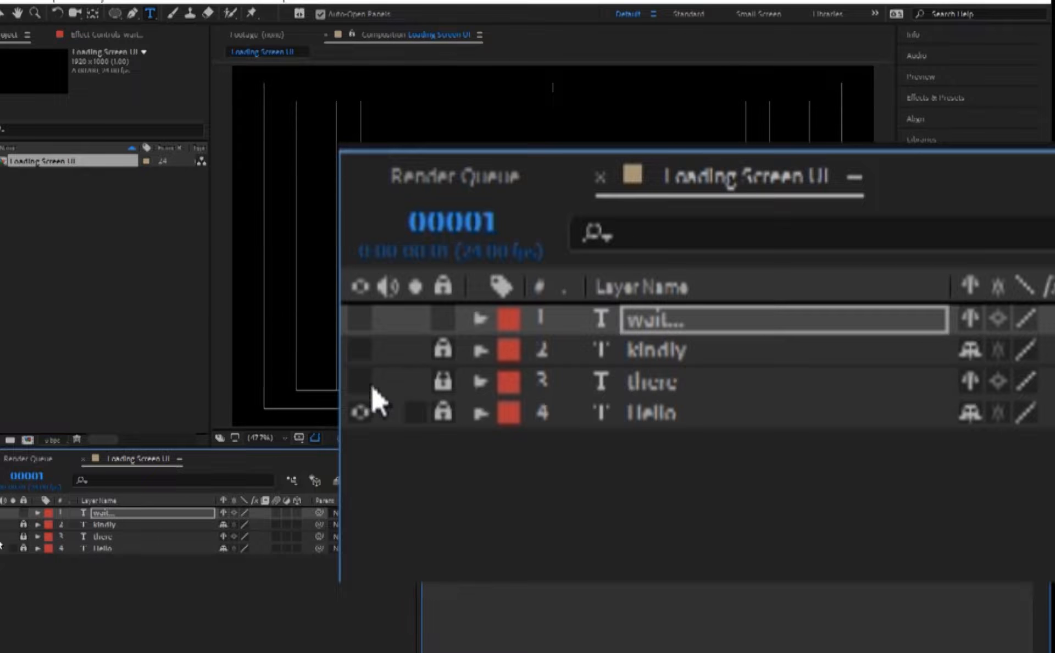
Lock the wait... layer and unlock the Hello layer for editing
click(22, 511)
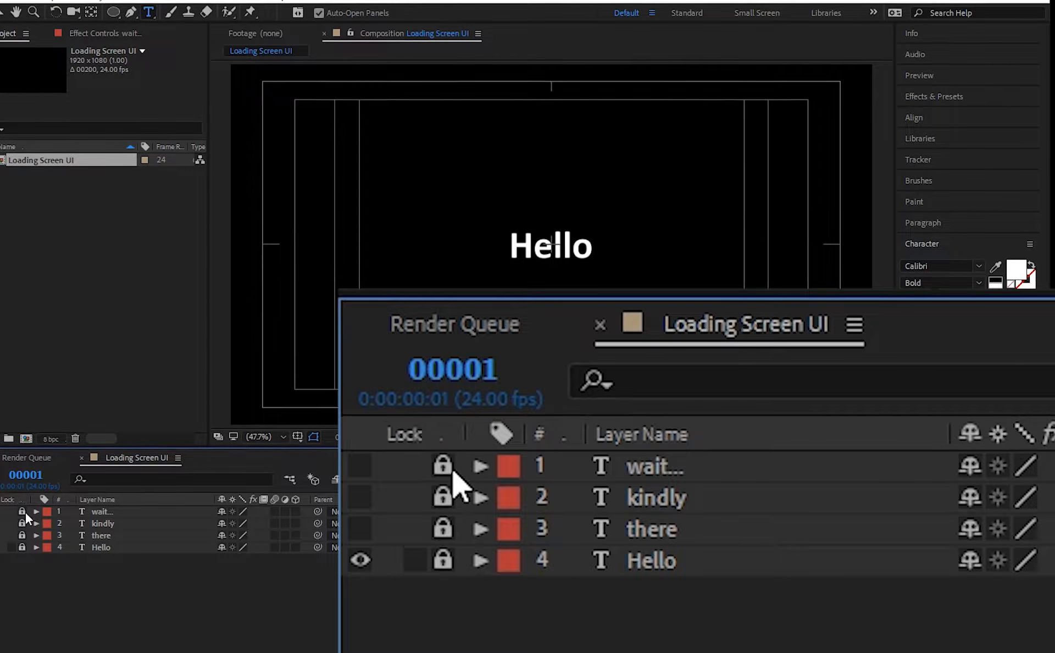
click(22, 546)
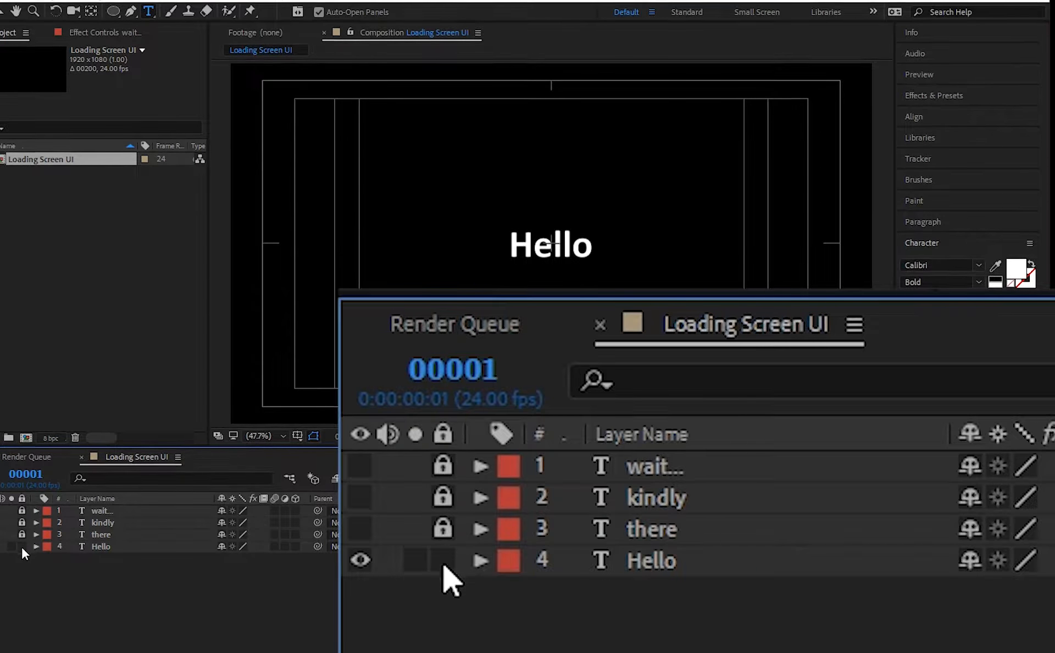
click(117, 549)
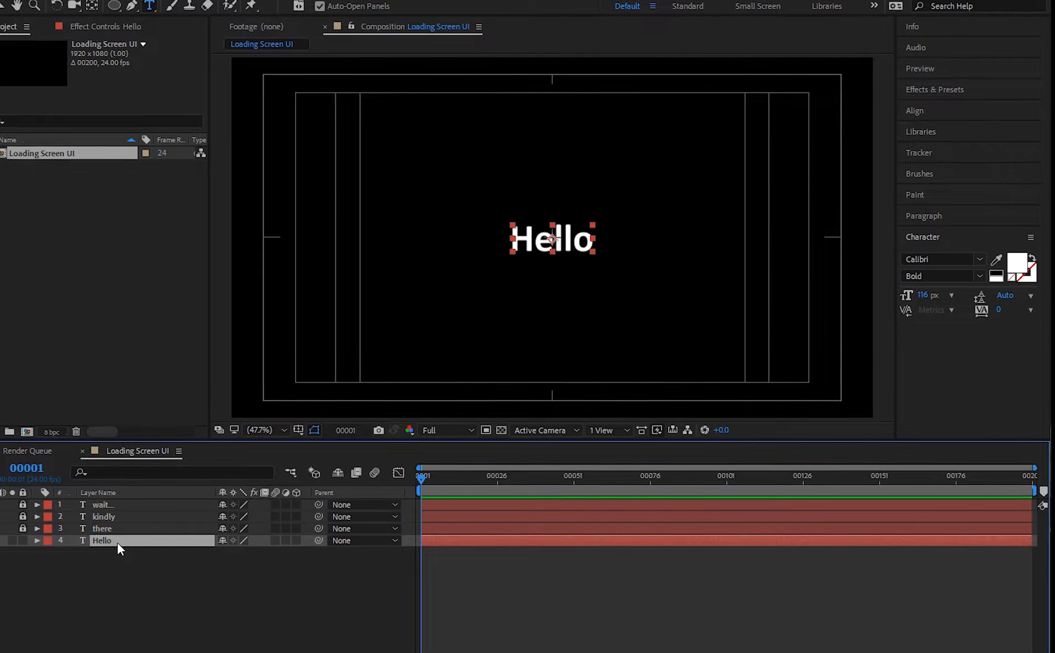
click(117, 562)
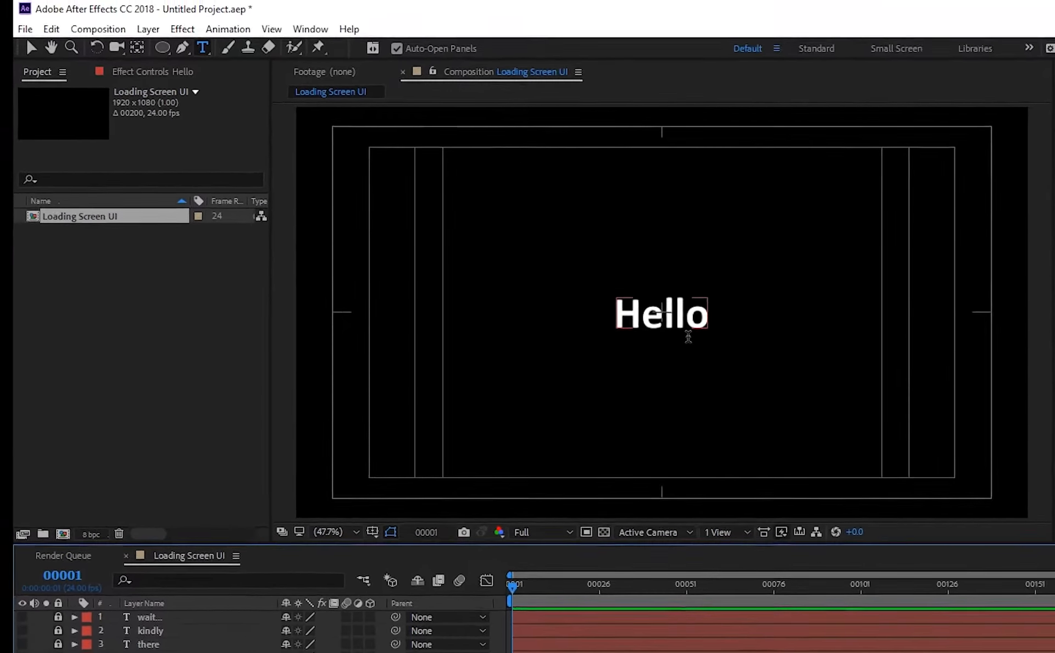
Switch to the Selection tool, expand the Hello layer's Transform properties and enlarge the timeline's time scale
click(32, 48)
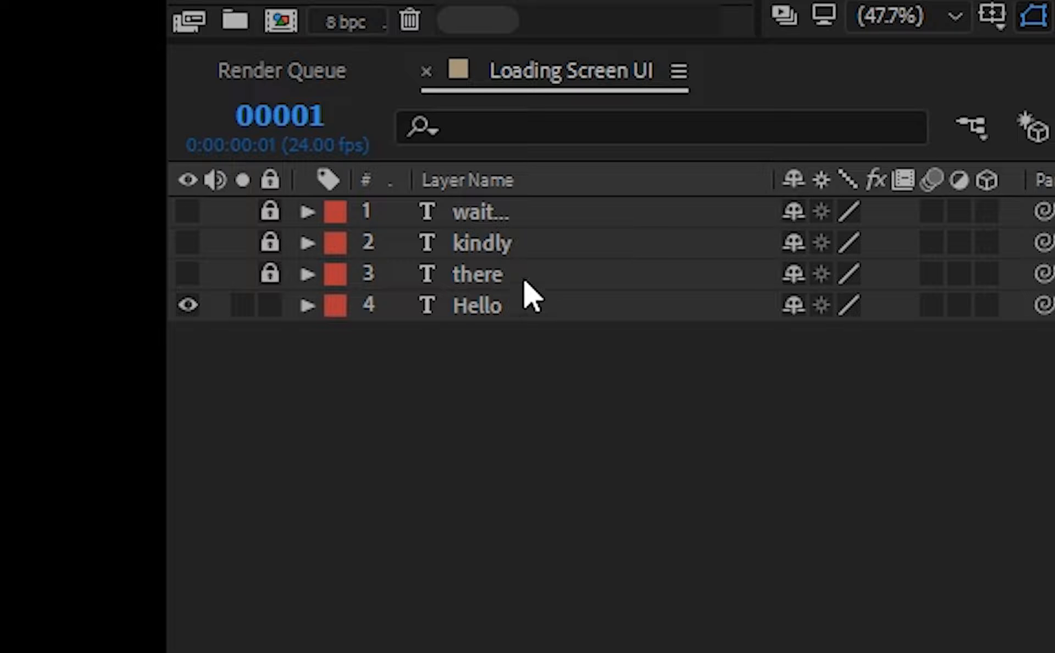
click(490, 311)
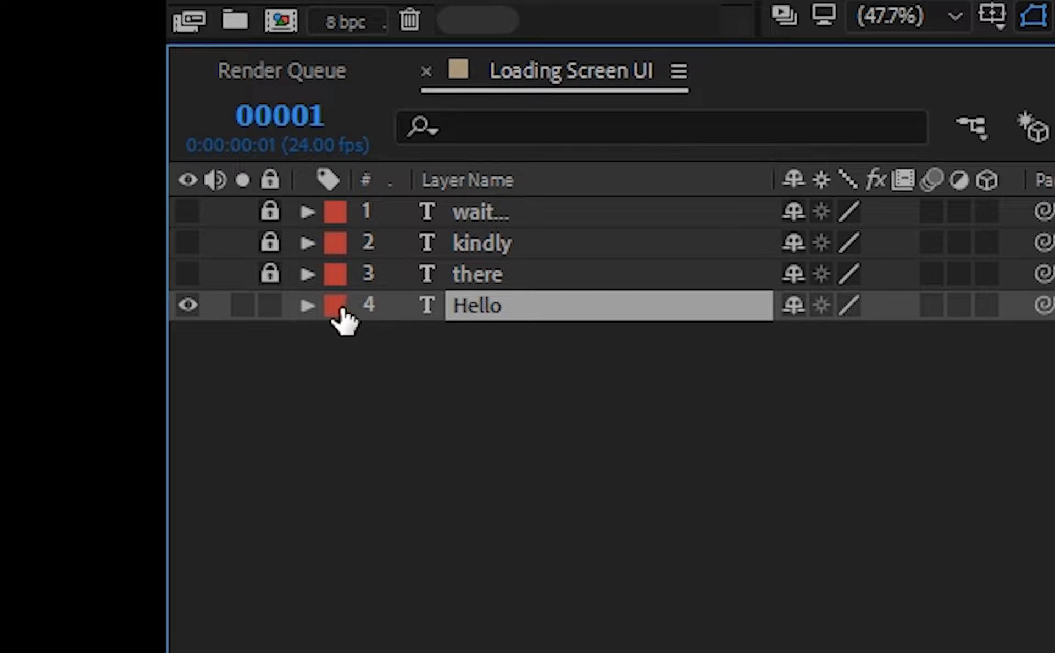
click(311, 308)
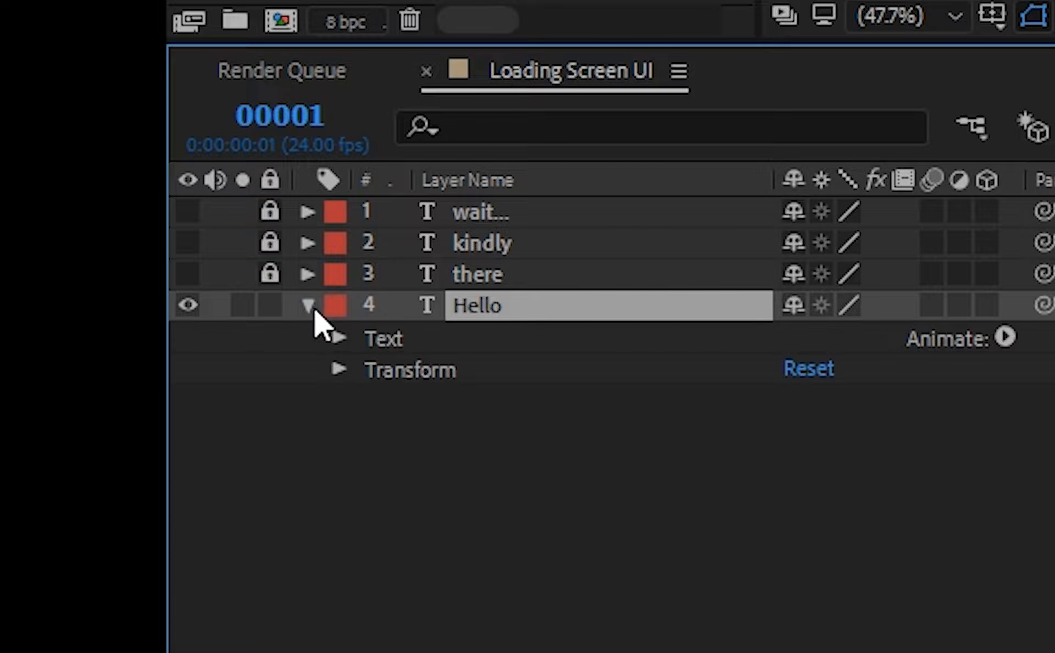
click(338, 371)
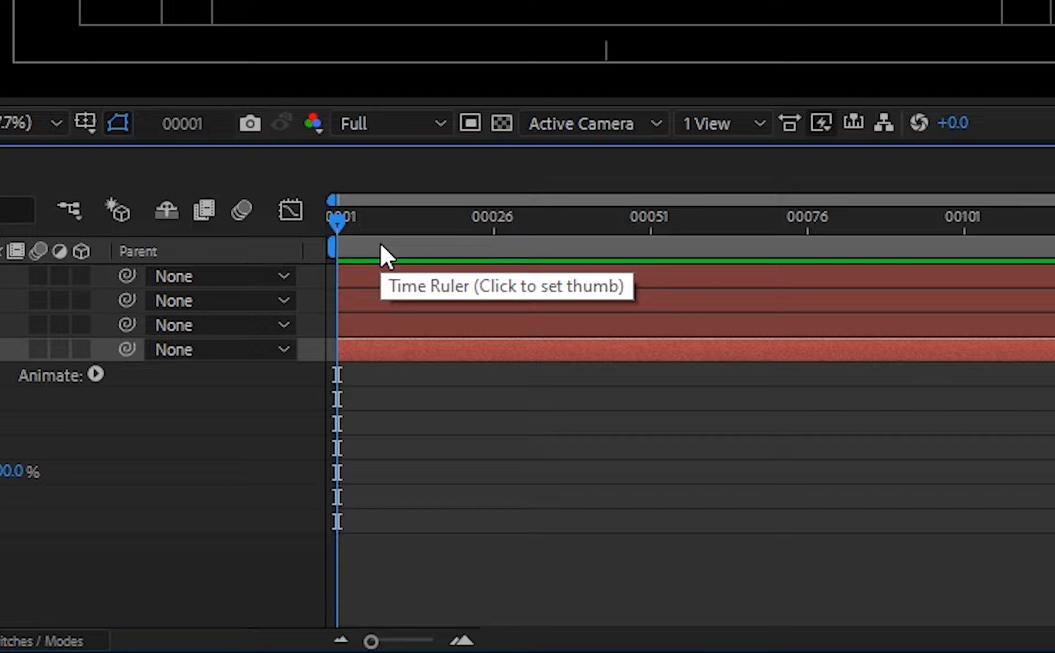
drag(375, 641, 450, 640)
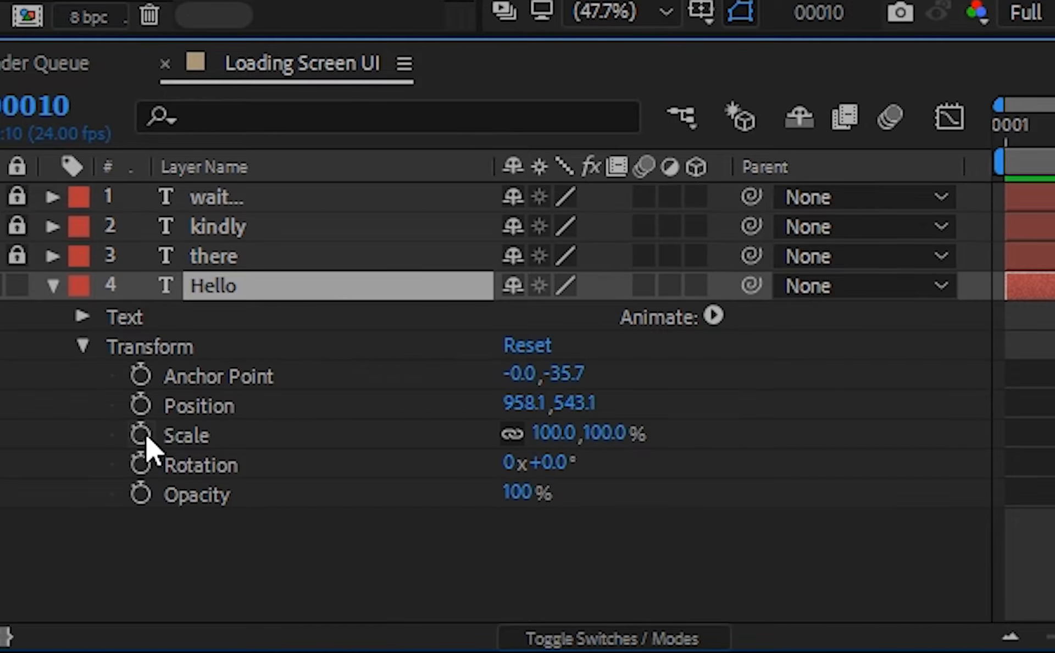
Set Scale keyframes of 100% for the Hello layer at frame 10 and frame 1
click(141, 433)
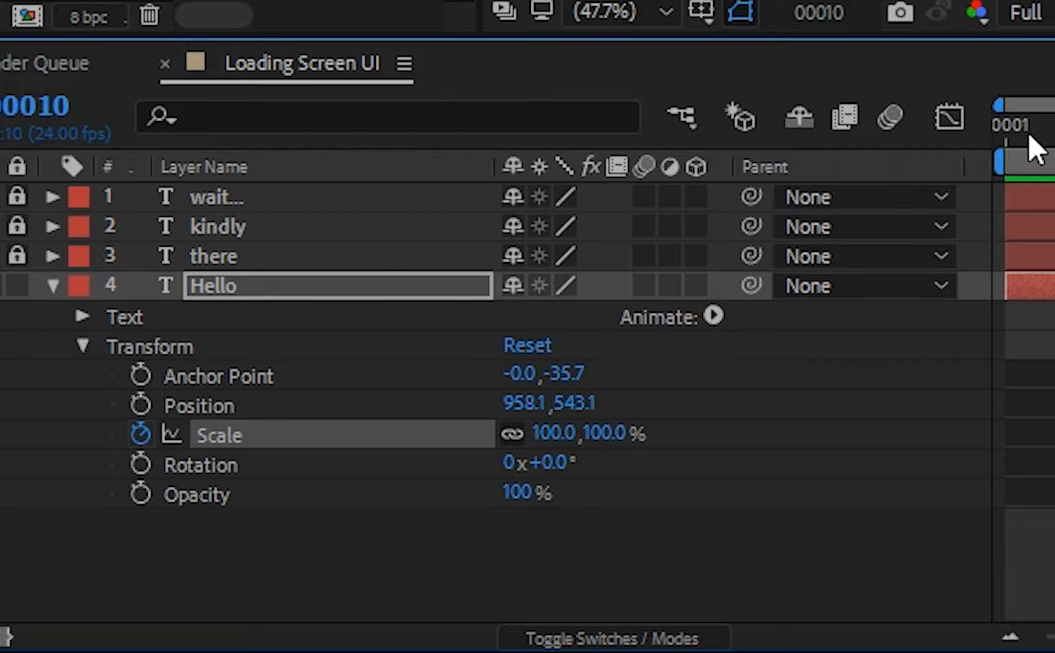
drag(1031, 147, 989, 146)
click(1, 433)
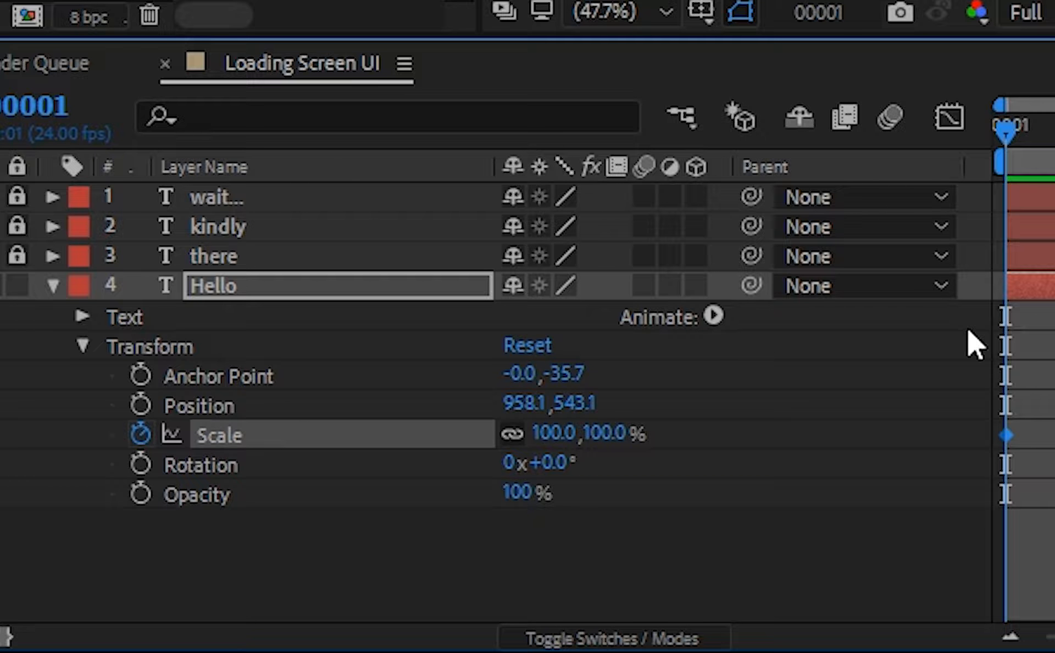
click(1052, 125)
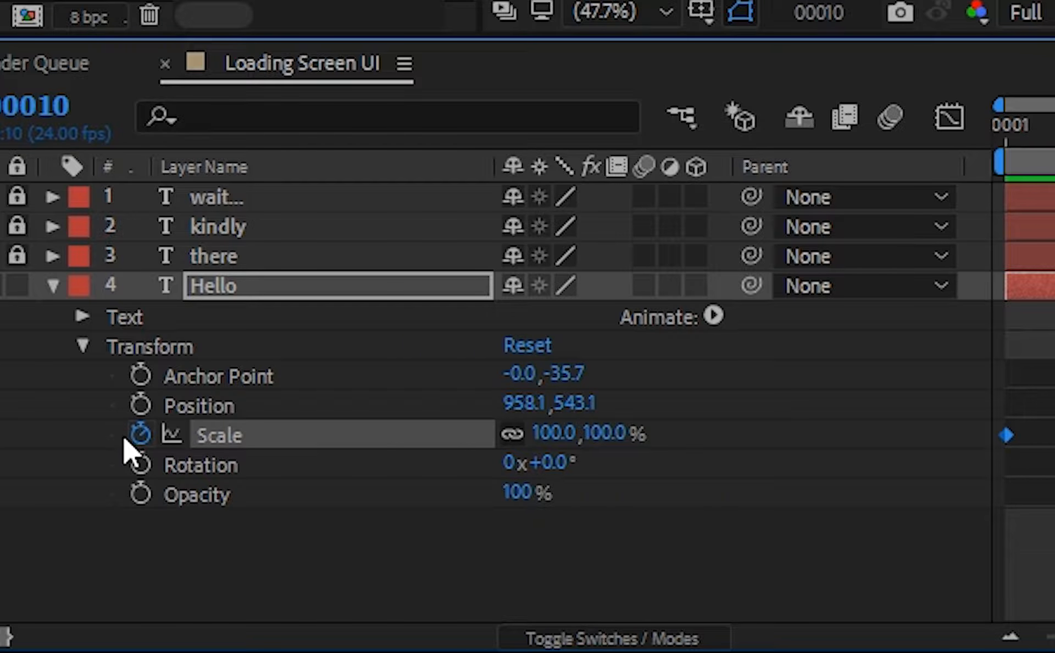
Re-create the Hello layer's 100% Scale keyframes at frame 10 and frame 1
click(140, 434)
click(1001, 140)
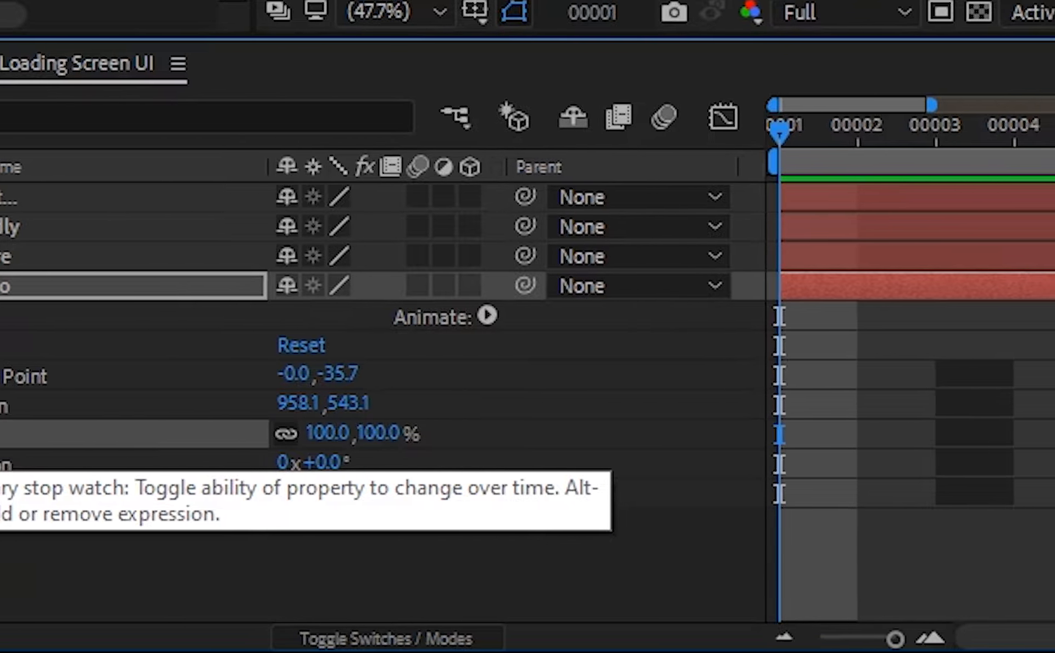
key(alt+shift+s)
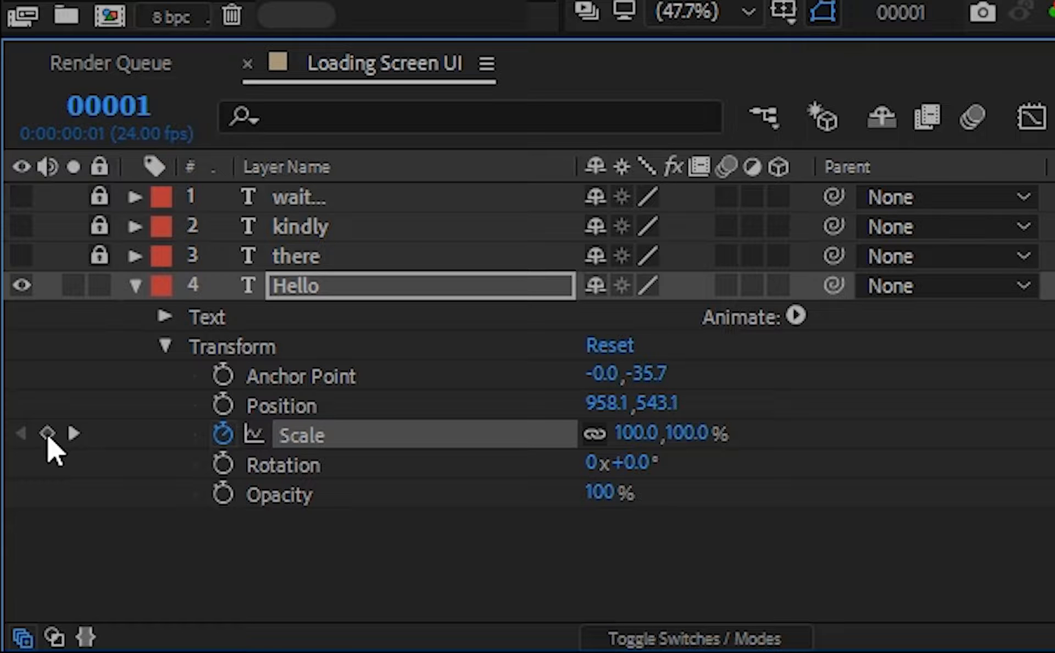
click(47, 433)
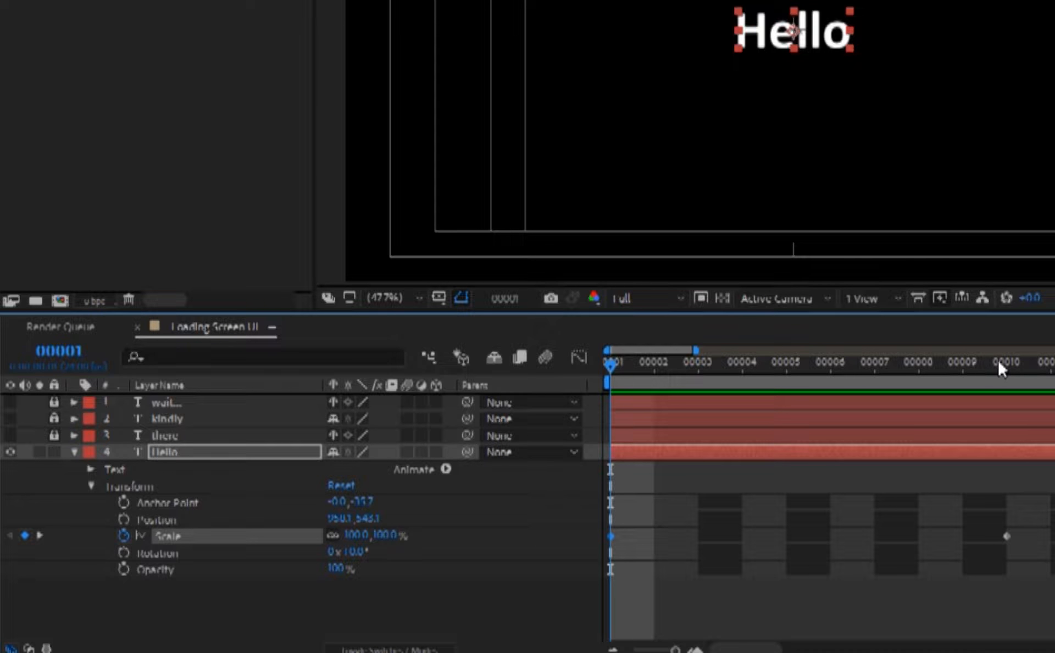
click(1005, 364)
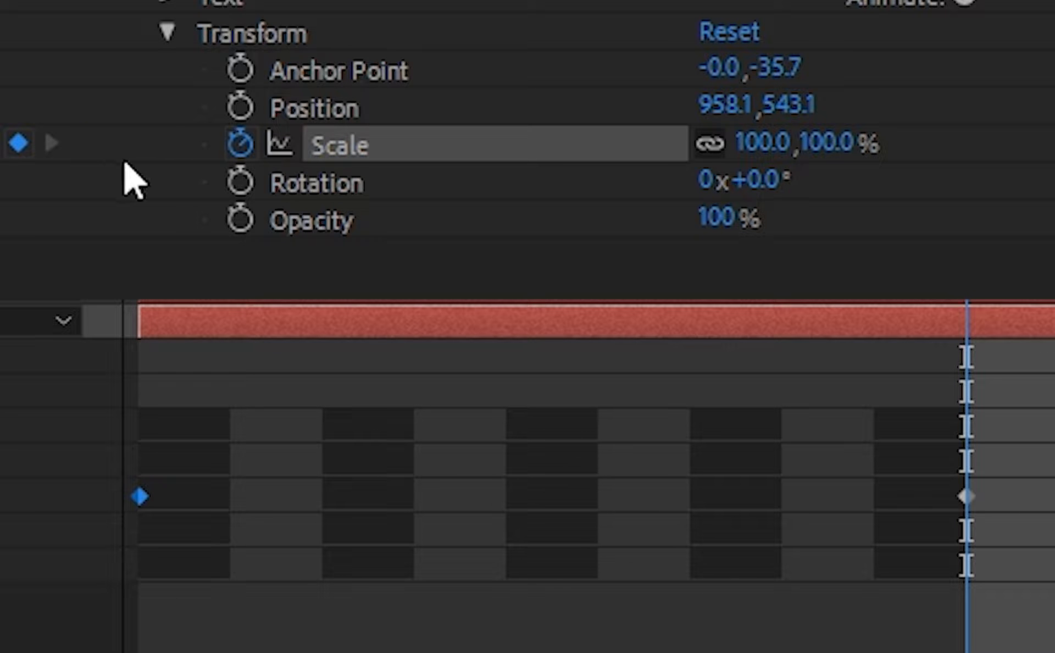
Clear the Hello layer's Scale keyframes and start the Scale animation again with a 100% keyframe at frame 1
click(240, 144)
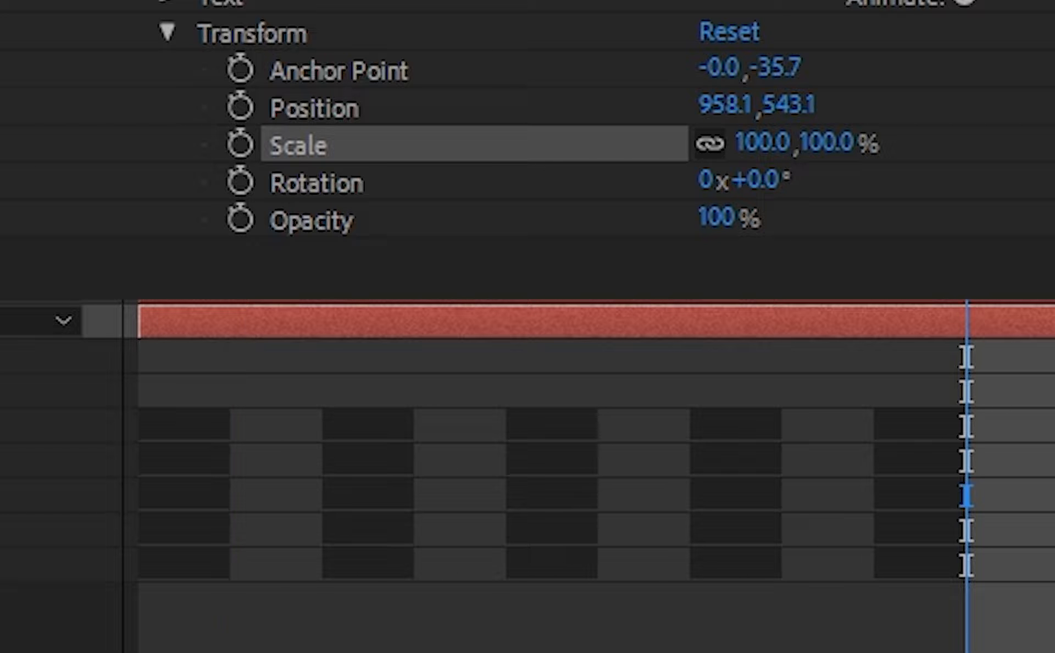
key(Home)
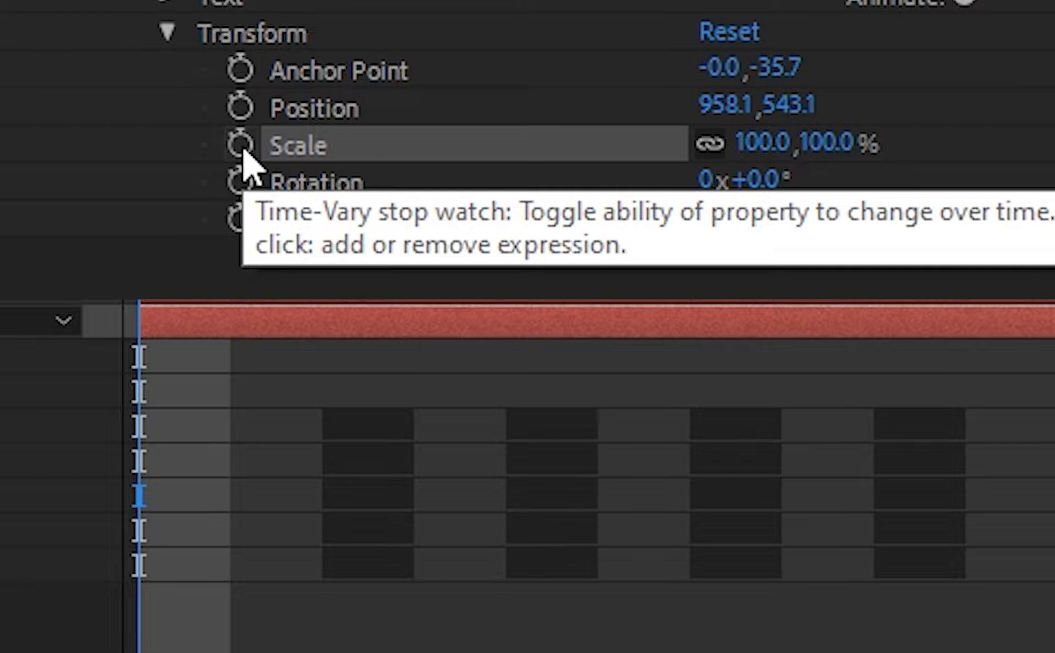
click(240, 144)
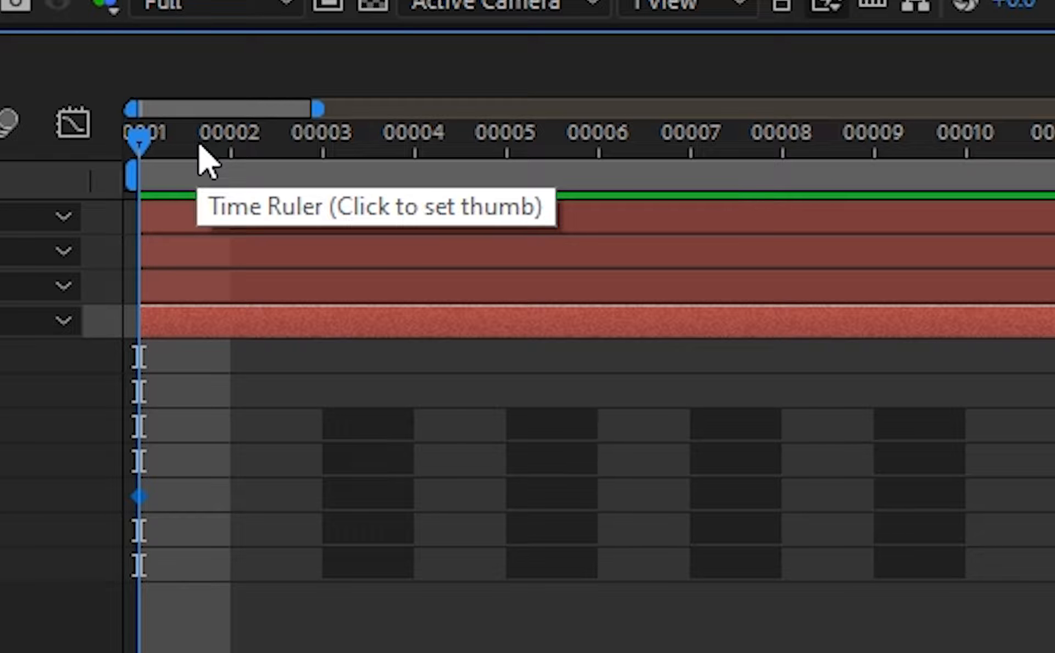
Set the Hello layer's Scale to 150% at frame 10
drag(199, 145, 967, 182)
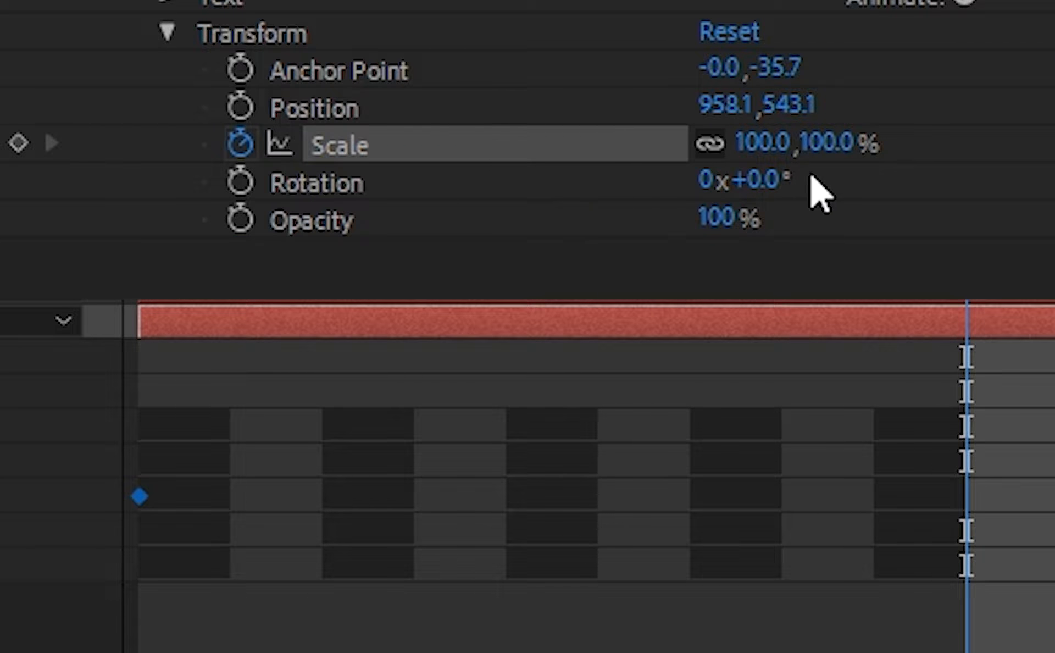
click(827, 144)
text(150)
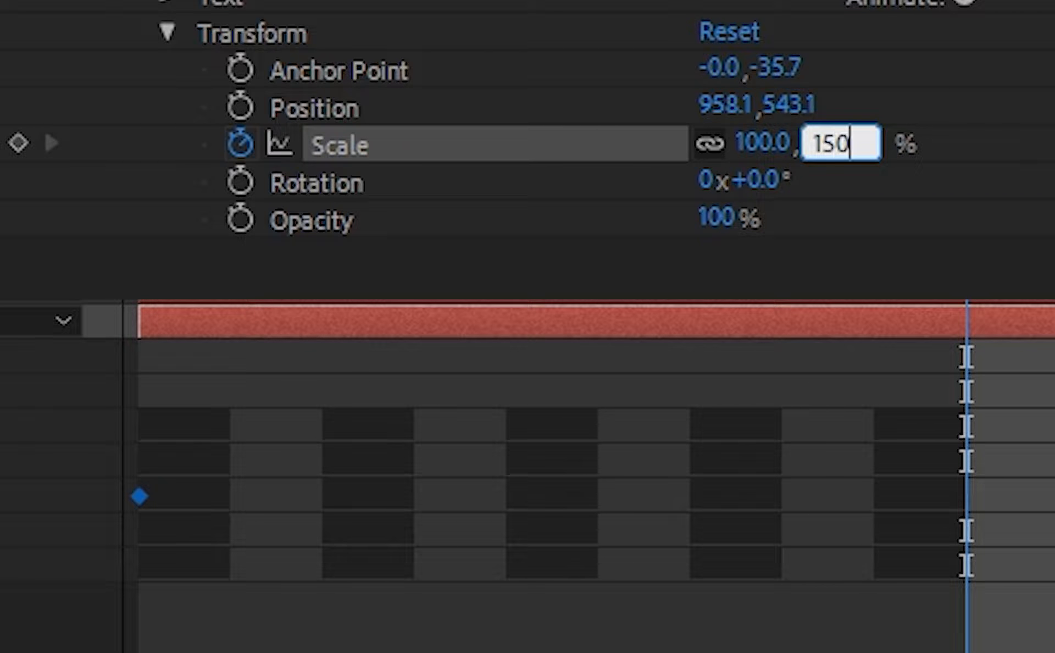
key(Return)
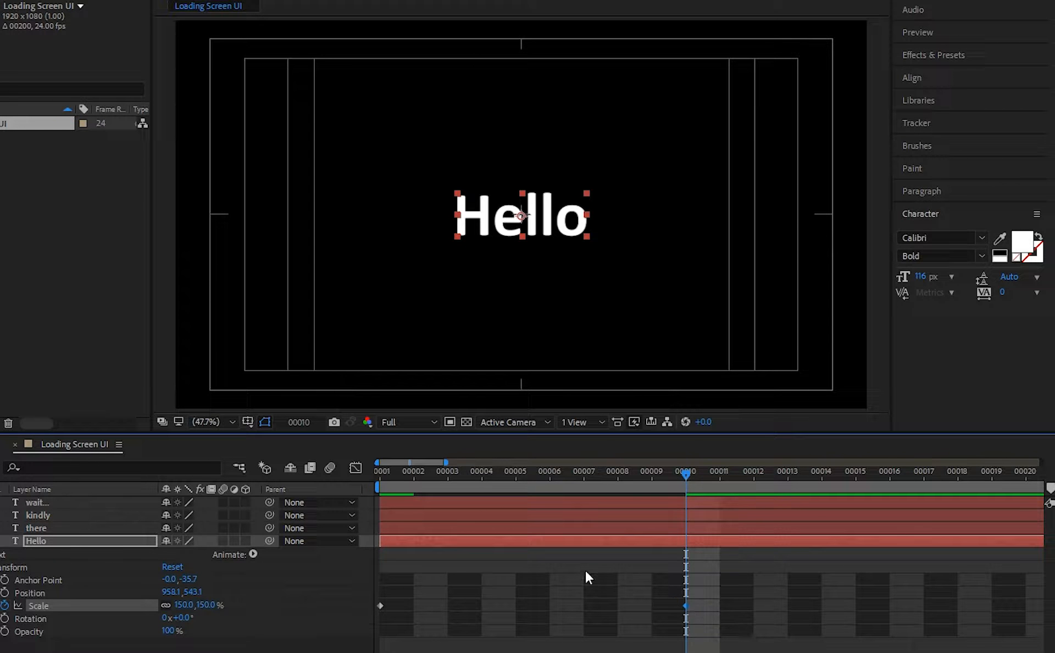
Play back the Hello layer's scale animation from frame 1
click(384, 481)
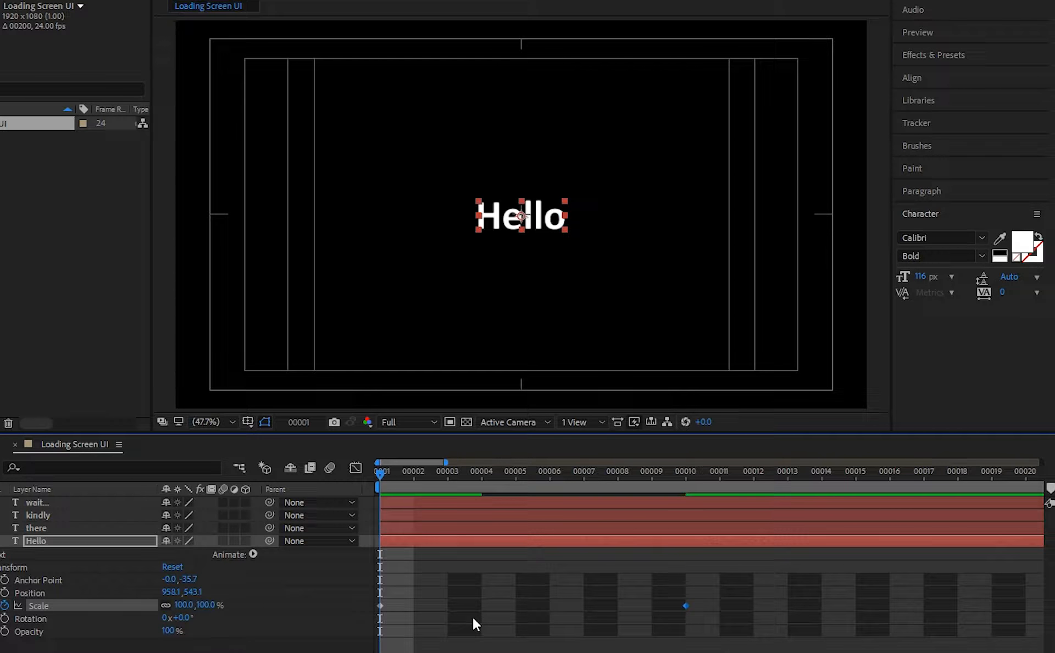
key(space)
click(400, 470)
key(space)
key(space)
key(space)
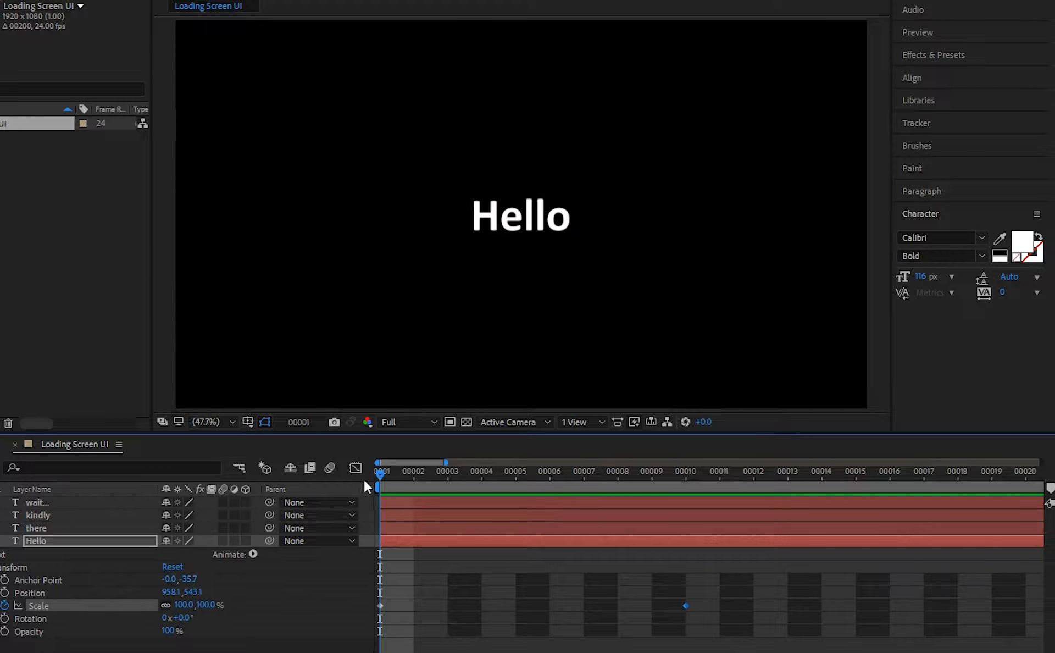
key(space)
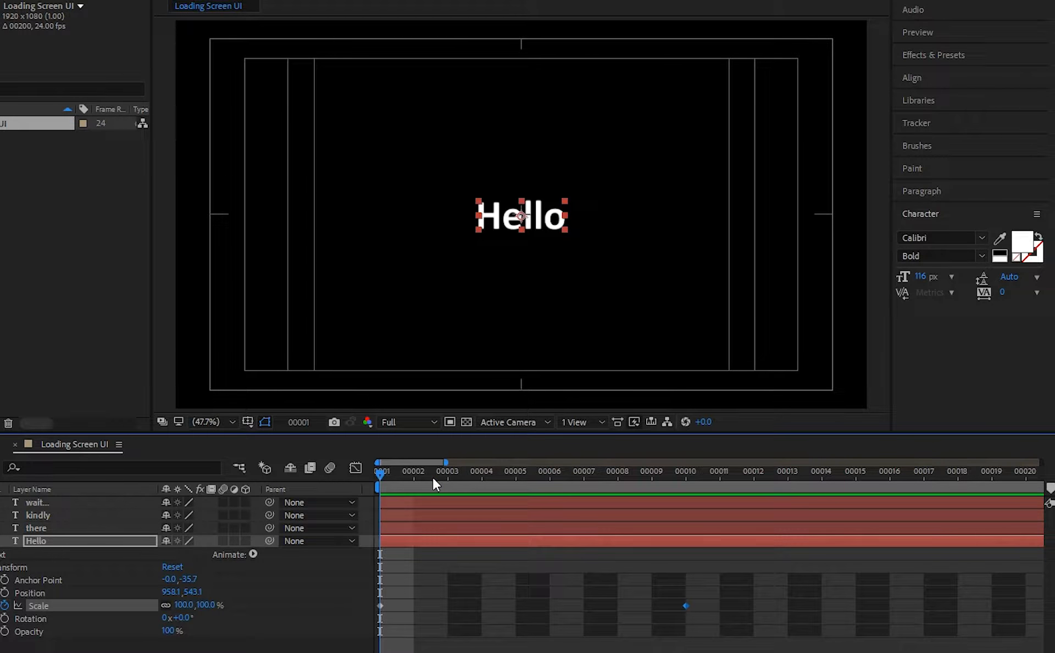
Apply Easy Ease to the Hello layer's Scale keyframe at frame 10
drag(388, 474, 682, 492)
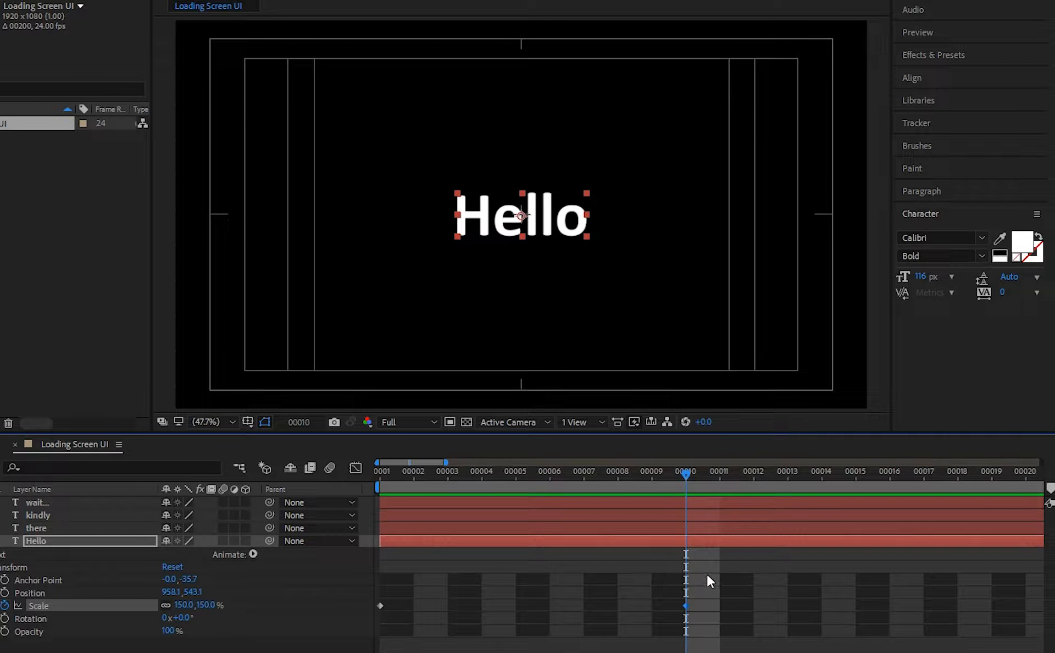
right_click(686, 607)
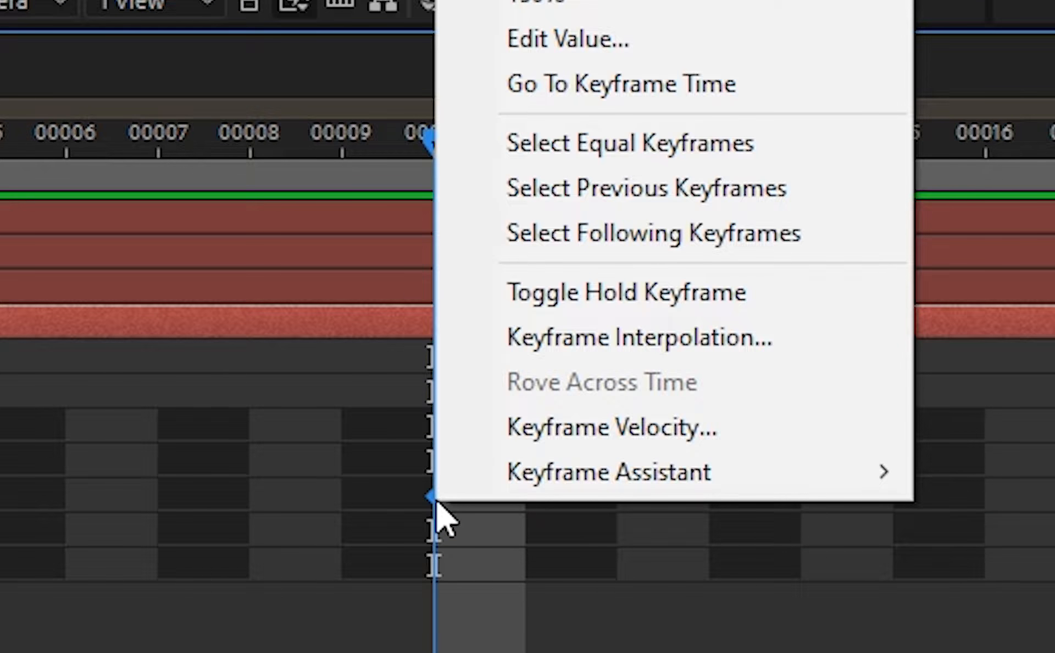
click(412, 513)
right_click(432, 499)
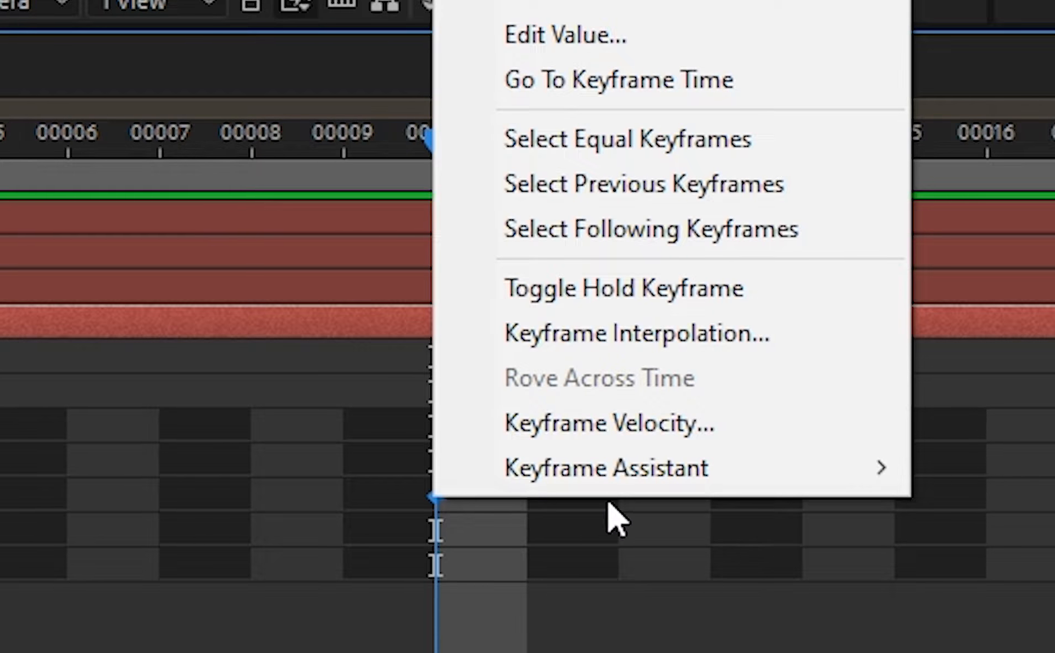
mouse_move(752, 467)
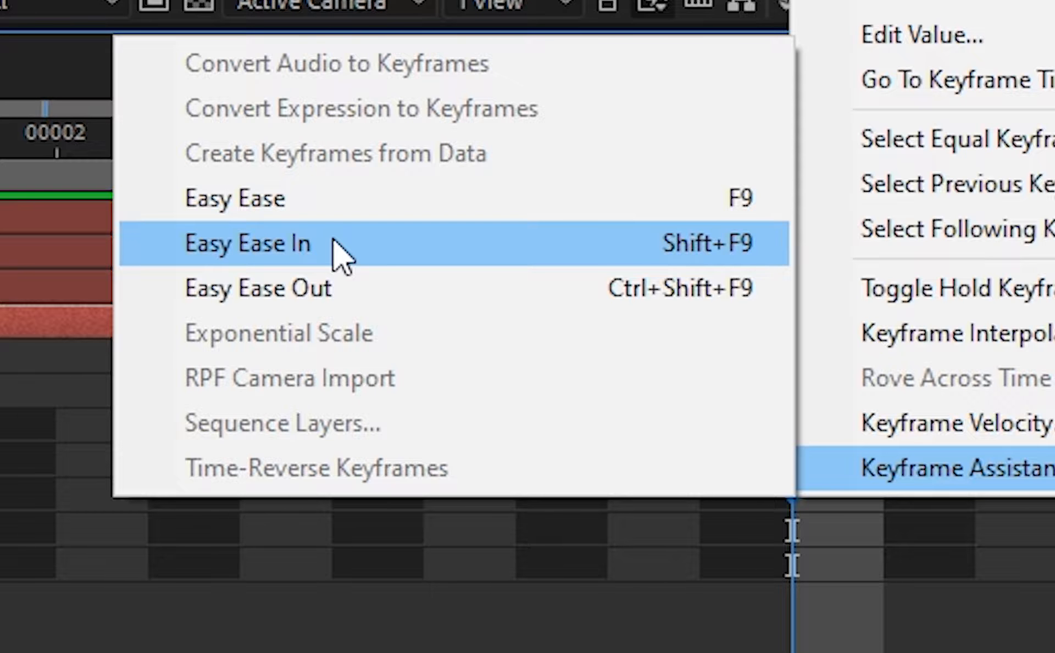
click(337, 254)
Set the Hello layer's Scale to 100% at frame 20 and preview the finished scale animation
key(Page_Down)
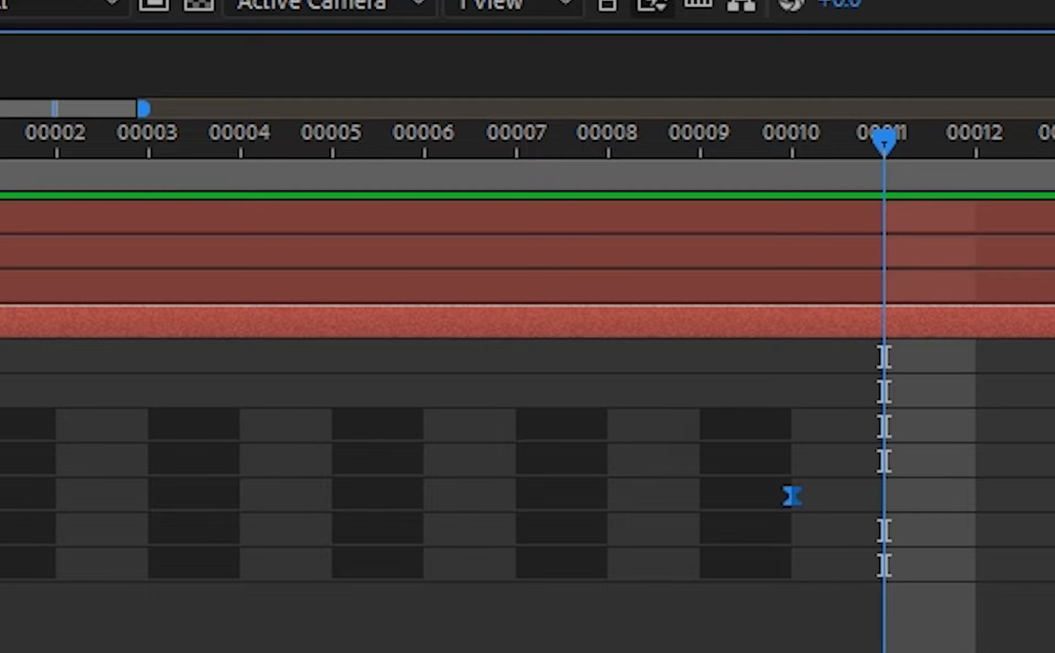
scroll(608, 483, right, 8)
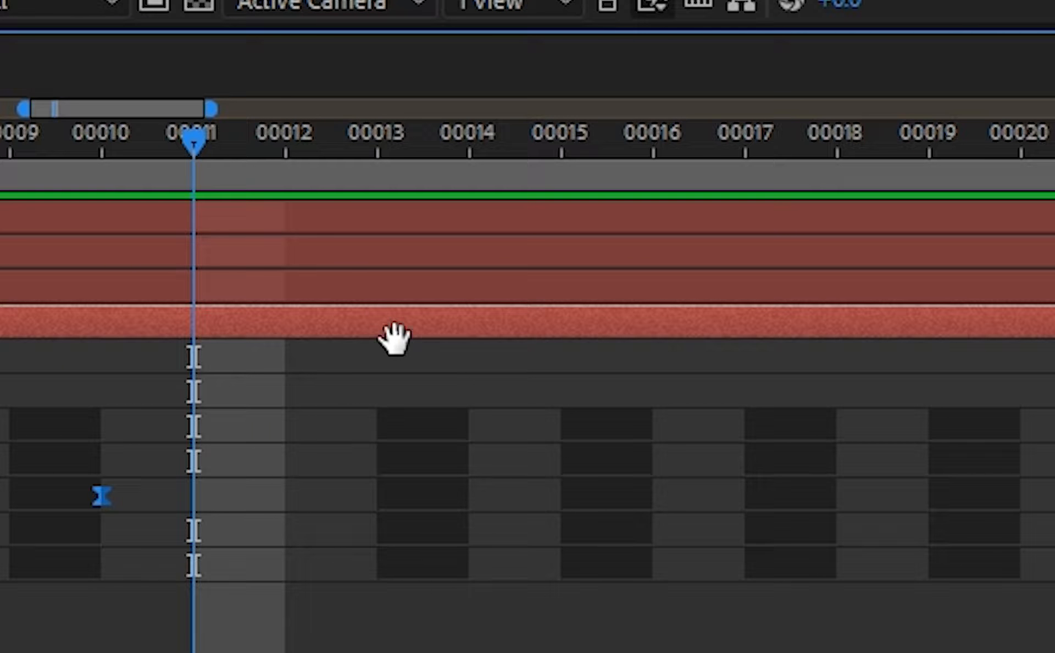
drag(197, 138, 1029, 201)
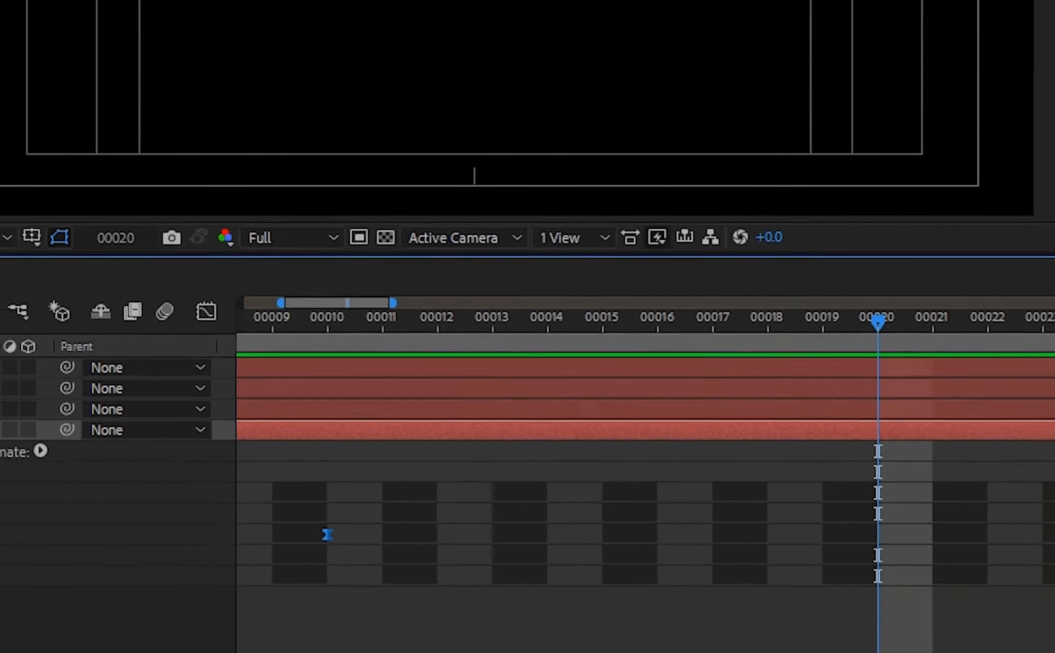
click(218, 555)
text(1)
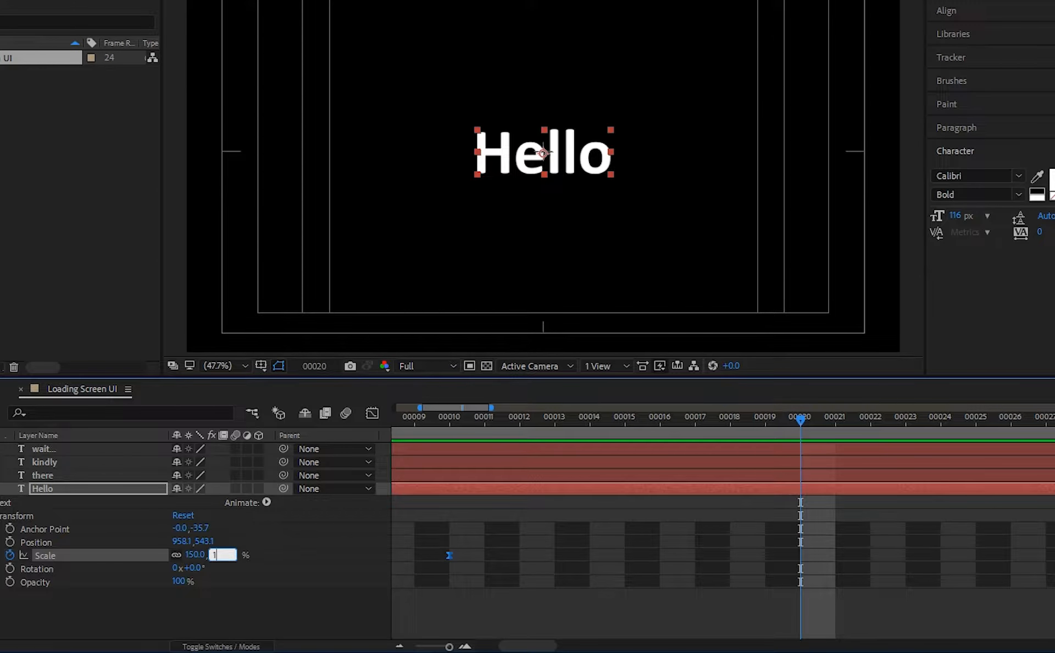
text(00)
key(Return)
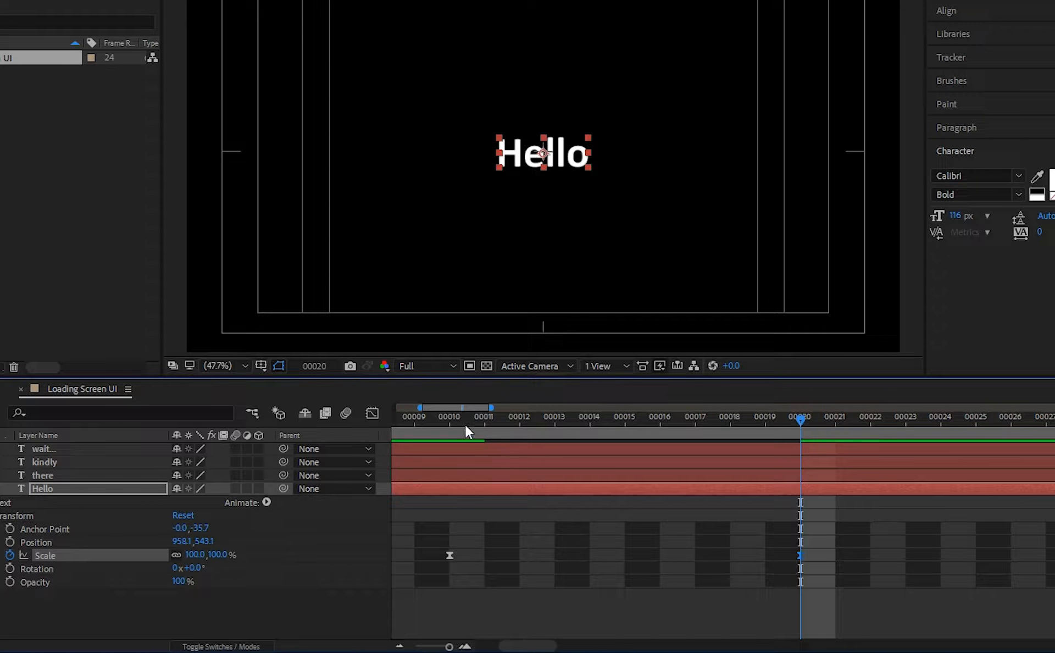
drag(465, 424, 791, 469)
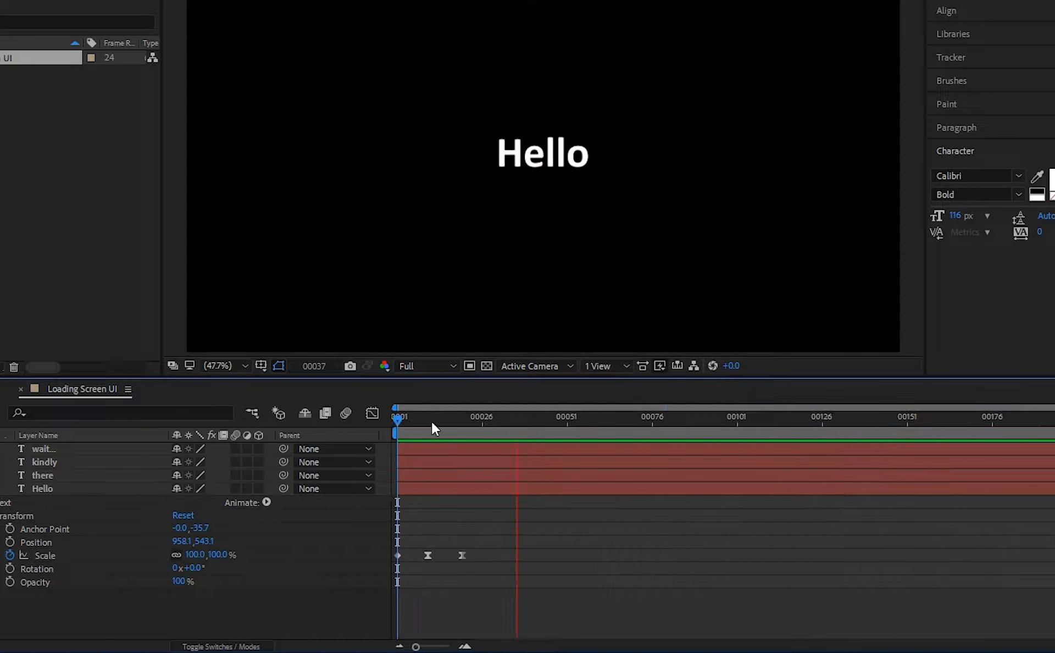
drag(431, 422, 458, 424)
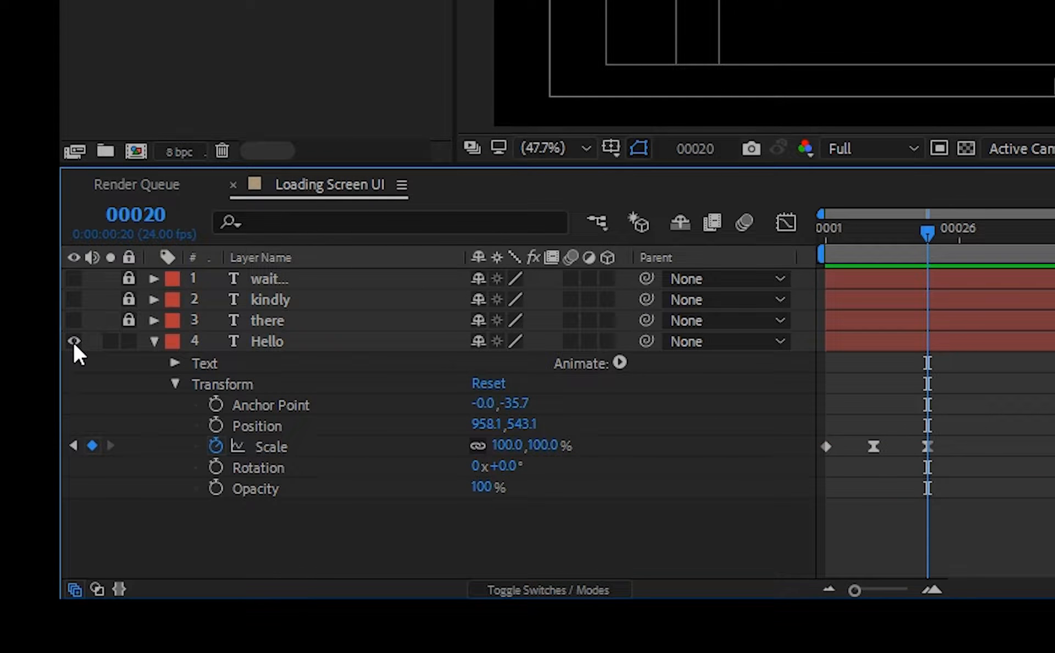
Lock the Hello layer, and show, unlock and select the there layer for editing
click(76, 320)
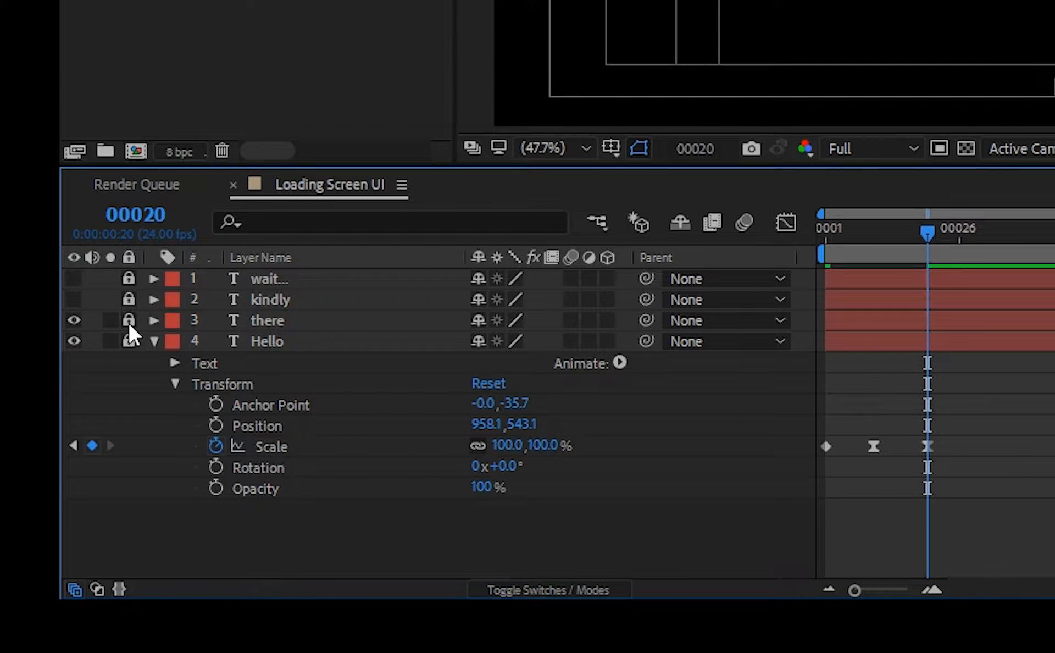
click(279, 321)
key(Return)
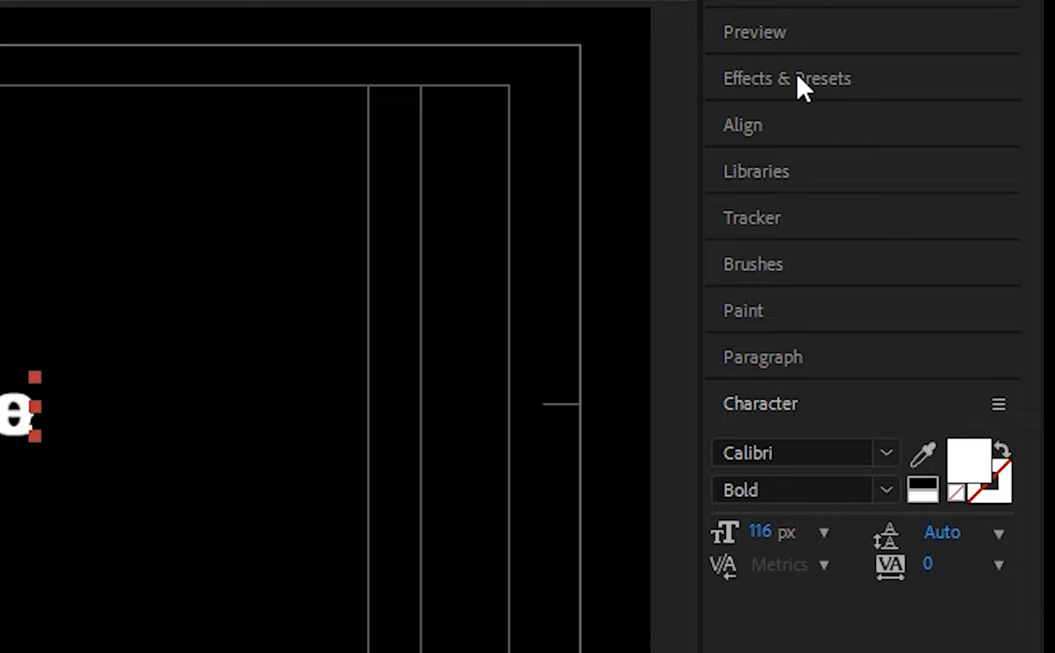
Apply the Foggy animation preset from the Blurs group of the Text presets to the there layer
click(798, 82)
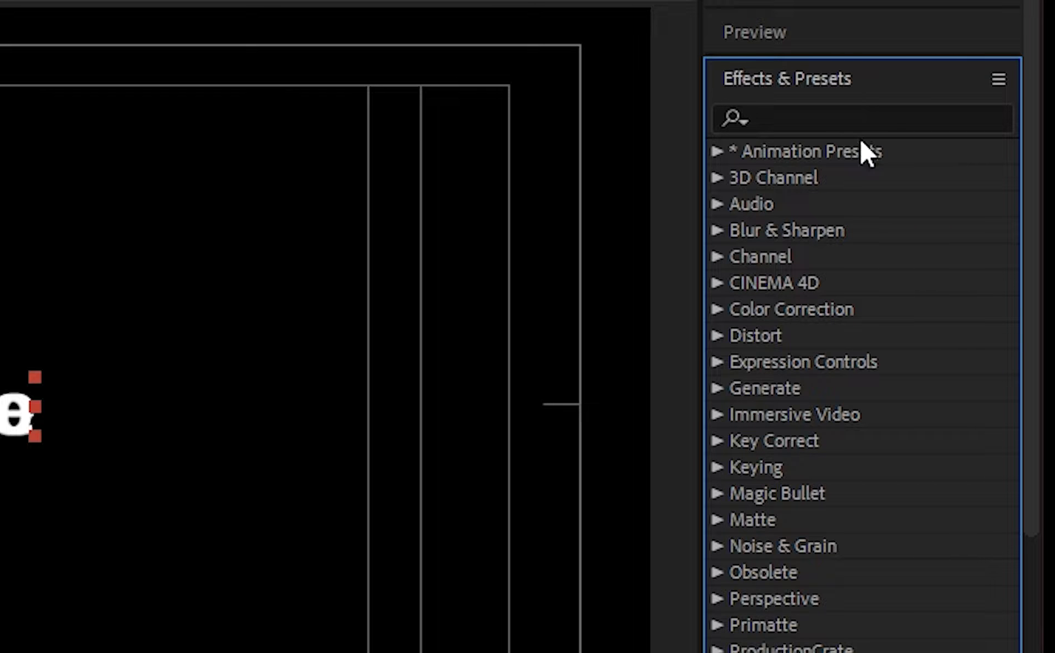
click(717, 151)
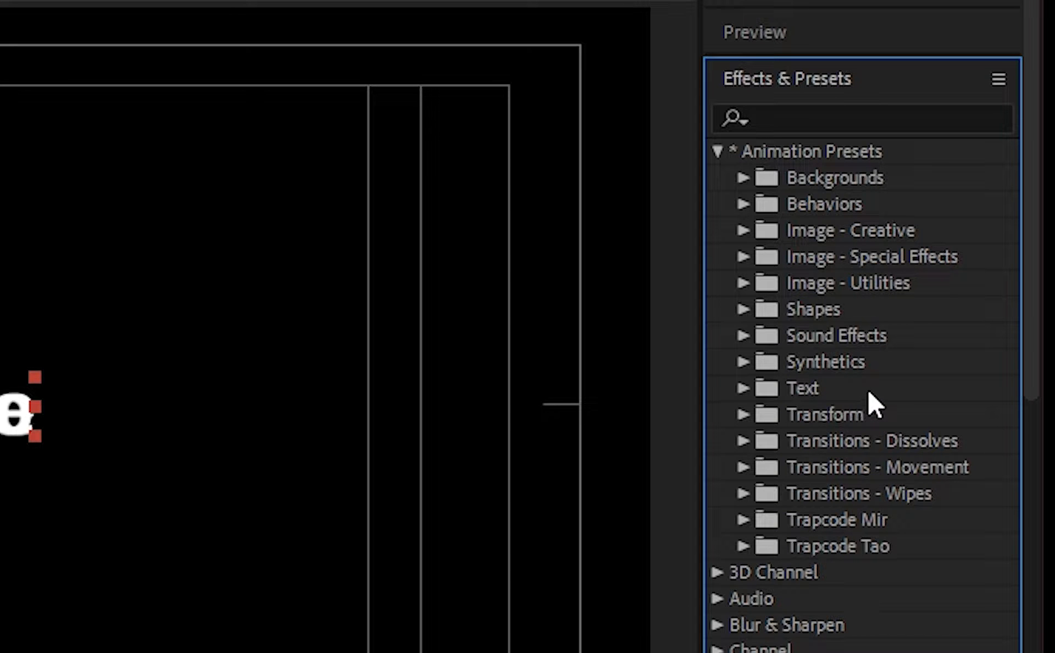
click(742, 388)
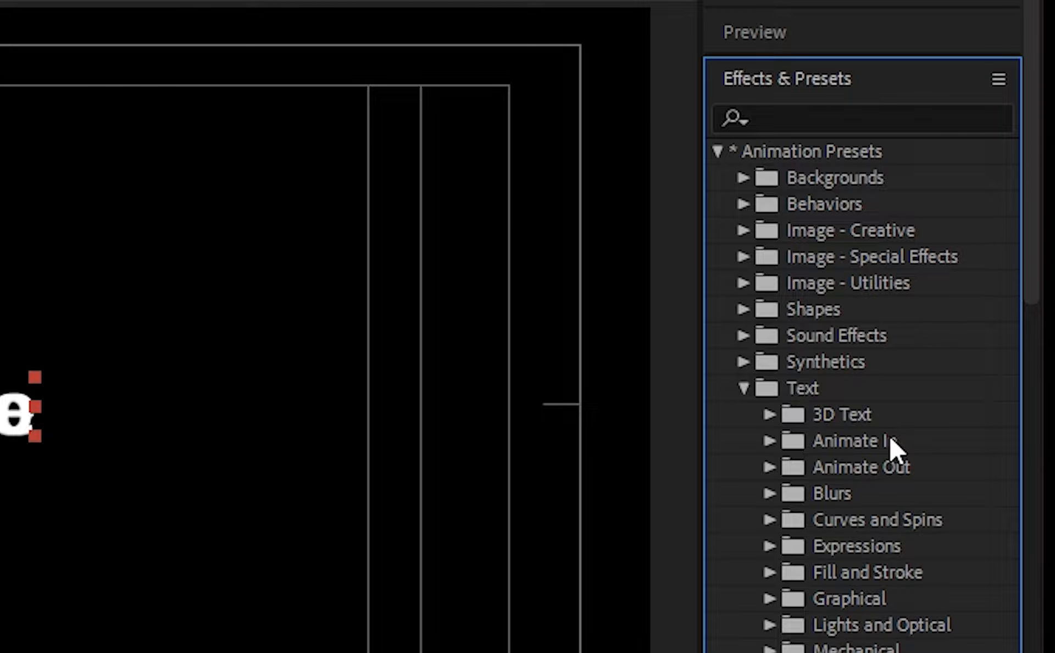
click(769, 493)
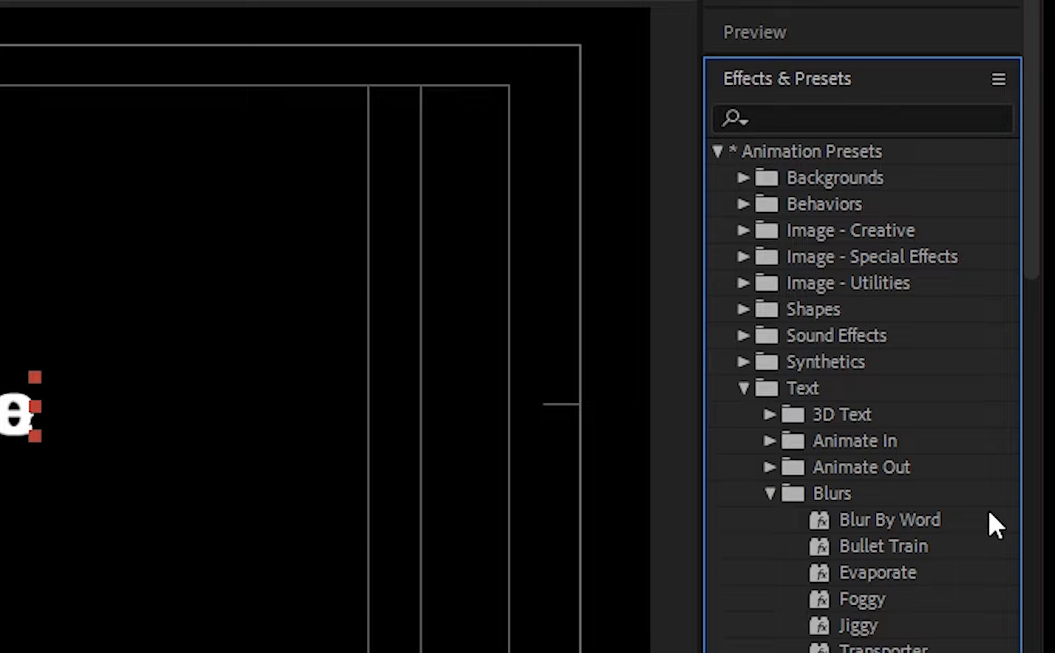
click(857, 599)
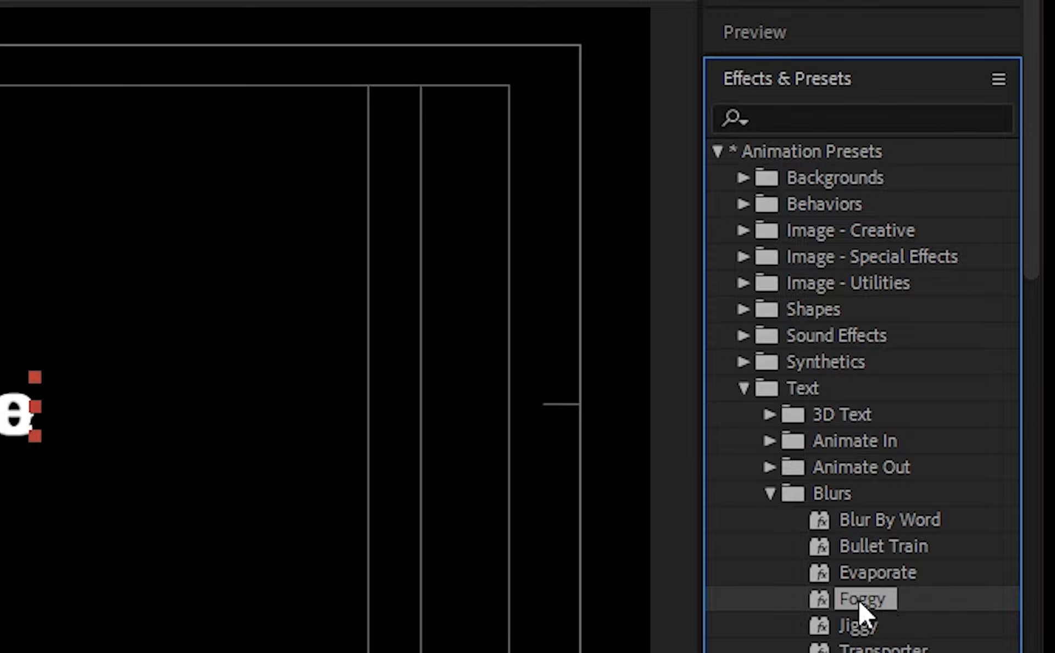
click(870, 573)
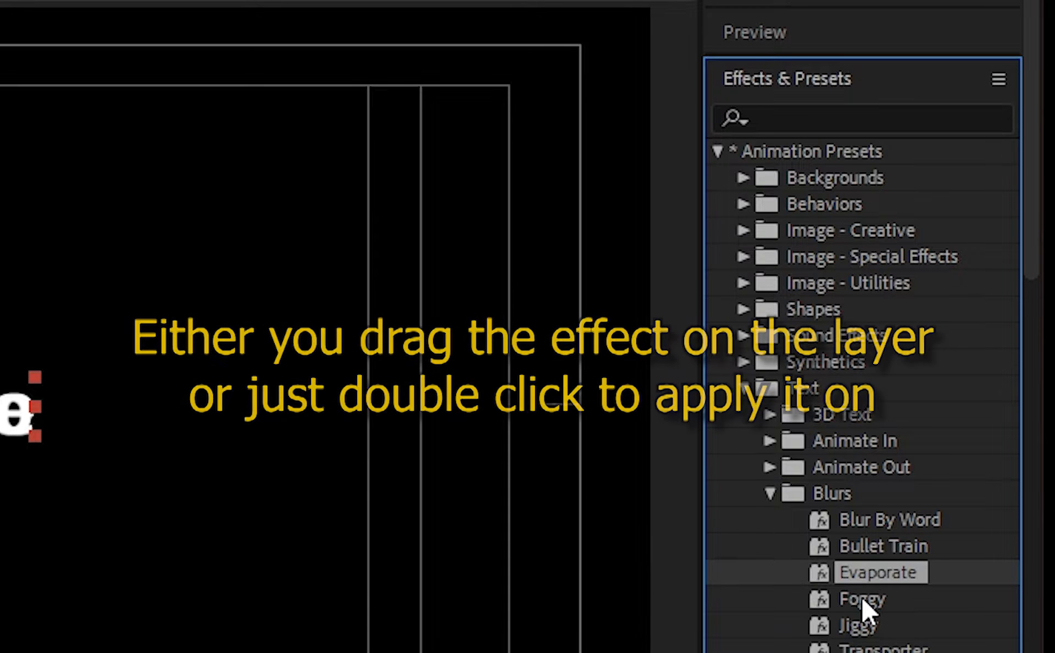
click(862, 597)
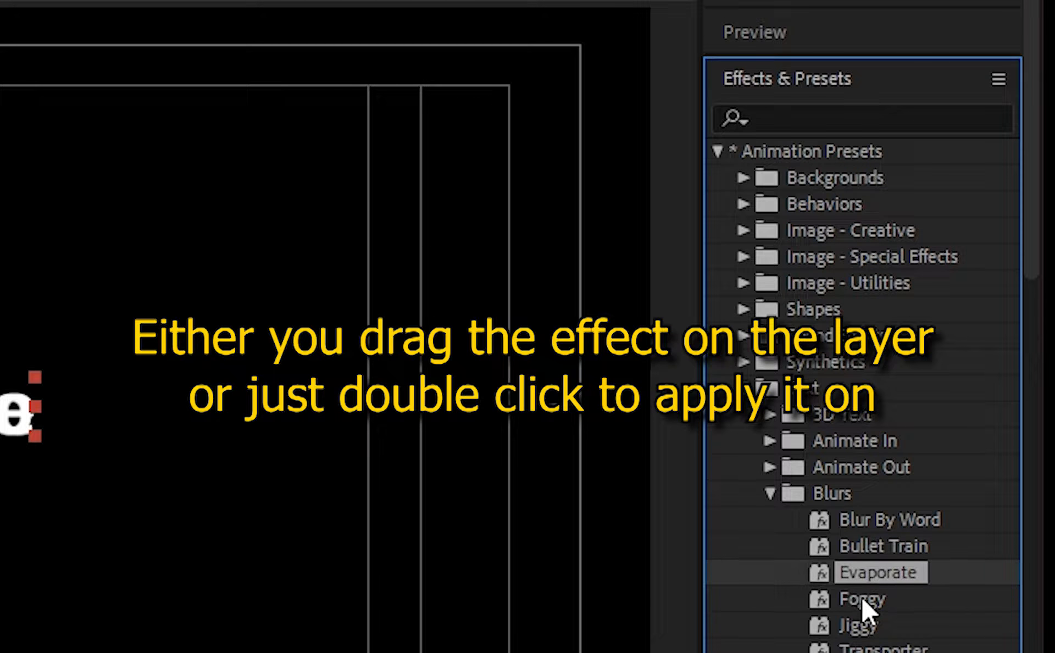
drag(863, 599, 165, 529)
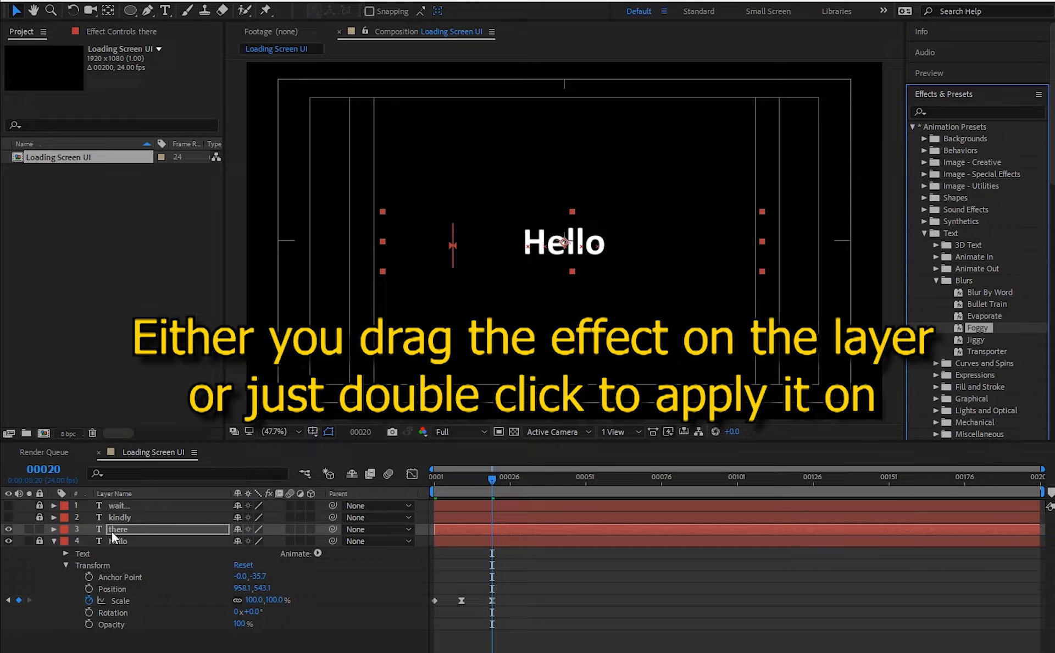
Expand the there layer's Foggy Animator down to the Range Selector 1 properties and hide the Hello layer
click(53, 529)
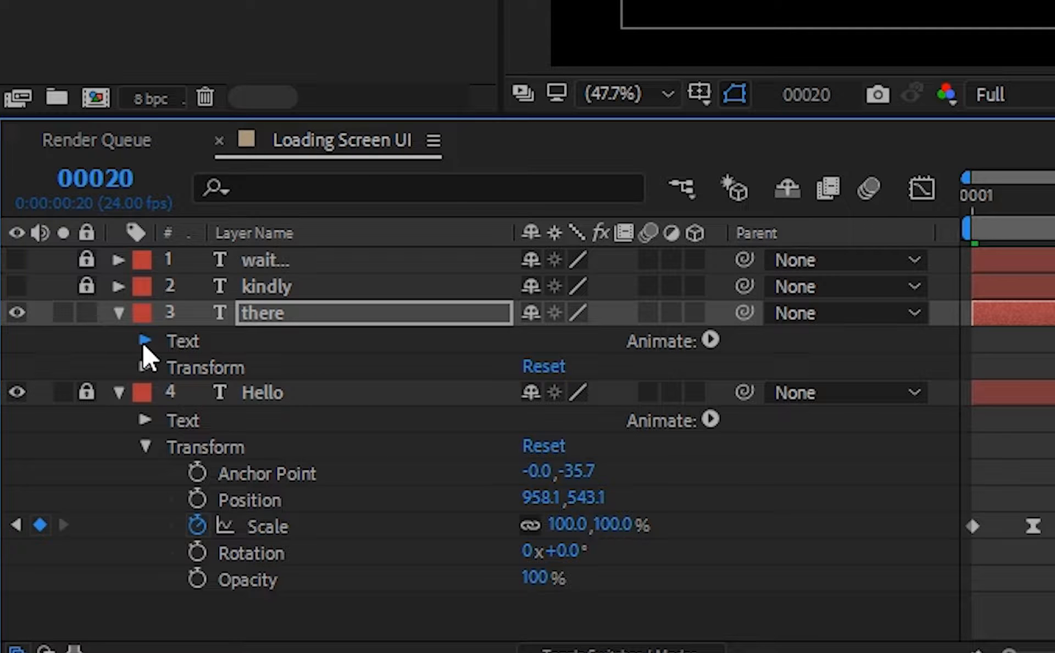
click(144, 341)
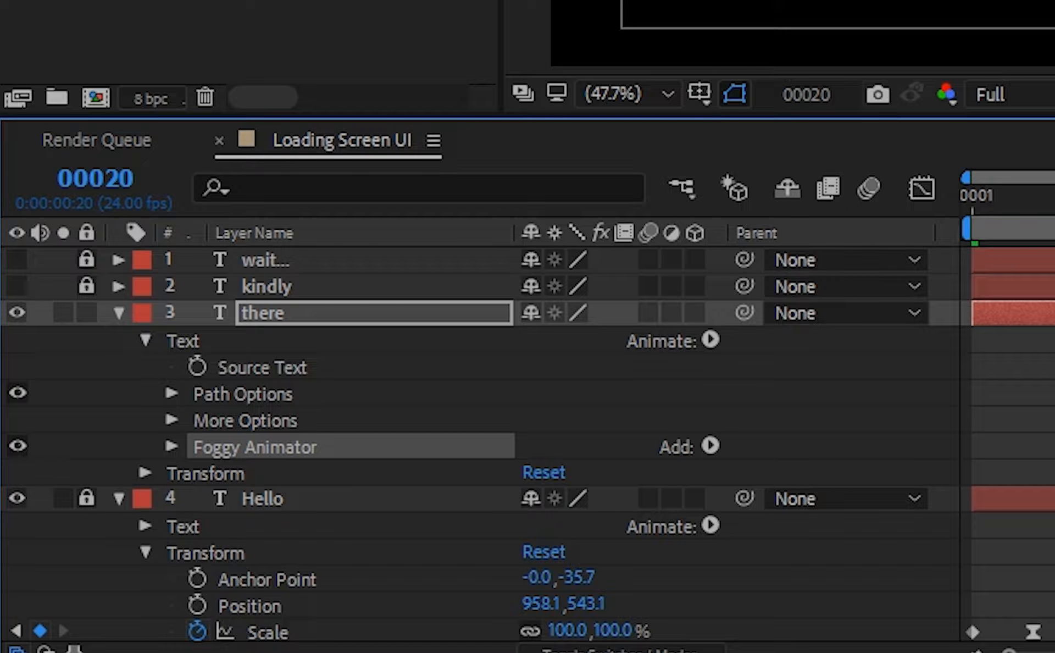
click(172, 444)
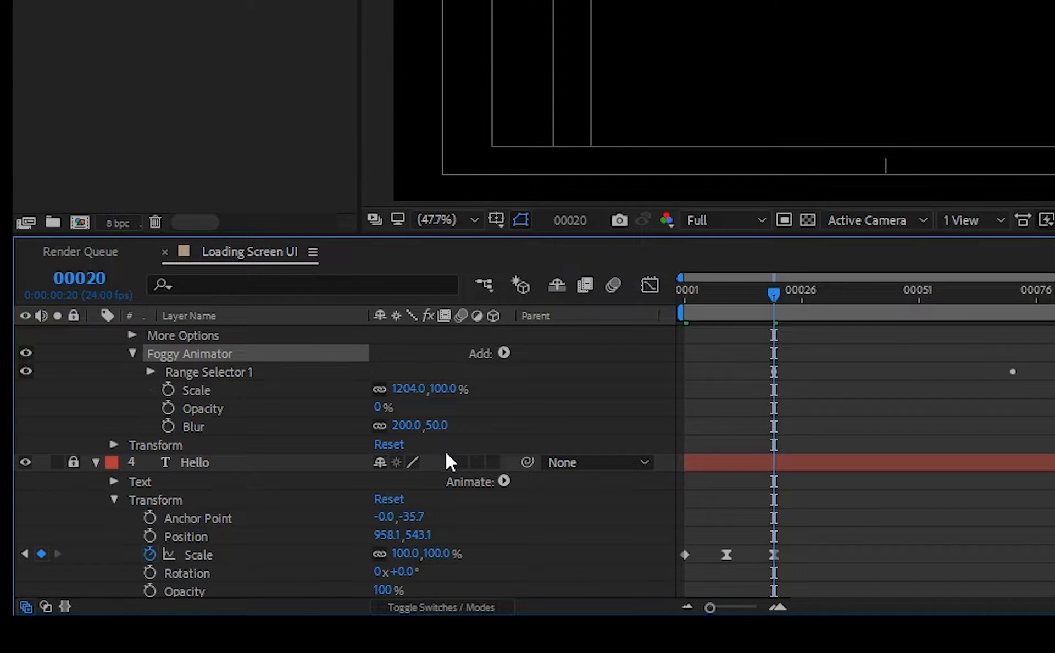
click(150, 372)
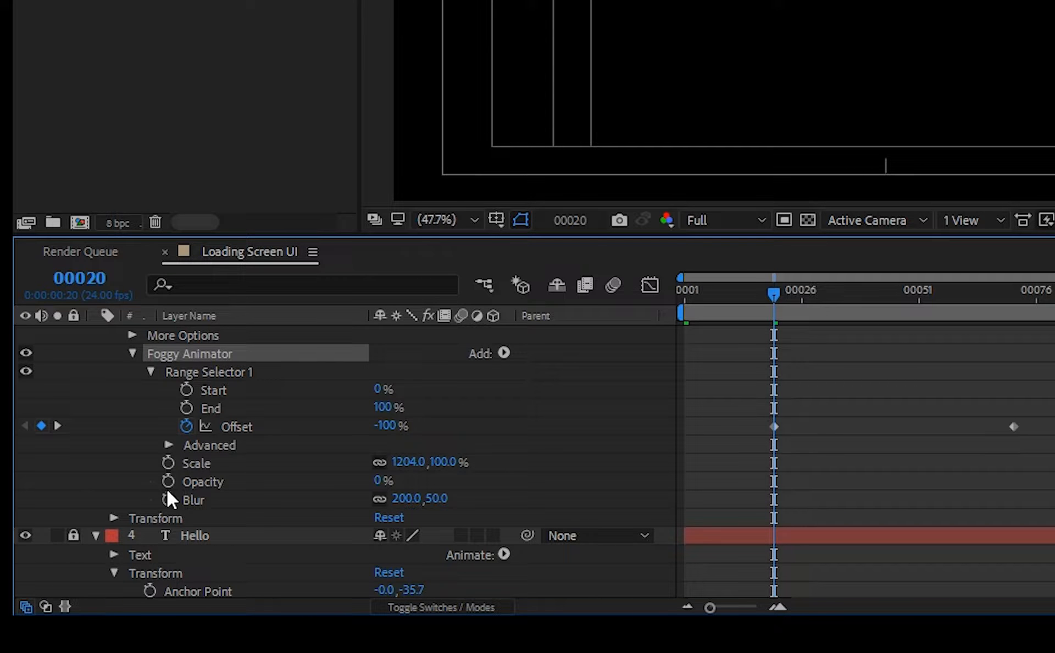
click(25, 535)
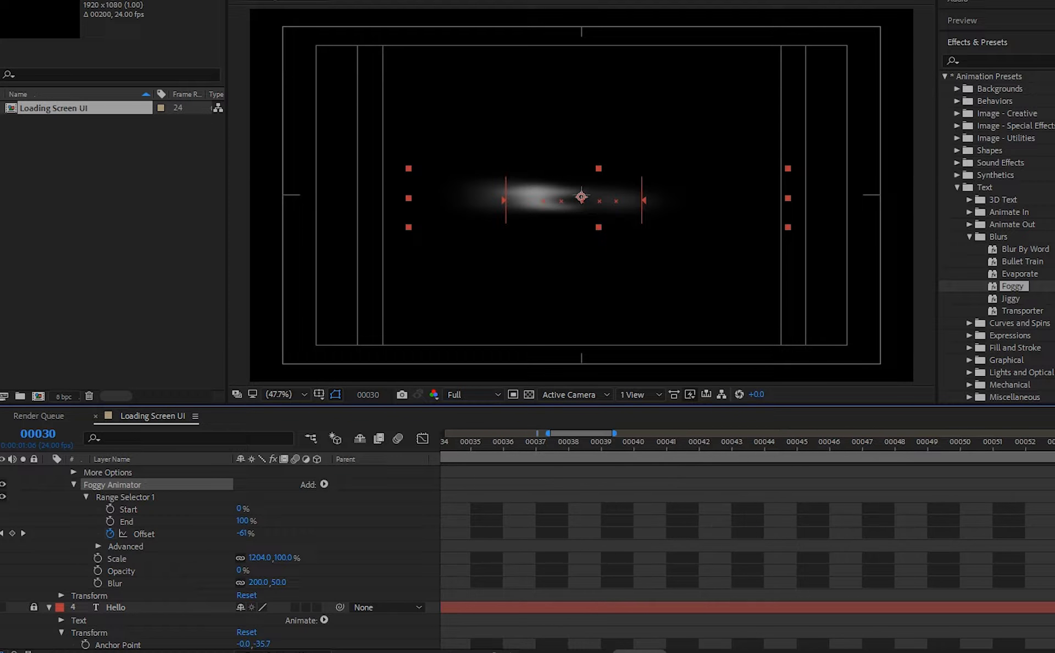
Speed up the foggy effect by moving the there layer's last Offset keyframe to frame 30
scroll(745, 541, left, 3)
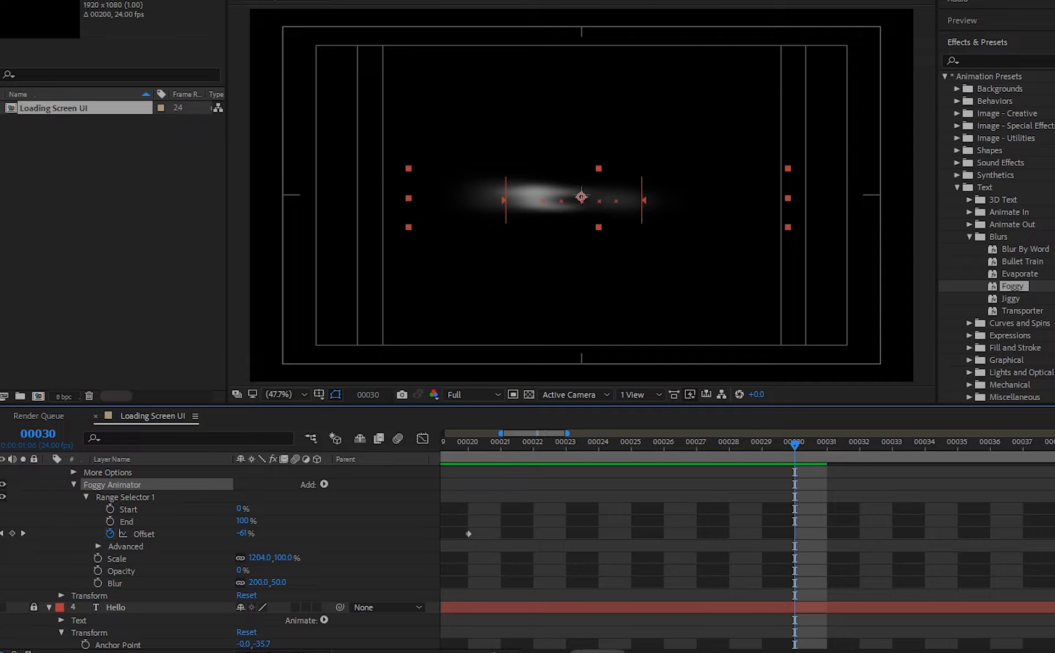
scroll(745, 541, down, 4)
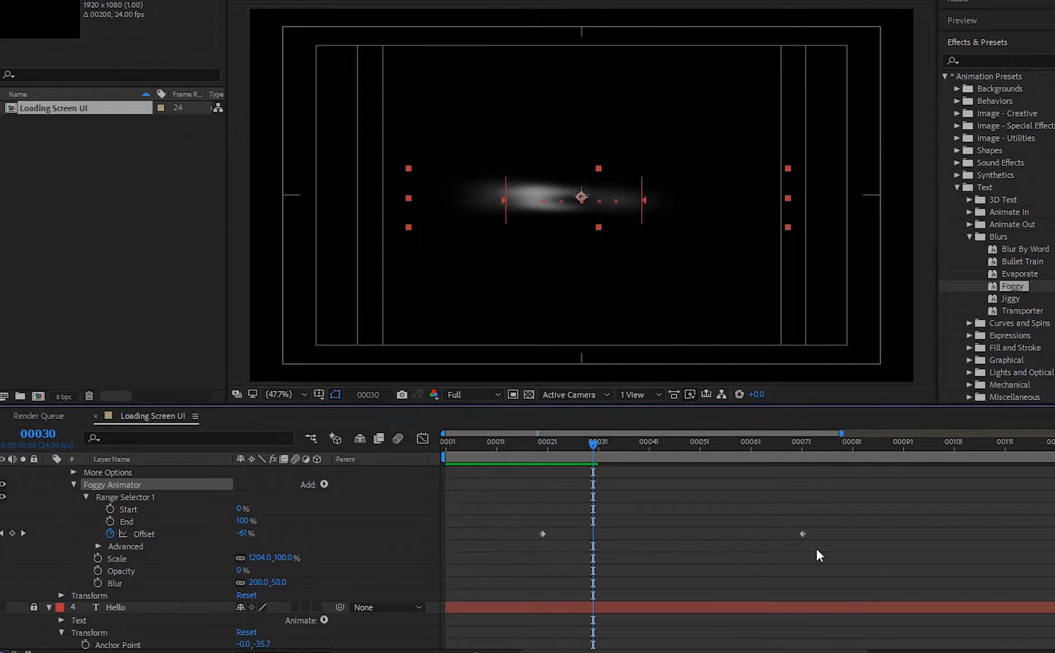
drag(802, 533, 591, 533)
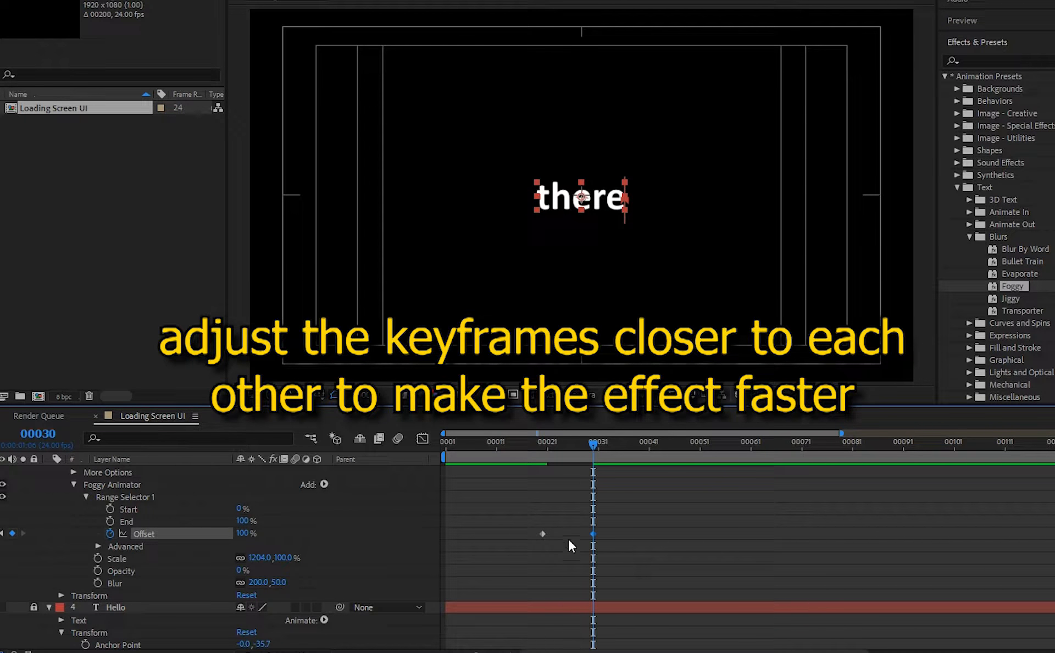
Preview the there layer's shortened foggy animation from just before its first Offset keyframe
drag(553, 444, 526, 446)
key(space)
key(space)
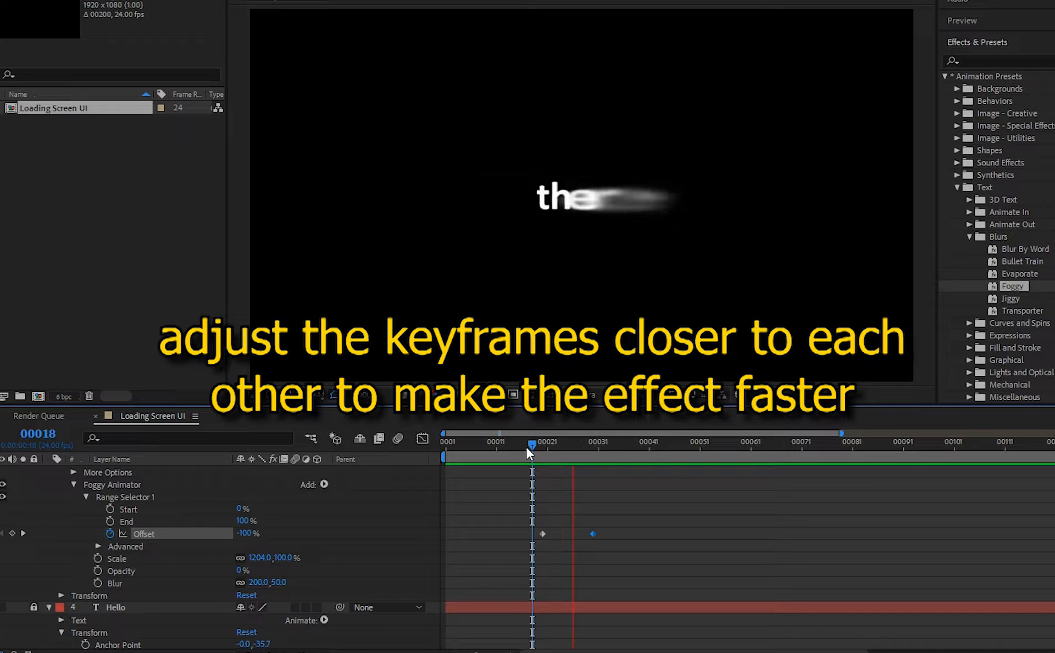
click(538, 446)
key(space)
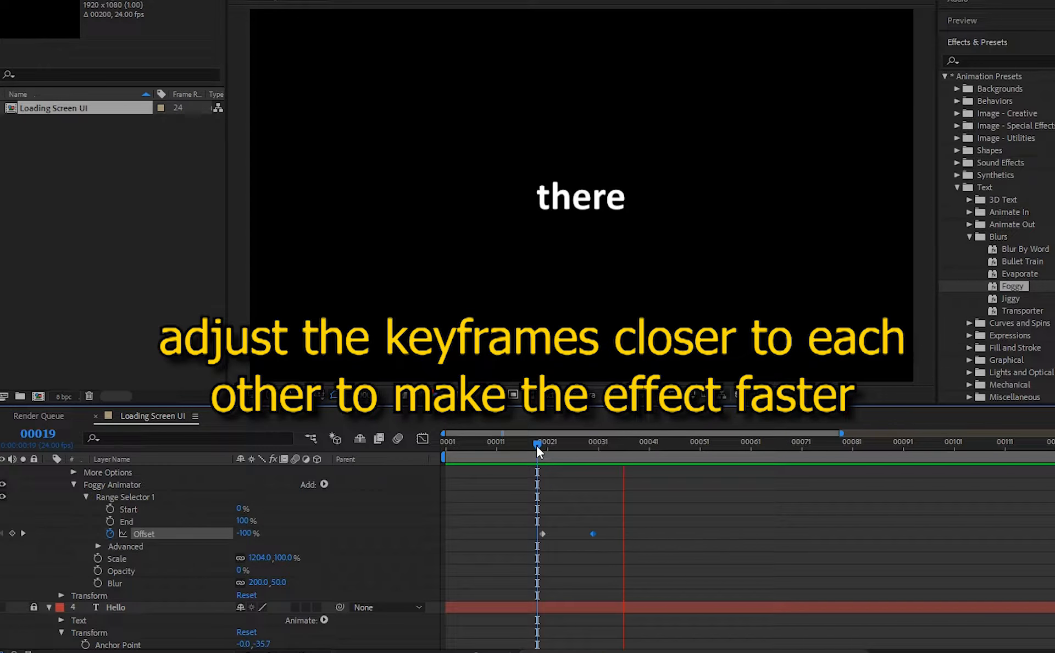
Return to frame 20, then unlock the Hello layer and make it visible again
drag(536, 445, 542, 444)
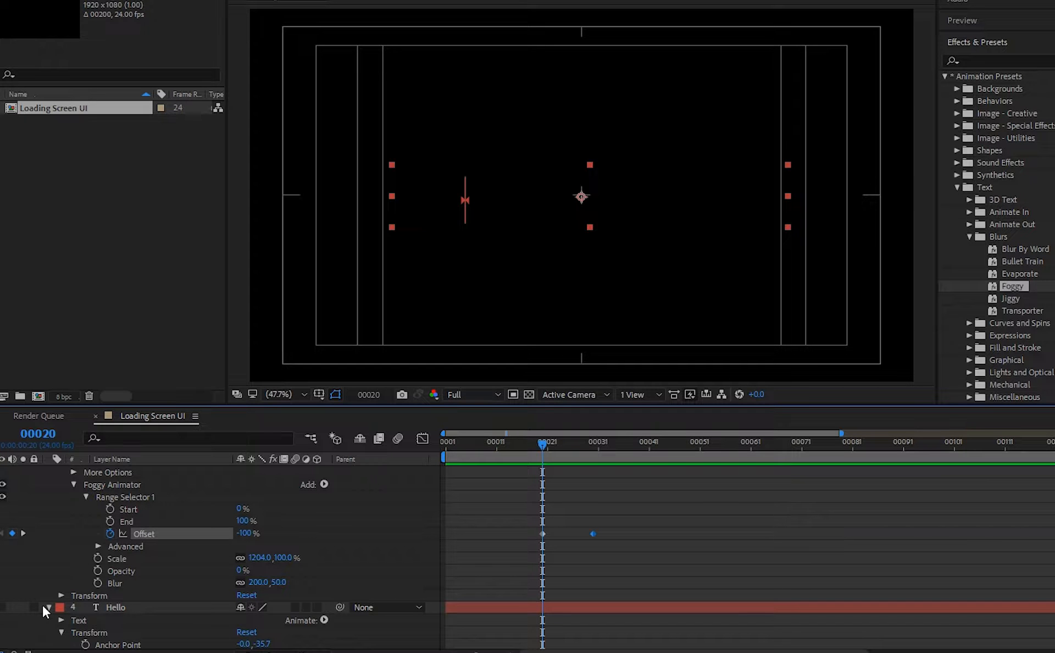
scroll(41, 605, down, 3)
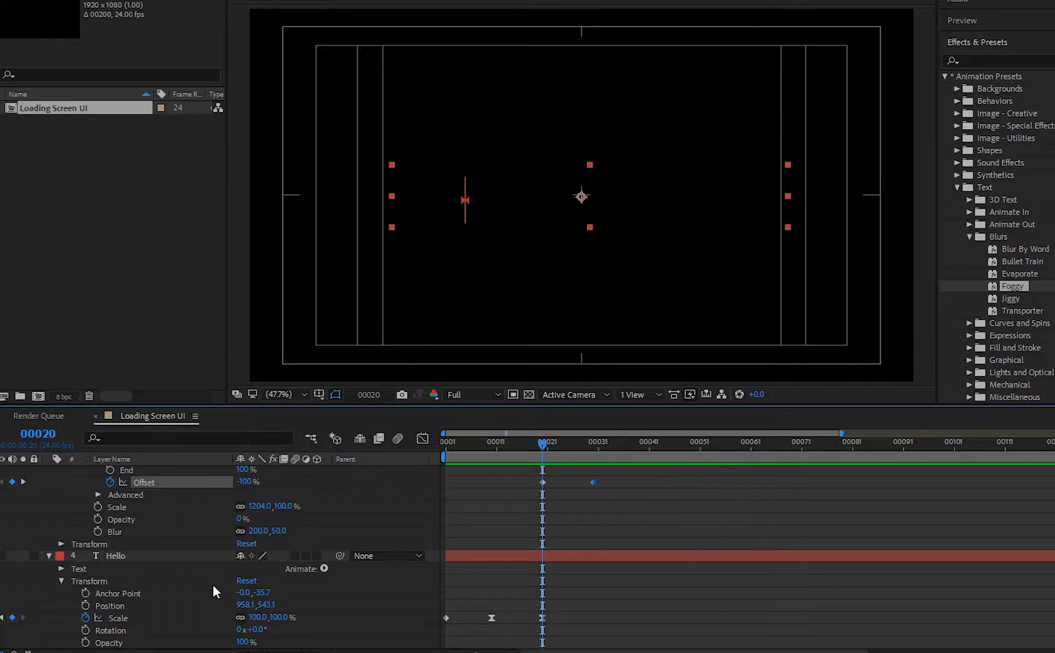
click(3, 555)
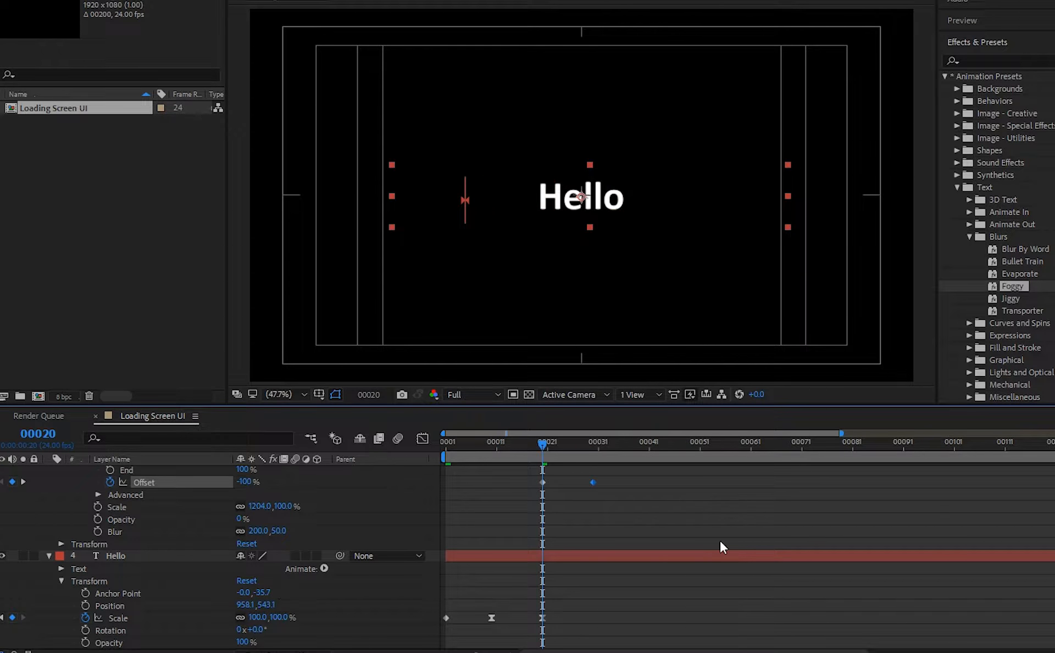
Fade out the Hello layer with Opacity keyframes of 100% at frame 20 and 0% at frame 30
click(590, 441)
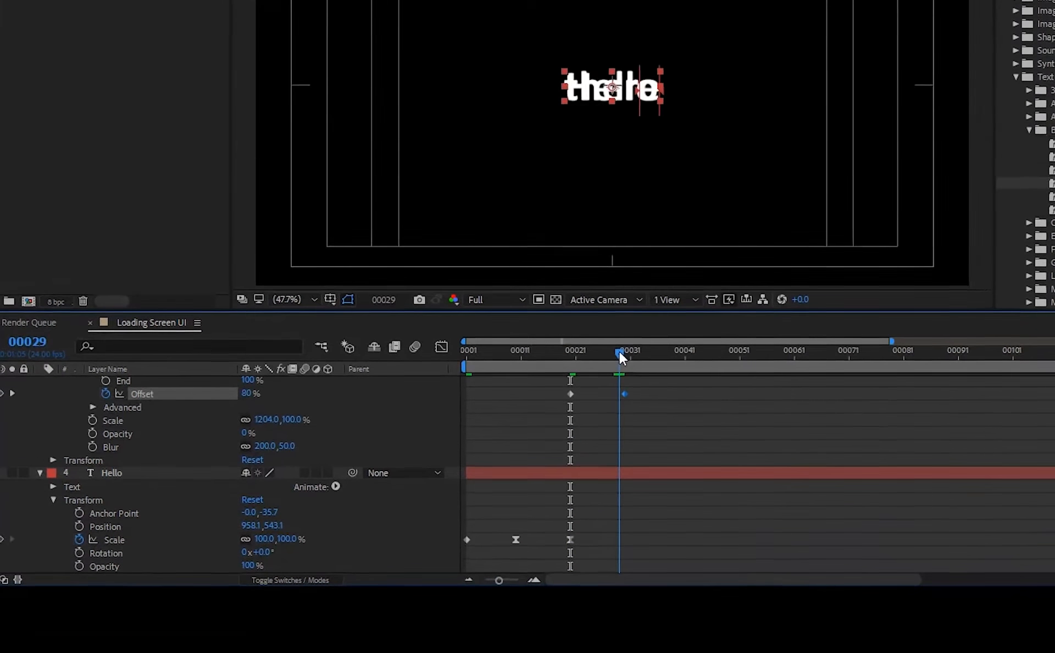
drag(619, 351, 624, 350)
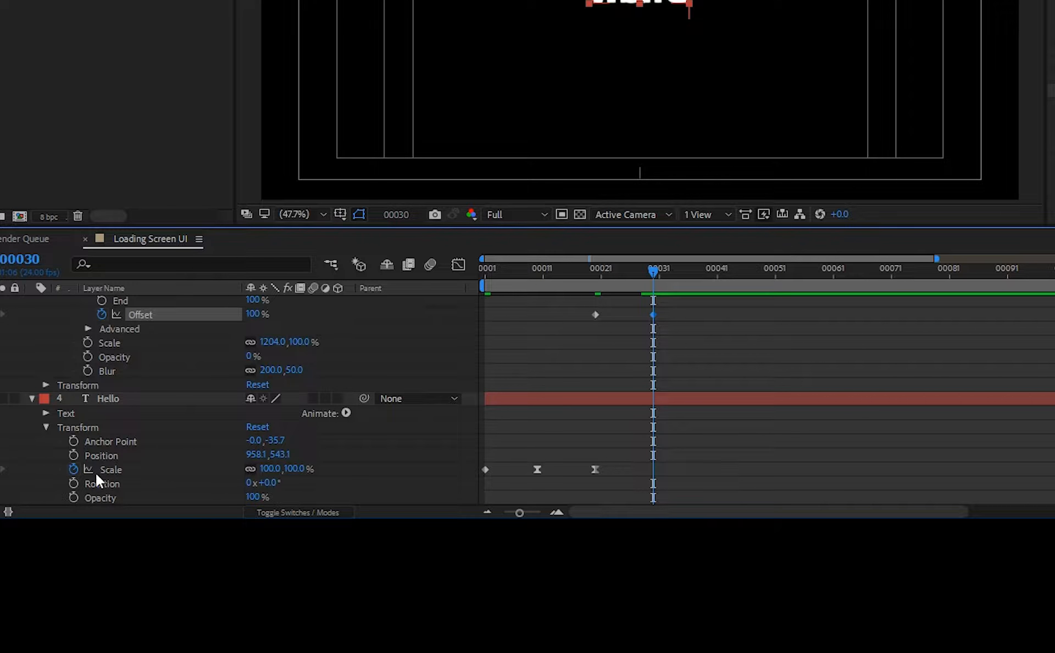
click(73, 495)
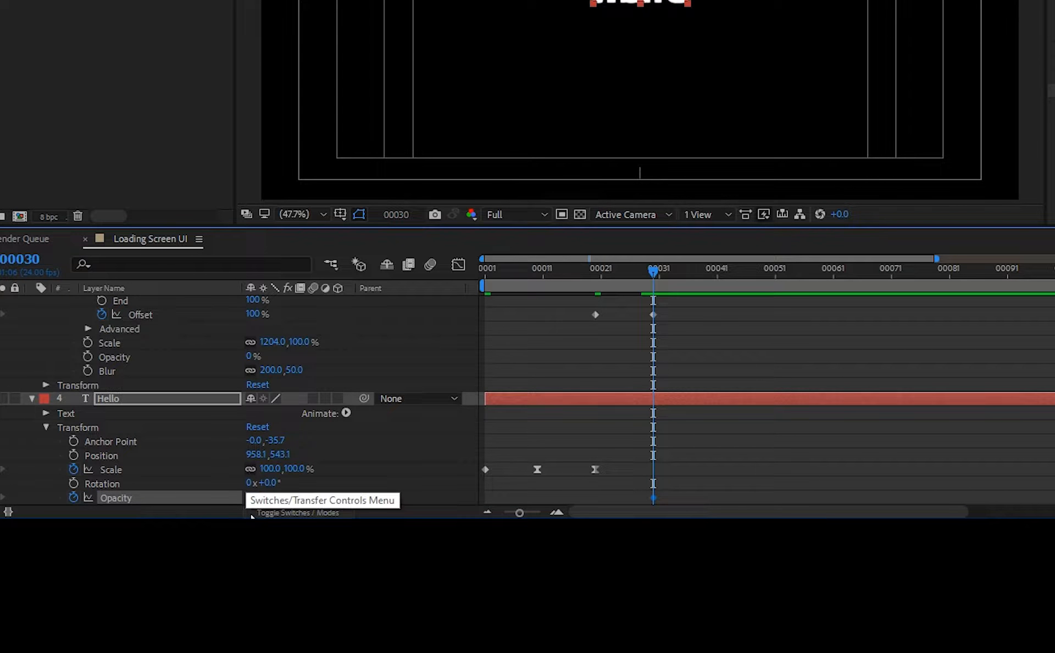
drag(614, 278, 595, 282)
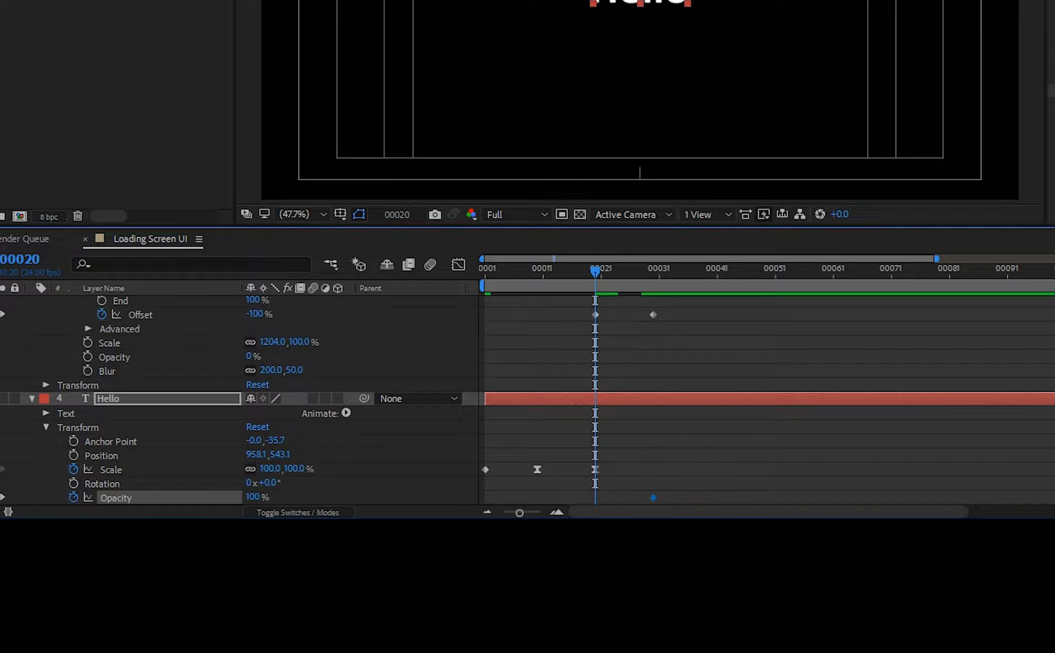
key(alt+shift+t)
drag(598, 271, 654, 278)
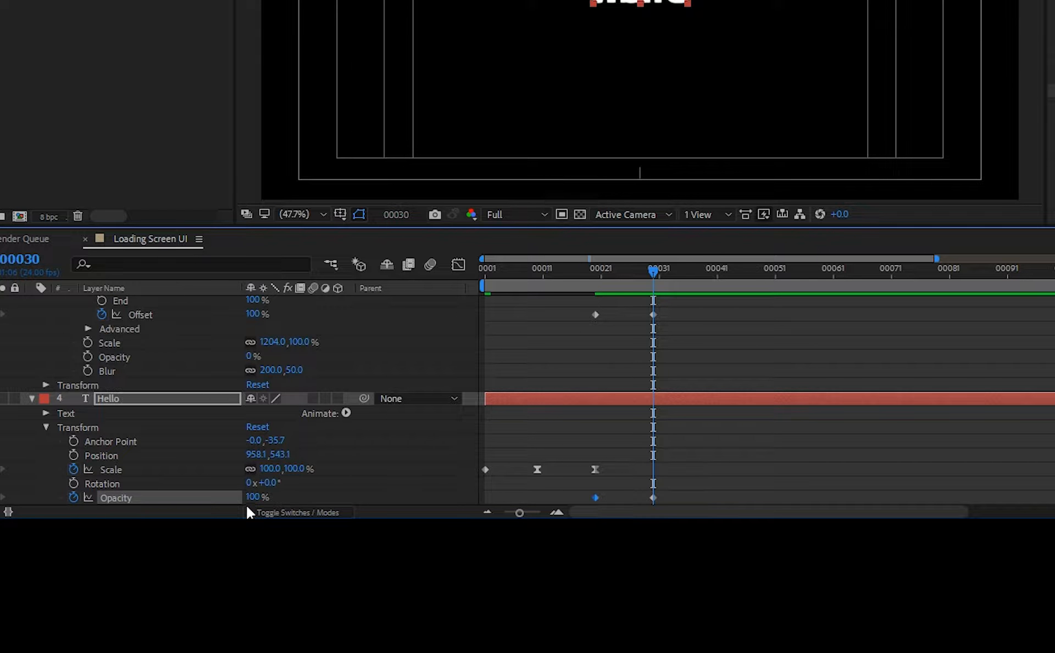
drag(252, 497, 166, 498)
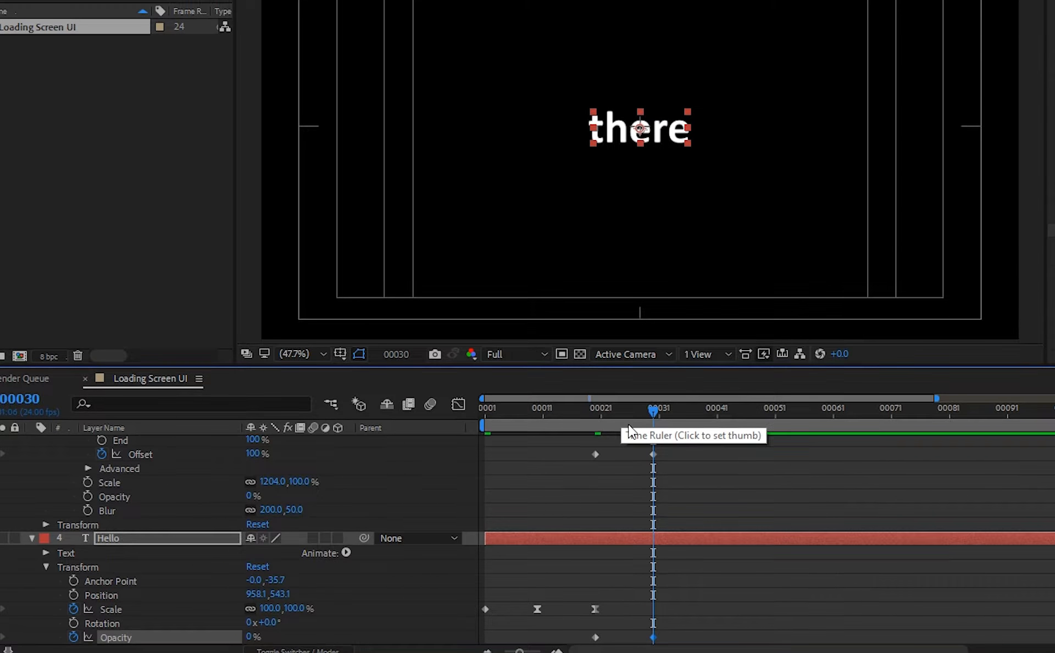
Preview the transition from Hello to there, including one playback from frame 1
drag(629, 432, 560, 413)
key(space)
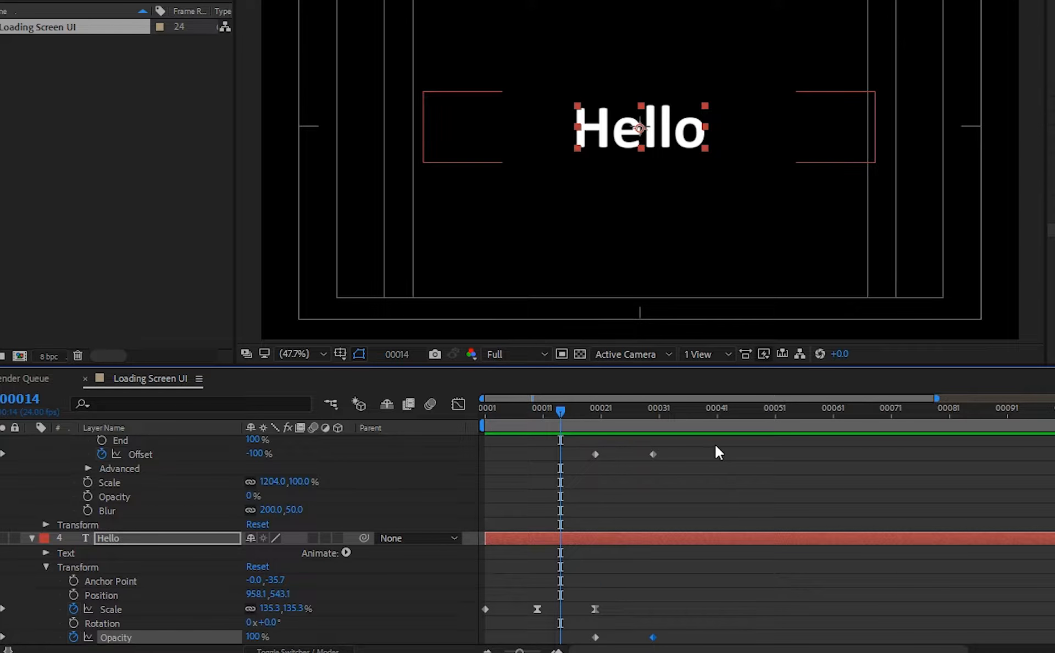
key(space)
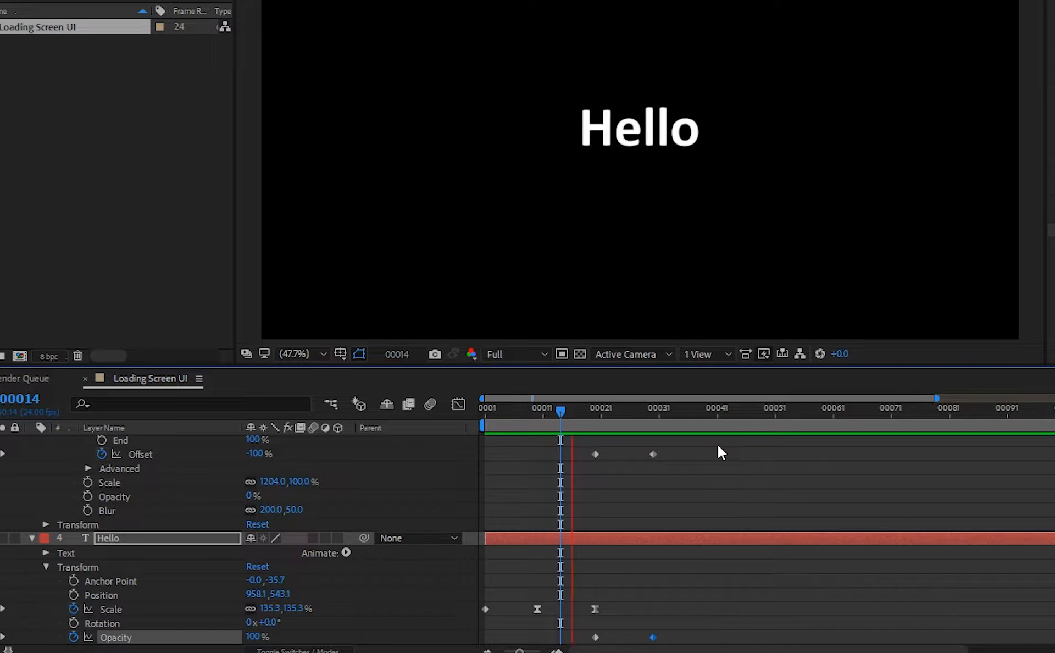
click(585, 410)
key(space)
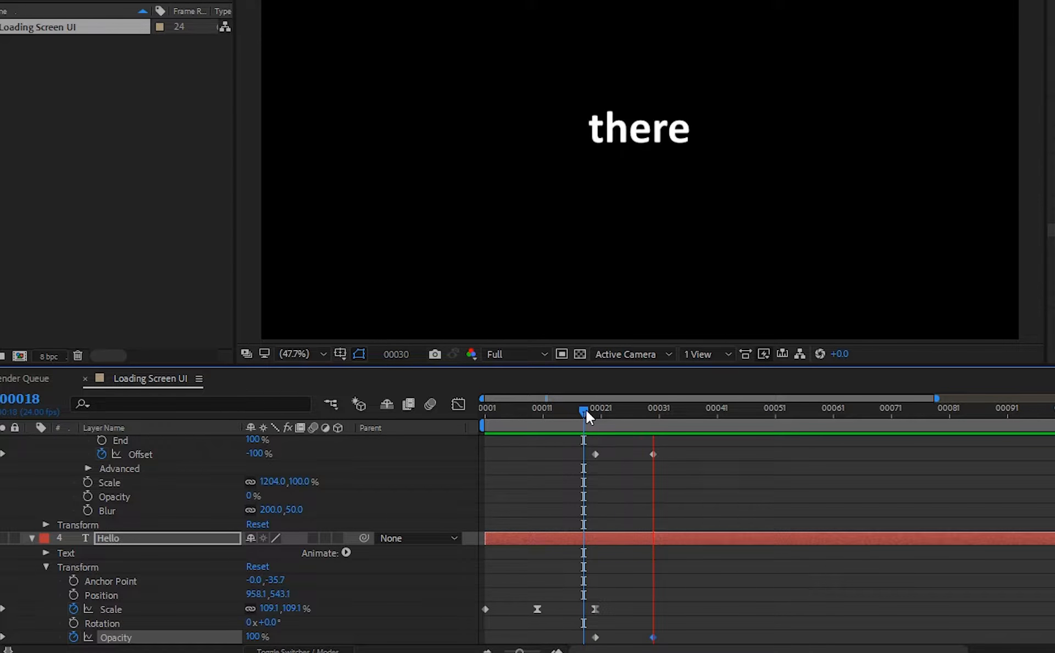
drag(586, 410, 476, 417)
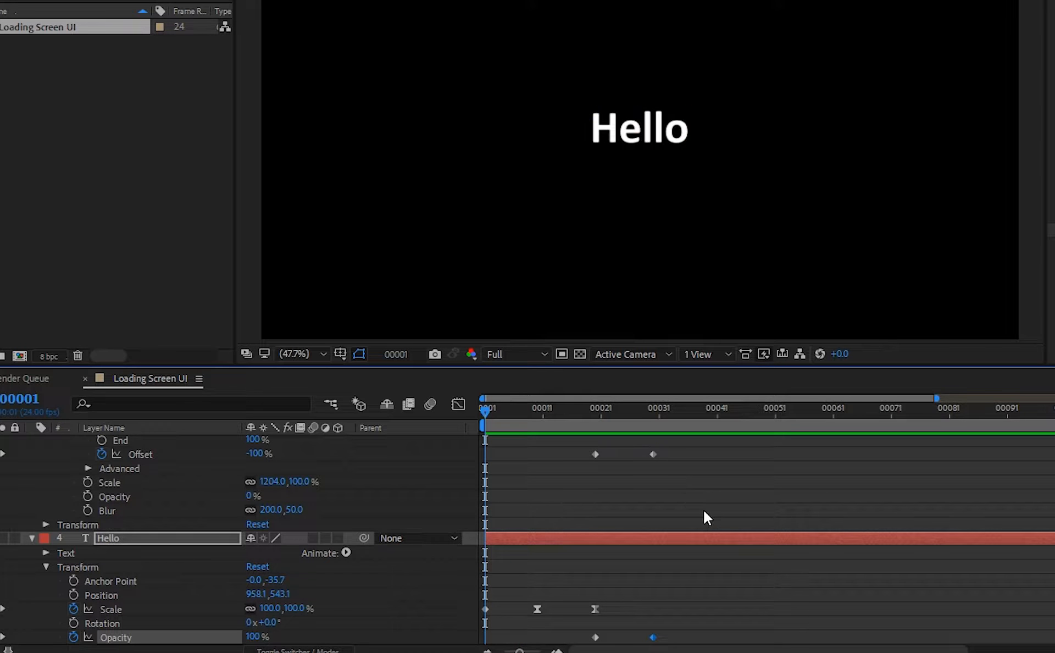
key(space)
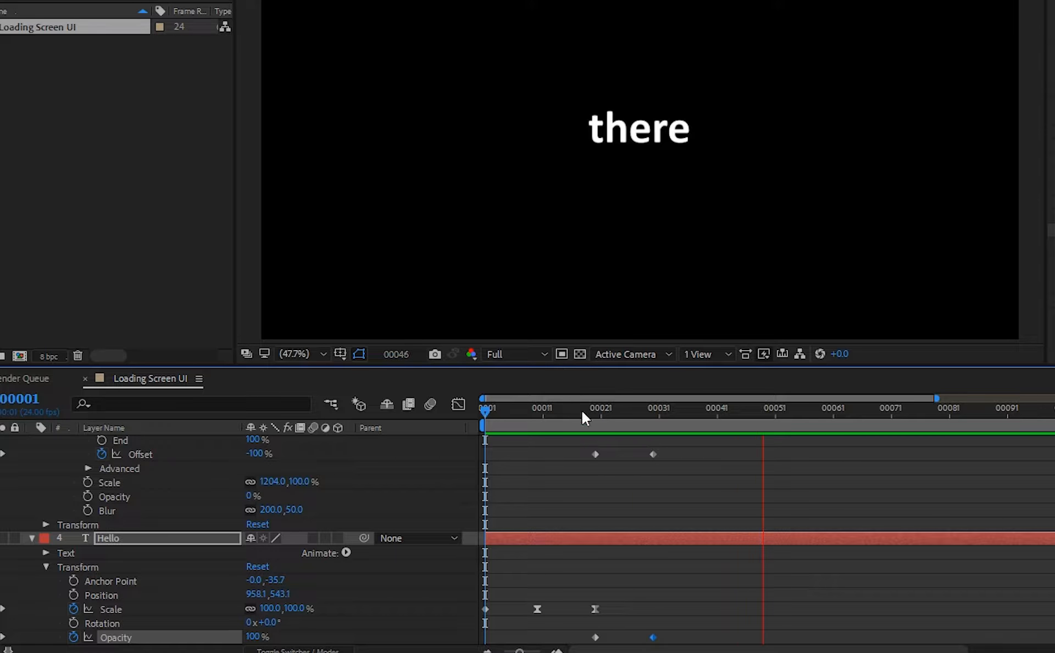
Trim the end of the Hello layer to frame 30, where its fade-out finishes
drag(582, 410, 618, 422)
drag(663, 433, 651, 436)
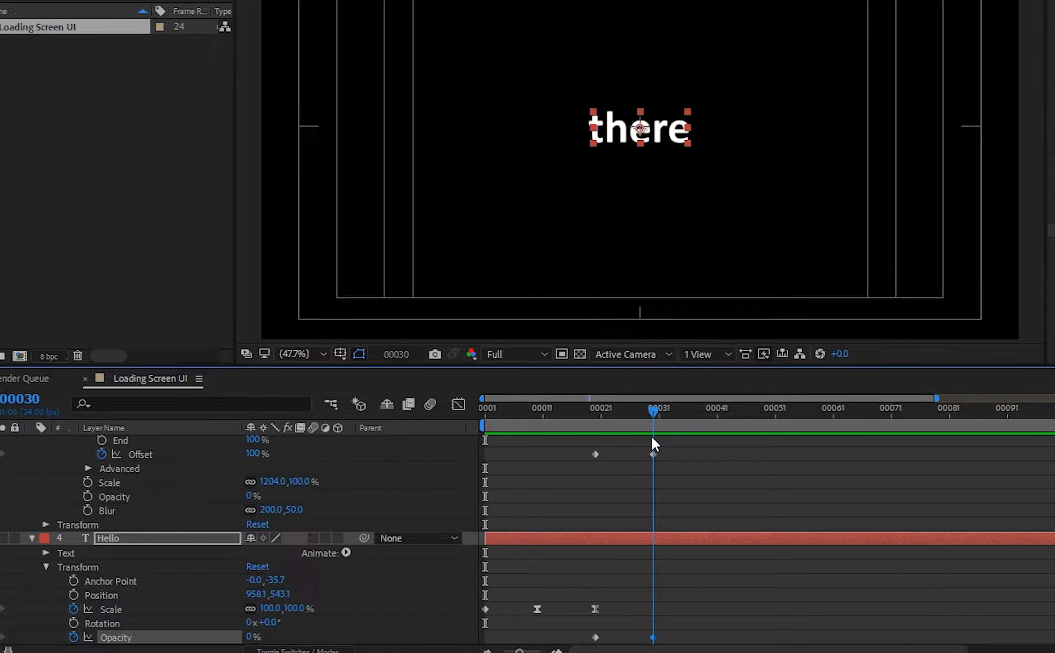
click(719, 558)
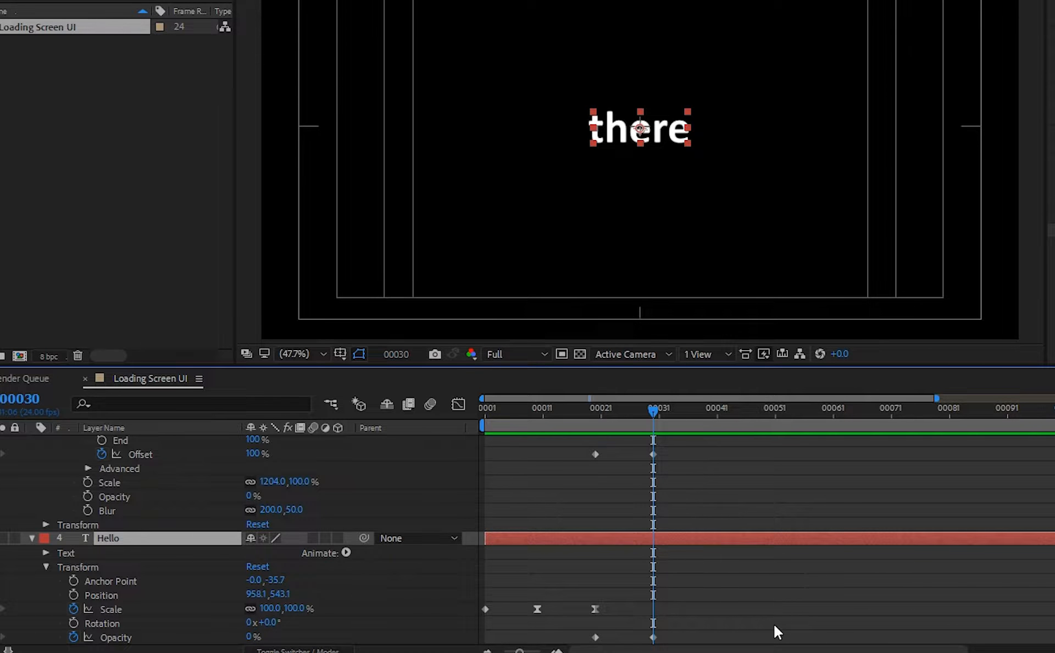
mouse_move(744, 649)
mouse_down()
mouse_move(984, 650)
mouse_move(741, 649)
mouse_up()
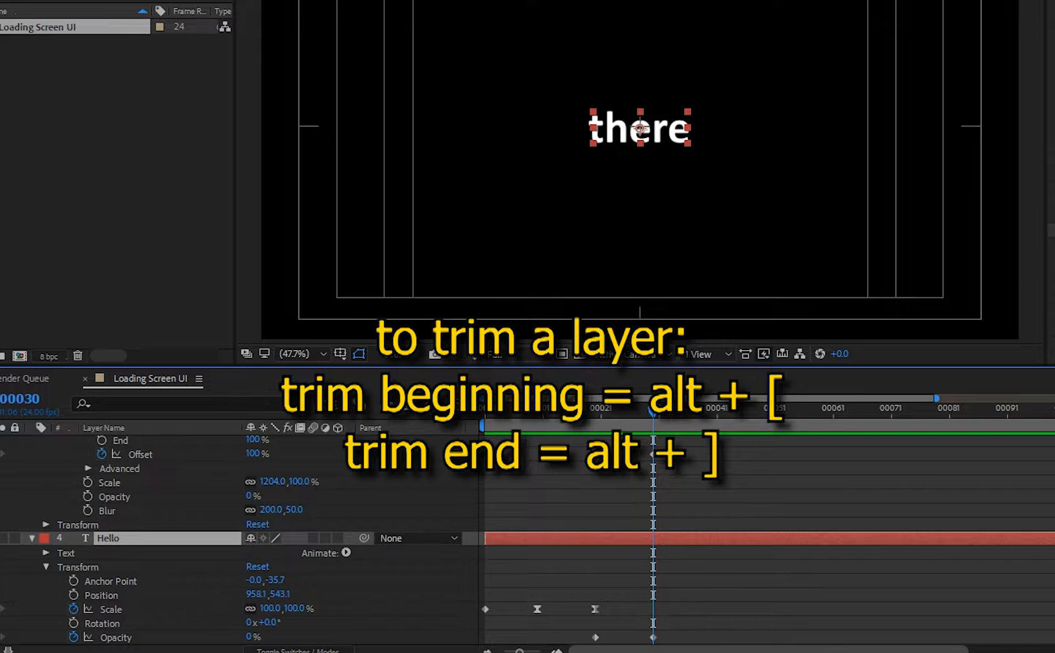
key(alt+bracketright)
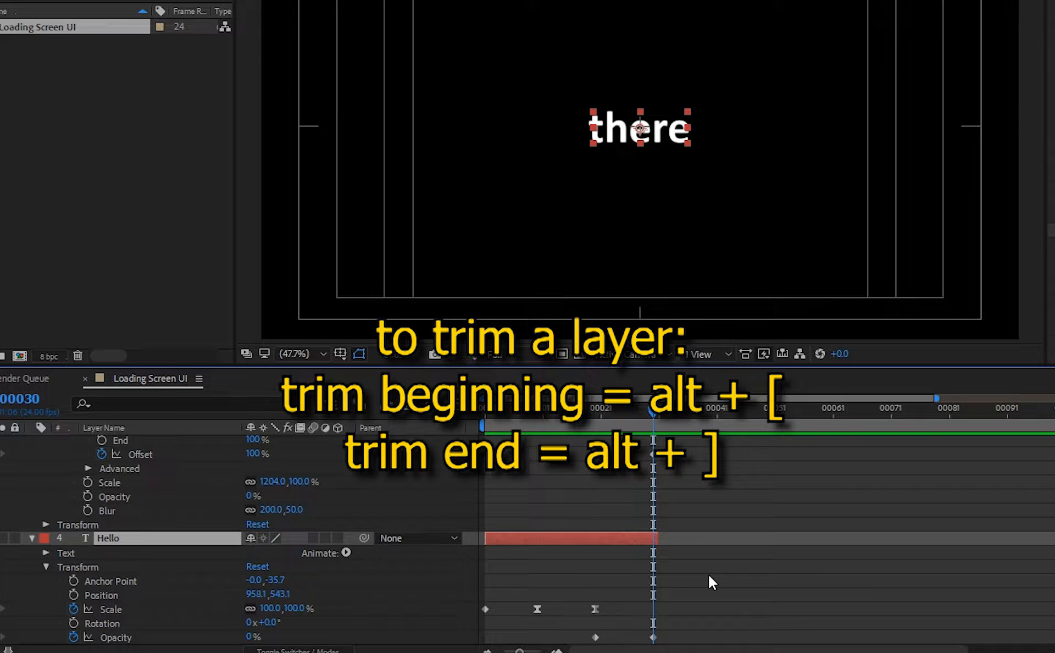
Trim the beginning of the there layer to frame 20, at its first Offset keyframe
scroll(693, 550, up, 3)
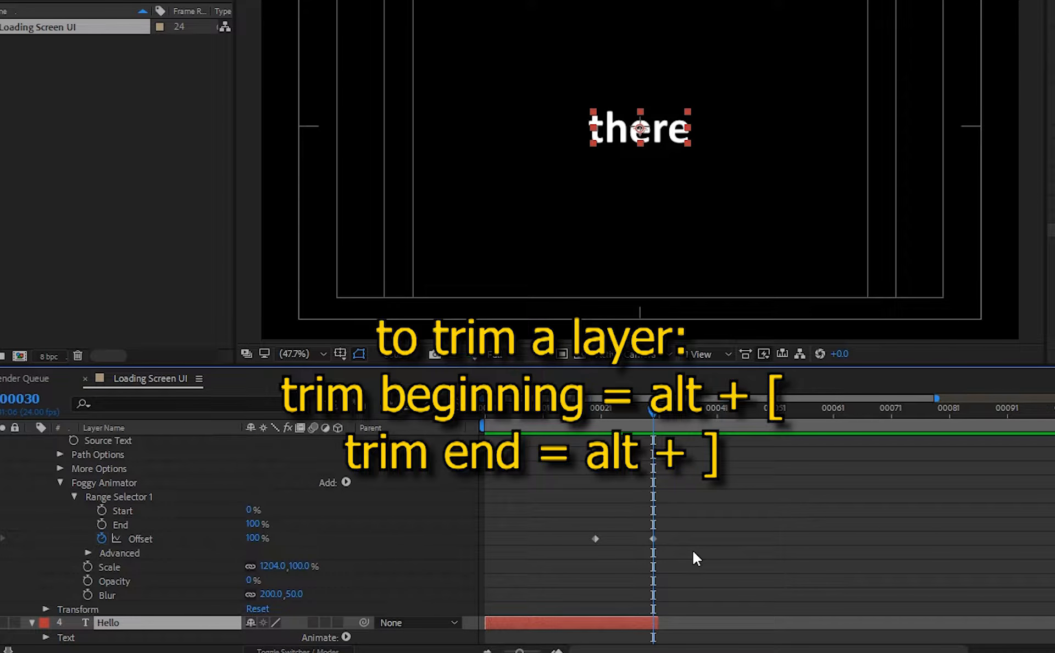
scroll(694, 551, up, 2)
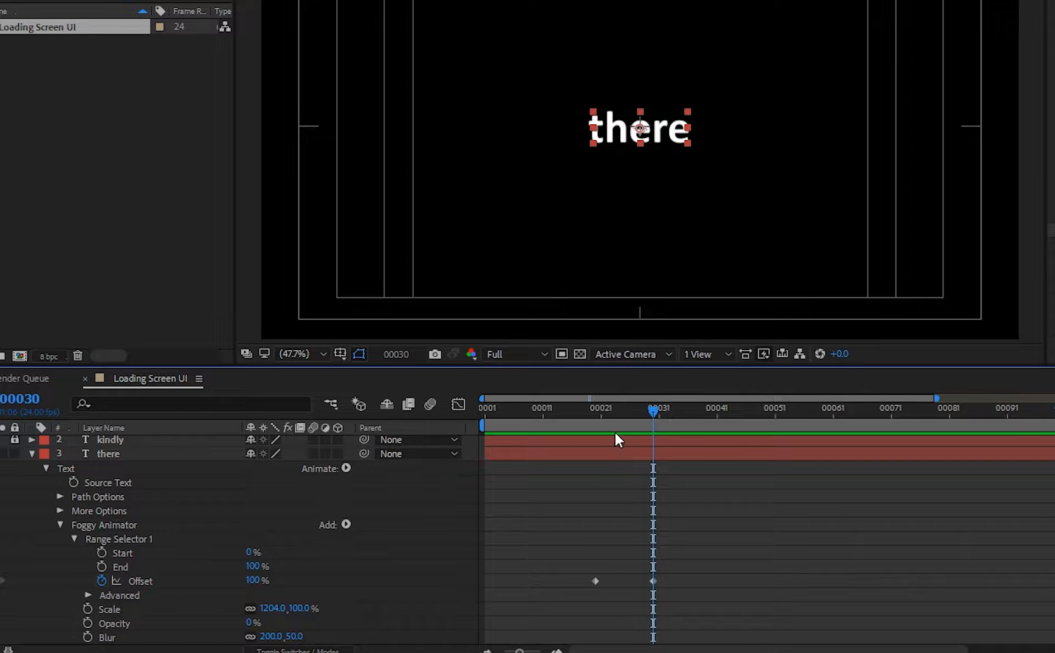
drag(604, 415, 595, 418)
click(595, 452)
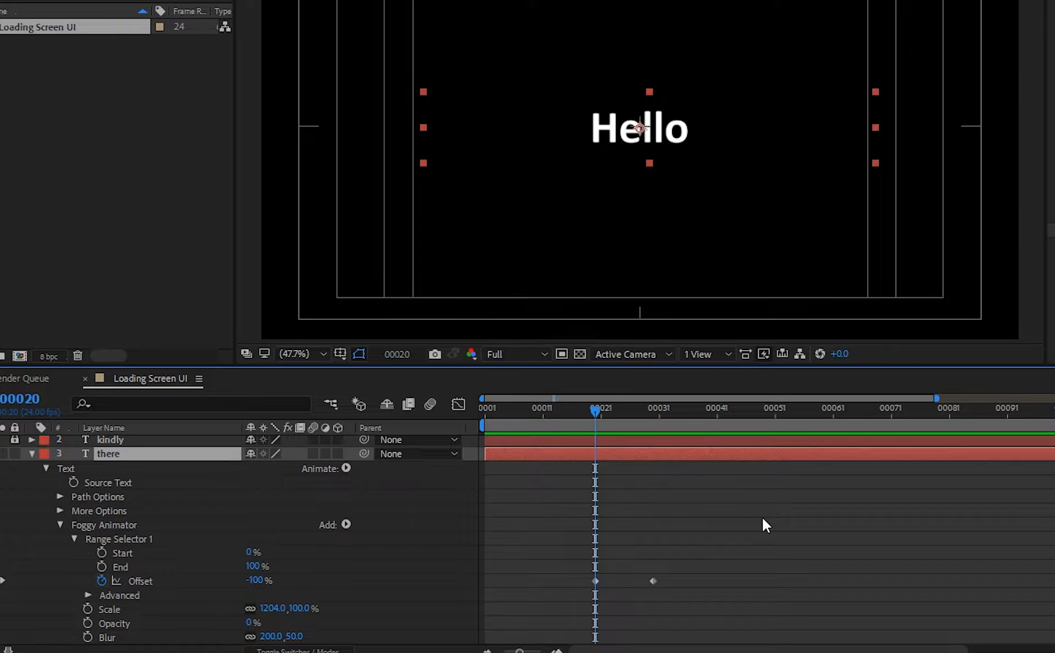
key(alt+[)
scroll(734, 548, down, 2)
scroll(734, 548, up, 3)
Add composition marker 1 at frame 1 and marker 2 at frame 20 on the timeline
drag(595, 412, 465, 412)
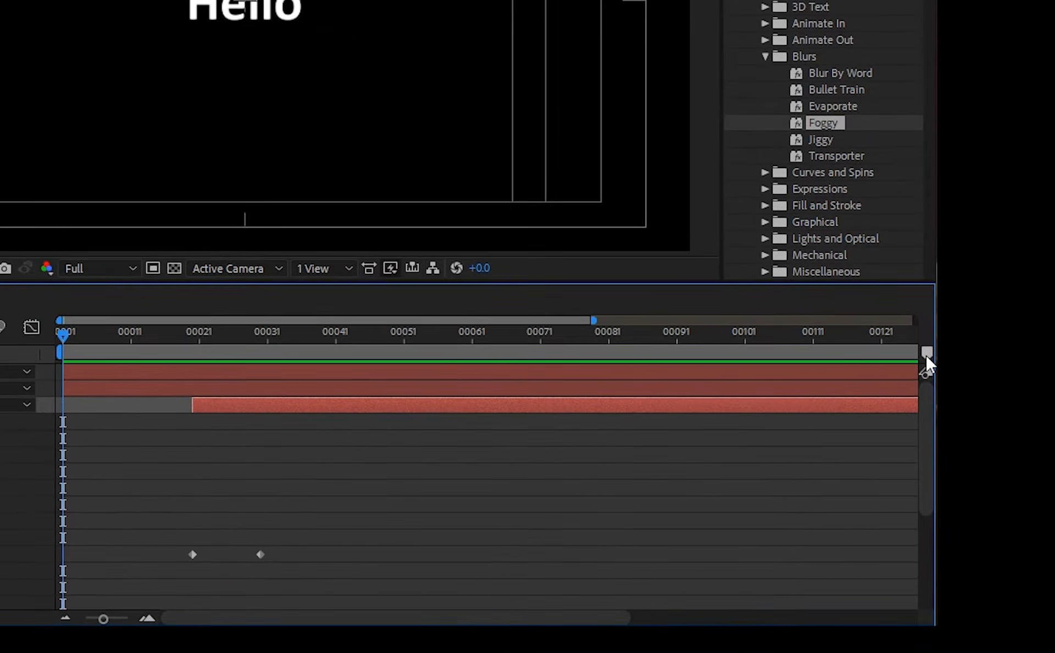
drag(925, 354, 74, 352)
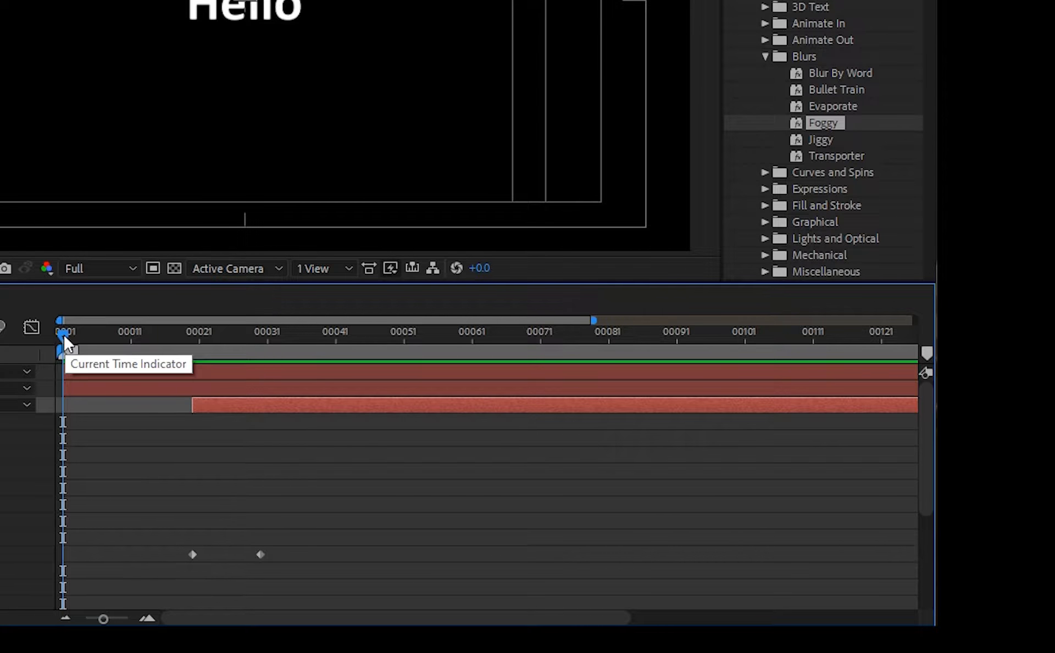
drag(64, 333, 191, 354)
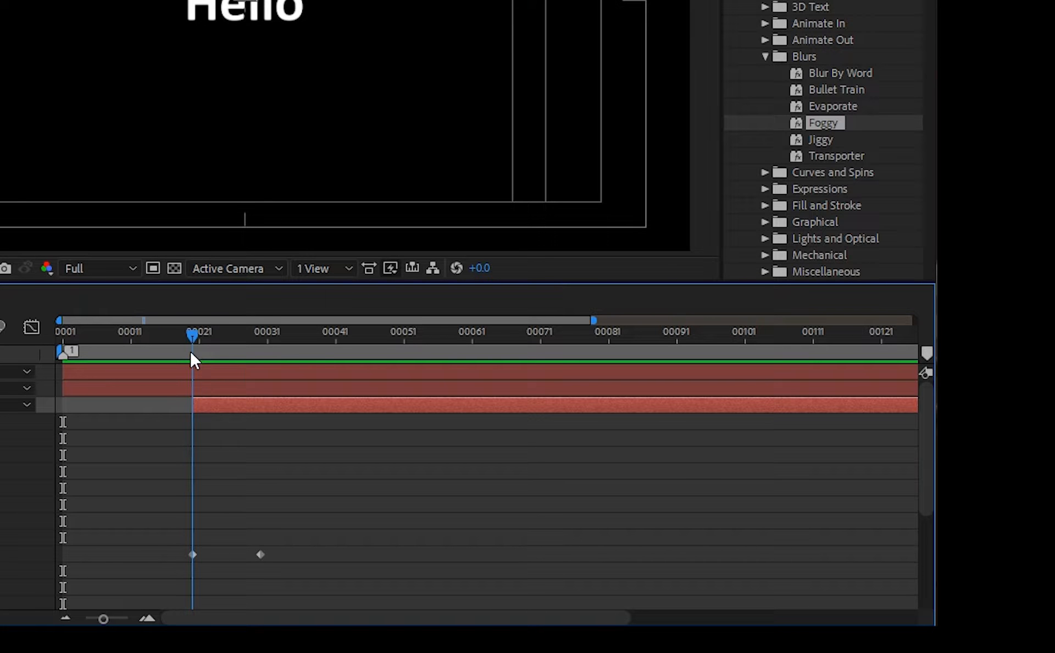
drag(926, 355, 220, 371)
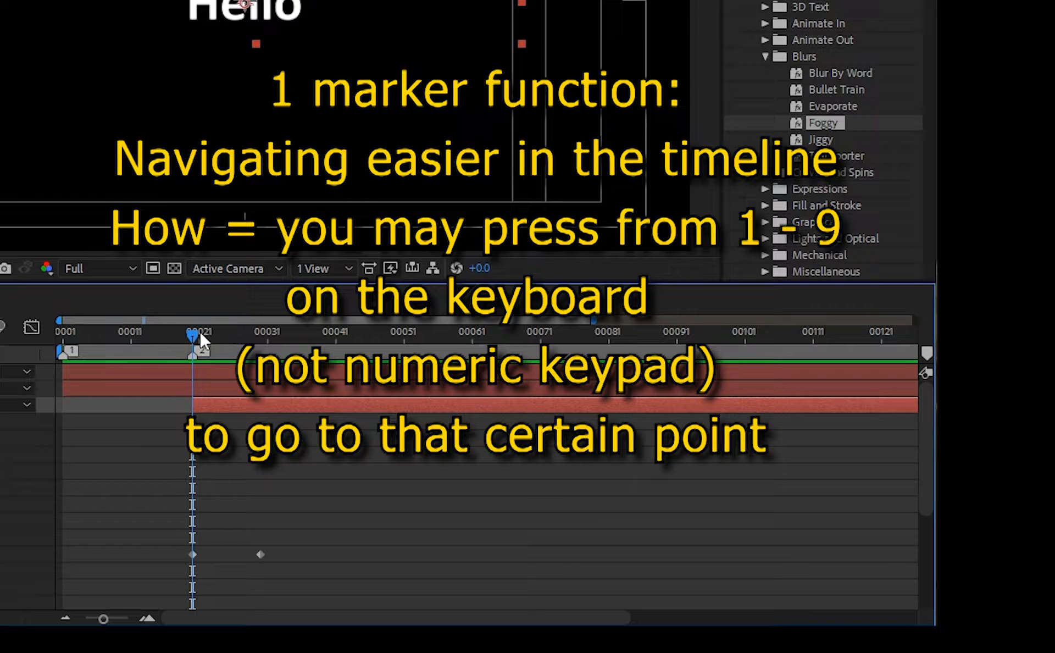
Jump the current time to composition marker 1, and back to marker 2 at frame 20
mouse_move(200, 333)
mouse_down()
mouse_move(222, 339)
mouse_move(197, 350)
mouse_up()
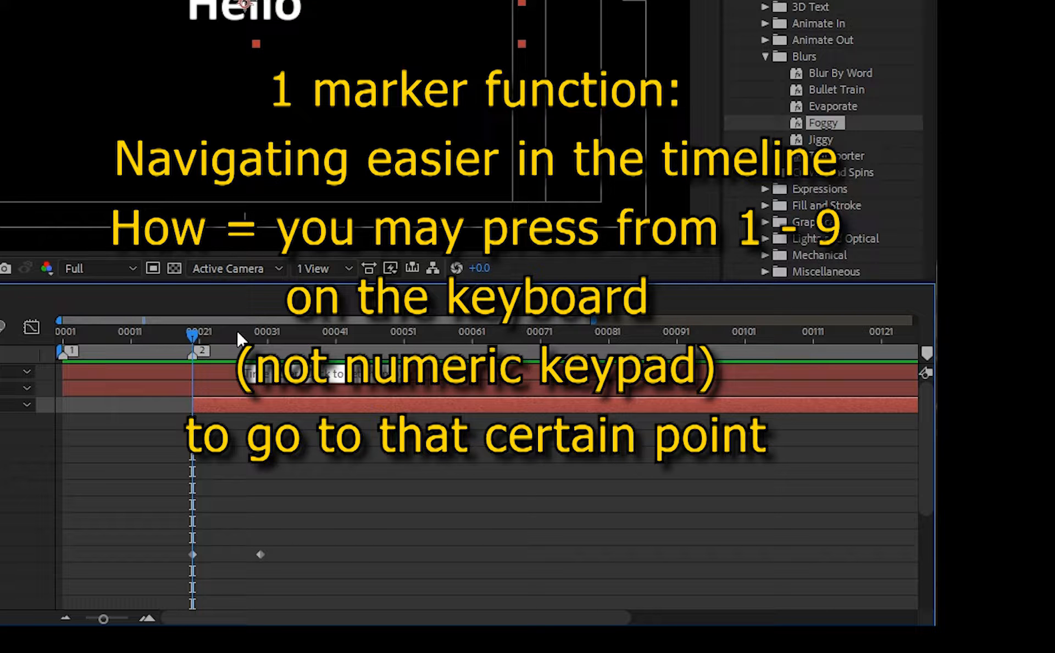
key(F2)
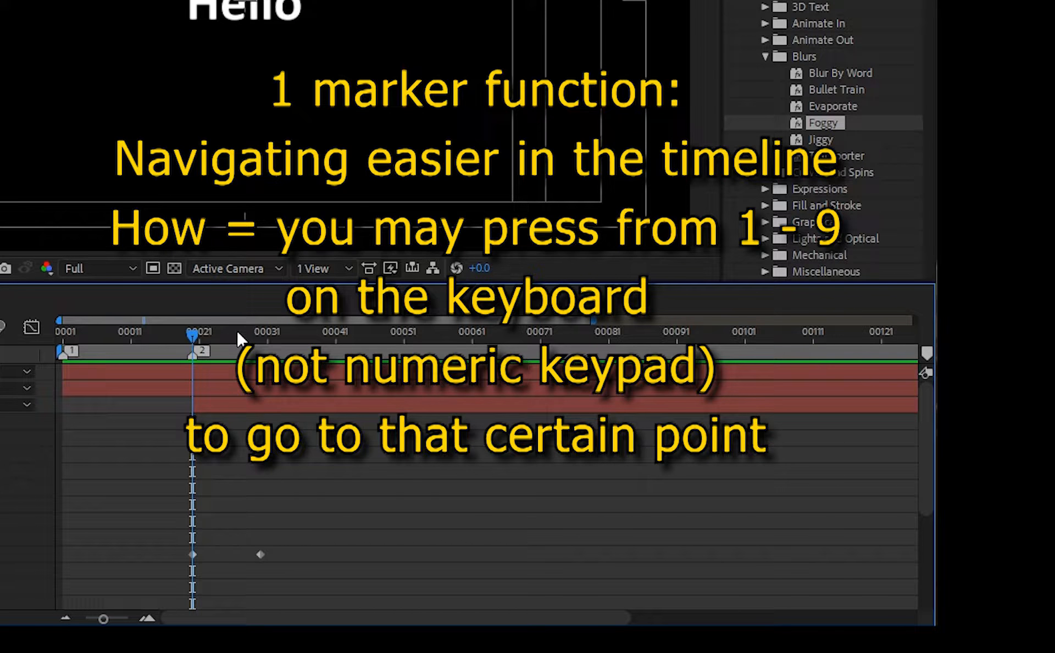
key(1)
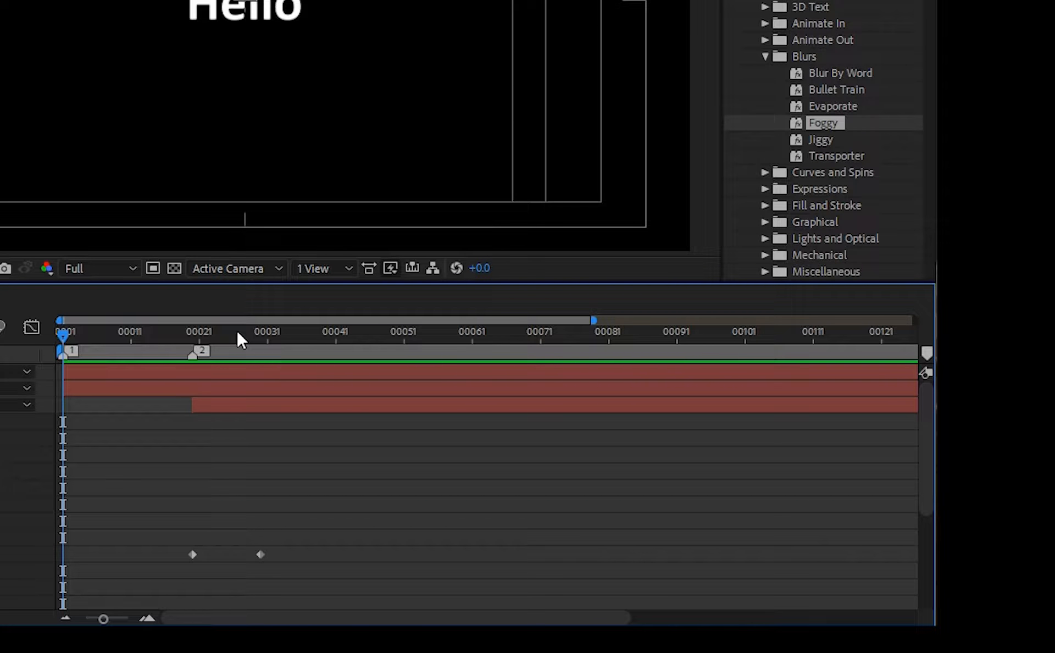
key(2)
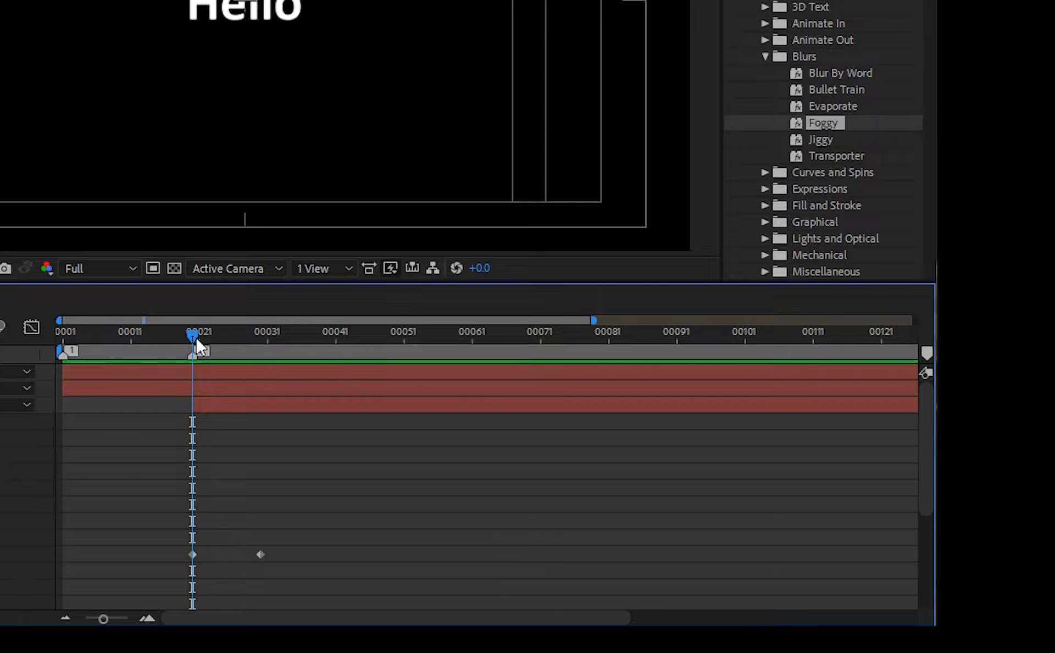
mouse_move(192, 334)
mouse_down()
mouse_move(225, 335)
mouse_move(183, 335)
mouse_move(193, 334)
mouse_up()
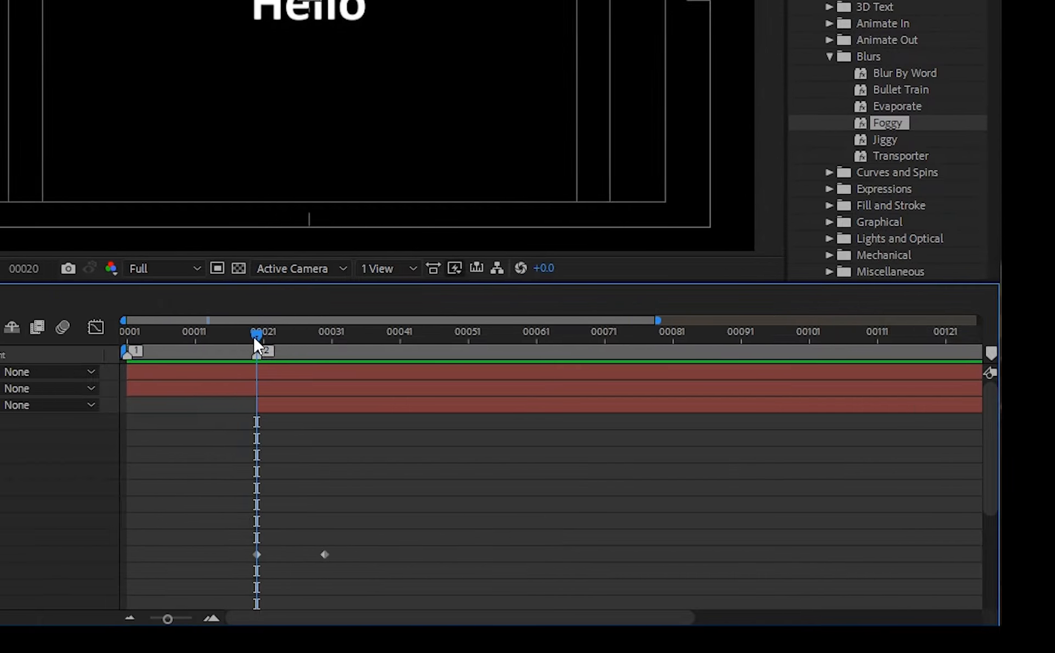
Fade out the there layer with Opacity keyframes of 100% at frame 40 and 0% at frame 50, and preview it from frame 19
click(654, 408)
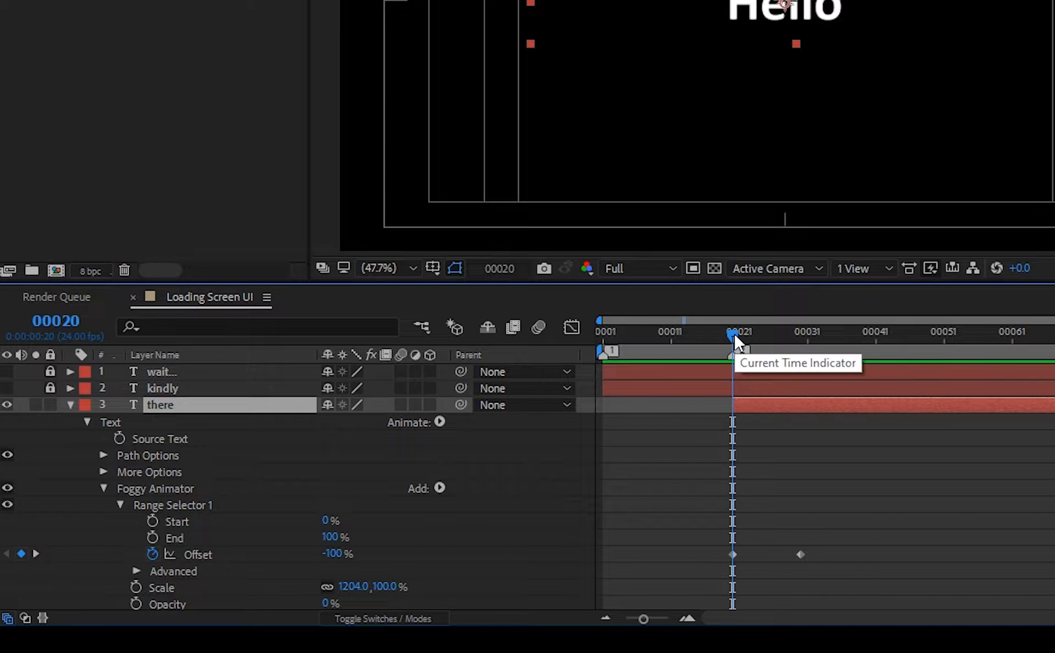
drag(733, 332, 800, 356)
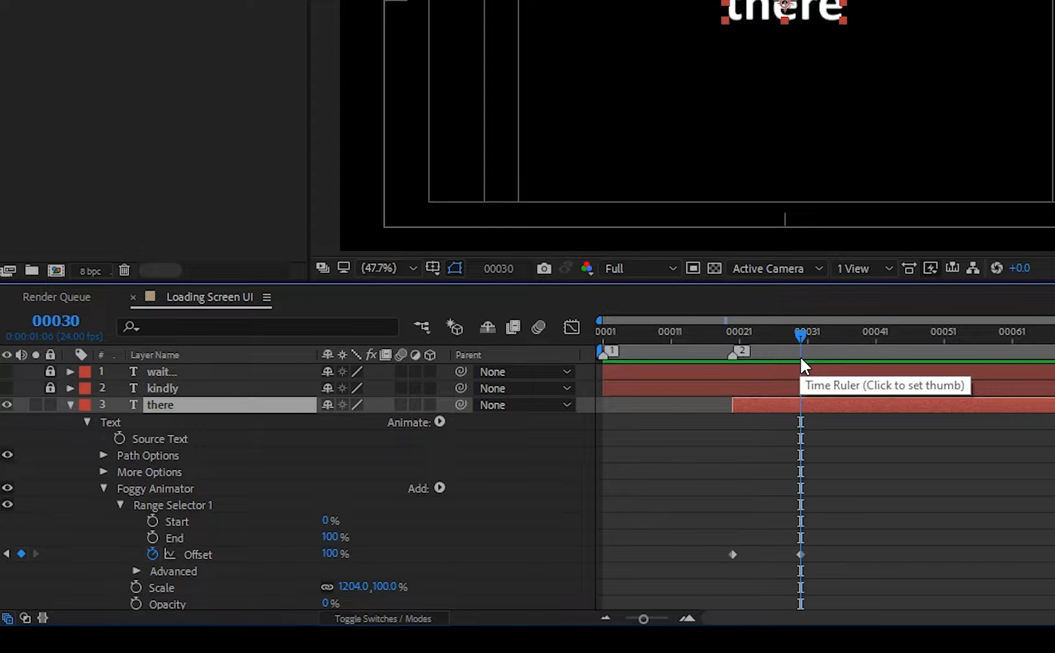
scroll(829, 456, down, 3)
scroll(828, 456, down, 2)
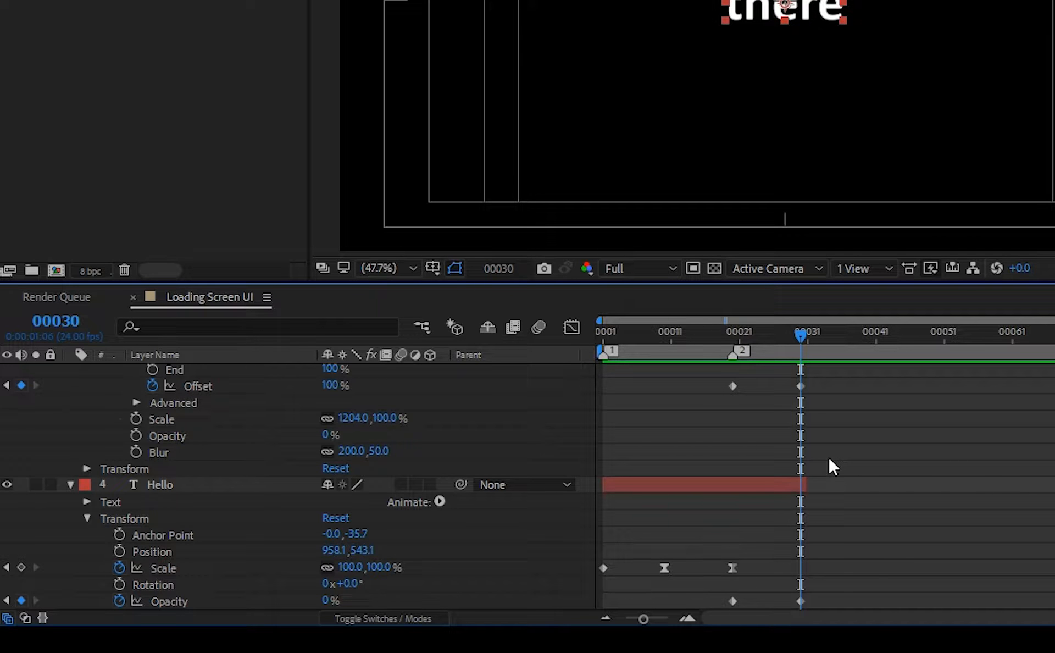
scroll(829, 456, up, 3)
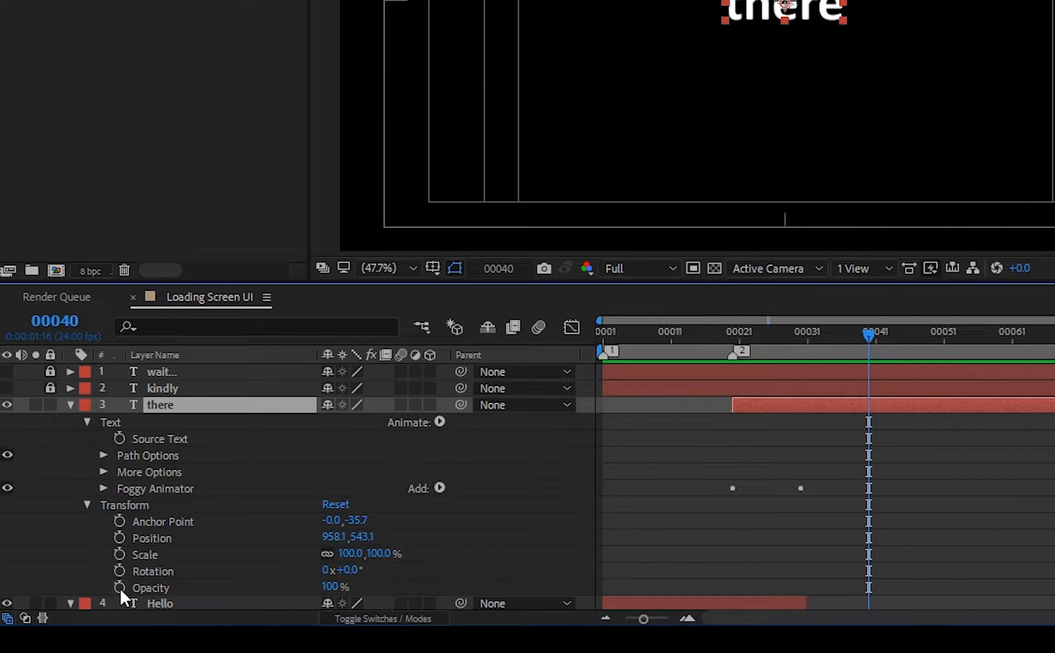
click(120, 588)
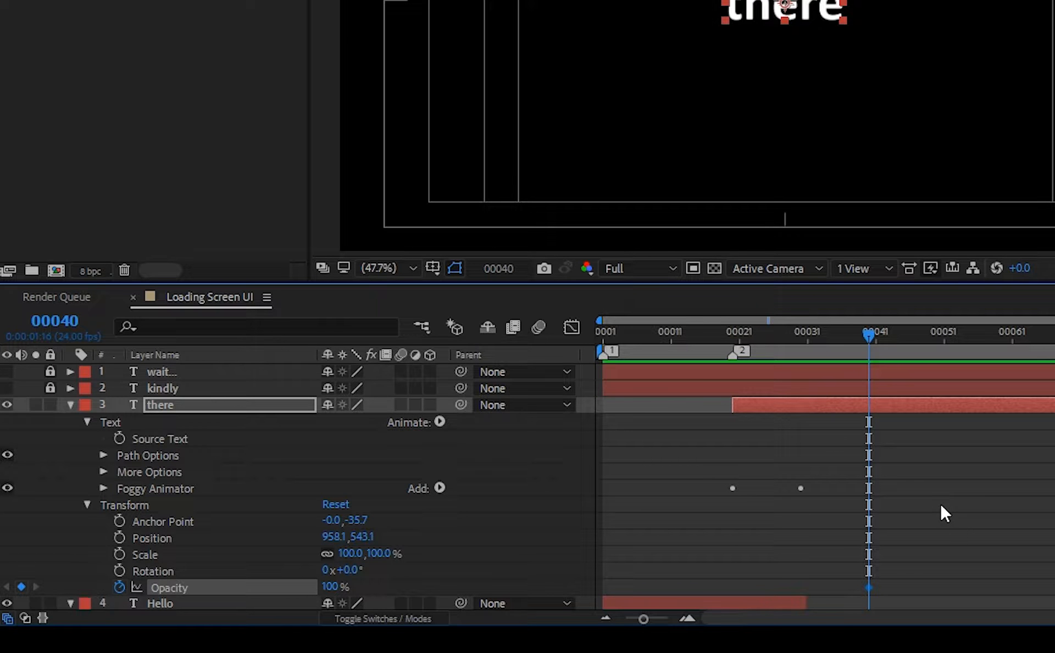
key(shift+Page_Down)
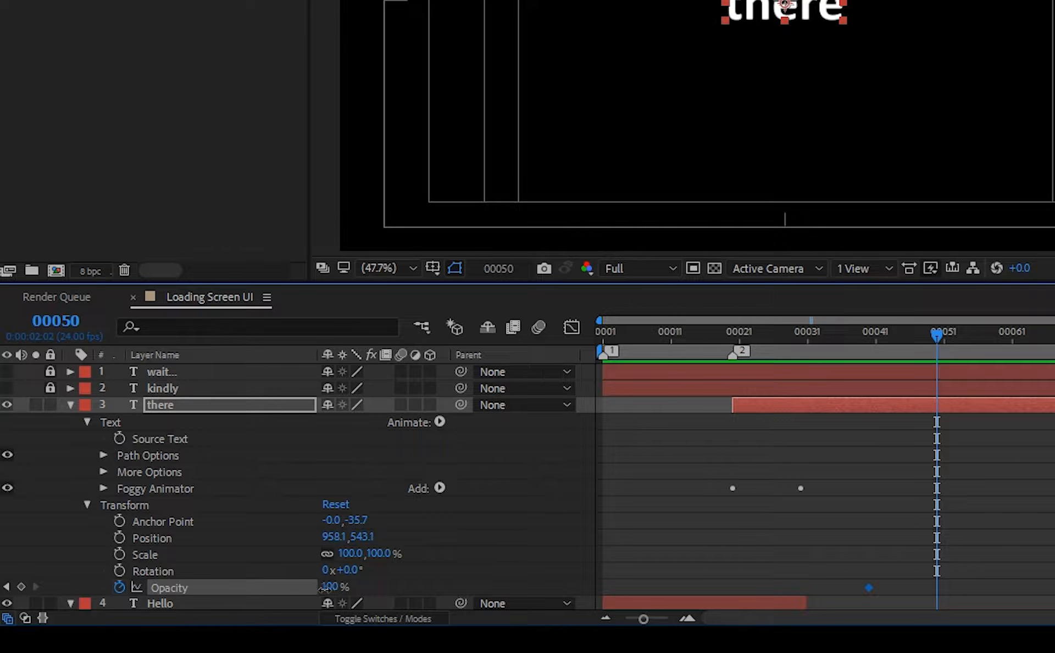
drag(331, 587, 224, 595)
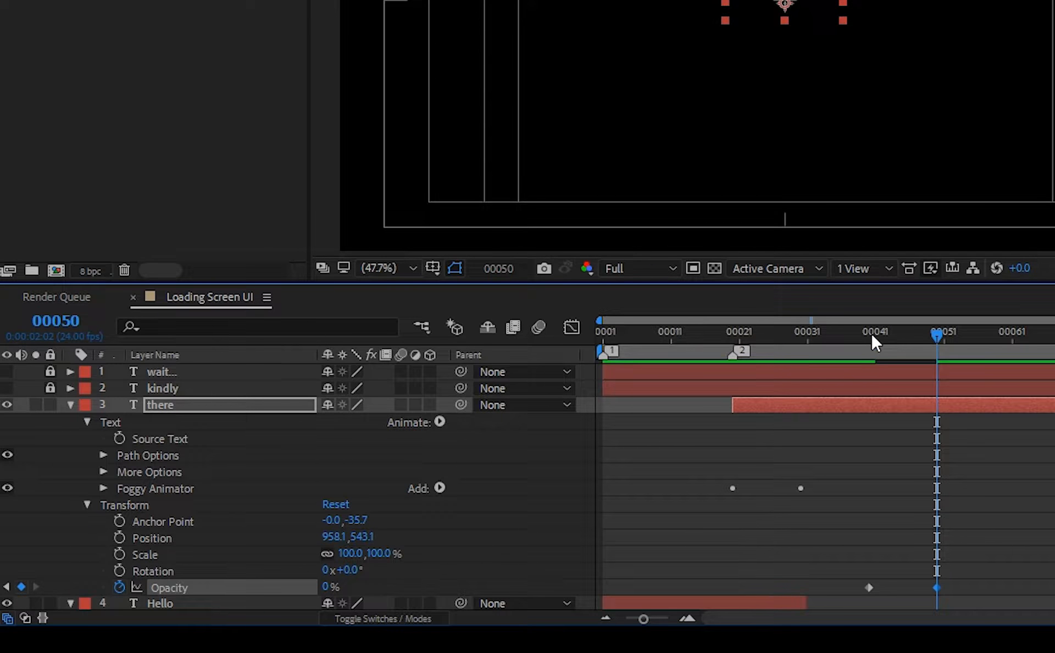
drag(872, 336, 725, 336)
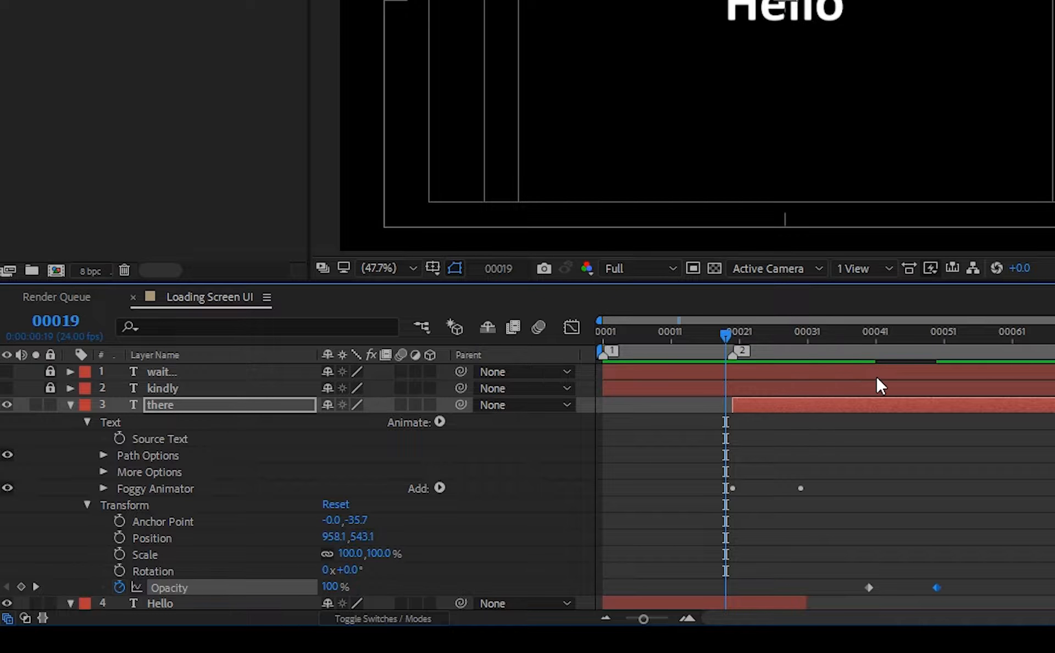
key(space)
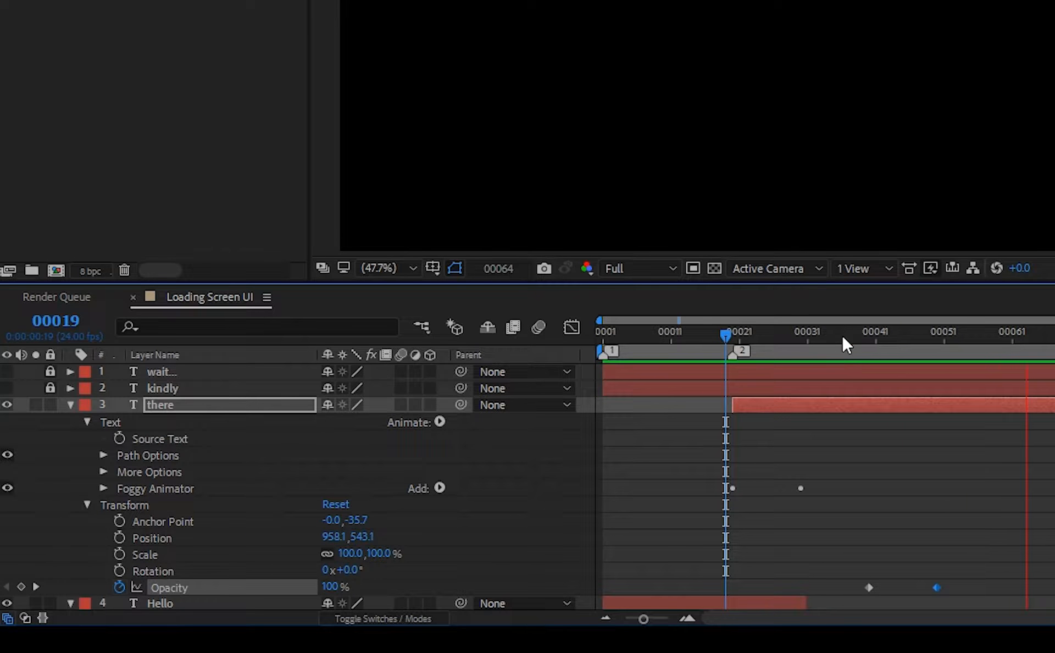
Set the there layer's Opacity to 100% at frame 50 and trim the end of the layer to that frame
drag(844, 337, 936, 346)
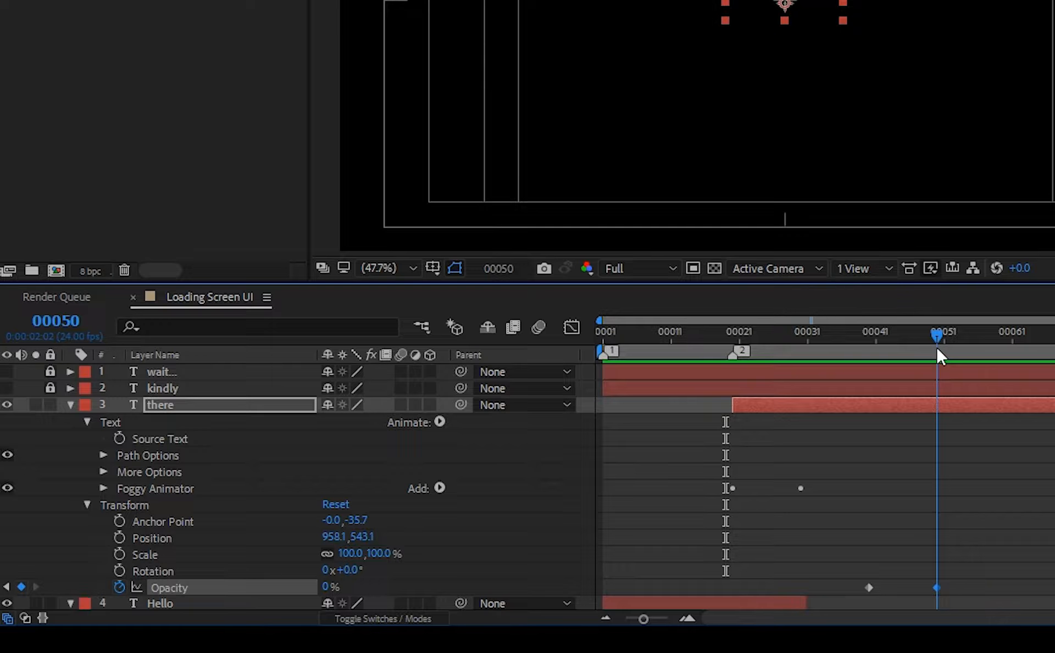
drag(328, 586, 453, 584)
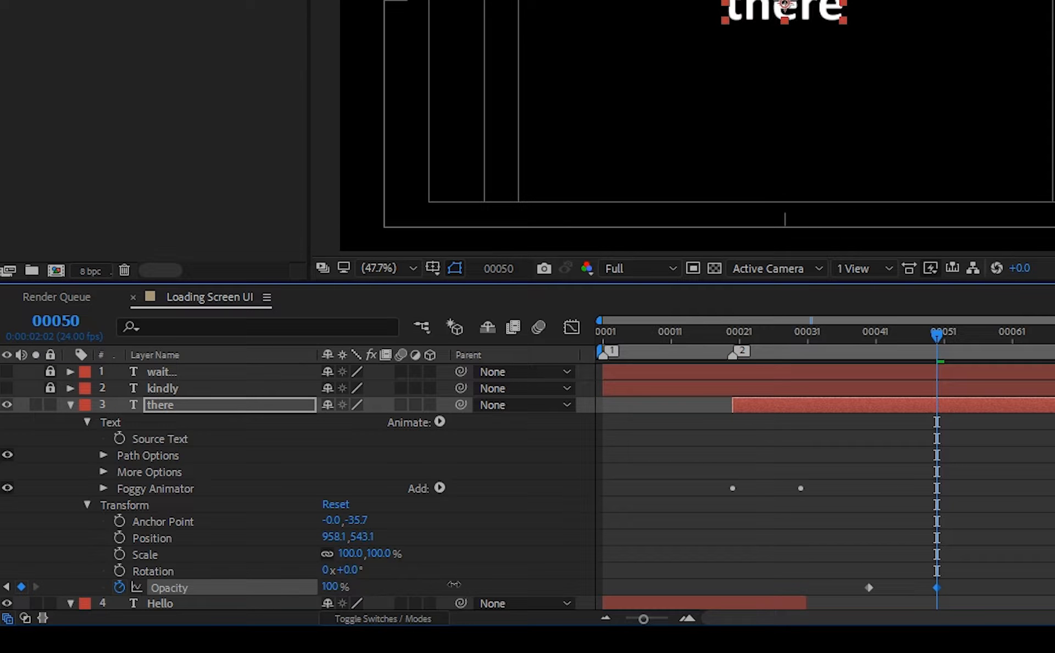
click(974, 403)
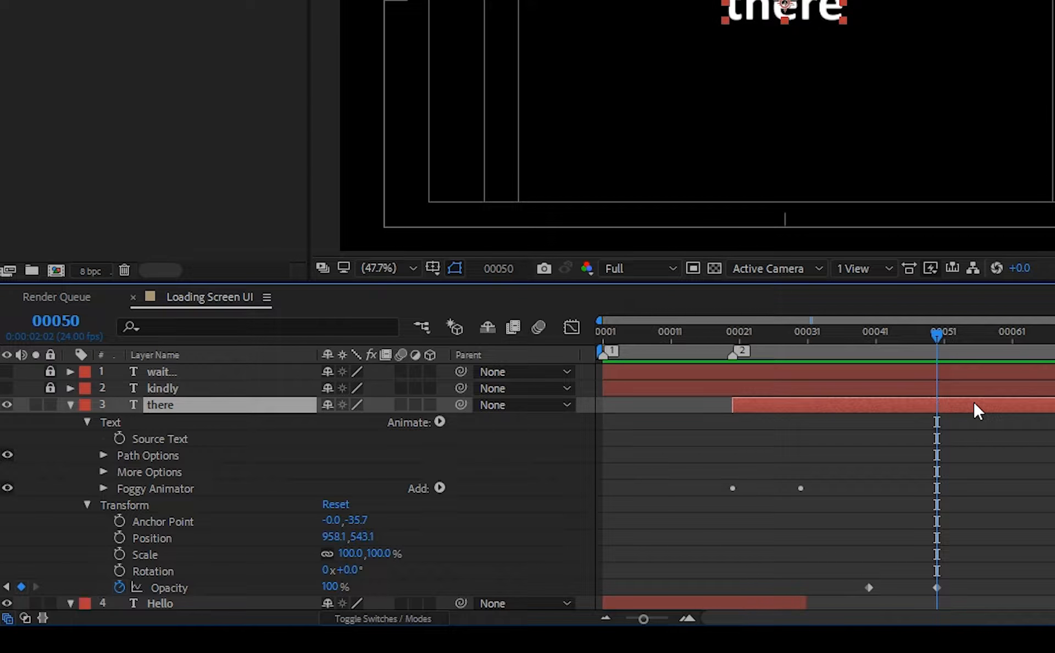
key(alt+bracketright)
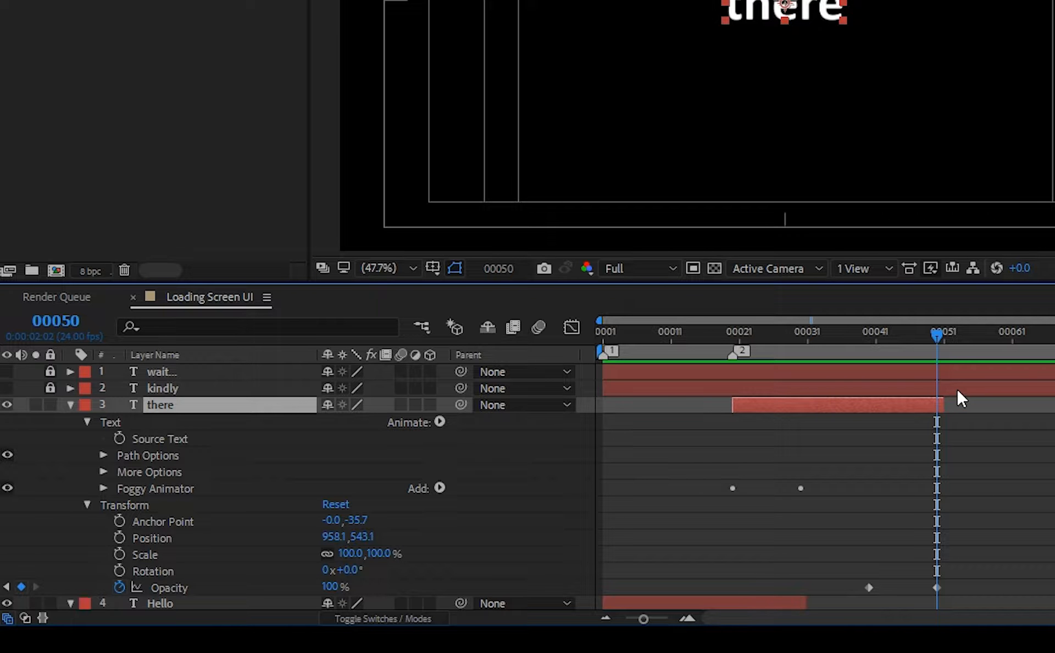
Show and unlock the kindly layer and trim its beginning to frame 40
click(3, 388)
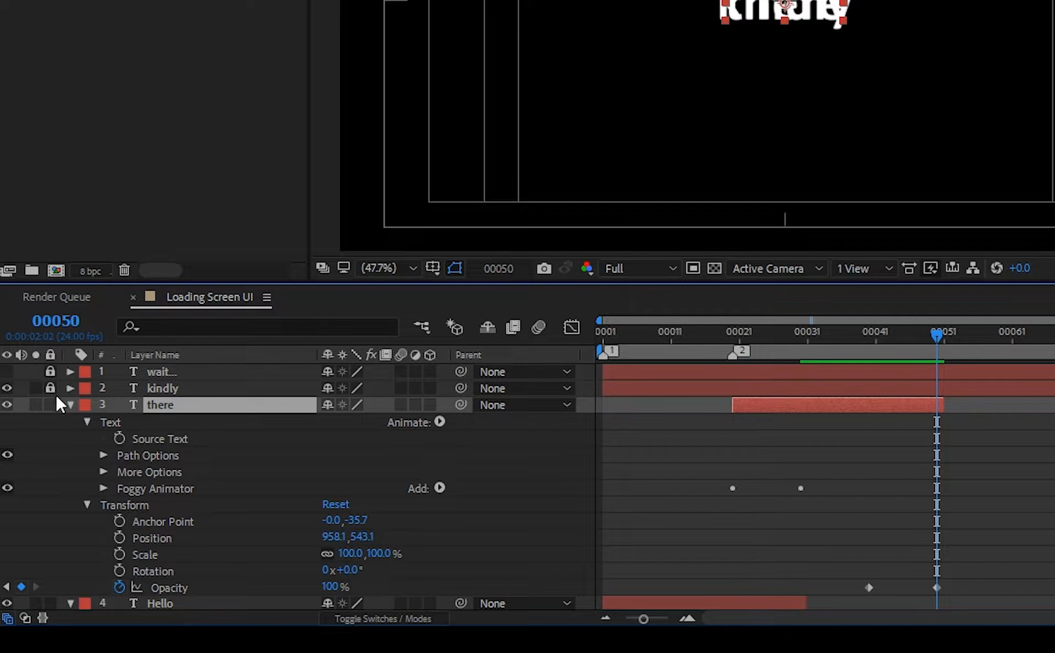
click(49, 388)
click(172, 387)
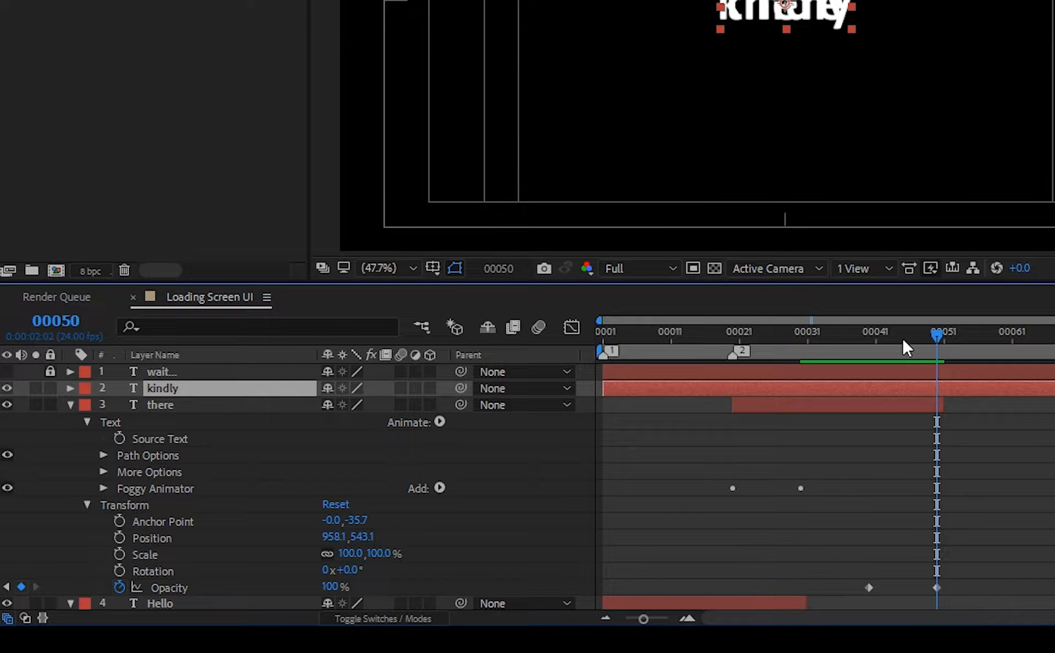
drag(899, 335, 878, 341)
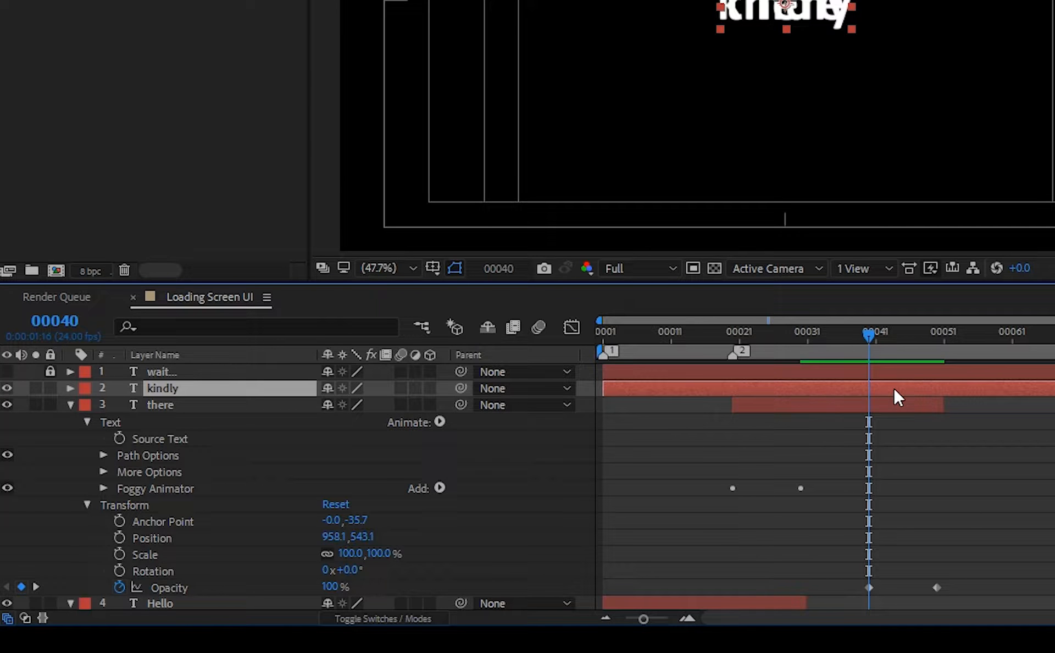
key(alt+bracketleft)
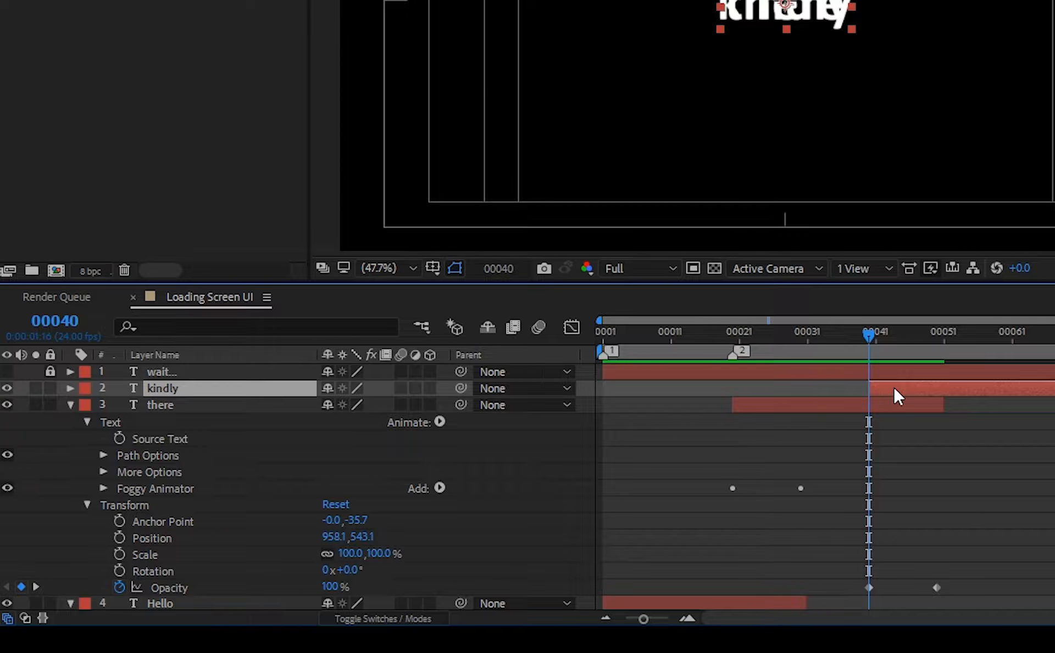
Add Opacity keyframes of 100% to the kindly layer at frames 40 and 50, and return to the first one
click(70, 388)
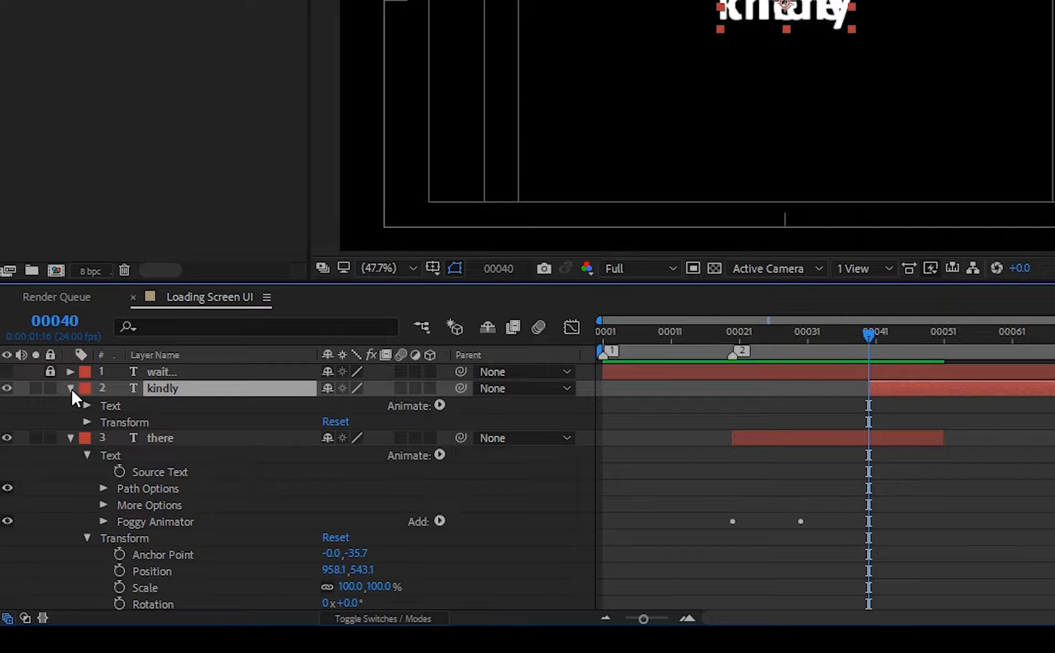
click(71, 388)
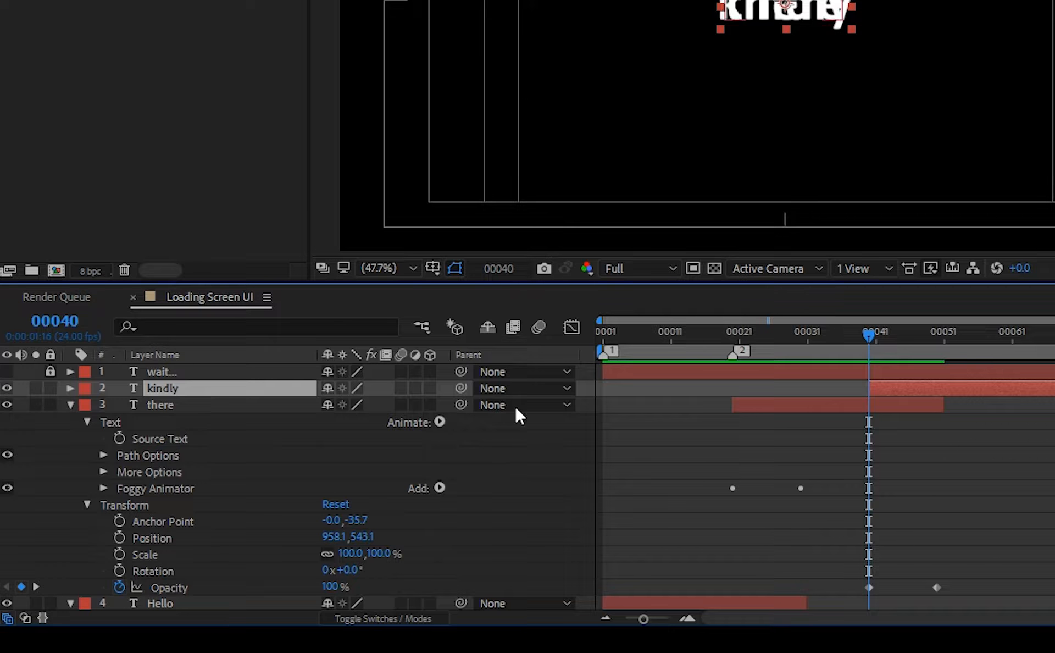
click(69, 387)
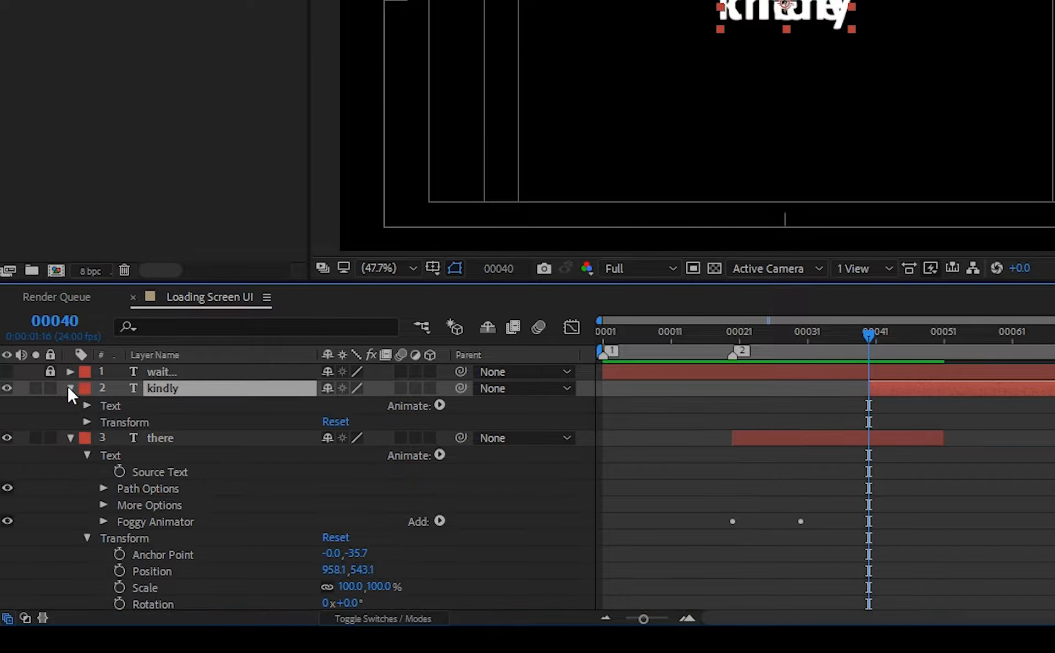
click(87, 421)
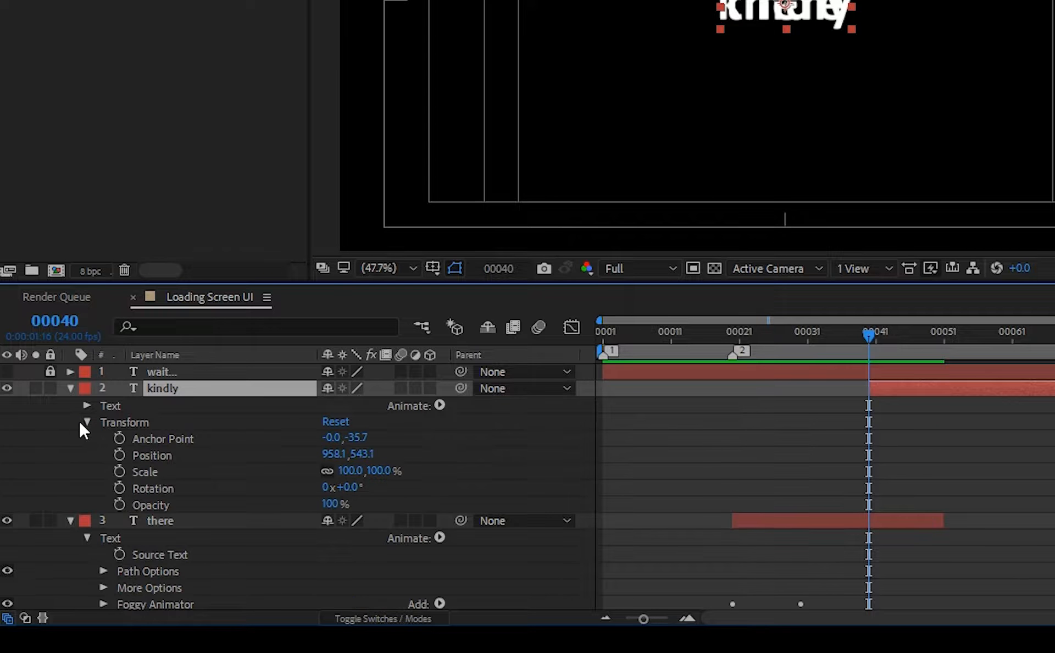
click(117, 502)
scroll(903, 429, down, 3)
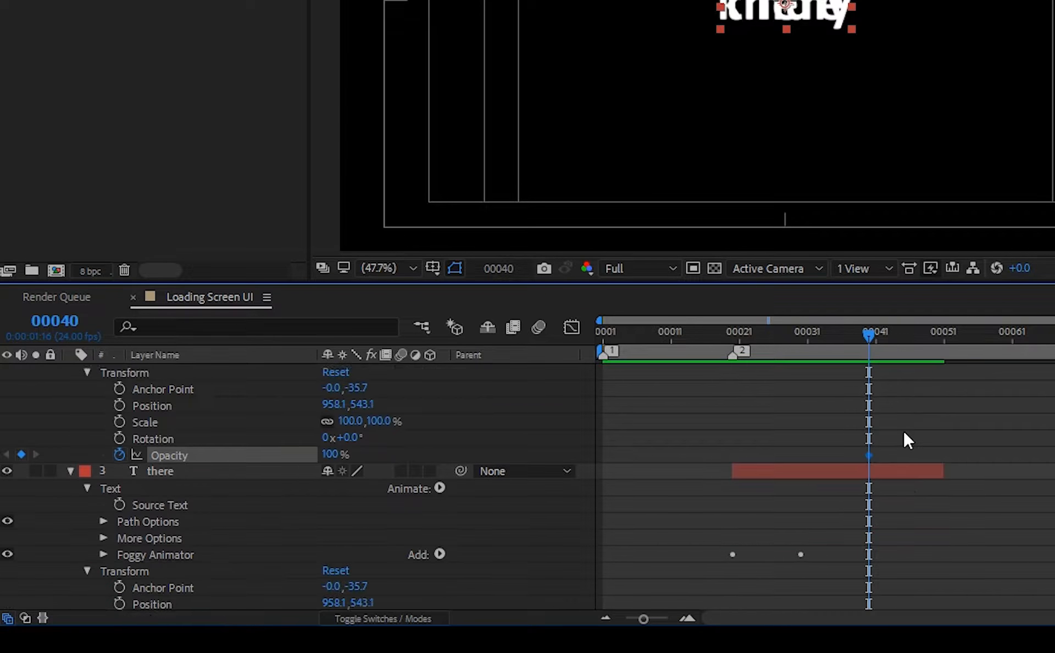
drag(921, 329, 934, 331)
scroll(940, 405, up, 3)
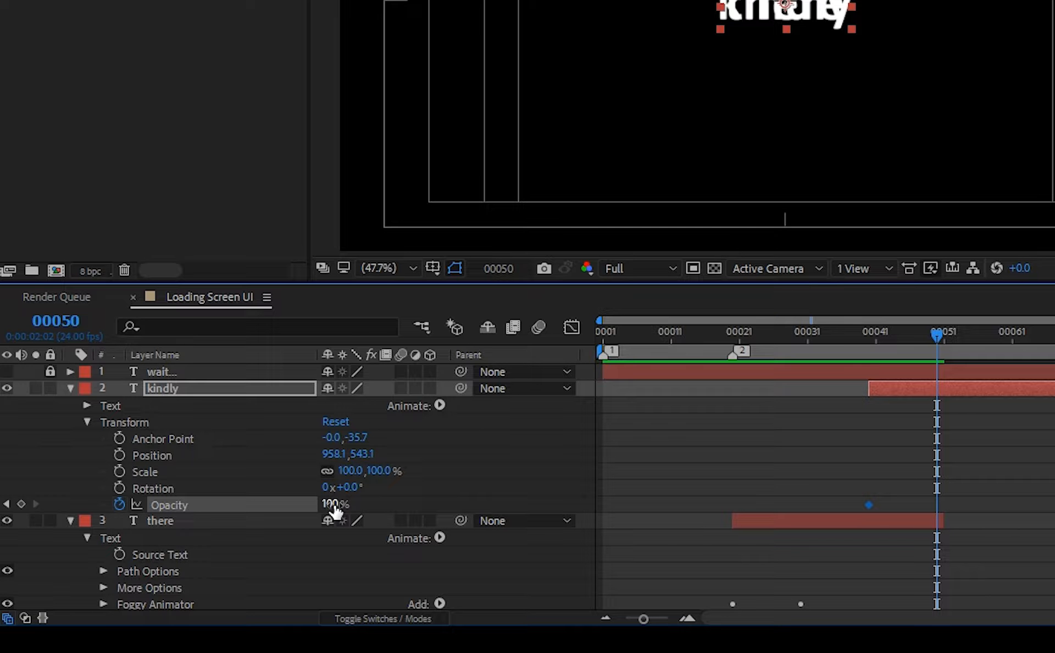
click(22, 503)
click(7, 504)
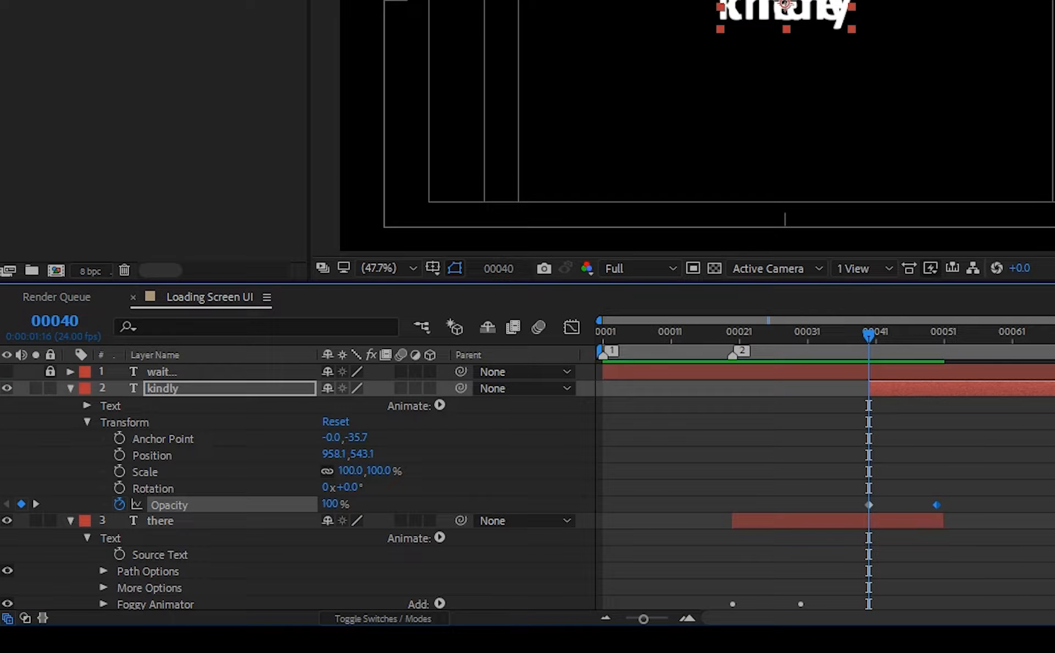
Add composition marker 3 at frame 40 and set the kindly layer's Opacity keyframe there to 0%
drag(1049, 351, 898, 355)
drag(329, 503, 235, 509)
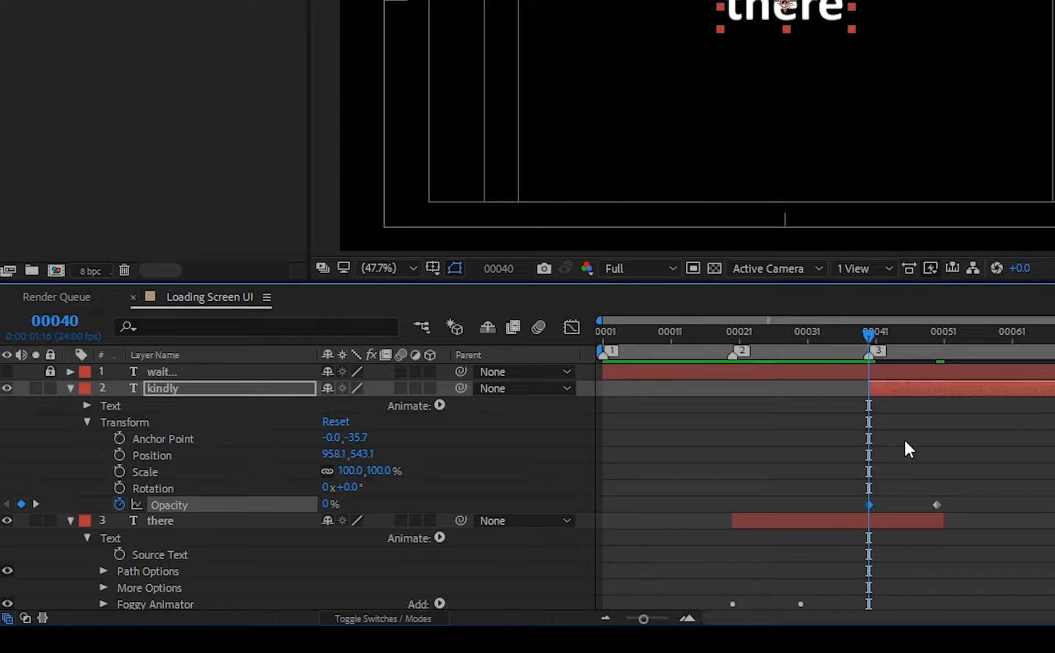
Apply Easy Ease to the kindly layer's Opacity keyframe at frame 50
right_click(936, 504)
mouse_move(918, 488)
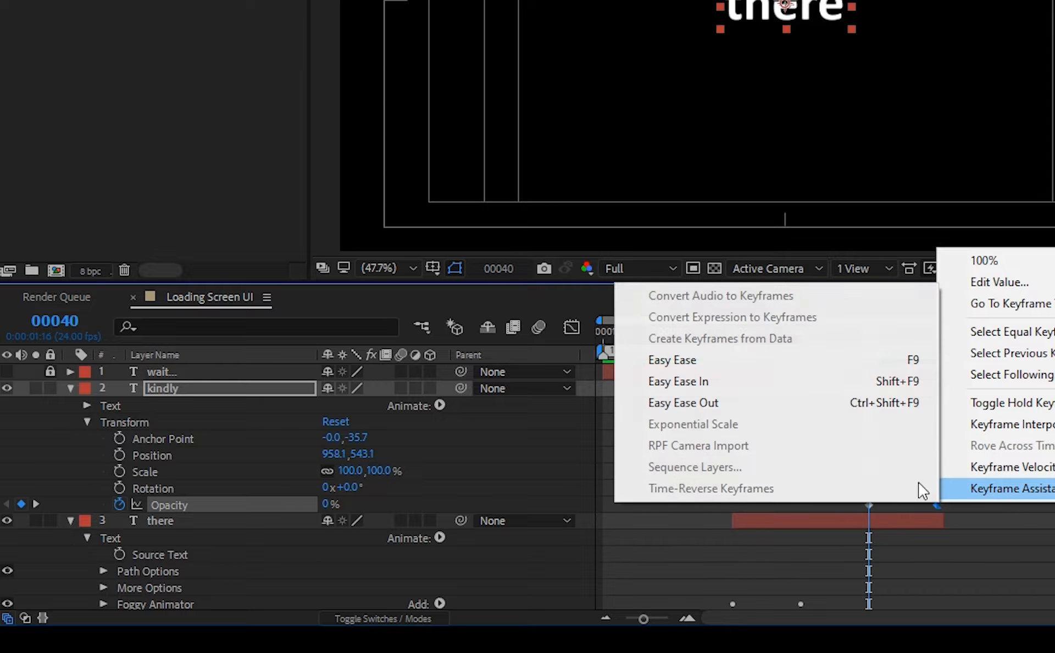
click(707, 360)
Set the there layer's Opacity keyframe at frame 50 to 0%
click(934, 342)
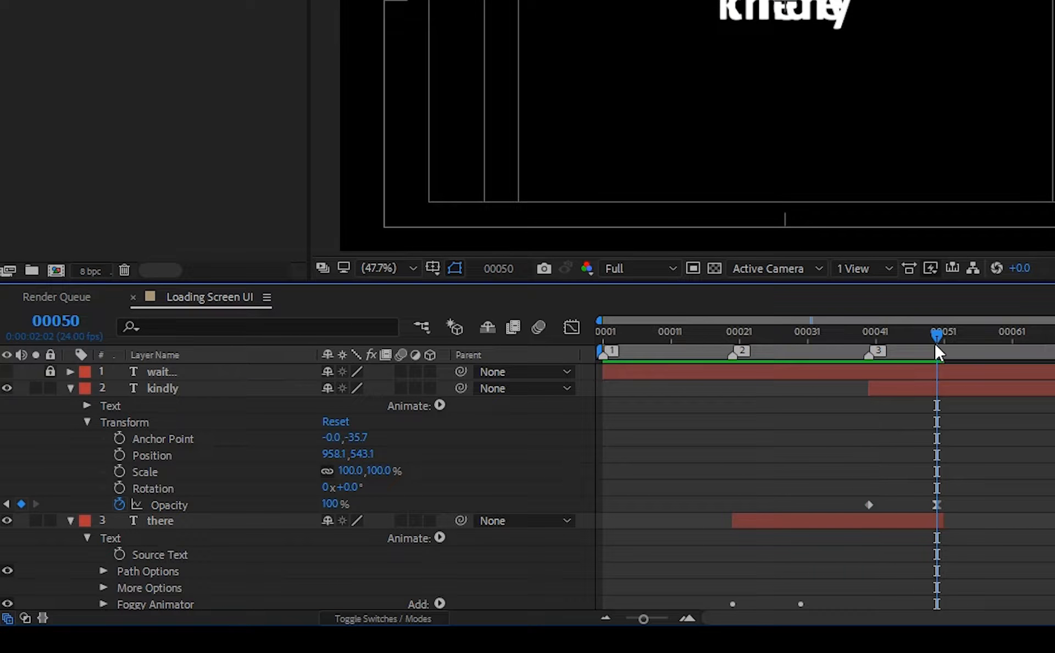
scroll(973, 469, down, 5)
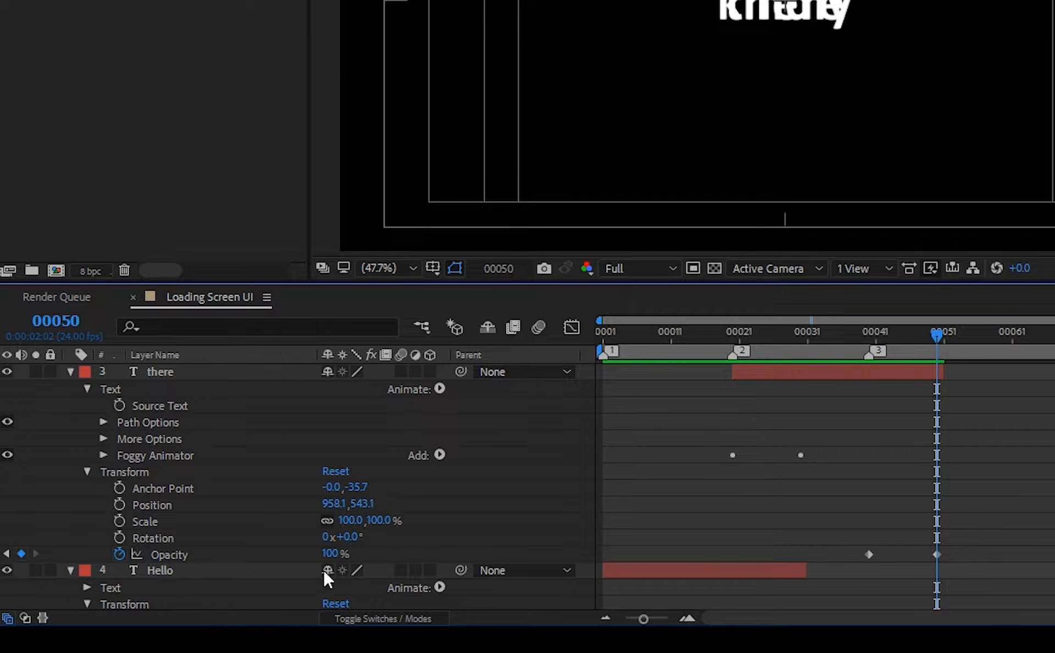
click(330, 553)
text(0)
key(Return)
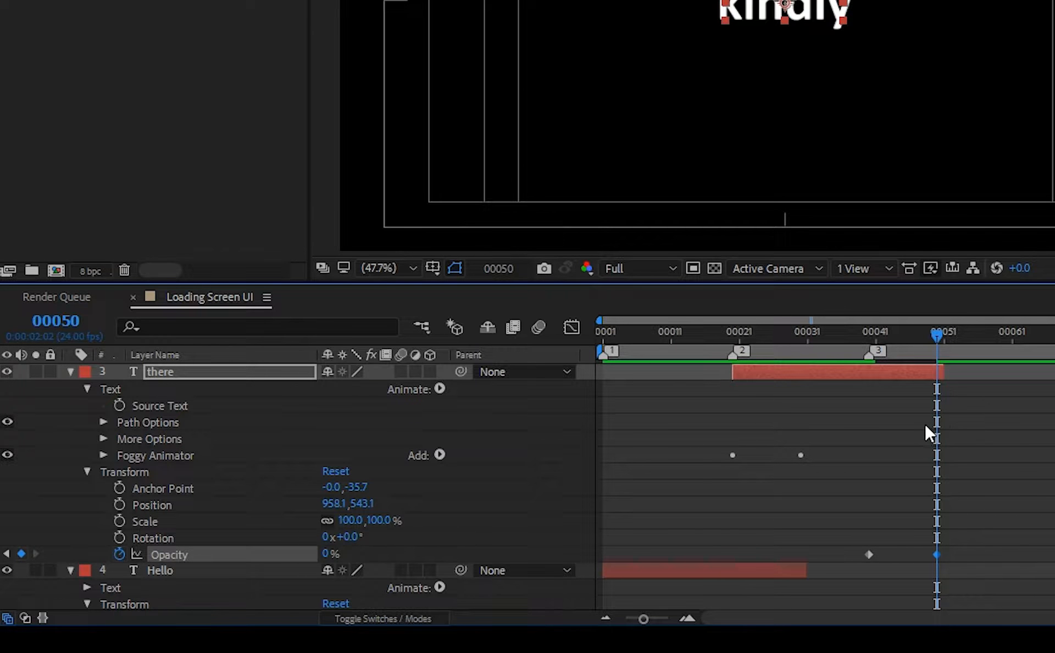
Preview the text sequence from frame 1
scroll(917, 452, up, 3)
drag(855, 334, 557, 348)
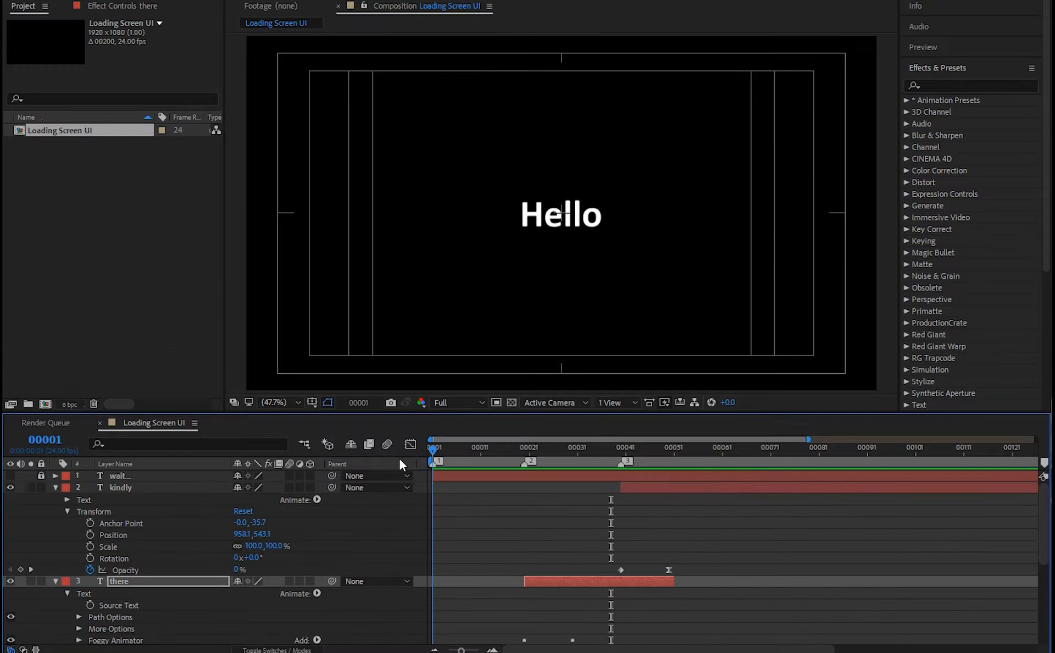
key(space)
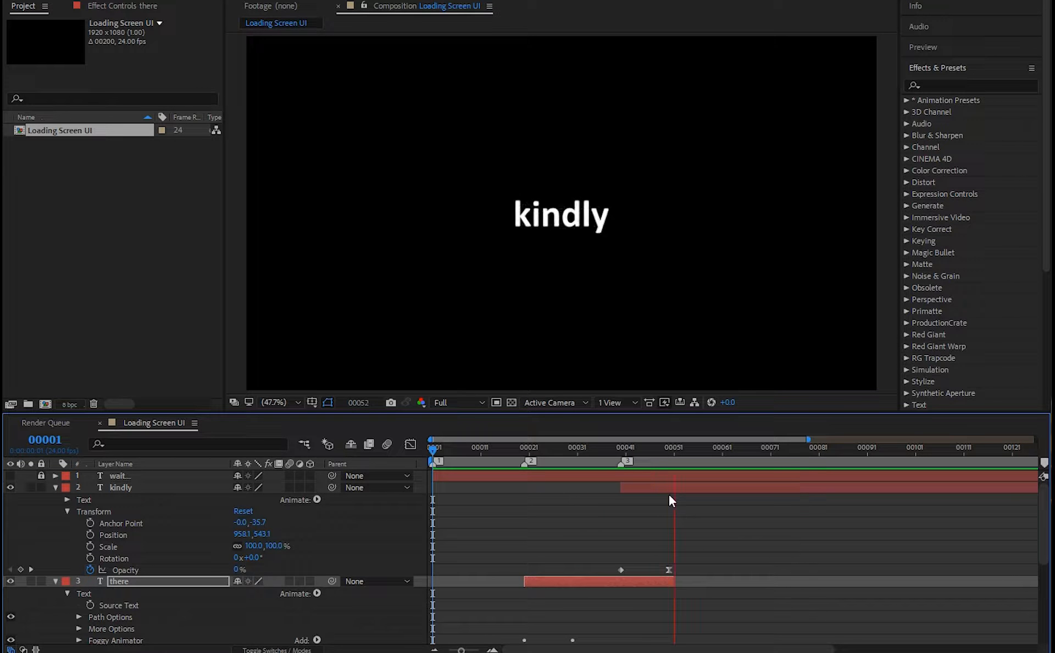
Add a Position keyframe to the kindly layer at frame 50
click(652, 451)
drag(653, 453, 669, 456)
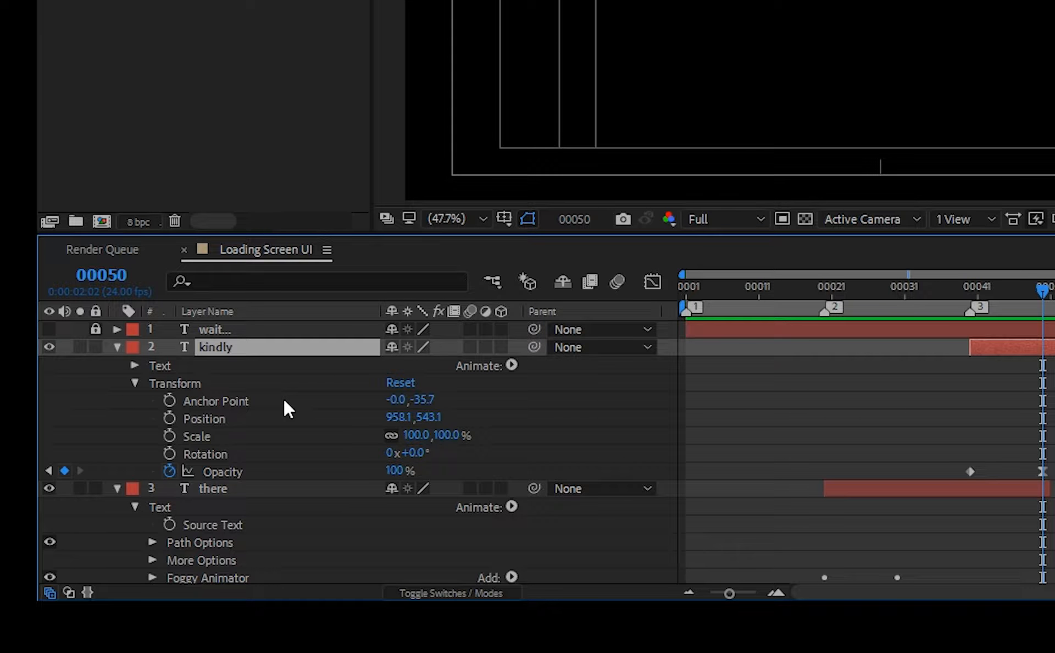
click(170, 417)
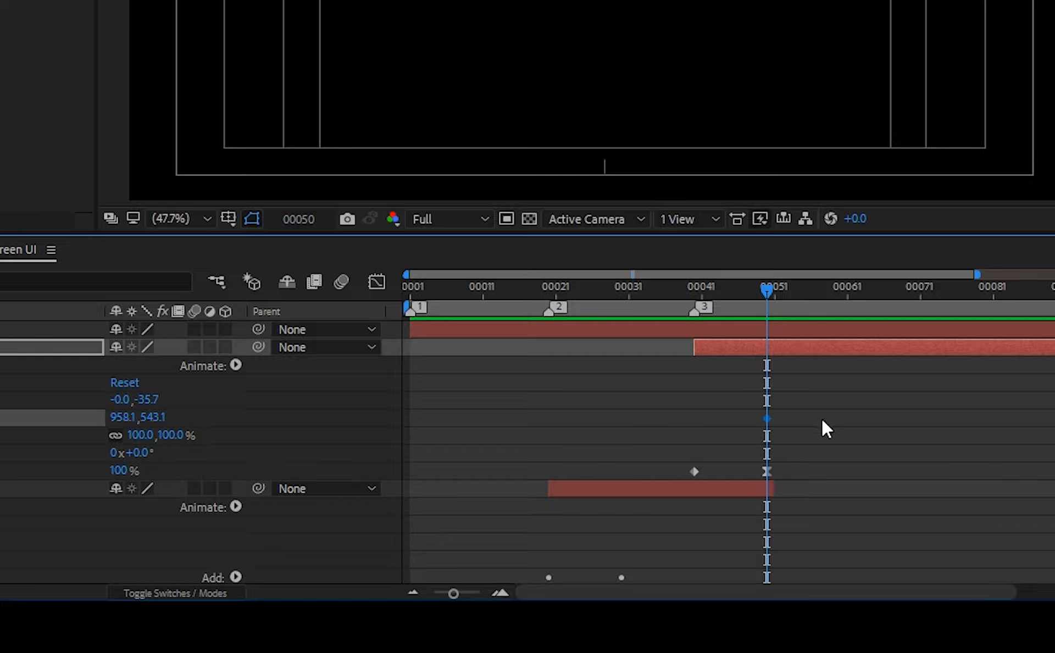
Add a Position keyframe to the kindly layer at frame 60
drag(453, 593, 473, 593)
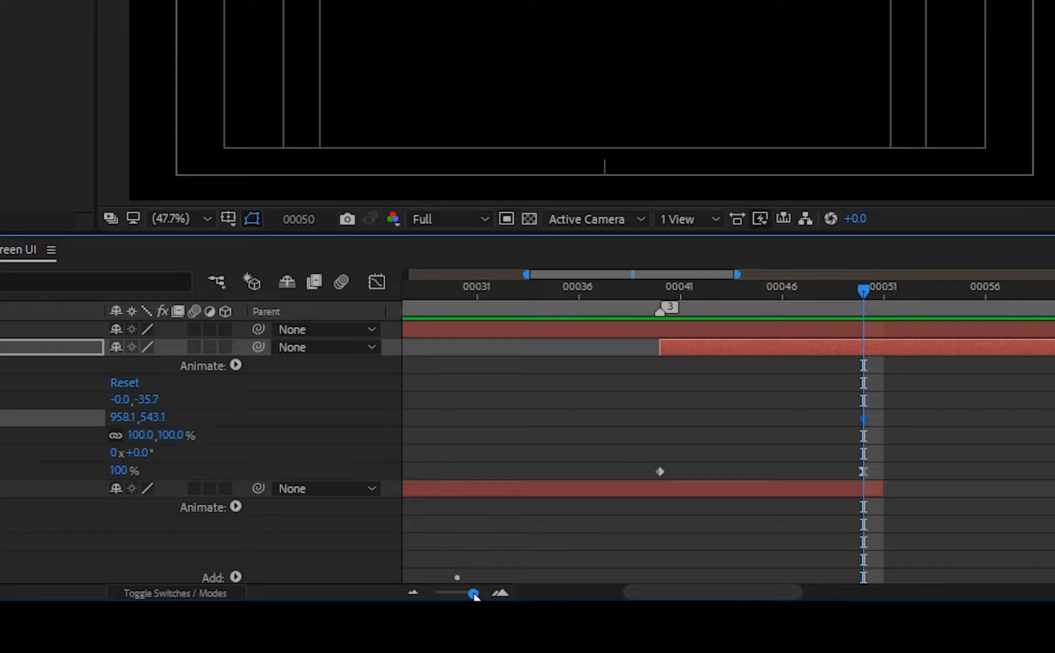
drag(678, 596, 707, 594)
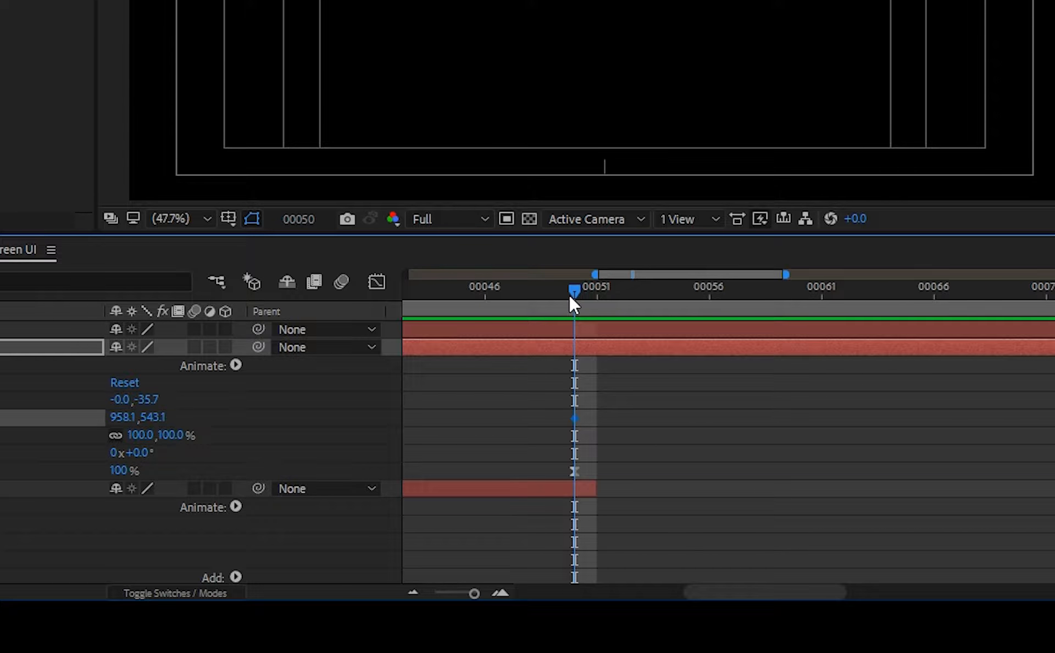
drag(578, 292, 567, 318)
drag(475, 592, 519, 595)
drag(731, 592, 767, 592)
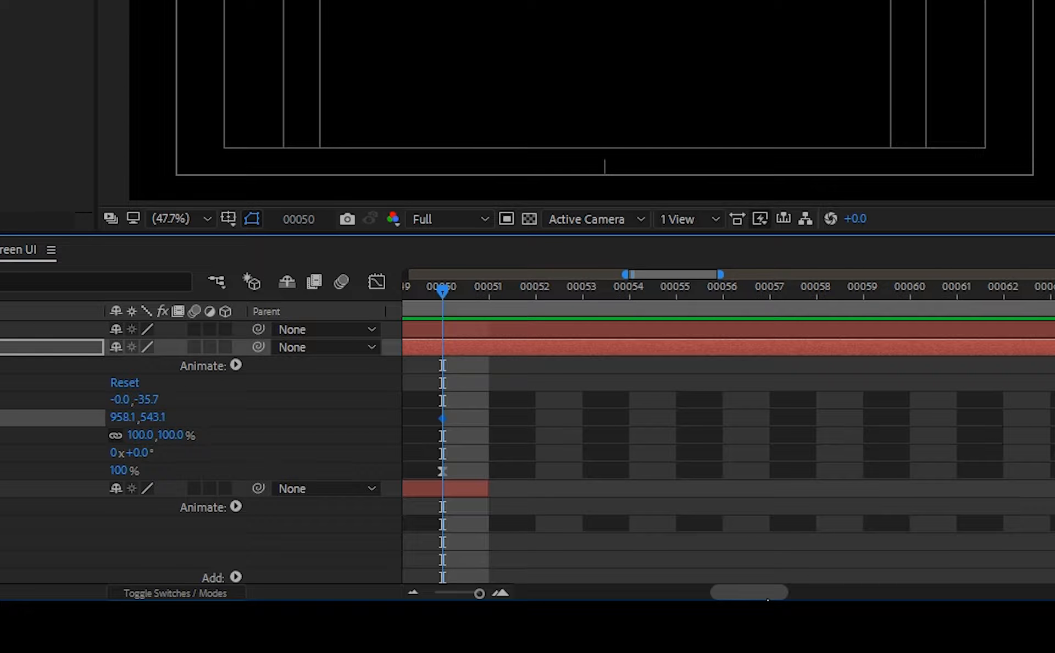
drag(864, 301, 910, 305)
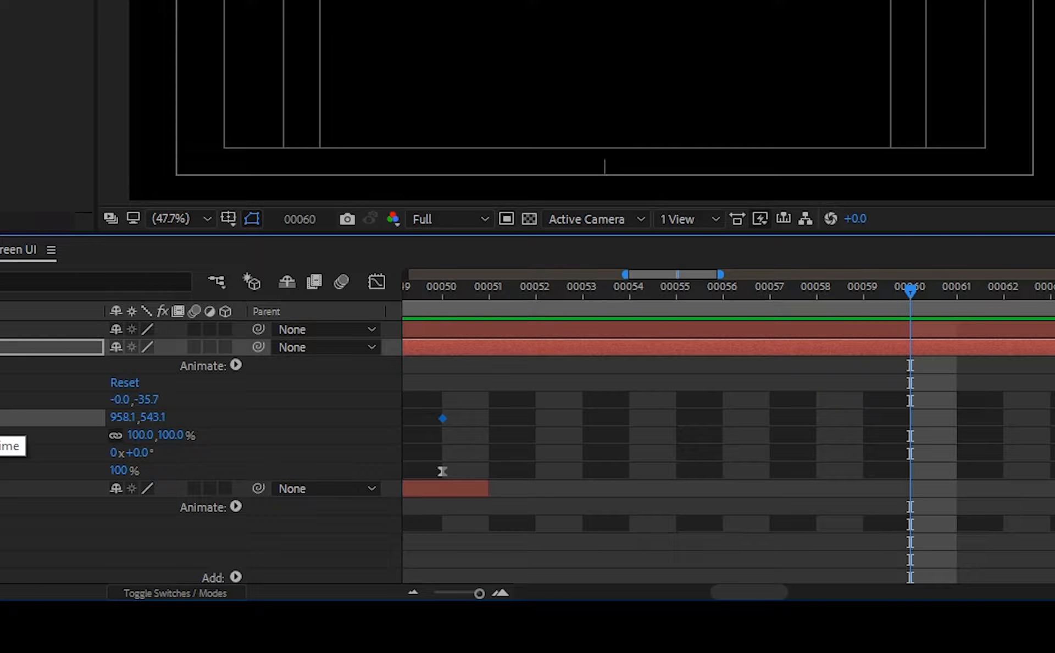
key(alt+shift+p)
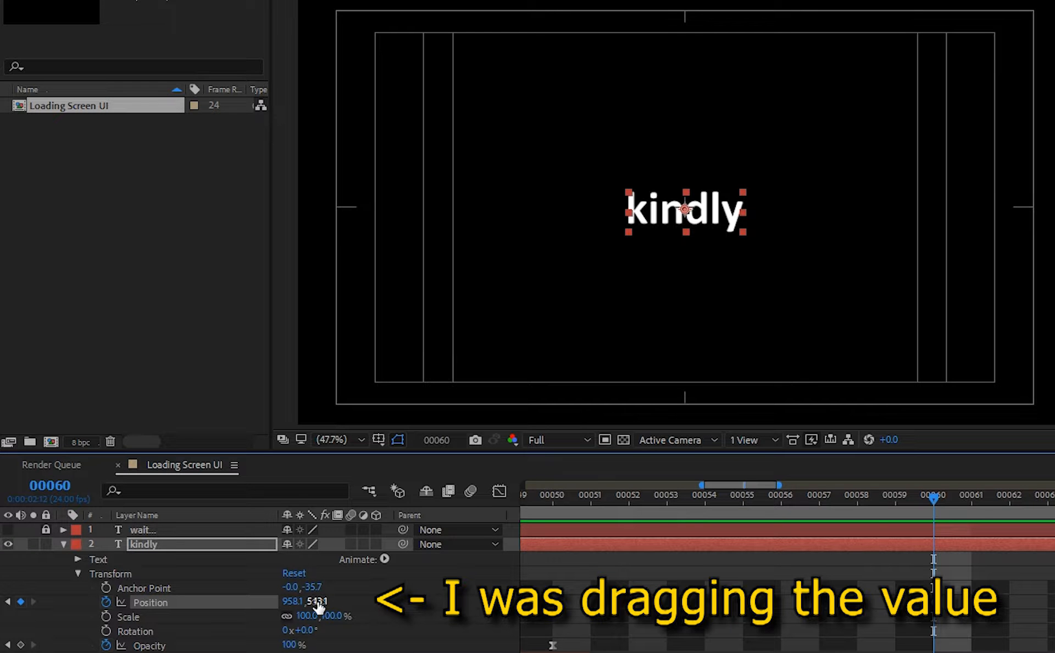
Raise the kindly layer to a vertical Position of 156.1 at its second Position keyframe and move that keyframe to frame 55
drag(318, 601, 105, 601)
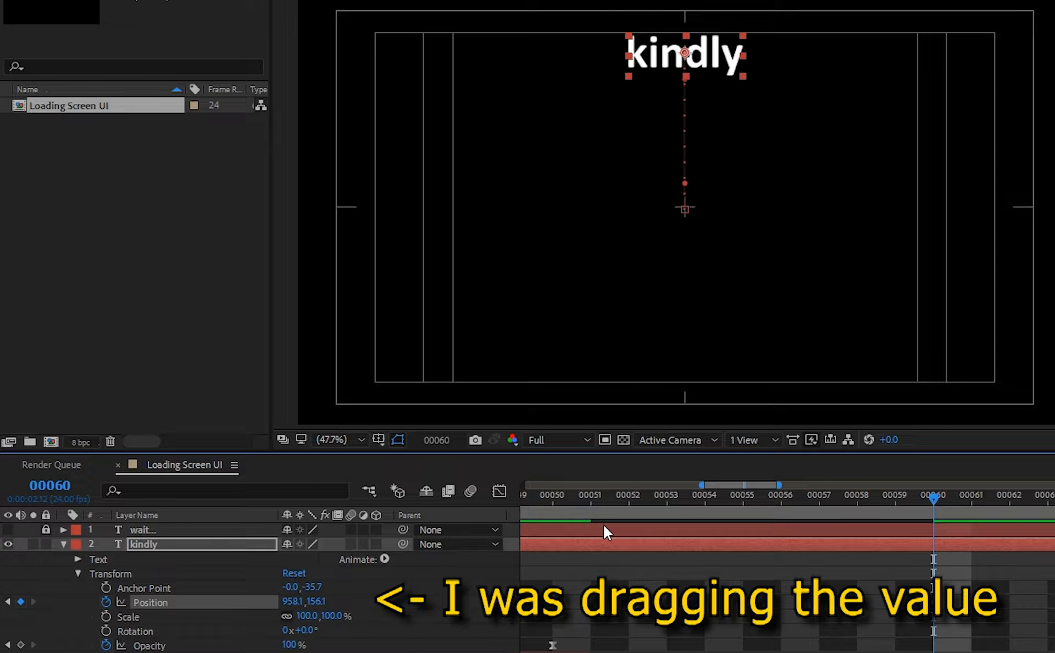
click(746, 498)
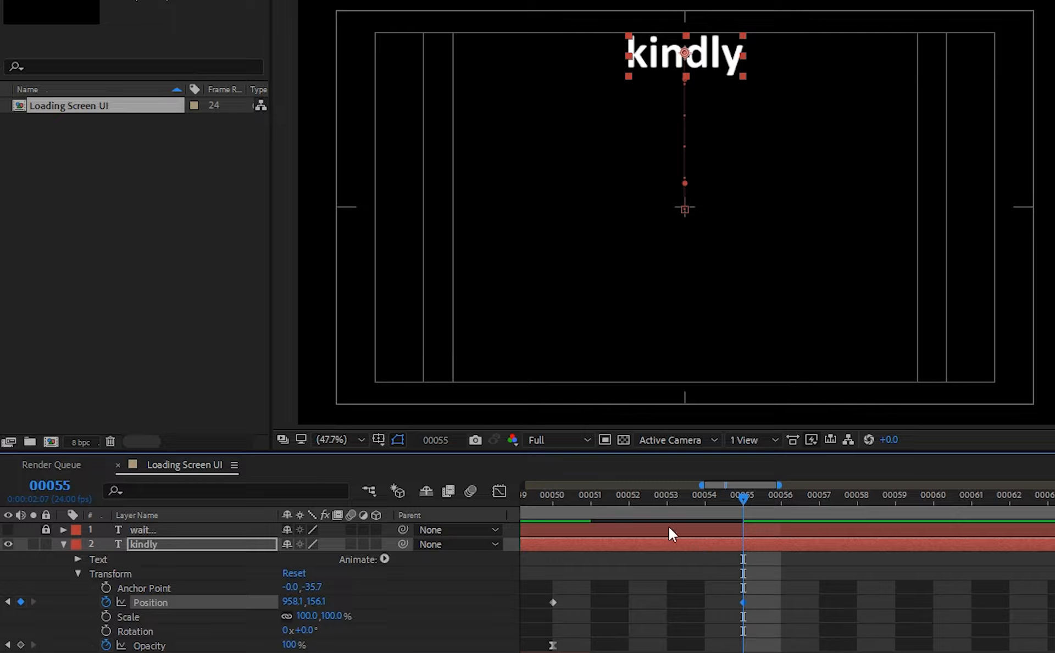
drag(587, 497, 550, 509)
Add Scale keyframes to the kindly layer at frames 50 and 55, setting the one at frame 55 to 214%
drag(608, 515, 739, 531)
click(108, 617)
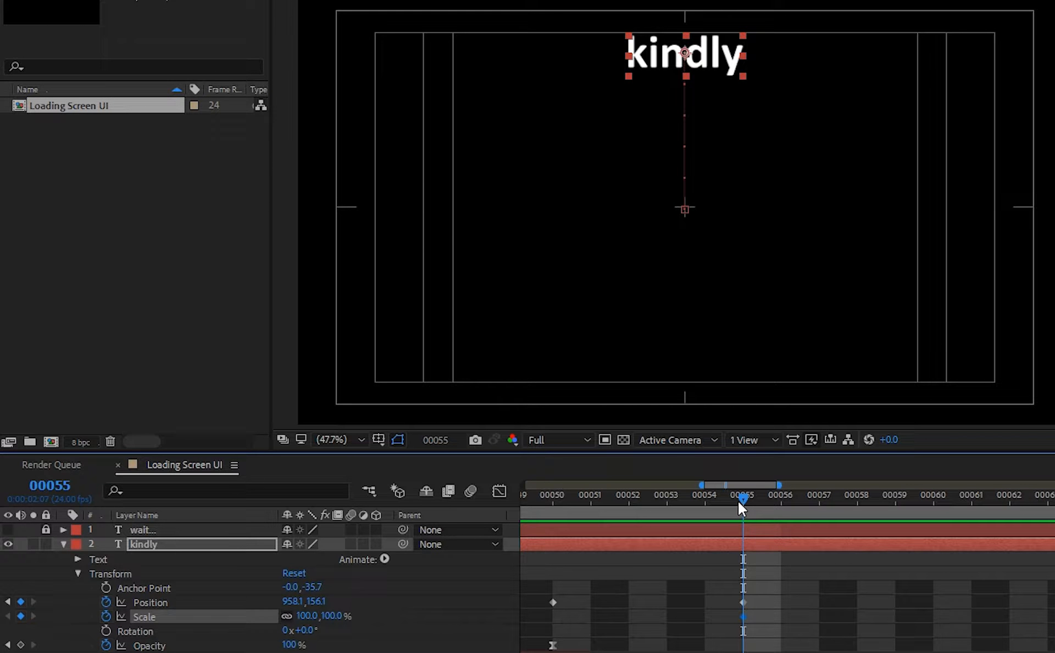
drag(737, 501, 550, 511)
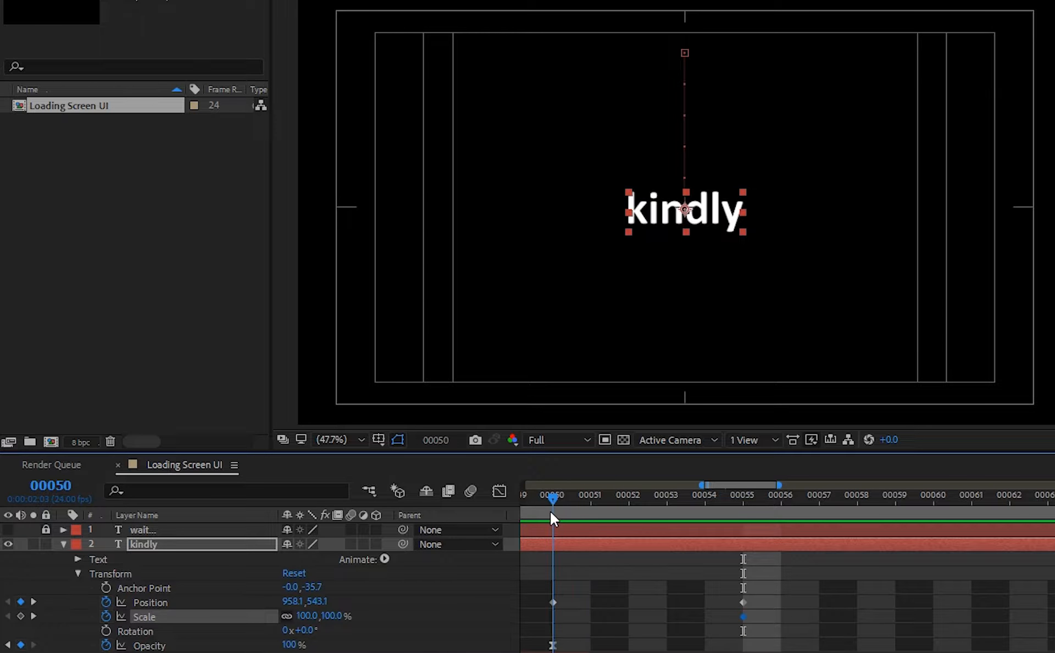
click(21, 616)
drag(629, 502, 734, 513)
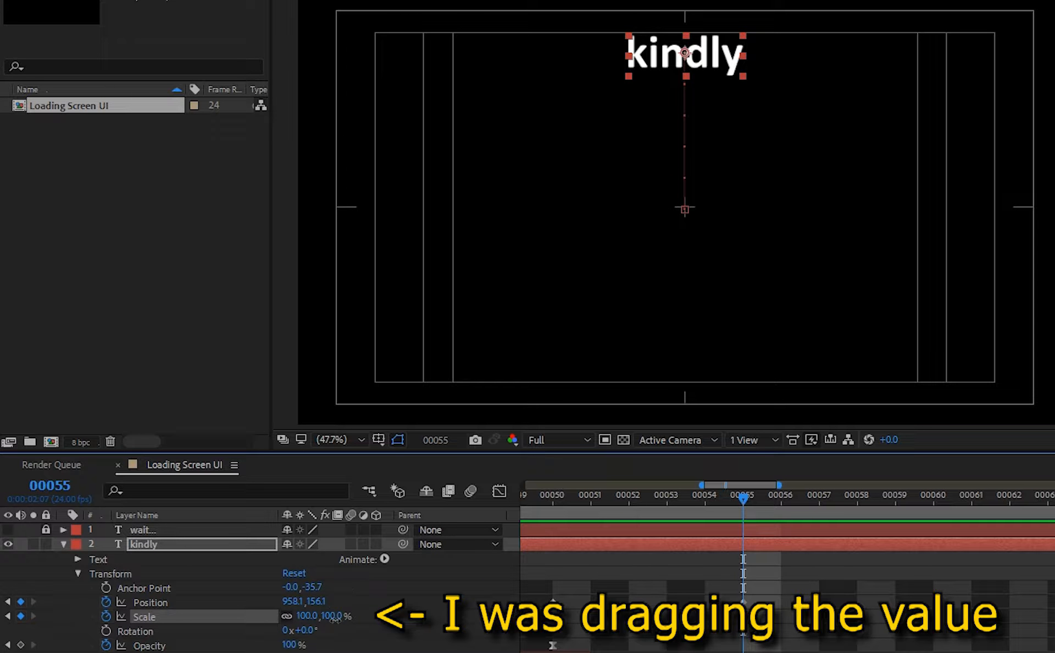
drag(334, 616, 443, 630)
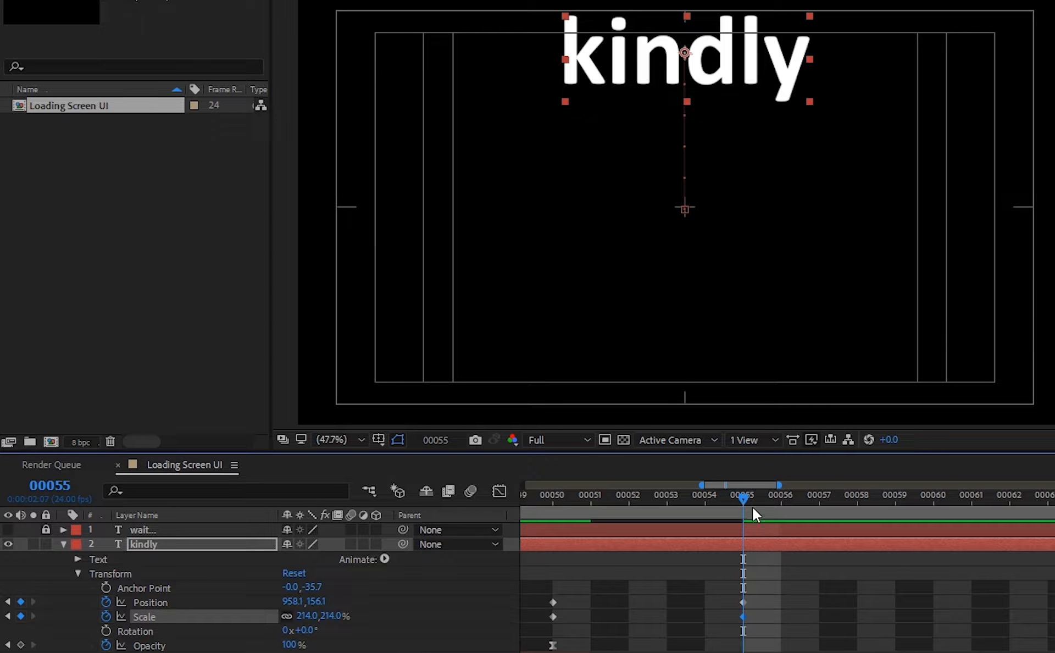
Copy the kindly layer's Position and Scale keyframes from frame 50 to frame 60
drag(750, 500, 934, 532)
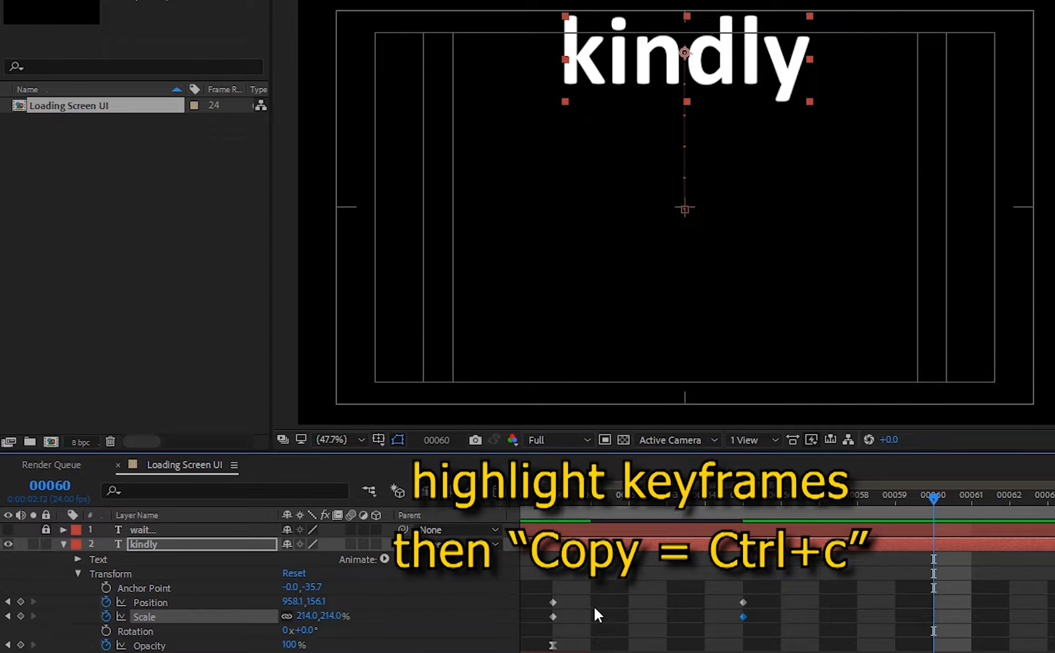
drag(592, 598, 537, 619)
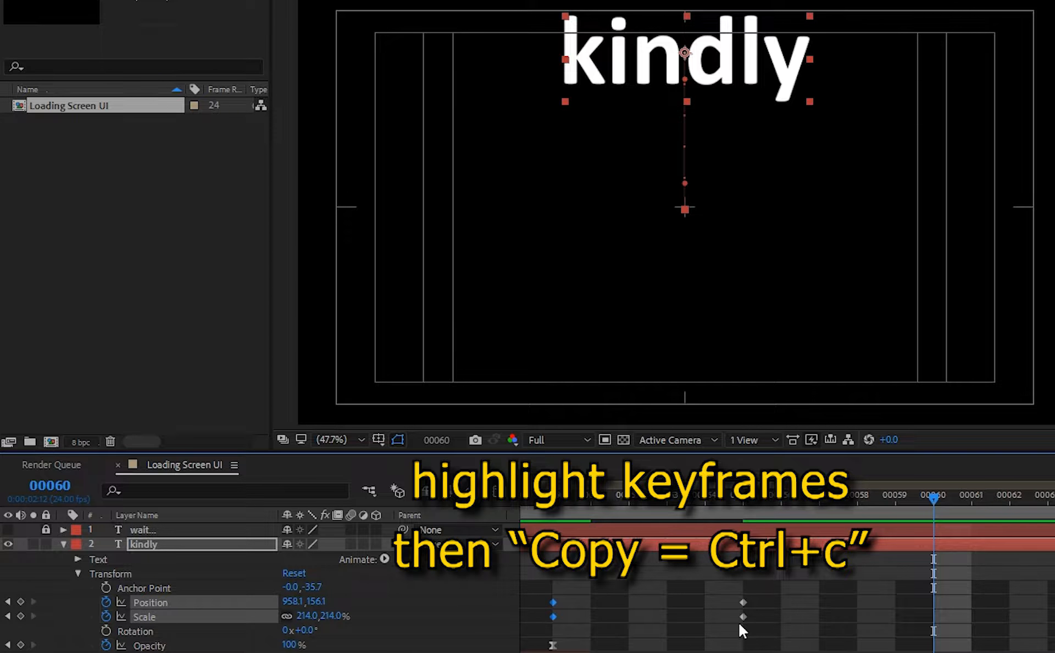
key(ctrl+v)
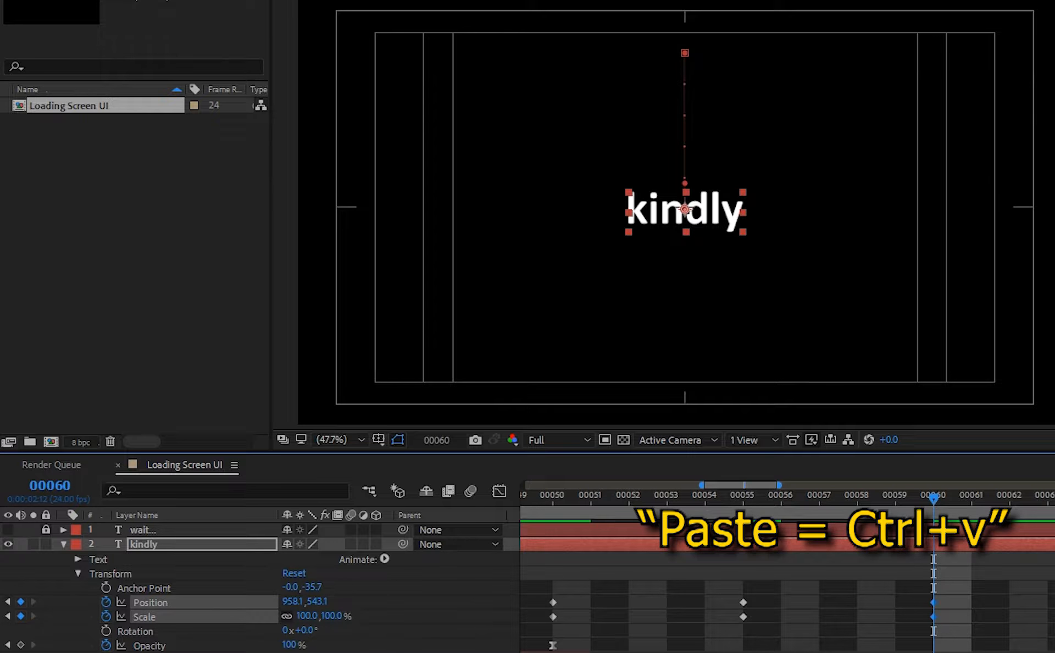
Apply Easy Ease to the kindly layer's Position and Scale keyframes at frame 55
drag(811, 577, 731, 626)
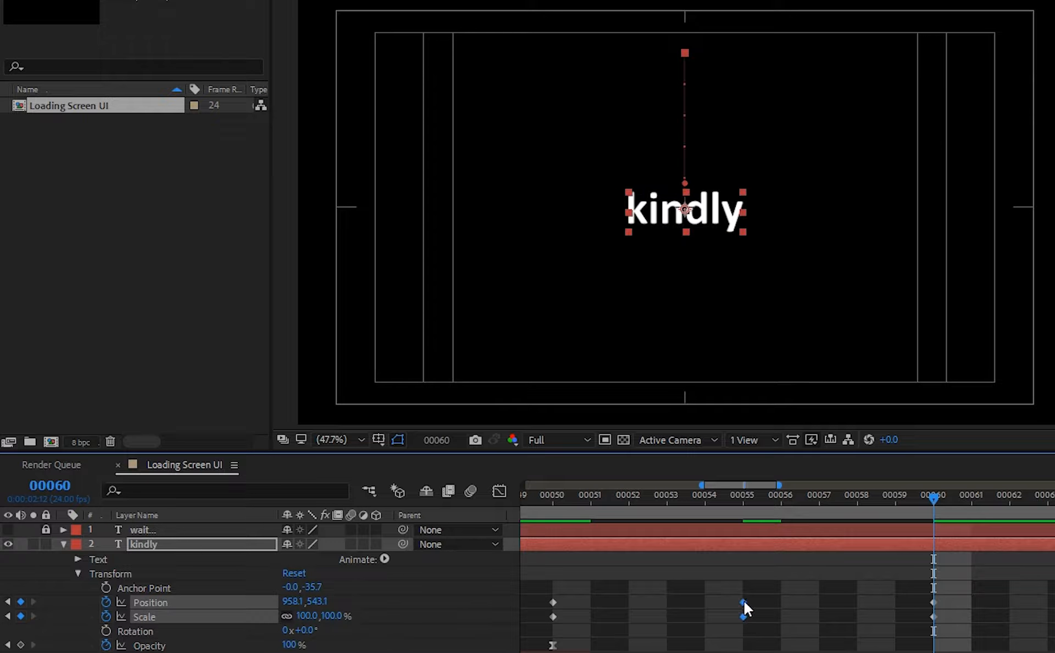
right_click(743, 603)
mouse_move(923, 591)
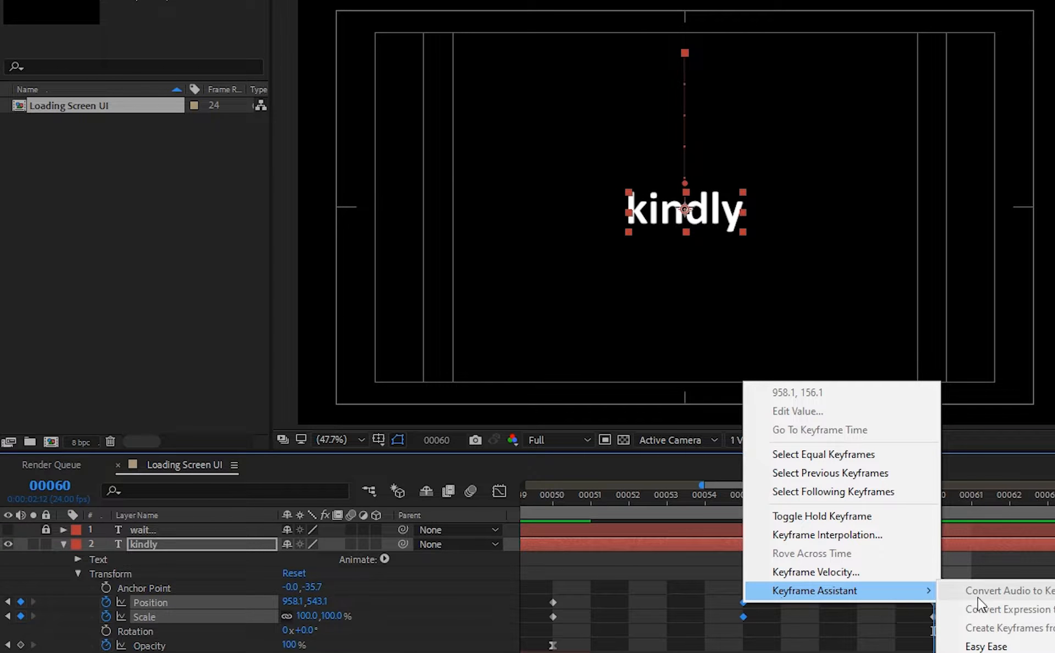
click(1018, 648)
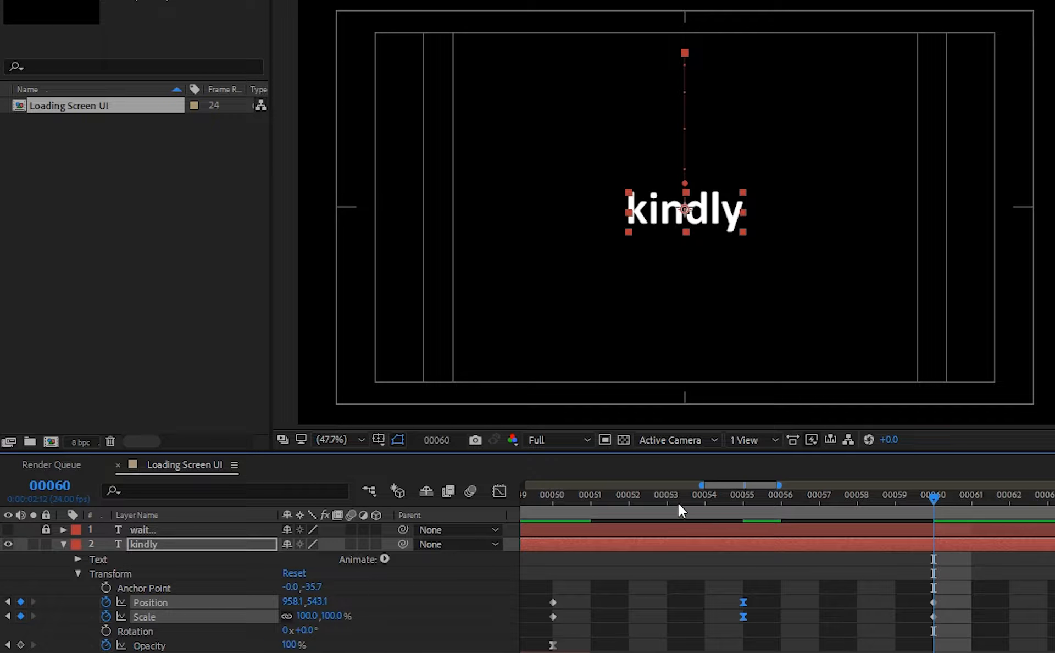
Preview the kindly bounce from frame 50 and set its vertical Position at frame 55 to 443.1
click(553, 496)
click(585, 555)
key(space)
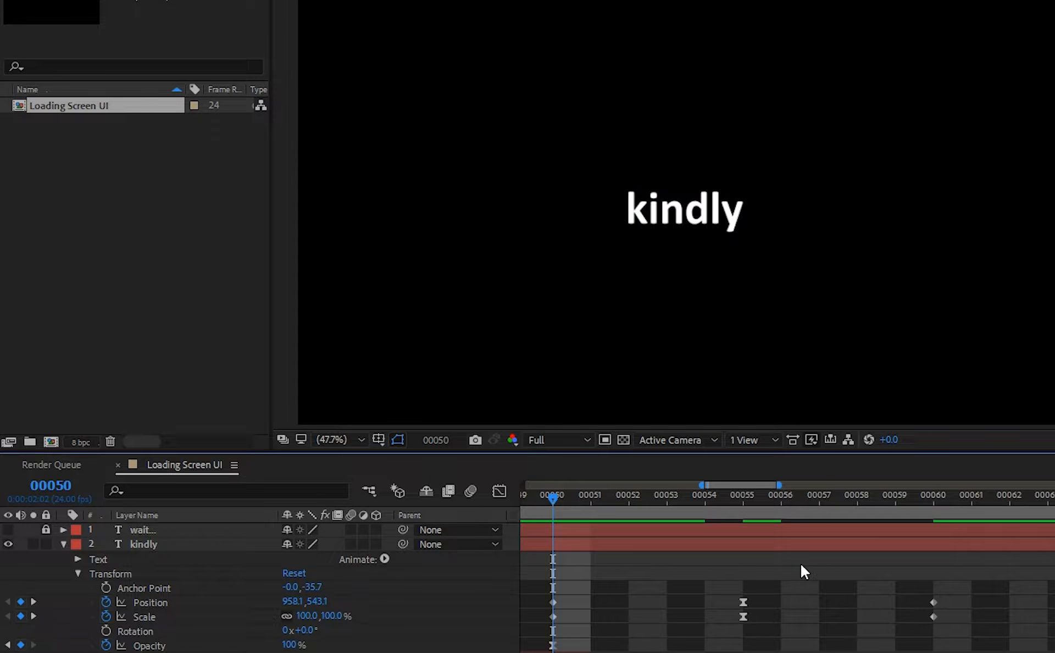
drag(564, 506, 937, 544)
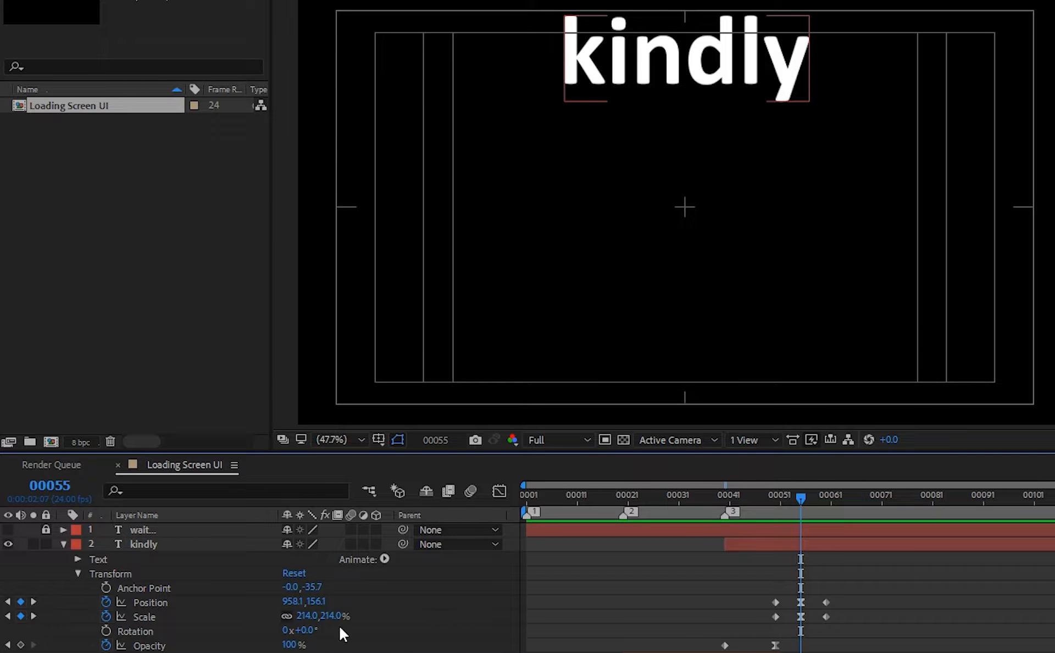
drag(317, 602, 540, 612)
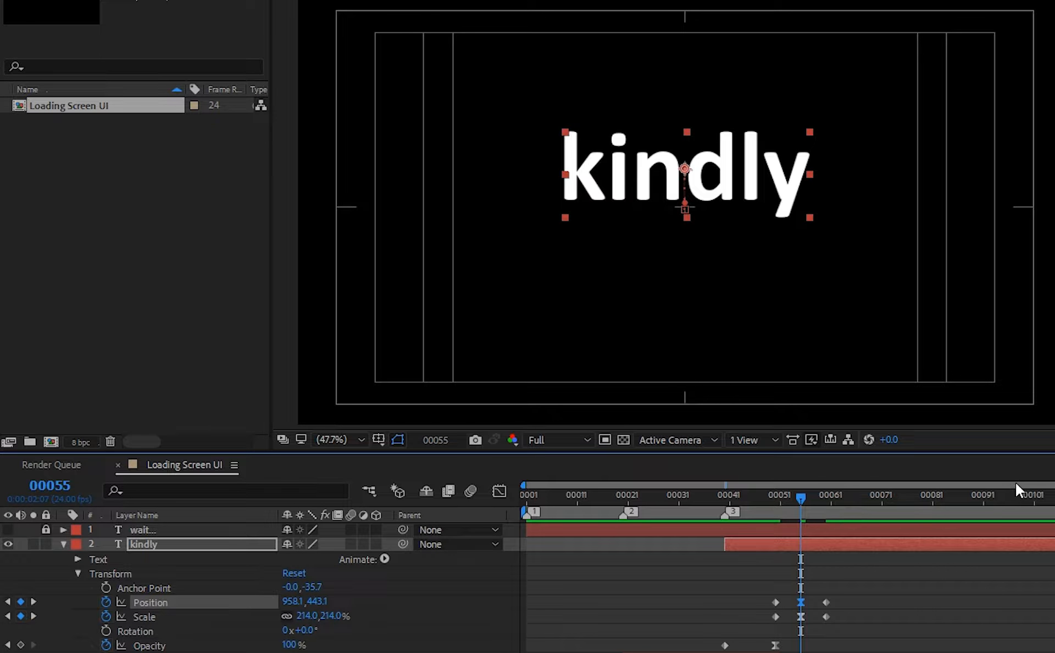
Add Opacity keyframes of 100% to the kindly layer at frames 70 and 60
drag(800, 517, 822, 510)
key(Page_Down)
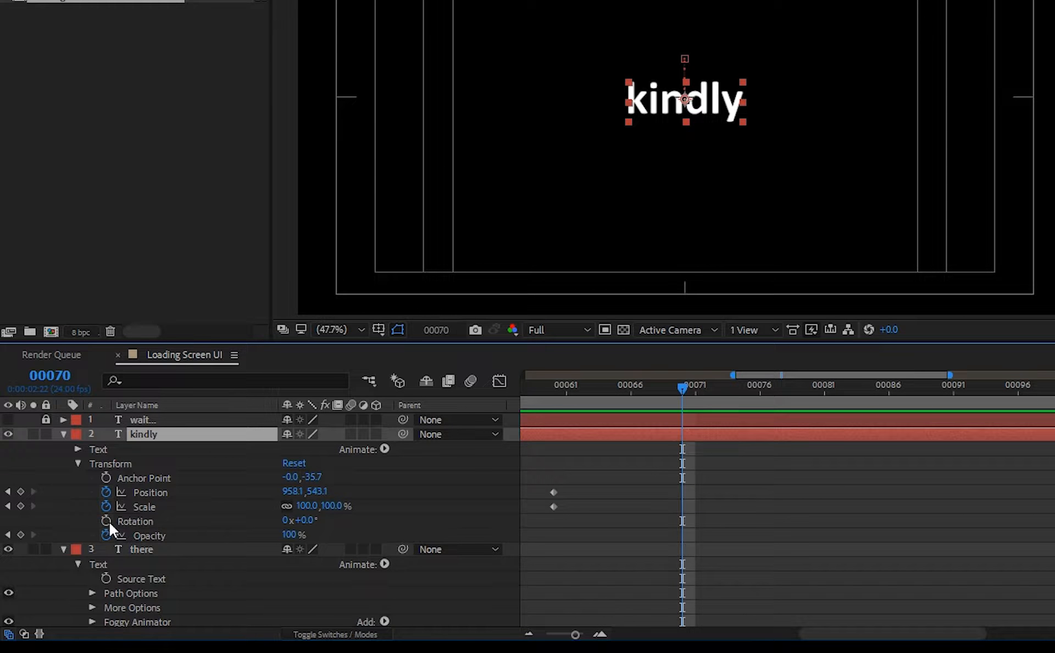
click(20, 535)
click(567, 391)
drag(567, 393, 559, 397)
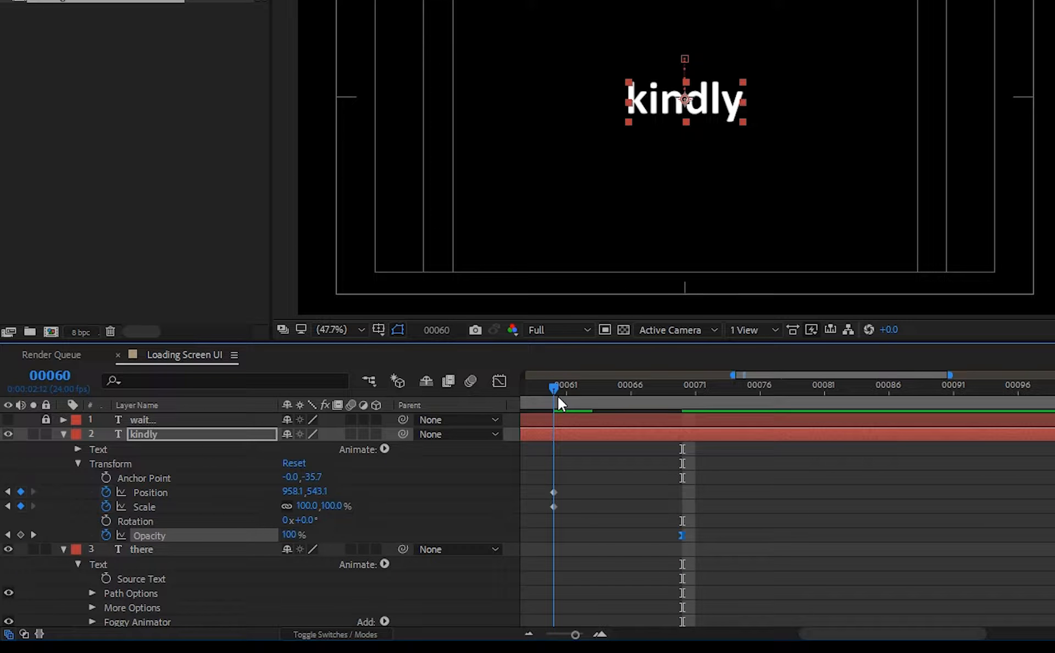
Set the kindly layer's Opacity keyframe at frame 70 to 0%
click(33, 535)
click(290, 534)
text(0)
key(Return)
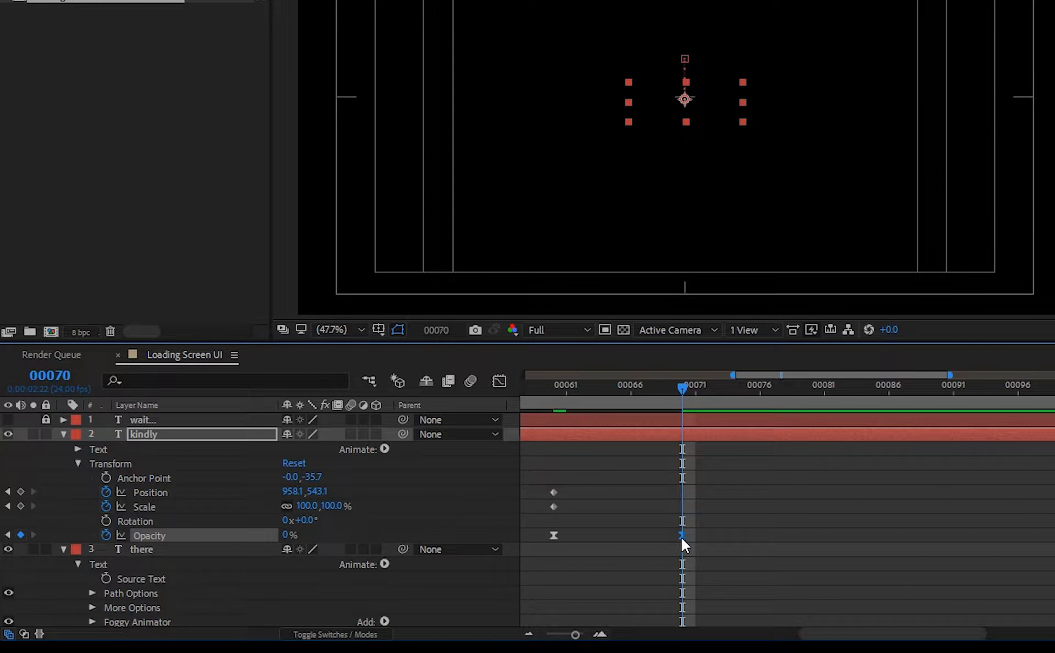
Convert the kindly layer's Opacity keyframes at frames 60 and 70 to linear and apply Easy Ease to the one at frame 60
ctrl+click(555, 535)
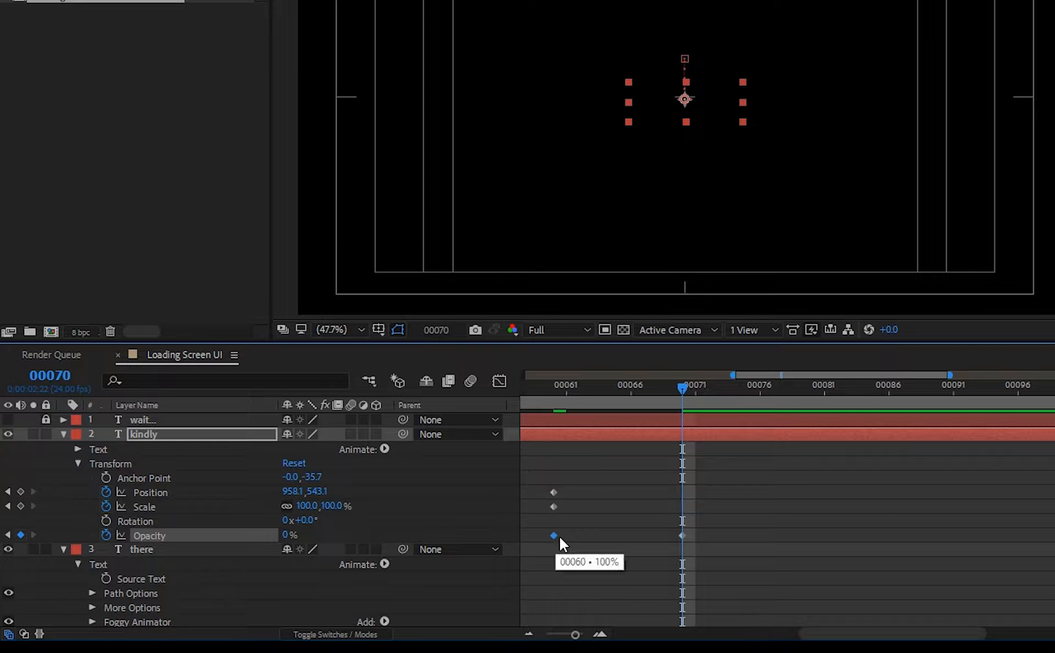
click(576, 466)
click(549, 388)
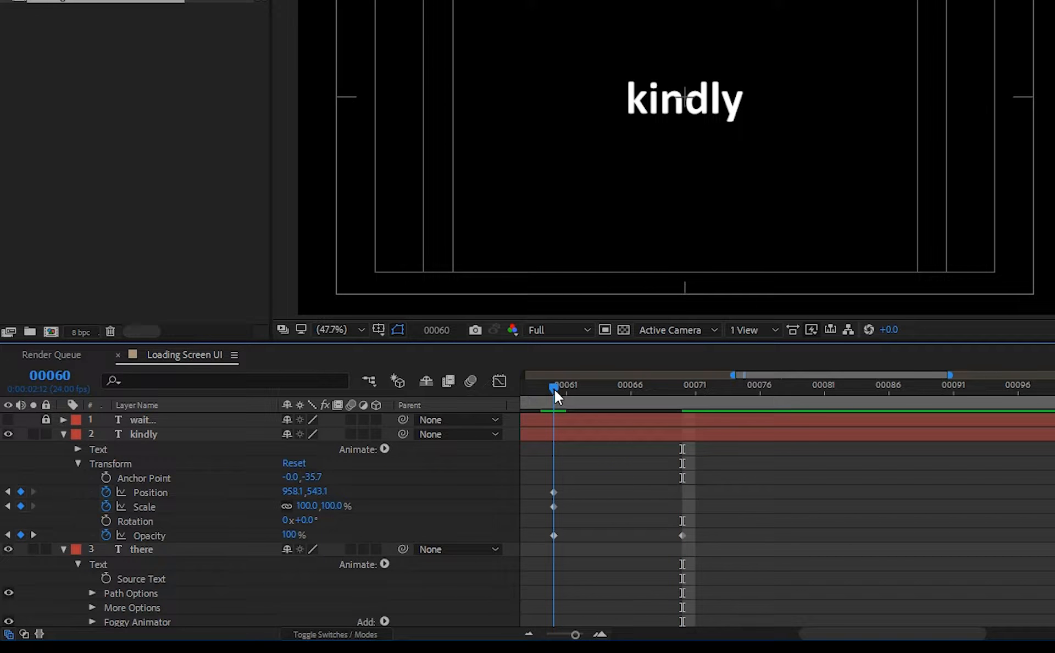
right_click(552, 534)
mouse_move(628, 525)
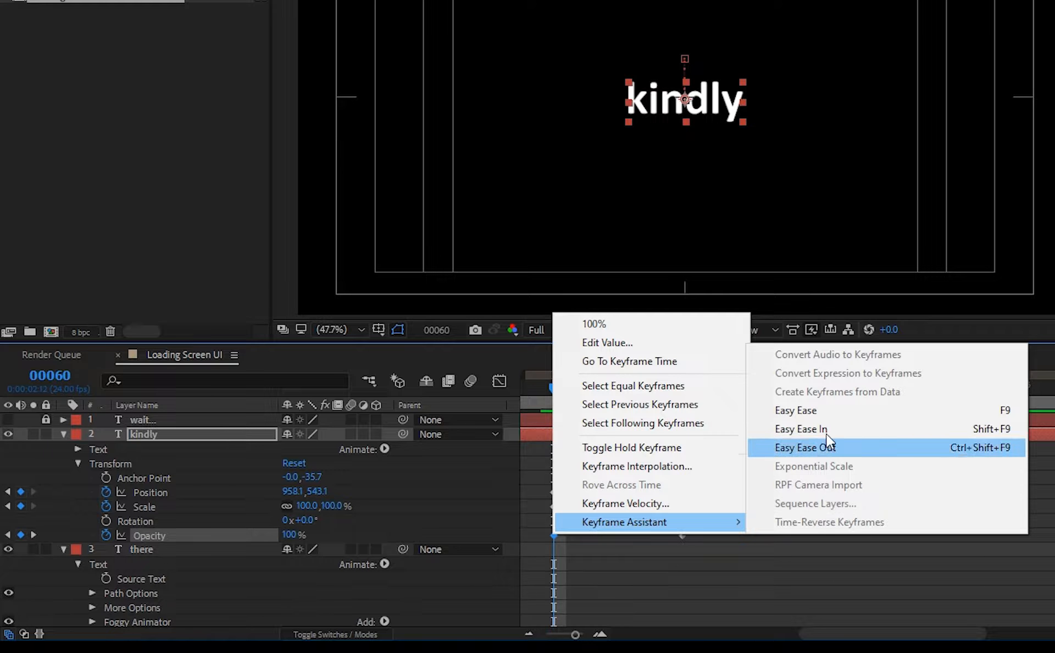
click(797, 409)
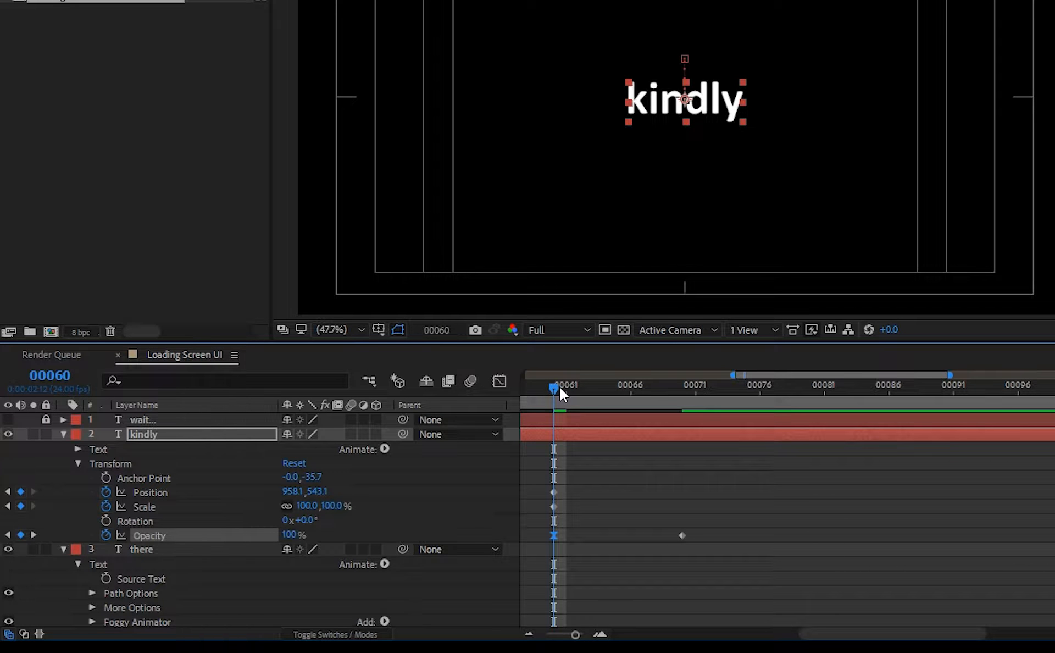
Trim the end of the kindly layer to frame 70
drag(559, 387, 684, 411)
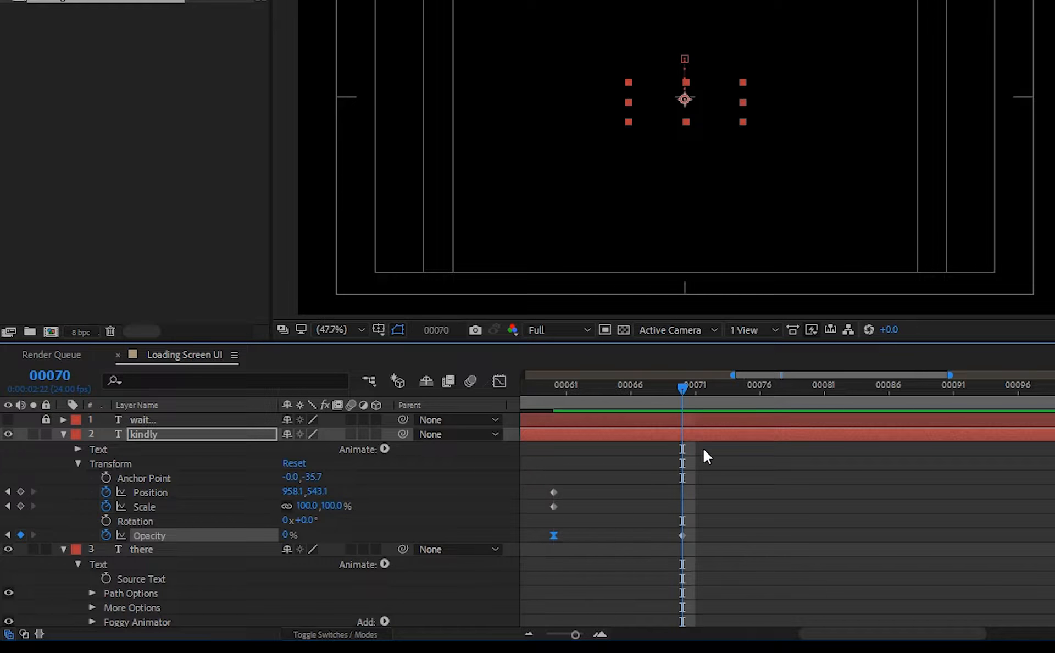
click(749, 533)
click(690, 435)
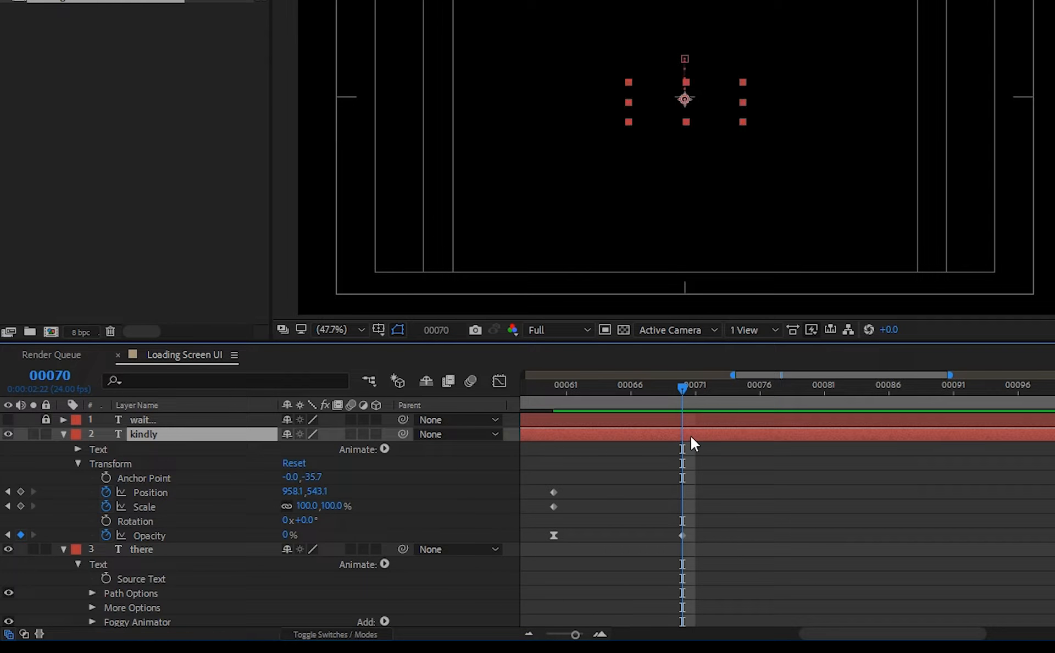
key(alt+bracketright)
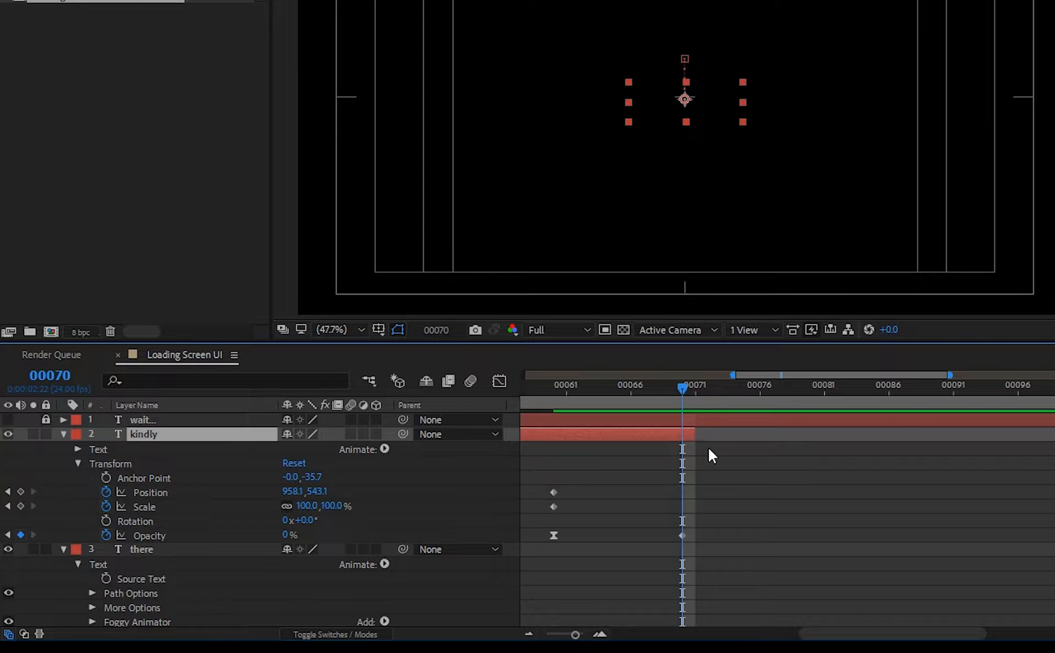
click(730, 477)
key(minus)
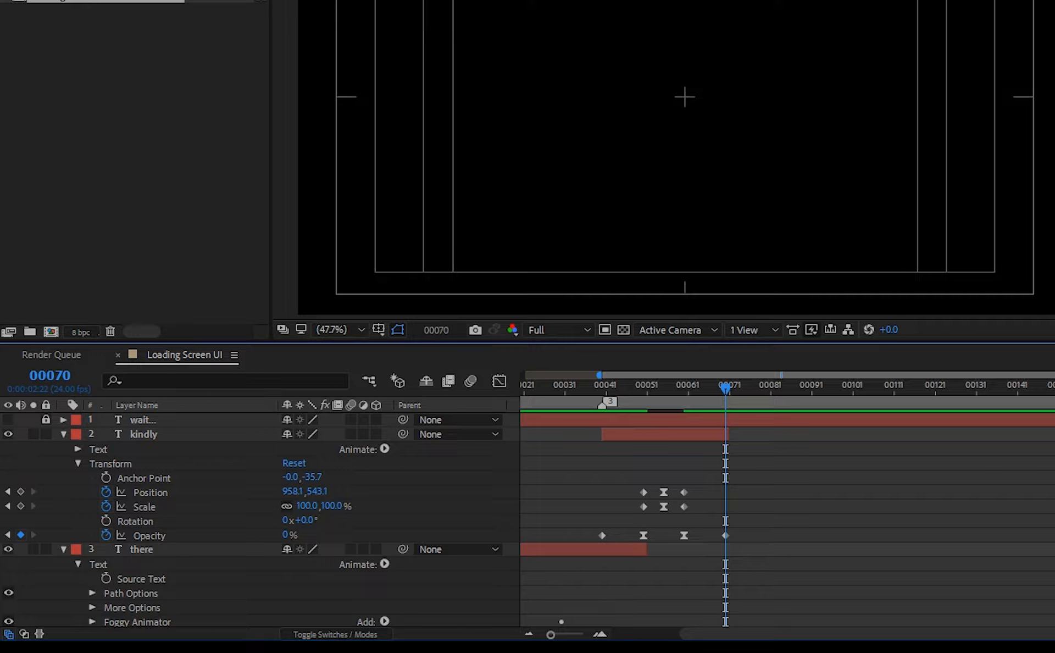
Unlock and unhide the wait... layer and trim its start to frame 70
click(46, 419)
click(9, 419)
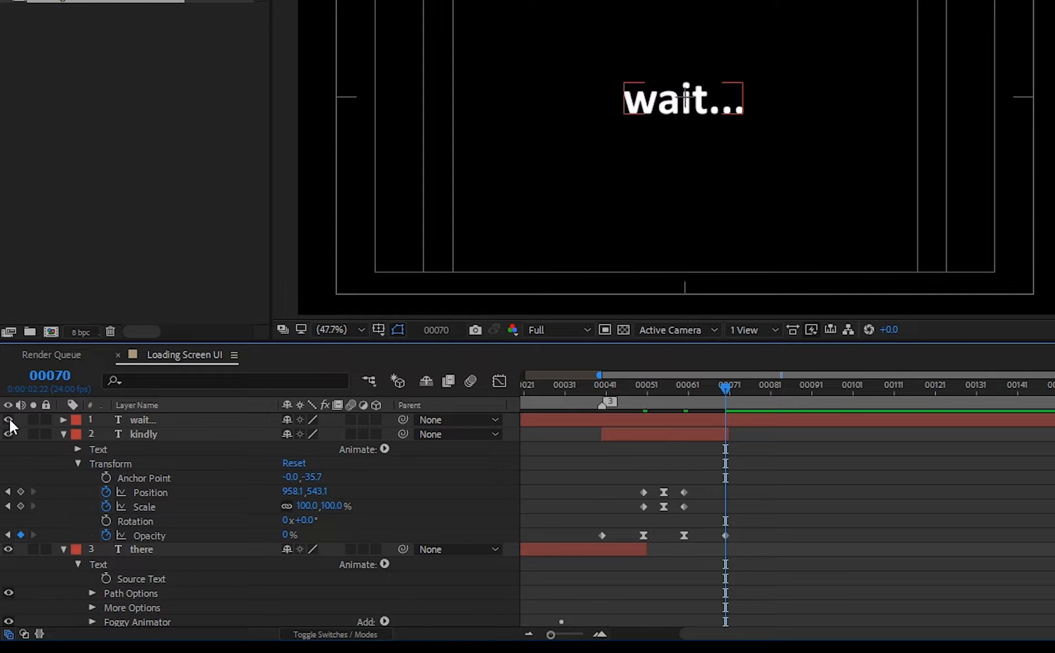
click(735, 419)
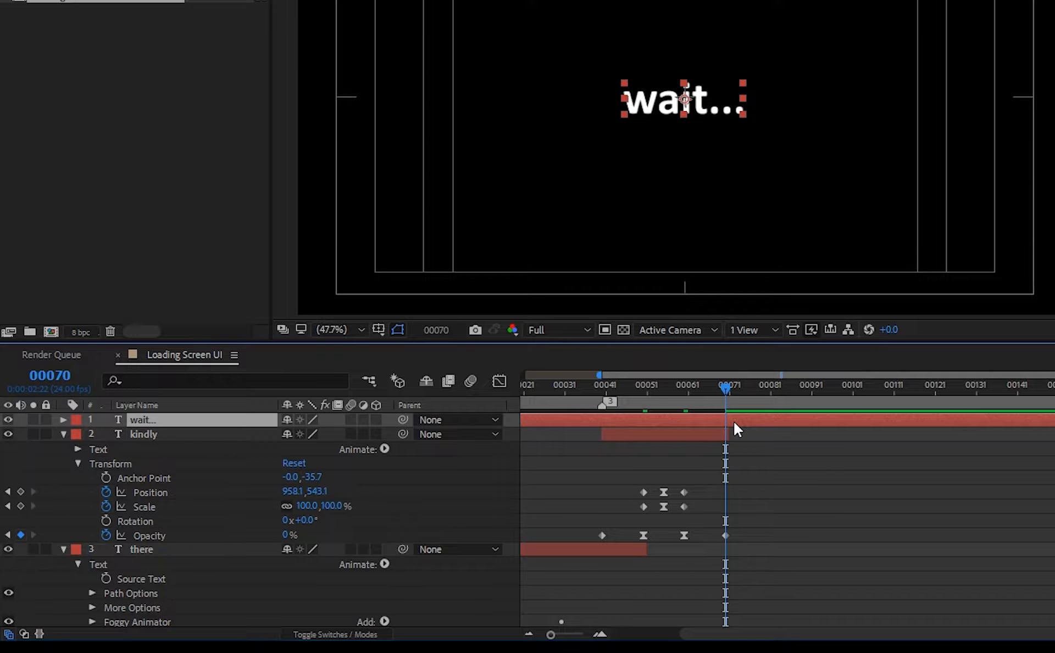
key(alt+bracketleft)
Add composition marker 4 at frame 70 and preview the animation from the start
drag(724, 391, 681, 395)
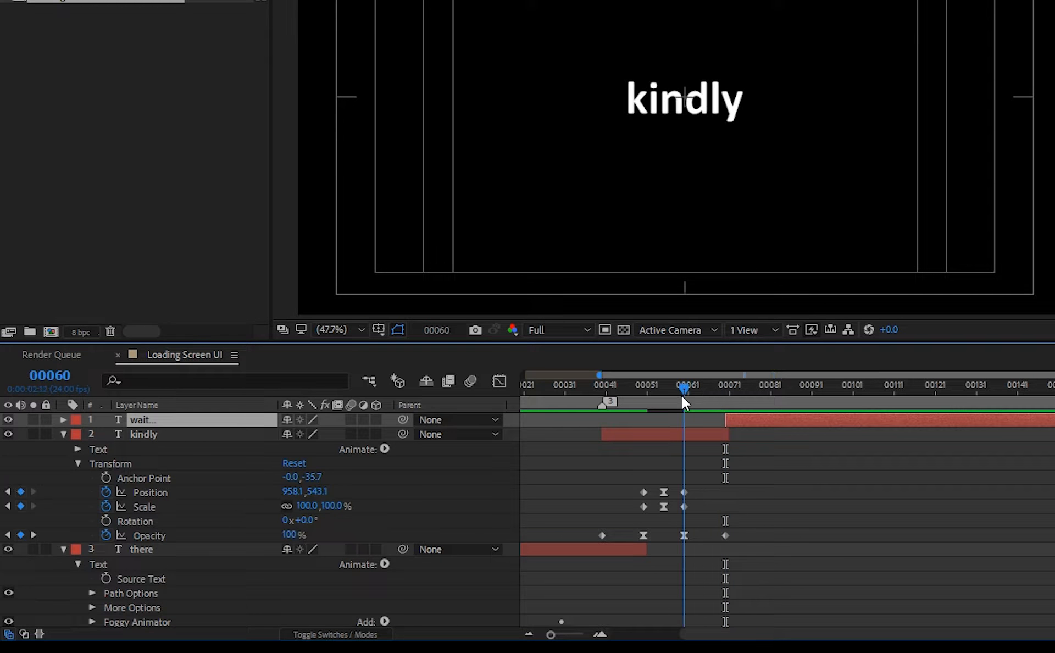
key(Home)
click(656, 468)
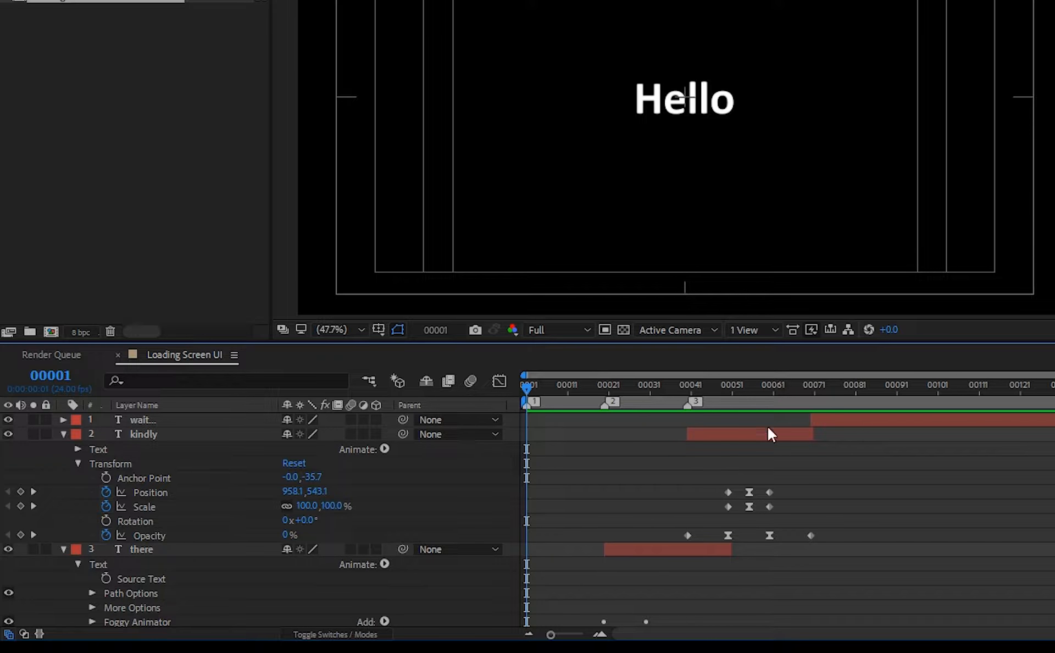
click(806, 394)
click(812, 394)
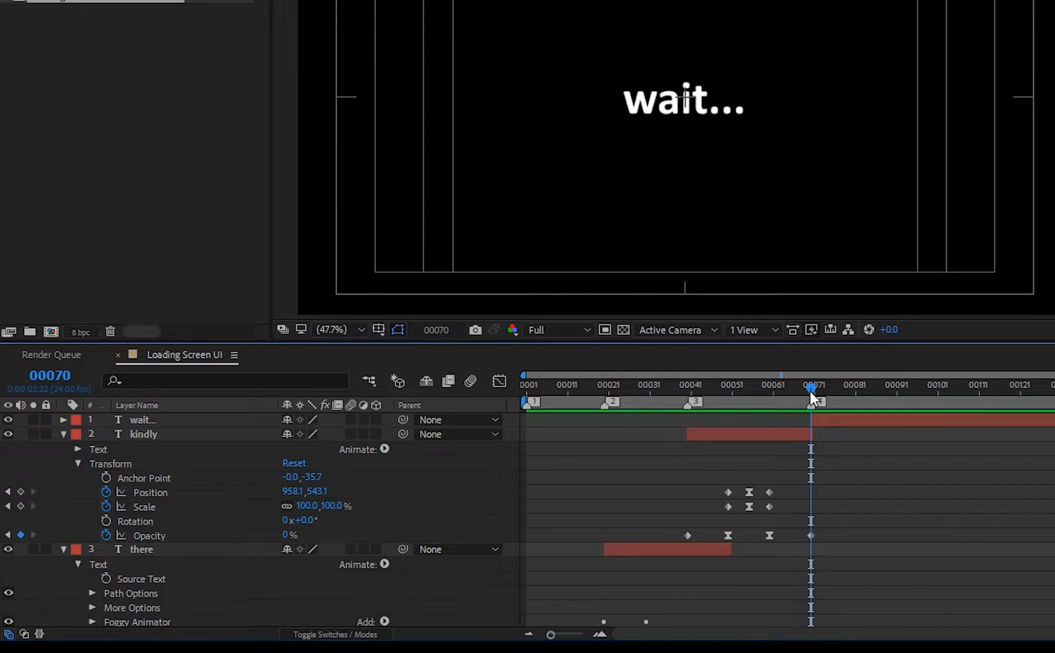
key(Home)
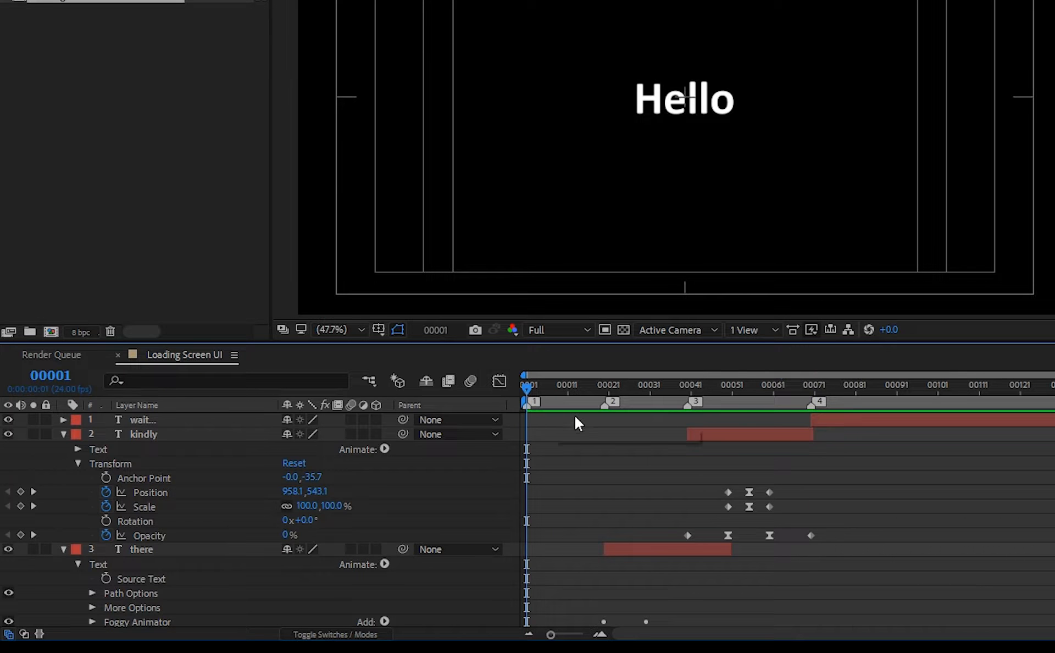
key(space)
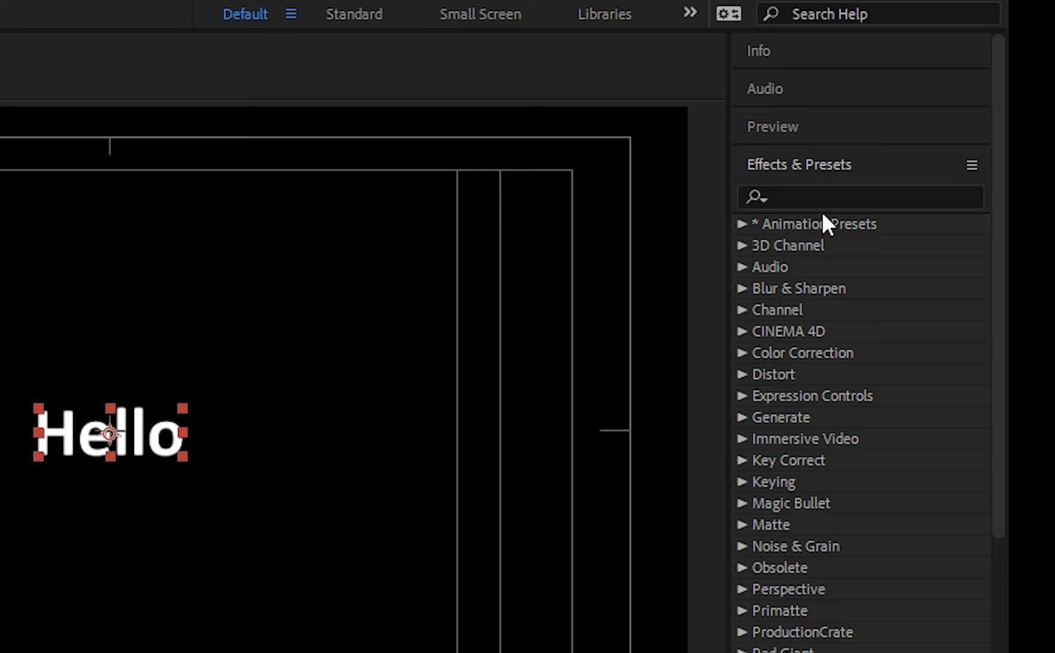
Search the effects for "fill", apply Fill to the Hello layer and keyframe its red Color at frame 1
click(821, 204)
click(821, 198)
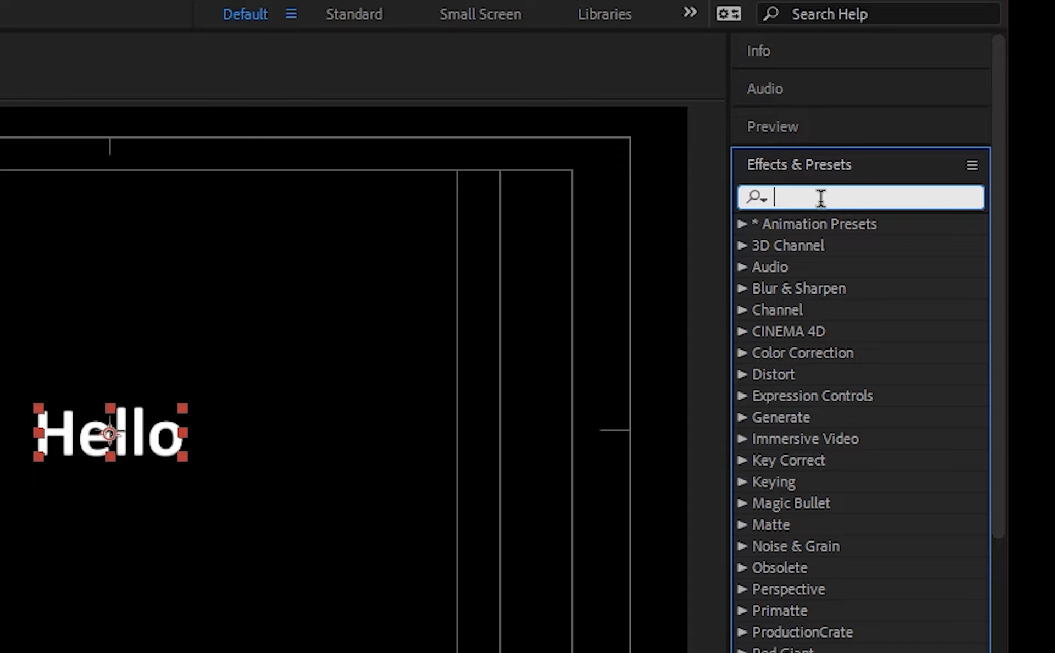
text(fill)
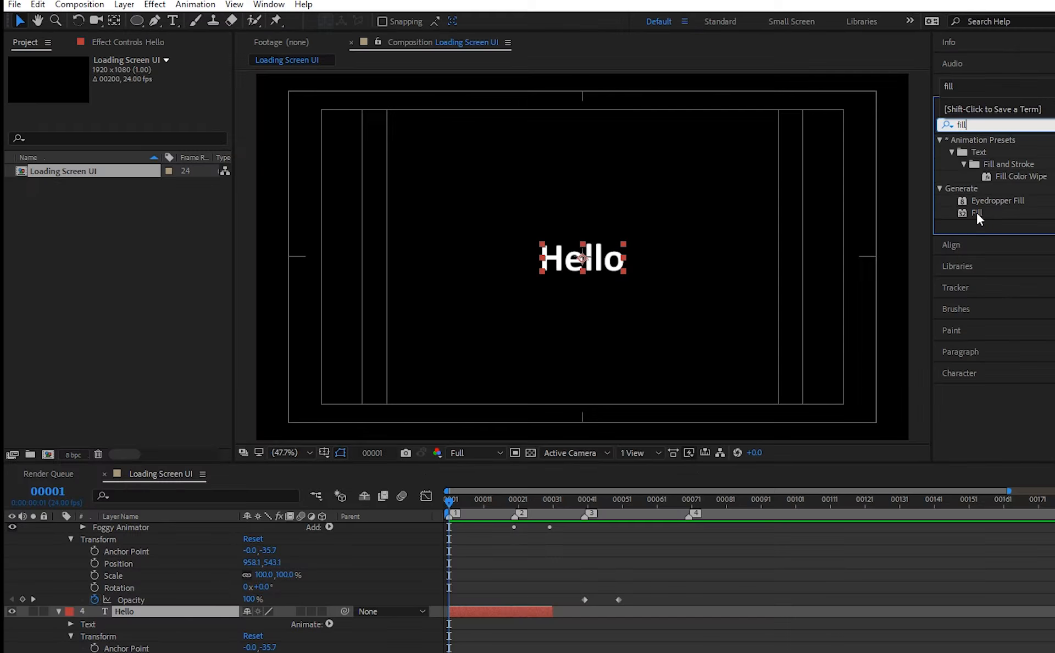
drag(807, 353, 481, 608)
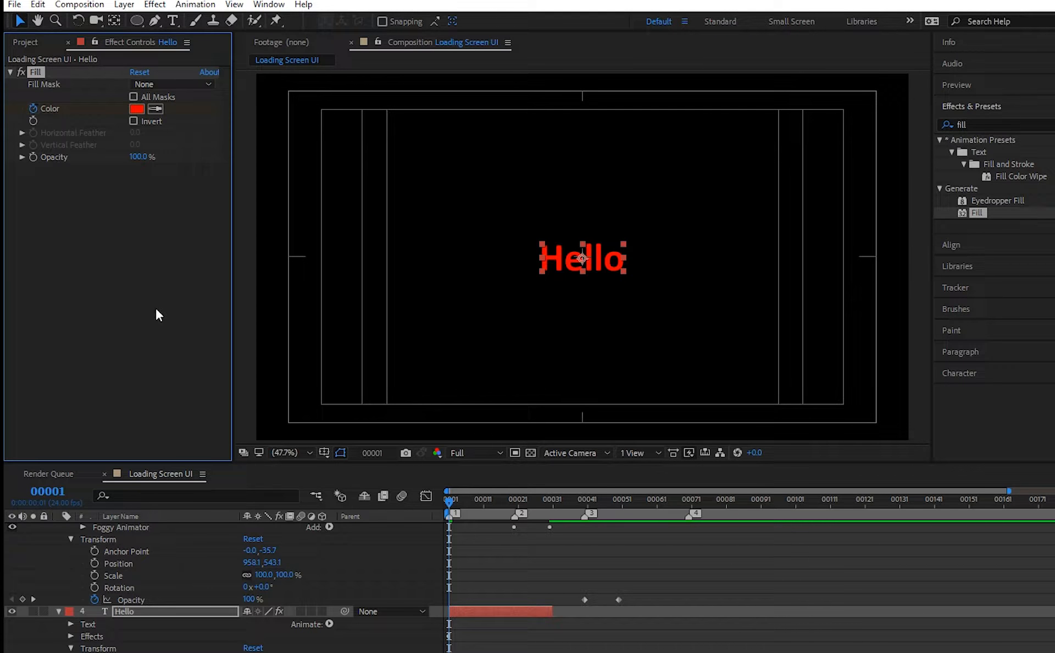
Show only the keyframed properties of the Hello layer in the timeline
click(122, 610)
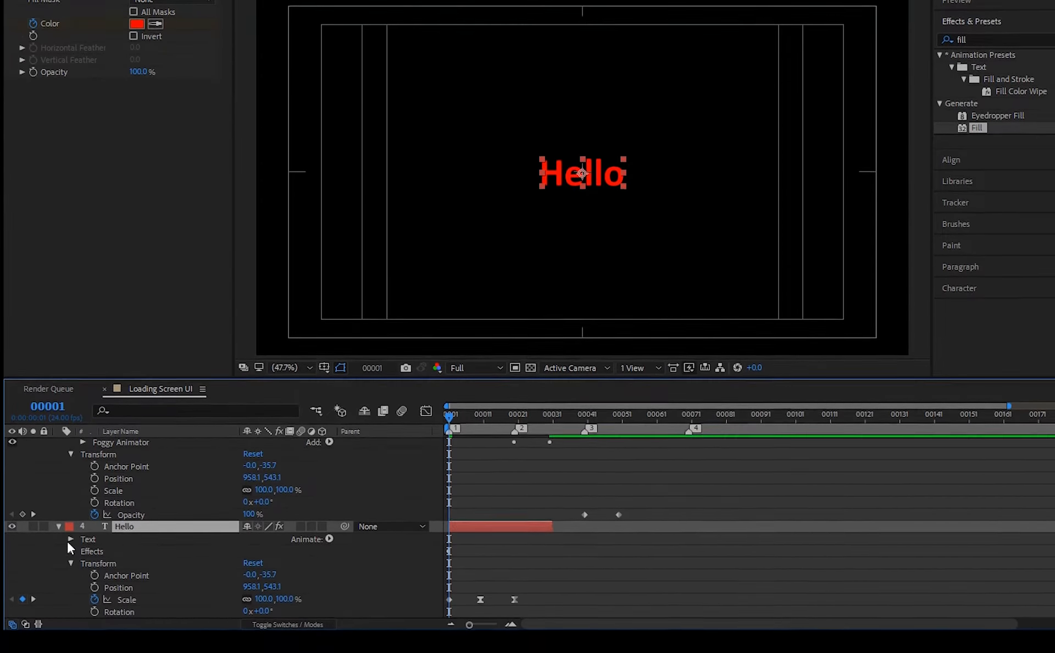
click(58, 489)
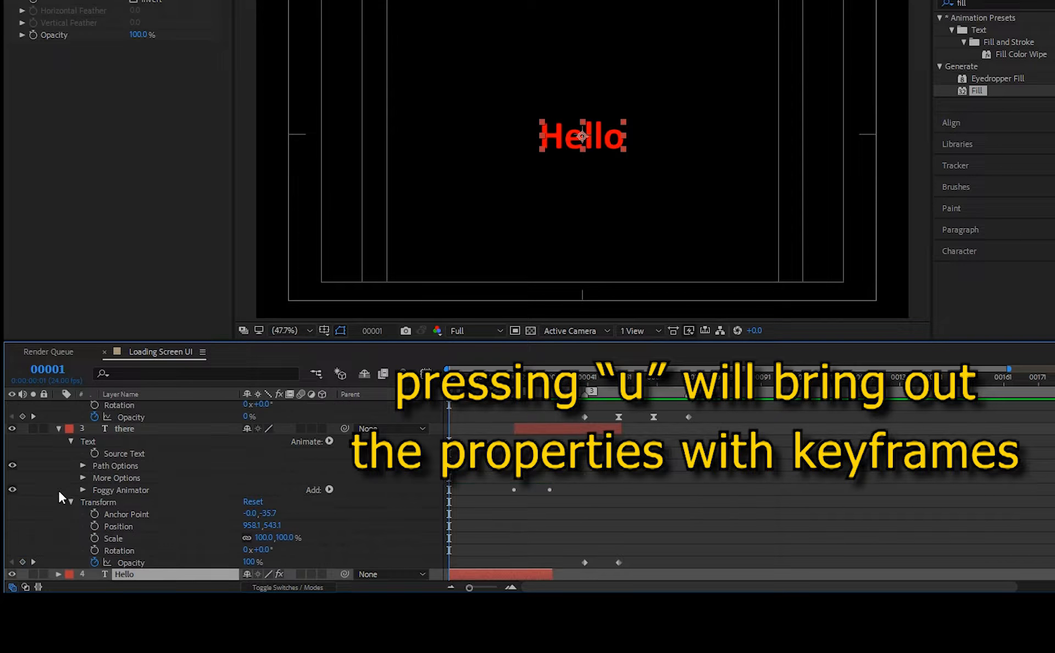
key(u)
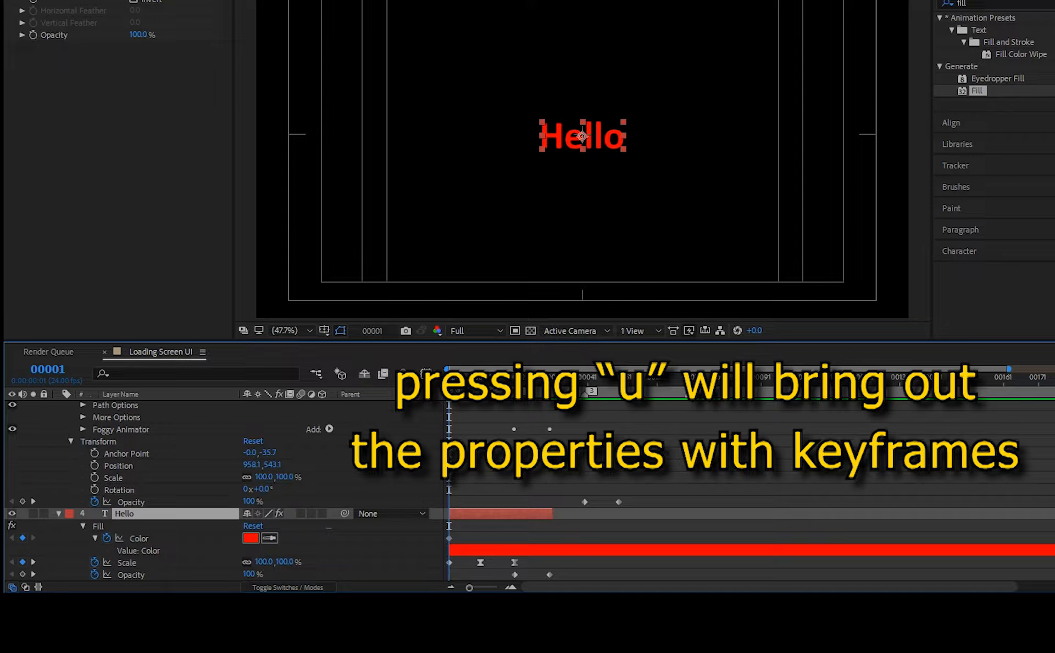
Add a Fill Color keyframe to the Hello layer at frame 10 and set it to yellow FFEA00
drag(448, 377, 481, 379)
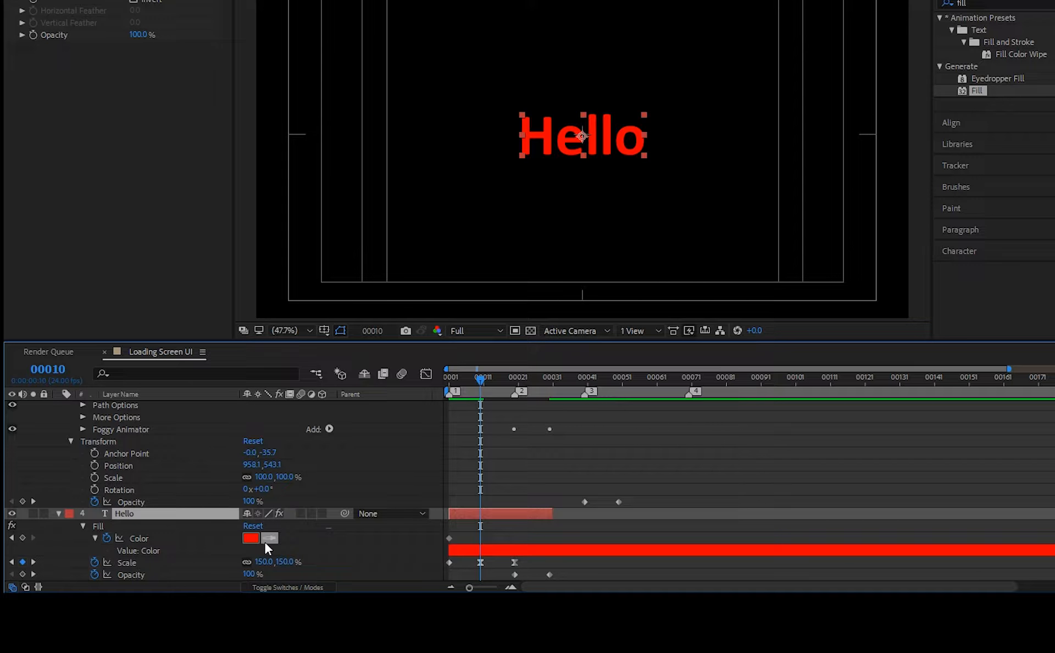
click(22, 537)
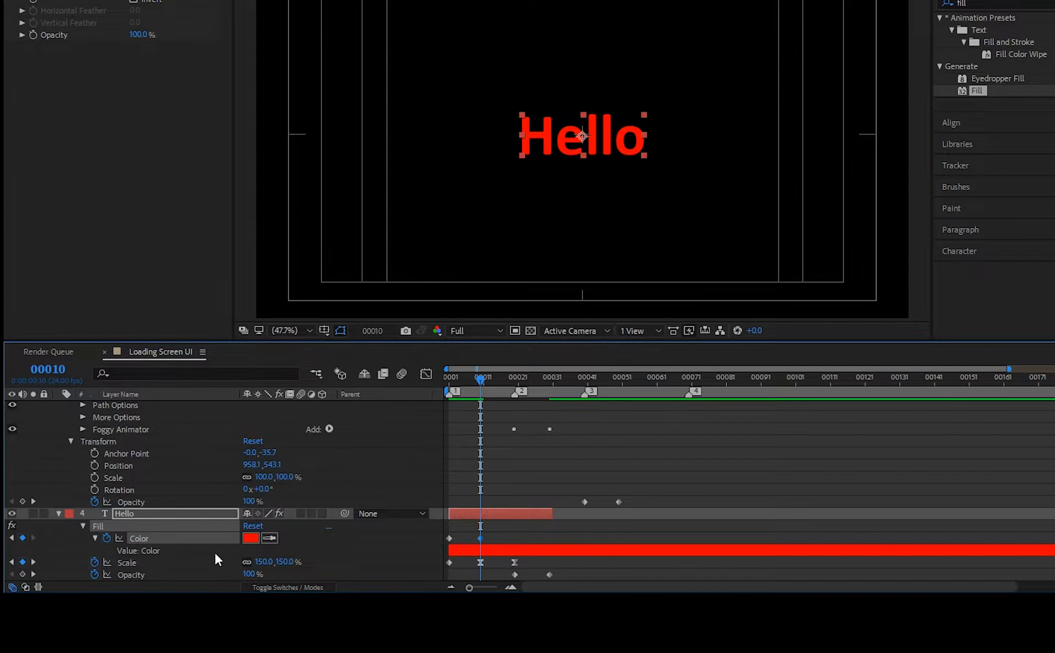
click(251, 538)
mouse_move(618, 216)
mouse_down()
mouse_move(577, 193)
mouse_move(666, 193)
mouse_move(749, 282)
mouse_up()
drag(779, 360, 782, 341)
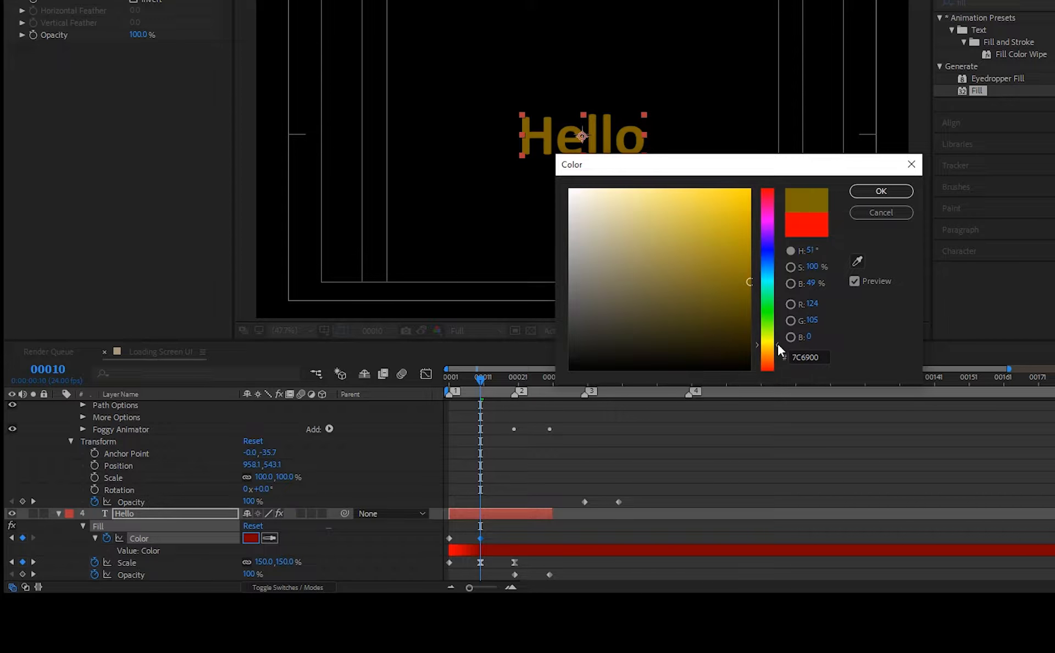
drag(735, 236, 774, 170)
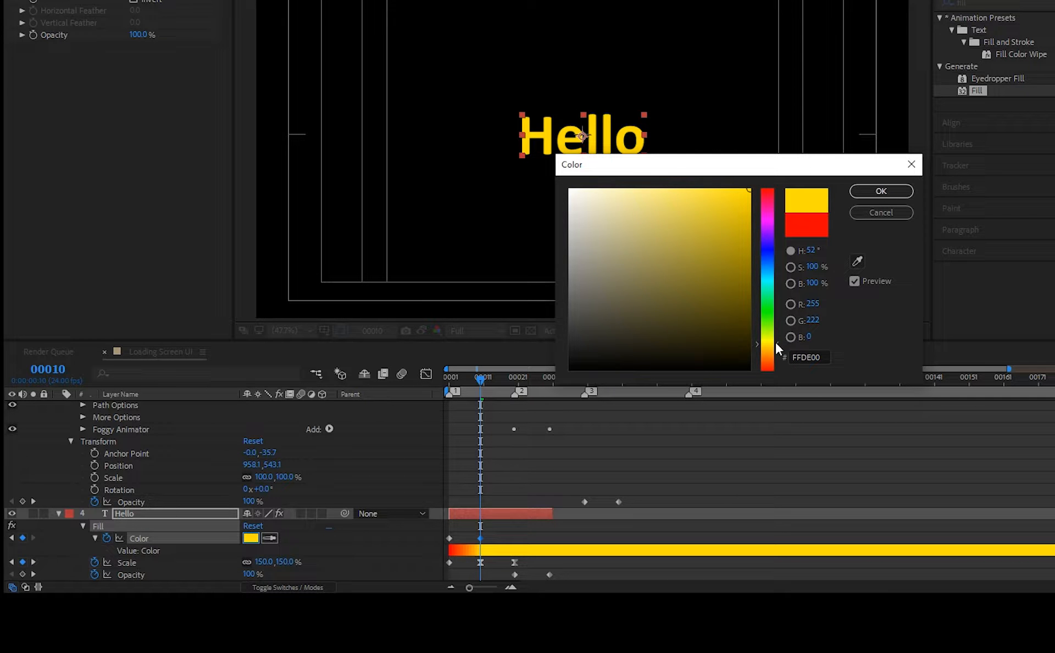
drag(776, 343, 776, 342)
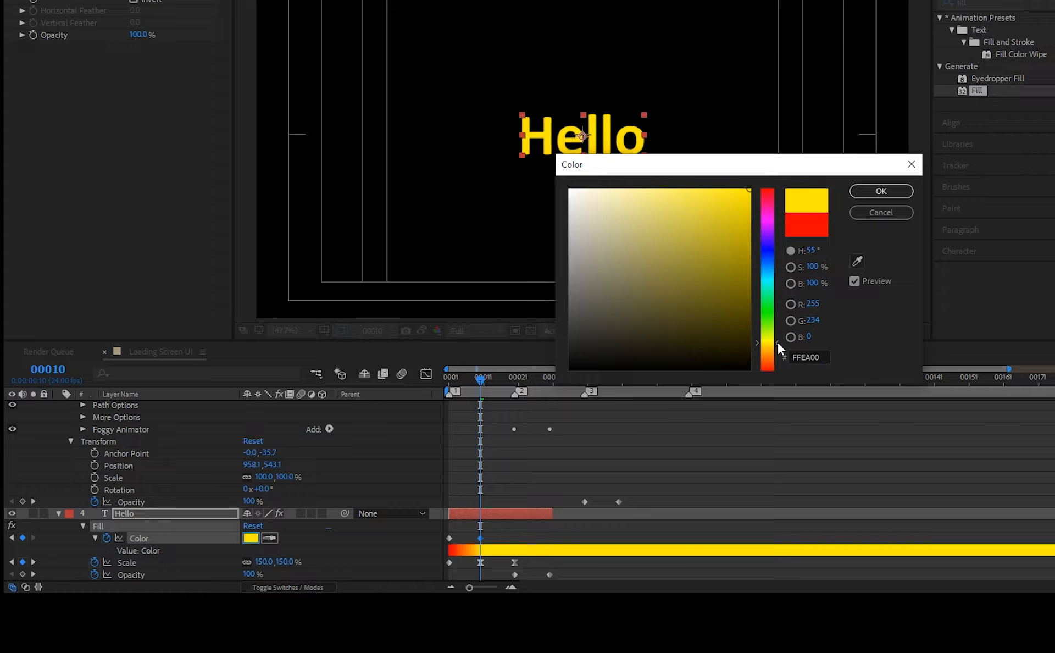
click(868, 191)
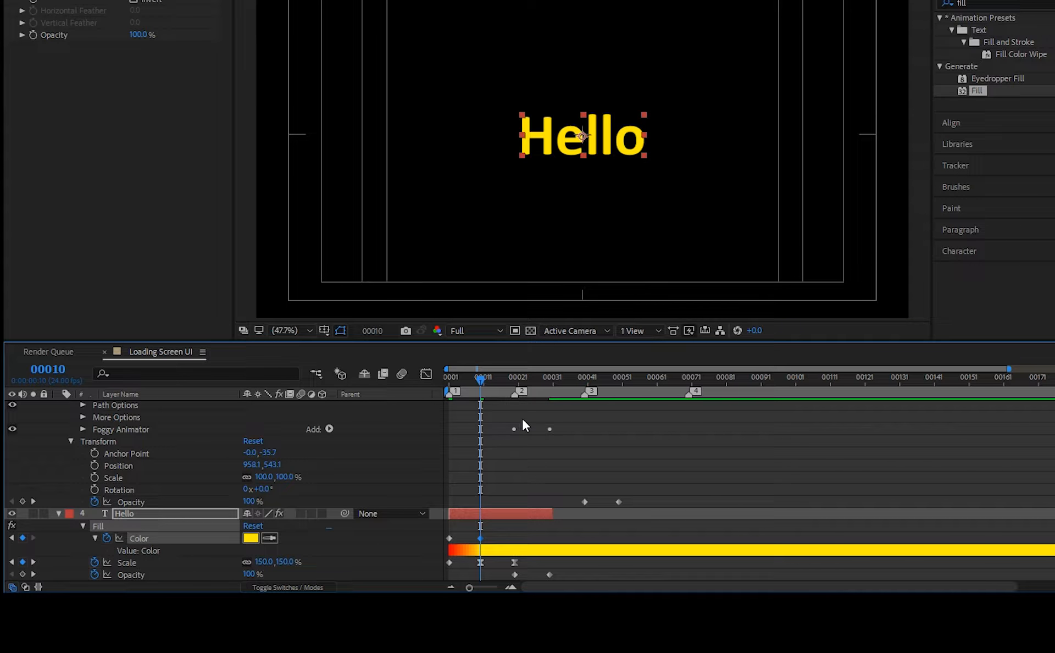
Set the Hello layer's Fill Color to green 4EFF00 at frame 20
drag(481, 381, 510, 389)
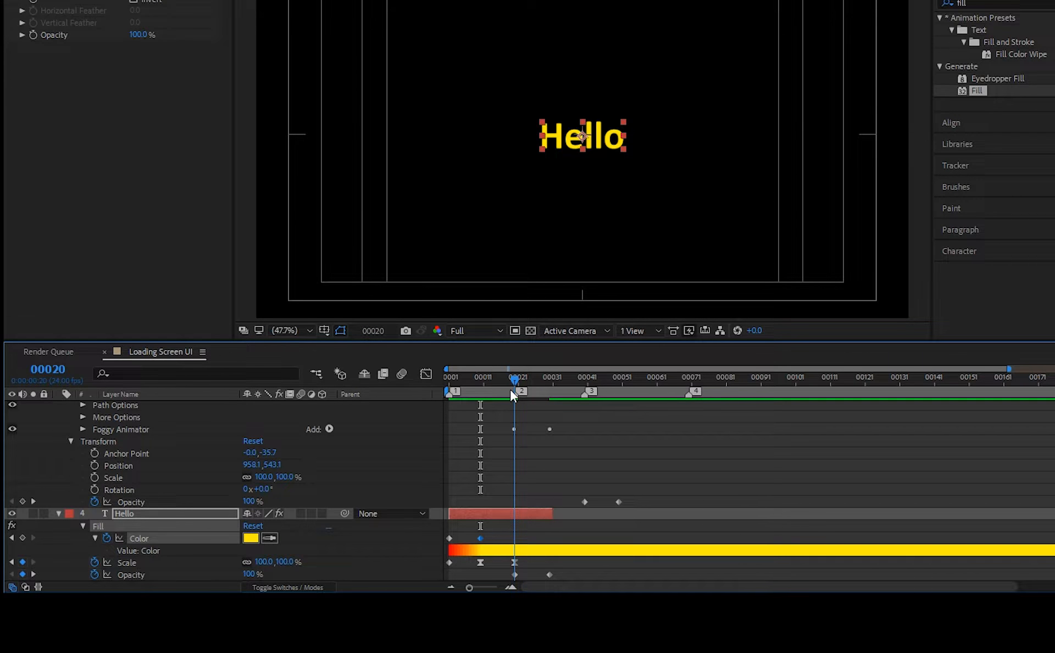
click(251, 537)
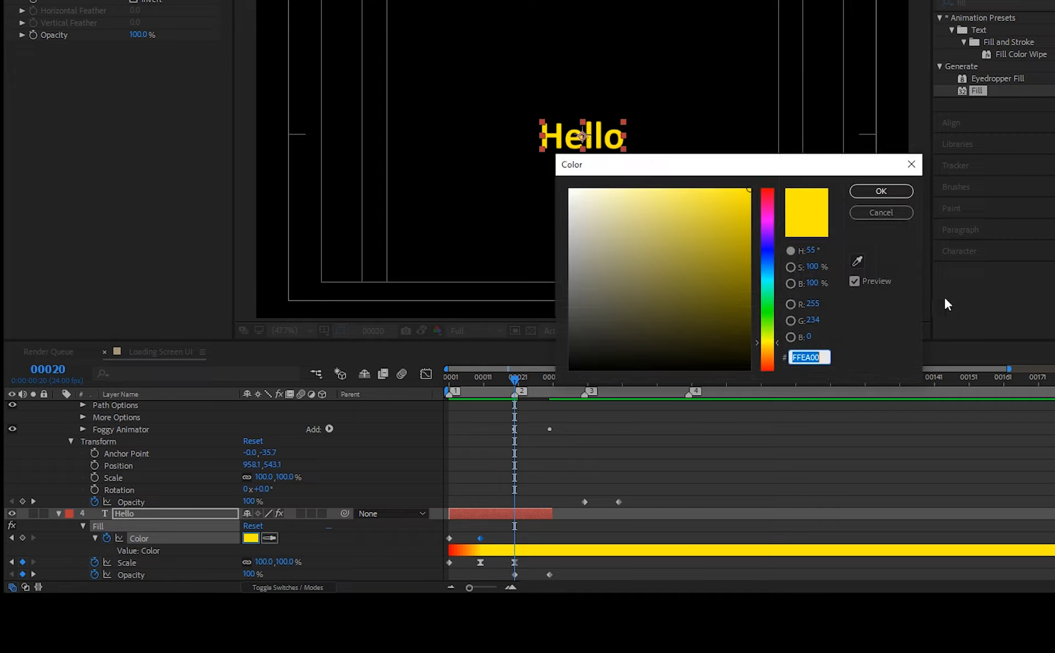
drag(778, 345, 779, 318)
click(874, 191)
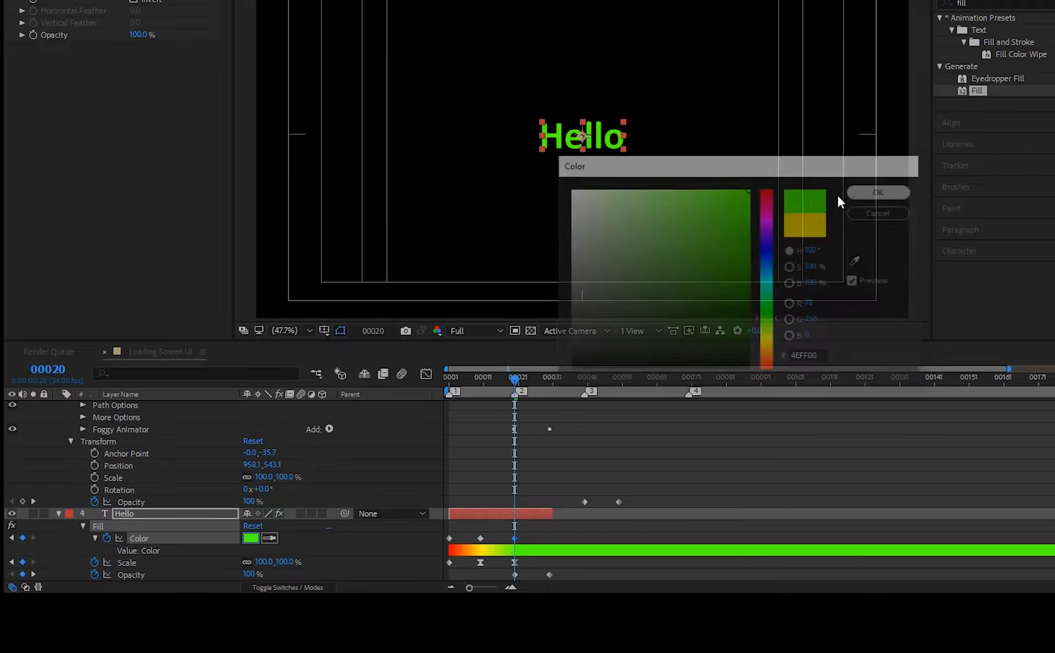
Preview the Hello text's color animation from frame 1 and scrub to frame 26 to check the transition into there
drag(504, 378, 444, 386)
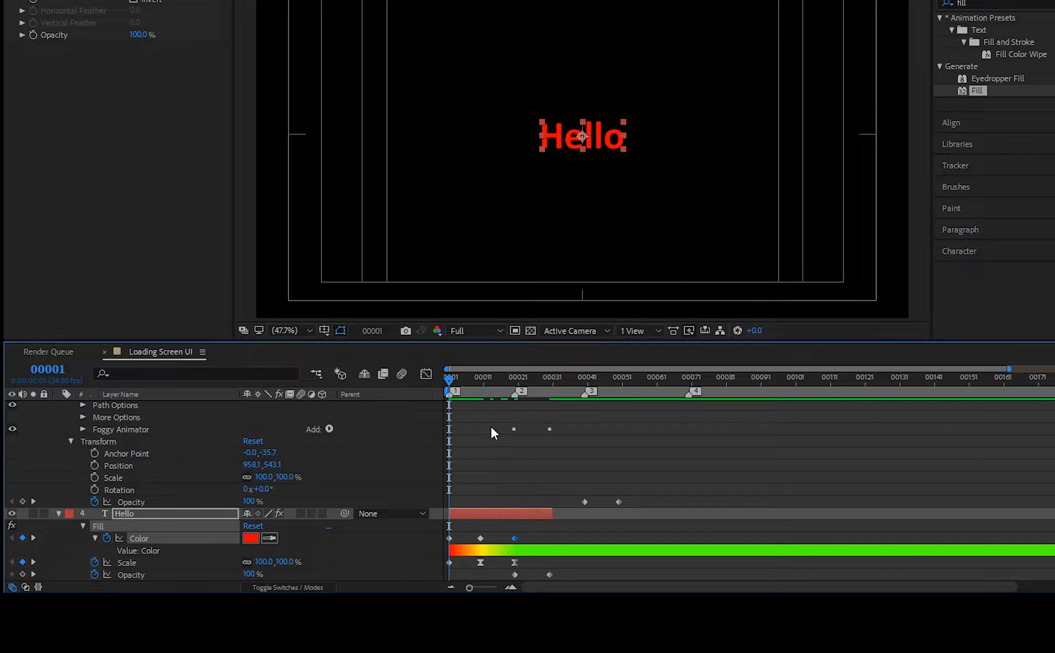
click(500, 439)
key(space)
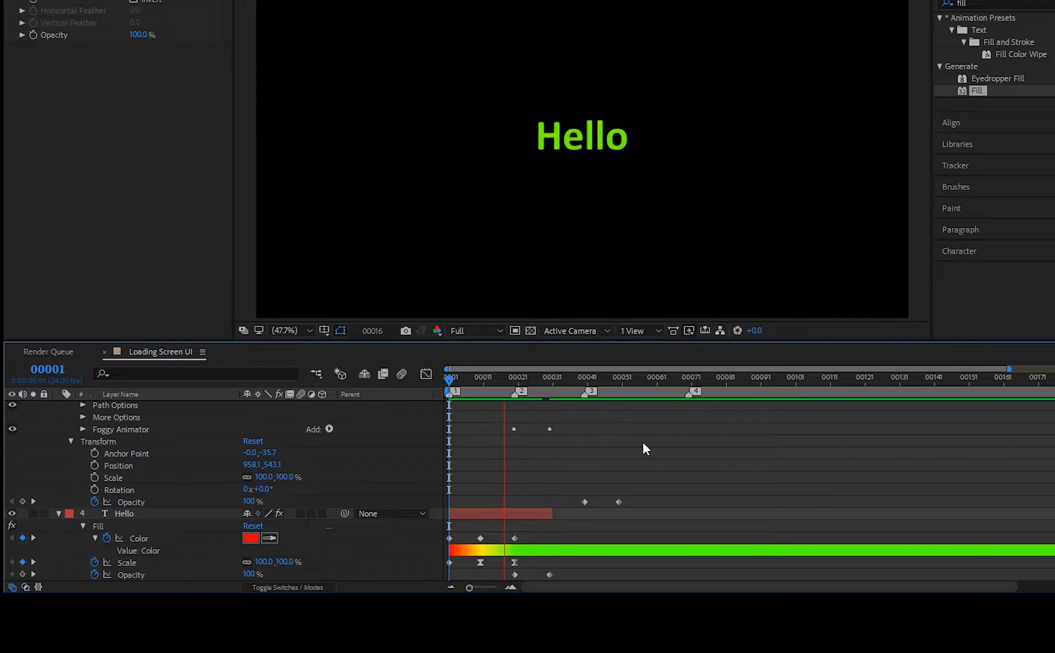
drag(461, 387, 535, 402)
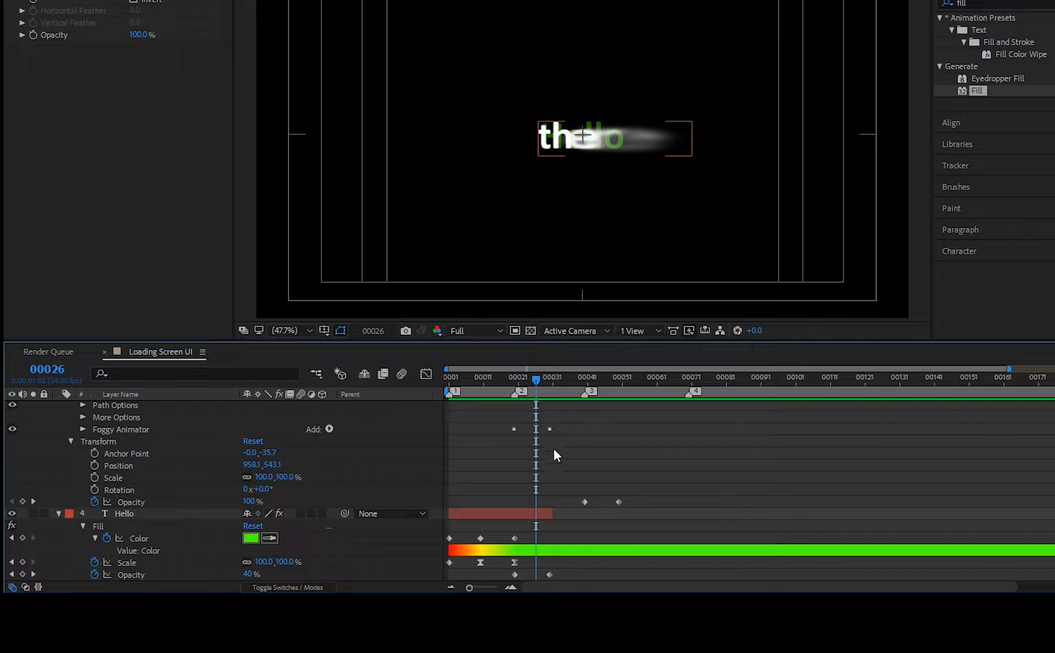
Apply the Fill effect to the there layer with the current time at frame 20
scroll(553, 476, up, 3)
drag(522, 385, 514, 391)
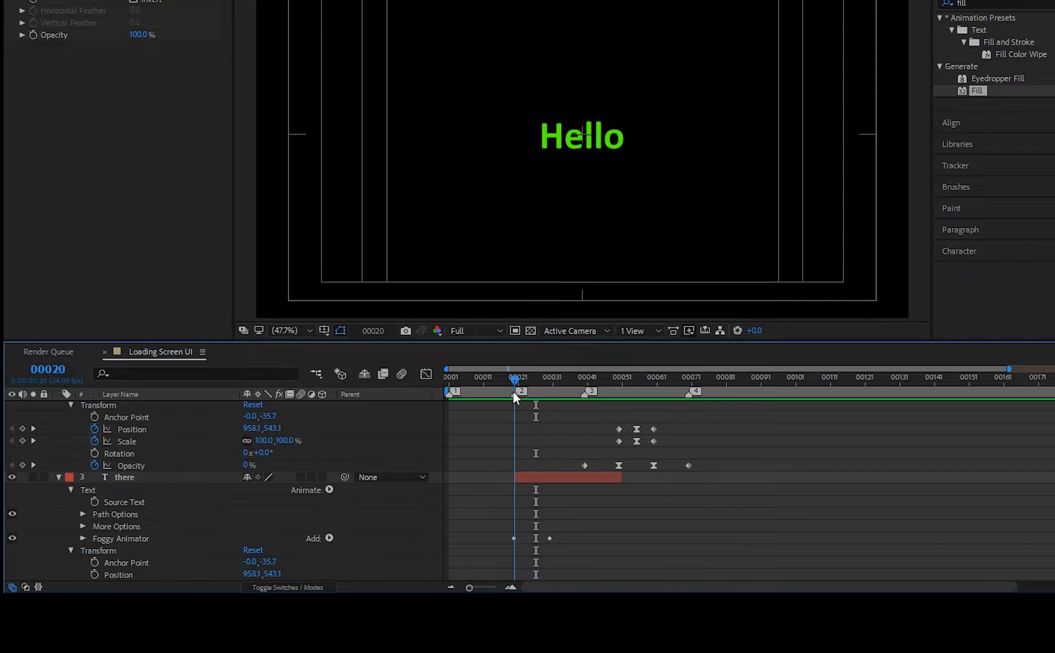
click(538, 477)
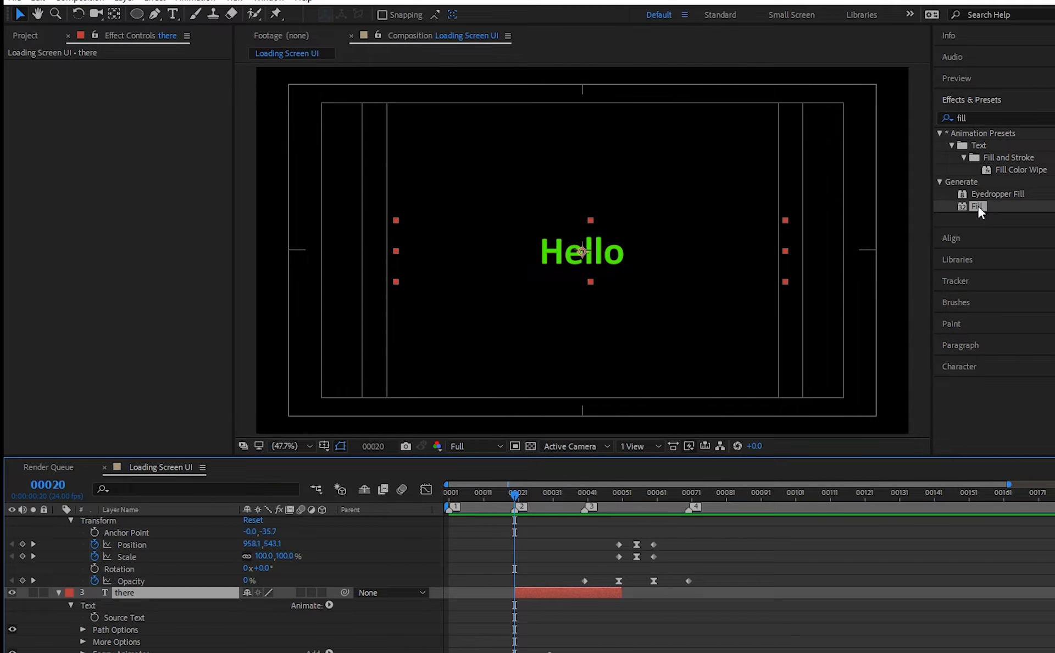
drag(979, 189, 199, 335)
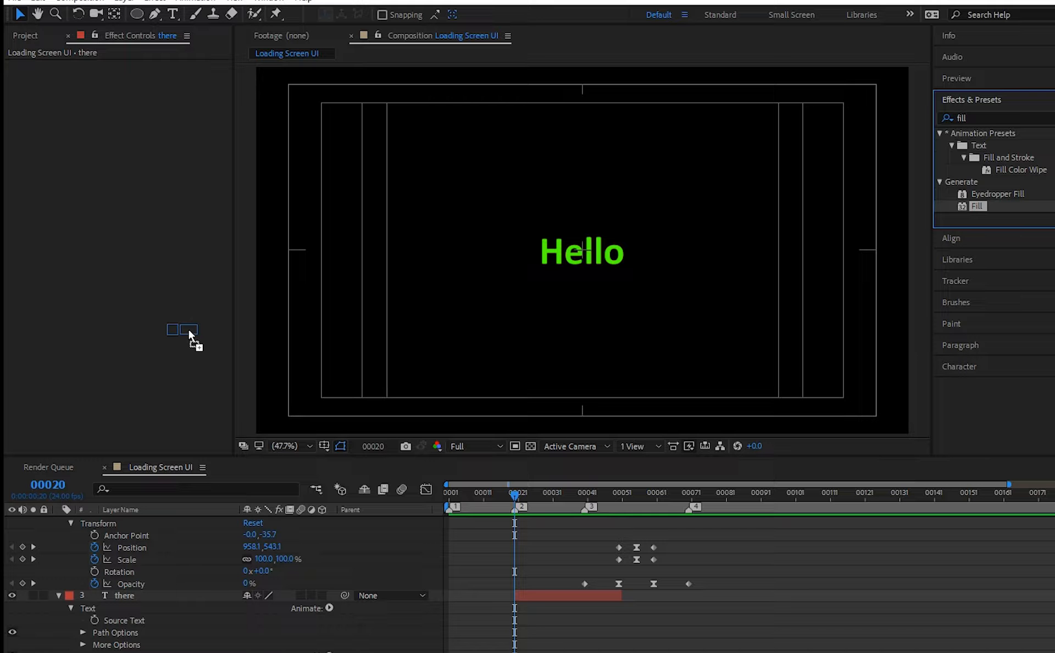
drag(188, 329, 187, 328)
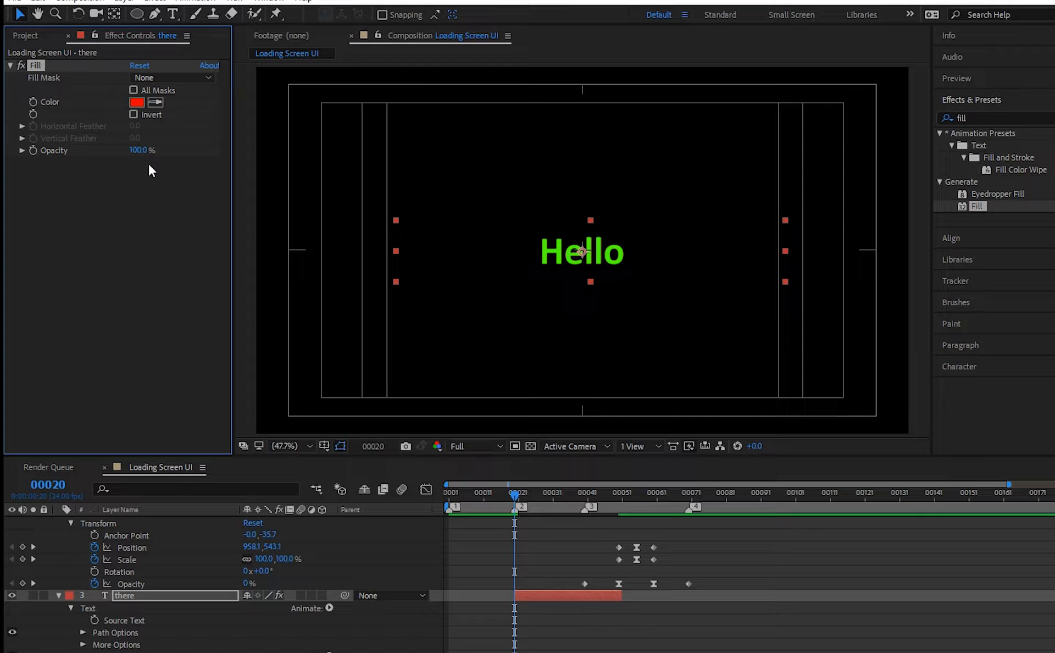
Keyframe the there layer's Fill Color at frame 20, sampling green 4EFF00 from the Hello text
click(33, 103)
click(138, 101)
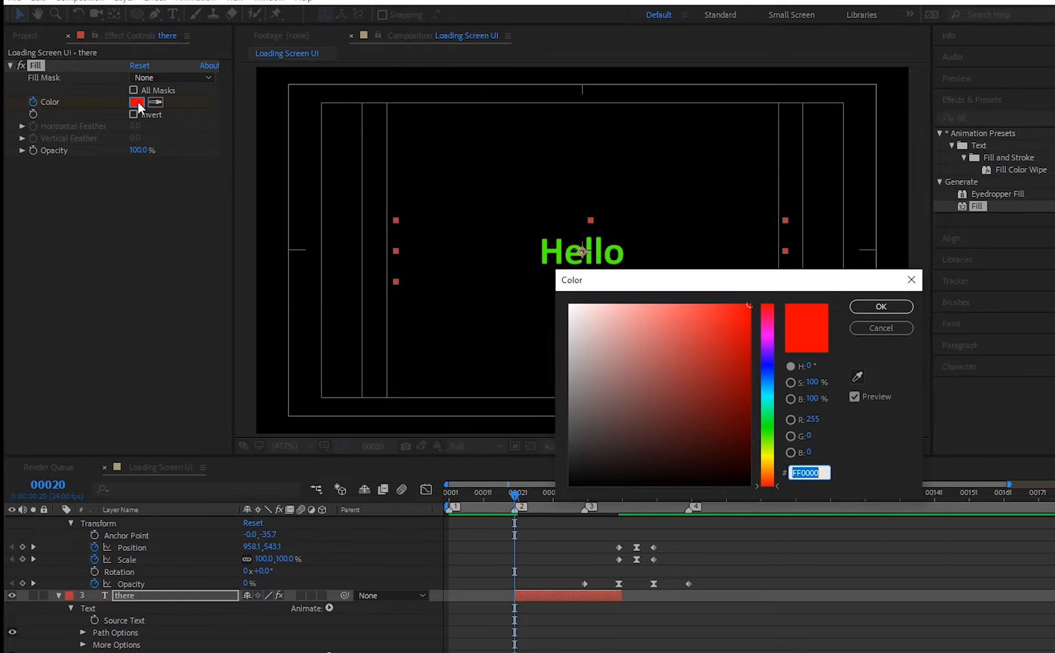
click(857, 377)
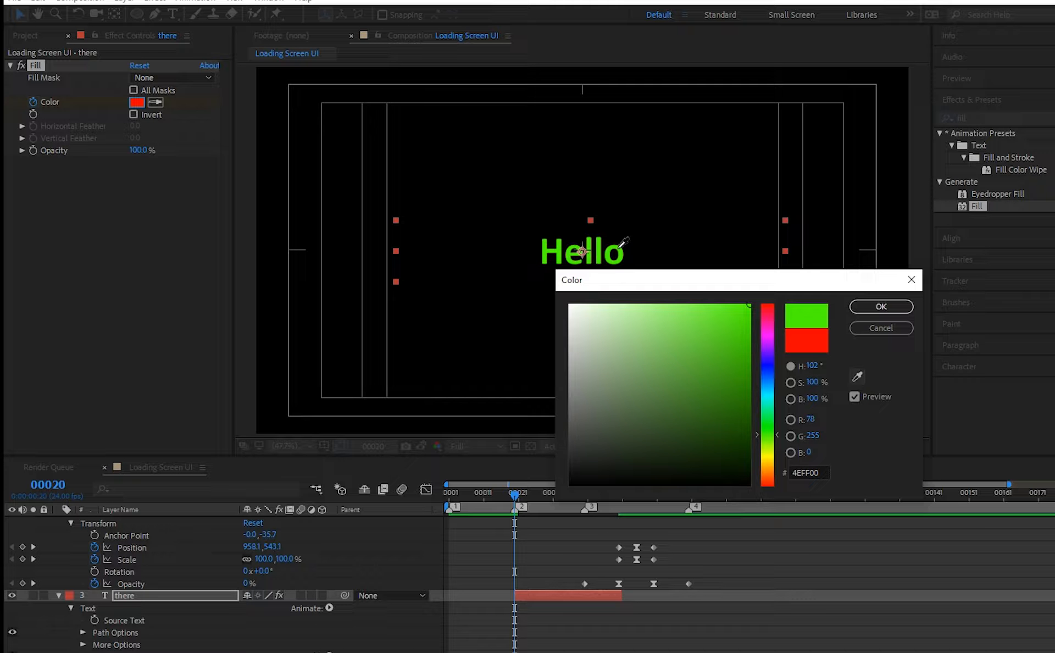
click(619, 246)
click(880, 306)
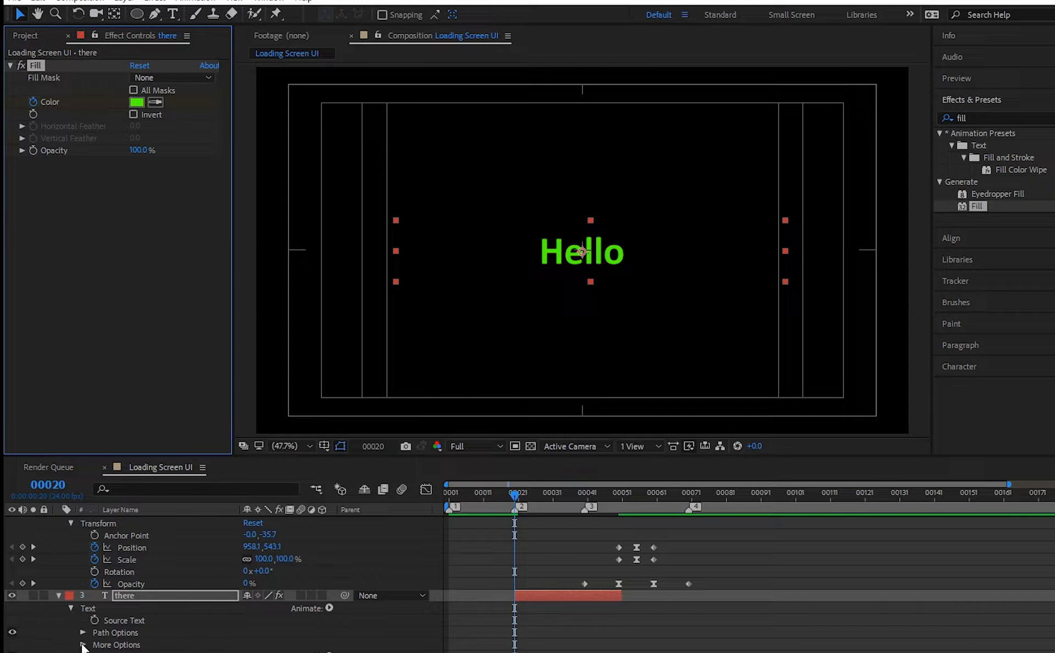
Show only the keyframed properties of the there layer and collapse the Hello layer
scroll(220, 582, down, 3)
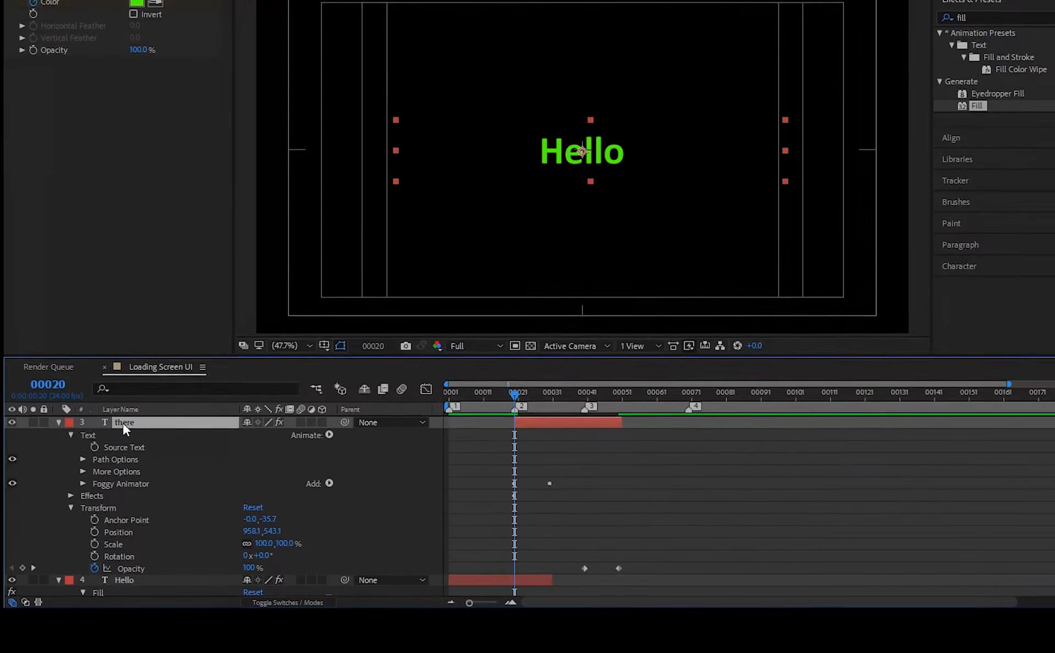
key(u)
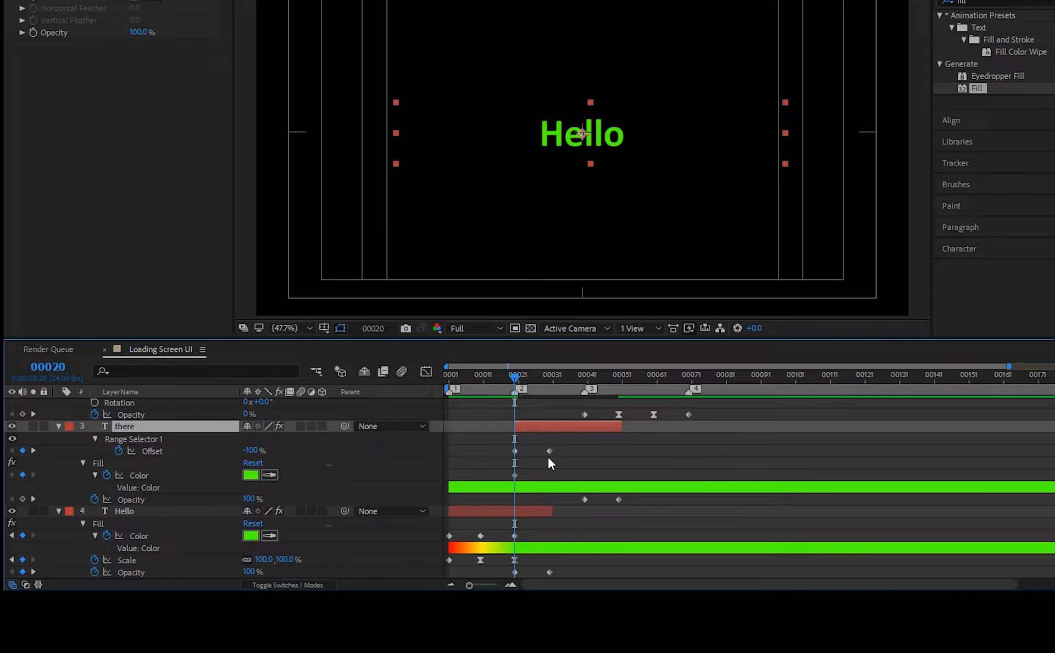
click(57, 510)
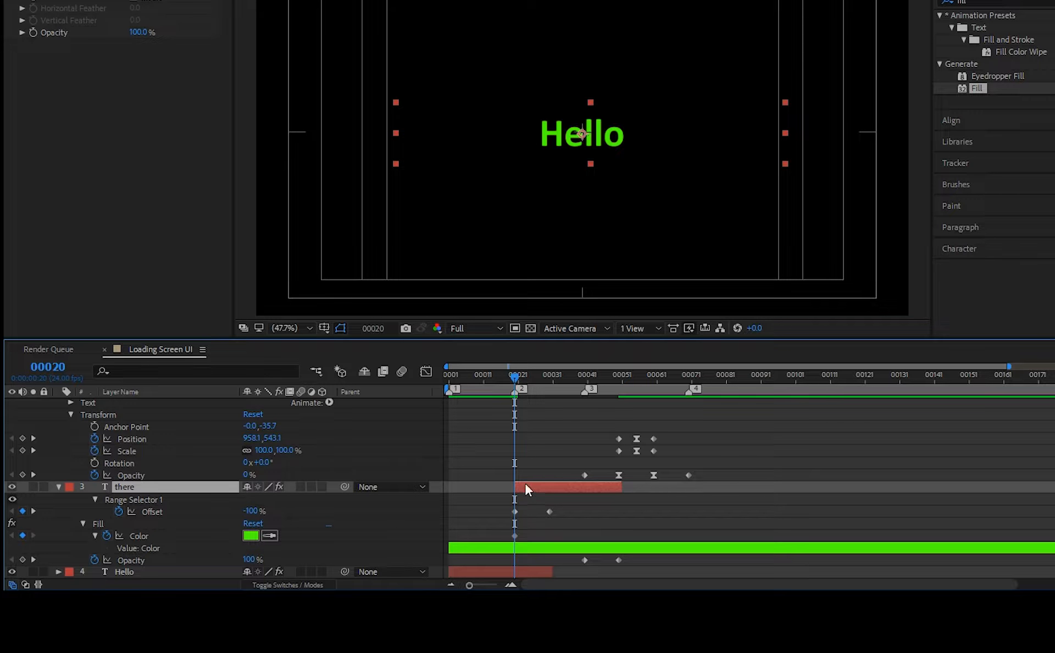
Keyframe the there layer's Fill Color as white FFFFFF at frame 30
drag(515, 379, 550, 385)
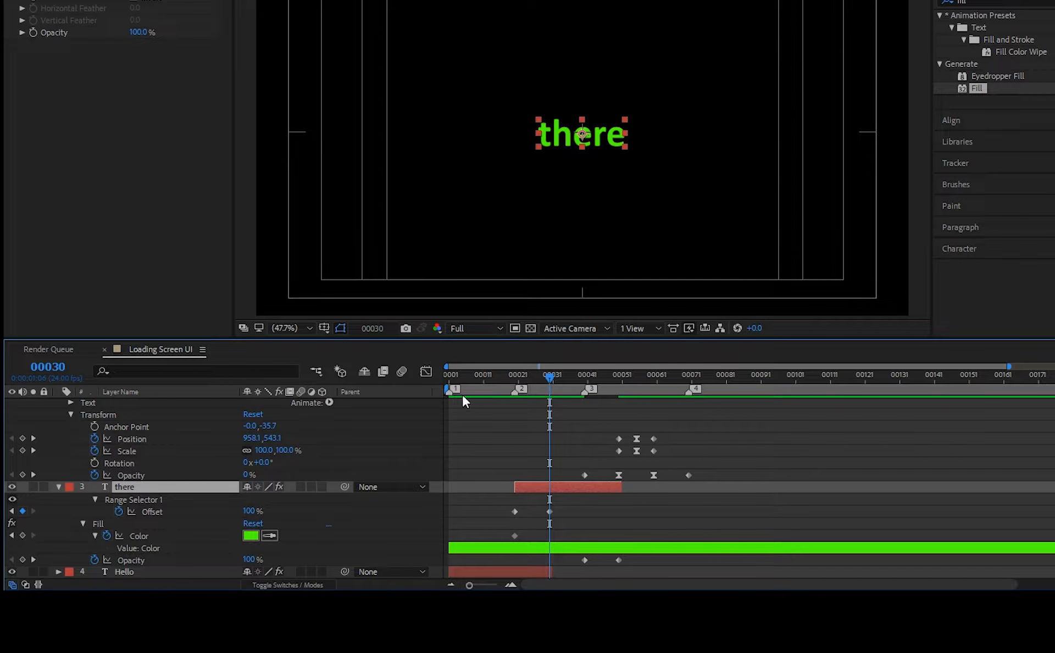
click(248, 538)
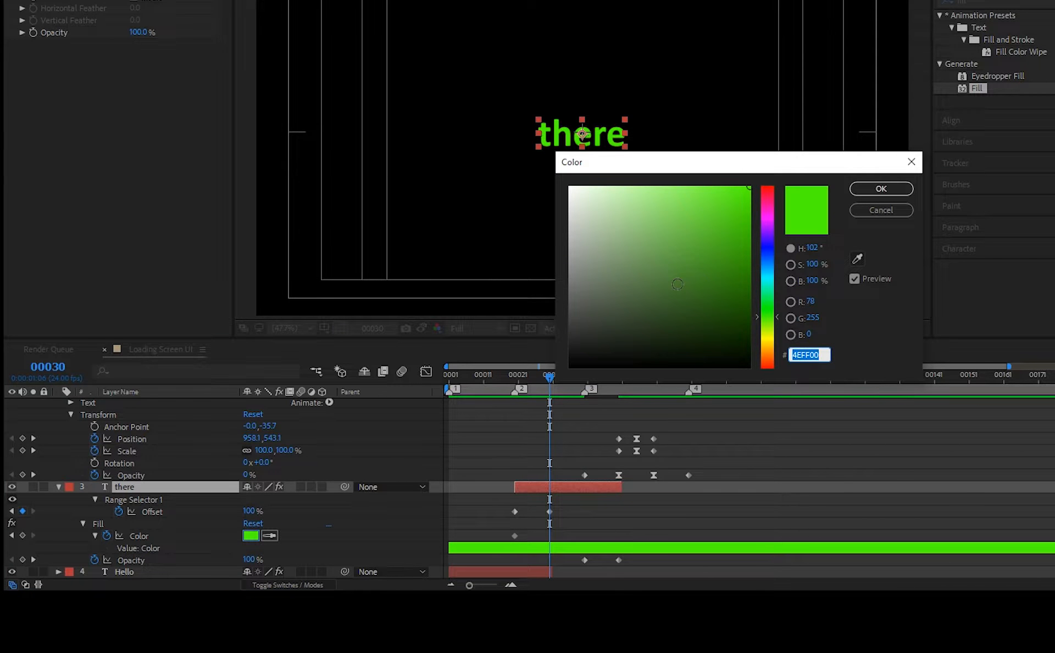
drag(629, 211, 550, 163)
click(879, 189)
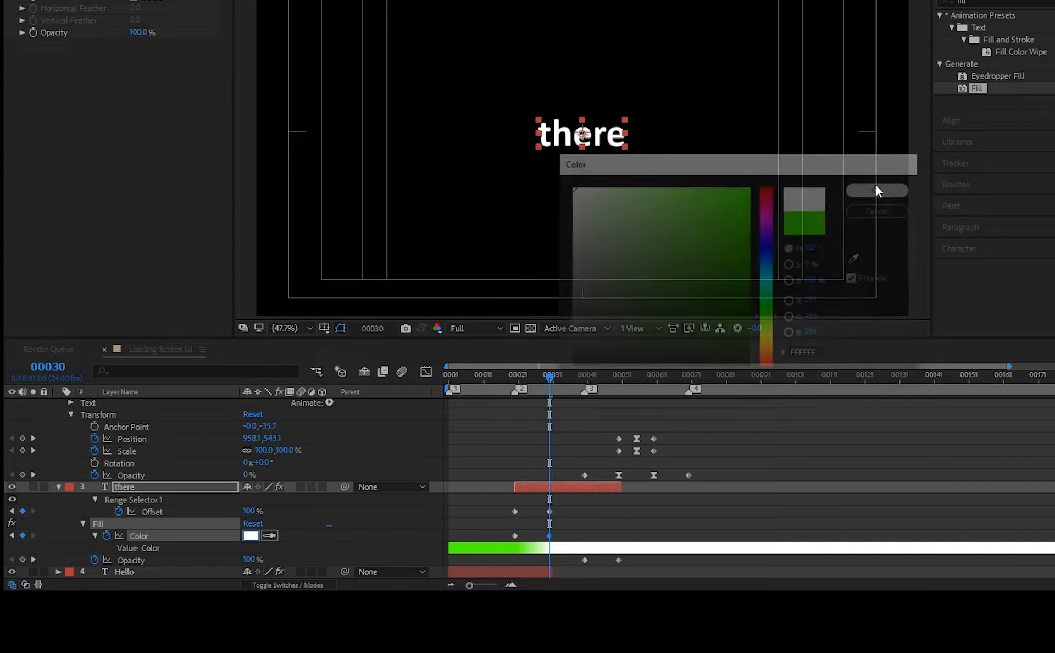
Preview the there text's color transition from frame 15 and again from frame 1
drag(535, 377, 496, 394)
key(space)
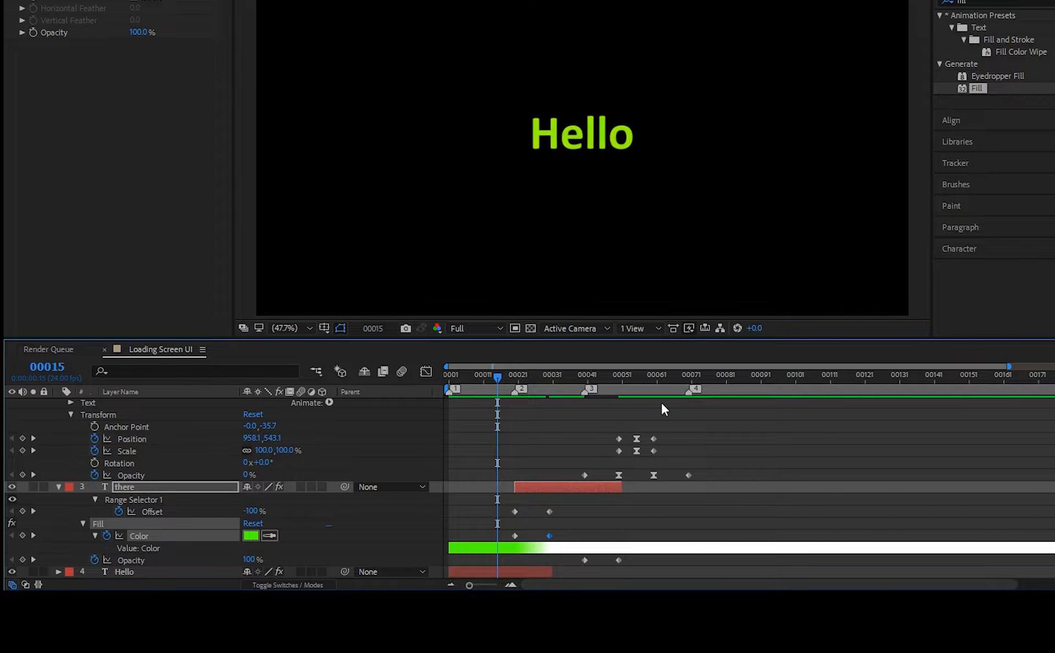
drag(500, 378, 436, 409)
key(space)
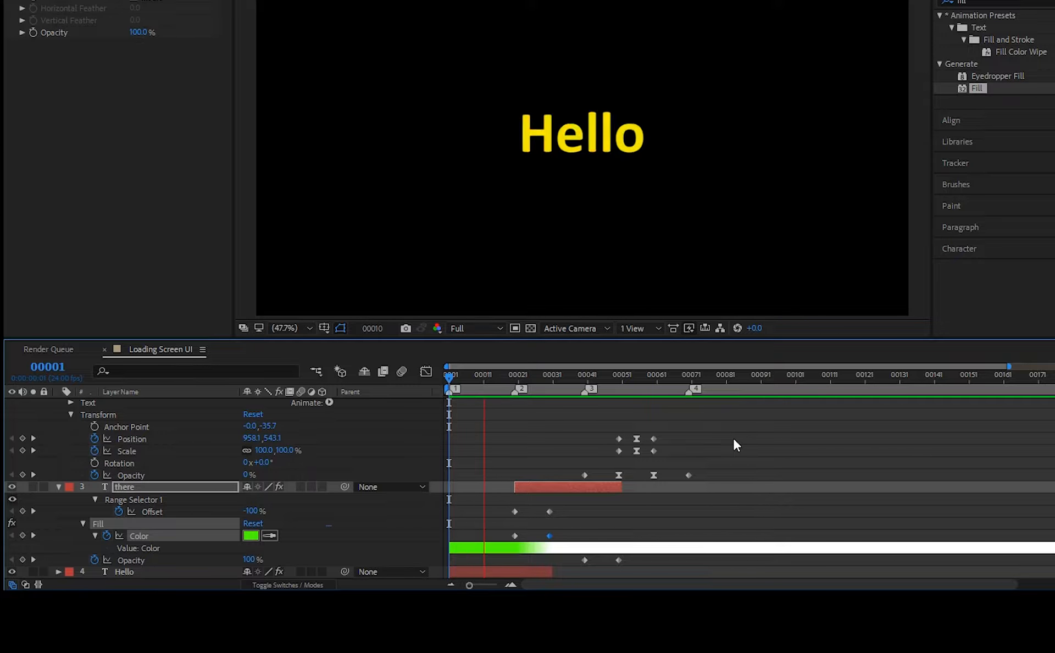
Apply Easy Ease to the there layer's Fill Color keyframe at frame 20
drag(523, 387, 514, 396)
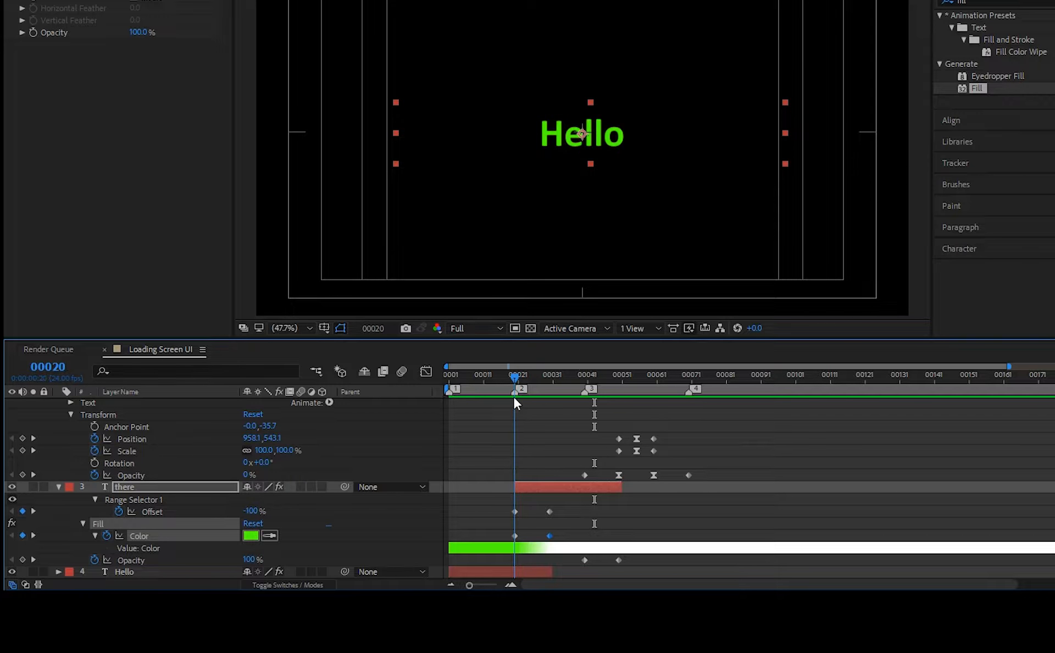
right_click(514, 535)
mouse_move(607, 526)
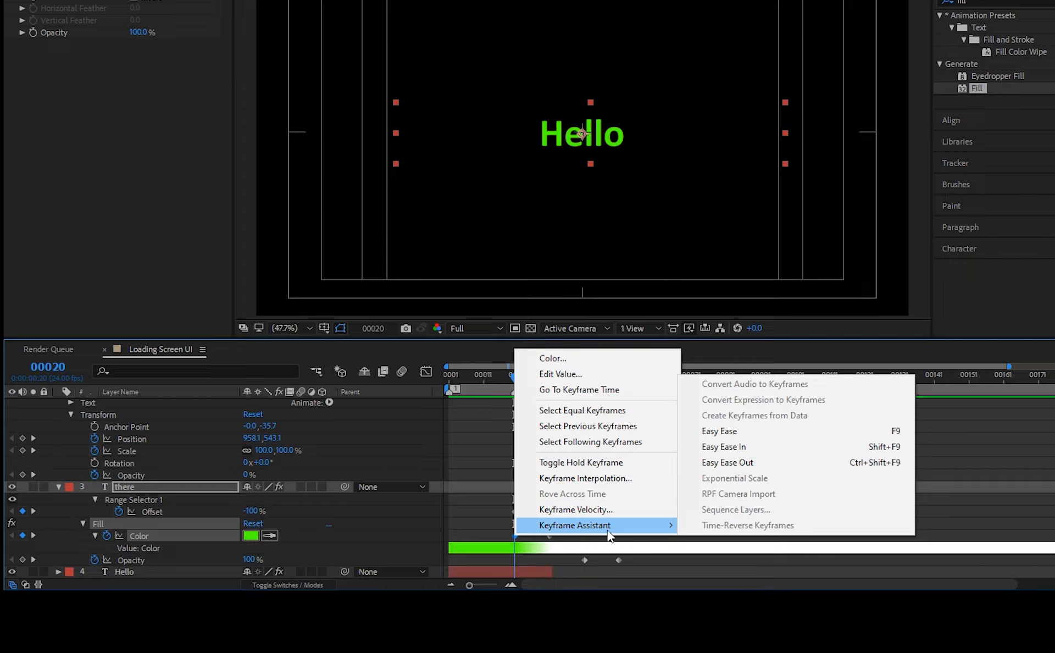
click(737, 432)
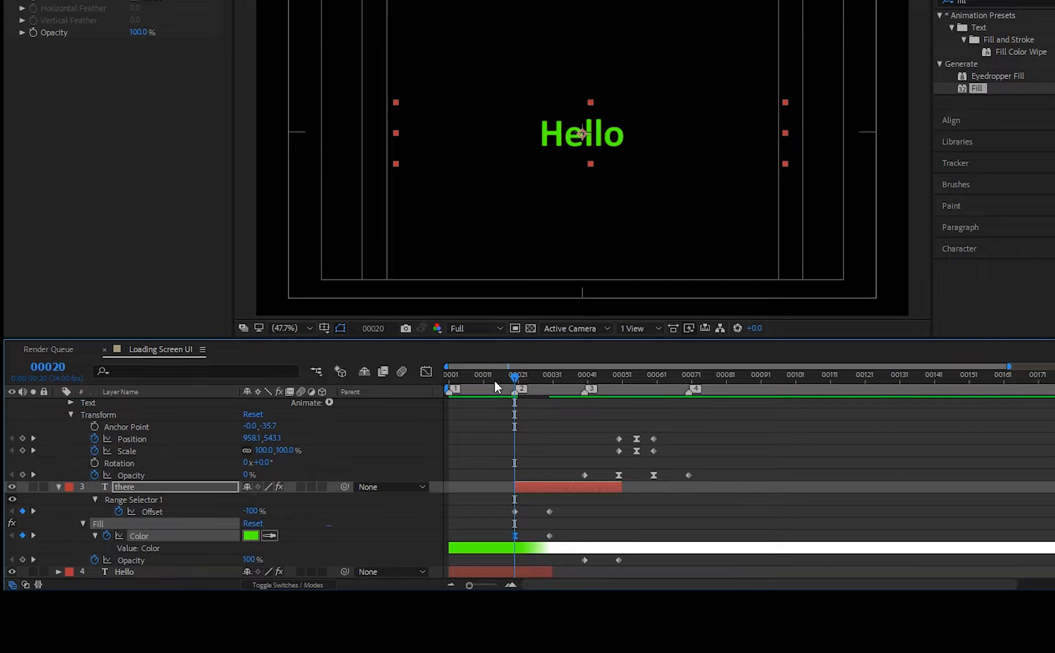
Play the animation from frames 1, 11 and 17 to check the eased color change into there
drag(495, 381, 449, 380)
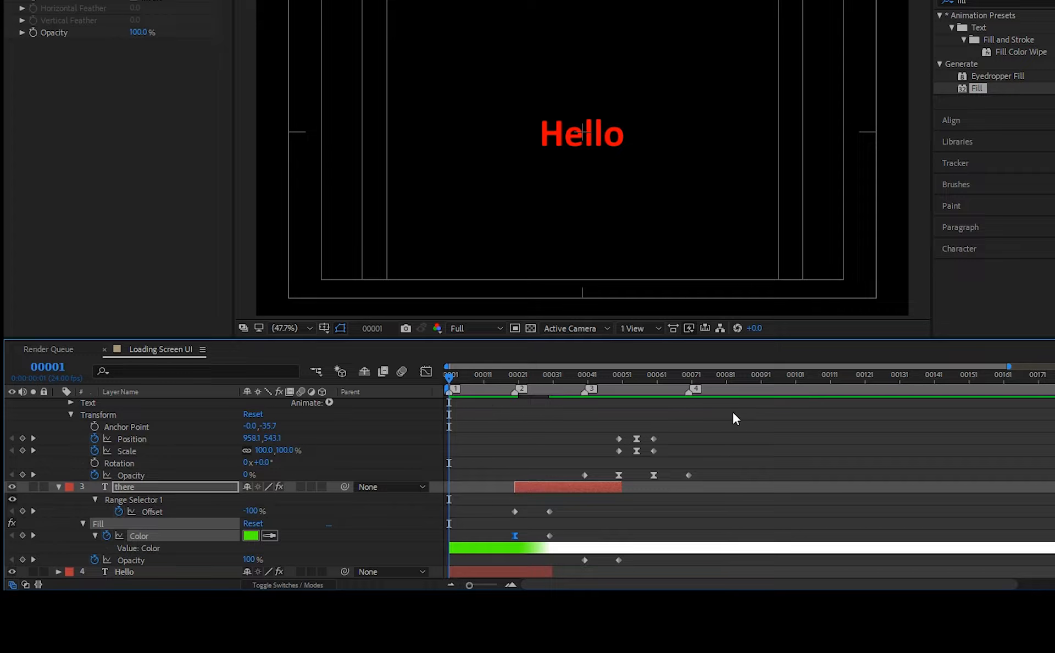
key(space)
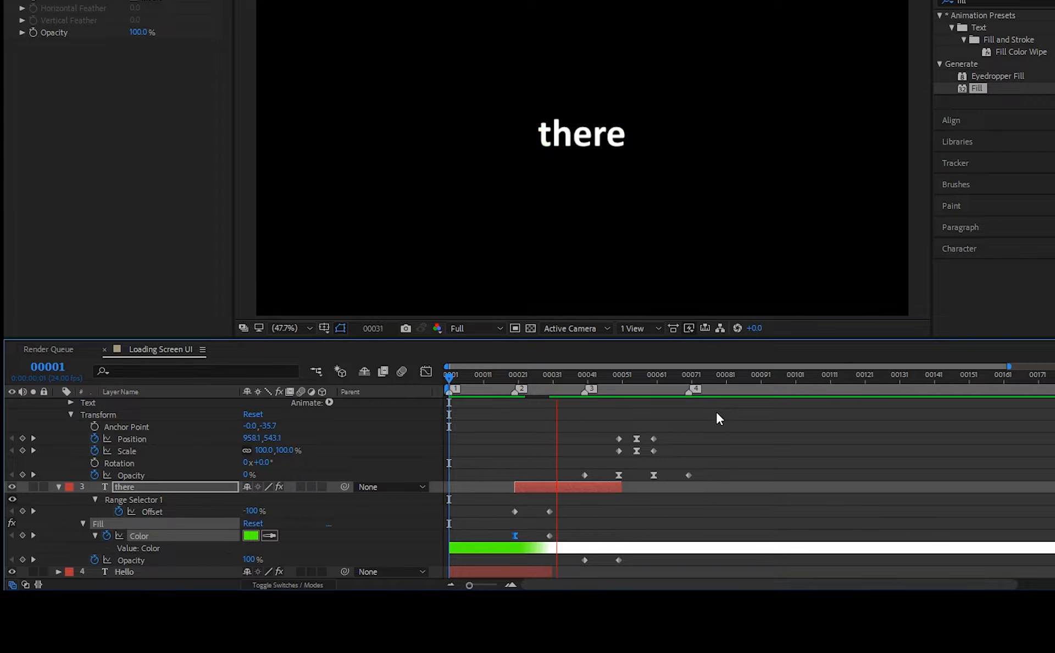
click(483, 375)
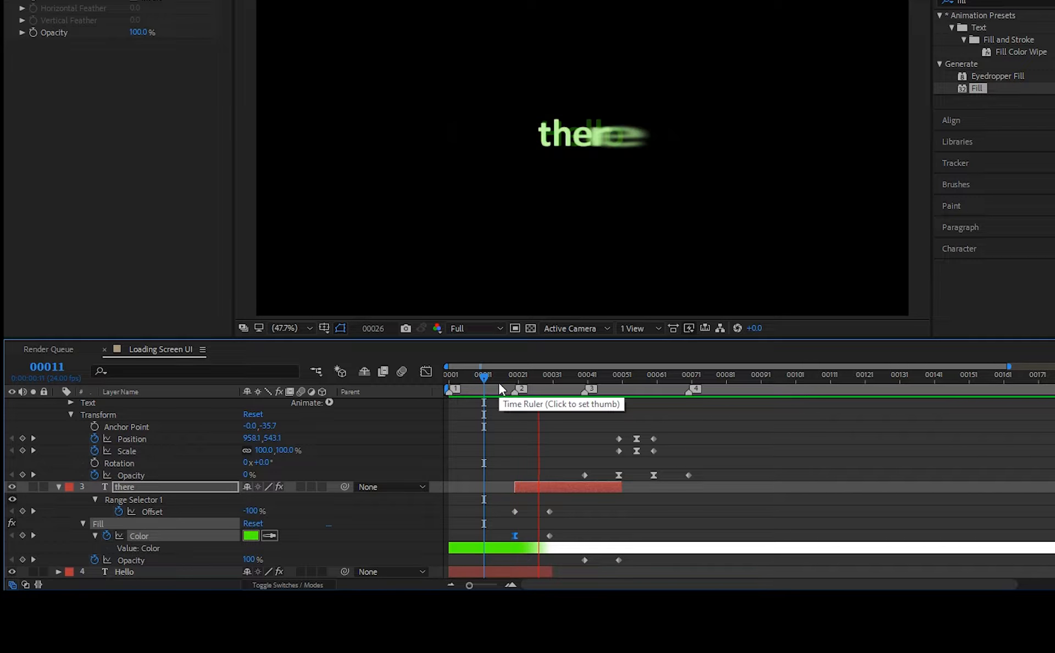
click(504, 379)
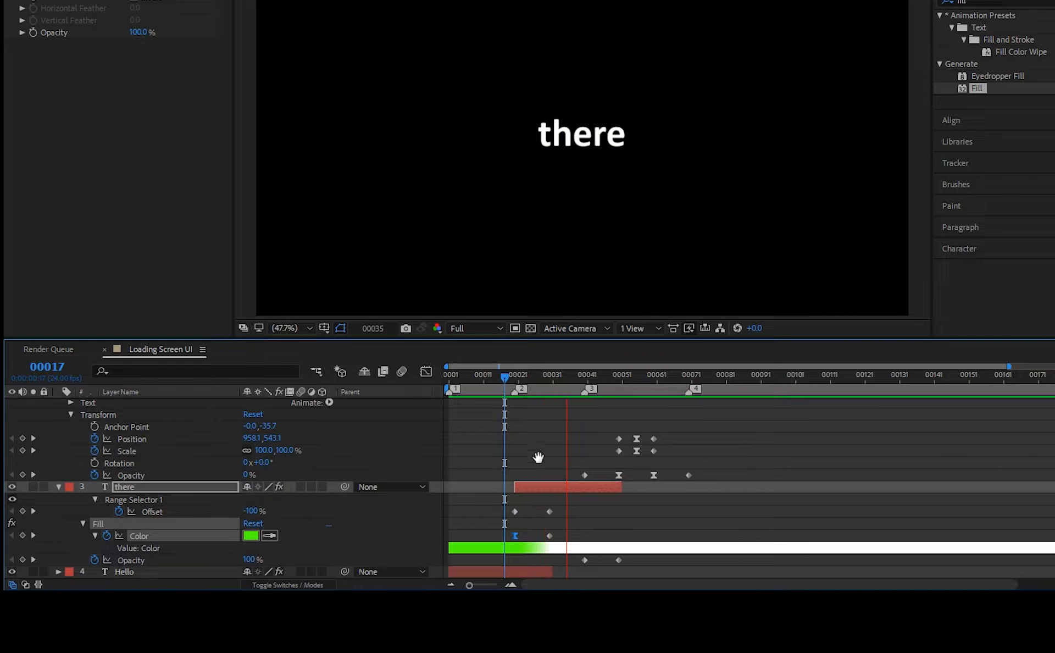
key(space)
Apply Easy Ease to the there layer's Range Selector Offset keyframe at frame 20
right_click(515, 511)
mouse_move(614, 505)
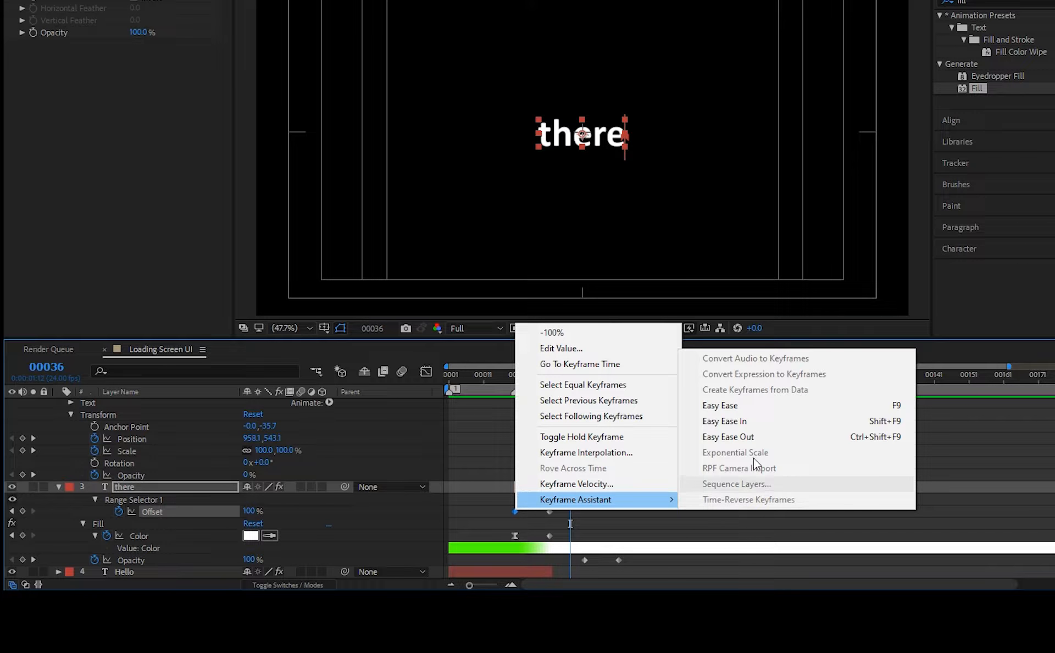
click(731, 406)
Preview the eased Offset from frames 12 and 9 and scrub on into the kindly text's appearance
click(486, 375)
key(space)
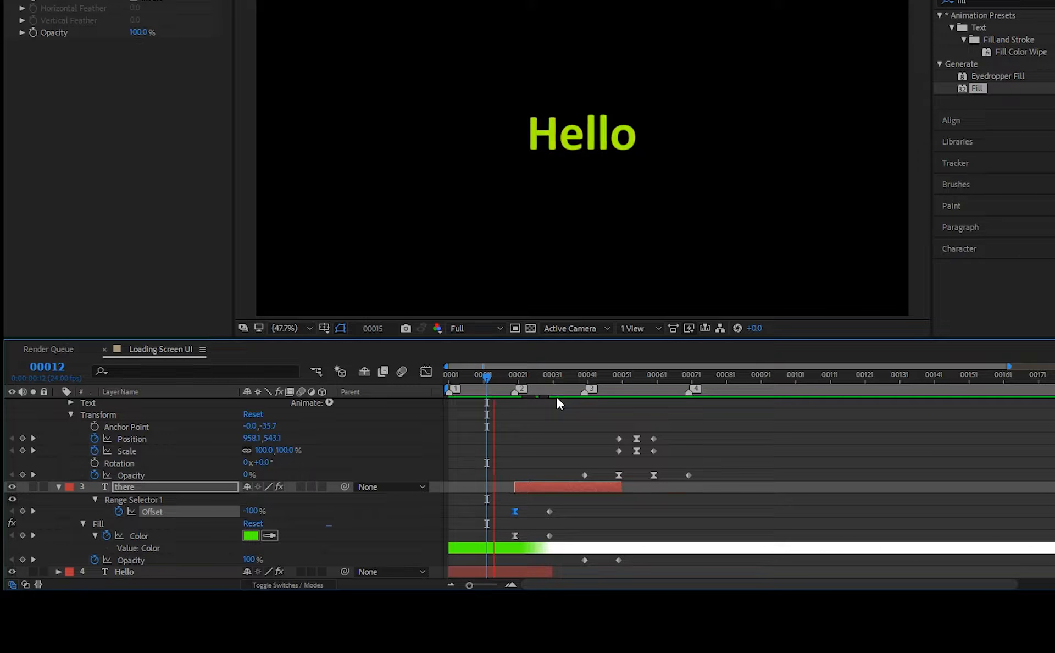
click(476, 384)
key(space)
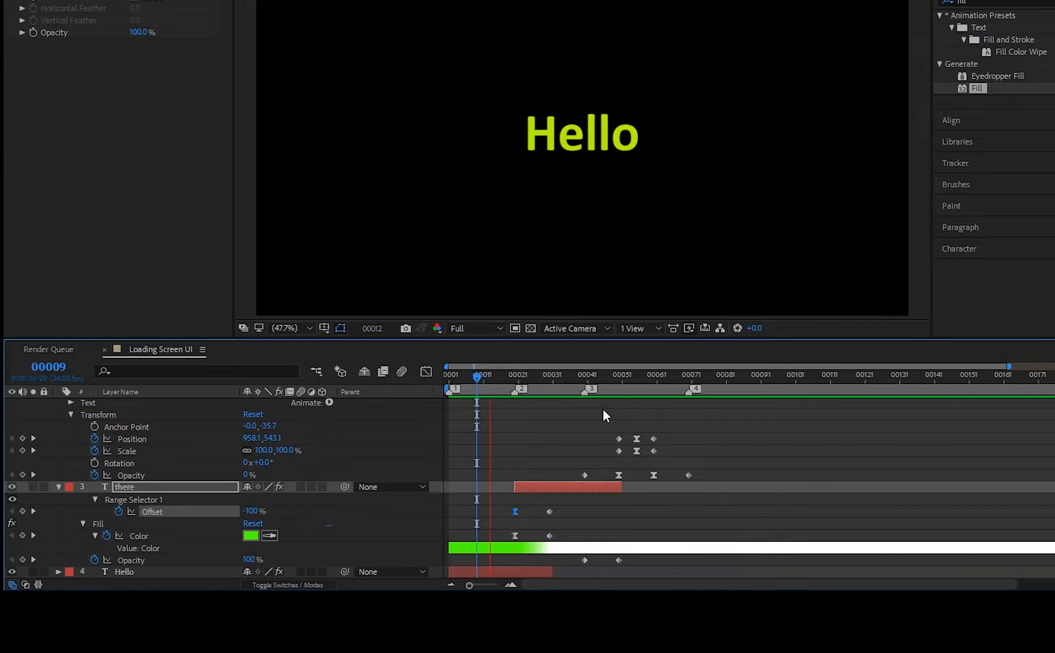
drag(551, 378, 616, 384)
key(space)
click(581, 378)
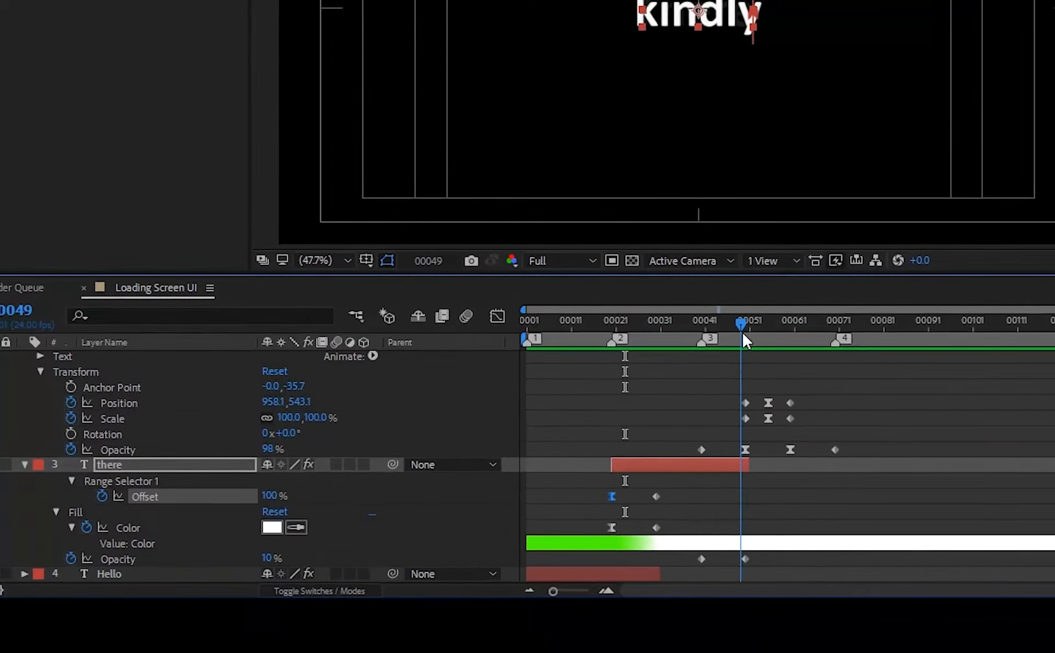
Delete the kindly layer's last two Opacity keyframes at frames 60 and 70, with the current time at frame 60
scroll(788, 456, up, 3)
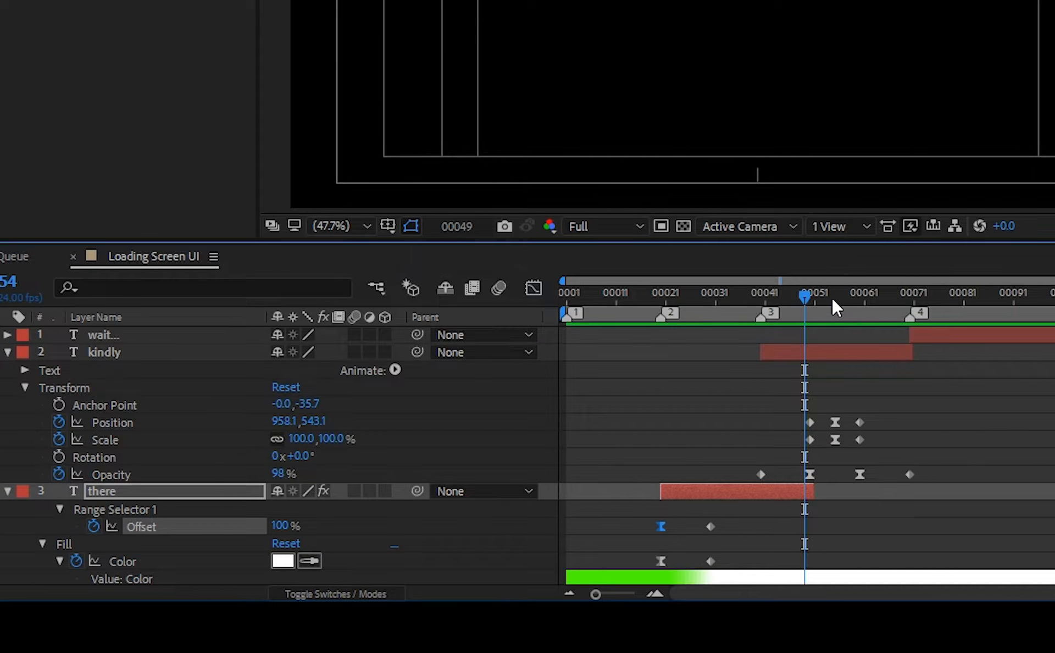
drag(832, 297, 861, 300)
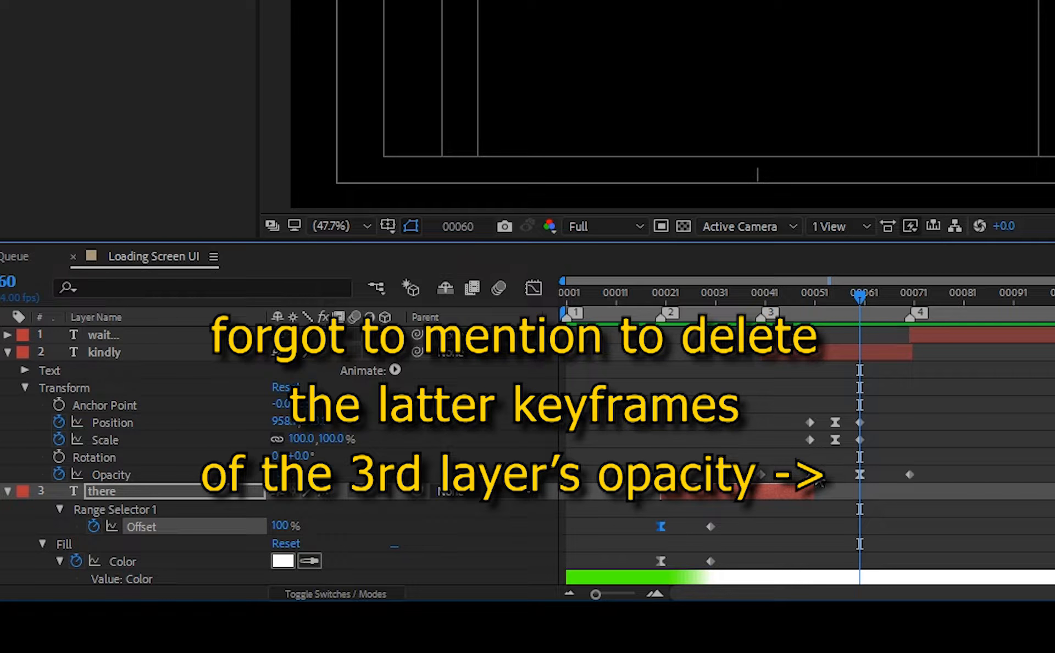
drag(946, 464, 839, 479)
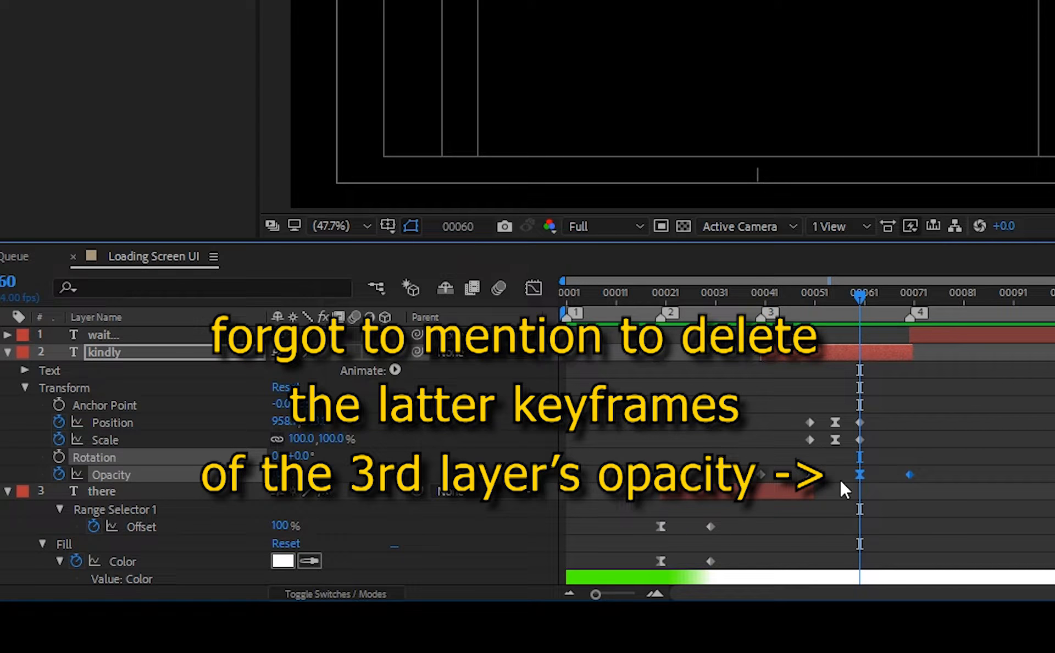
key(Delete)
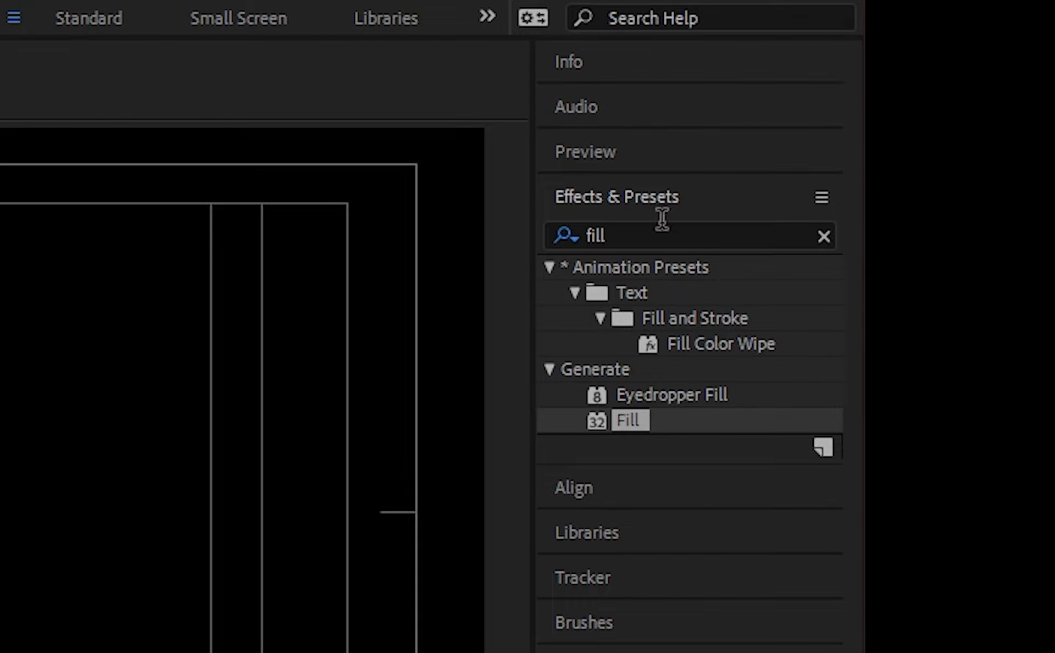
Search the effects for linear and apply the Linear Wipe animation preset to the kindly layer at frame 60
click(662, 219)
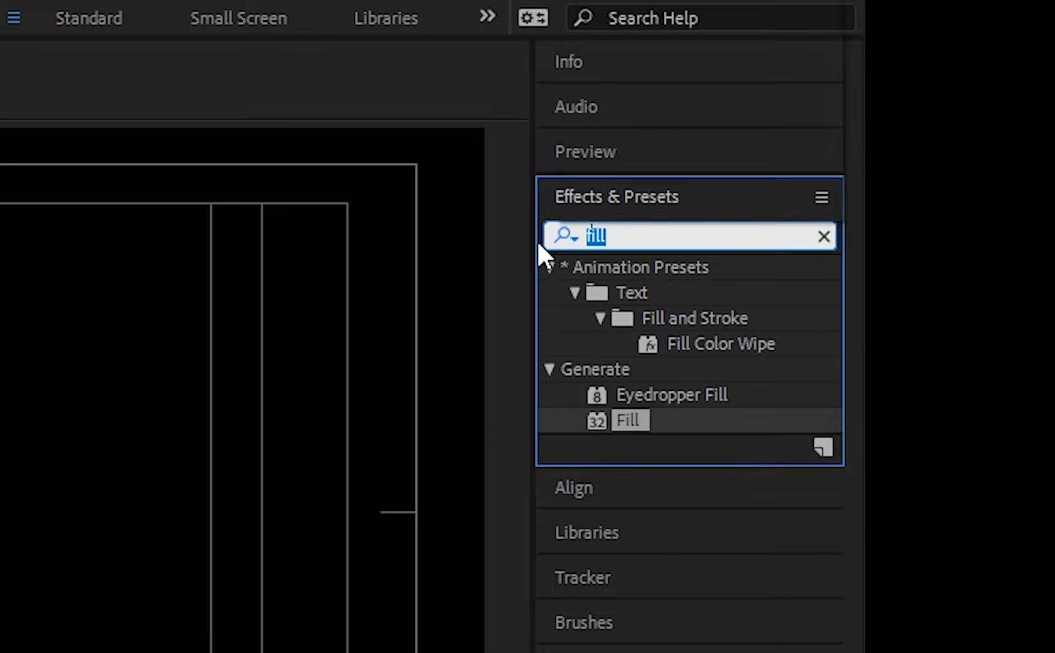
text(linear)
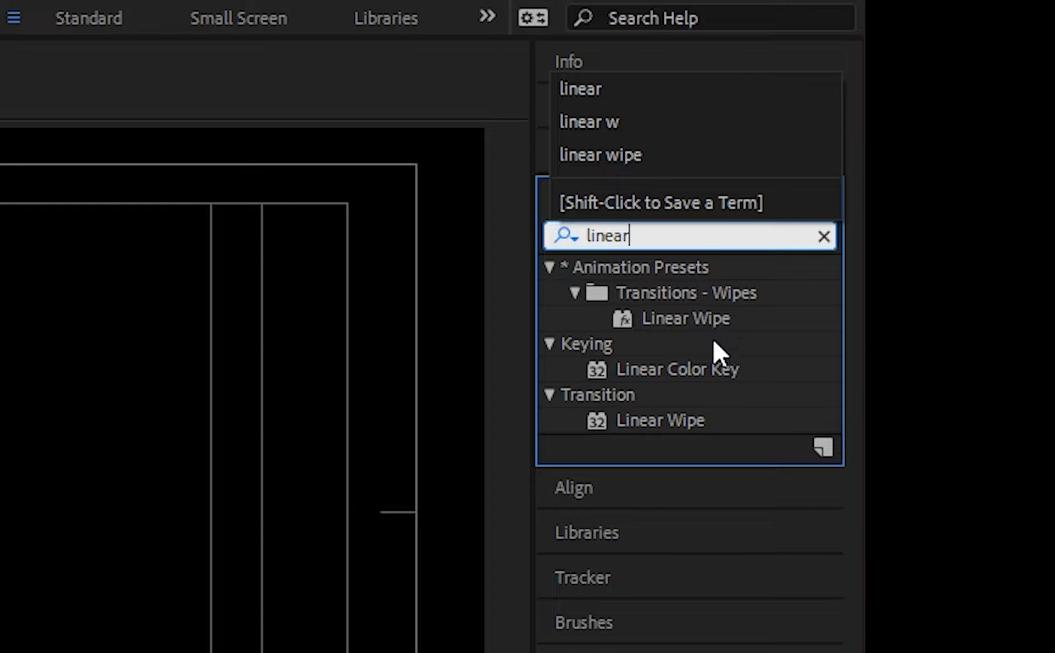
click(694, 318)
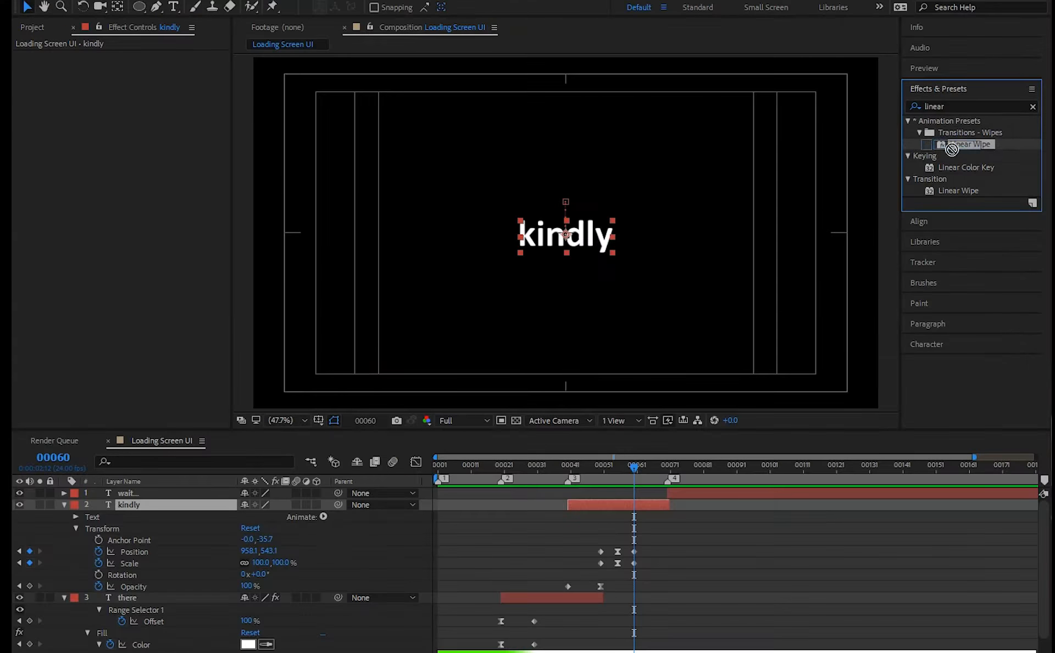
drag(693, 316, 641, 503)
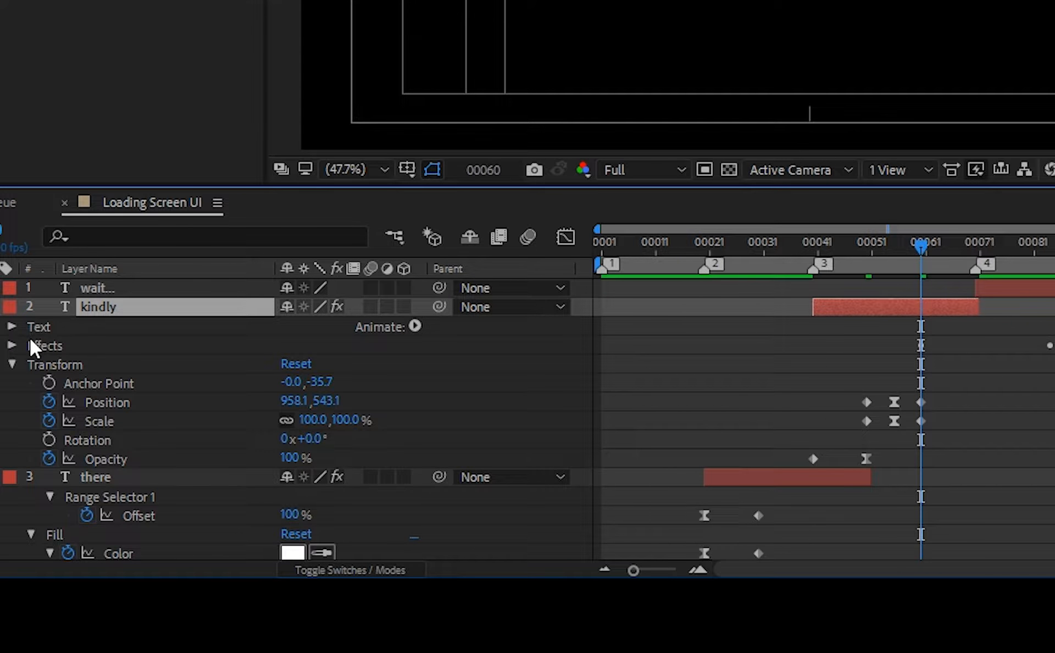
Set the kindly layer's Linear Wipe Transition Completion to 0% at frame 60 and move its end keyframe to frame 70
key(u)
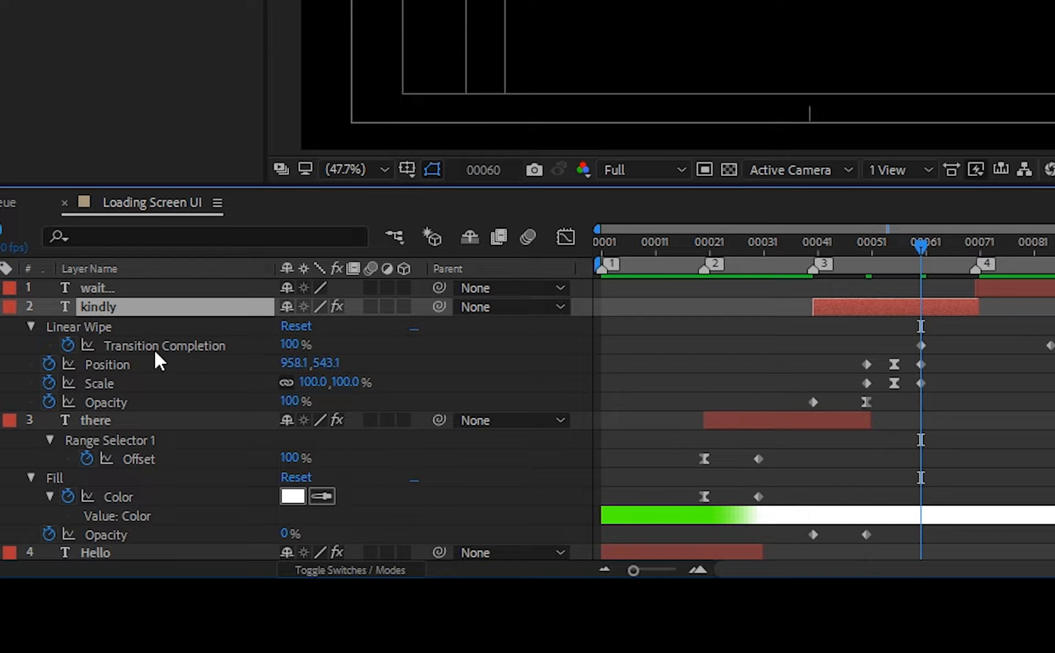
click(931, 325)
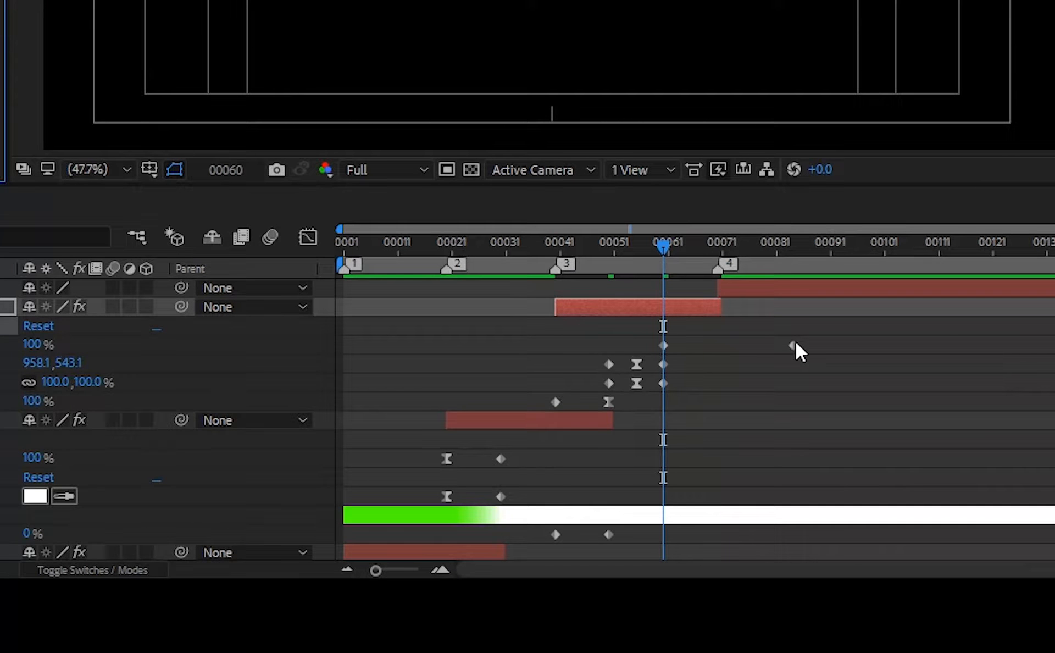
drag(793, 346, 719, 341)
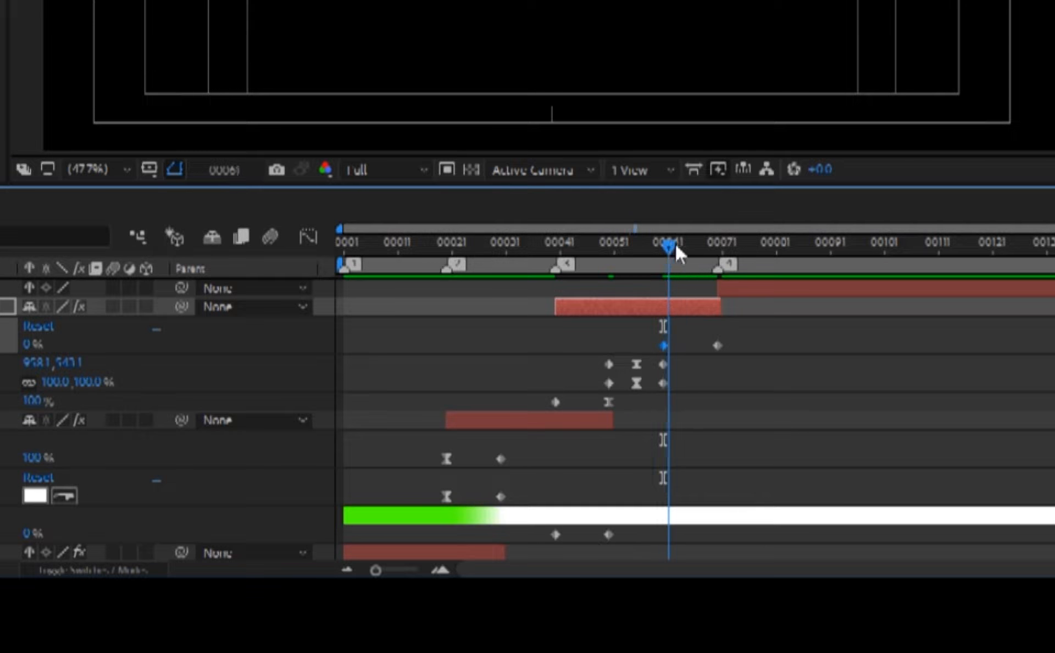
Extend the wait... layer's start to frame 60 and set kindly's Transition Completion to 100% at frame 70
drag(675, 243, 717, 245)
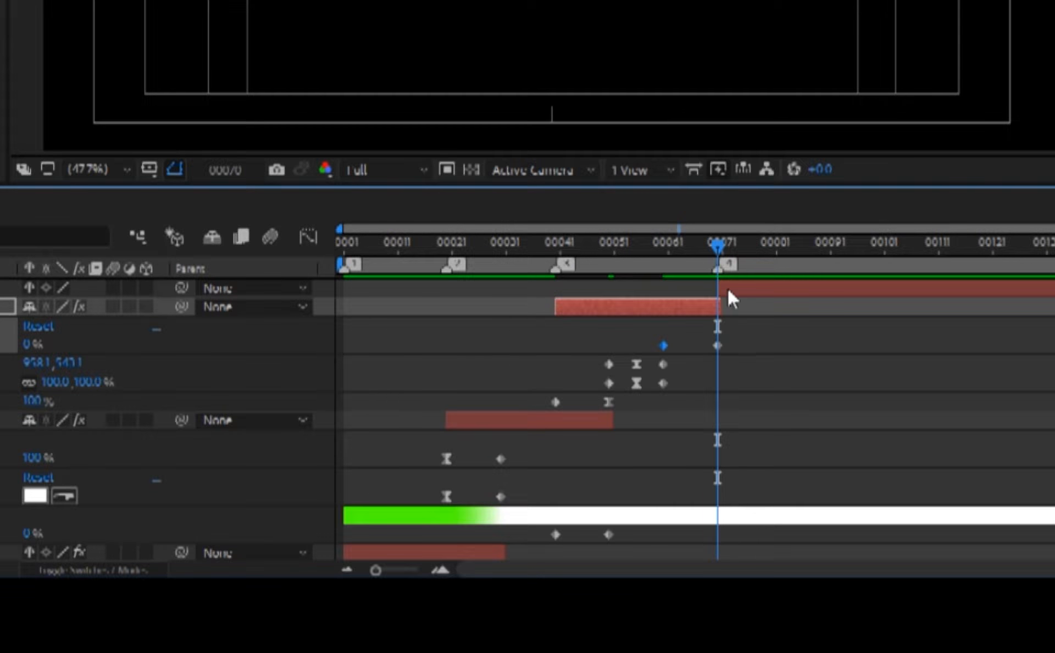
drag(728, 290, 717, 258)
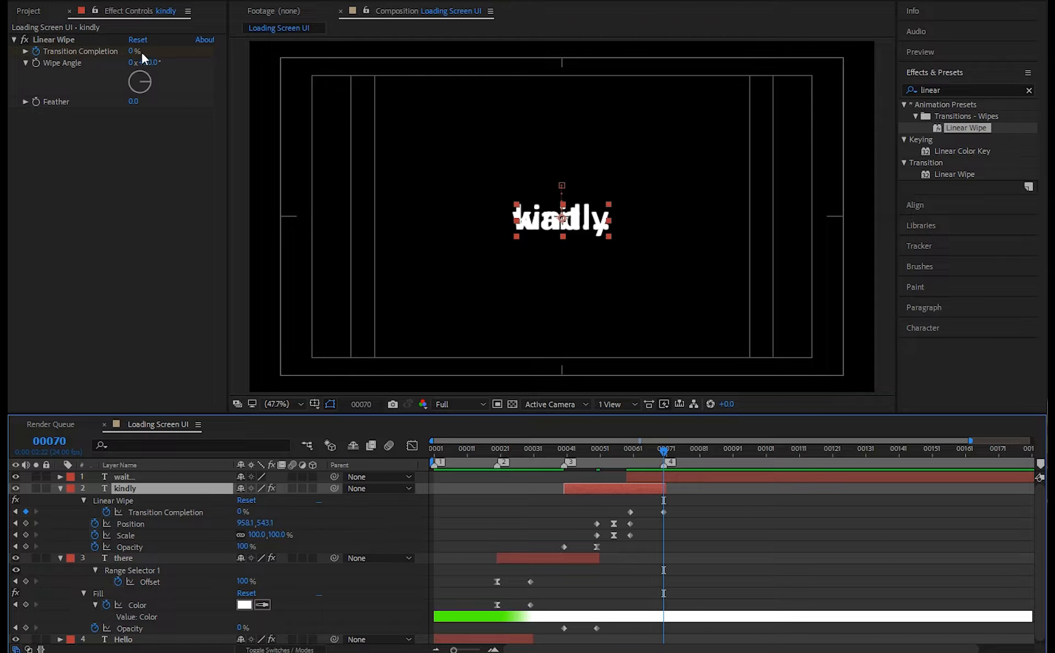
drag(131, 51, 282, 67)
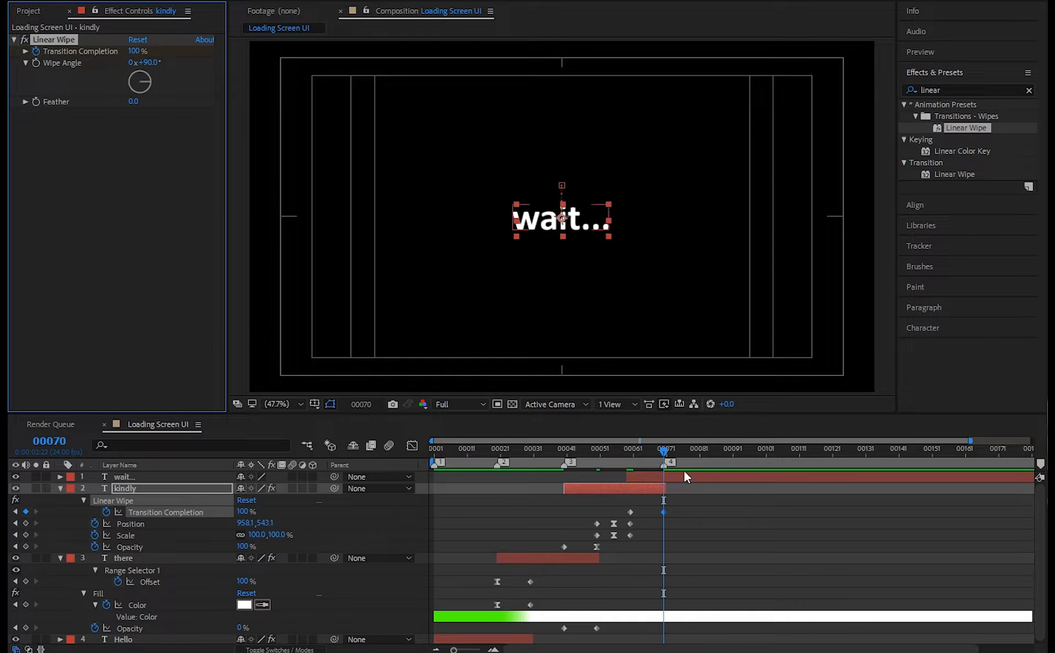
Copy the kindly layer's Linear Wipe effect onto the wait... layer with the current time at frame 60
drag(665, 450, 630, 459)
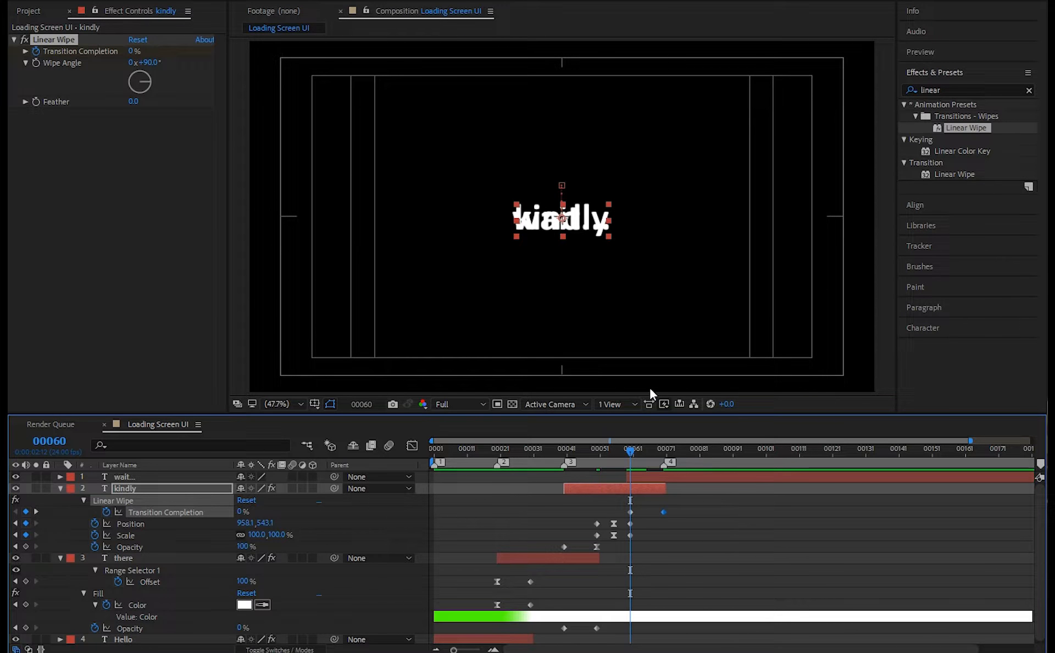
click(92, 167)
click(52, 39)
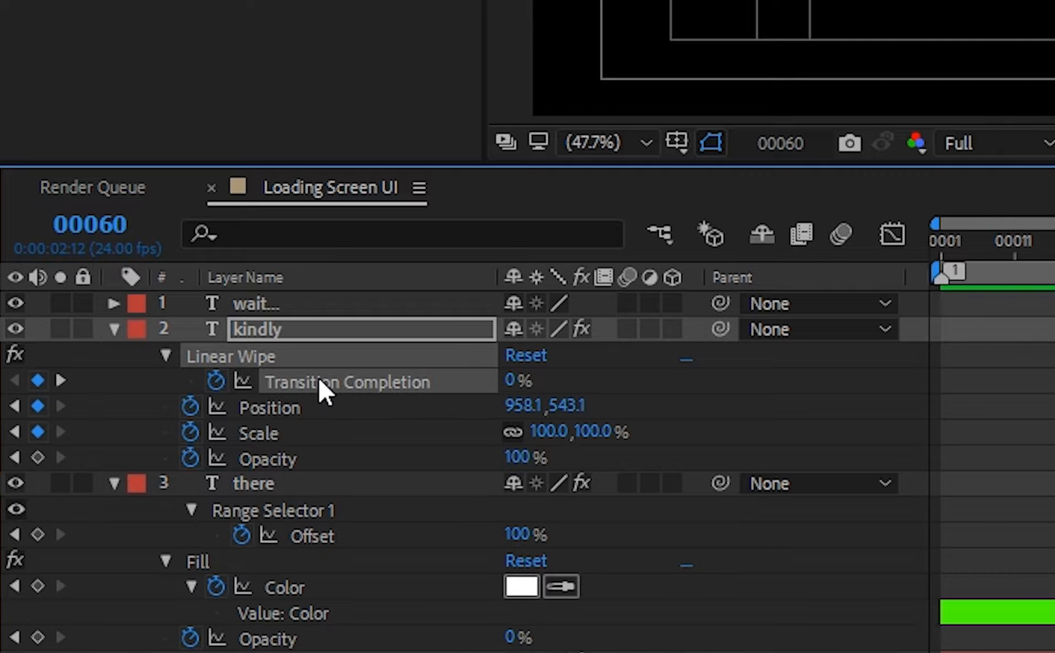
click(91, 166)
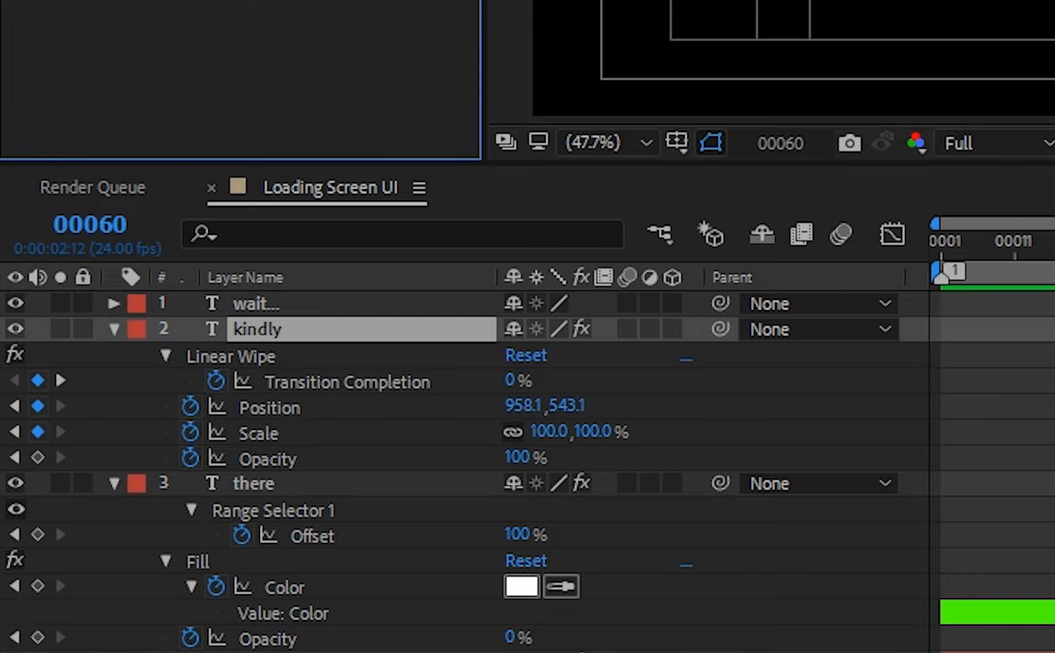
click(231, 356)
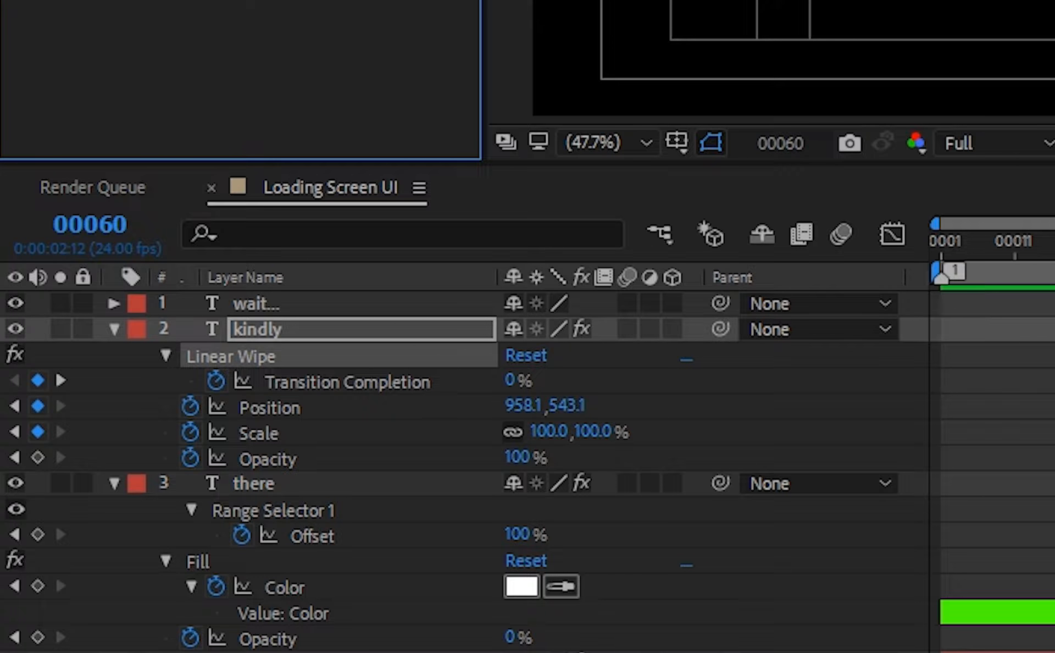
click(256, 304)
key(ctrl+v)
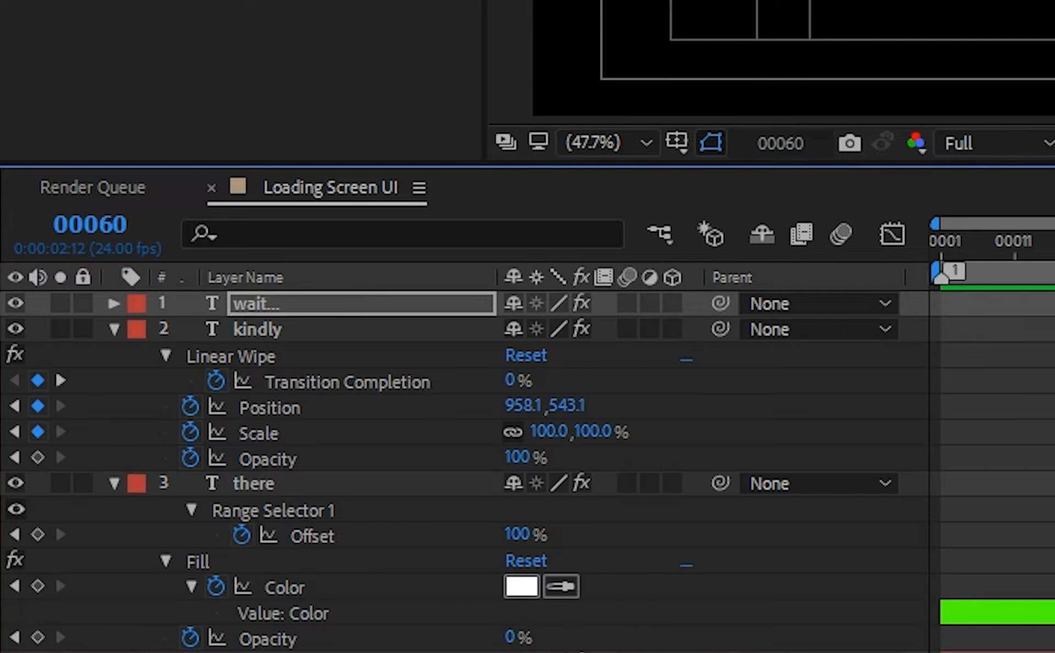
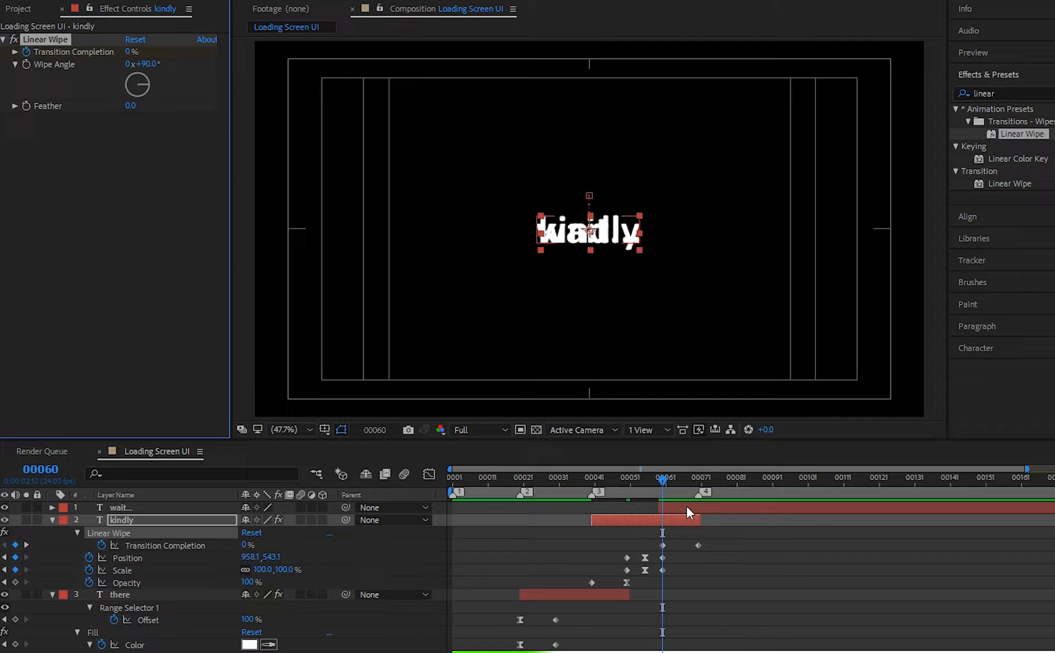
Paste the Linear Wipe effect with its Transition Completion keyframes onto the wait... layer starting at frame 60
click(674, 507)
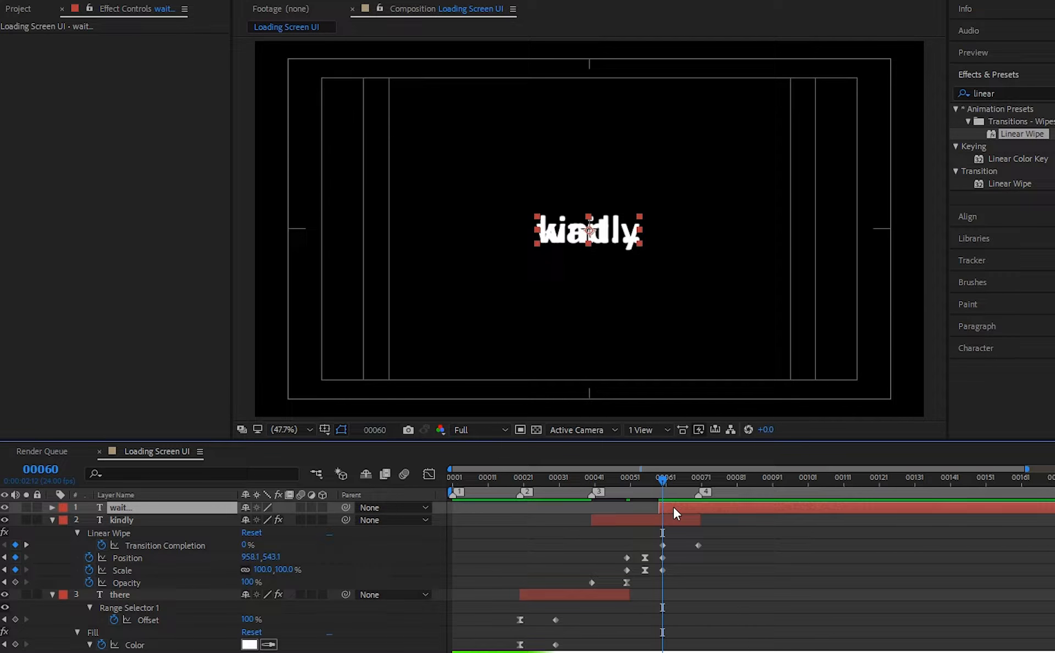
key(ctrl+v)
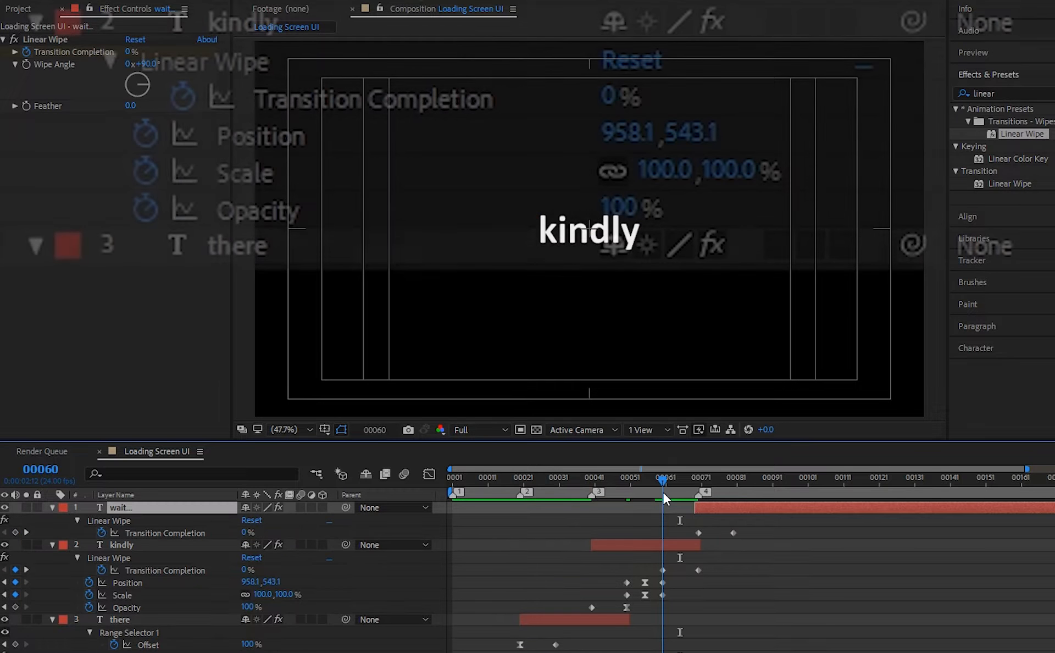
mouse_move(664, 492)
mouse_down()
mouse_move(698, 493)
mouse_move(662, 497)
mouse_move(674, 503)
mouse_up()
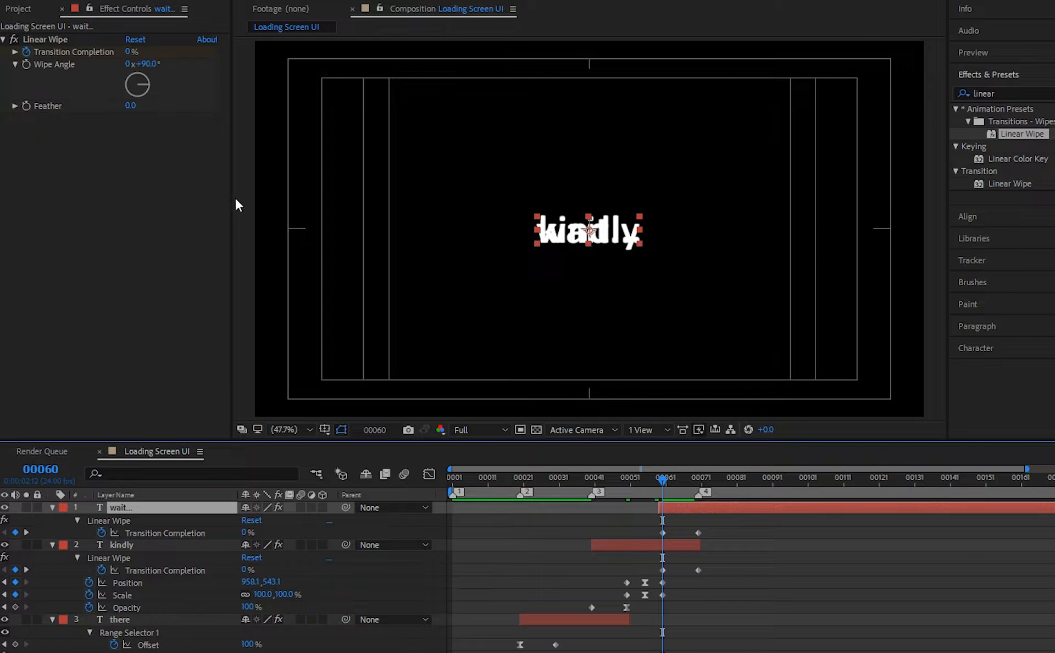
Hide the kindly layer and swap the wait... layer's two Transition Completion keyframes between frames 60 and 70
click(4, 545)
mouse_move(667, 476)
mouse_down()
mouse_move(700, 487)
mouse_move(666, 485)
mouse_up()
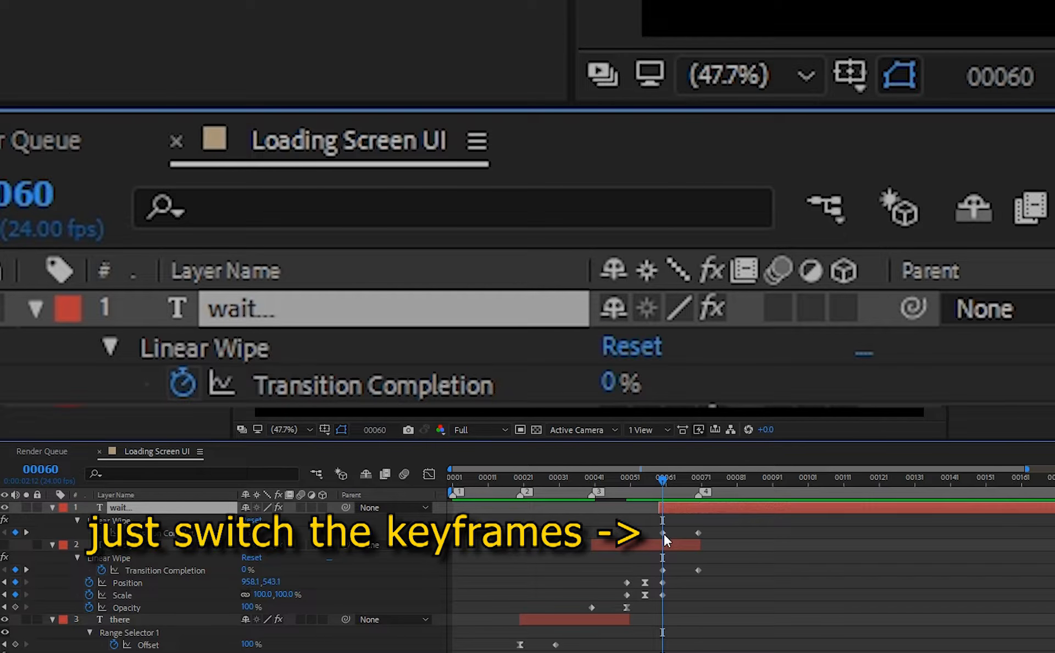
drag(663, 532, 698, 532)
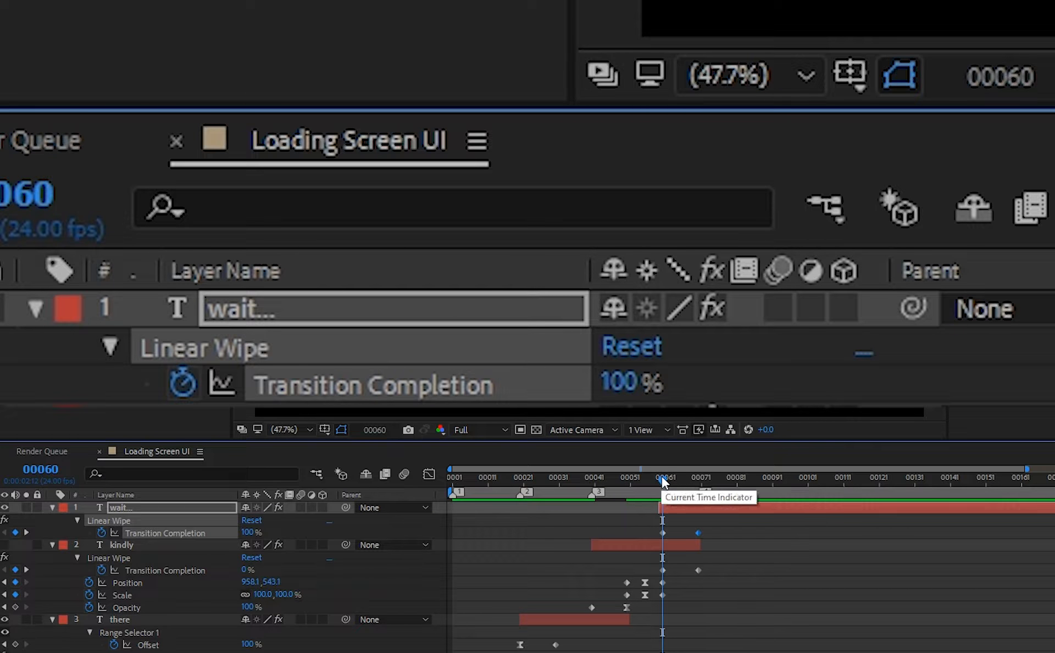
drag(662, 481, 707, 490)
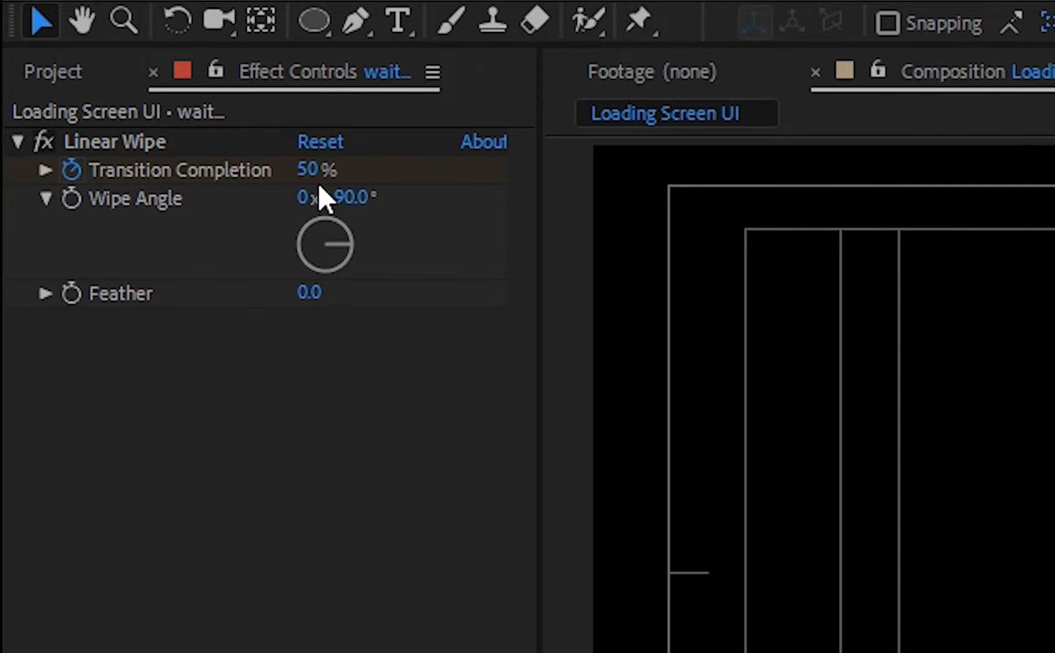
Set the wait... layer's Linear Wipe angle to -90°
click(342, 197)
click(335, 198)
text(-90)
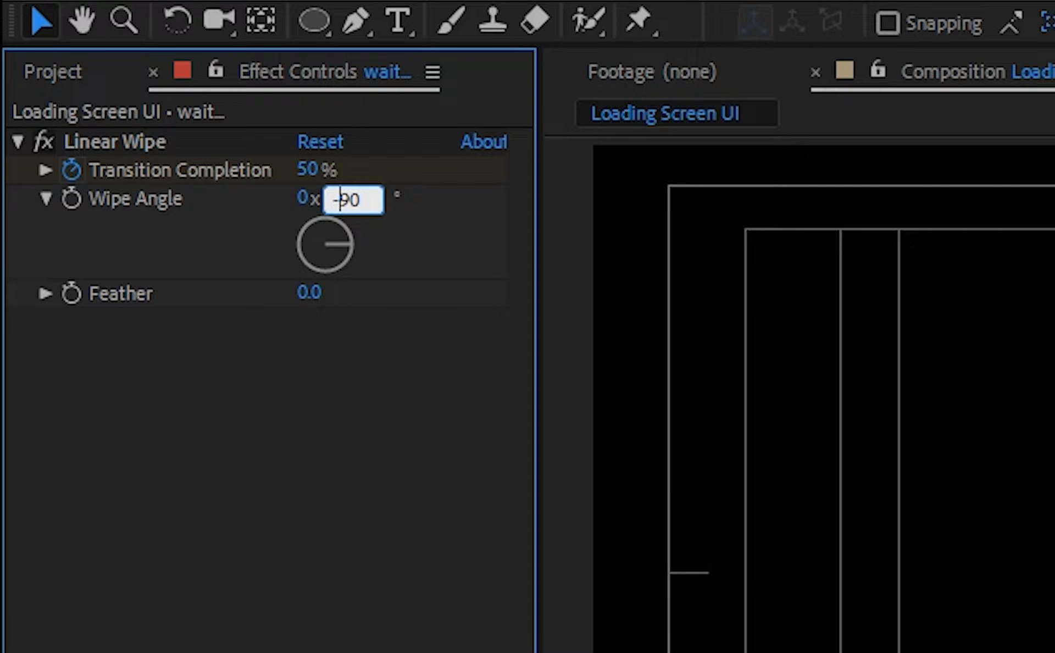
key(Return)
Set the wait... layer's Transition Completion to 100% at frame 60 and 0% at frame 70
drag(297, 168, 610, 212)
click(543, 352)
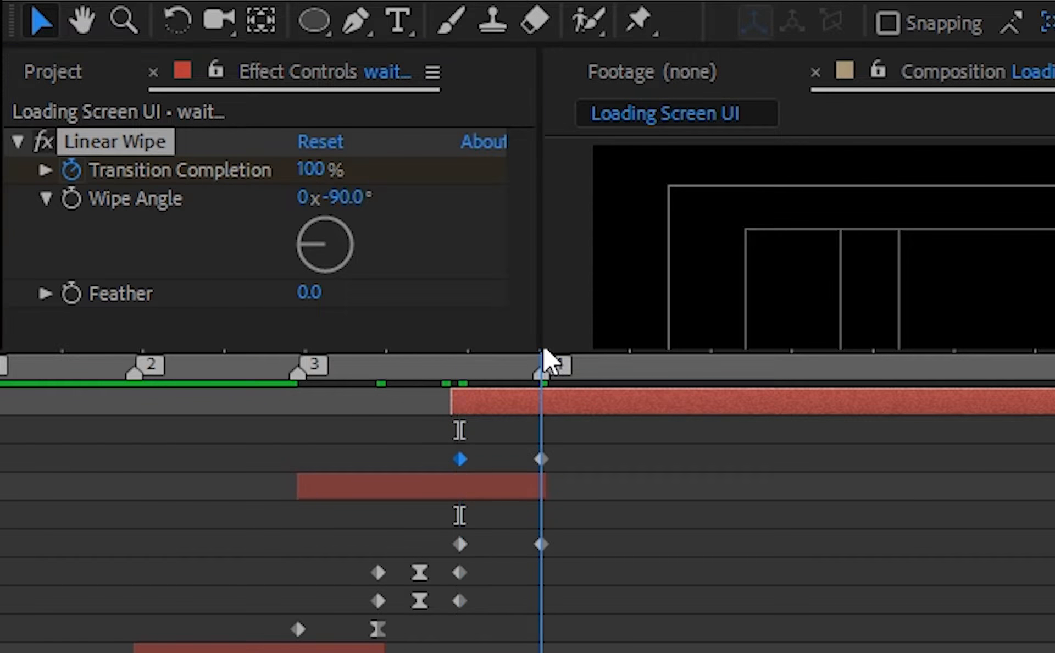
click(222, 171)
drag(222, 170, 8, 168)
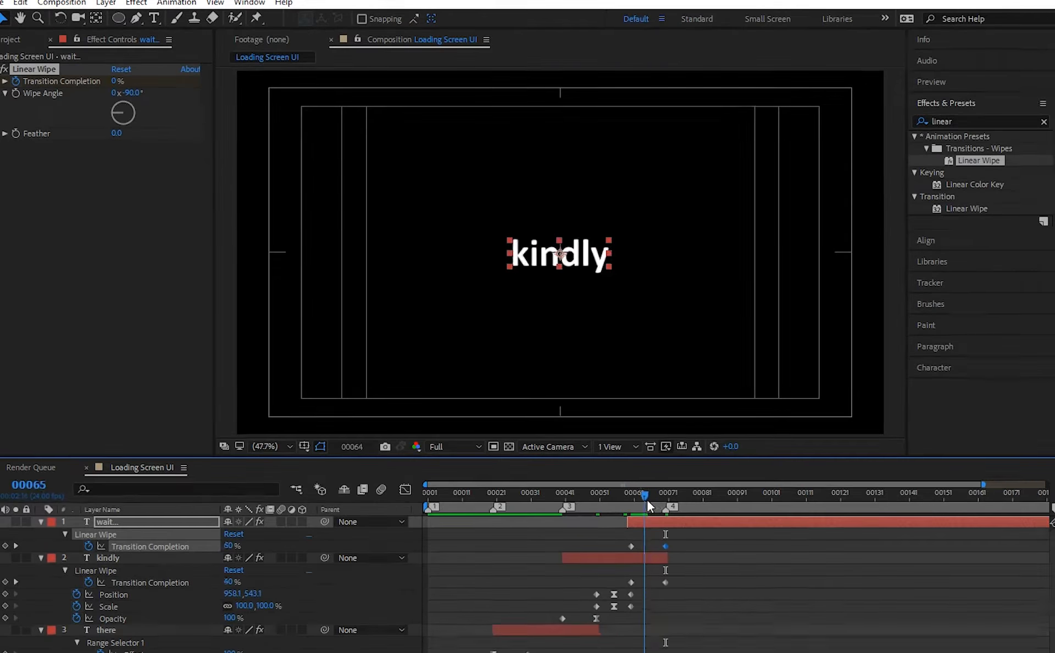
Move the last Transition Completion keyframes of wait... and kindly to frame 80 and extend the kindly layer's end to match
drag(646, 504, 699, 509)
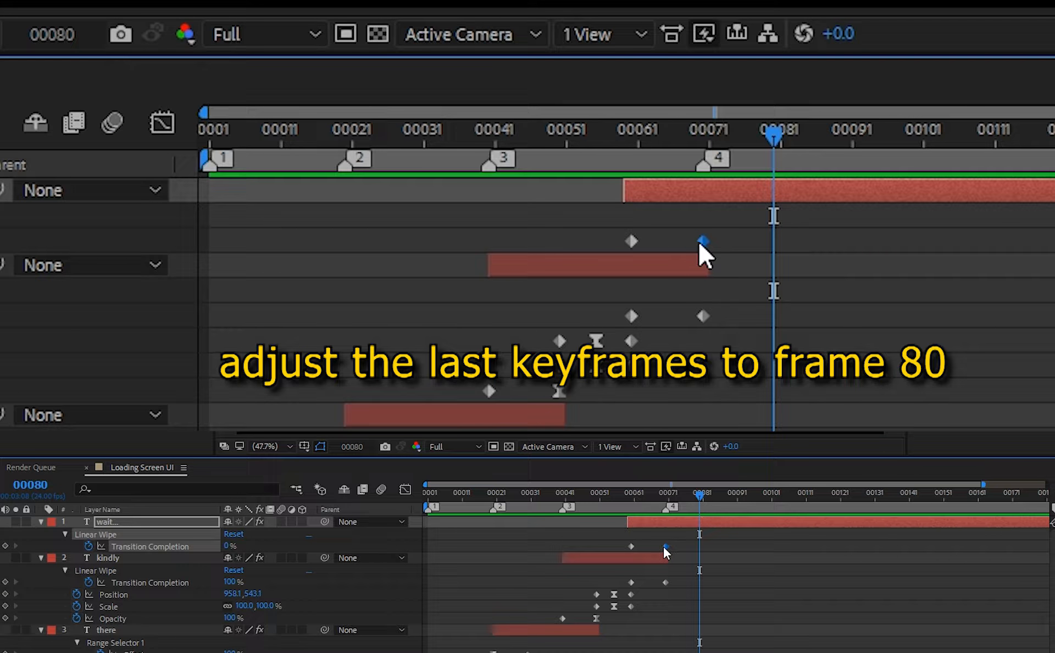
drag(664, 547, 699, 547)
drag(666, 582, 699, 561)
click(670, 561)
Preview the wipe from kindly to wait... starting at frame 55 and inspect it around frame 69
drag(684, 502, 614, 497)
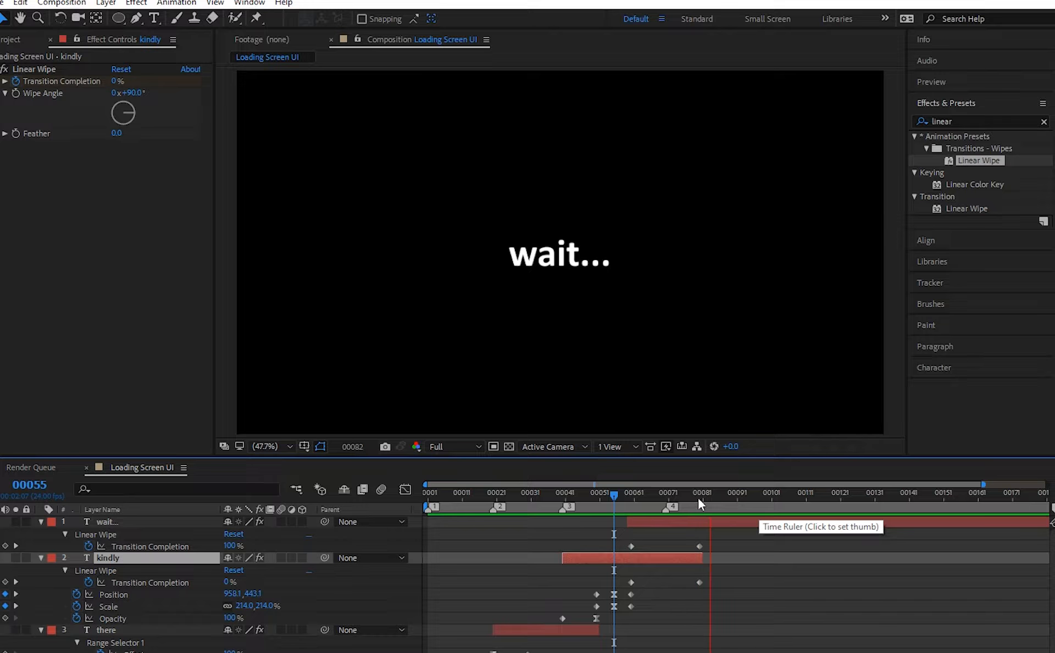
drag(614, 493, 662, 501)
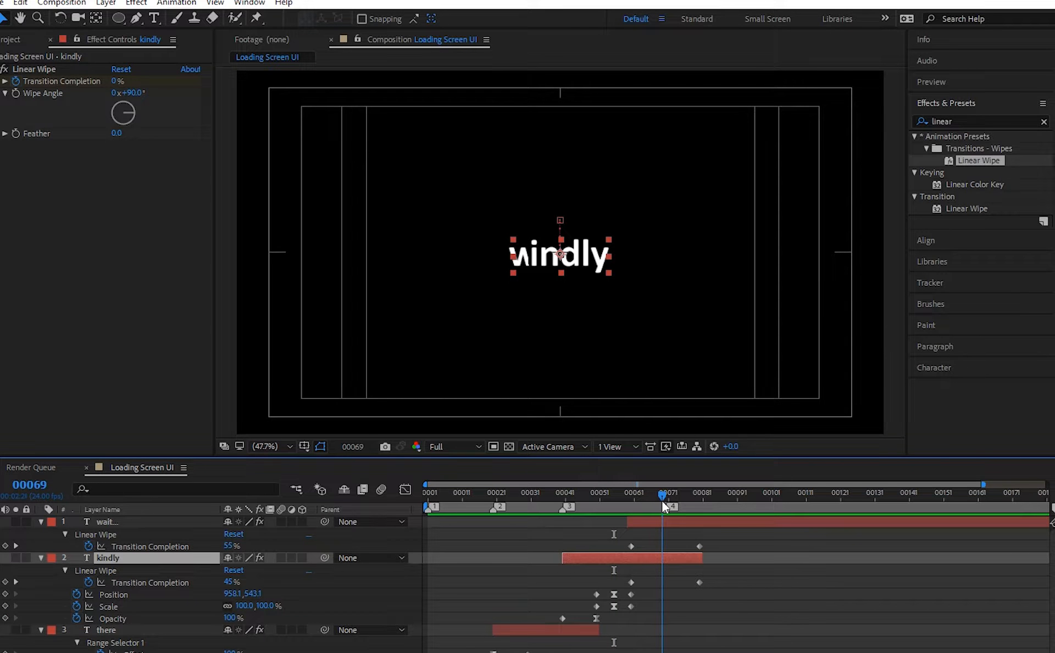
click(726, 543)
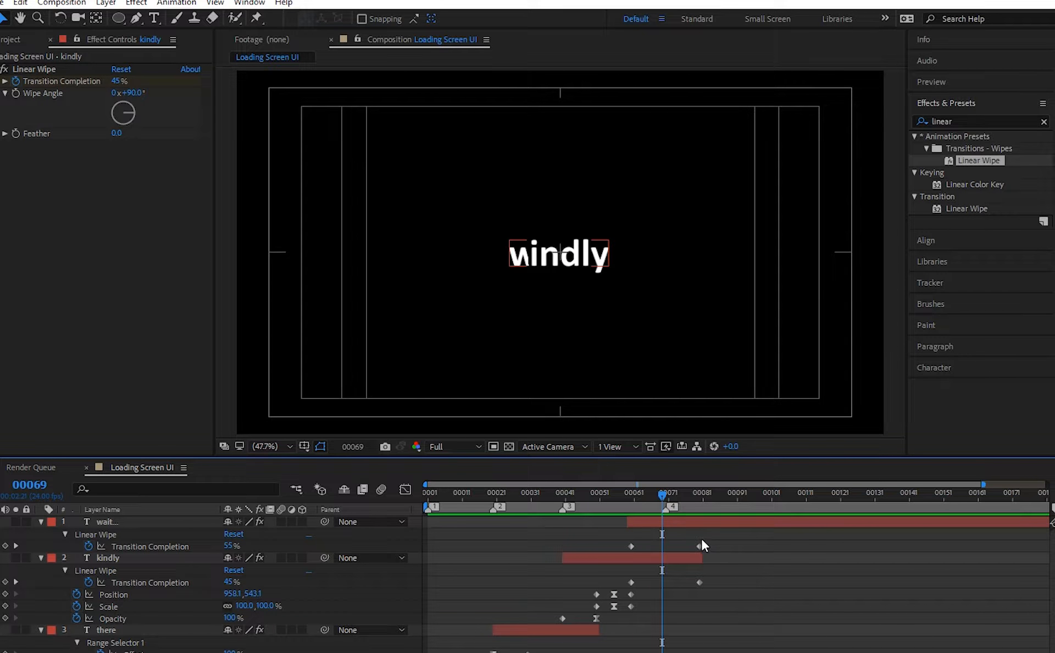
Set the Linear Wipe Feather to 50 on both the kindly and wait... layers
click(116, 133)
text(50)
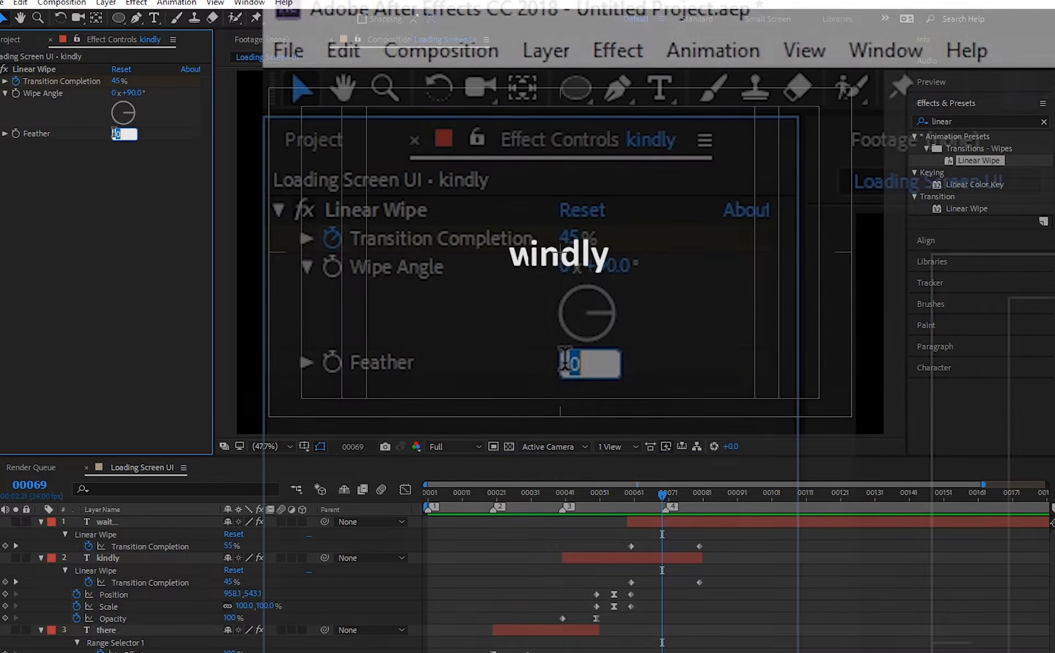
key(Return)
click(156, 558)
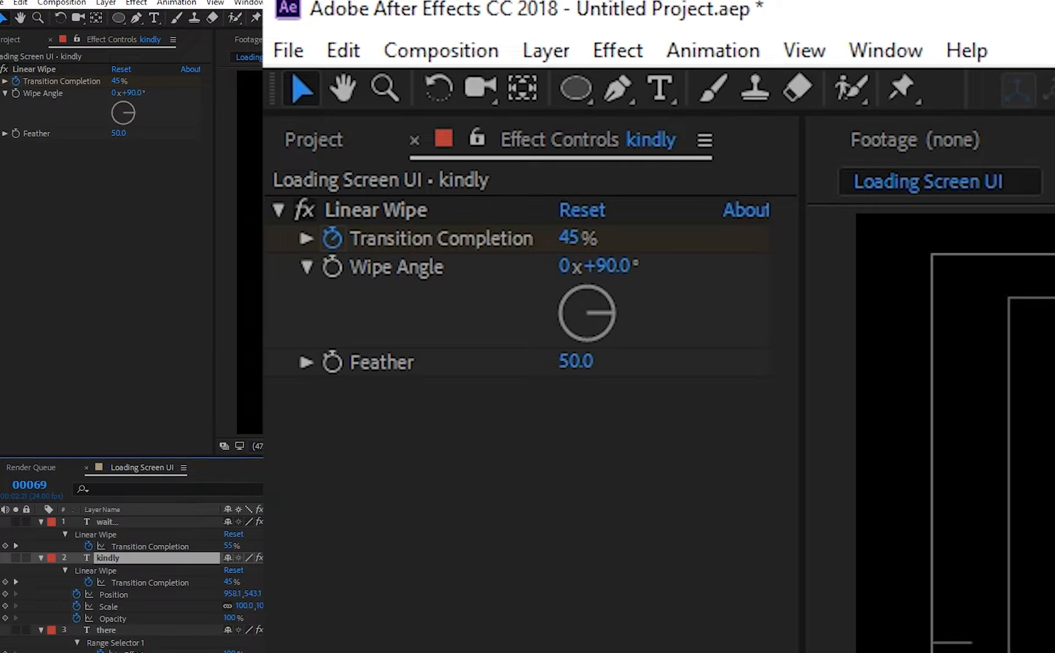
click(157, 522)
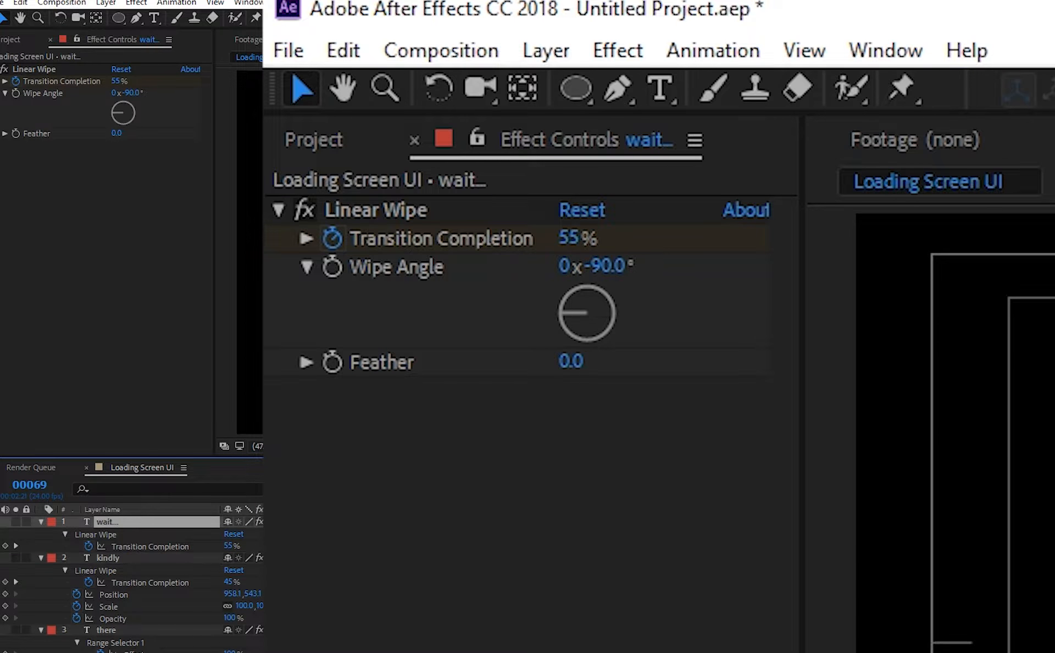
click(118, 133)
text(50)
key(Return)
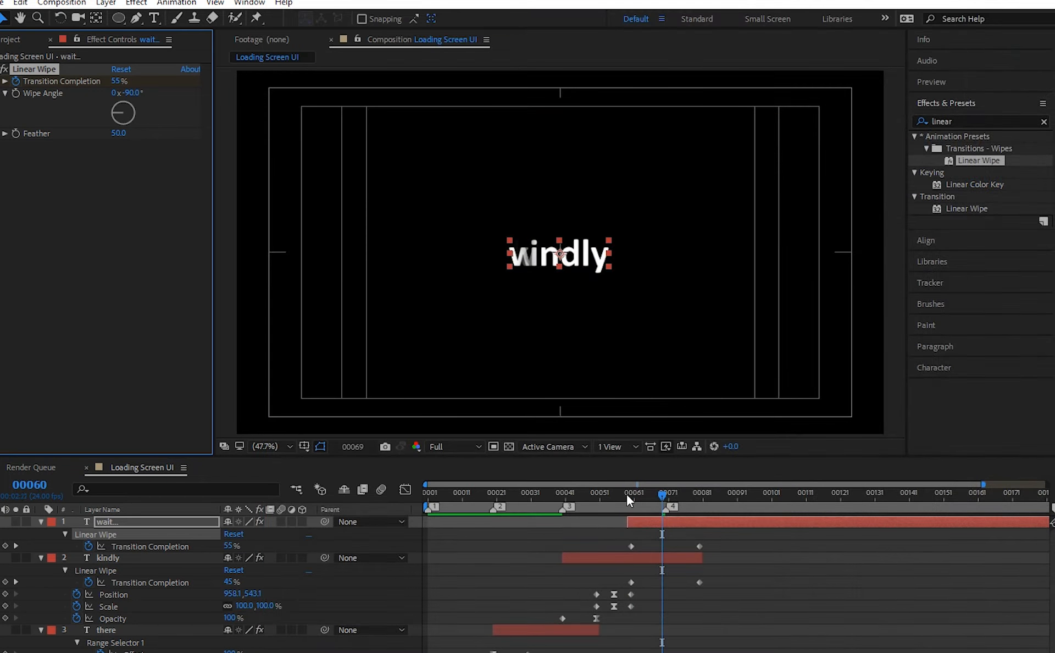
Play back the feathered wipe between kindly and wait... from frame 51
drag(627, 494, 600, 495)
click(731, 541)
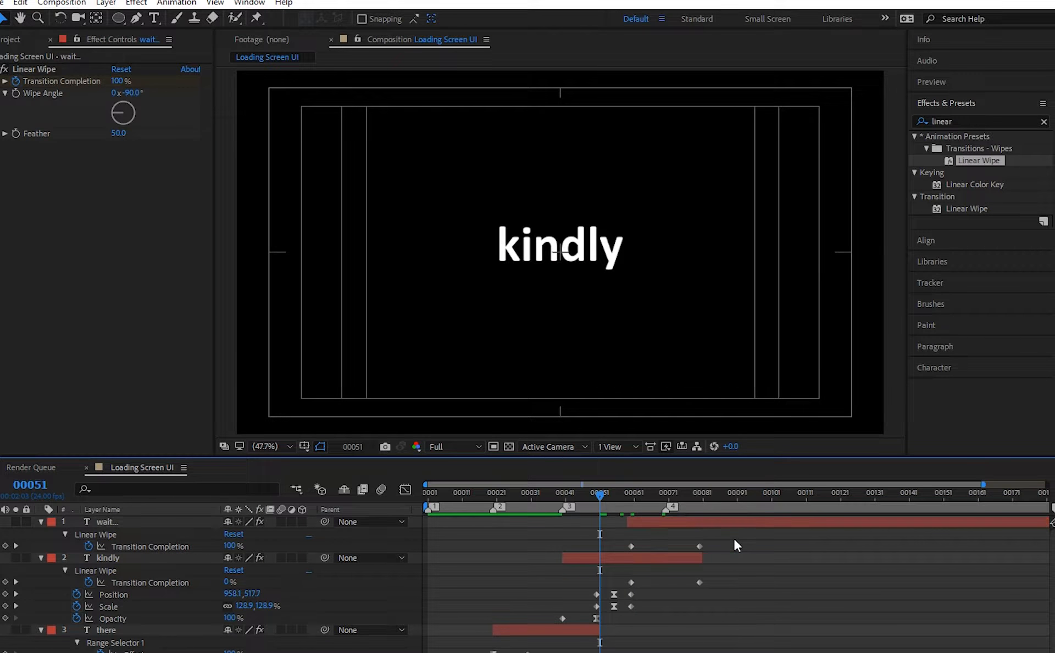
key(space)
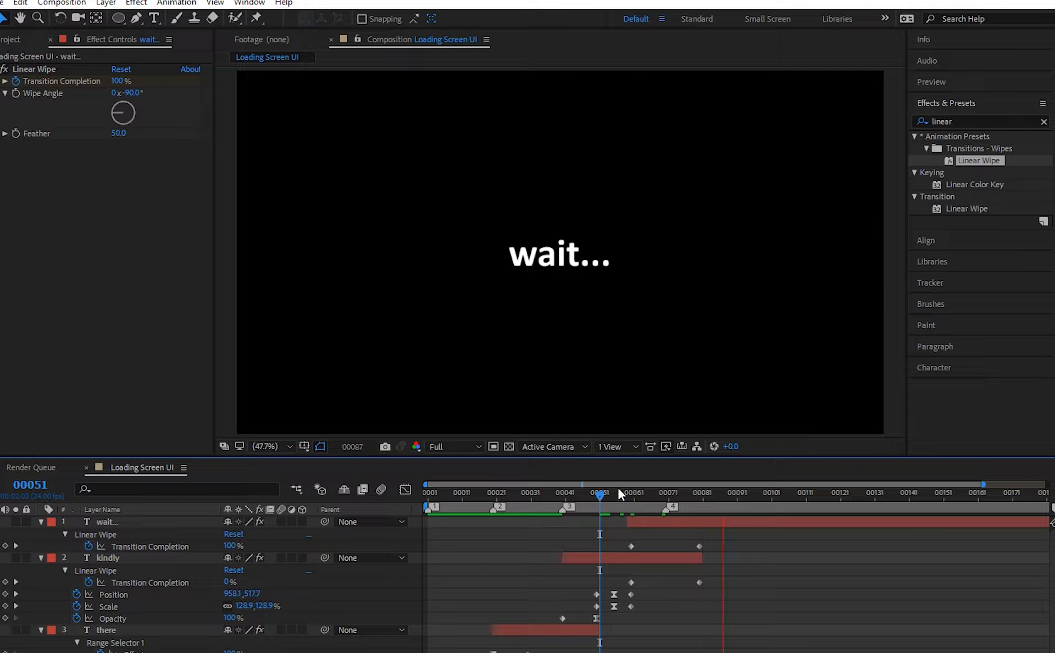
Apply Easy Ease to the end and start Transition Completion keyframes of both the wait... and kindly layers
drag(614, 495, 693, 589)
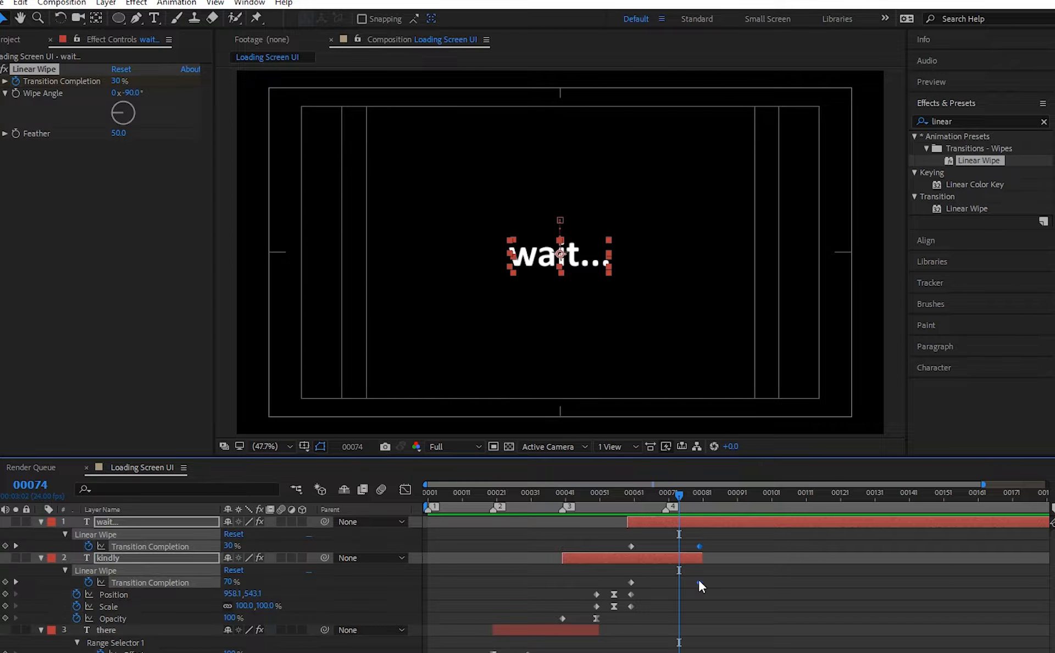
right_click(699, 582)
mouse_move(761, 572)
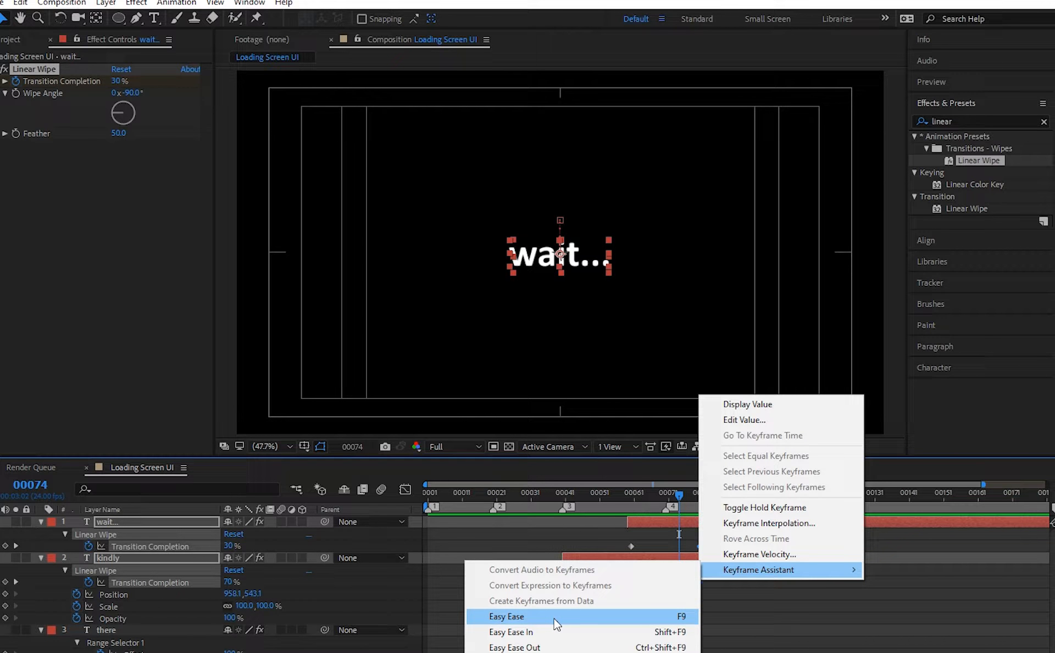
click(566, 616)
drag(647, 540, 623, 591)
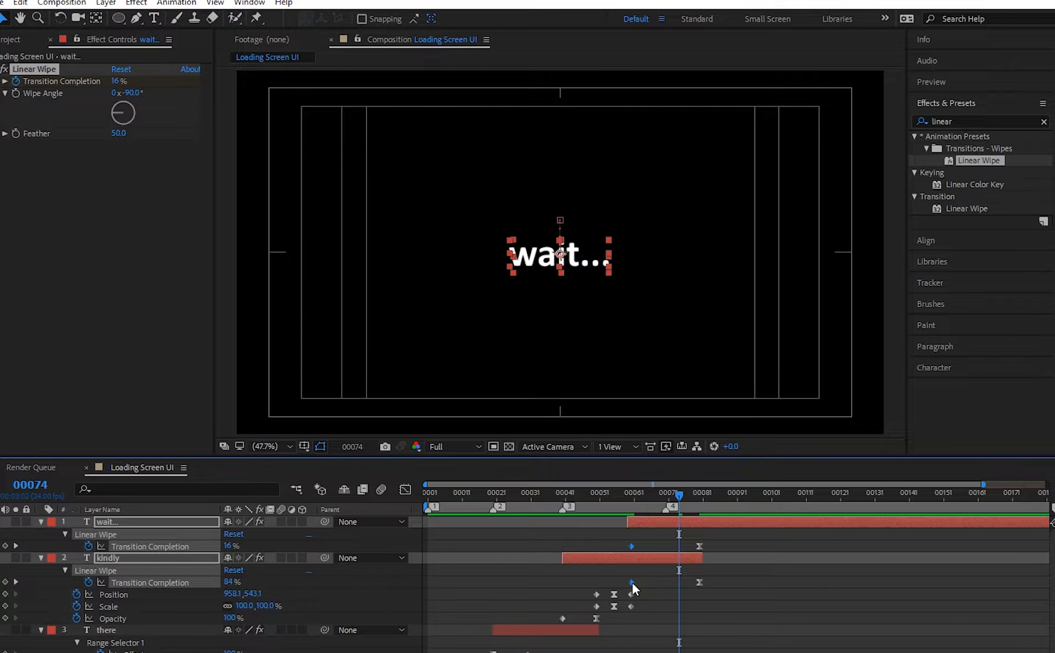
right_click(633, 586)
mouse_move(653, 574)
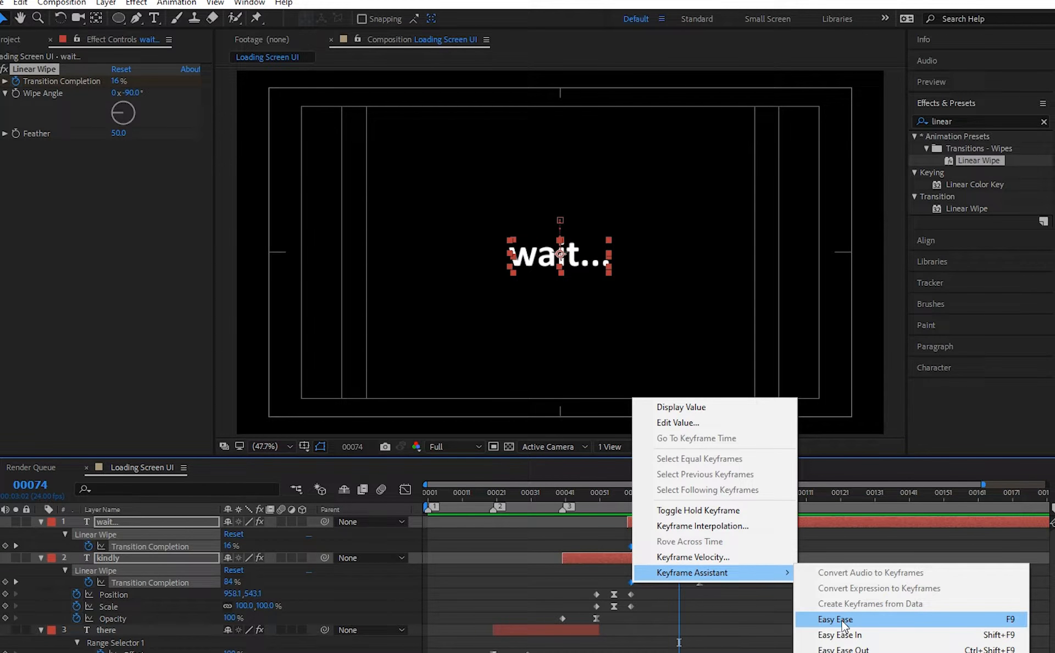
click(844, 626)
Play back the text animation from frame 32 and again from frame 1 to review all the transitions
drag(544, 498, 535, 506)
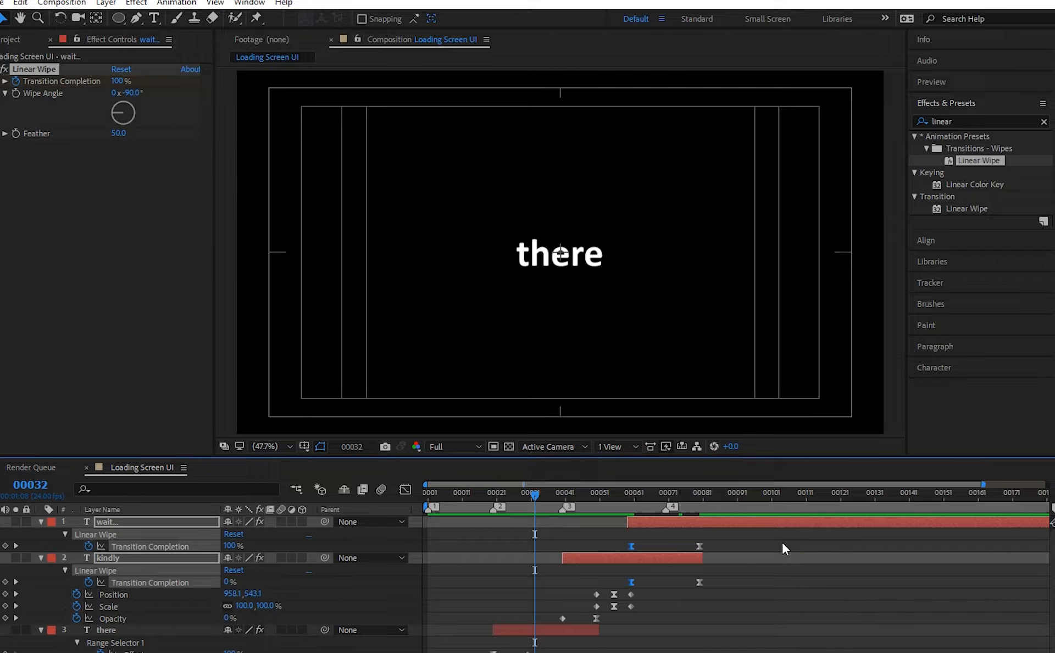
click(784, 544)
key(space)
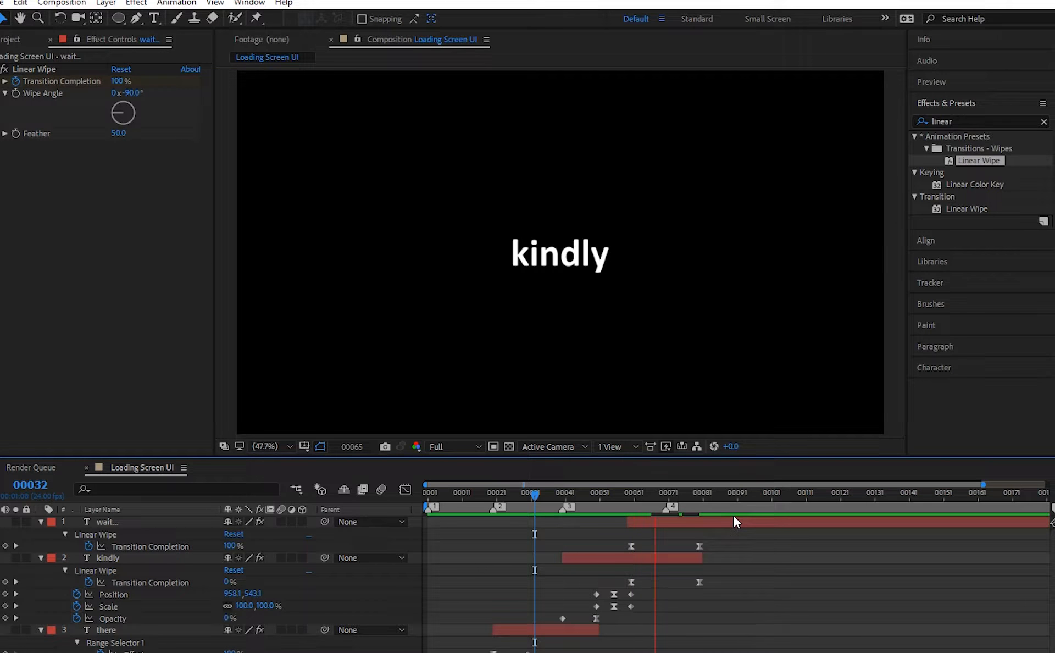
drag(545, 491, 375, 506)
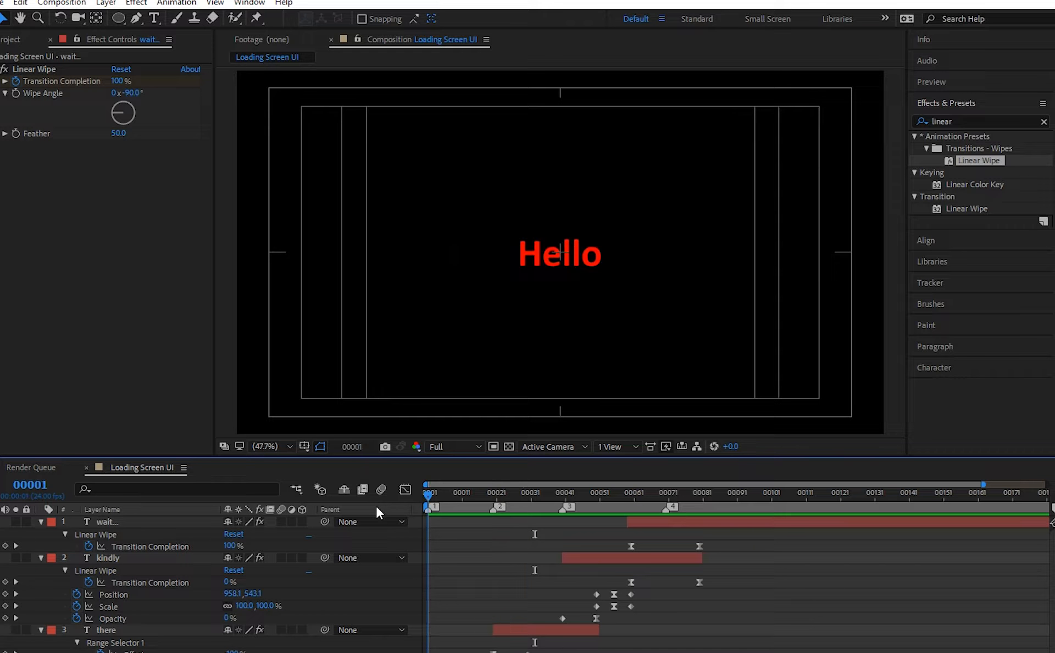
key(space)
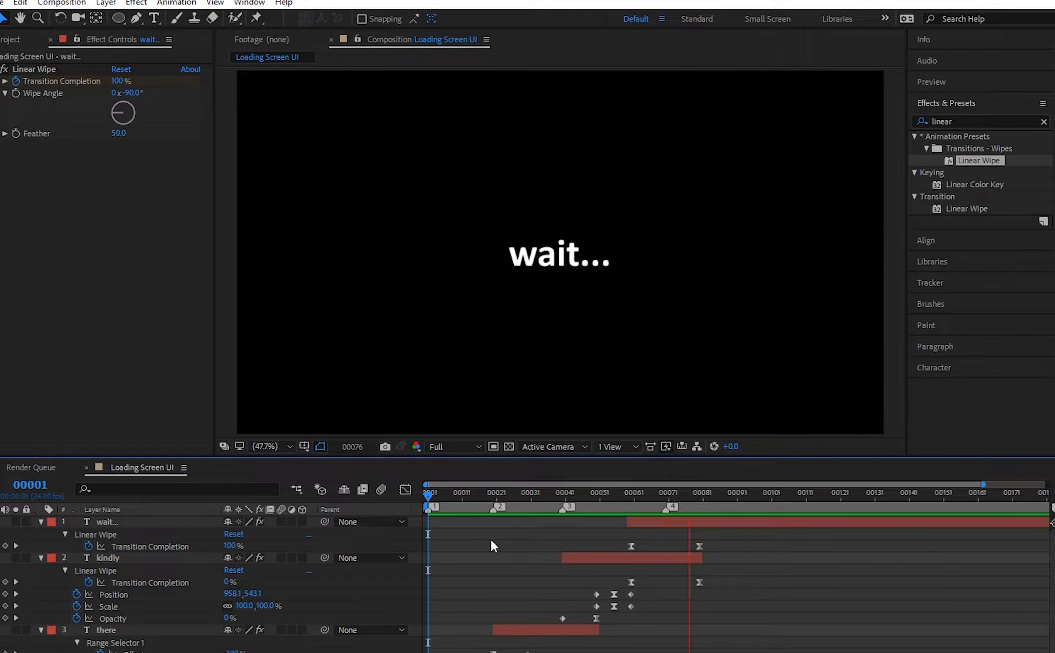
key(space)
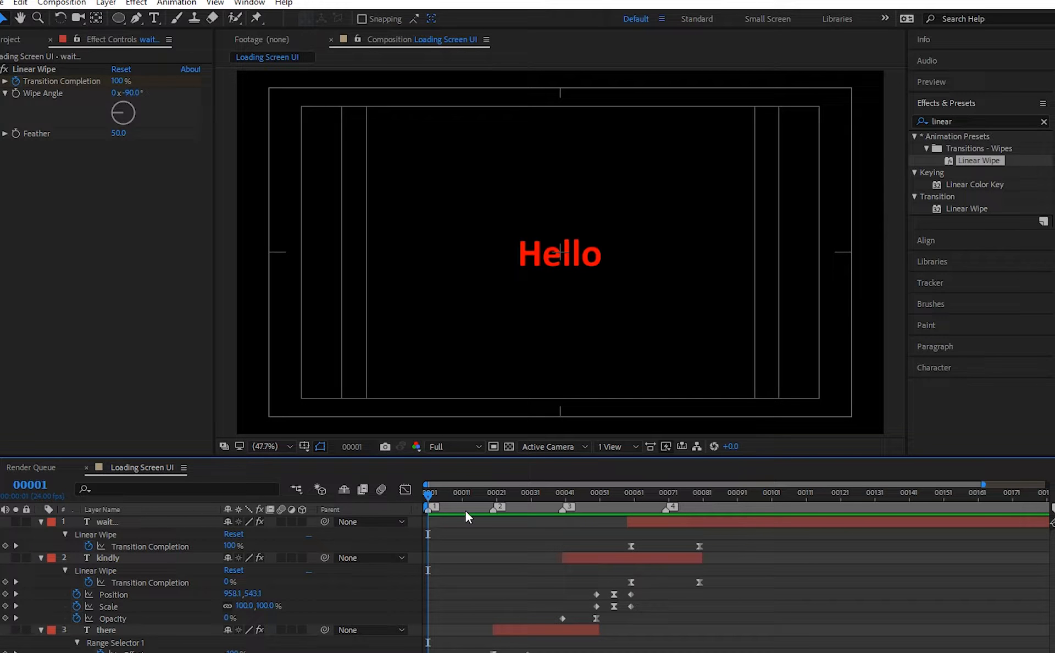
key(space)
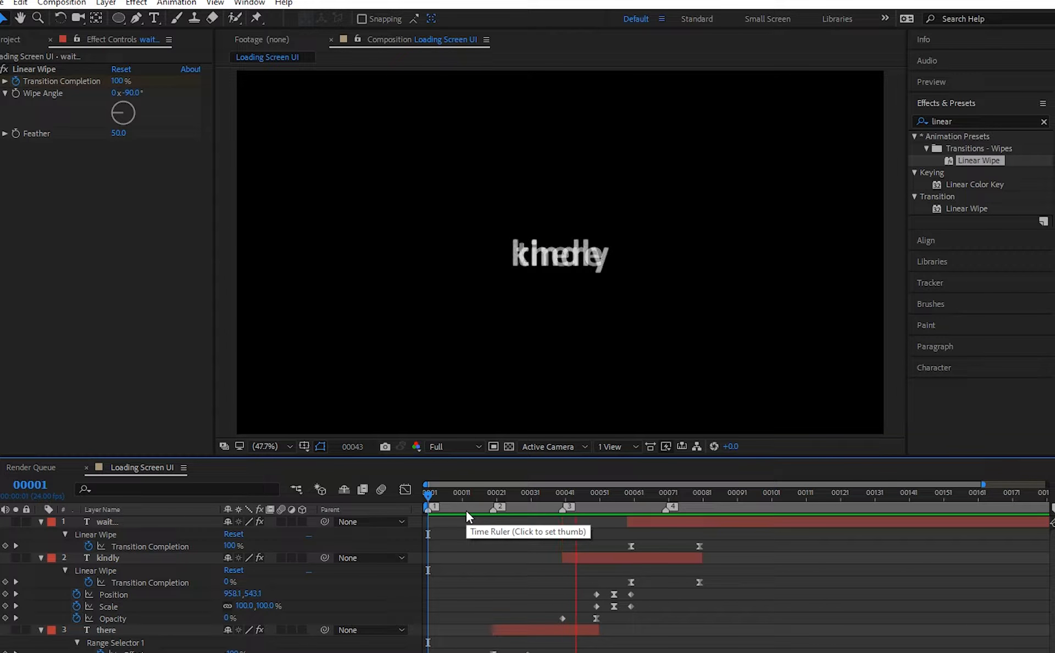
click(616, 496)
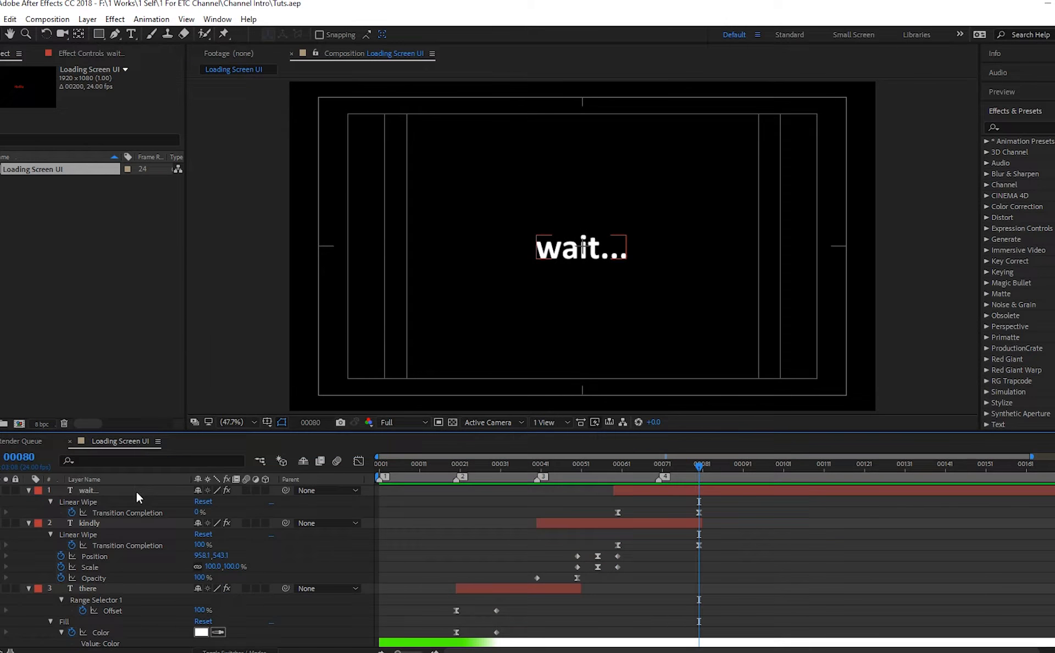
Collapse the properties of all layers from wait... to Hello and deselect the Loading Screen UI composition in the project
click(136, 491)
scroll(145, 607, down, 3)
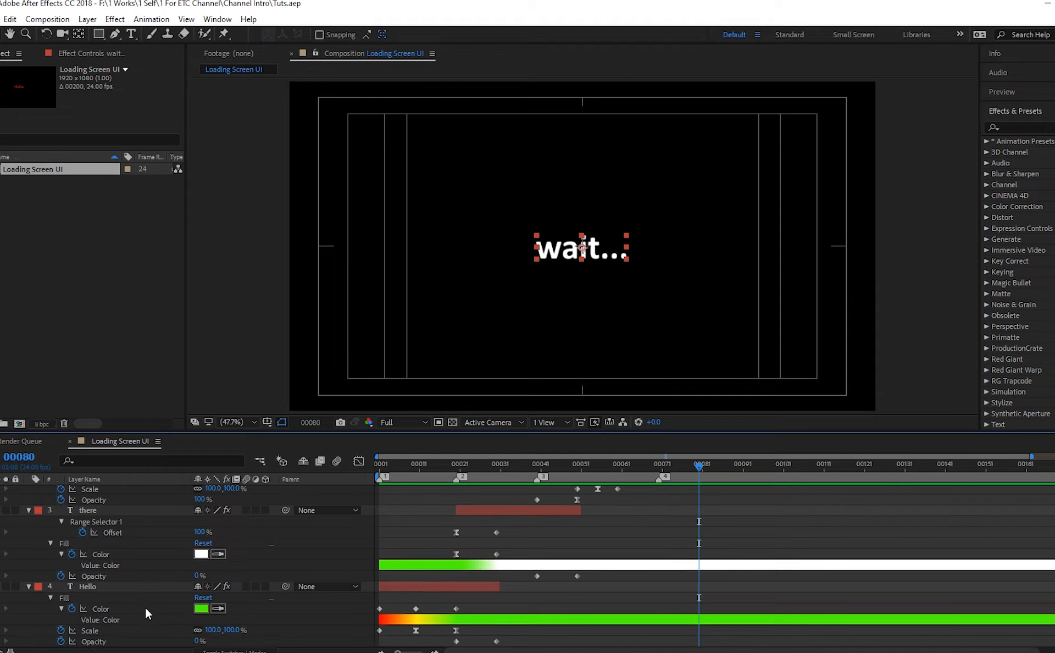
shift+click(114, 585)
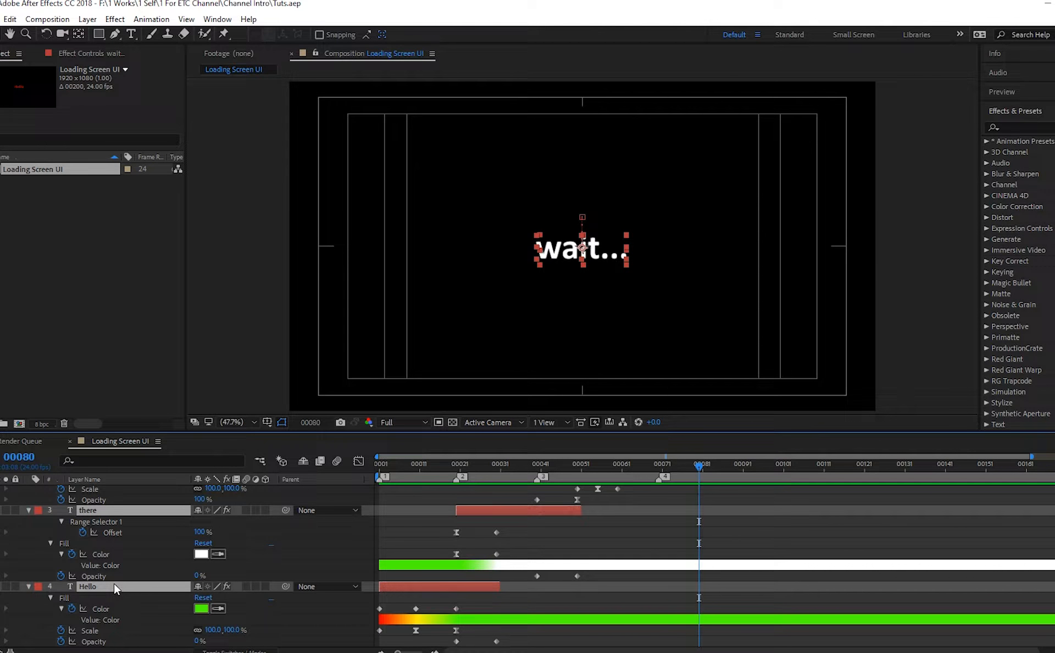
click(26, 509)
click(212, 538)
key(Home)
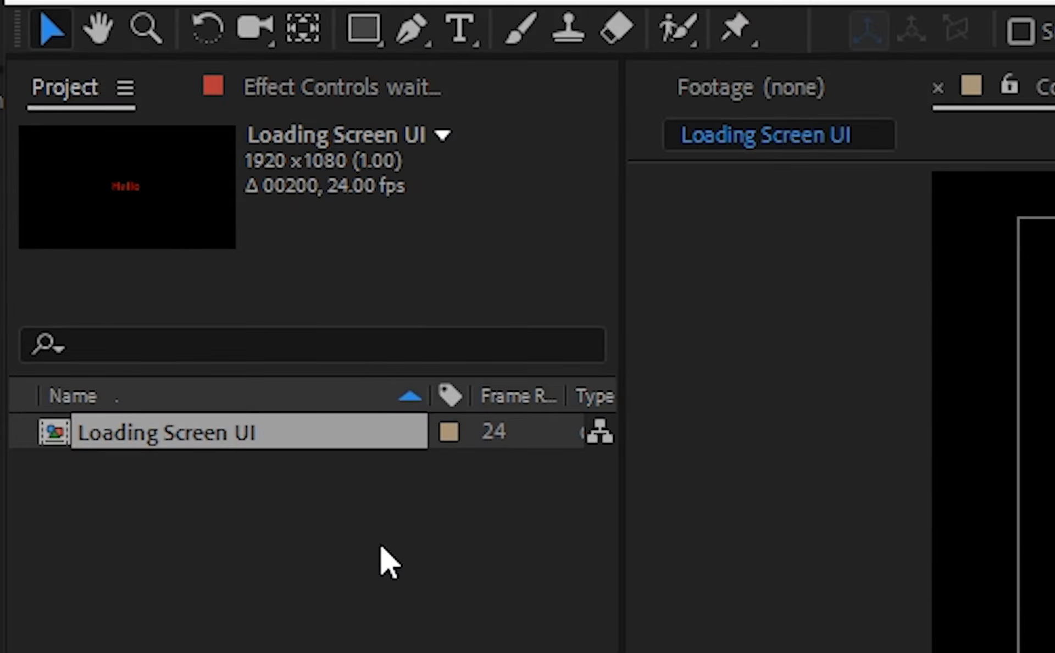
click(108, 204)
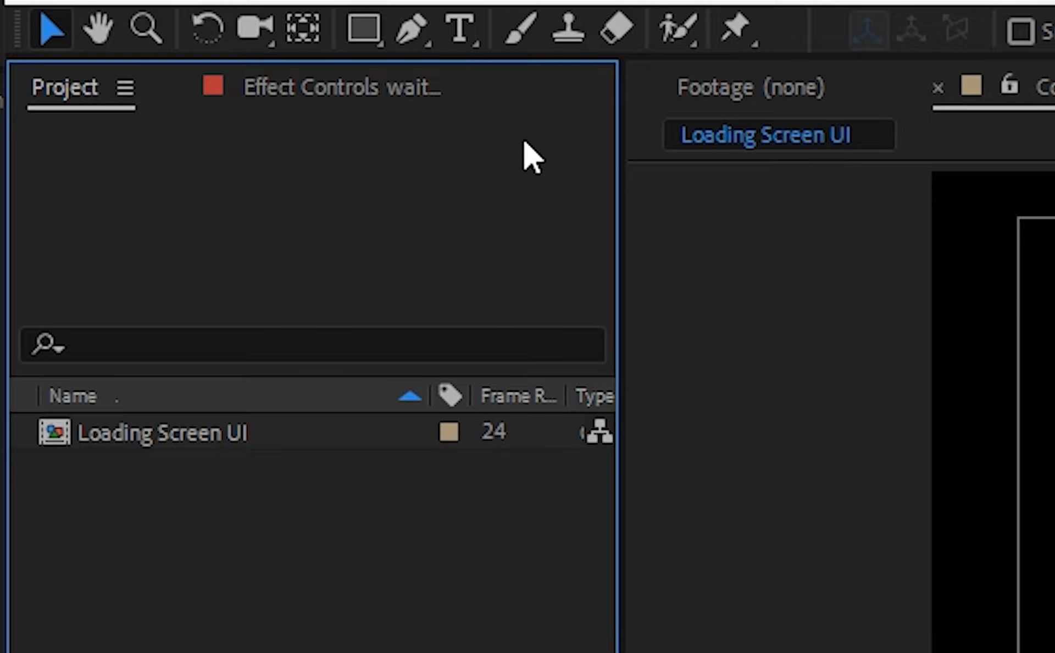
Choose the Rectangle tool and set its fill to None and its stroke to Solid Color
click(376, 43)
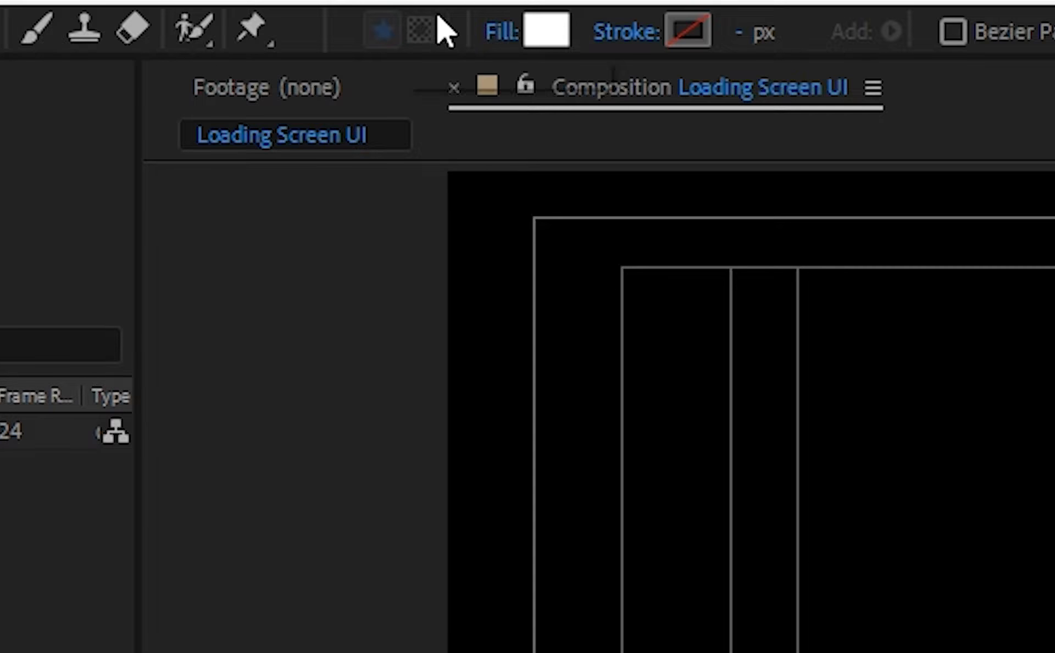
click(501, 38)
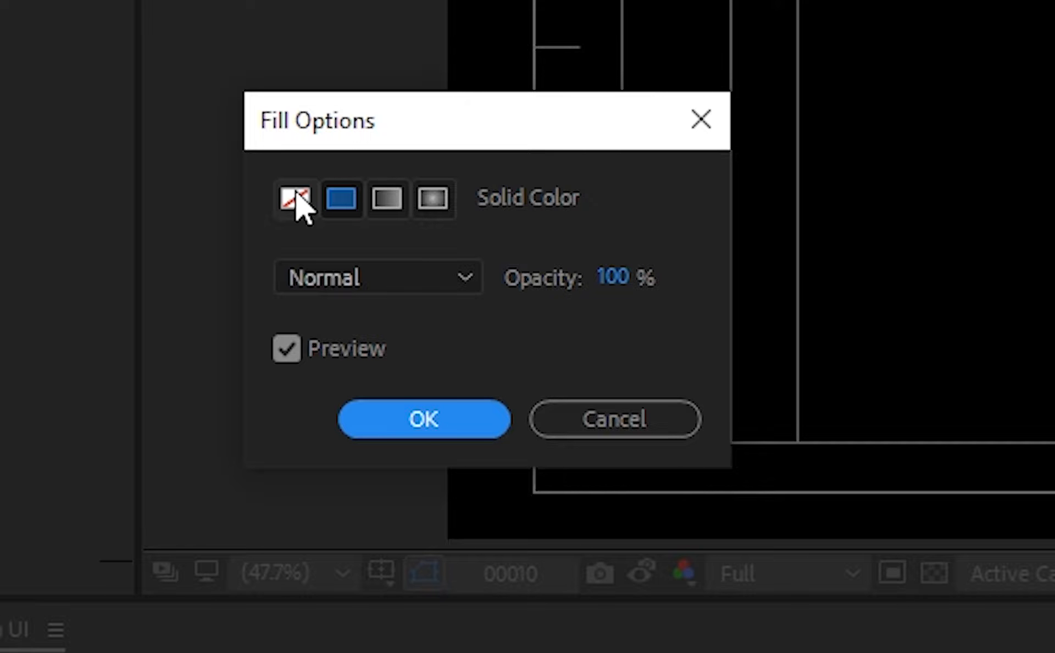
click(296, 197)
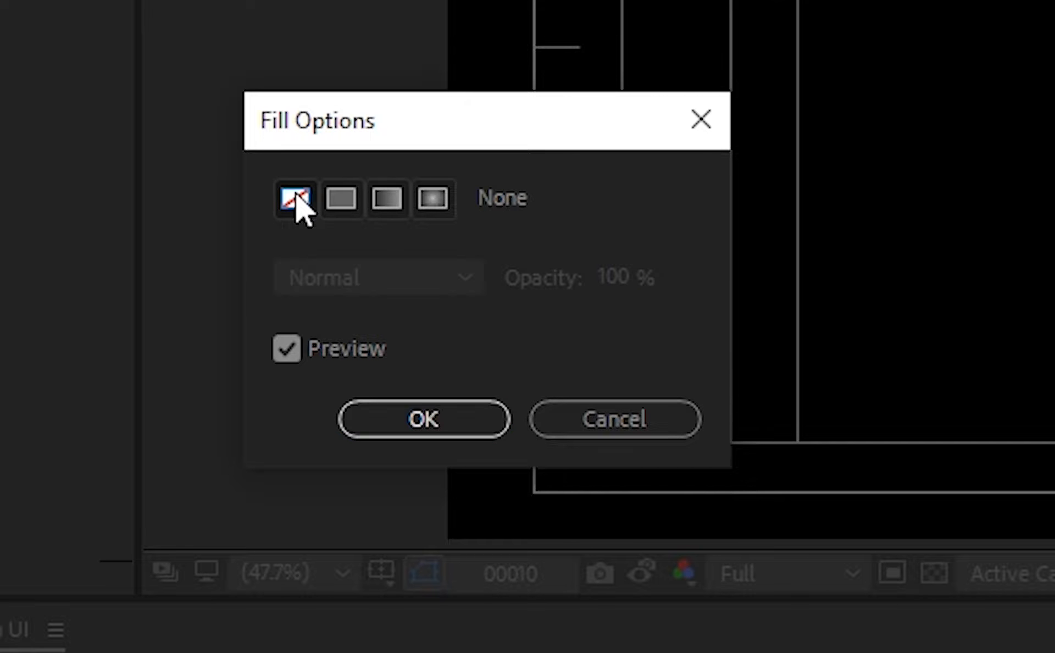
click(447, 421)
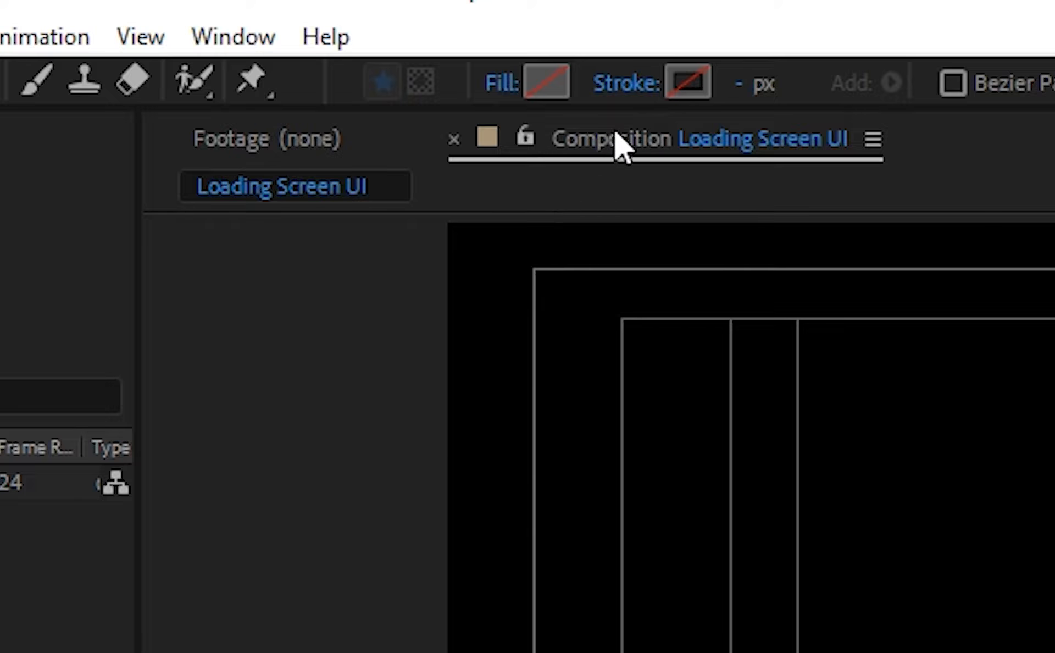
click(632, 94)
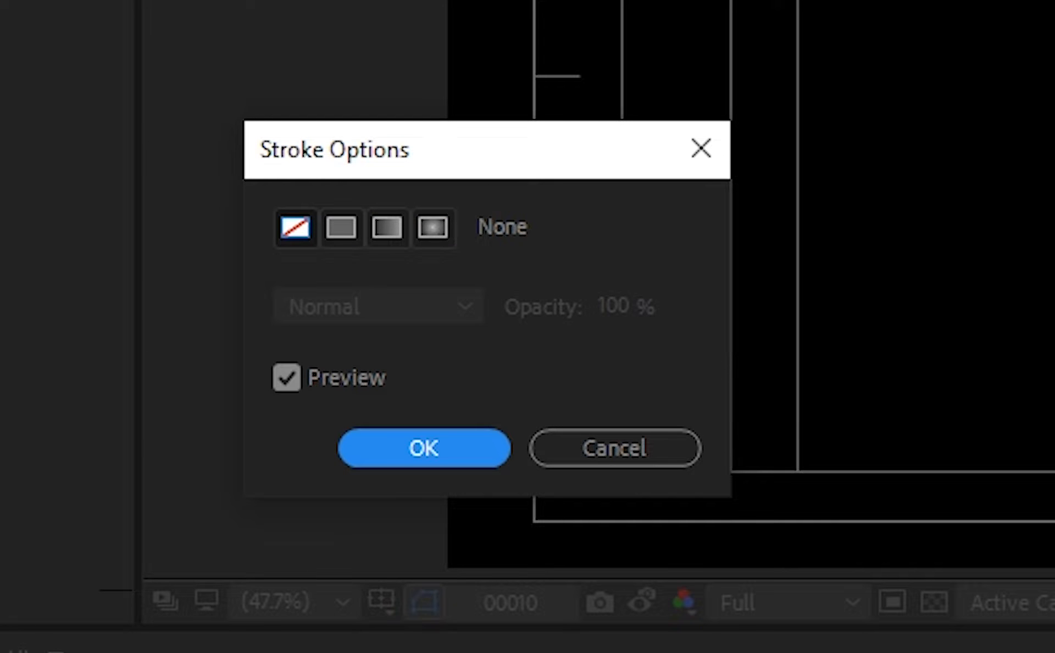
click(341, 227)
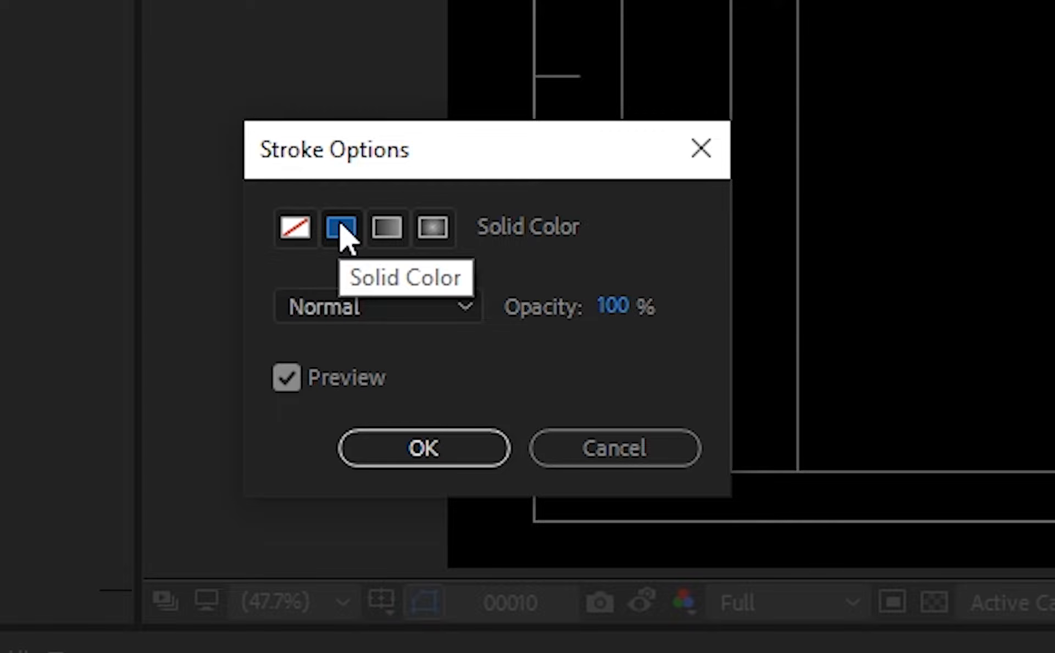
click(468, 456)
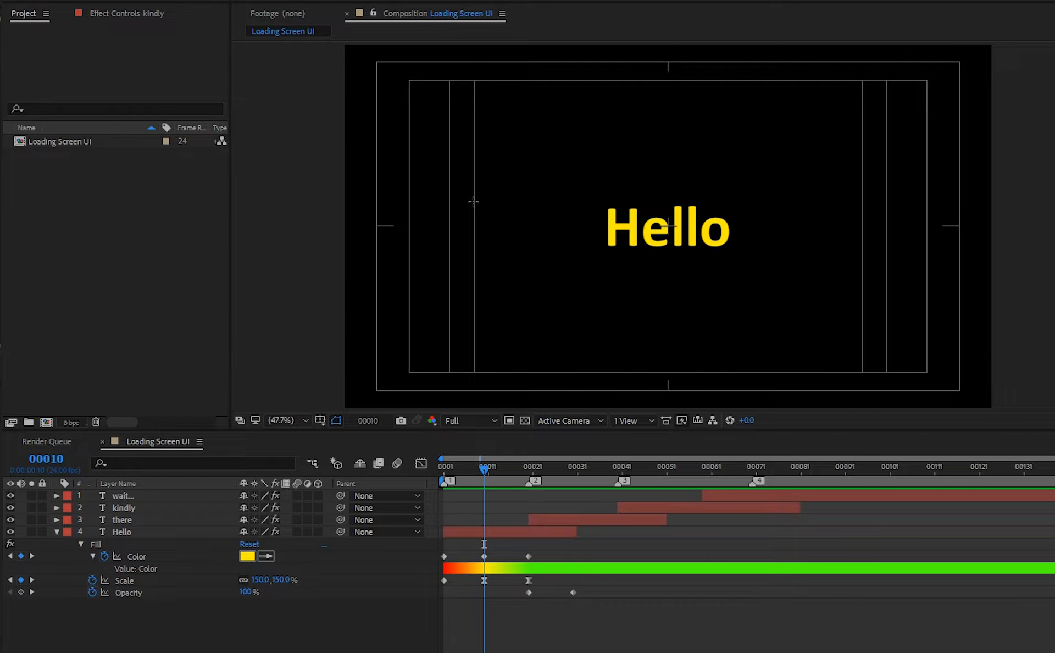
Draw a rectangle about 1153 by 145 px around the Hello text and add a Size keyframe at frame 10
mouse_move(474, 202)
mouse_down()
mouse_move(505, 247)
mouse_move(866, 259)
mouse_move(862, 251)
mouse_up()
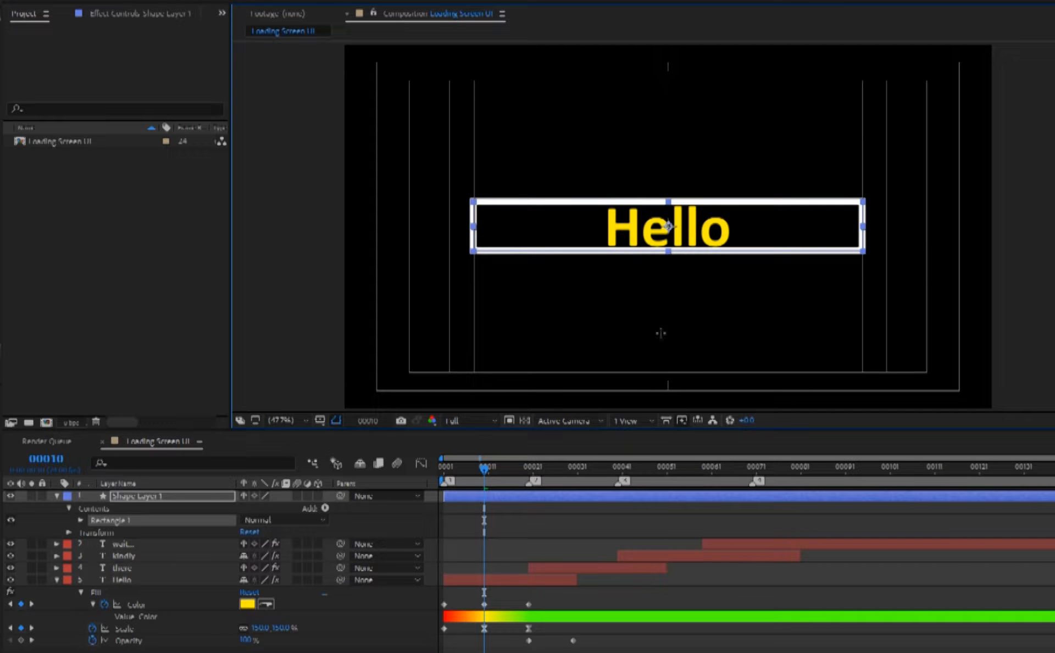
click(81, 519)
click(93, 532)
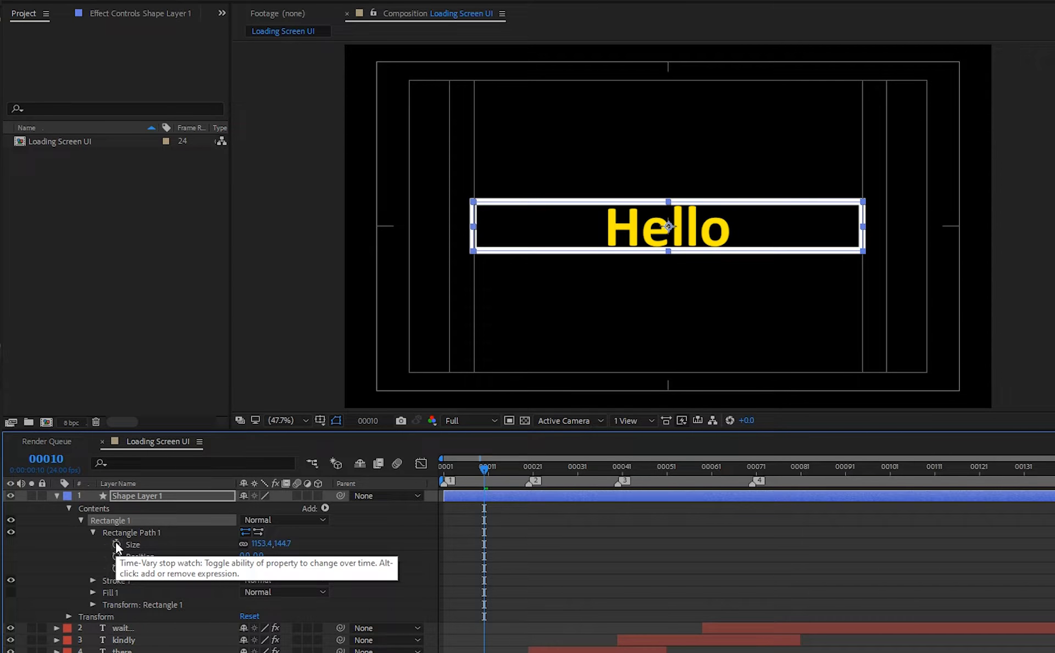
click(117, 544)
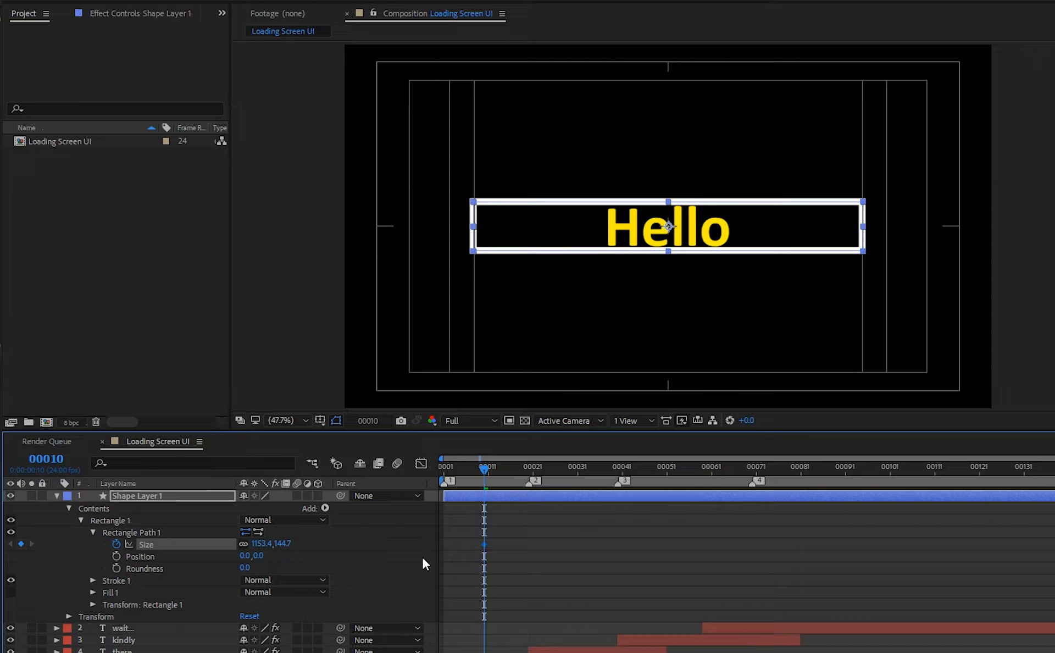
Keyframe the rectangle's Stroke Width at frames 1 and 10, setting it to 10 at frame 10
click(93, 580)
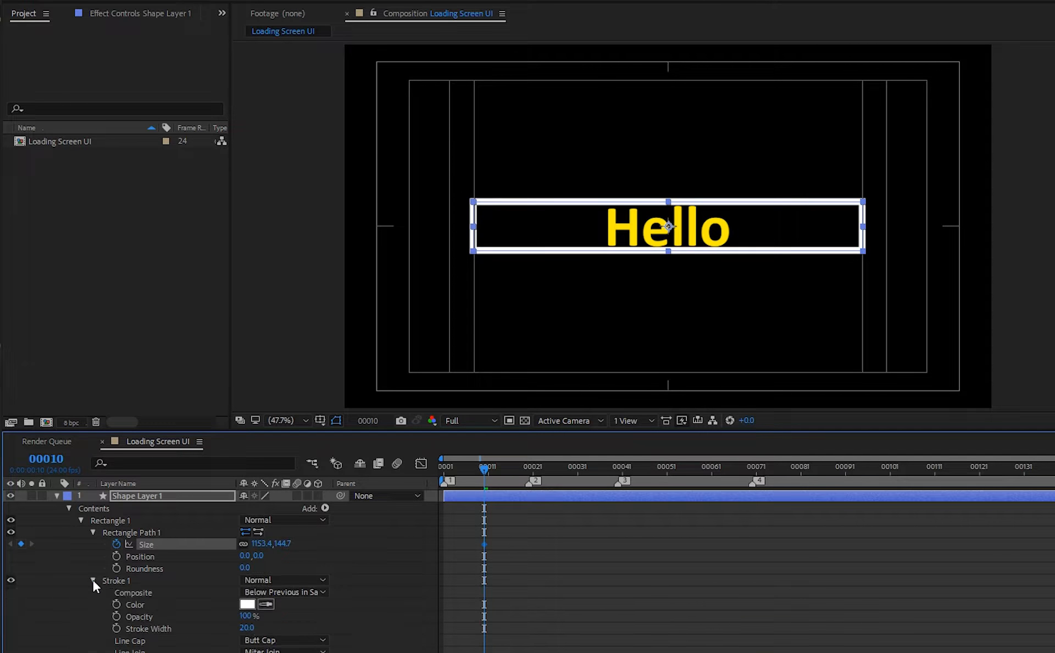
scroll(110, 587, down, 1)
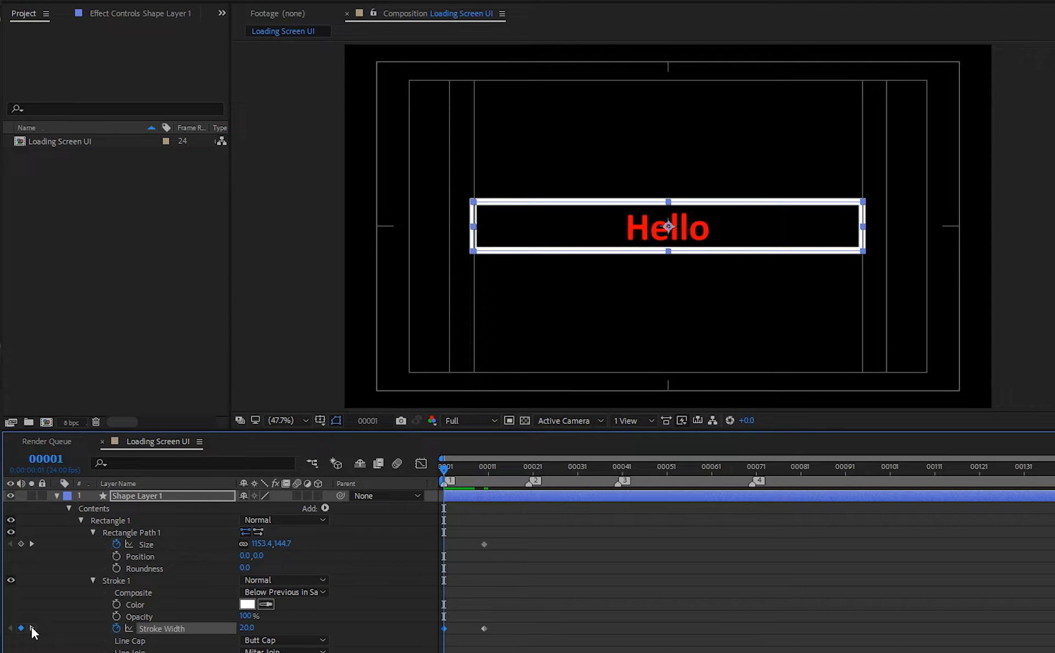
click(31, 627)
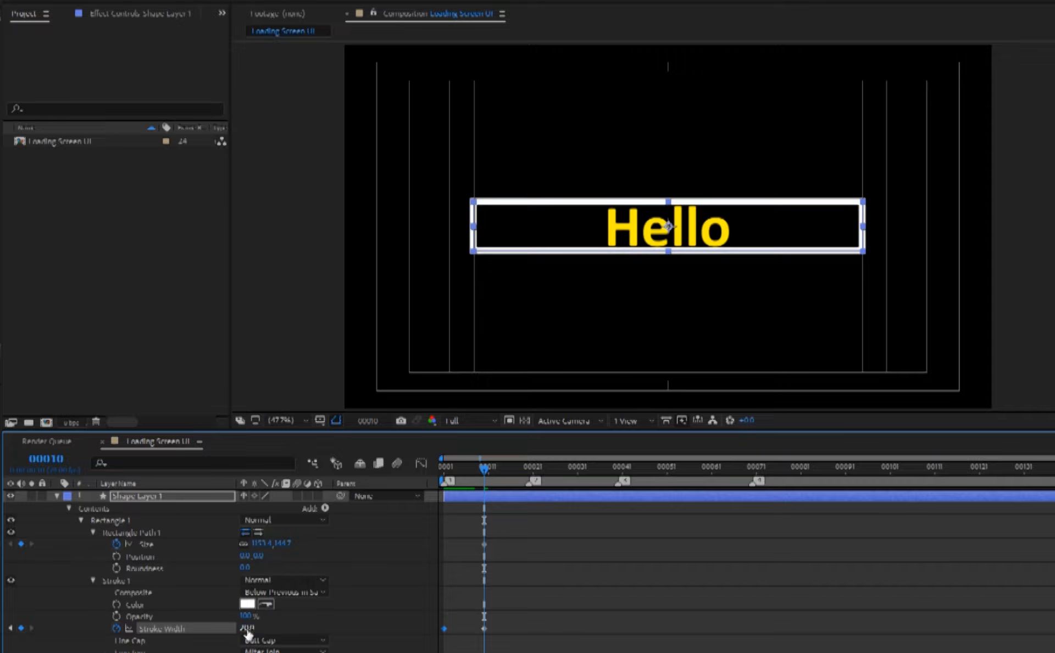
text(10)
key(Return)
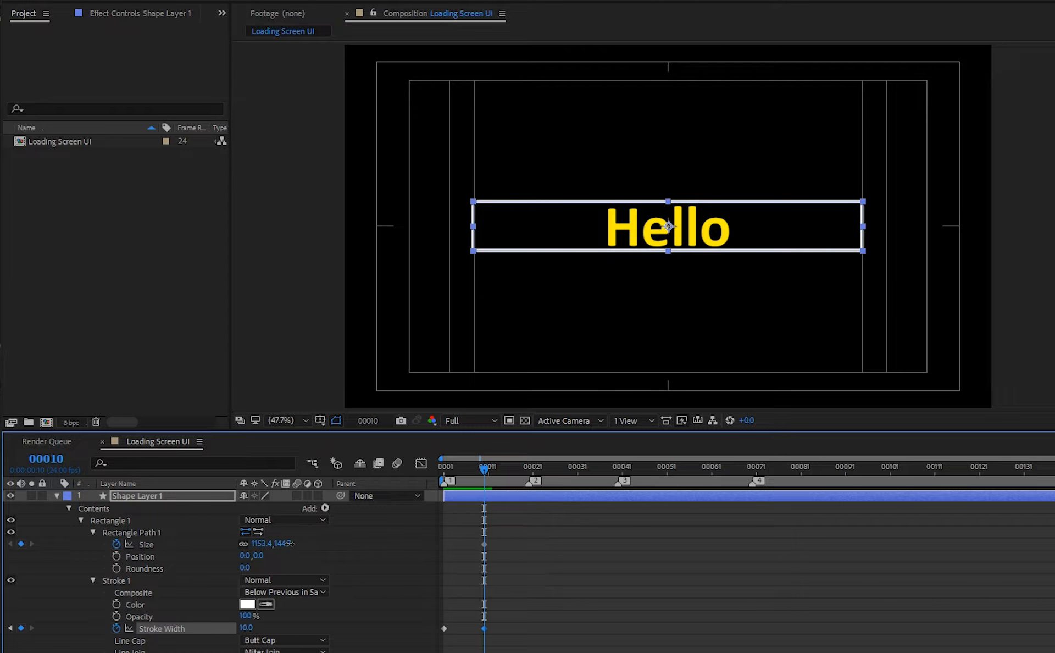
Add a Size keyframe at frame 1 and enlarge the rectangle to 1280.9 by 160.7 there
click(290, 544)
click(465, 526)
drag(474, 470, 414, 475)
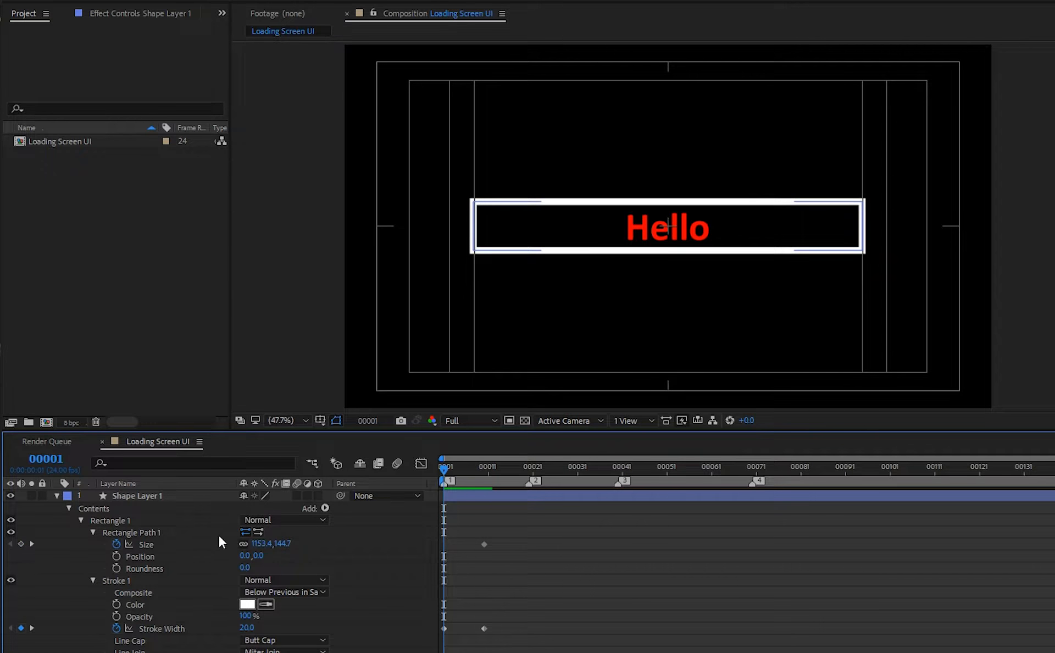
click(21, 544)
drag(286, 545, 296, 545)
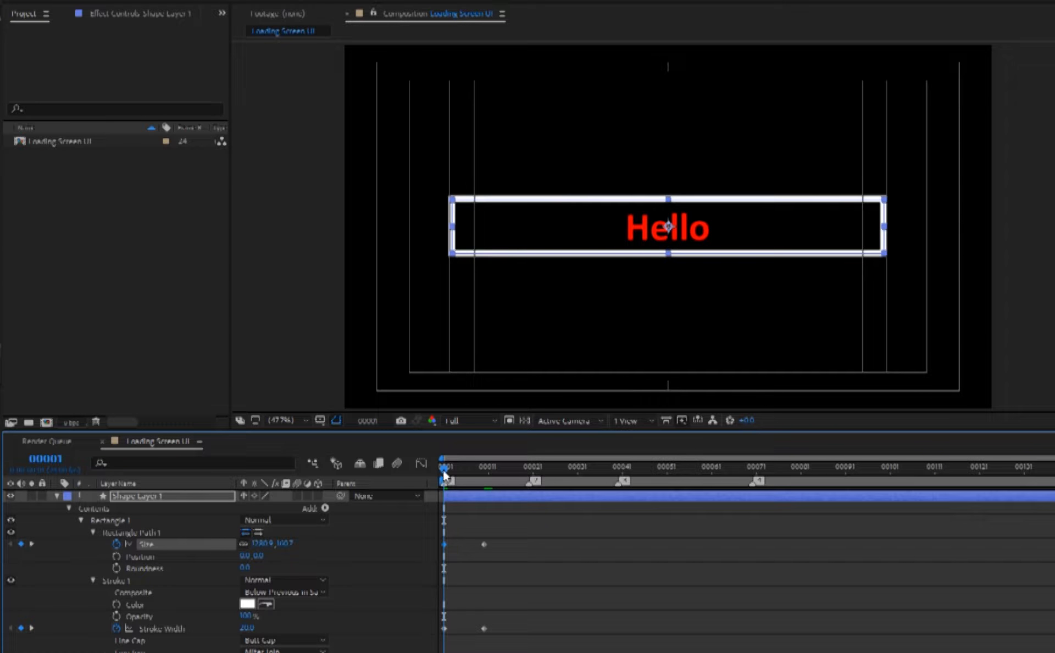
Play back the rectangle's size and stroke width animation from frame 1
mouse_move(443, 470)
mouse_down()
mouse_move(506, 480)
mouse_move(443, 478)
mouse_up()
key(space)
key(space)
Apply Easy Ease to the rectangle's Size and Stroke Width keyframes at frame 10
mouse_move(510, 532)
mouse_down()
mouse_move(487, 578)
mouse_move(481, 637)
mouse_up()
right_click(483, 628)
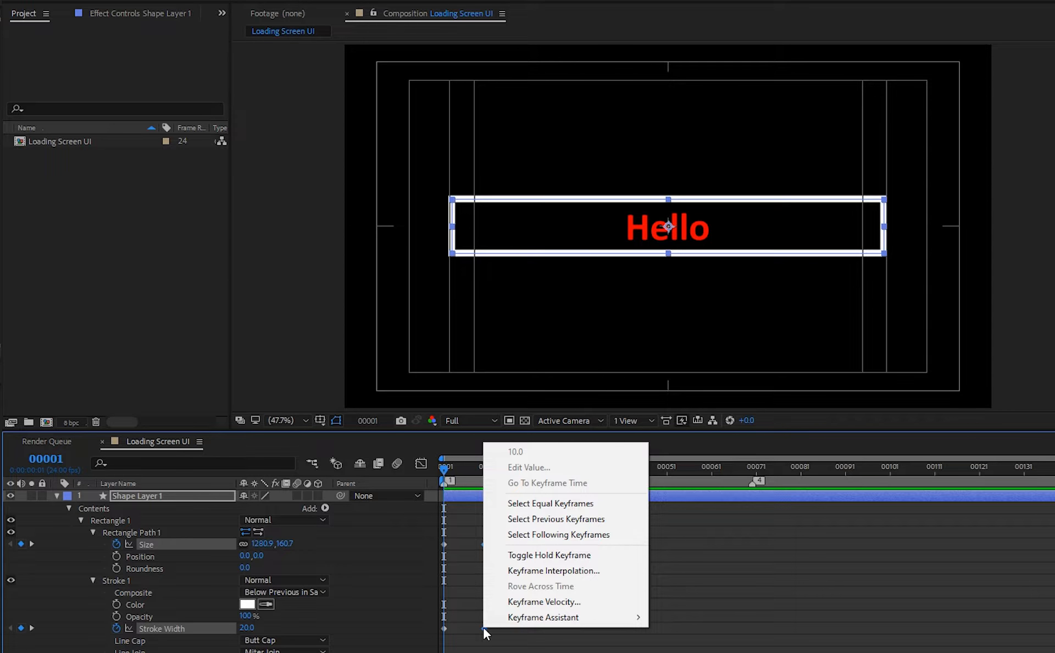
mouse_move(556, 620)
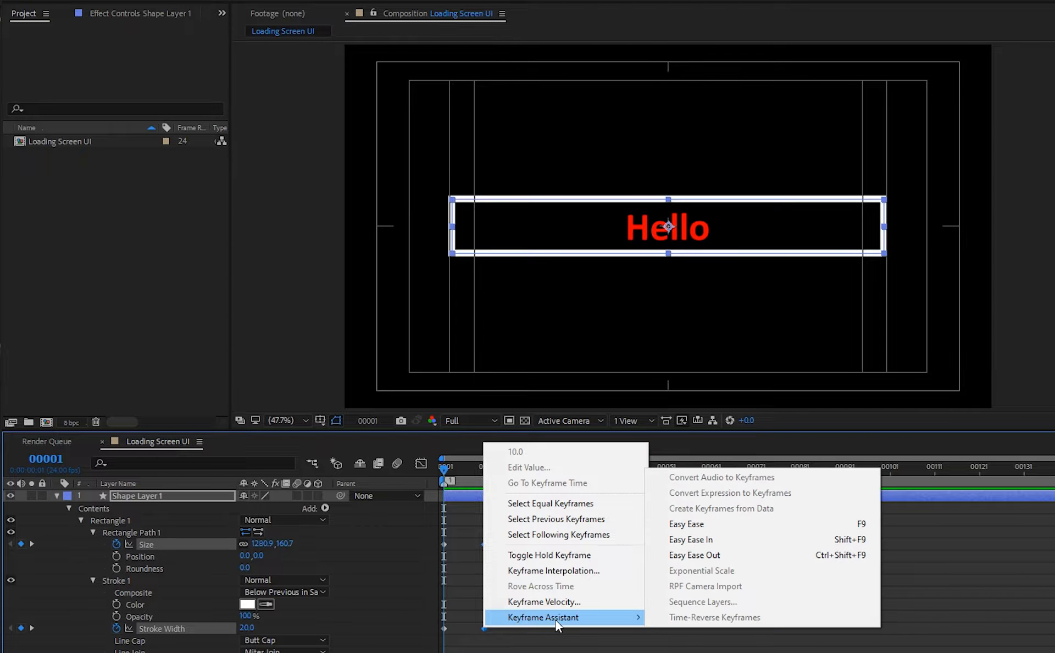
click(693, 523)
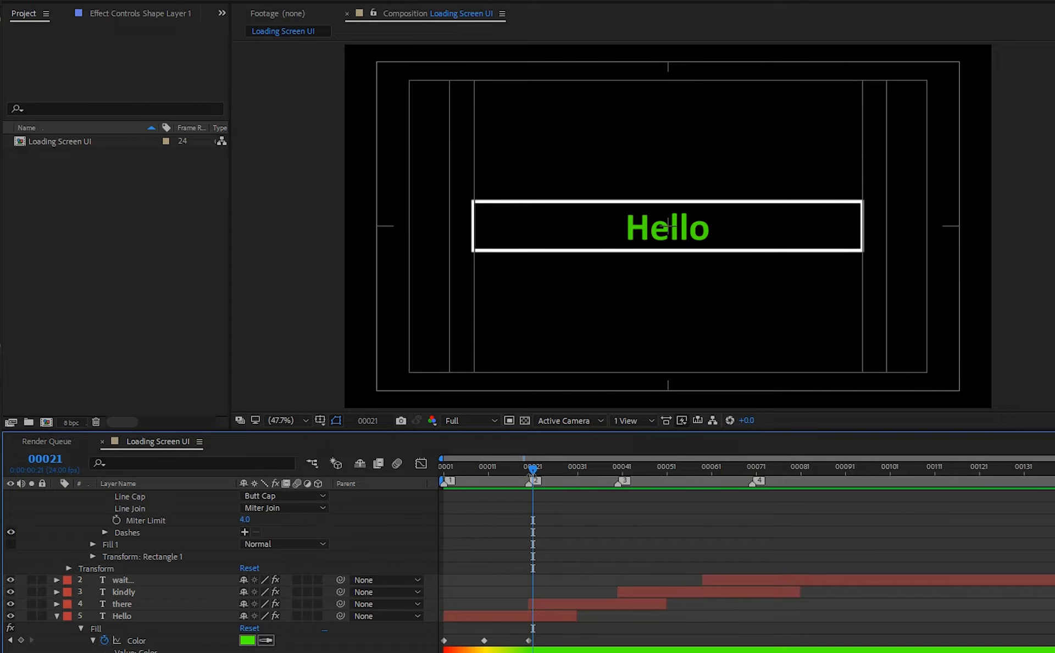
Set the rectangle's Stroke Width to 20 at frame 20
click(529, 470)
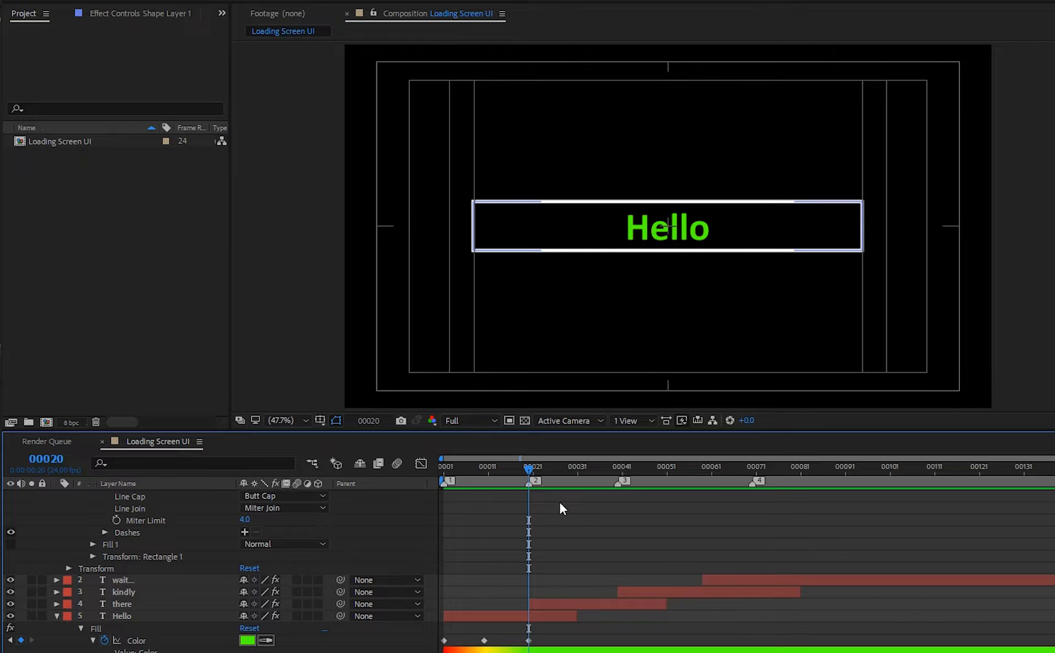
scroll(560, 502, up, 4)
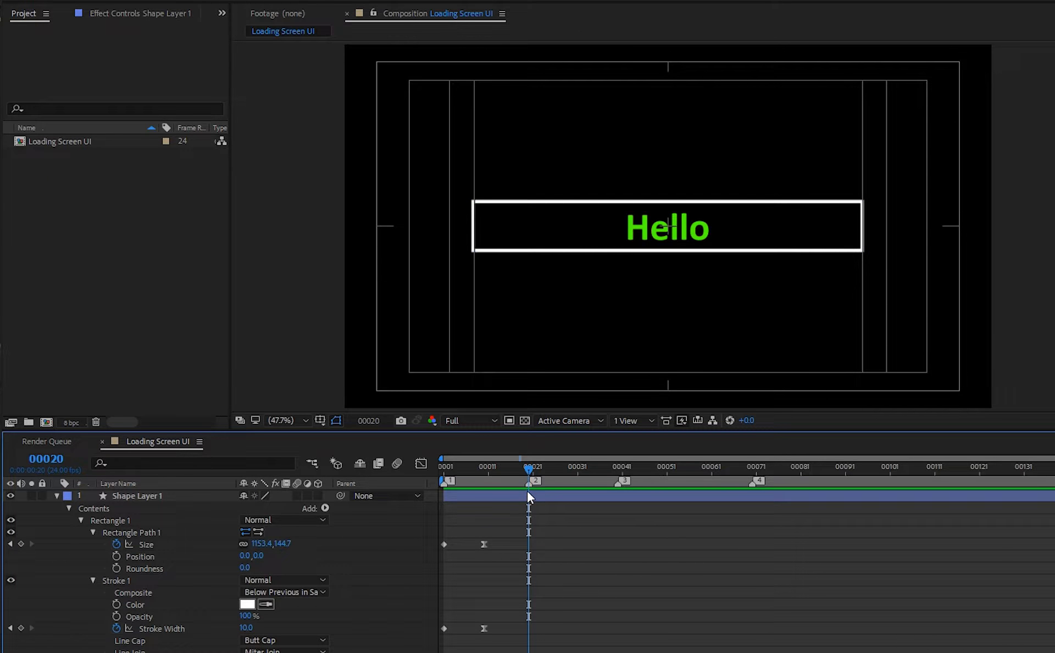
click(246, 627)
text(20)
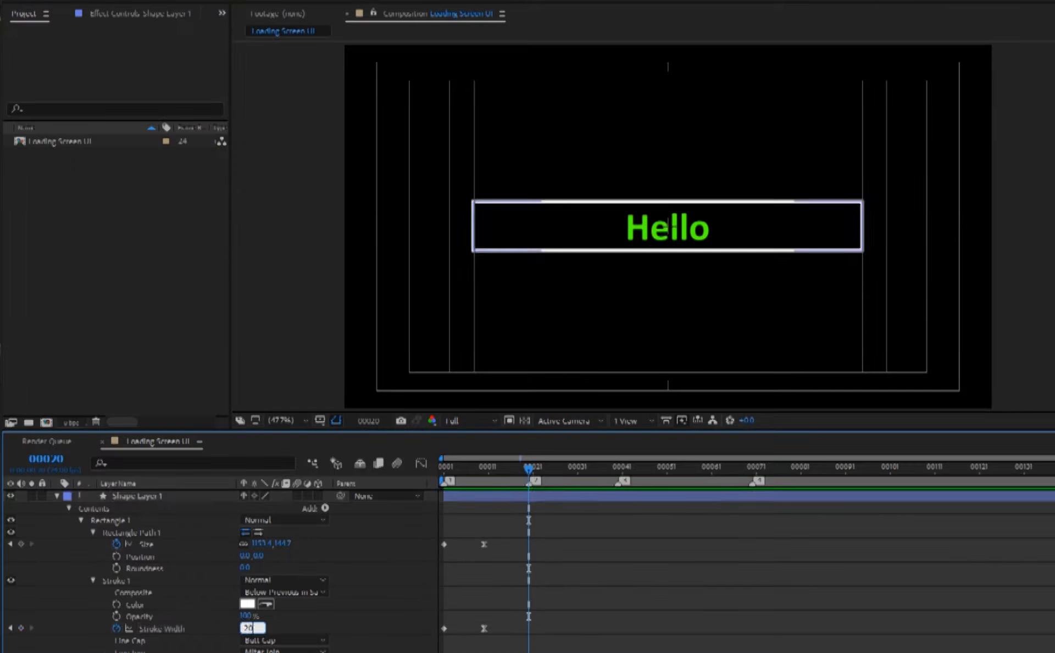
click(326, 622)
Copy the rectangle's frame 1 Size keyframe to frame 20 and apply Easy Ease to the copy
drag(479, 476, 529, 496)
click(443, 544)
key(ctrl+c)
key(ctrl+v)
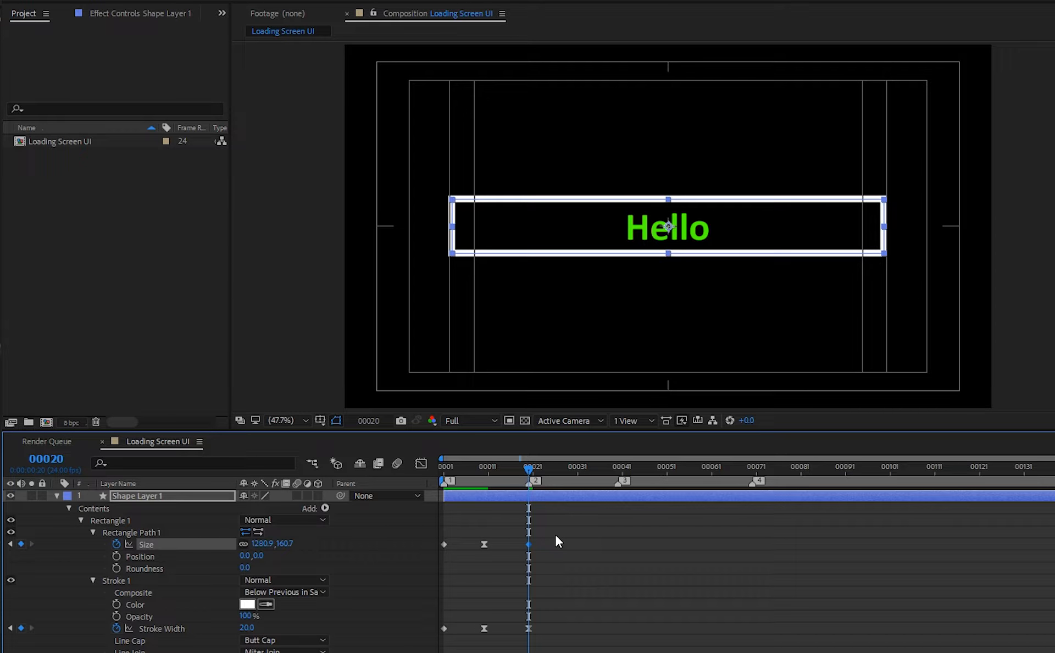
right_click(529, 544)
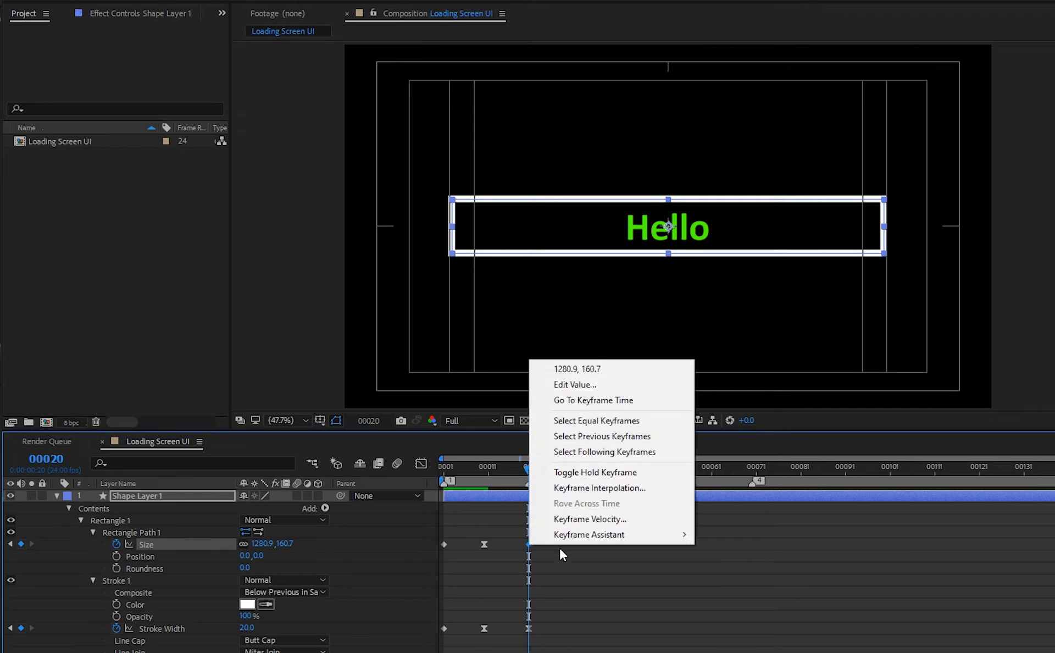
mouse_move(618, 539)
click(734, 581)
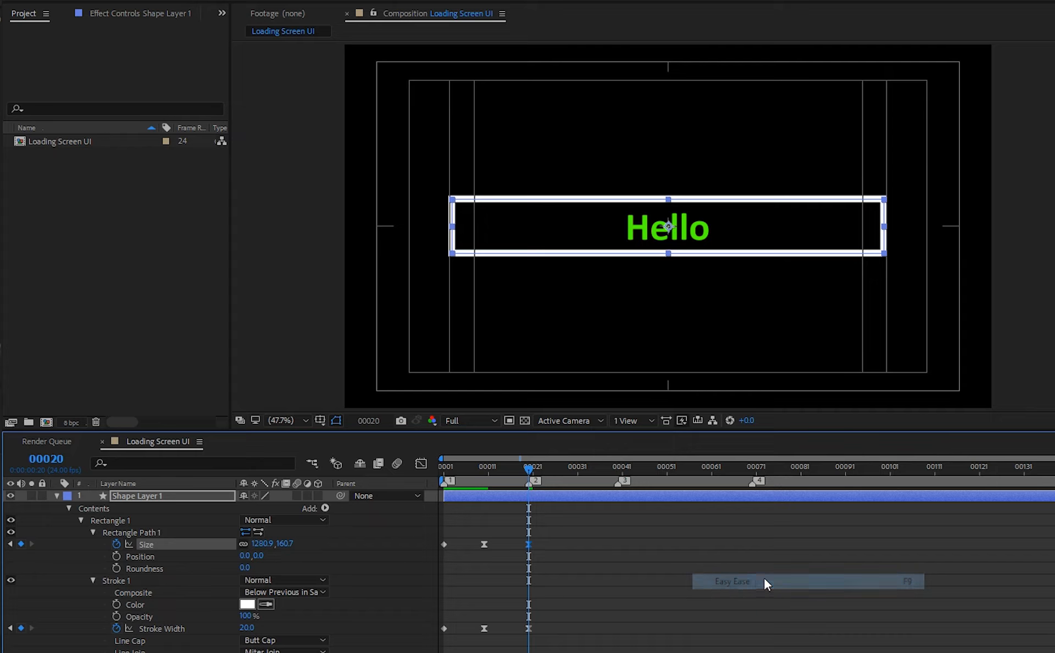
Play back the complete rectangle animation from frame 1
key(space)
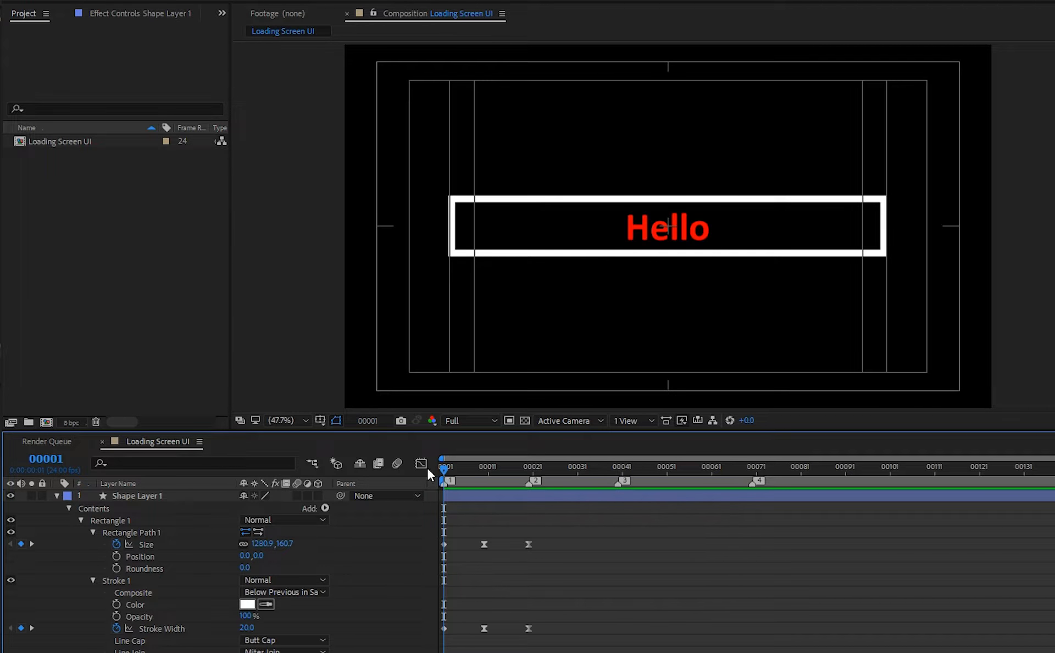
key(space)
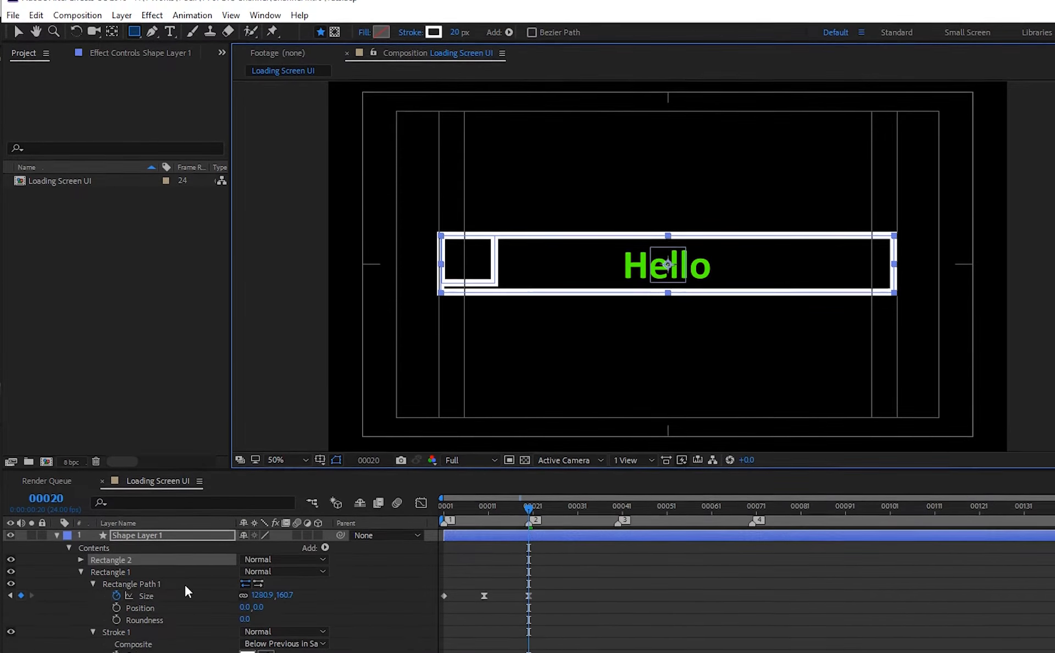
key(ctrl+z)
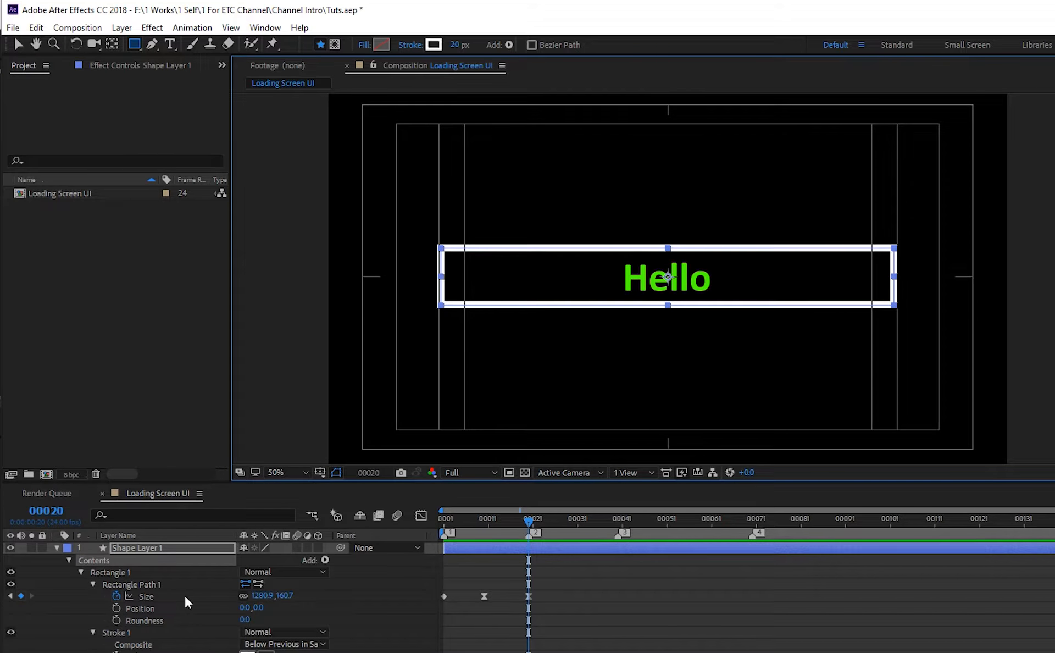
click(123, 564)
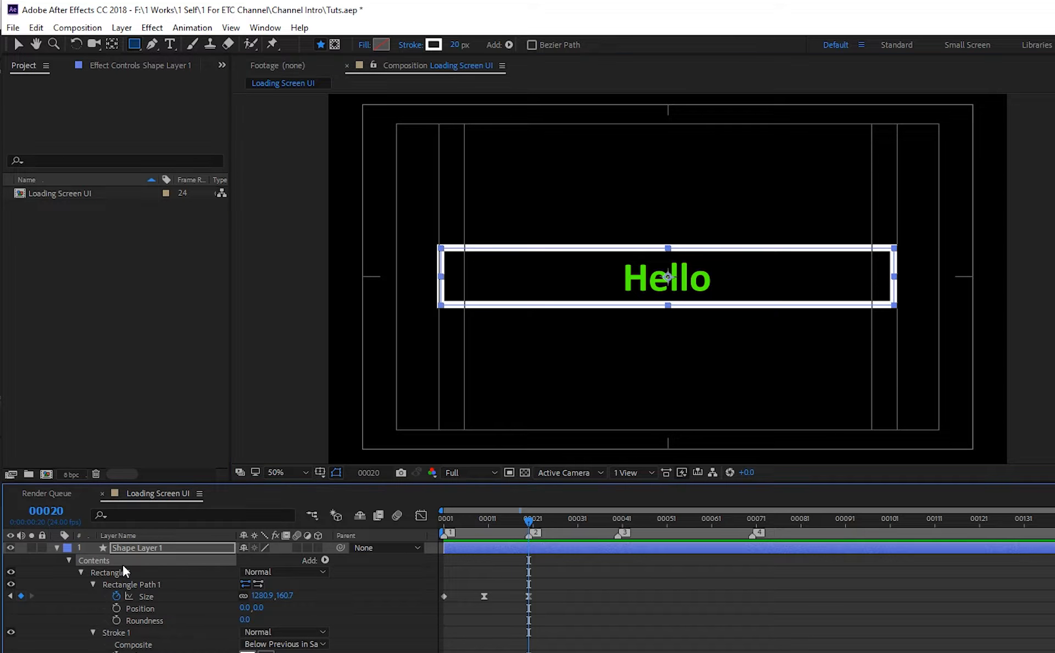
drag(439, 246, 462, 267)
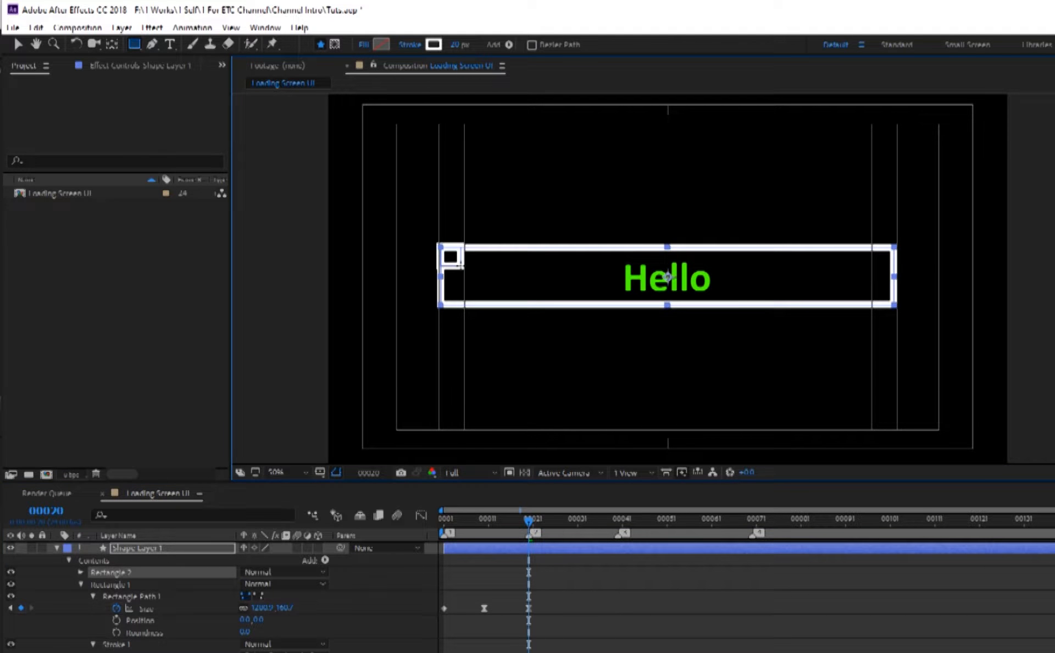
key(ctrl+z)
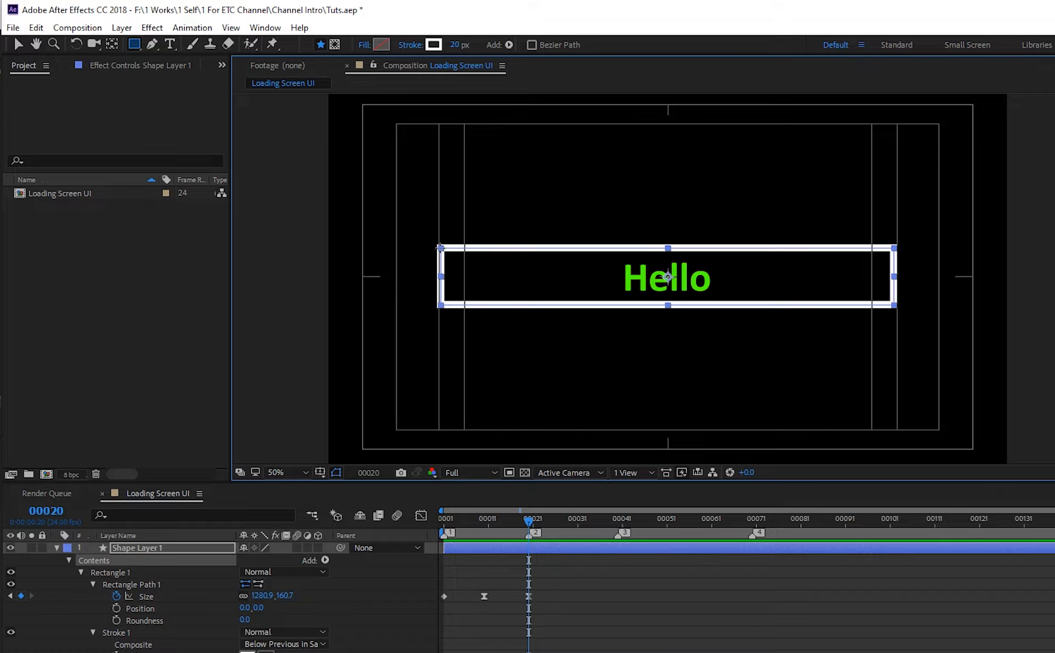
Draw a red-filled second rectangle over the outlined bar in Shape Layer 1 and delete its Stroke 1
drag(441, 247, 895, 304)
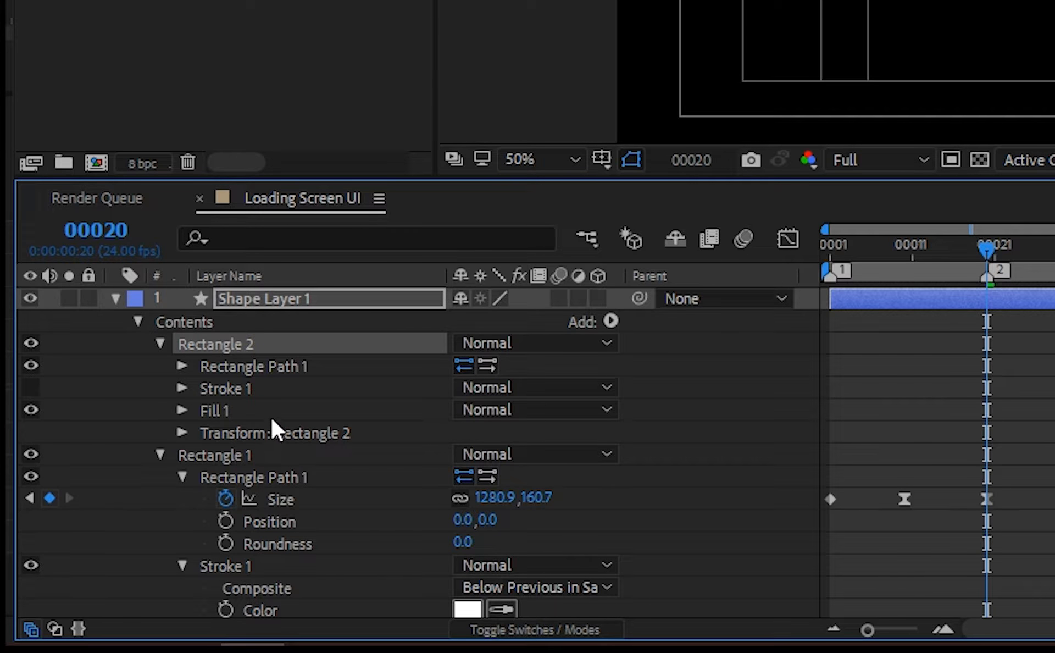
click(245, 391)
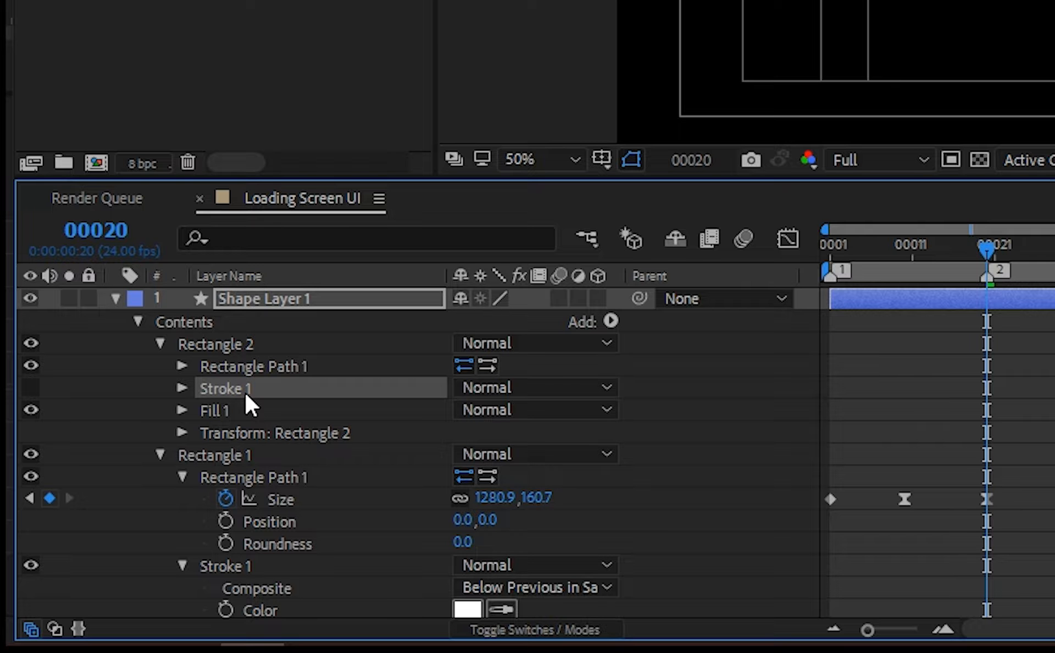
key(Delete)
Remove Stroke 1 from Rectangle 2 and set its Fill 1 Opacity to 25%
click(231, 393)
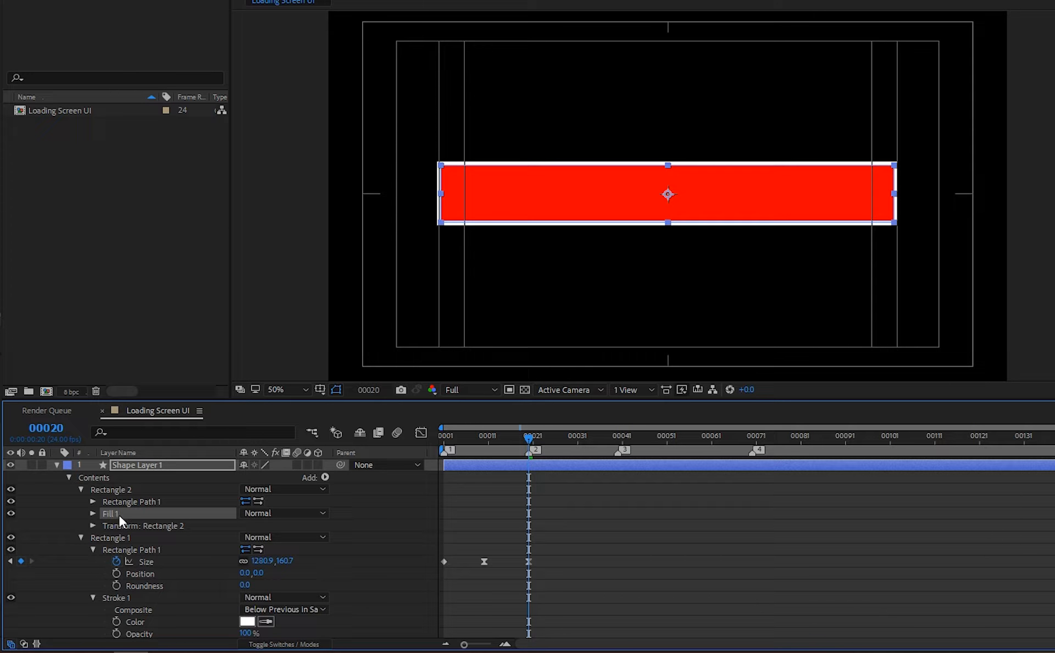
click(92, 513)
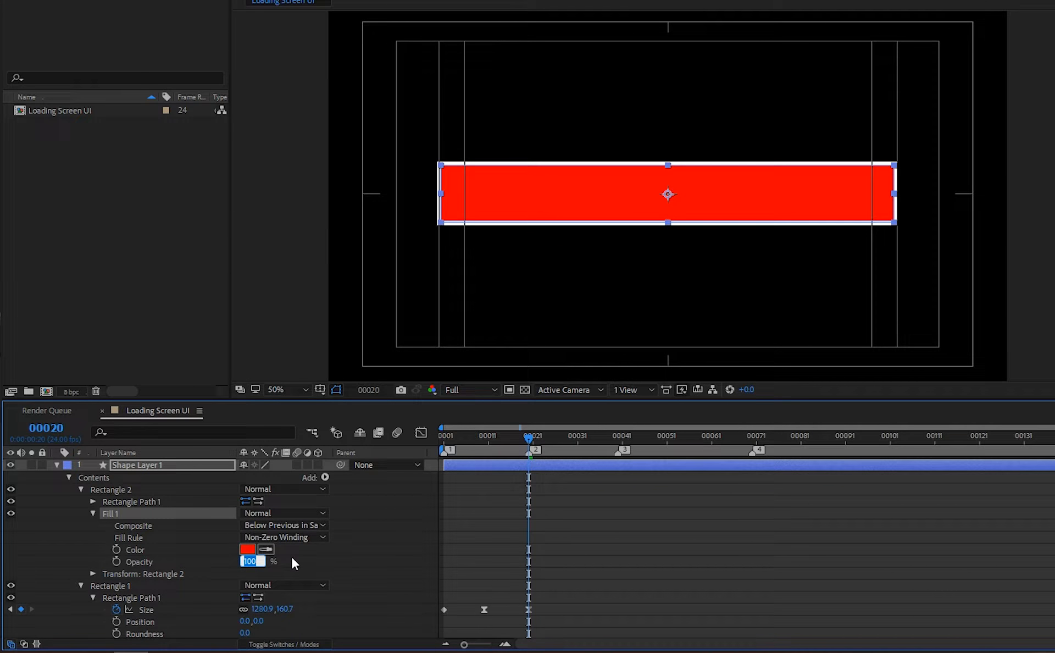
text(25)
key(Return)
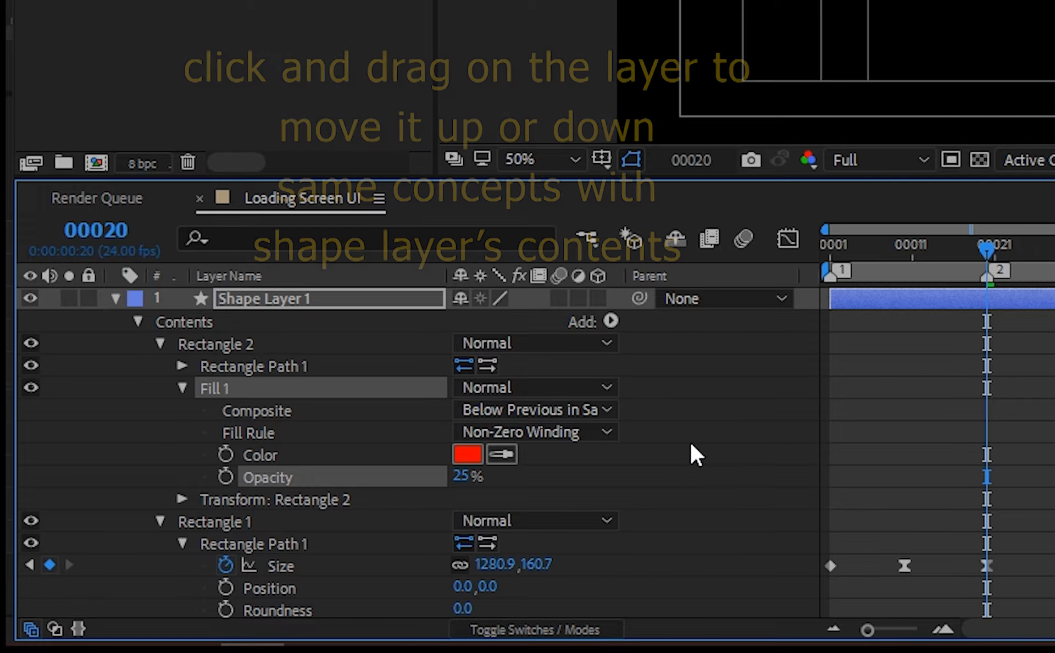
Reorder Rectangle 2 below Rectangle 1 in the shape contents and move its anchor point to the bar's left edge
click(160, 344)
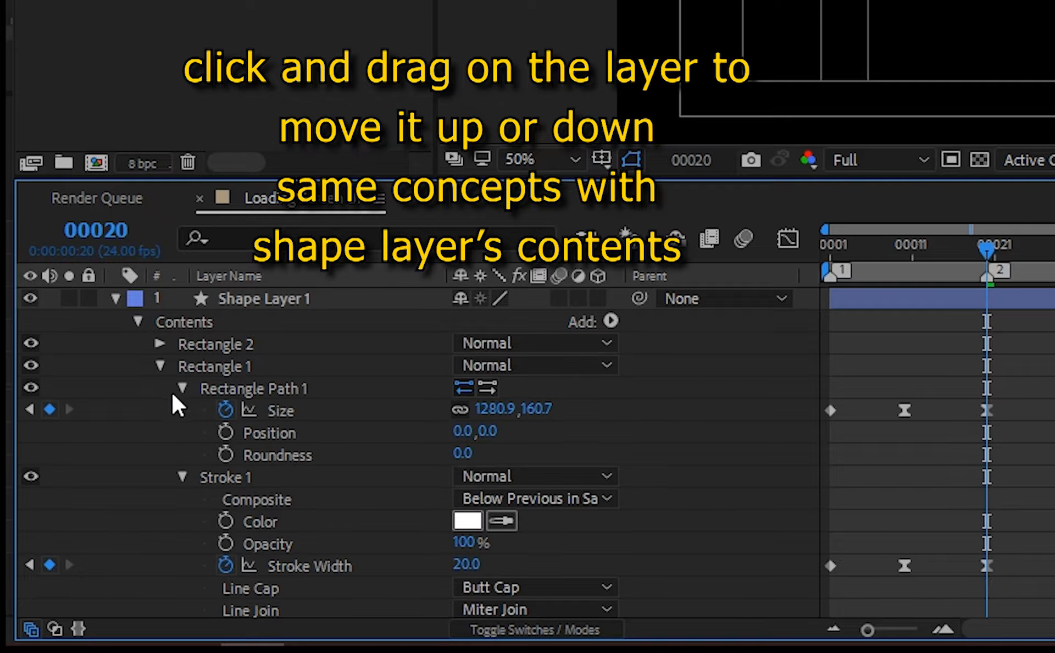
click(216, 344)
click(160, 366)
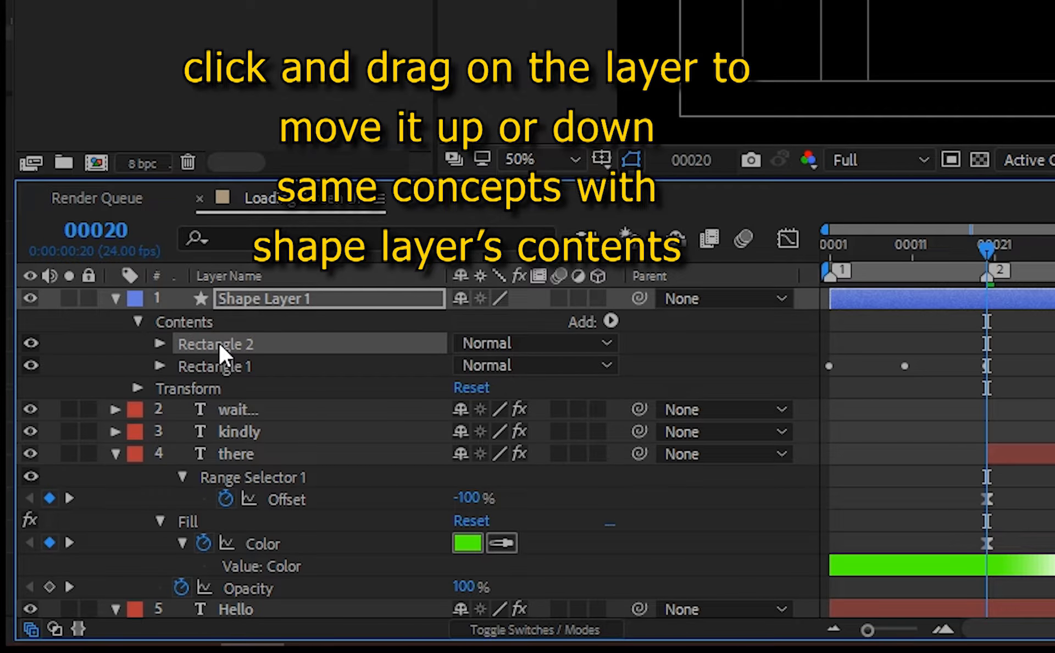
drag(219, 341, 216, 371)
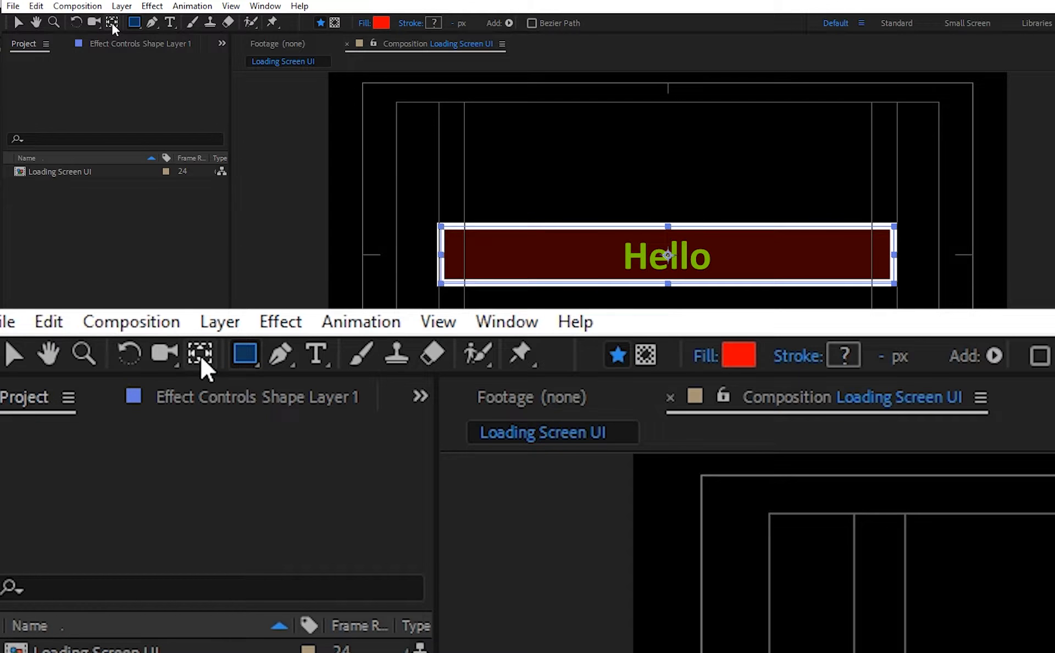
click(113, 25)
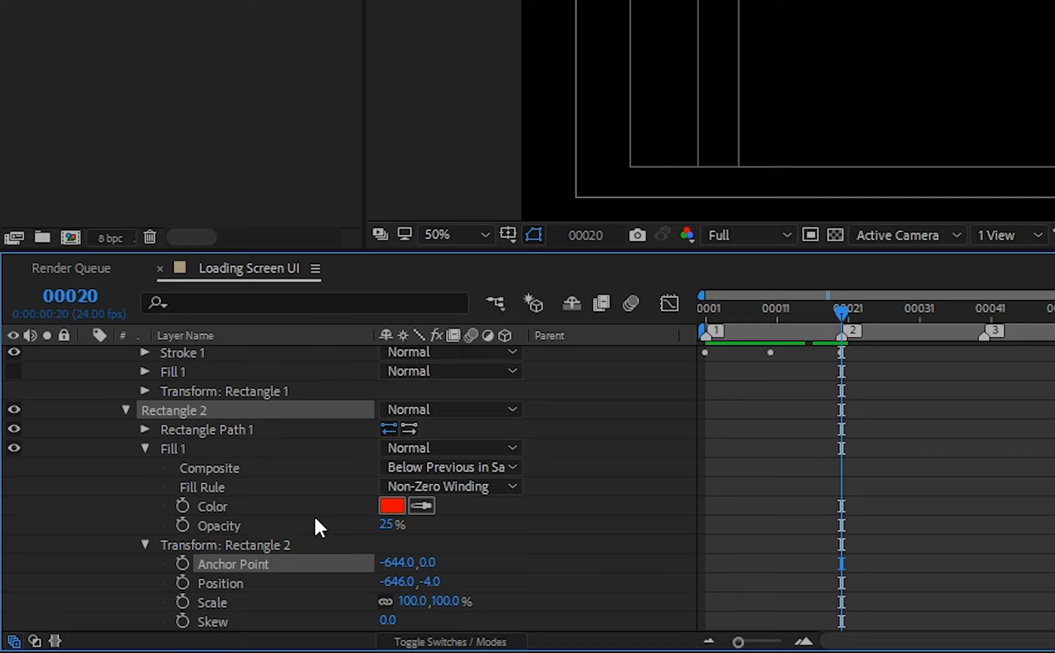
Keyframe Rectangle 2's Fill 1 Opacity at 25% on frames 20 and 30
scroll(314, 515, down, 3)
click(182, 467)
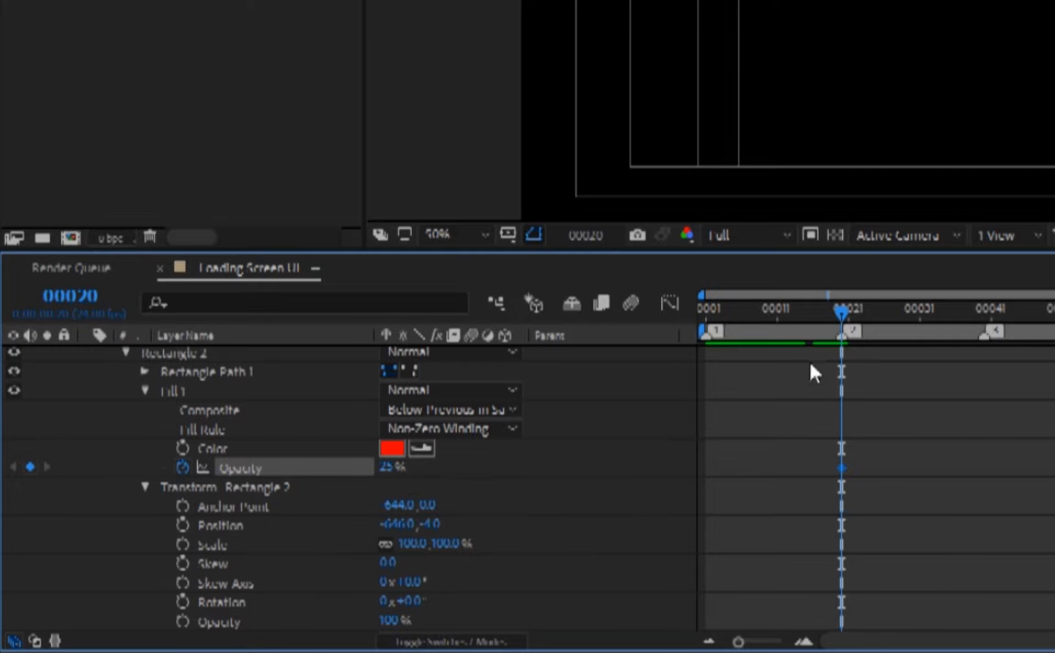
scroll(863, 397, down, 6)
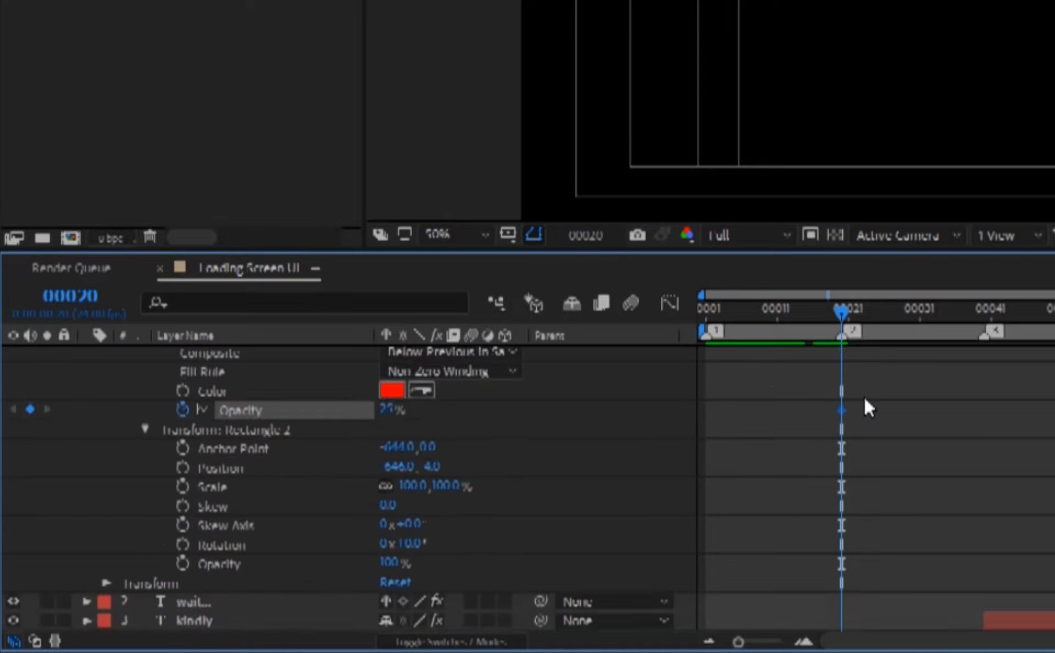
drag(841, 309, 913, 329)
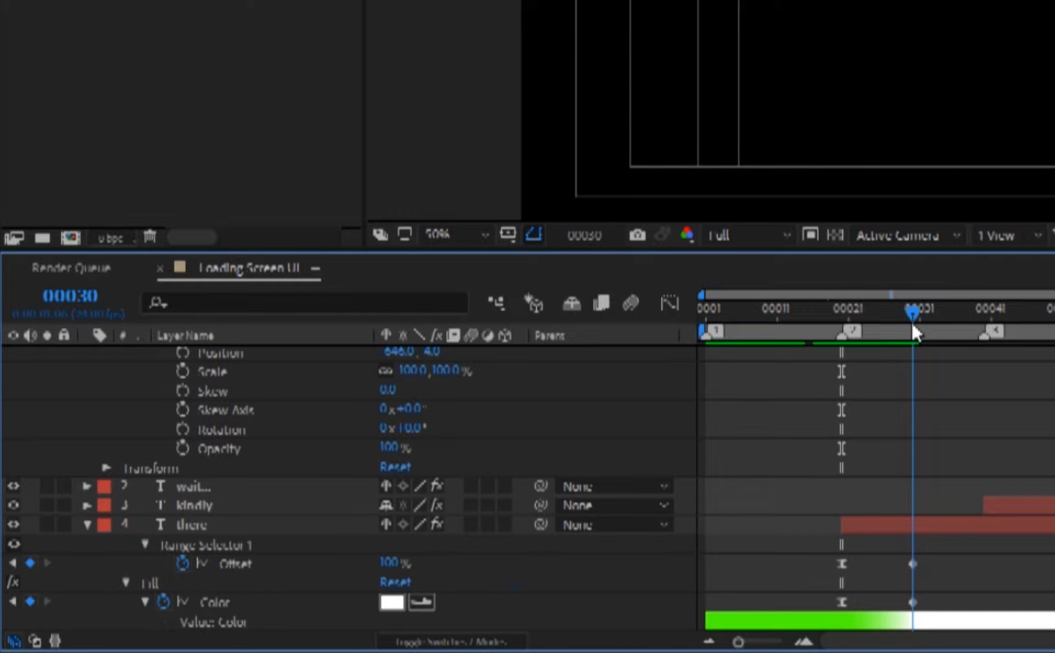
scroll(914, 379, up, 4)
click(31, 409)
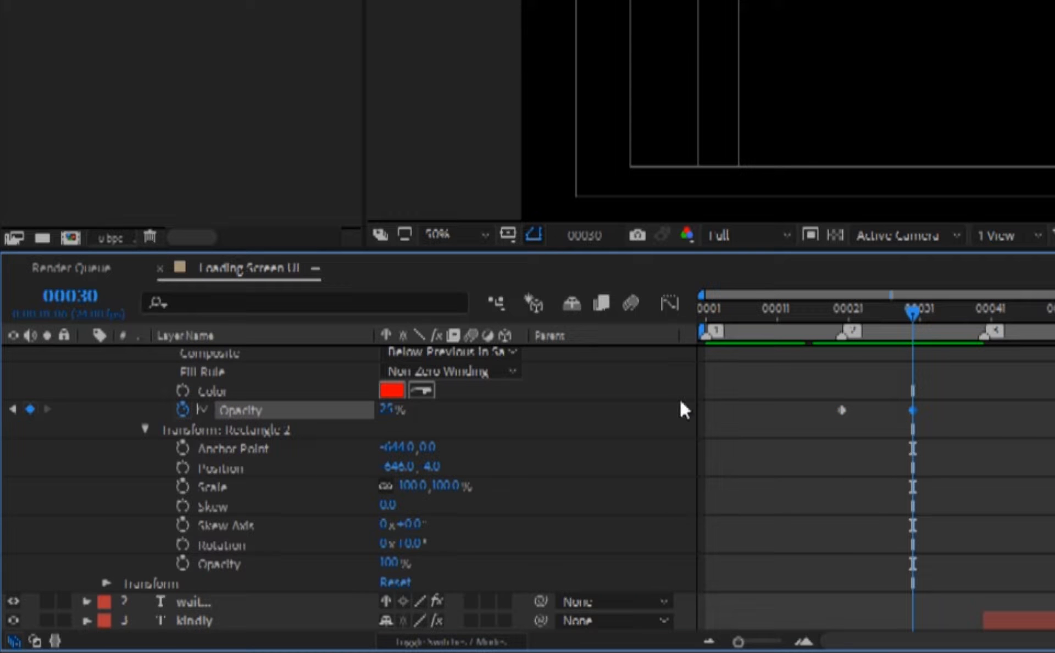
Set Rectangle 2's Fill 1 Opacity to 0% at frame 19
drag(913, 314, 842, 328)
scroll(864, 459, up, 3)
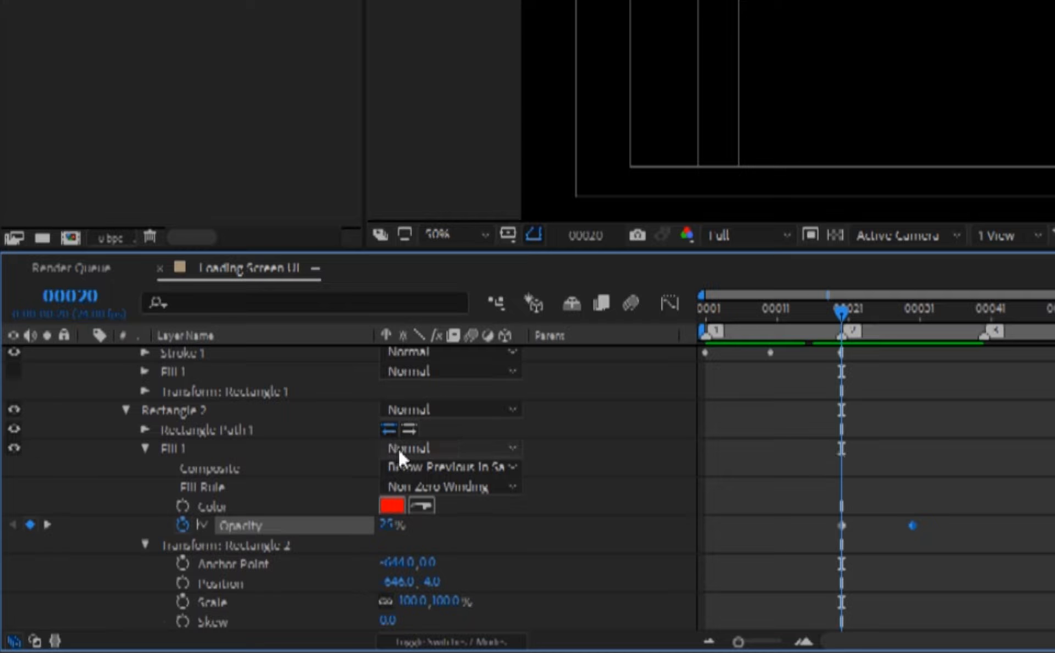
key(Page_Up)
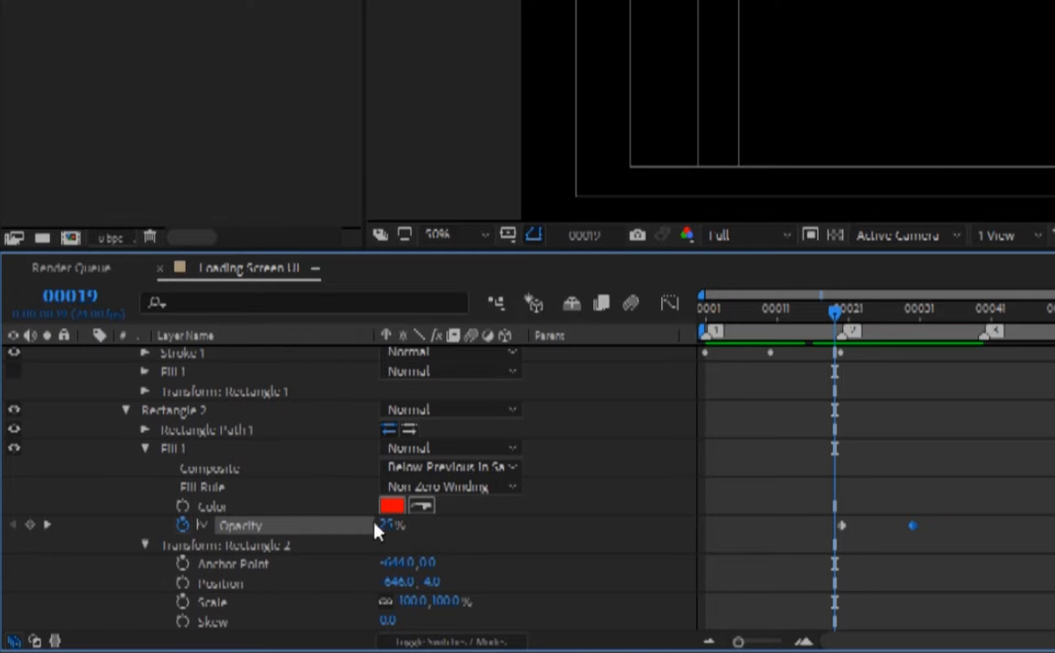
drag(383, 525, 363, 525)
Keyframe Rectangle 2's Scale at 100% on frames 20 and 30
click(841, 318)
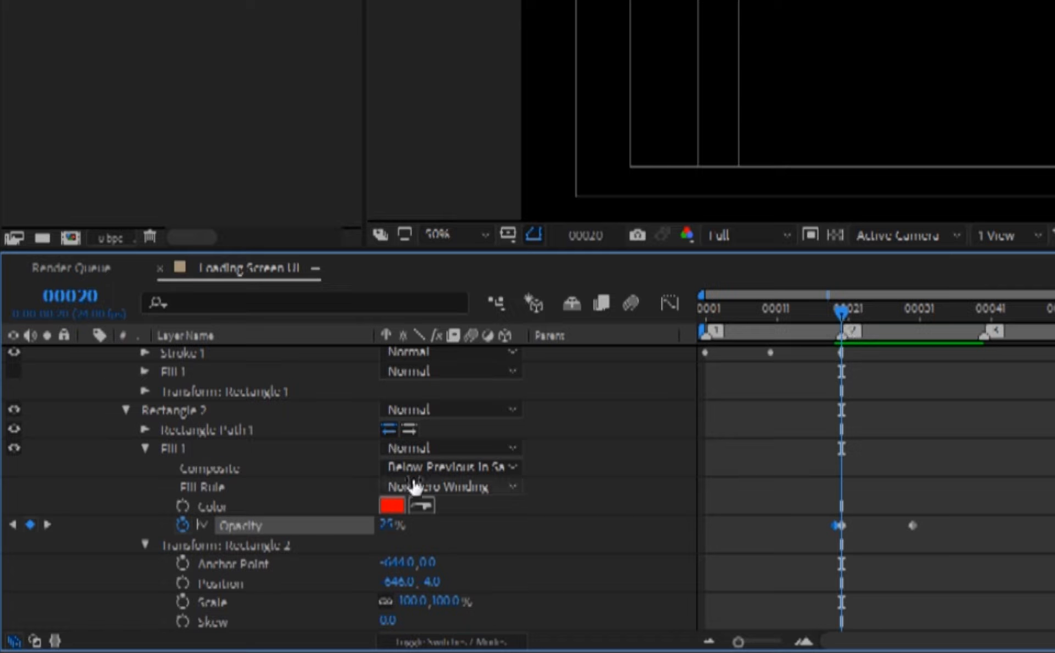
scroll(310, 543, down, 3)
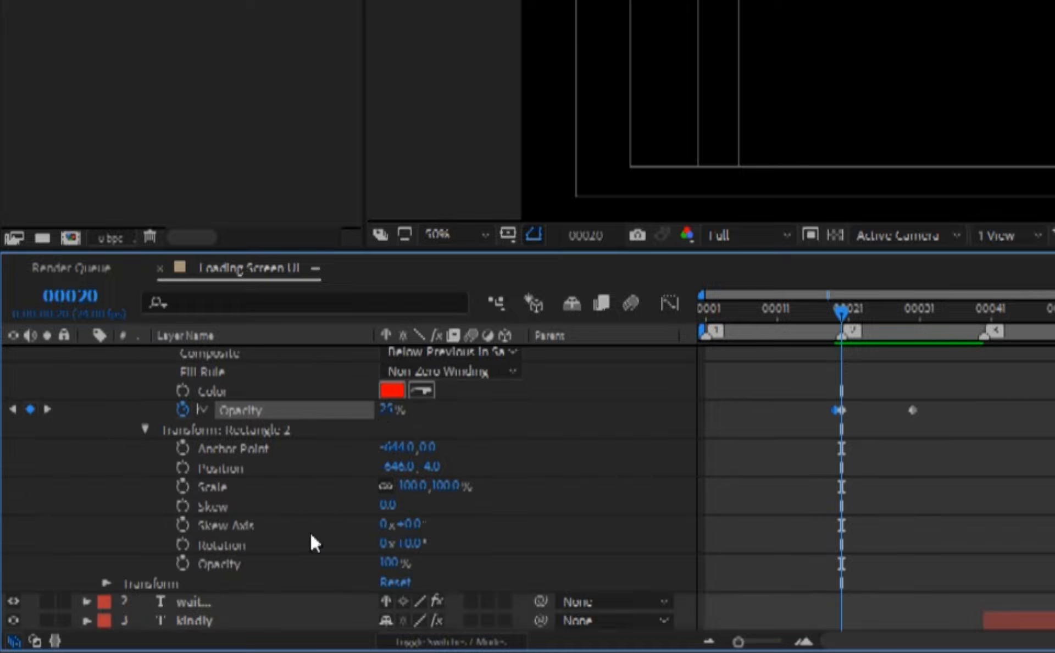
click(230, 467)
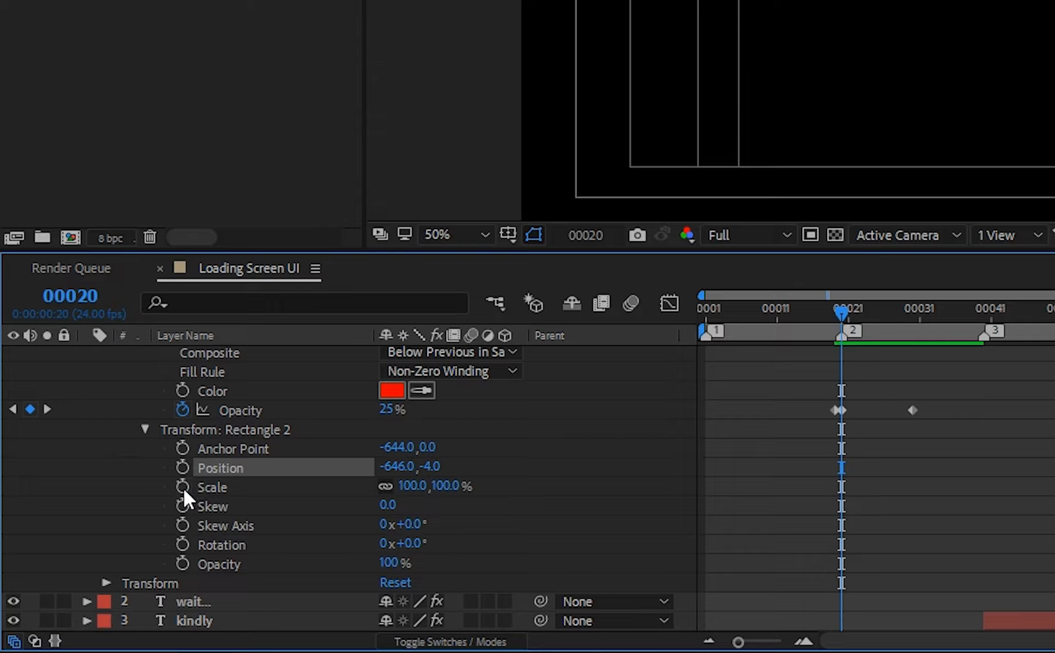
click(183, 486)
drag(846, 312, 921, 315)
click(30, 486)
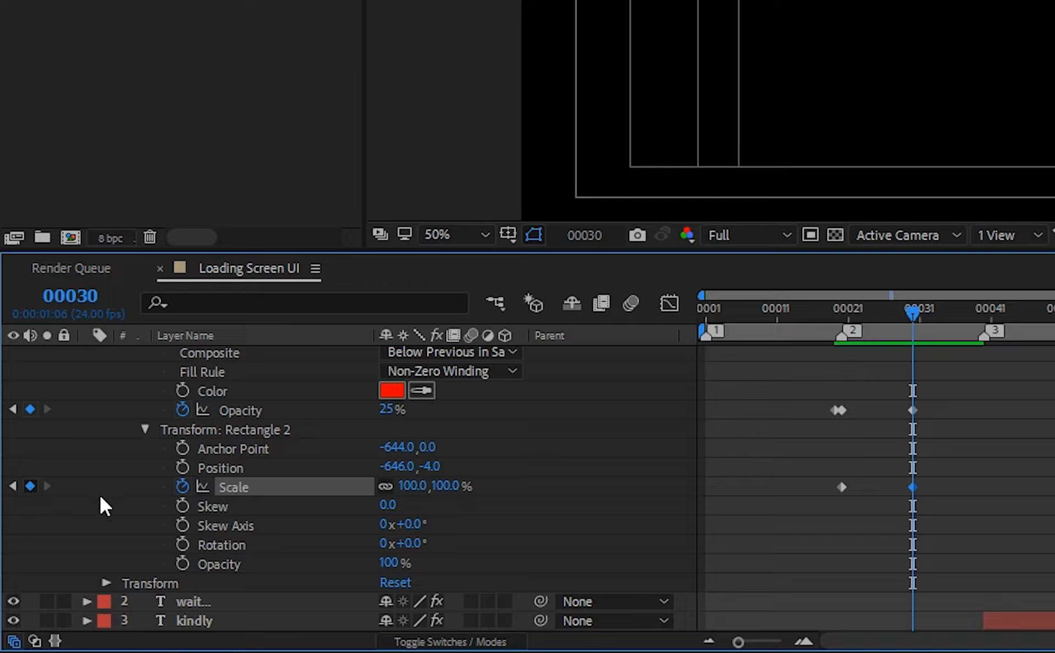
Unlink Rectangle 2's Scale dimensions, set its horizontal scale to 0% at frame 20, and preview the fill animation
click(386, 486)
click(844, 321)
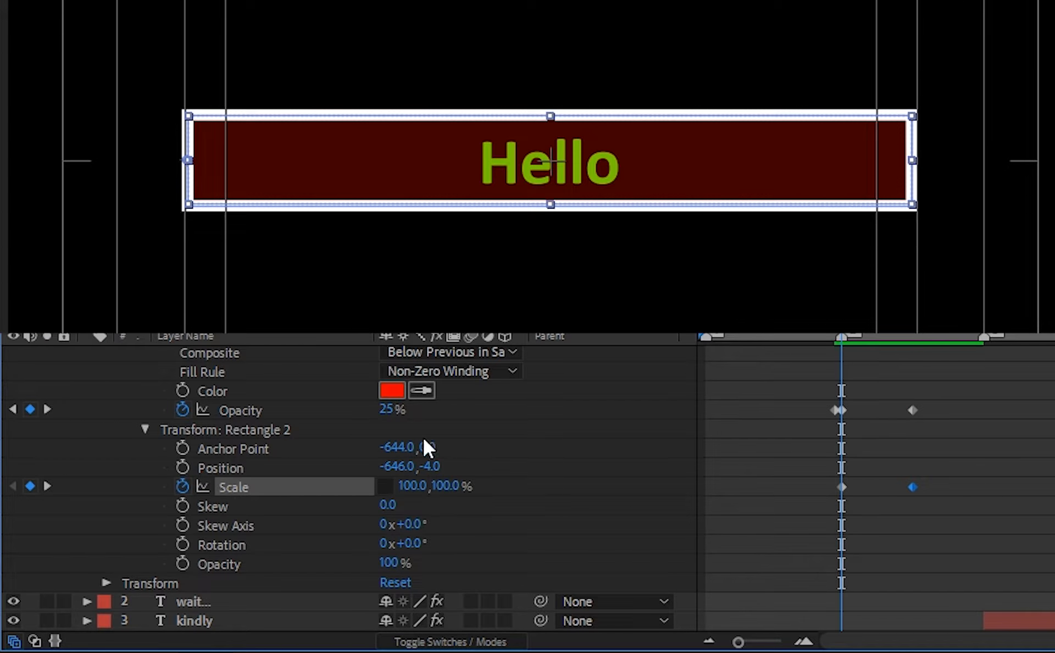
drag(456, 487, 297, 480)
key(ctrl+z)
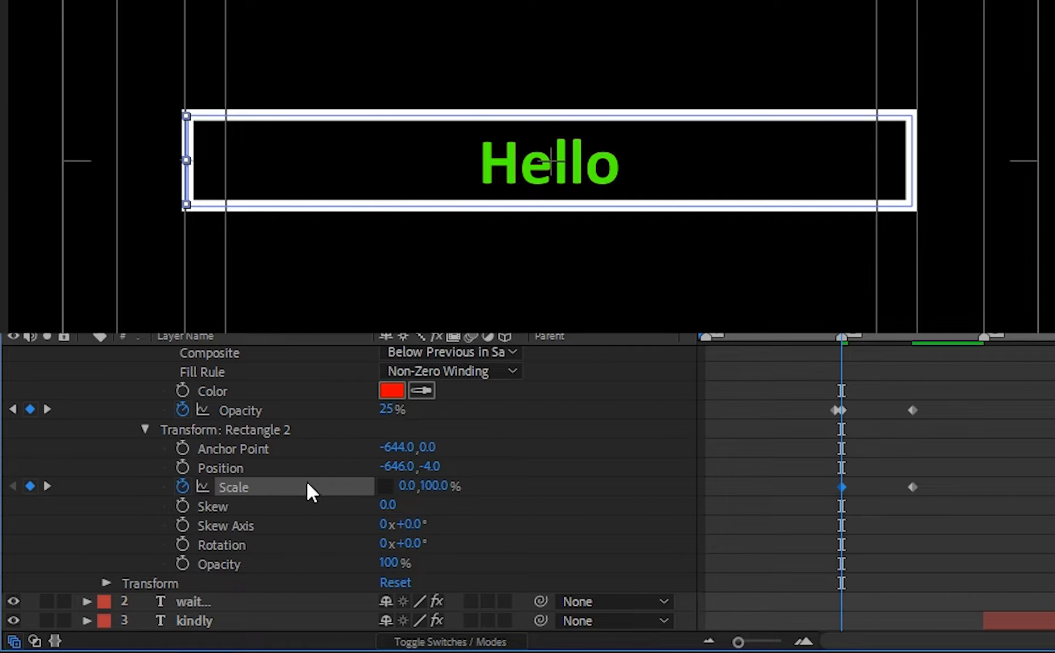
click(527, 474)
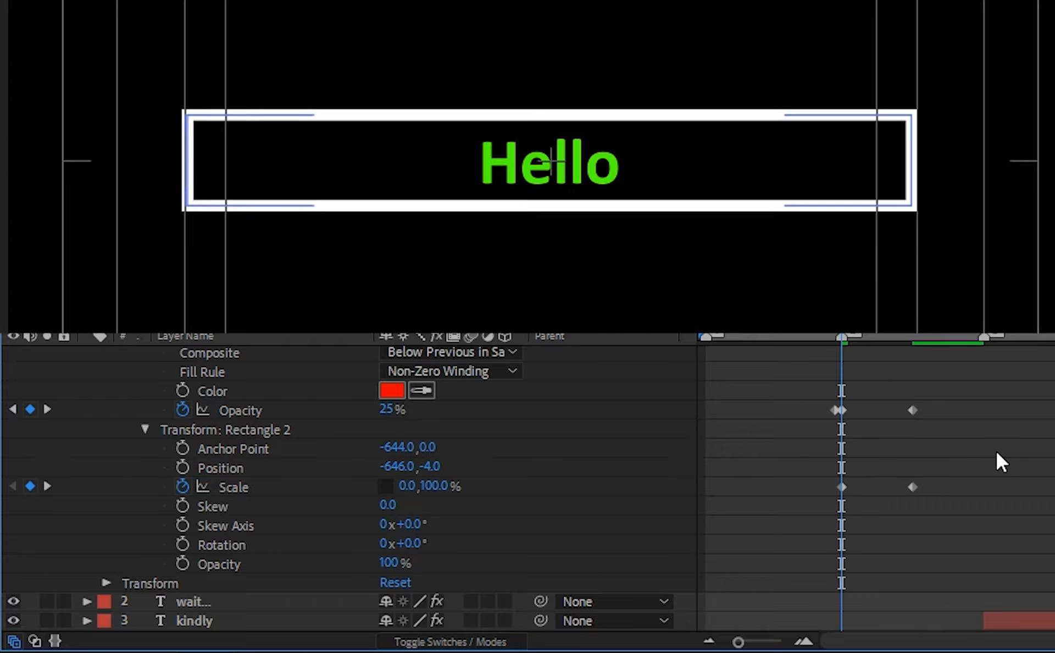
key(space)
Set Rectangle 2's Fill 1 Opacity to 0% at frame 40
drag(841, 331, 884, 332)
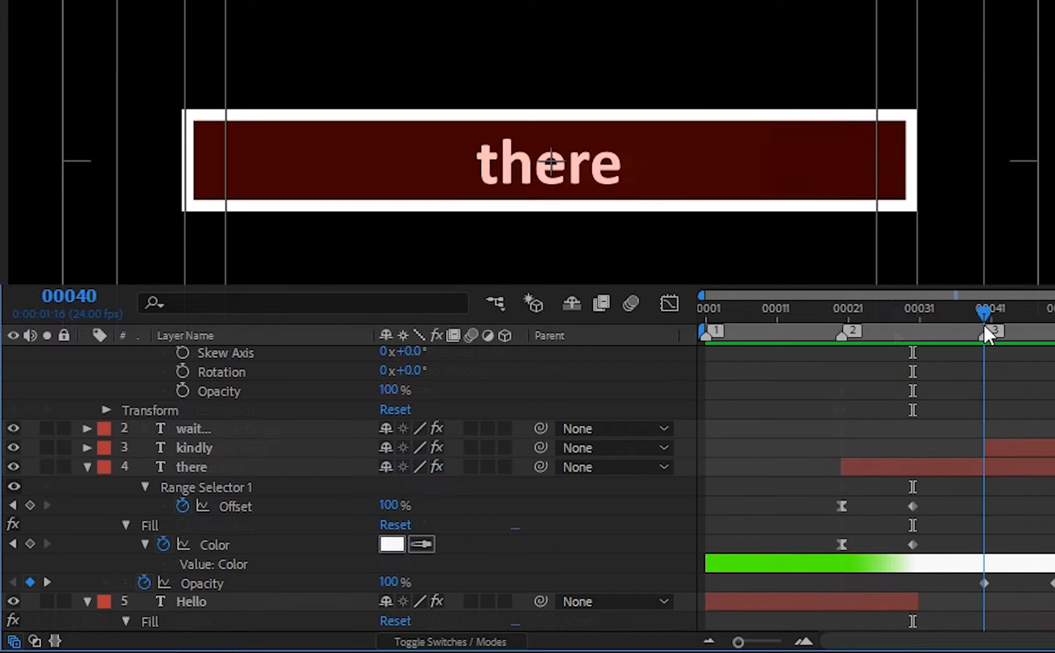
click(966, 463)
scroll(965, 463, up, 3)
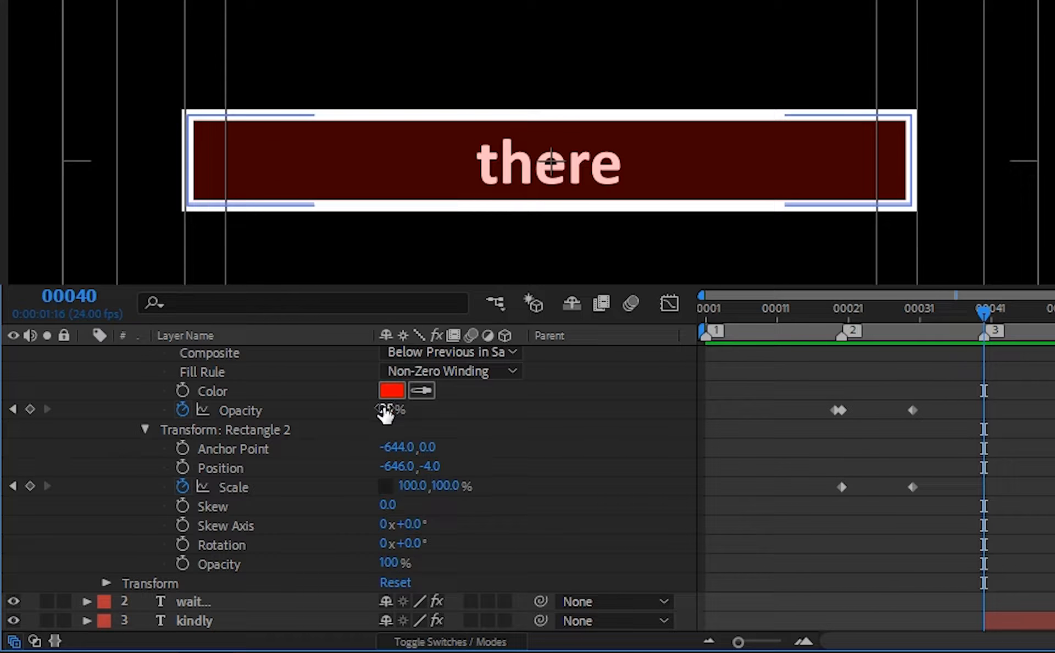
drag(386, 409, 336, 407)
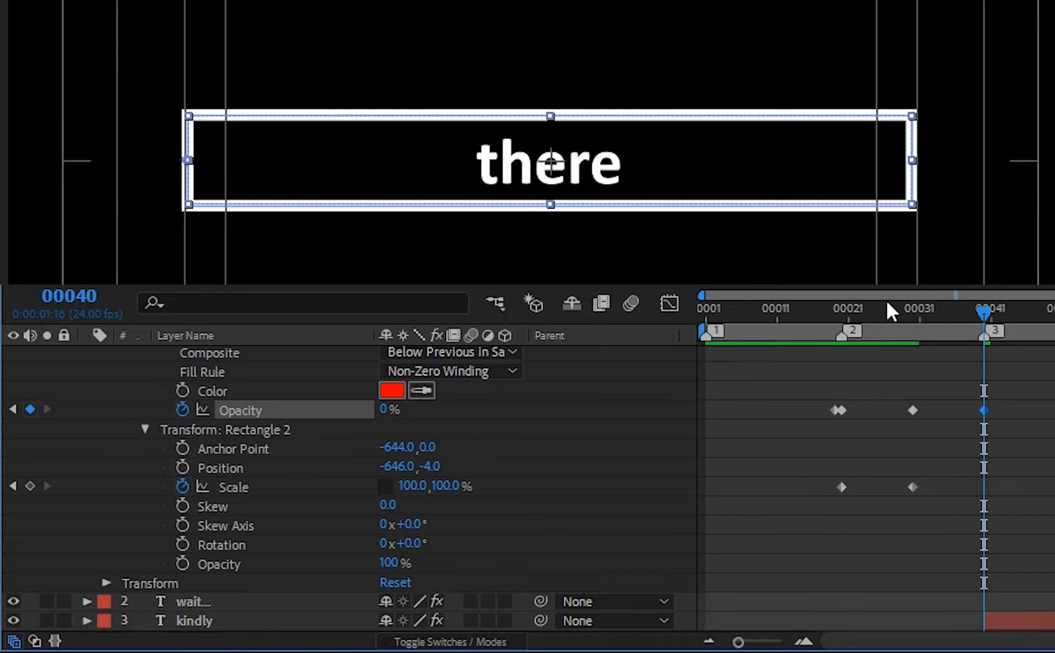
Change Rectangle 2's Fill 1 color from red to light green
mouse_move(841, 314)
mouse_down()
mouse_move(827, 318)
mouse_move(842, 321)
mouse_up()
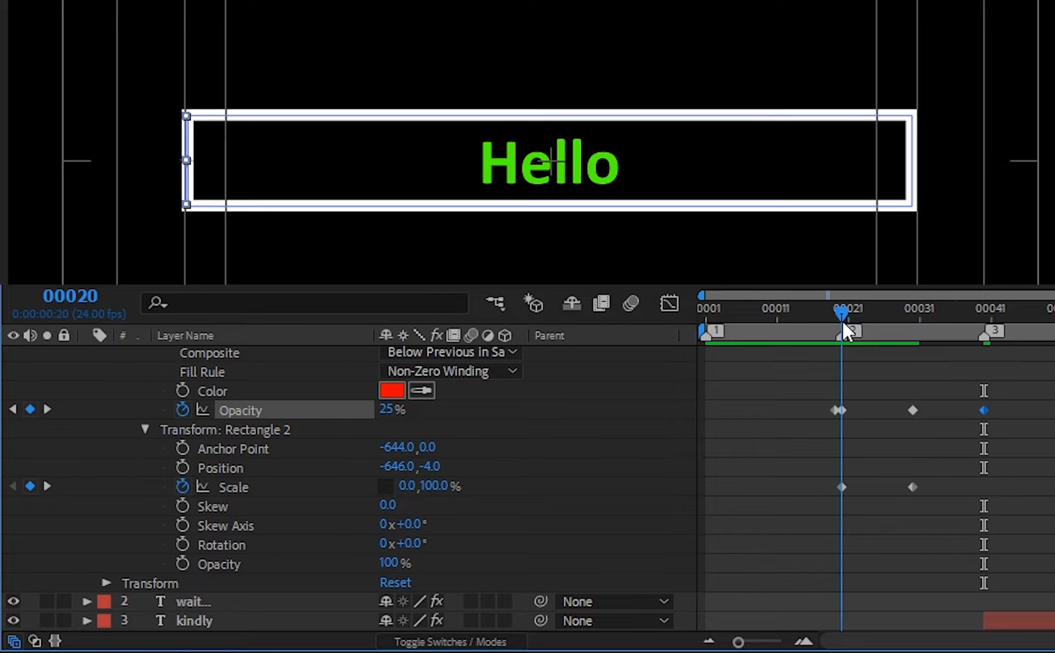
click(391, 390)
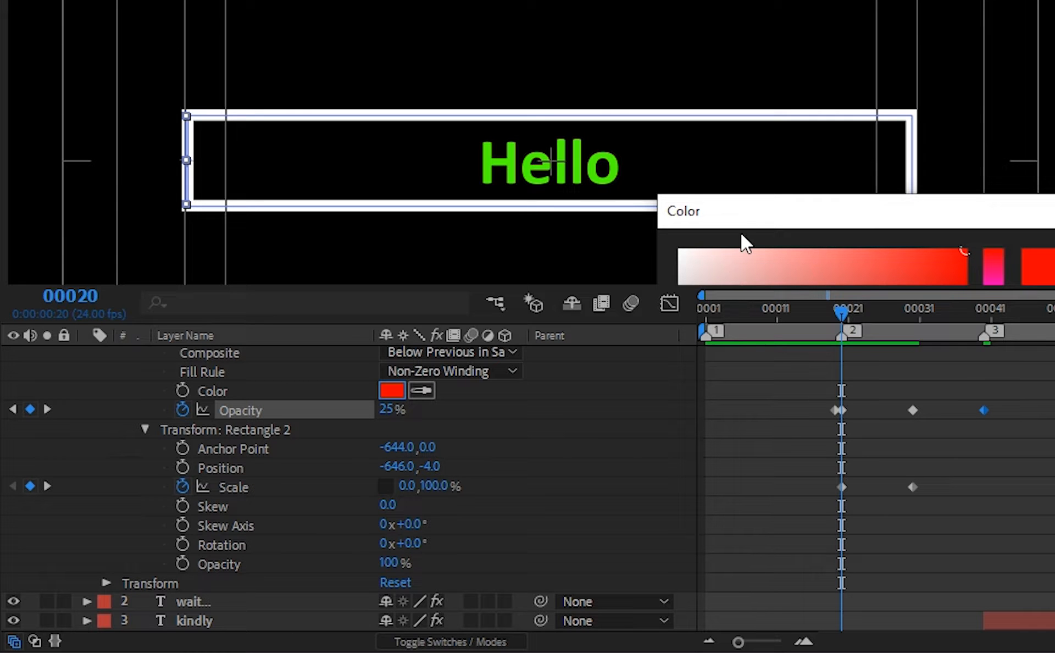
click(993, 280)
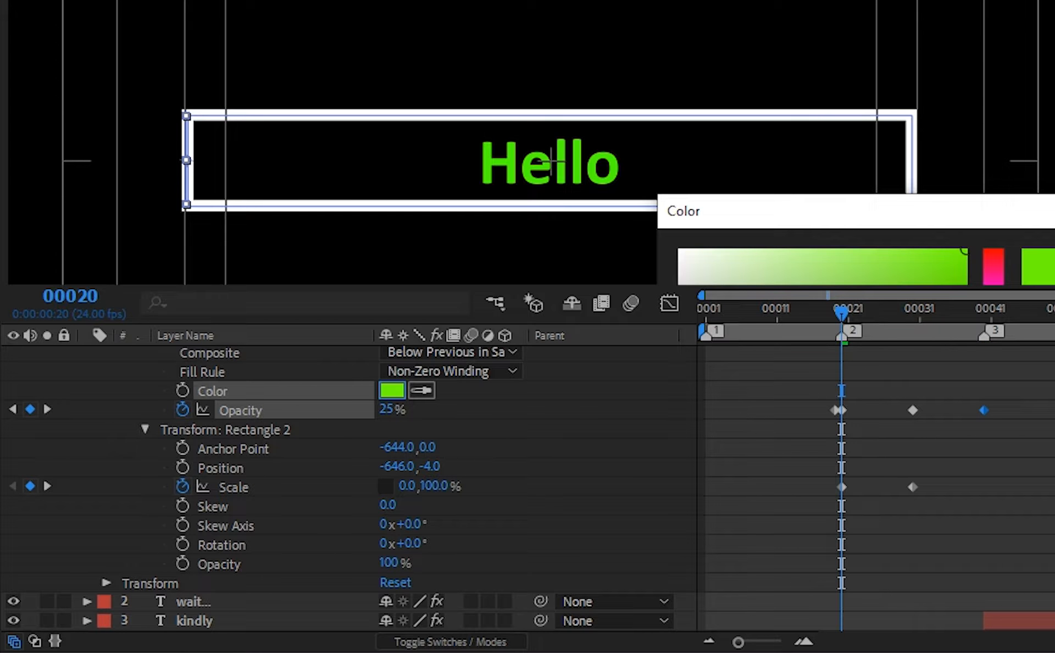
drag(945, 256, 846, 223)
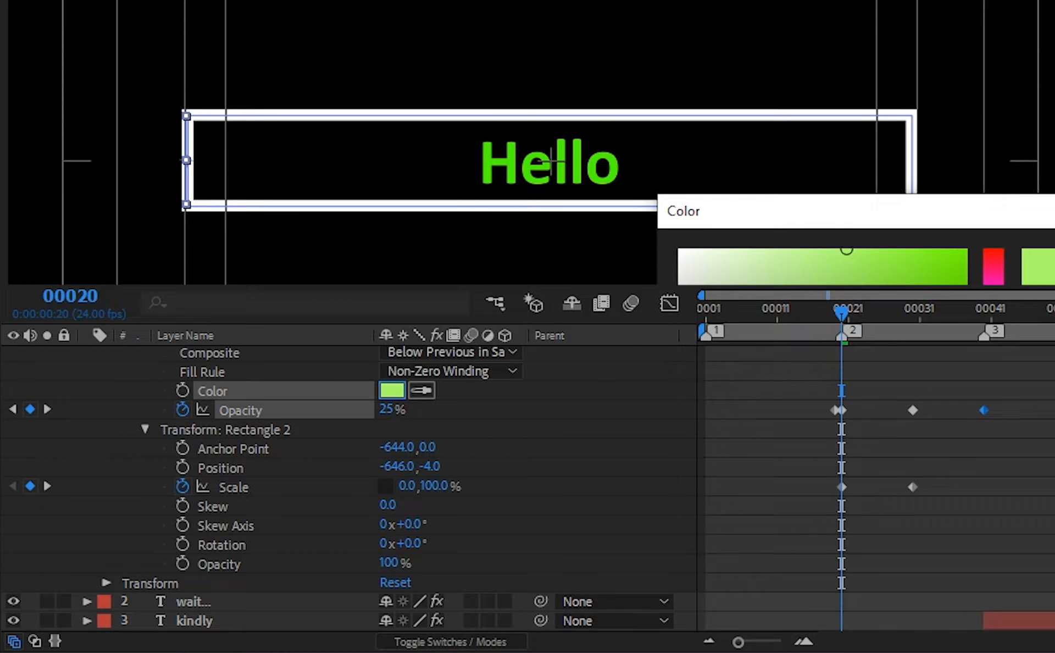
click(1053, 254)
Play back the light green bar fill animation from about frame 13
key(space)
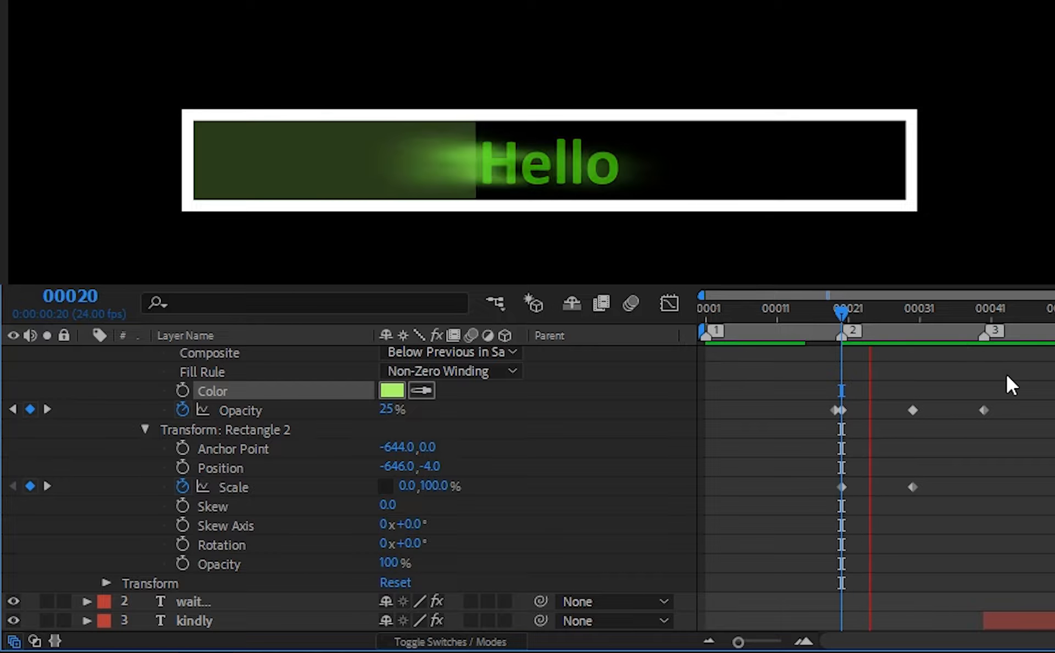
drag(849, 312, 792, 312)
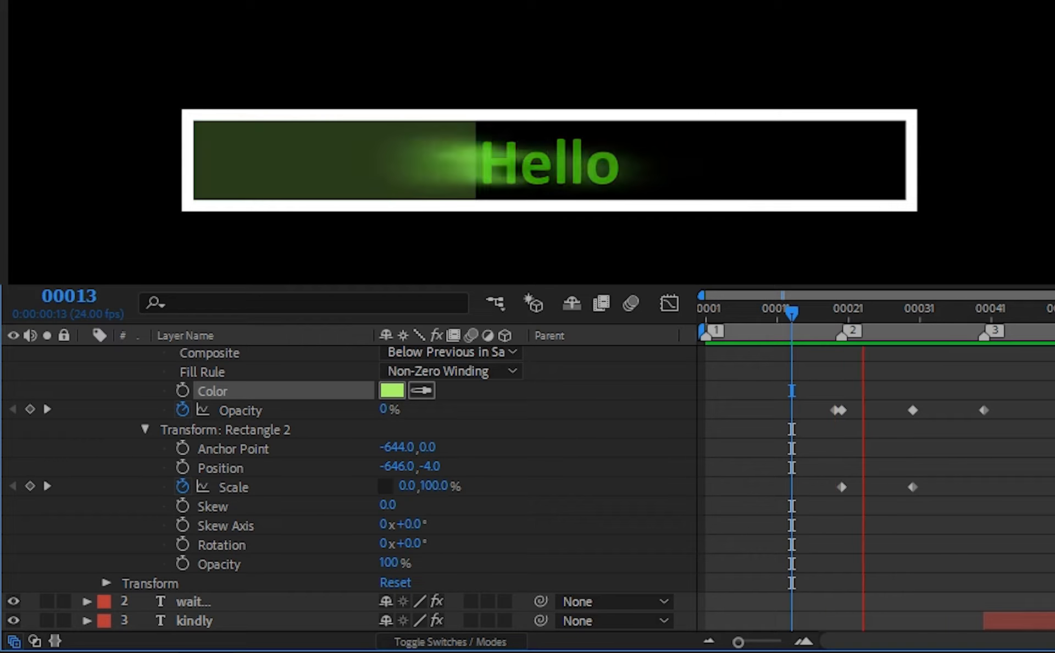
key(space)
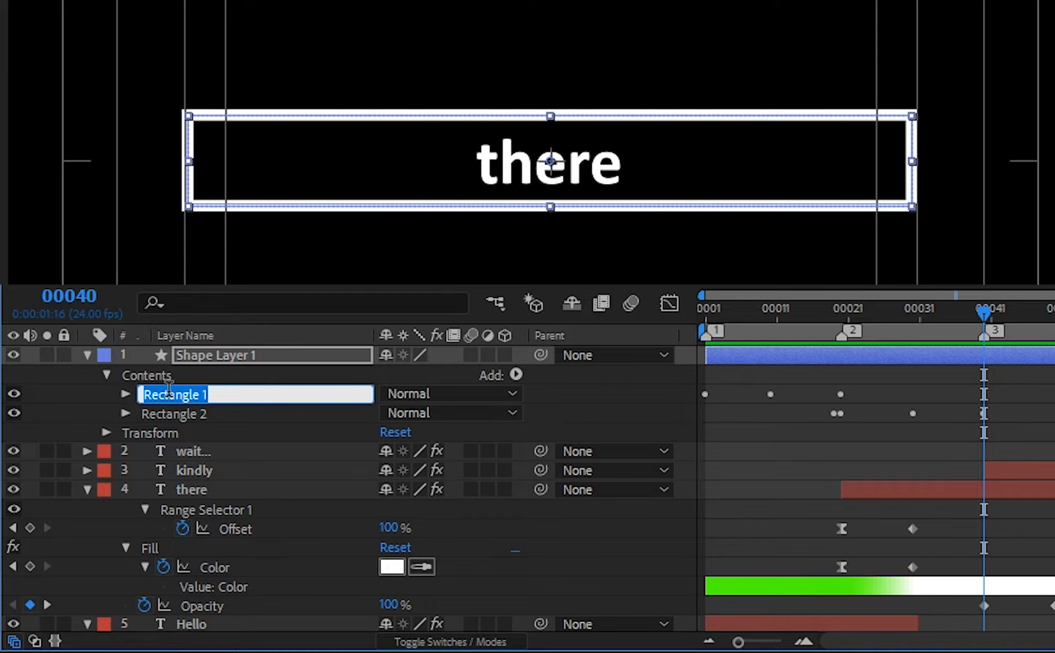
Rename Rectangle 1 as "White Triangle Outside" and enter "Light Green Triangle" as the start of Rectangle 2's new name
text(White Tri)
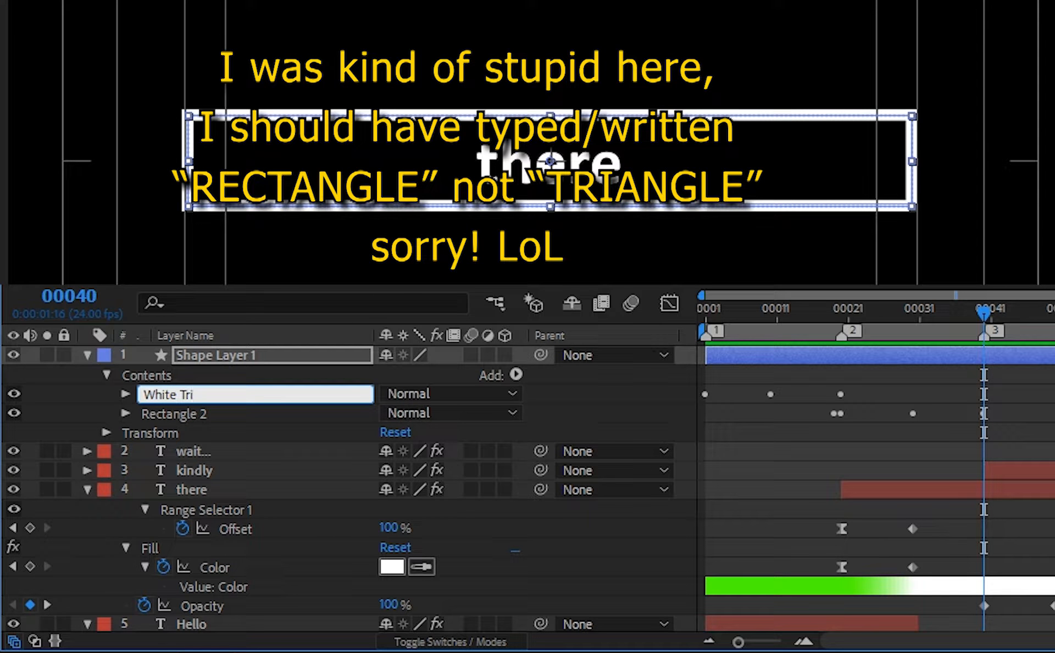
text(angle Outside)
click(192, 413)
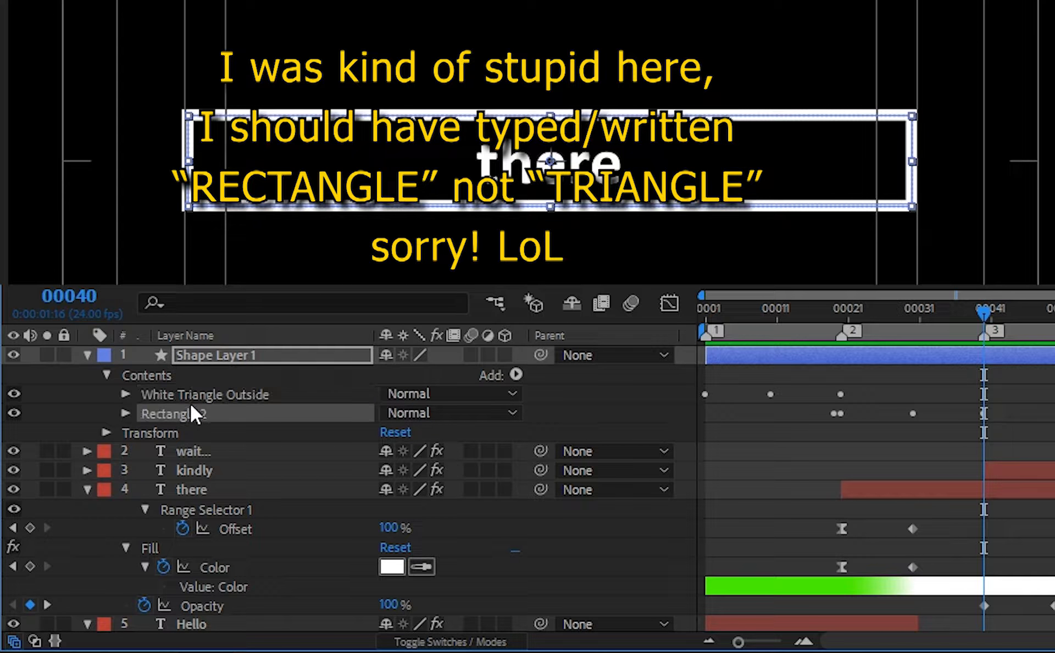
key(Return)
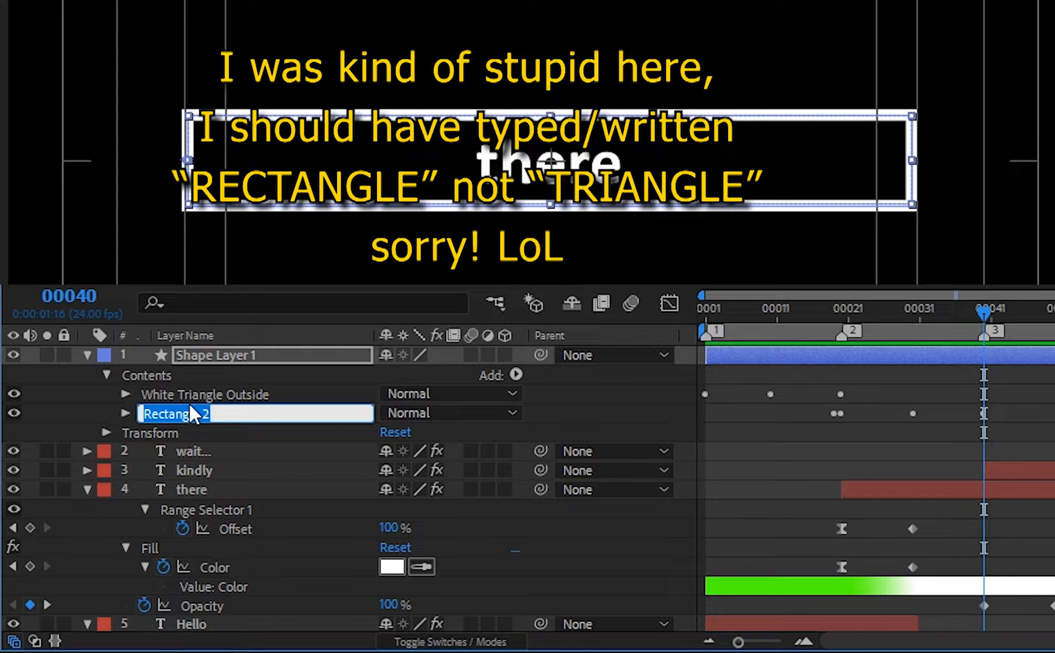
text(Light Green Triangle )
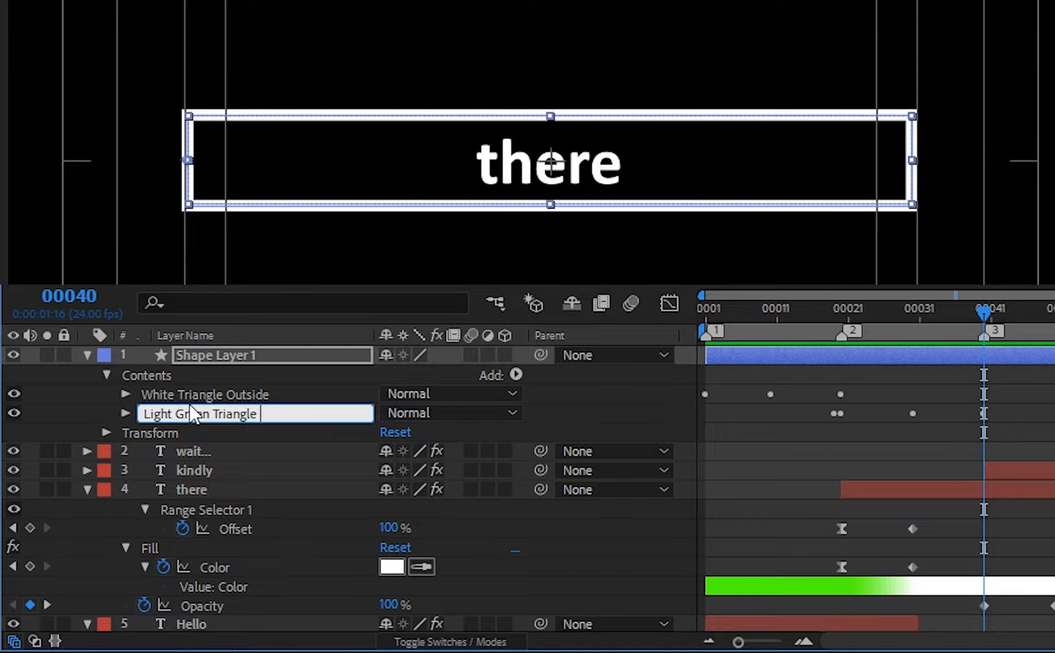
Finish naming the second shape group "Light Green Triangle Inside"
text(Inside)
key(Return)
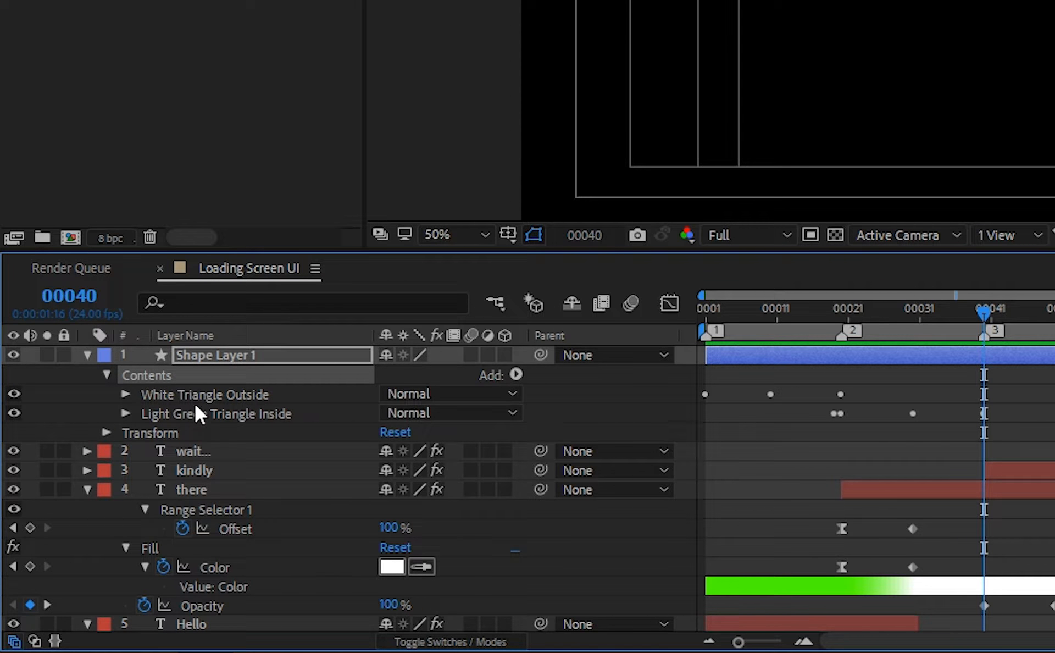
Add Trim Paths to the White Triangle Outside group and set a Start keyframe at frame 40
click(129, 393)
click(125, 394)
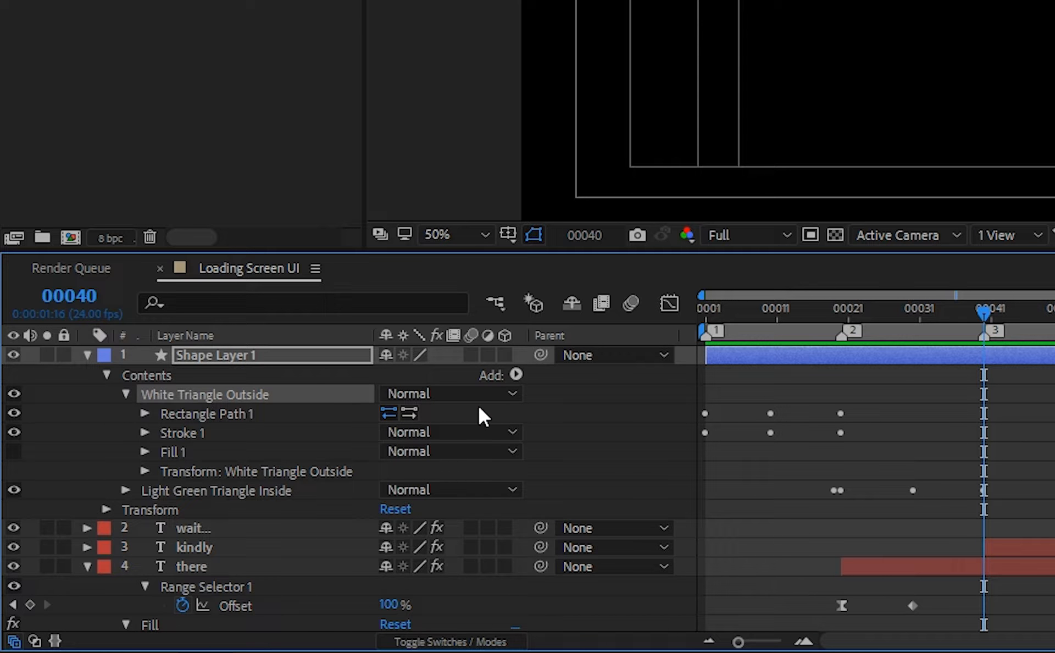
click(515, 374)
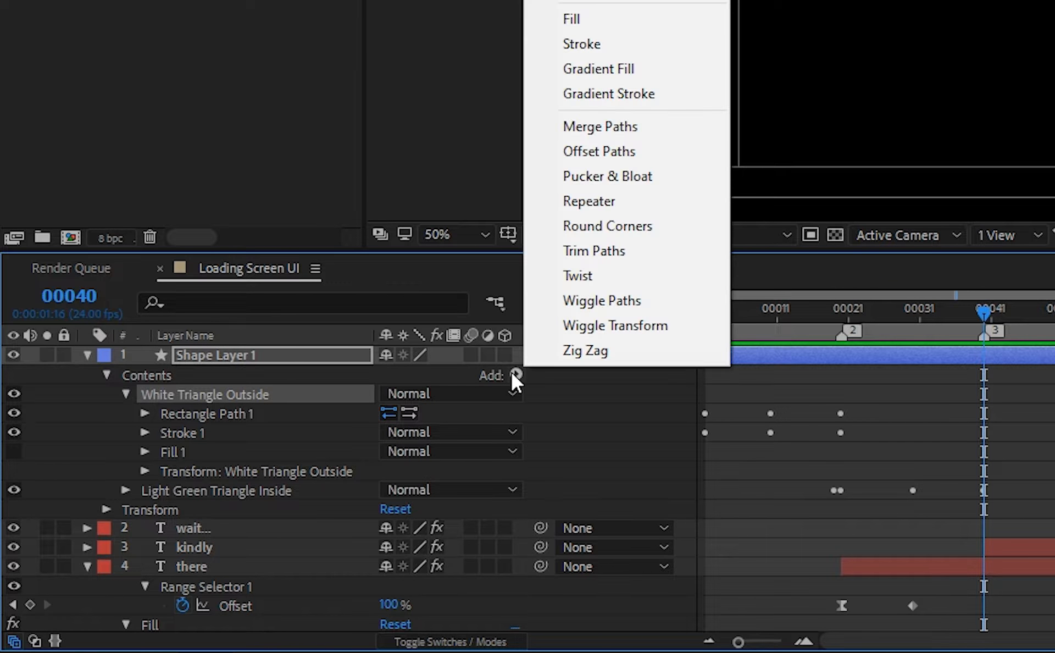
click(595, 250)
click(145, 433)
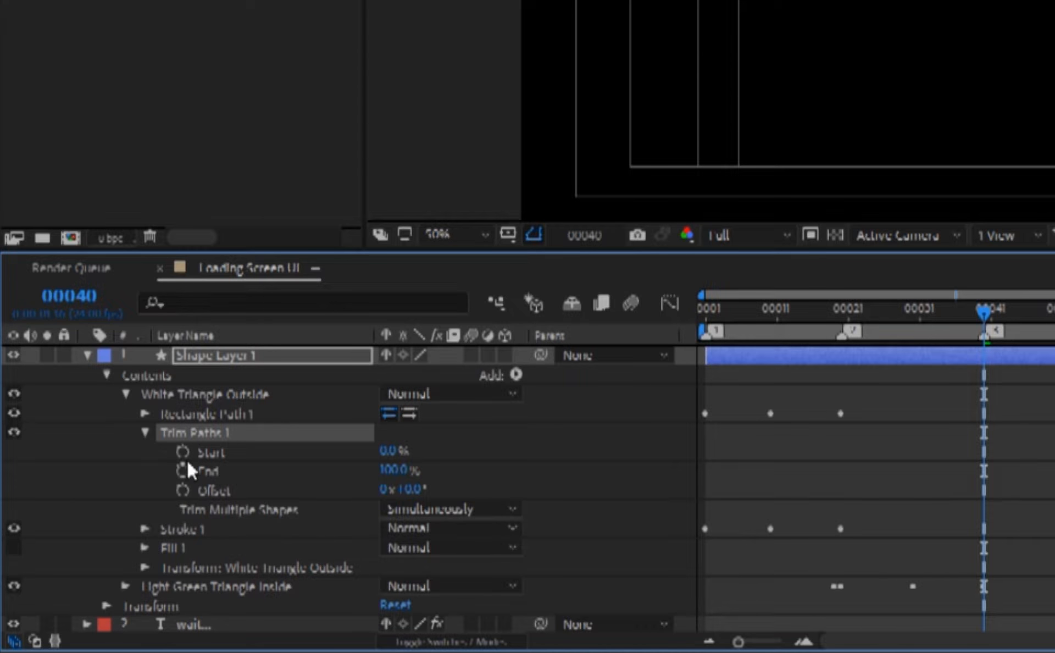
click(181, 452)
Set the Trim Paths Start of White Triangle Outside to 100% at frame 50
scroll(1009, 478, down, 3)
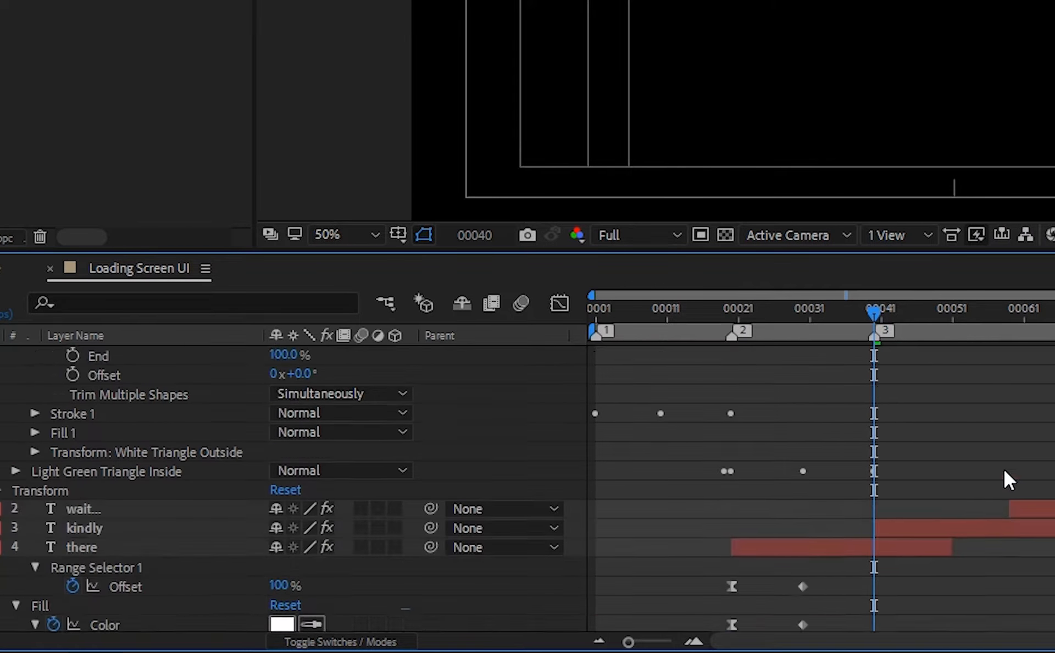
scroll(1009, 478, down, 3)
drag(918, 312, 943, 319)
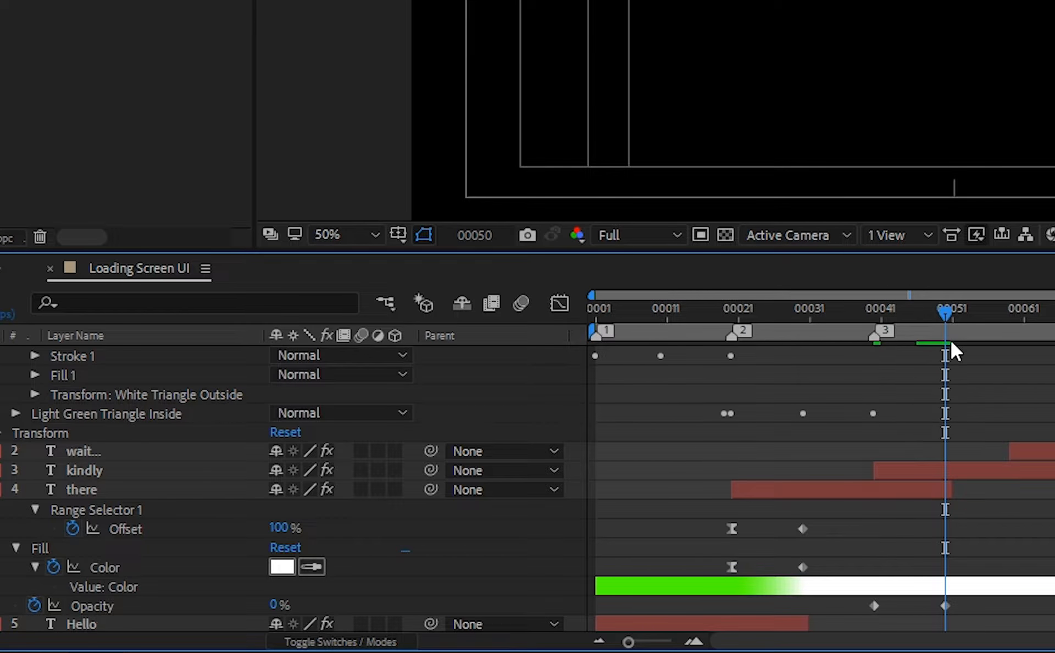
scroll(986, 397, up, 6)
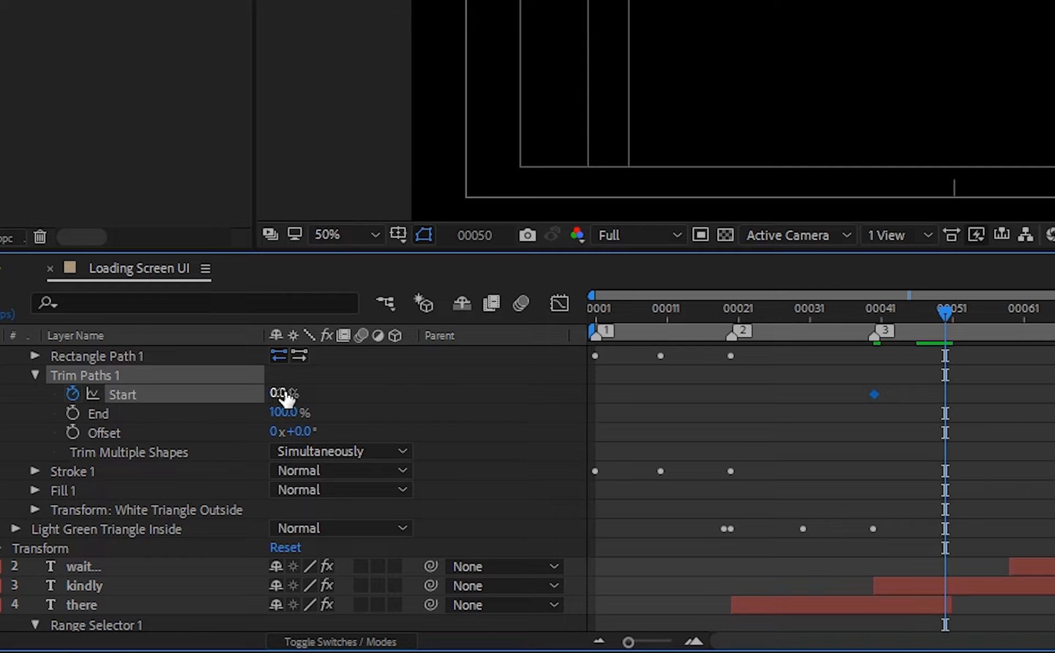
drag(283, 393, 412, 403)
scroll(947, 447, up, 3)
Apply Easy Ease to the Trim Paths Start keyframe at frame 50
right_click(946, 449)
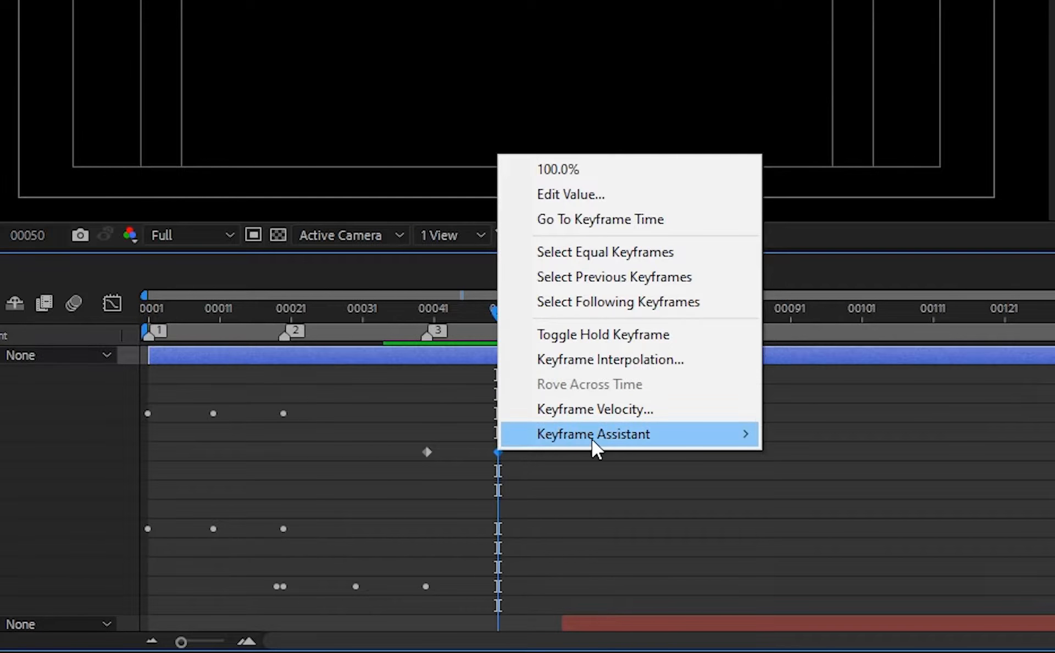
mouse_move(691, 437)
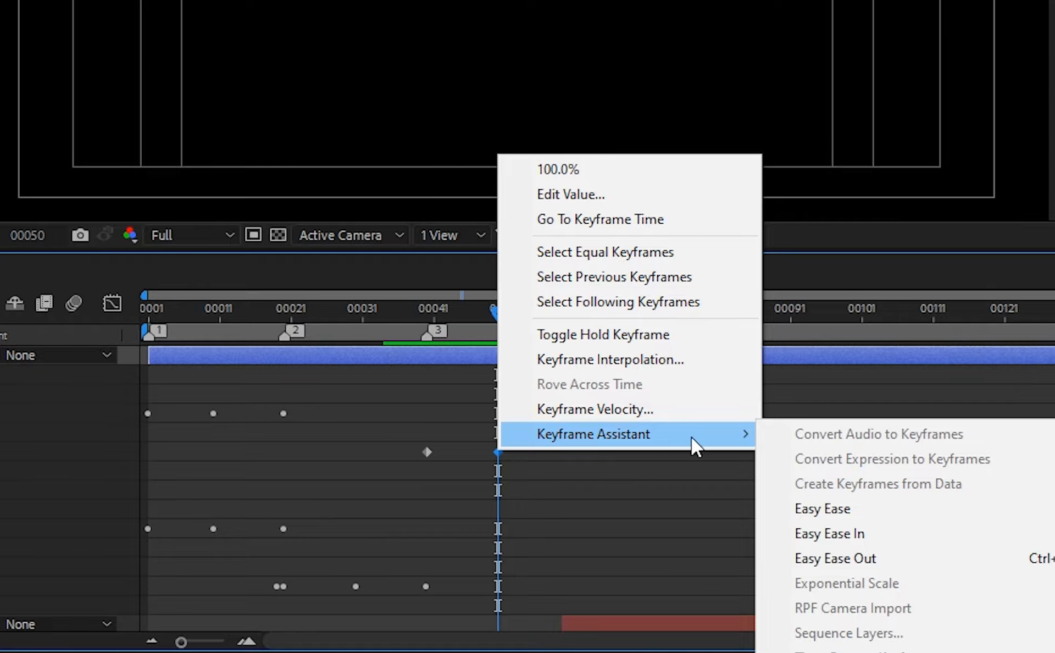
click(836, 512)
click(394, 316)
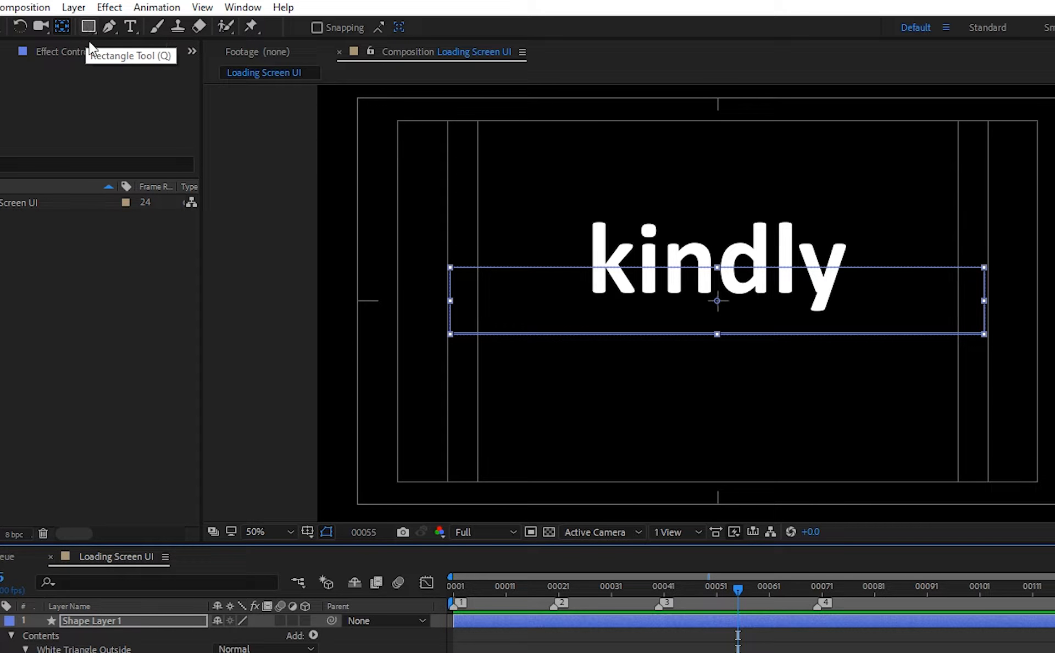
Draw a rectangle around the enlarged word "kindly" at frame 55 on Shape Layer 1 with the Rectangle tool
drag(88, 26, 178, 25)
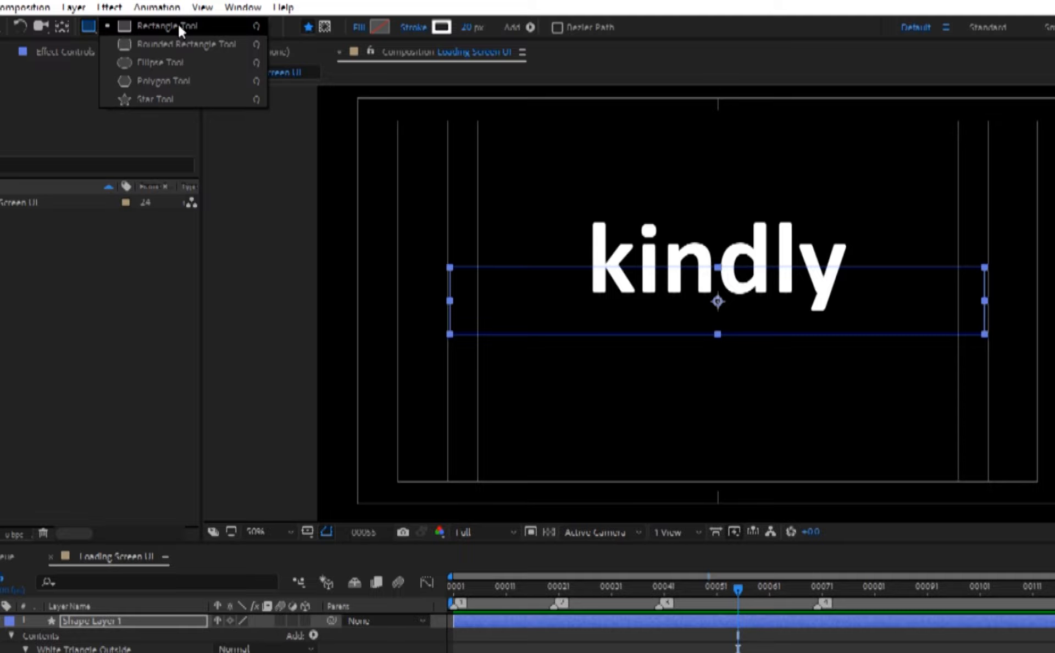
click(178, 24)
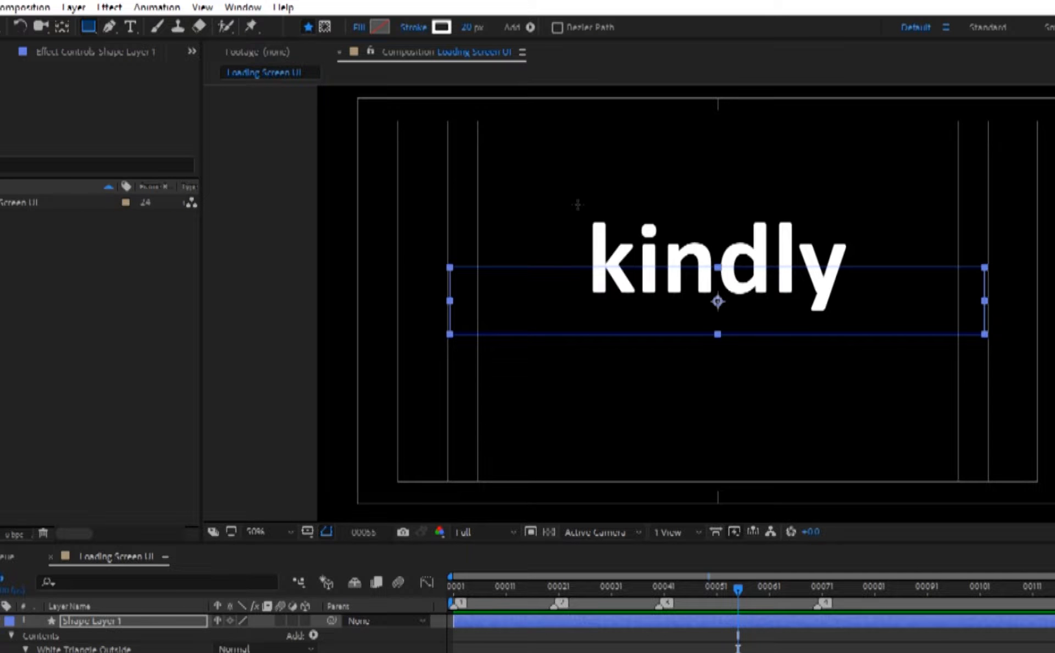
mouse_move(578, 204)
mouse_down()
mouse_move(837, 309)
mouse_move(858, 328)
mouse_up()
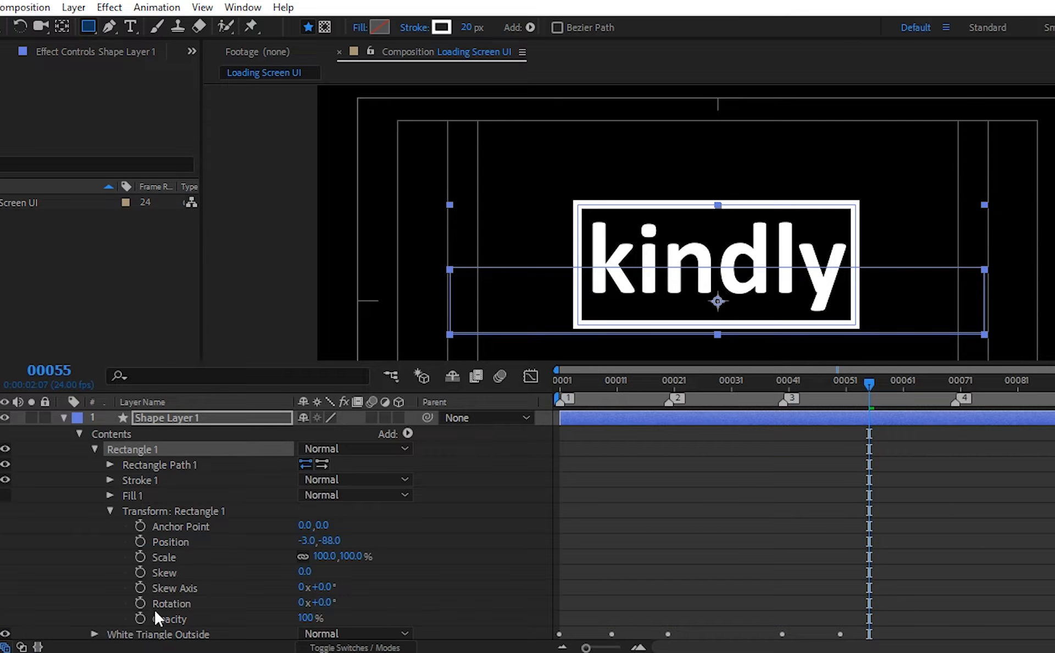
Keyframe the new rectangle's Opacity at 0% on frame 50 and 100% on frame 55, and its Scale growing to 100% over the same frames
click(140, 618)
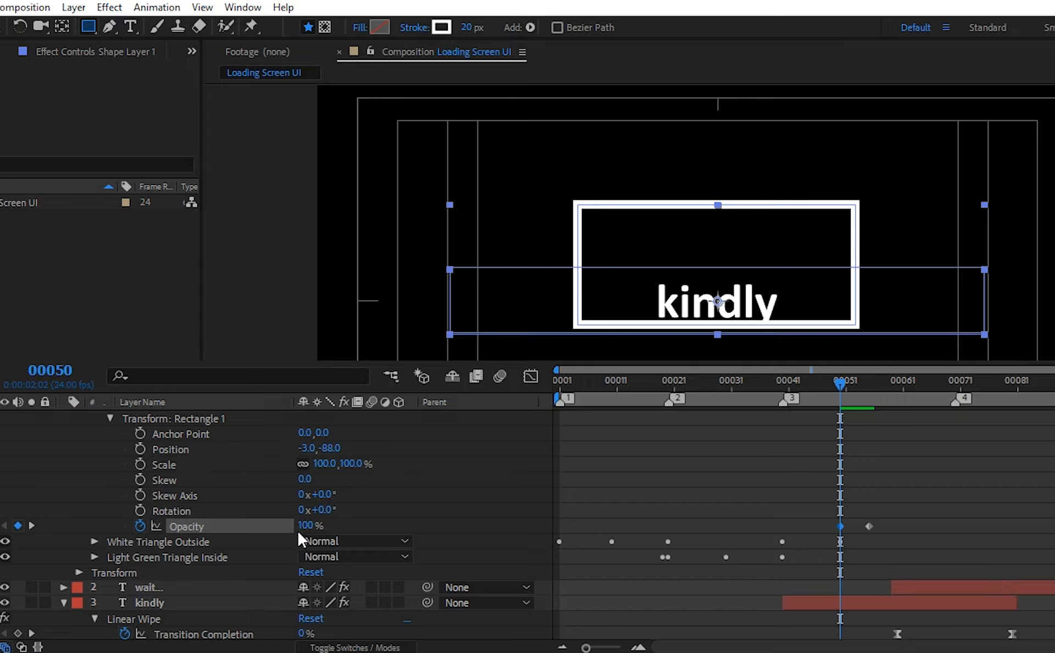
drag(301, 526, 199, 525)
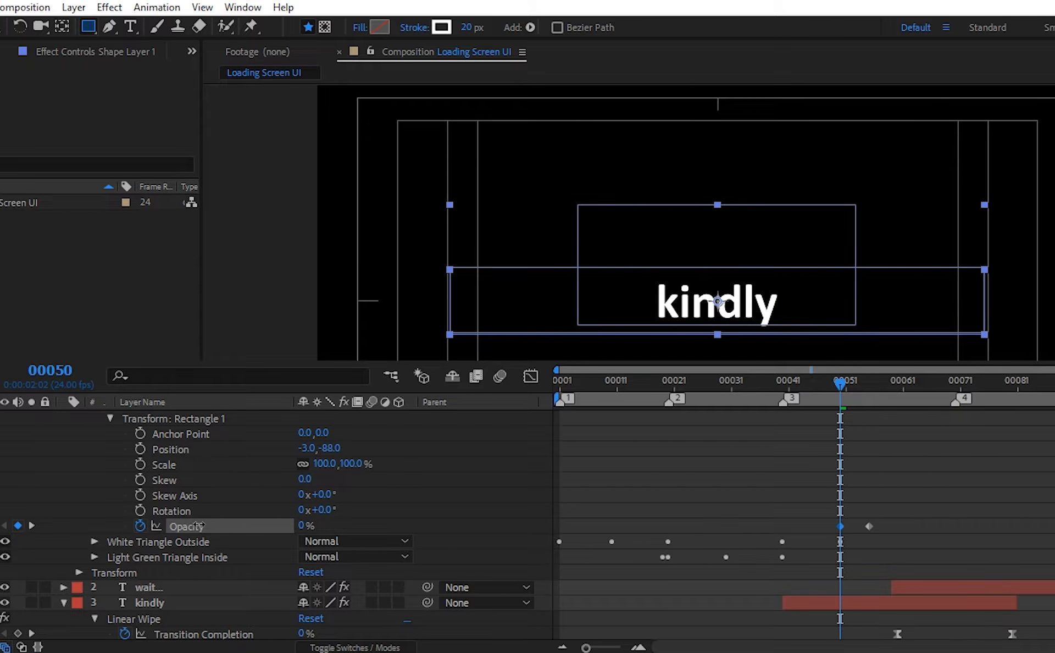
click(140, 464)
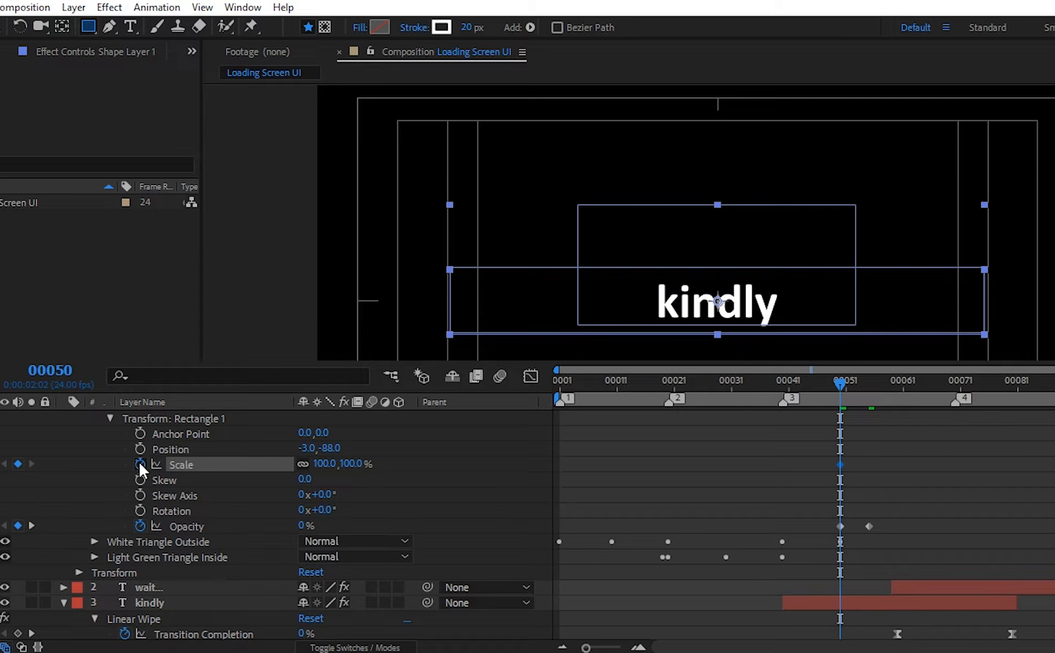
drag(354, 467, 247, 470)
click(354, 465)
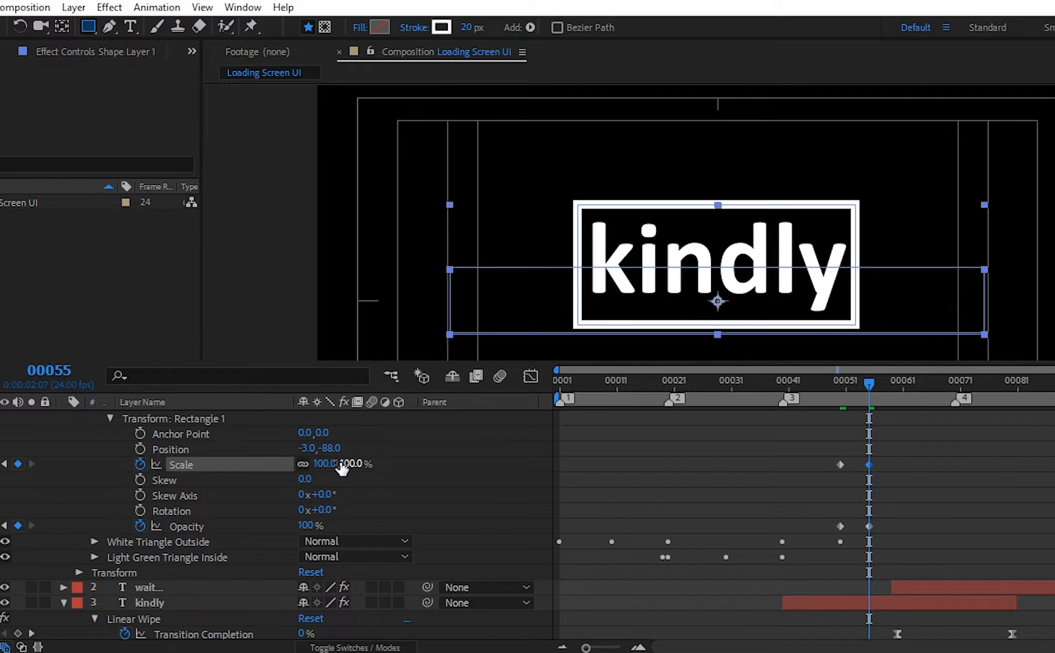
Apply Easy Ease to the rectangle's Scale and Opacity keyframes at frame 55 and preview the animation
scroll(704, 433, right, 6)
drag(574, 455, 548, 527)
right_click(549, 525)
mouse_move(622, 529)
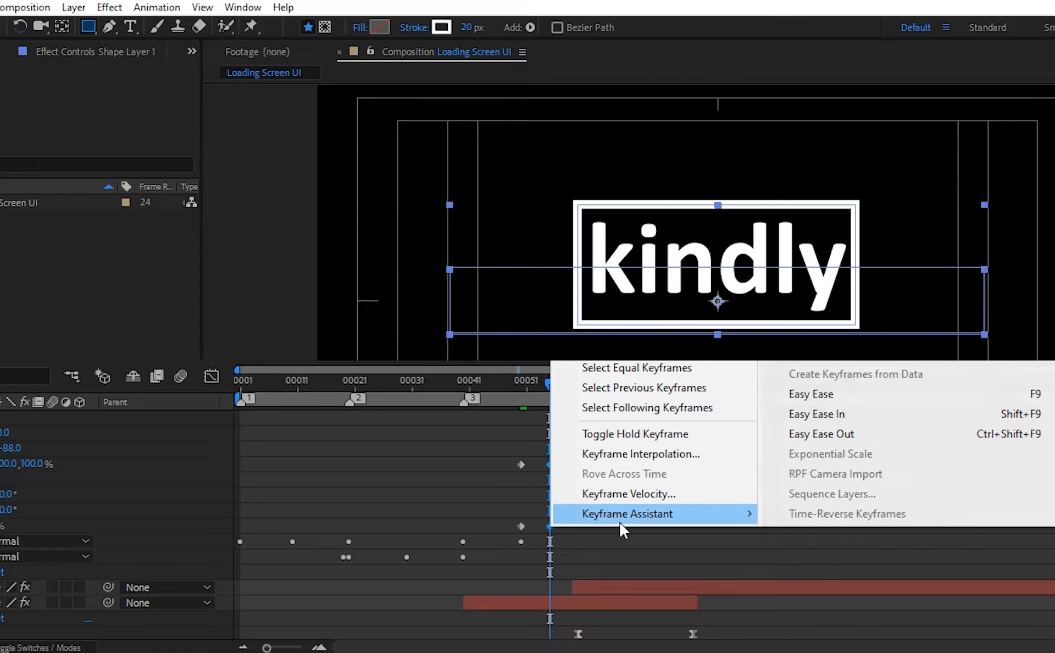
click(835, 394)
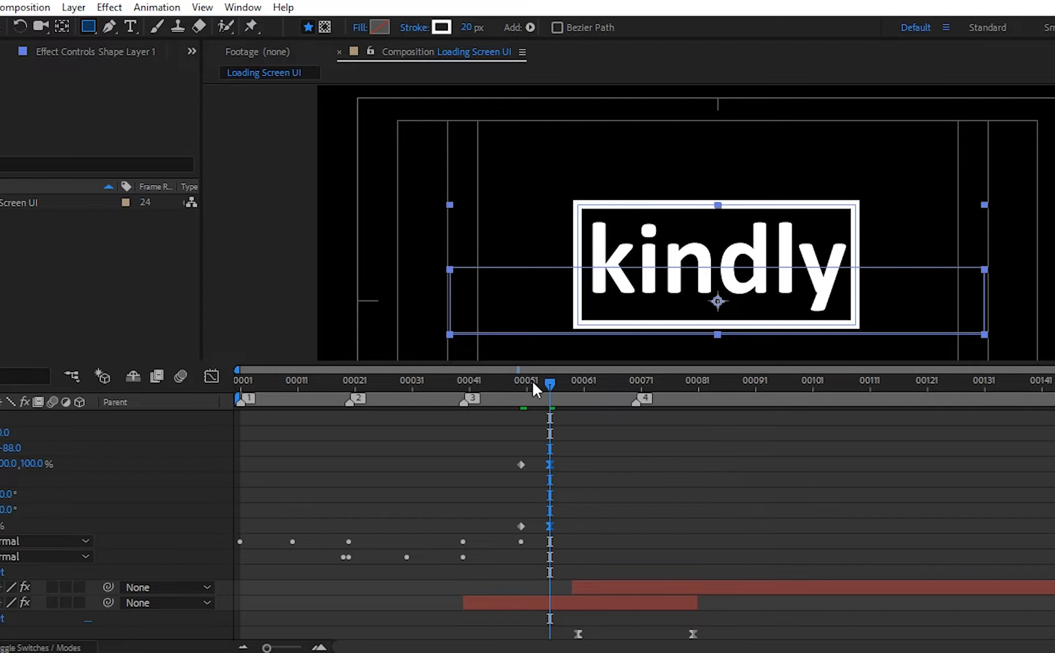
drag(532, 382, 367, 391)
key(space)
key(space)
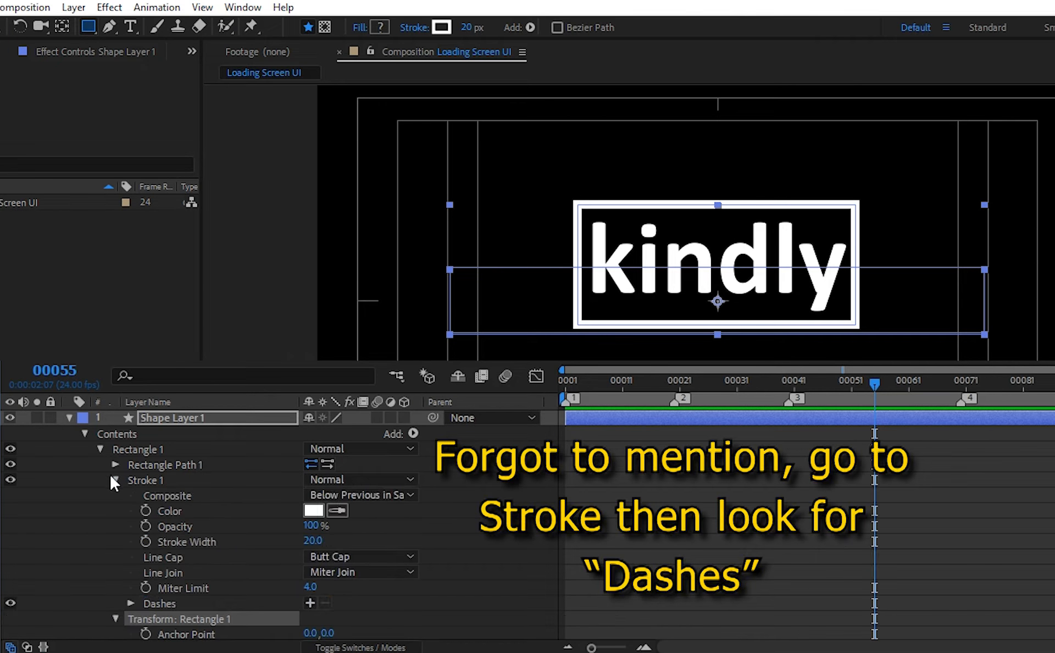
Add dashes to the stroke of Rectangle 1 and set the Dash value to 8 at frame 60
click(156, 478)
scroll(233, 513, down, 1)
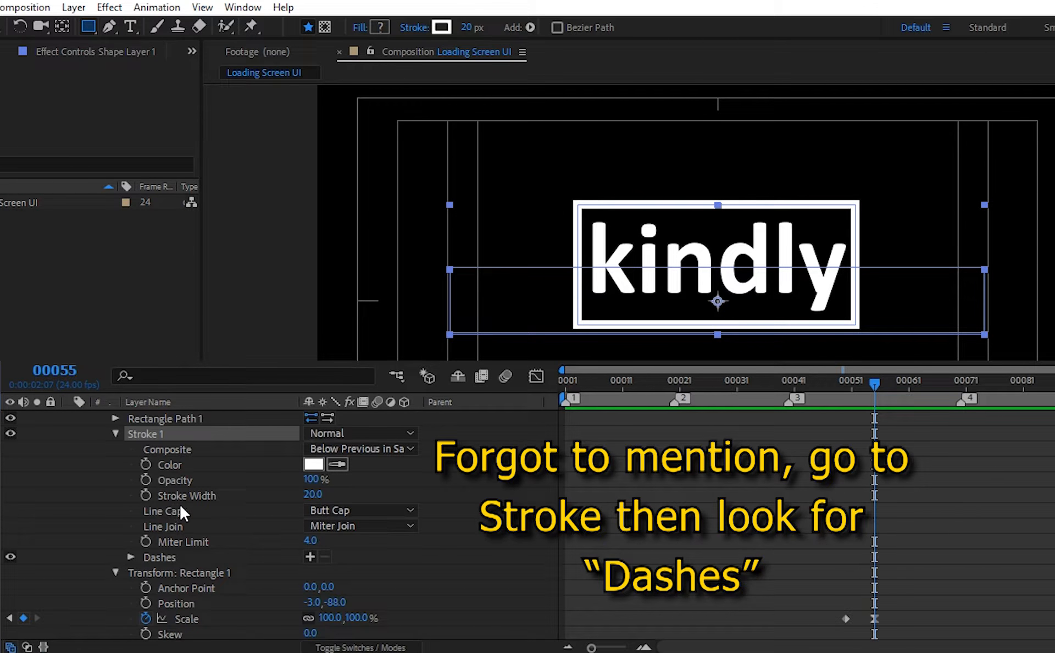
click(310, 556)
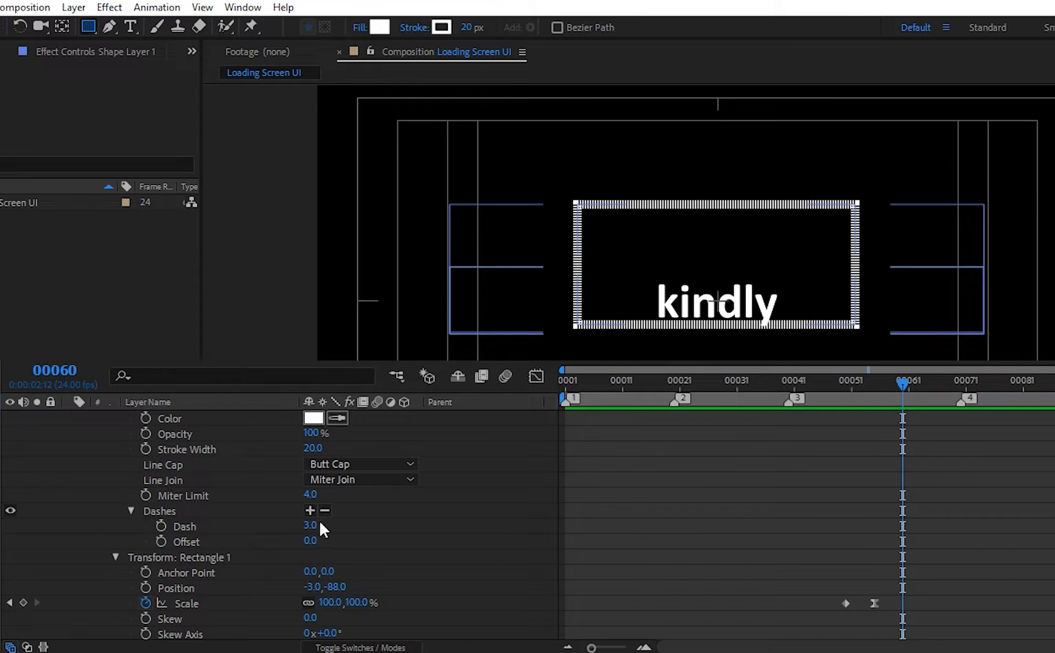
mouse_move(318, 525)
mouse_down()
mouse_move(435, 531)
mouse_move(297, 511)
mouse_up()
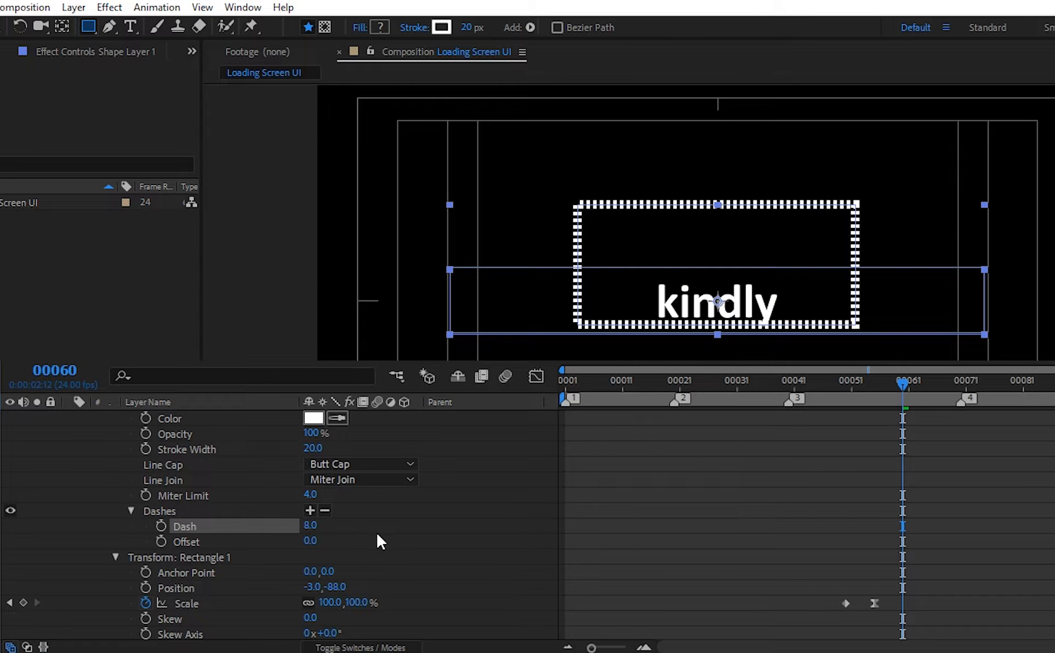
Keyframe the rectangle's Dash value at frame 60 and set it to 3 at frame 55
click(161, 526)
drag(883, 385, 867, 388)
click(311, 525)
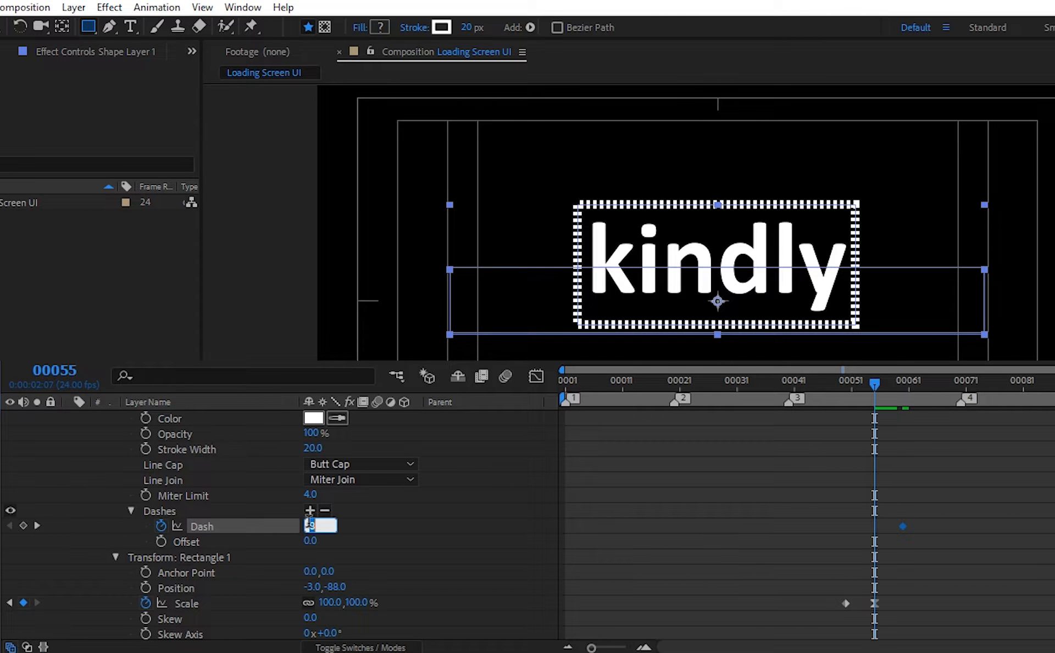
key(Return)
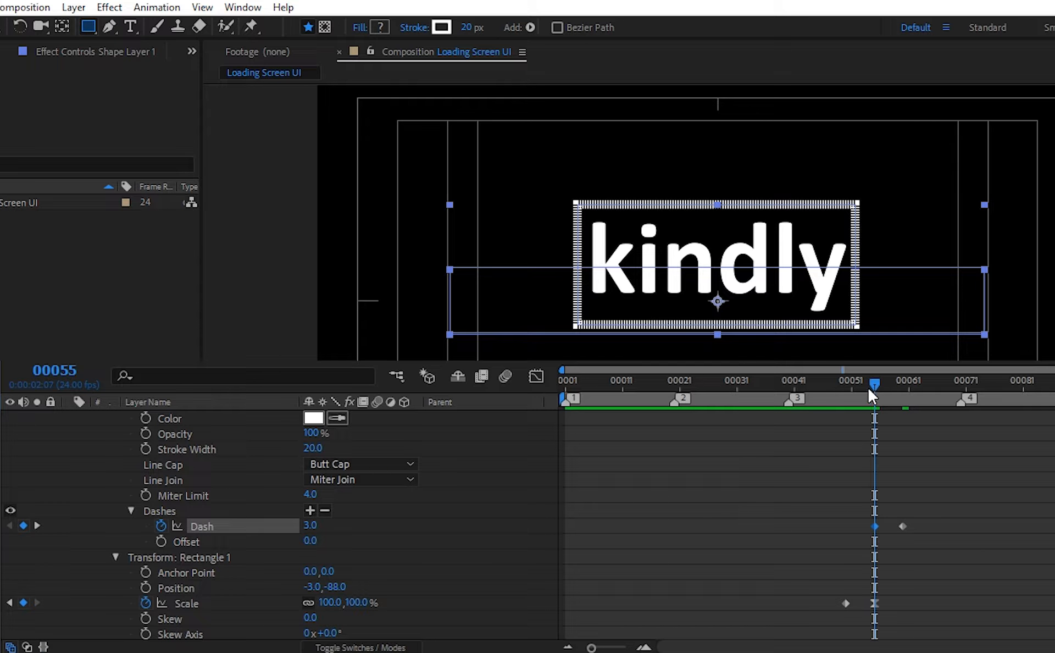
Set Stroke Width keyframes of 20 for Rectangle 1 at frames 60 and 55
drag(874, 383, 900, 382)
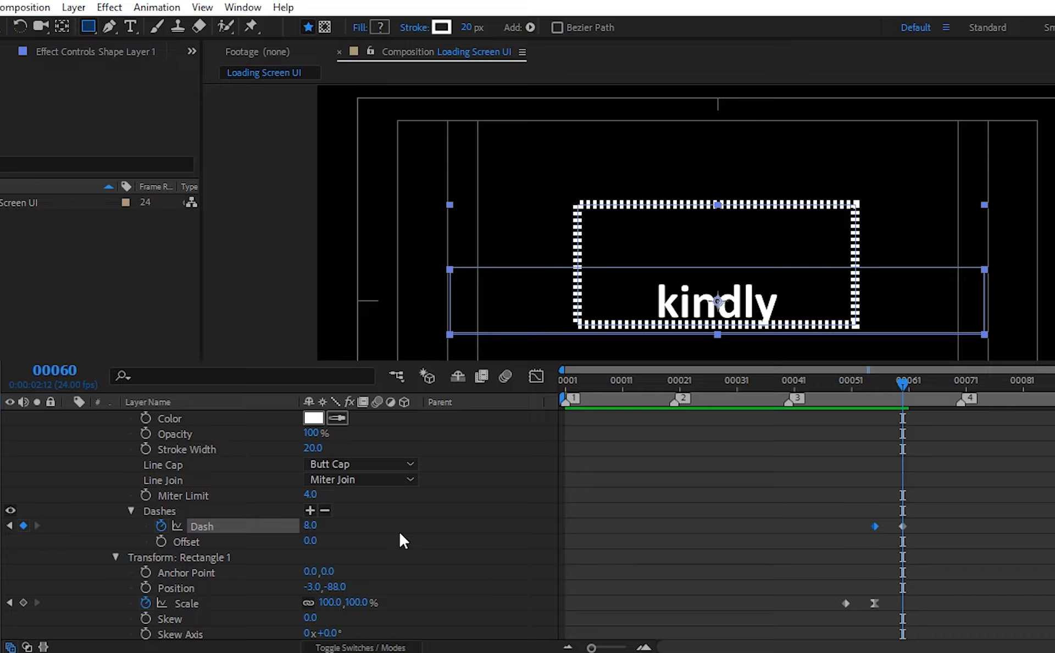
click(146, 448)
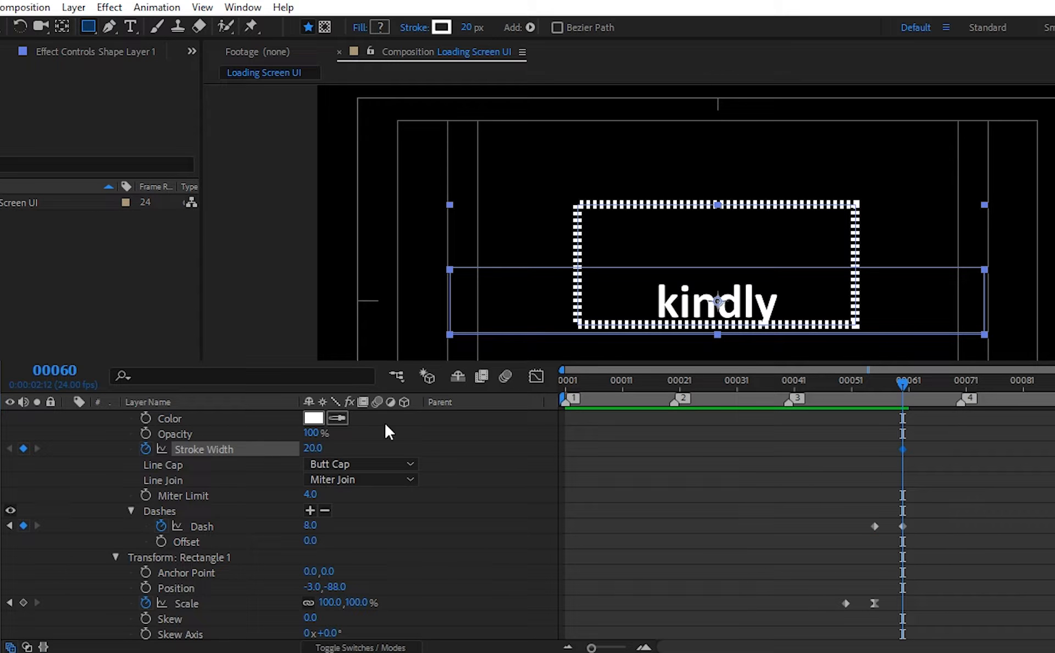
drag(899, 392, 876, 388)
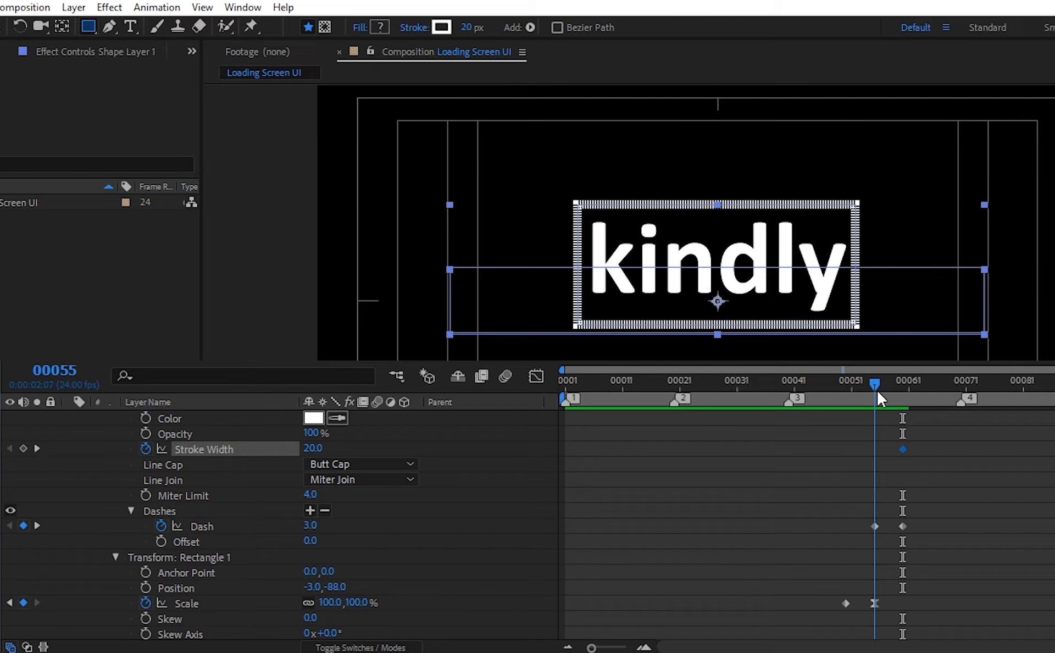
click(37, 448)
Try a Stroke Width of 10 for Rectangle 1 at frame 60
click(318, 449)
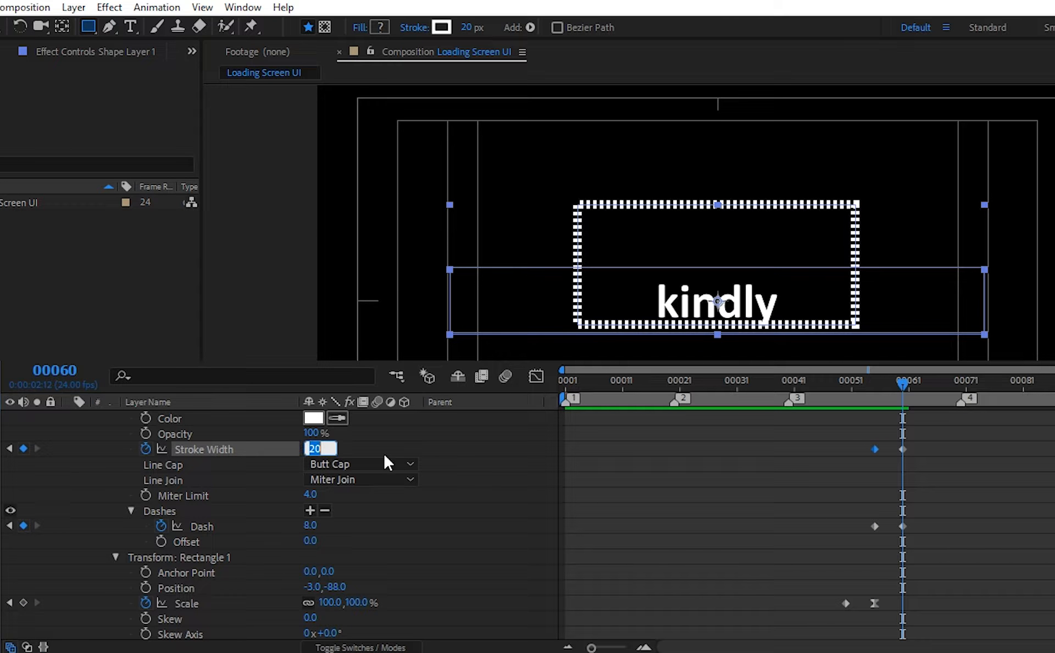
text(10)
key(Return)
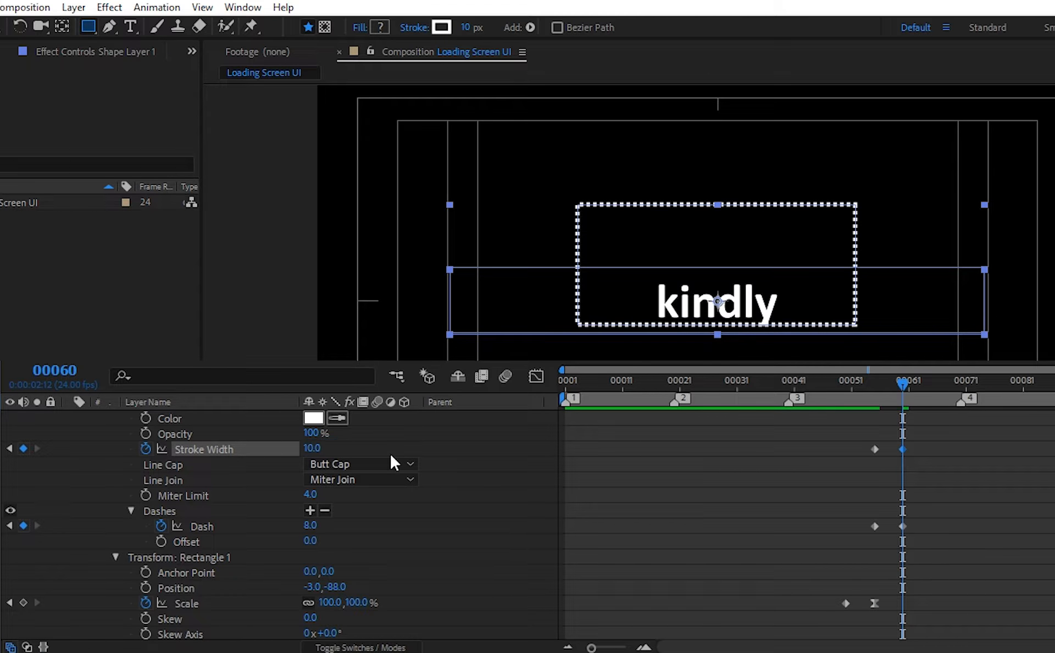
Set the Stroke Width of Rectangle 1 to 5 at frame 60
click(310, 449)
text(5)
key(Return)
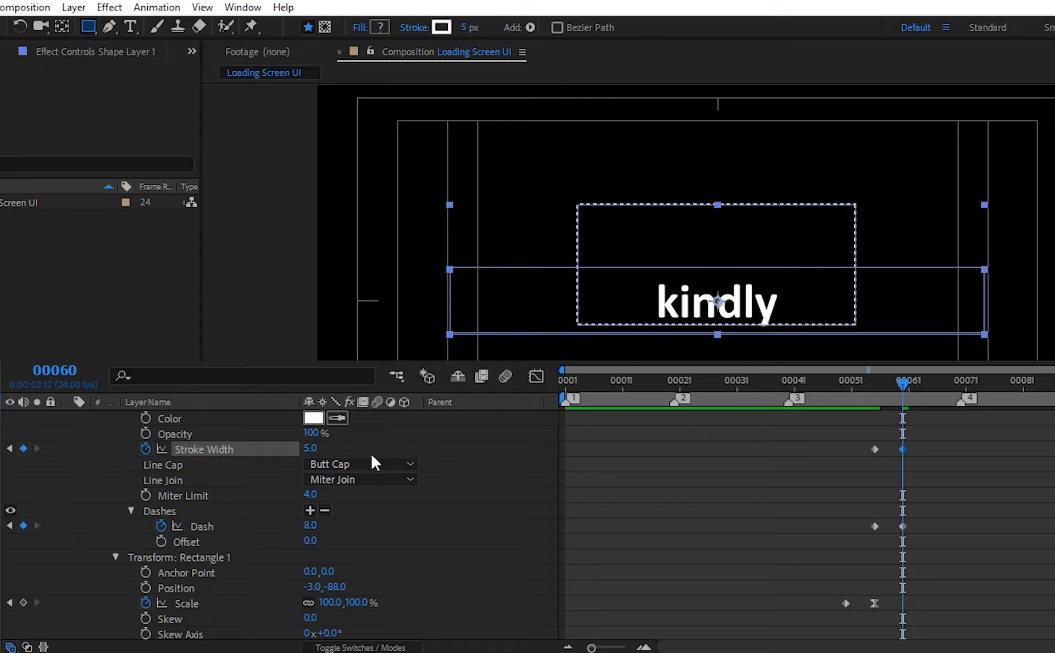
Add Position keyframes in the transform of Rectangle 1 at frames 60 and 55
scroll(436, 512, up, 3)
scroll(481, 515, down, 3)
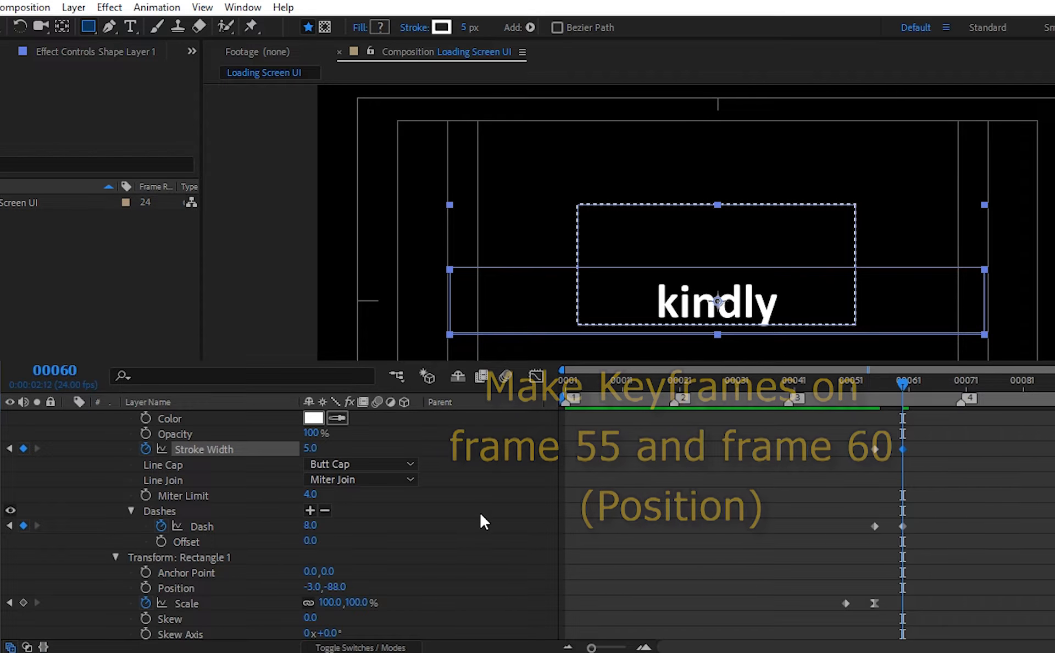
scroll(480, 511, down, 1)
scroll(380, 509, down, 1)
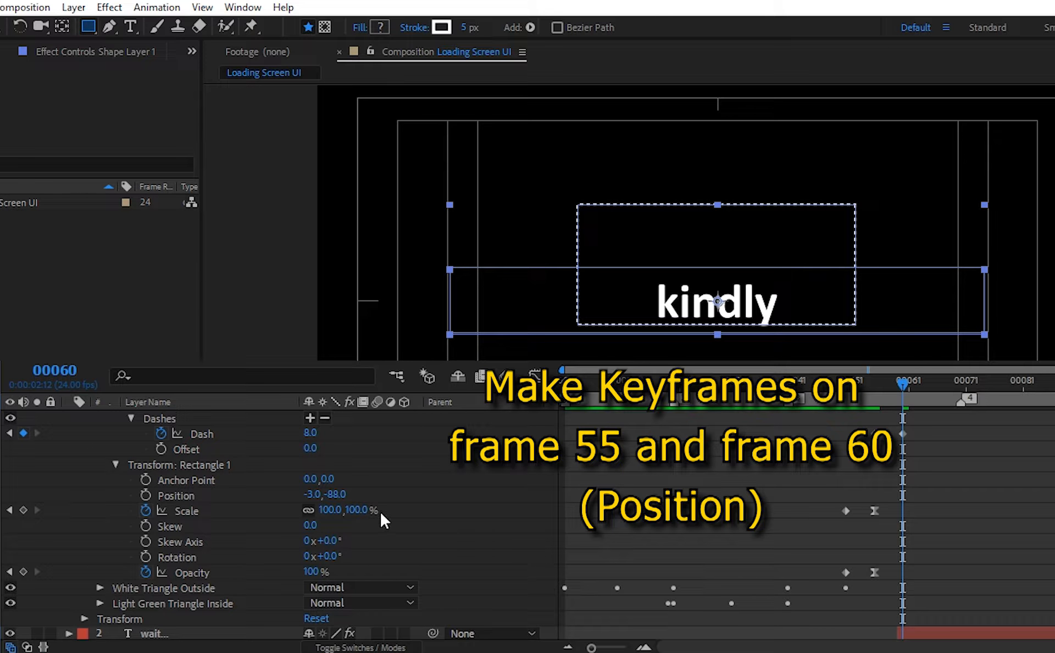
click(145, 494)
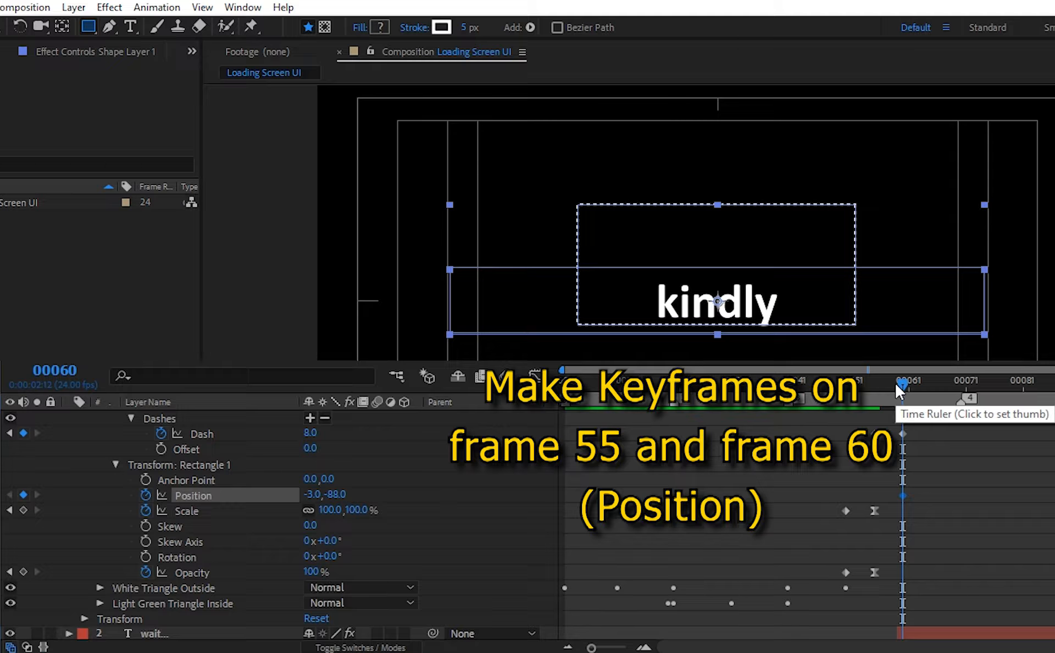
drag(895, 384, 874, 387)
click(23, 494)
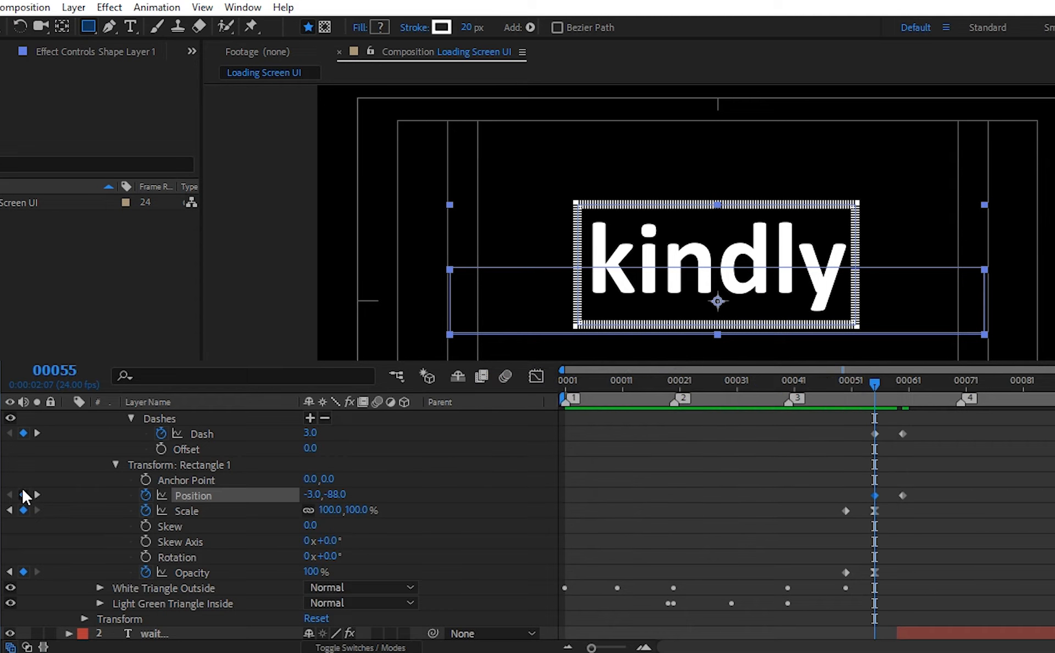
At frame 60, set the Position of Rectangle 1 to -3.0, 0.0 and its Scale to 57.0, 69.0%
click(37, 494)
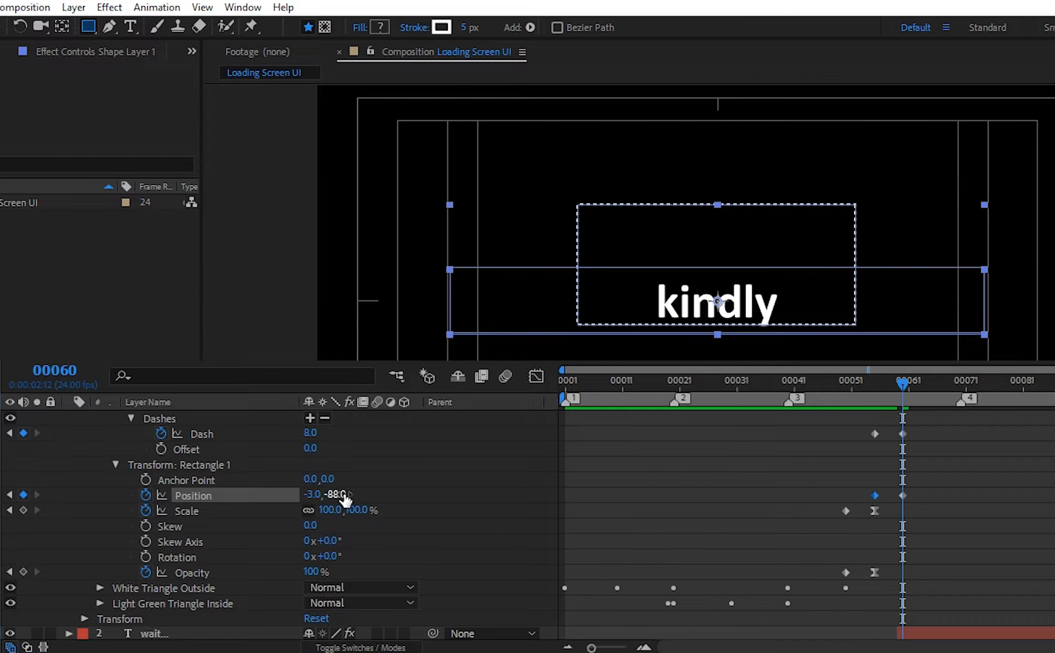
drag(345, 497, 434, 491)
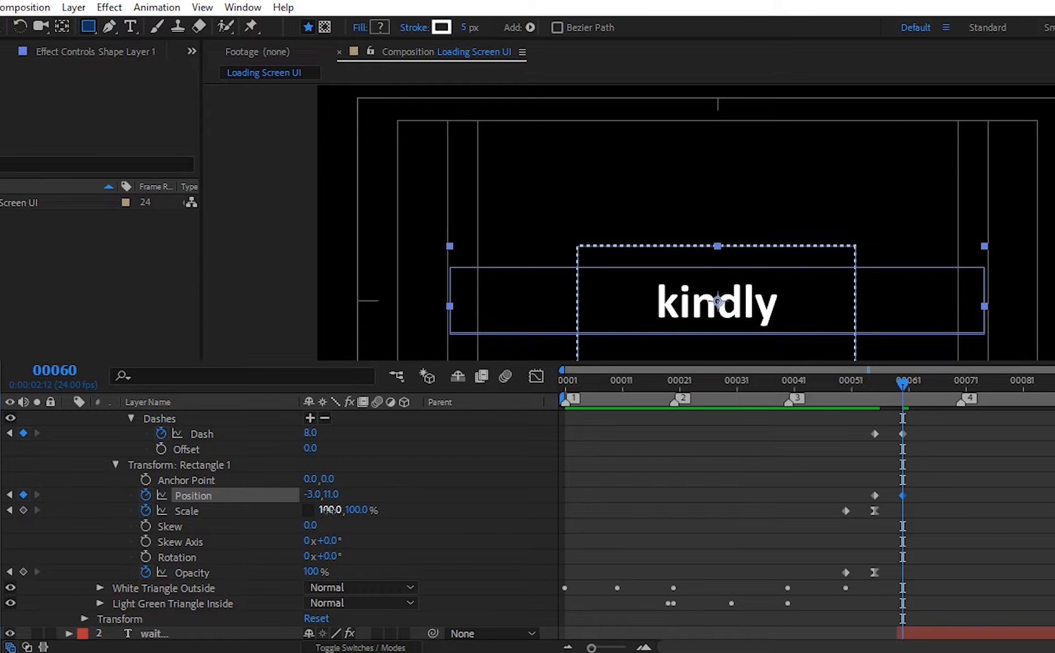
mouse_move(328, 509)
mouse_down()
mouse_move(281, 505)
mouse_move(344, 512)
mouse_move(328, 516)
mouse_up()
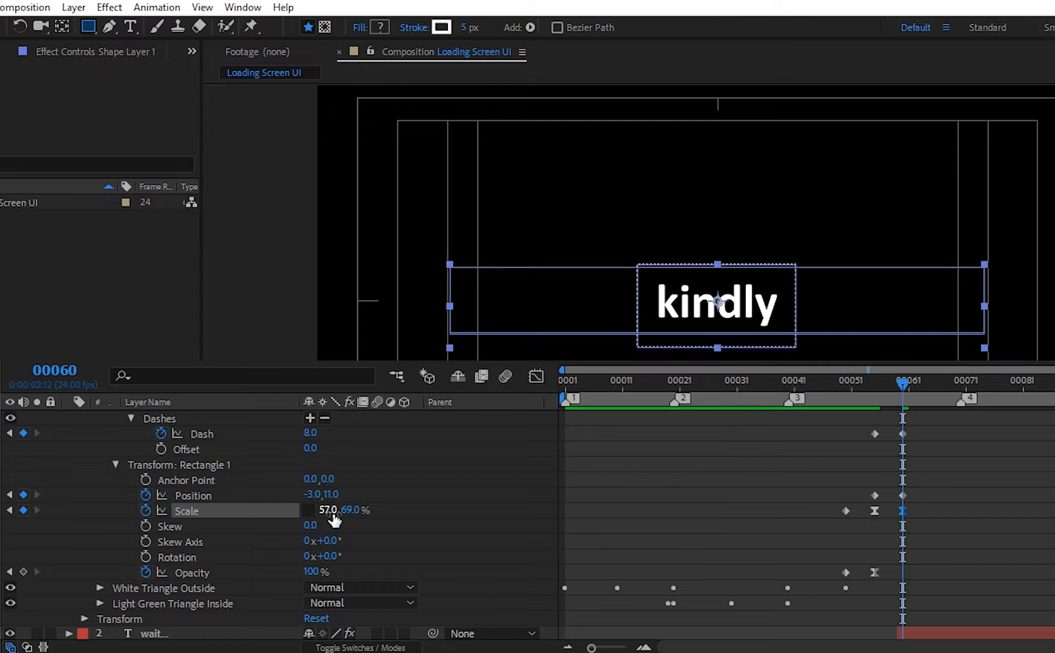
drag(329, 494, 324, 494)
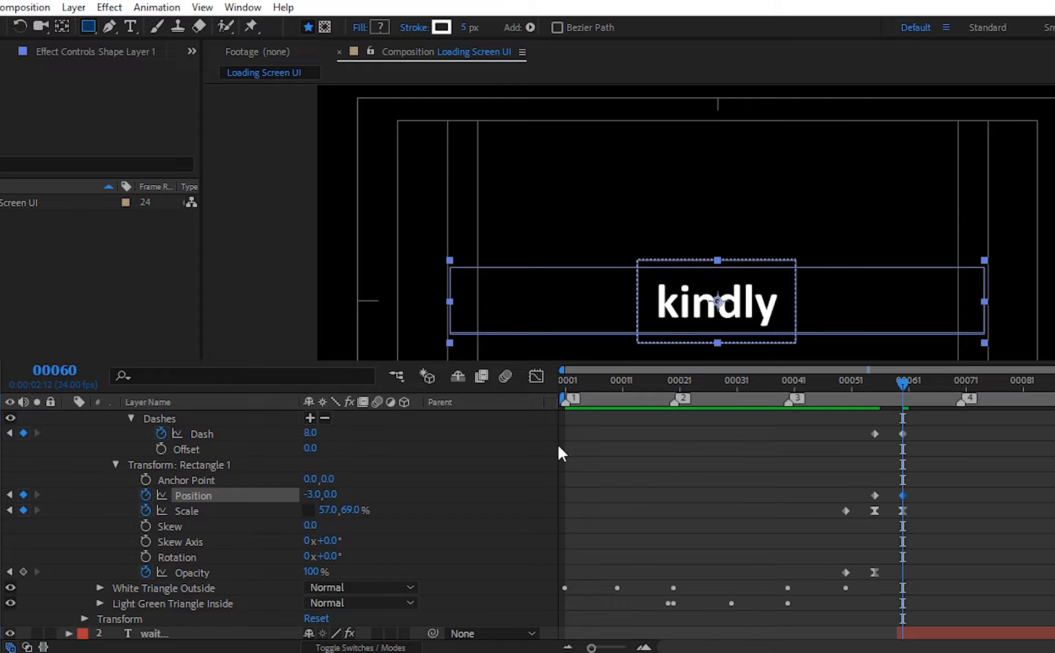
click(489, 472)
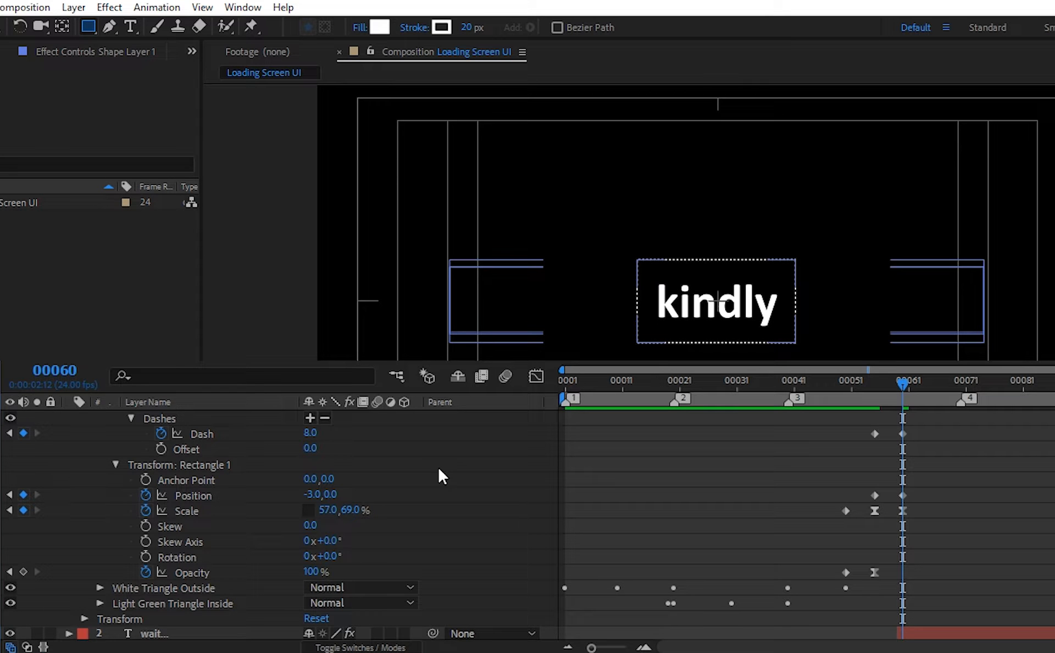
Apply Easy Ease to the Stroke Width, Dash and Position keyframes of Rectangle 1 at frame 60 and preview the motion
scroll(945, 489, up, 2)
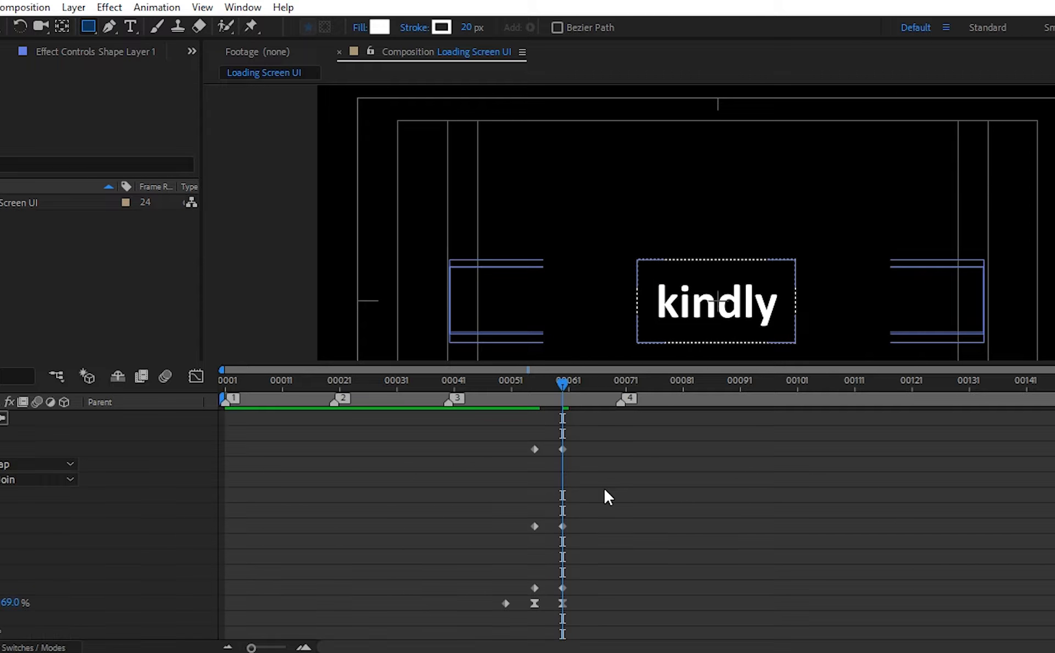
drag(586, 481, 552, 585)
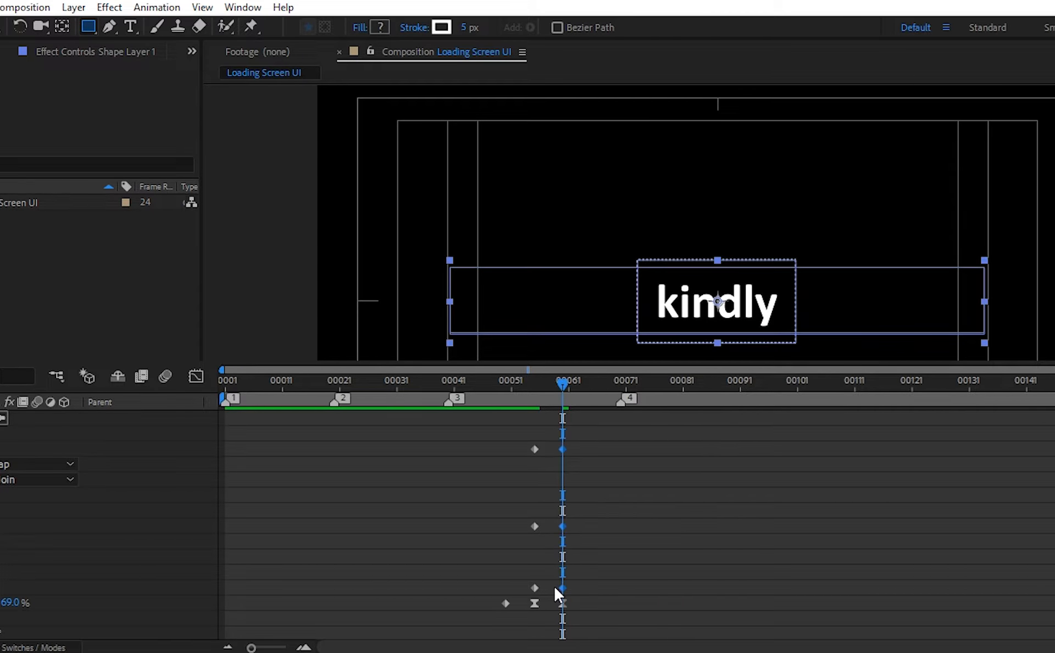
right_click(552, 585)
mouse_move(683, 572)
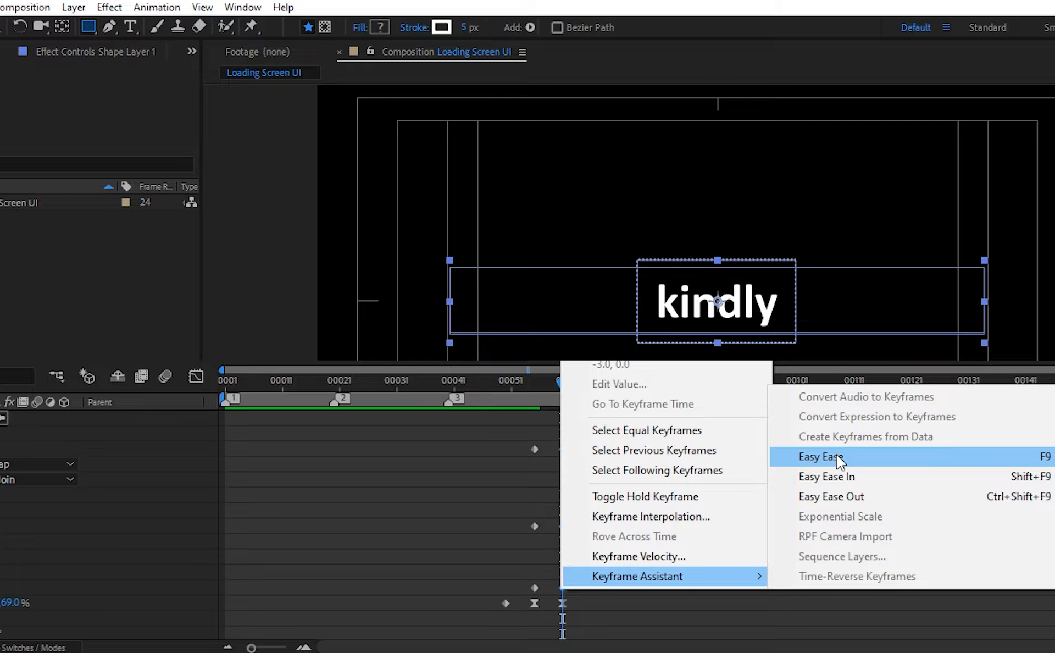
click(836, 456)
click(517, 380)
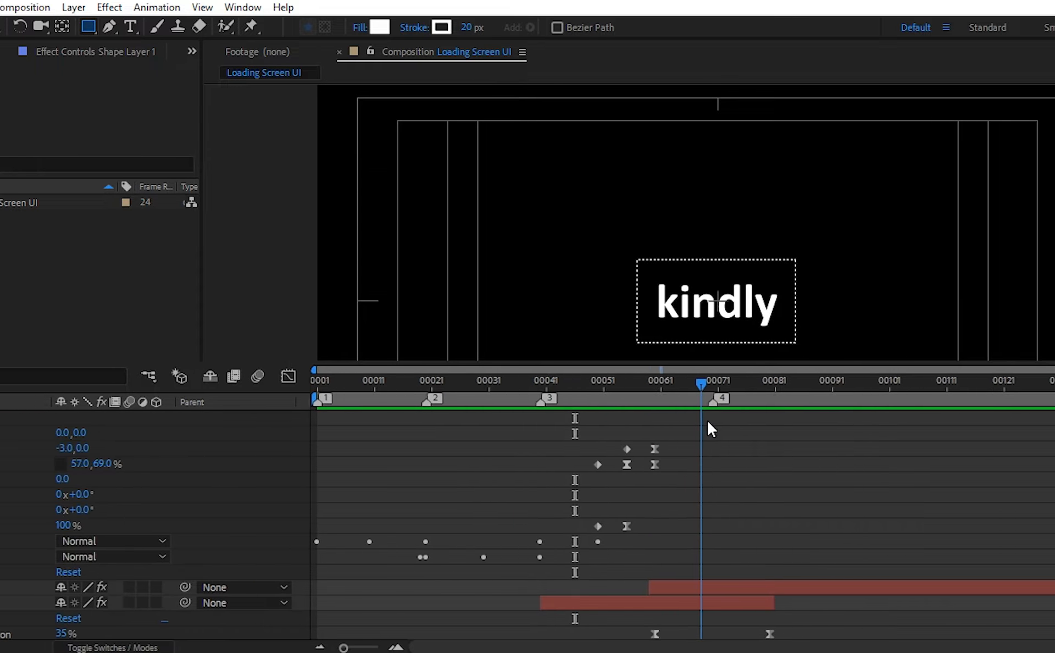
drag(618, 421, 630, 422)
Turn on keyframing for the dash Offset of Rectangle 1 at frame 70 with a value of 0
mouse_move(970, 424)
mouse_down()
mouse_move(958, 423)
mouse_move(966, 427)
mouse_up()
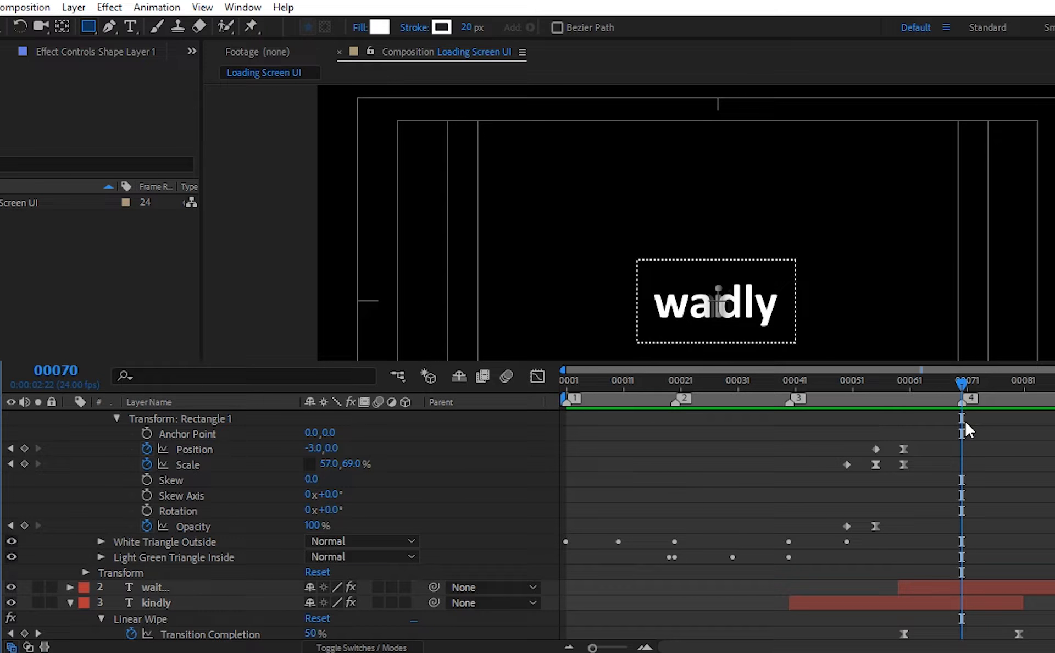
scroll(1000, 491, down, 3)
scroll(999, 486, down, 5)
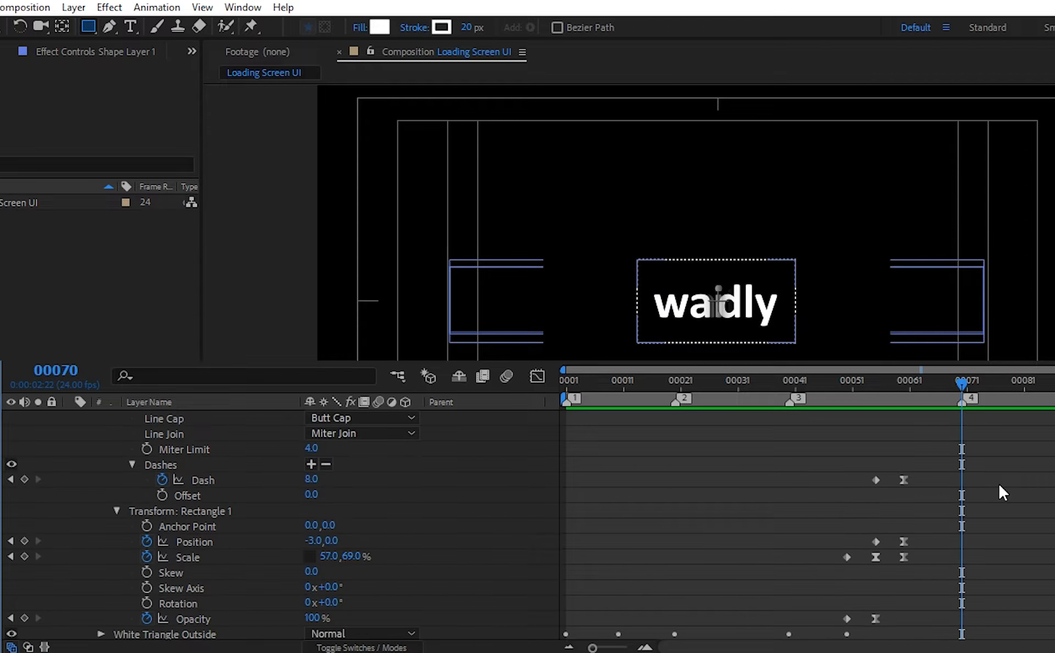
drag(311, 494, 348, 504)
key(ctrl+z)
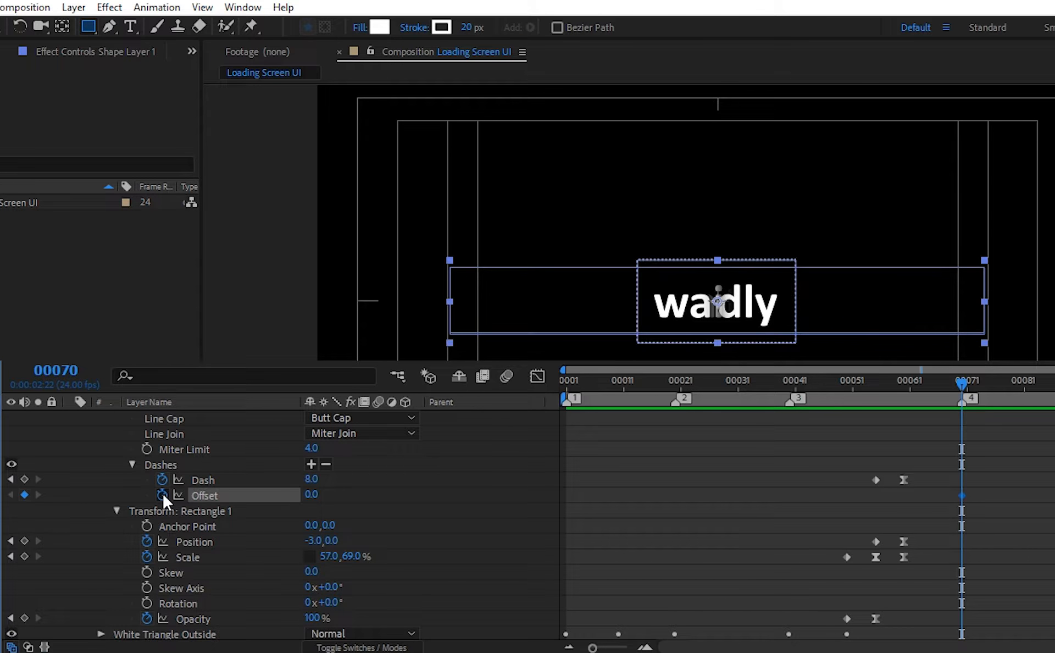
click(163, 495)
Add a dash Offset keyframe of 0 at frame 60, set the Offset to 100 at frame 70, and preview it
scroll(1007, 467, down, 3)
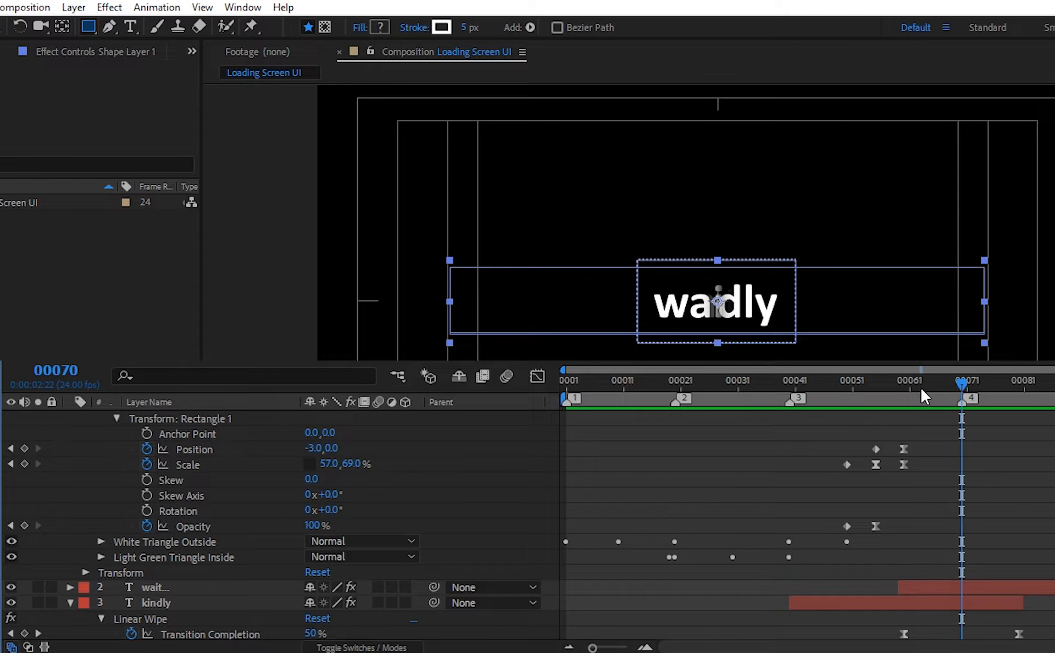
drag(921, 386, 902, 388)
scroll(962, 471, up, 3)
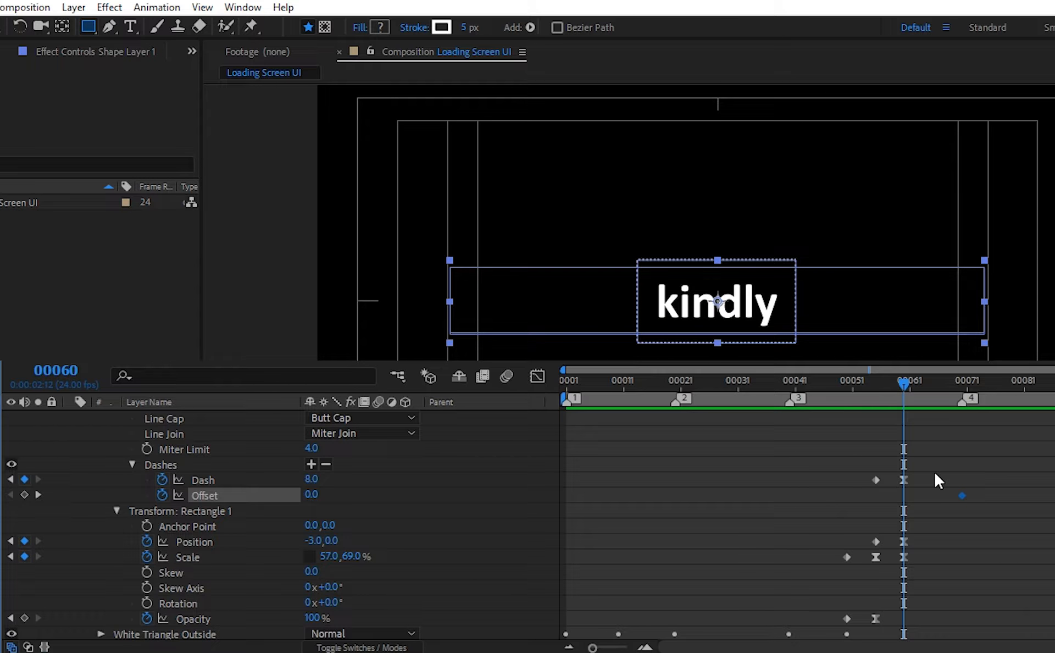
click(25, 495)
click(38, 495)
drag(315, 494, 411, 502)
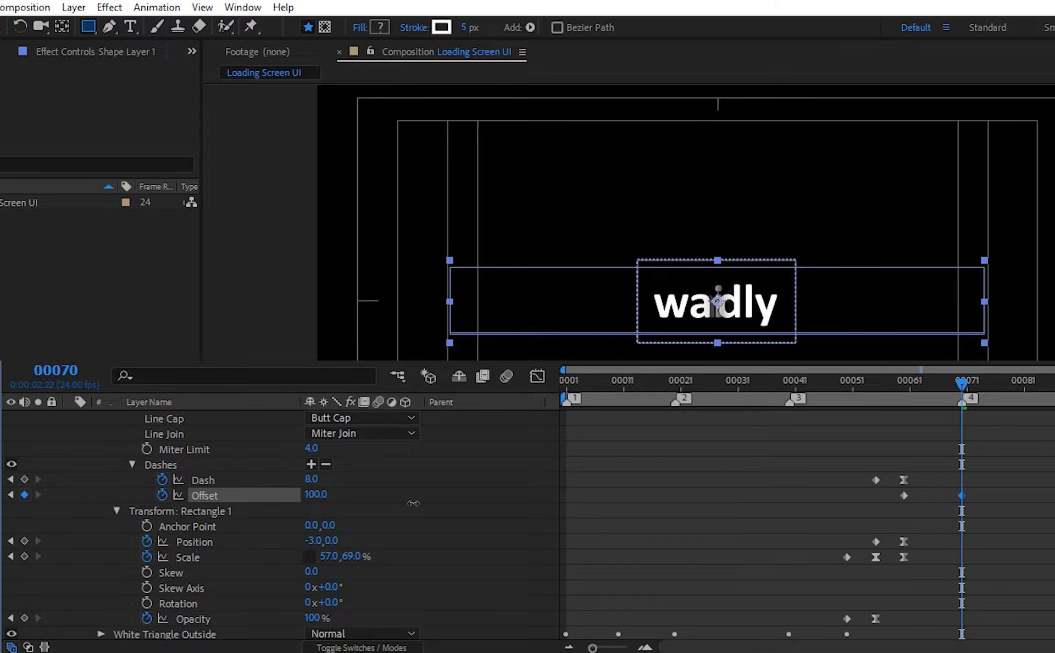
drag(961, 383, 898, 383)
key(space)
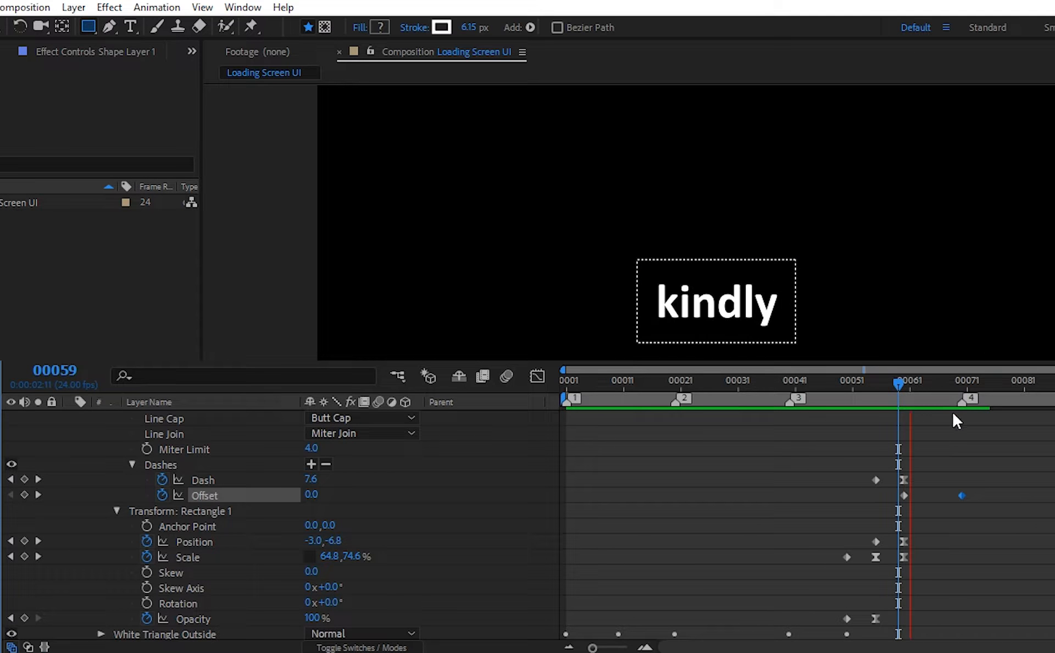
Keyframe the Trim Paths Start of White Triangle Outside at 100% on frame 60 and 0% on frame 70
click(904, 382)
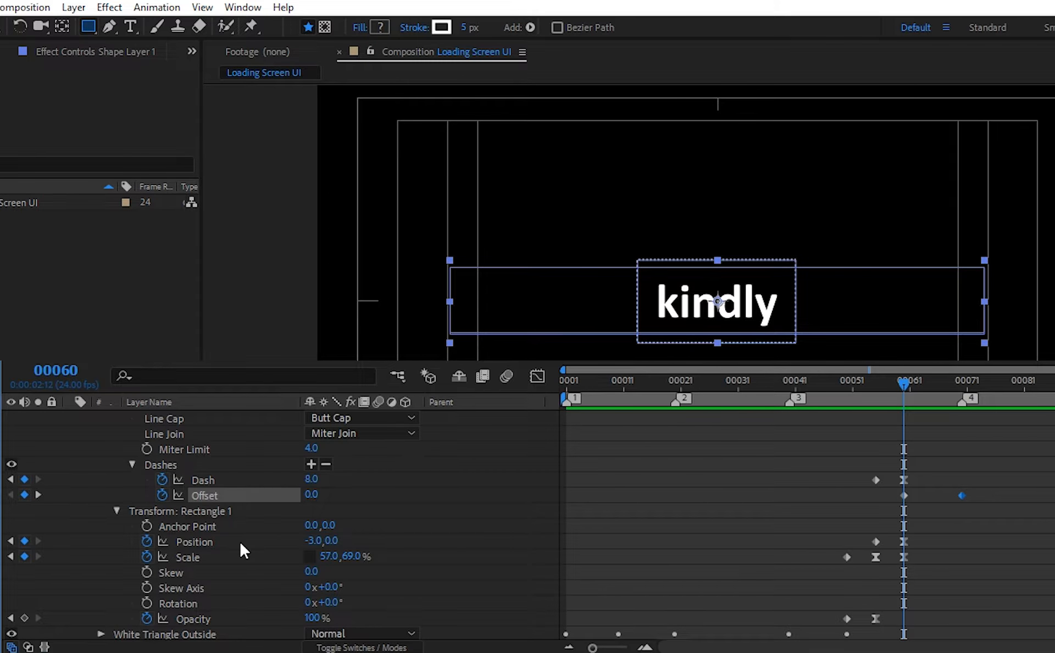
scroll(239, 539, up, 5)
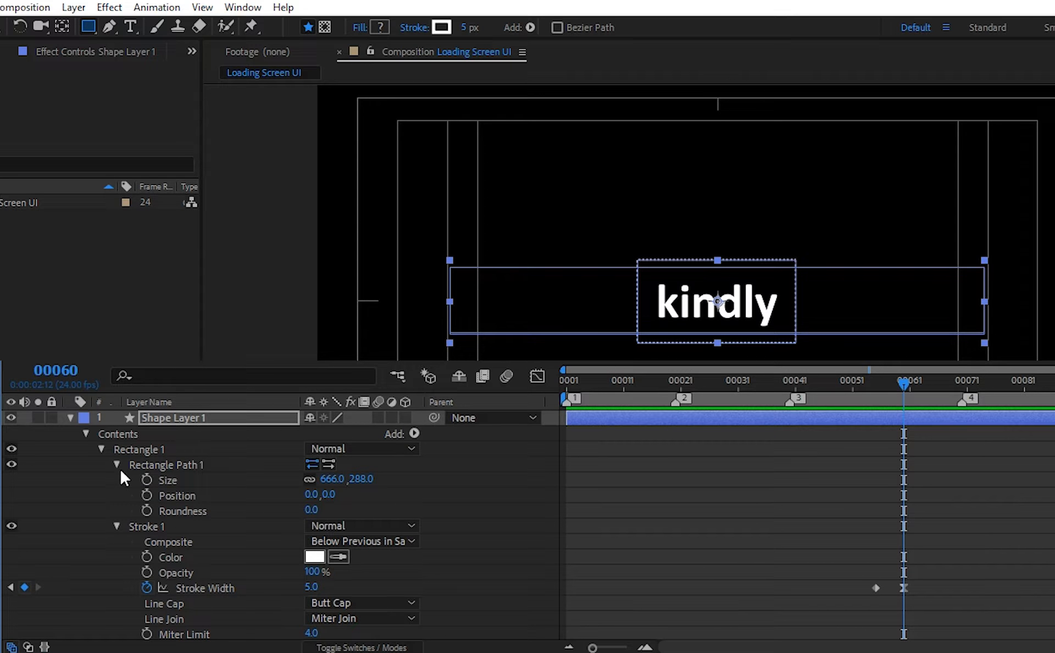
click(101, 449)
click(99, 466)
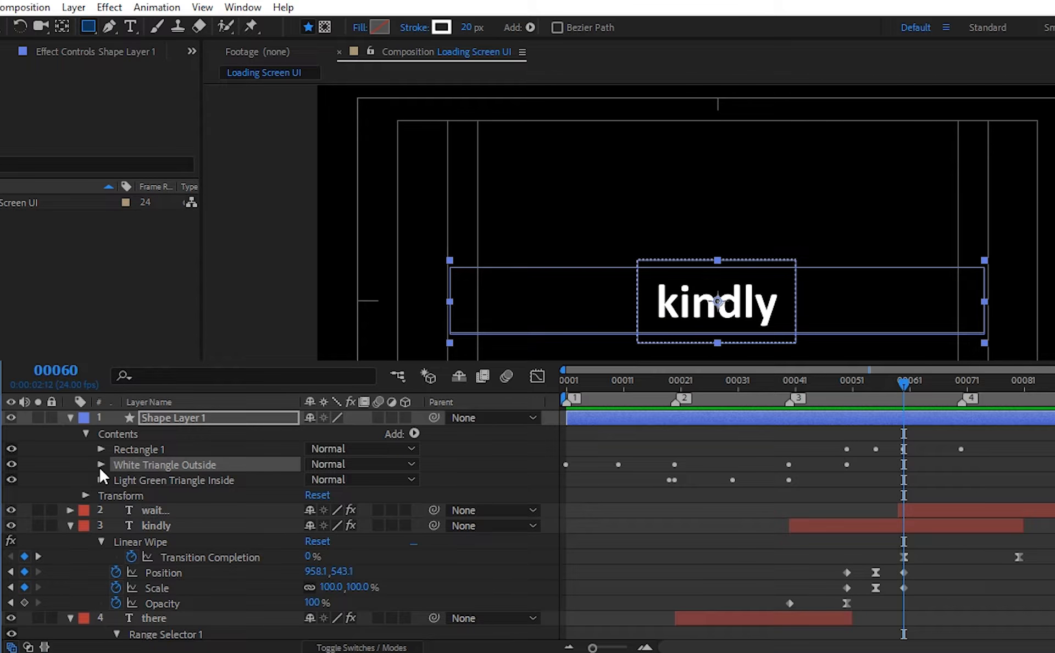
click(100, 465)
click(116, 494)
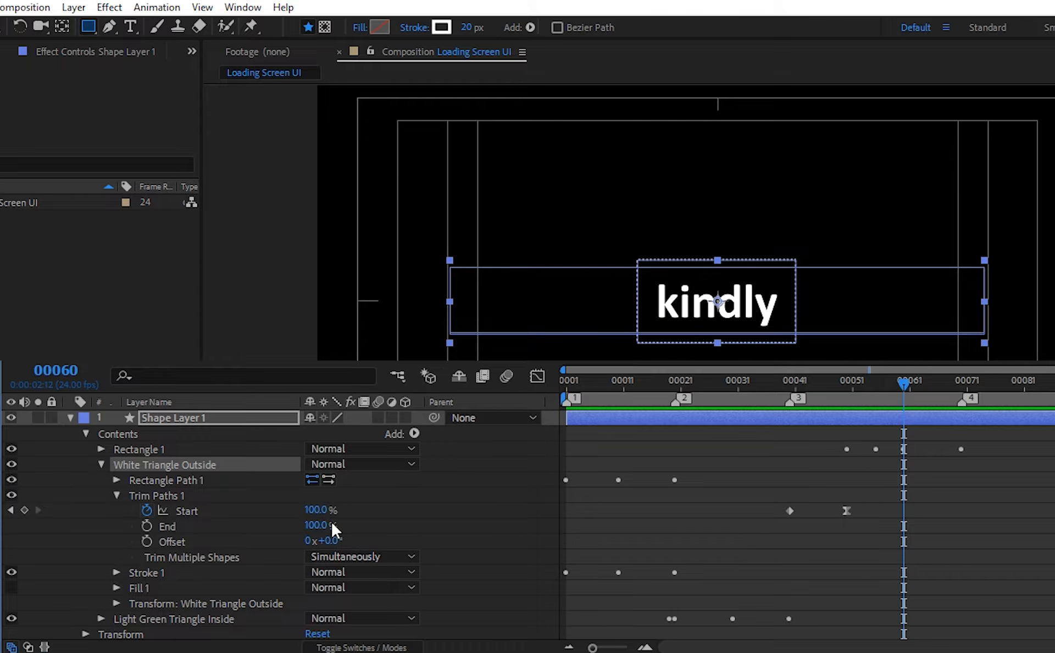
click(24, 510)
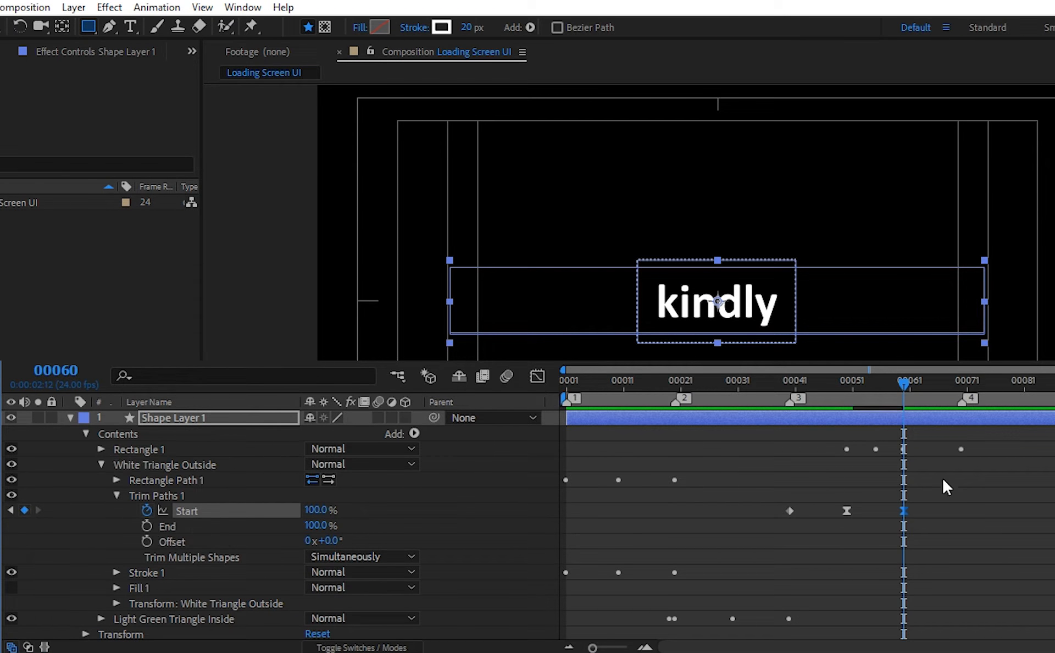
drag(906, 383, 963, 385)
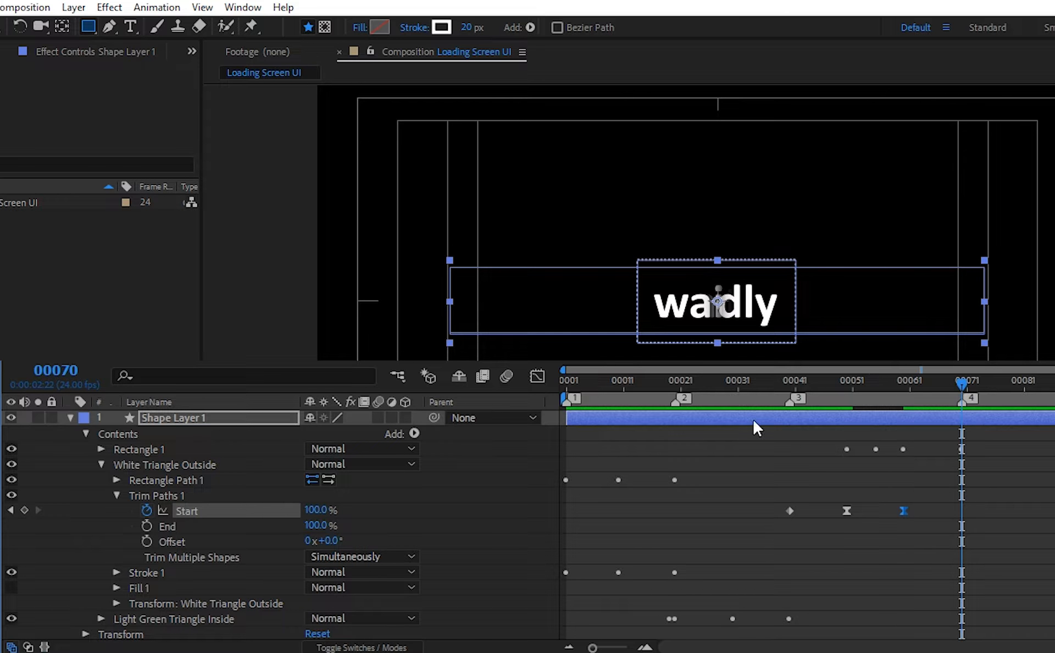
drag(328, 512, 187, 499)
Add Scale keyframes of 100% in the transform of White Triangle Outside at frames 70, 60 and 59
scroll(110, 582, down, 1)
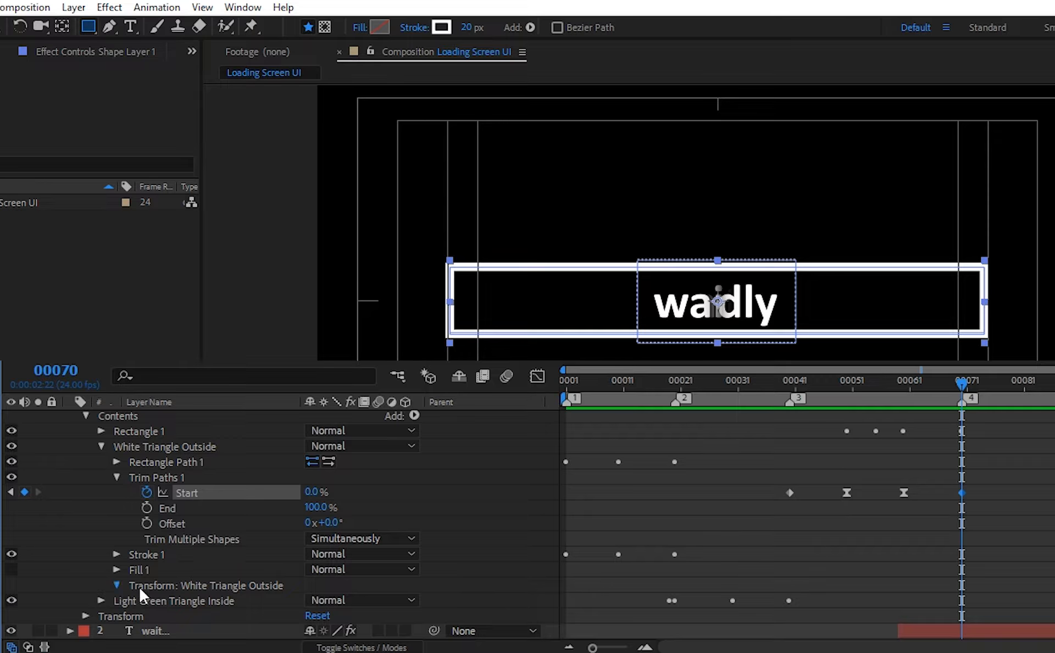
click(116, 585)
scroll(213, 594, down, 6)
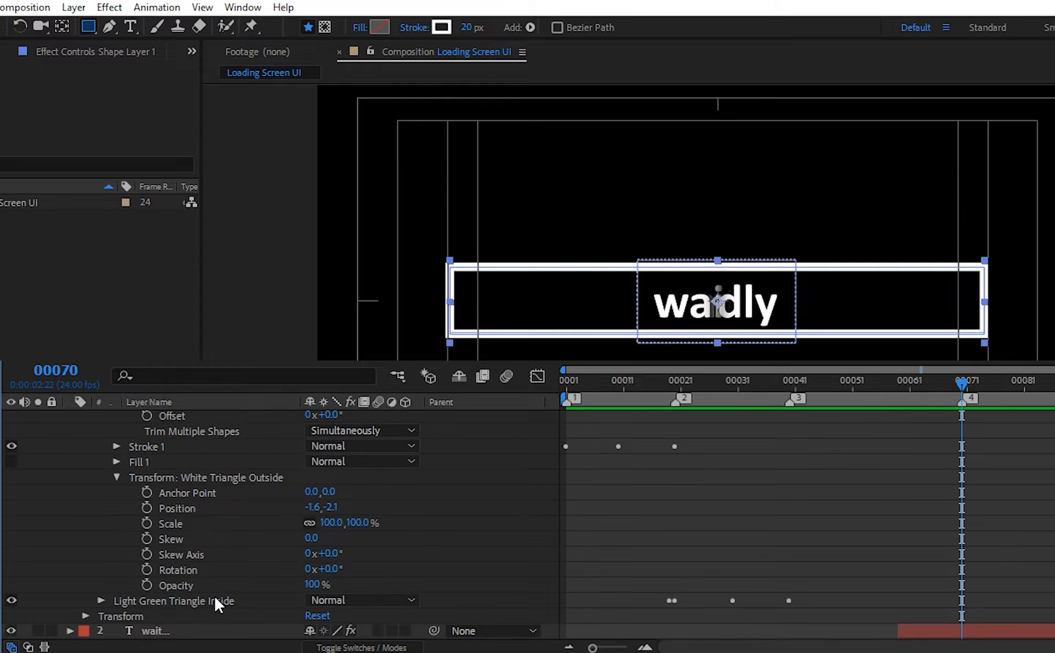
click(146, 523)
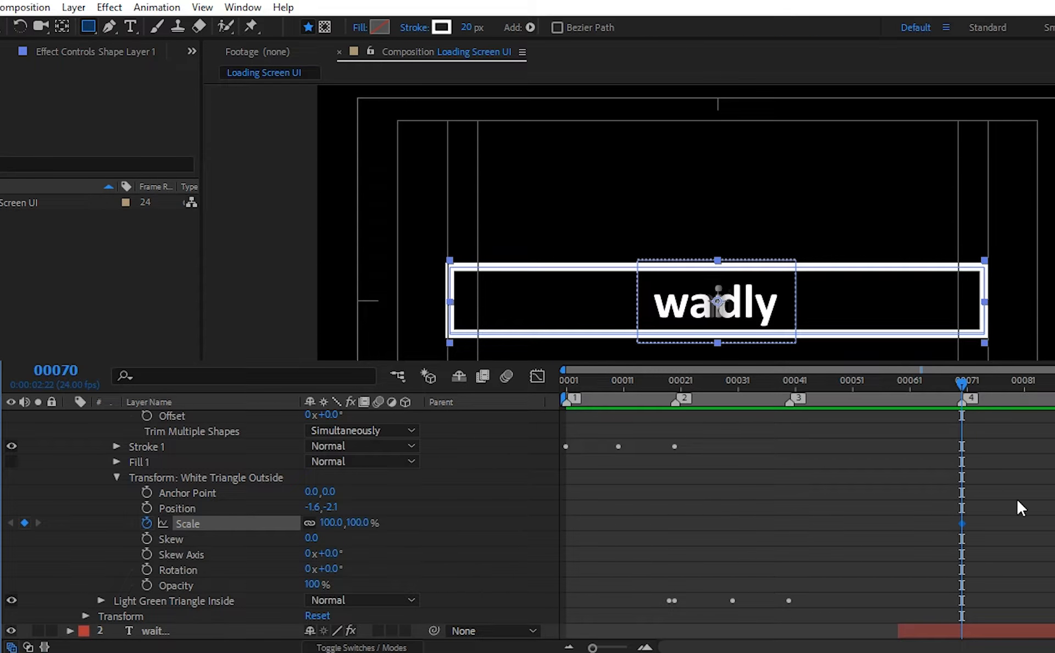
scroll(964, 494, up, 3)
click(901, 380)
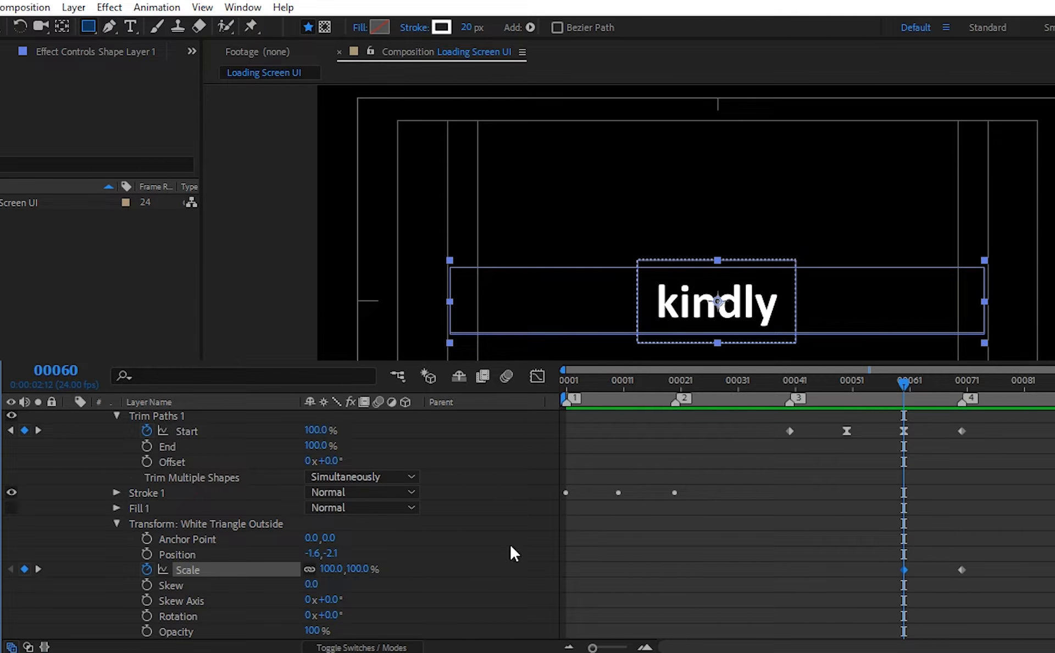
key(Page_Up)
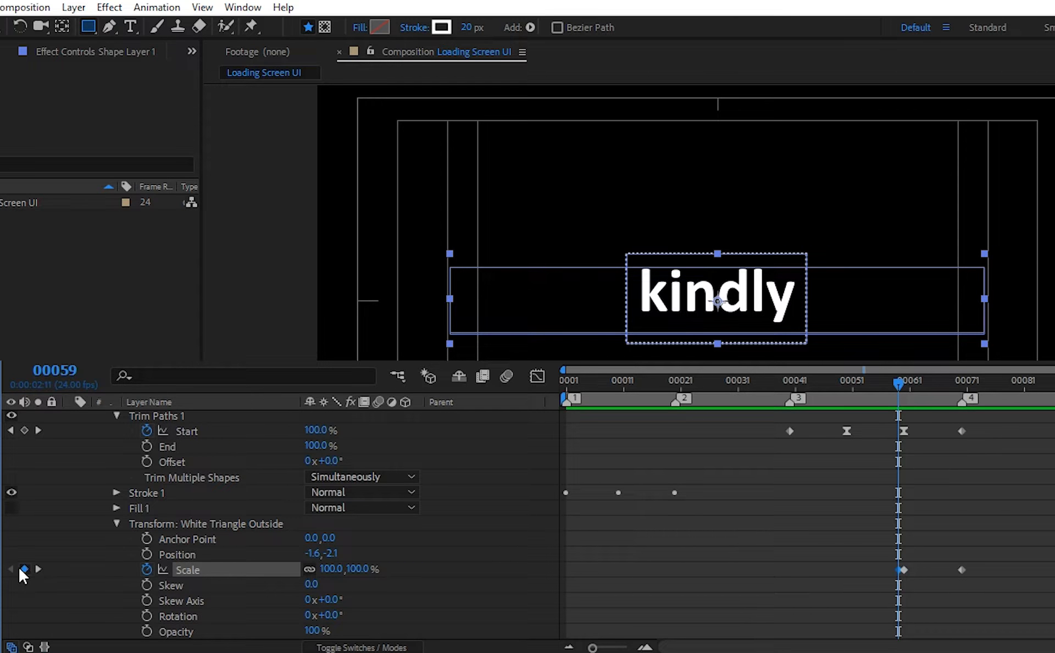
click(36, 569)
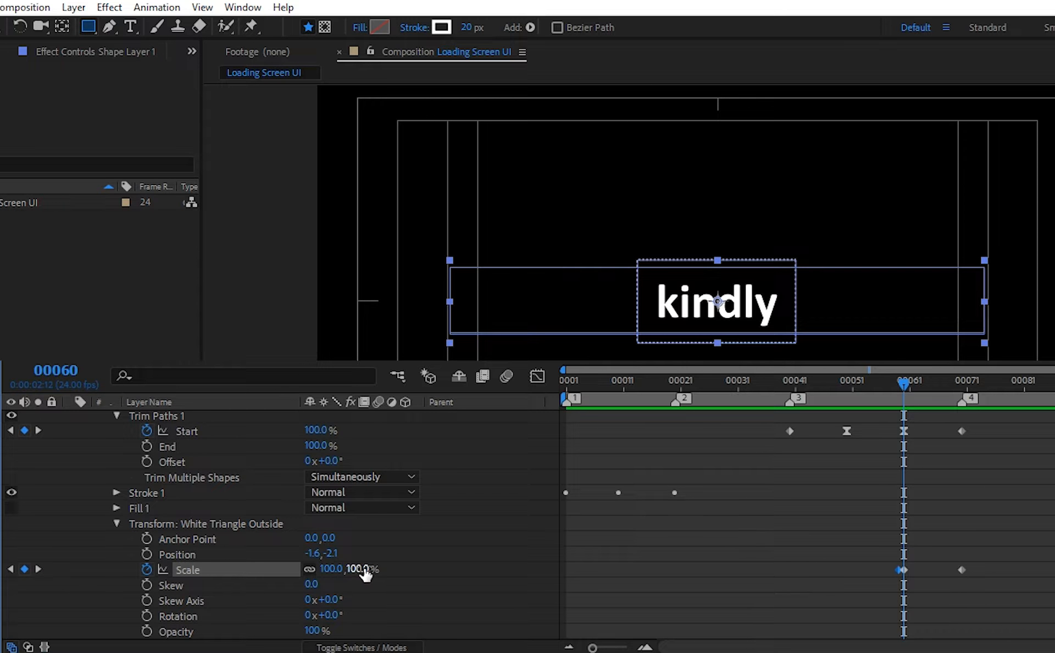
Unlink the Scale proportions of White Triangle Outside and set its vertical scale to 155% at frame 60
drag(363, 571, 373, 569)
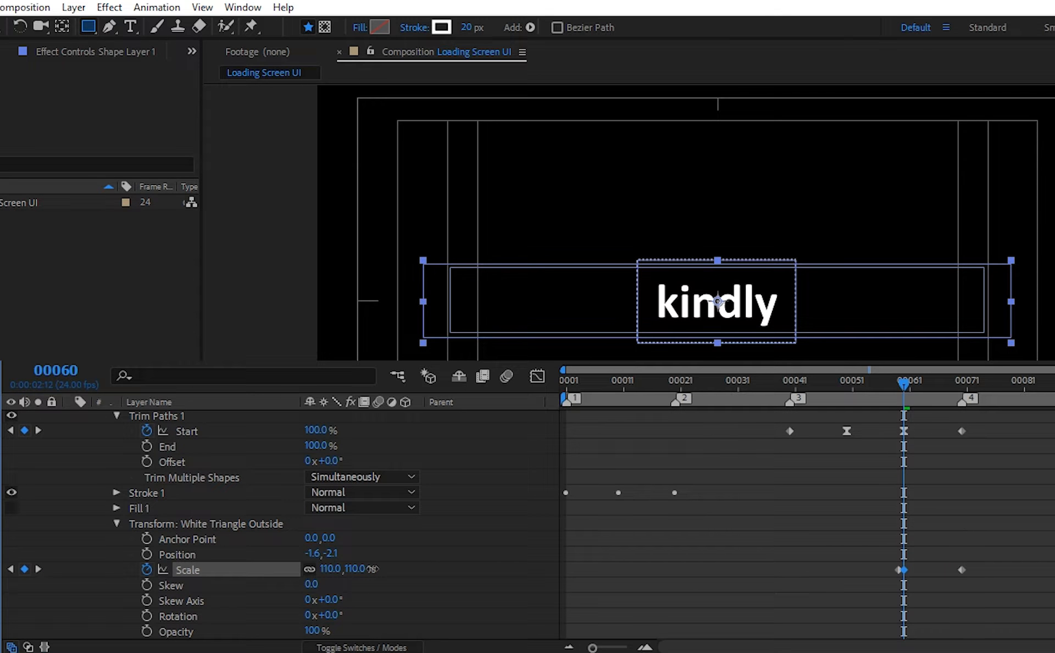
key(ctrl+z)
click(309, 571)
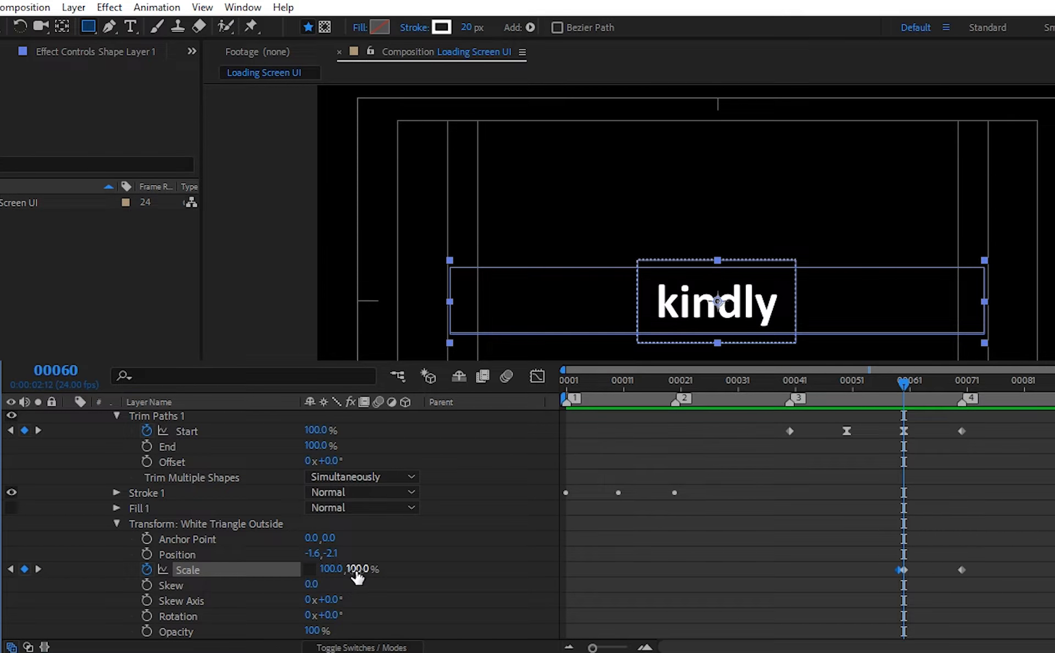
drag(357, 571, 436, 587)
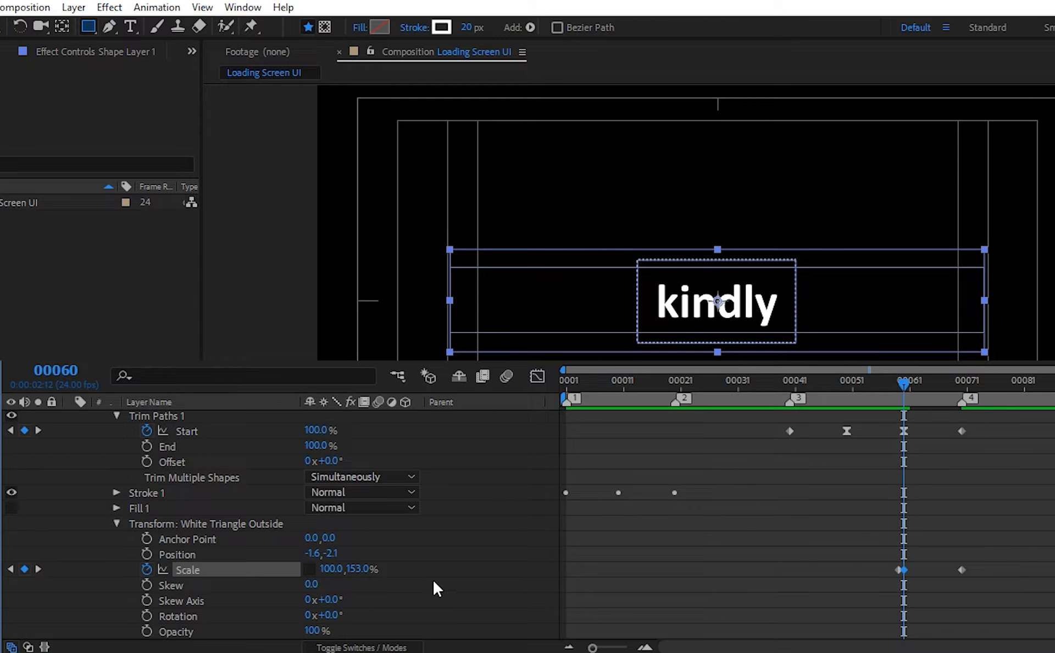
click(364, 570)
text(155)
key(Return)
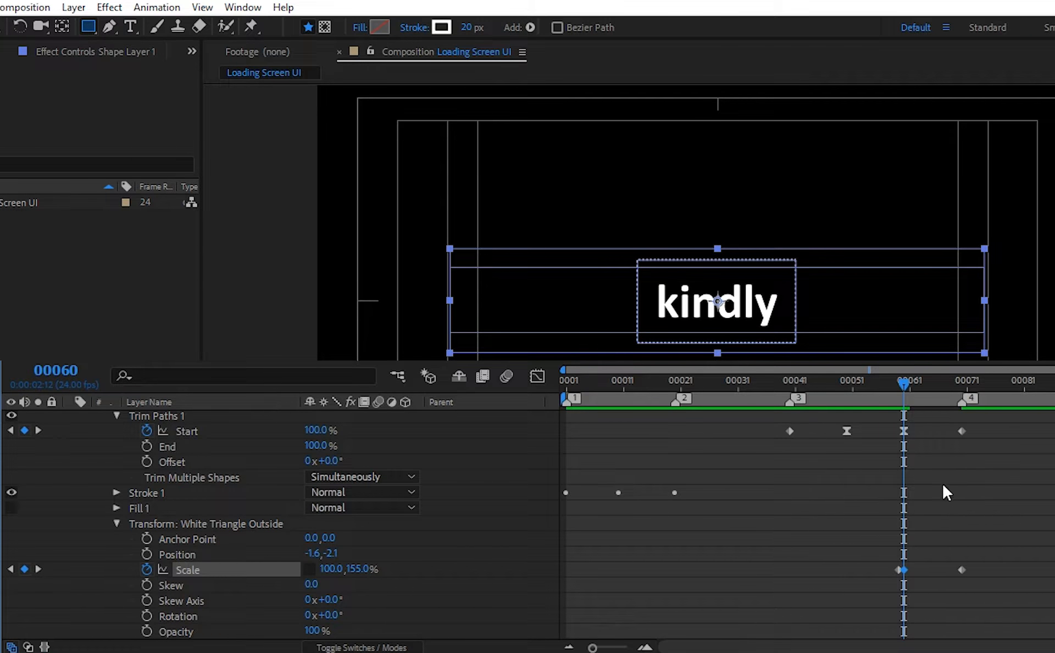
Delete the Scale keyframe of White Triangle Outside at frame 70 and preview the animation up to that frame
drag(949, 556, 976, 584)
key(Delete)
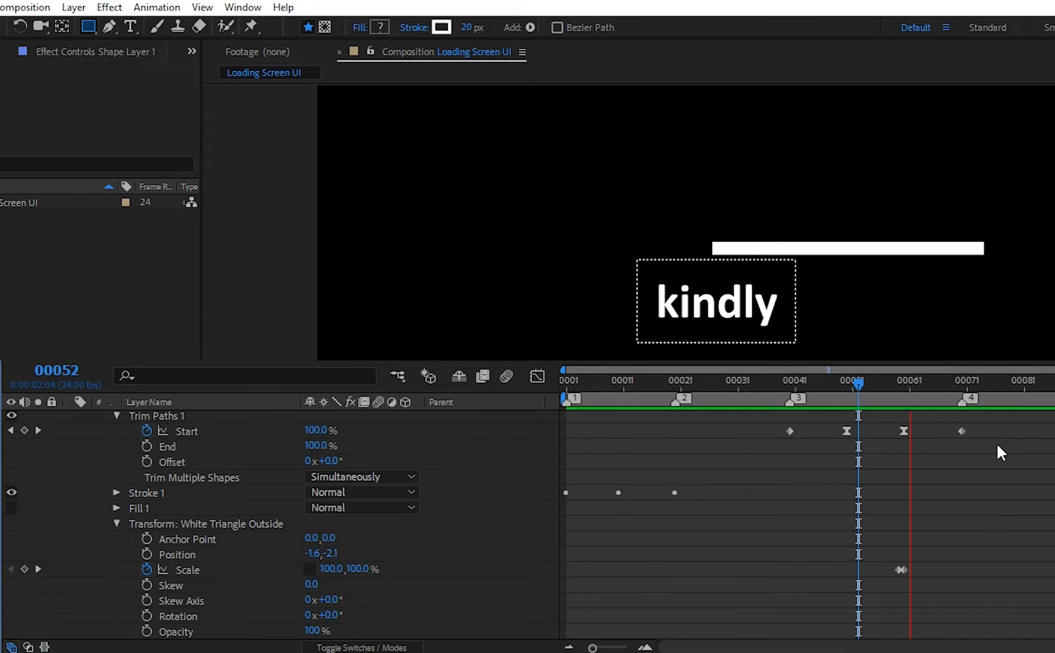
drag(907, 397, 962, 433)
Rename the Rectangle 1 group of Shape Layer 1 as Dashed Triangle
scroll(912, 514, up, 2)
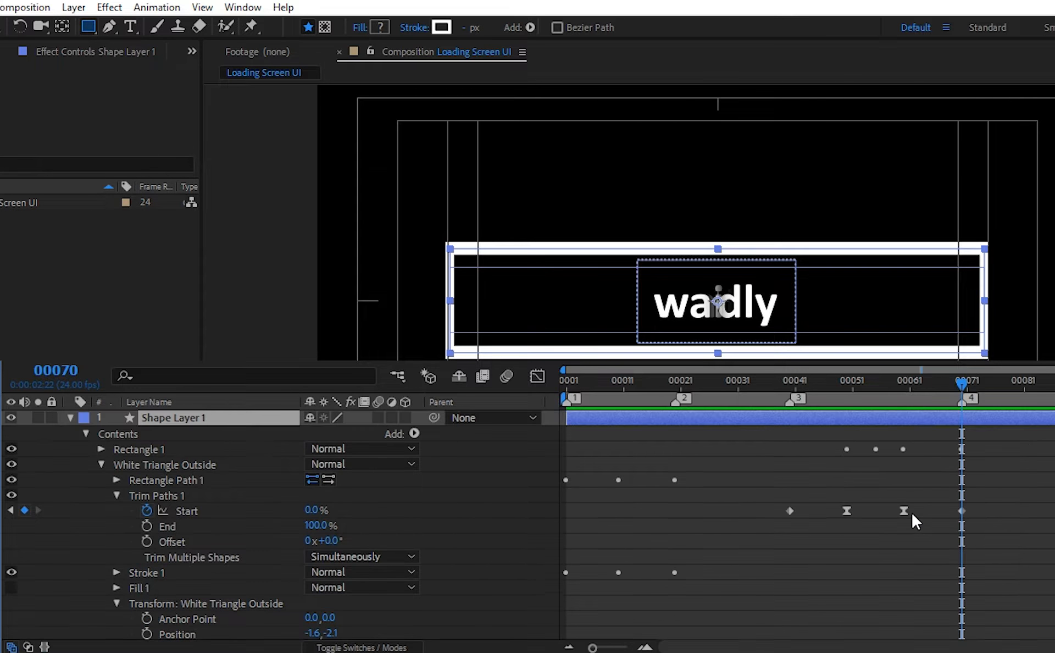
click(131, 448)
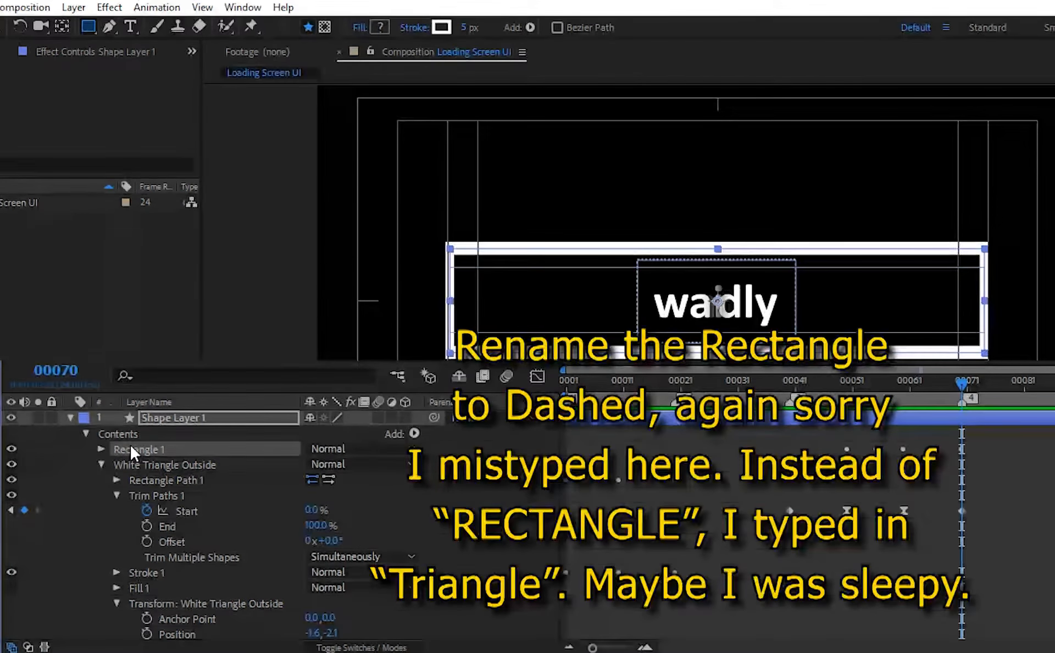
key(Return)
text(Dashed Trian)
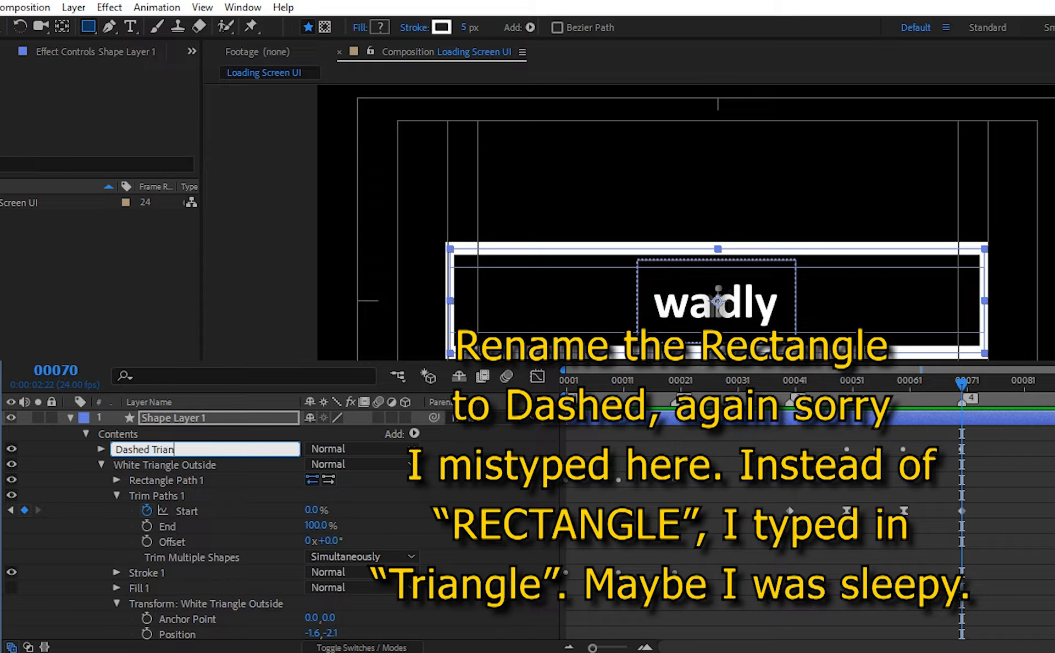
text(gle)
key(Return)
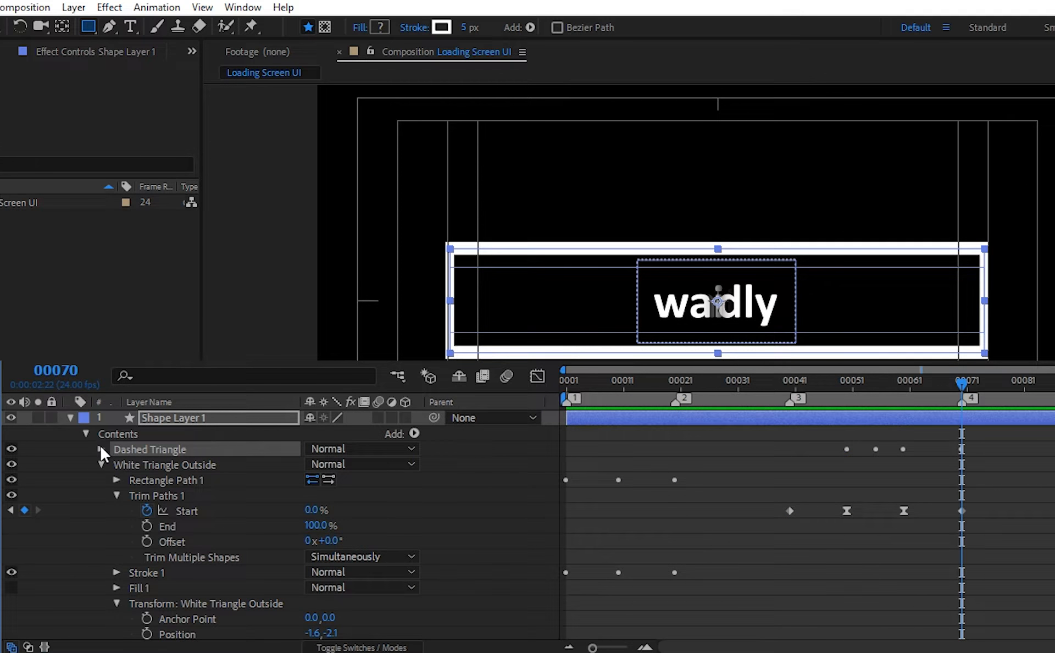
Keyframe the transform Opacity of Dashed Triangle at 100% on frame 60 and 0% on frame 70
click(100, 449)
scroll(99, 449, down, 1)
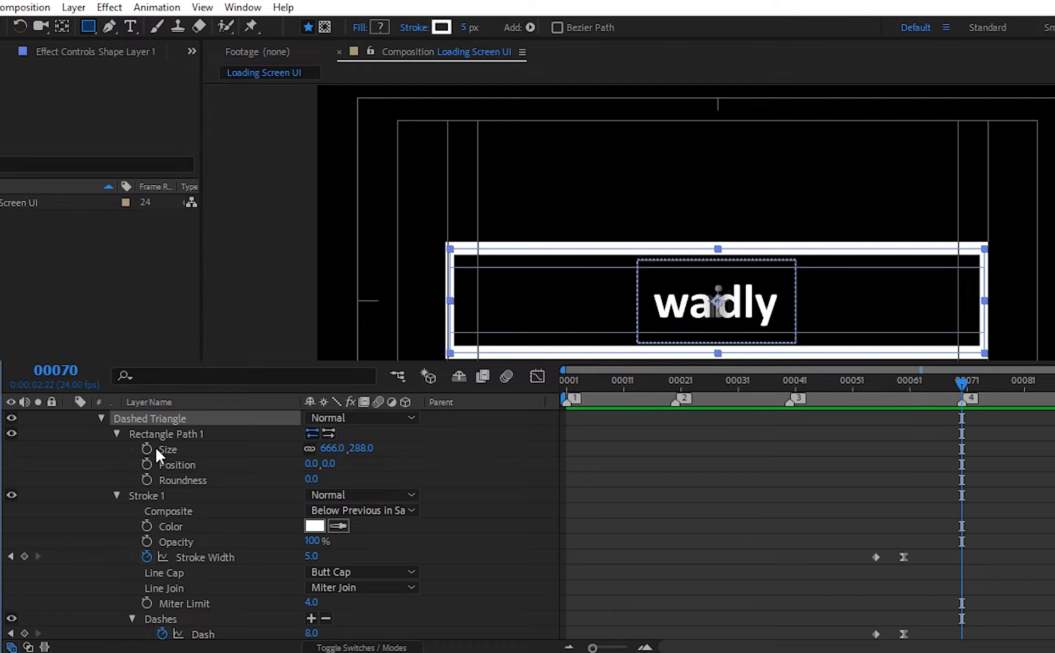
scroll(209, 521, down, 3)
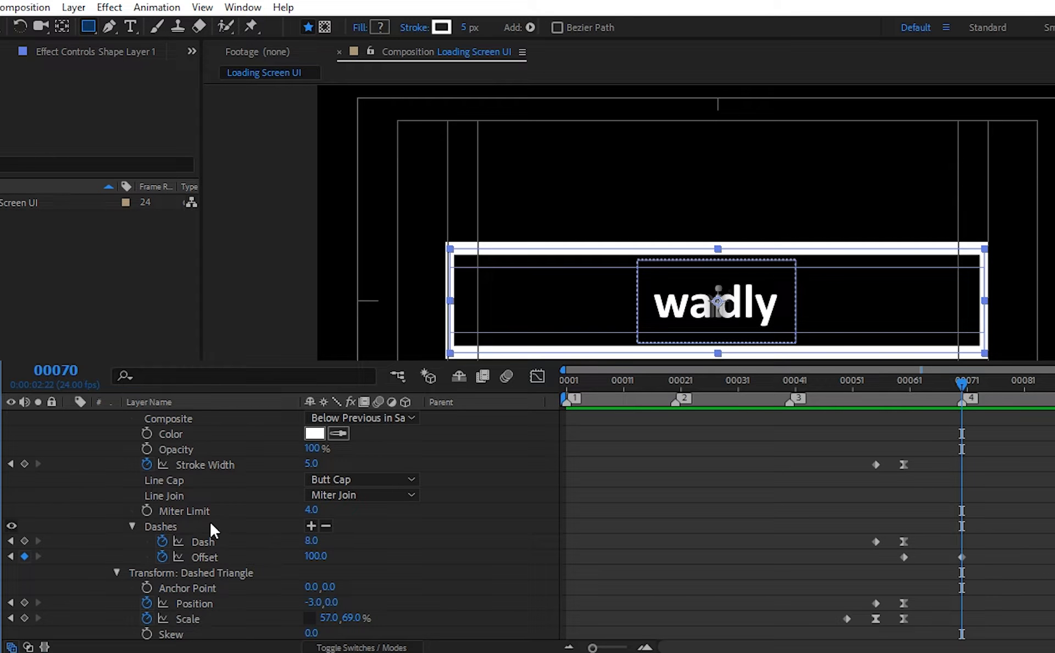
scroll(209, 520, down, 1)
scroll(210, 520, down, 1)
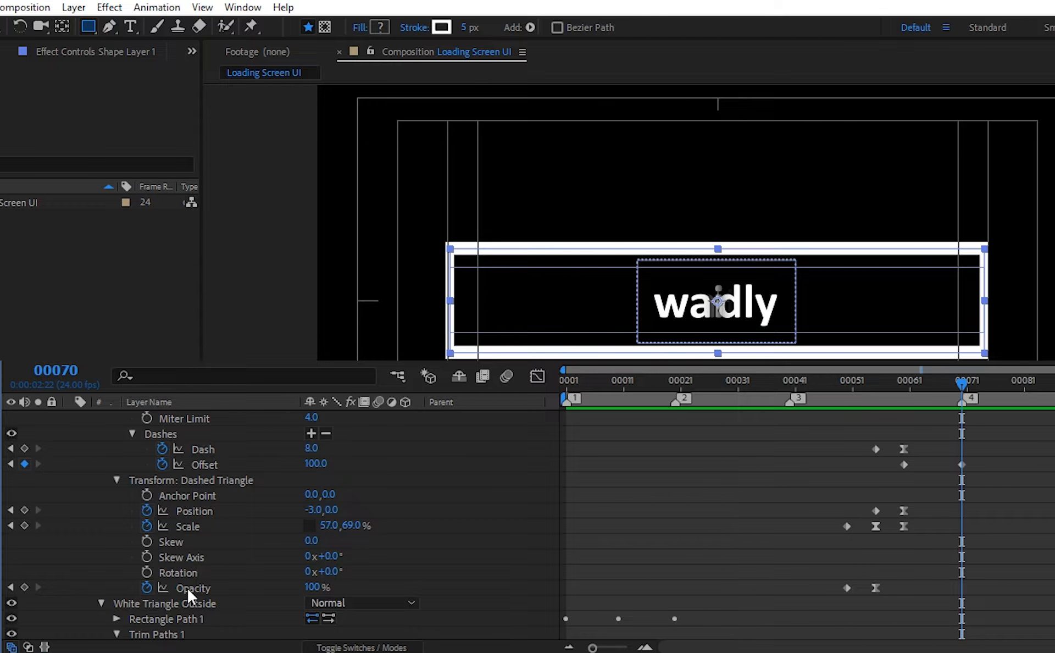
click(24, 586)
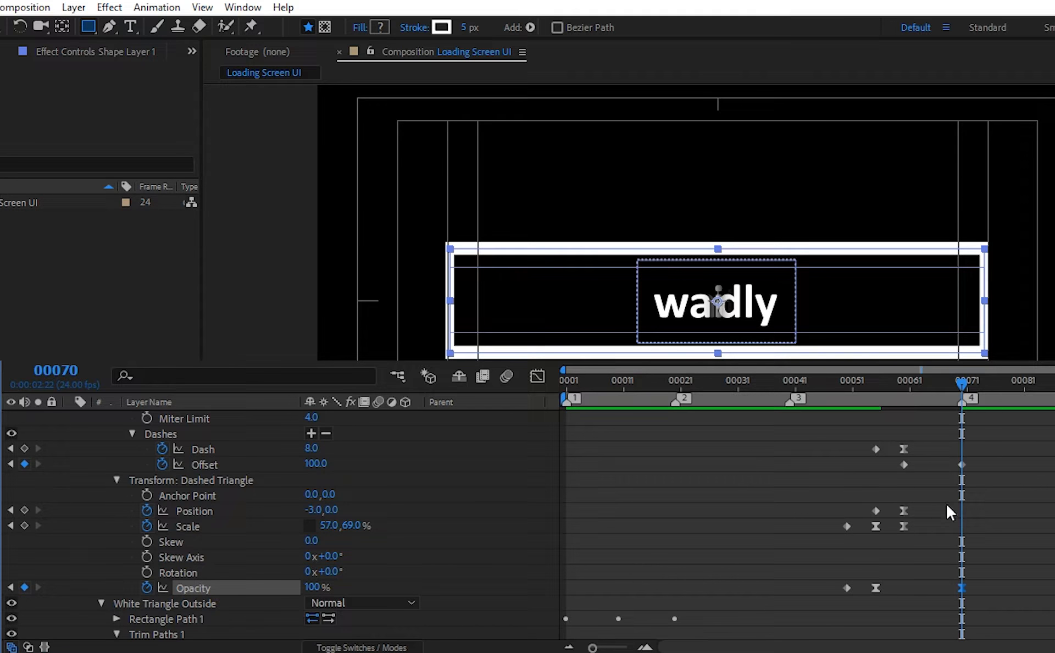
scroll(967, 487, down, 2)
scroll(1001, 480, down, 1)
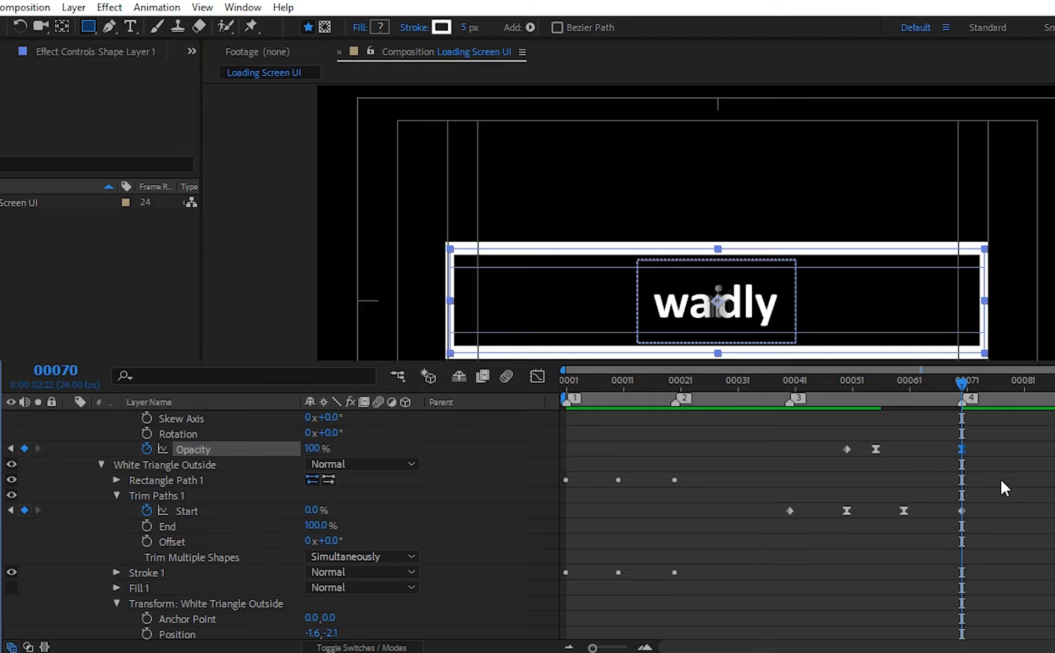
click(902, 380)
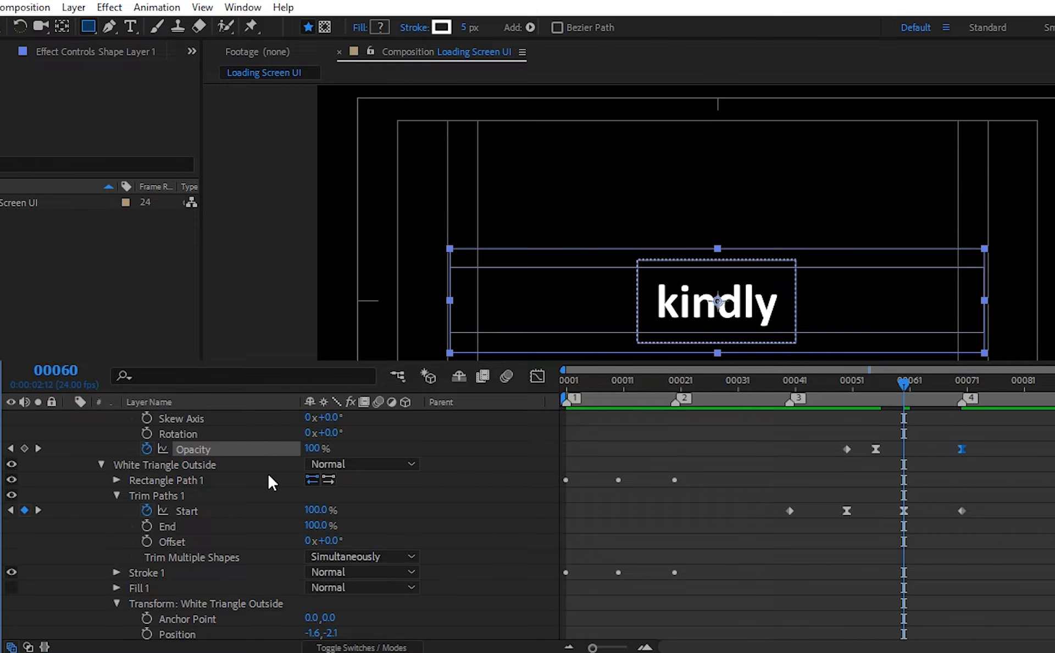
click(24, 448)
drag(910, 377, 965, 390)
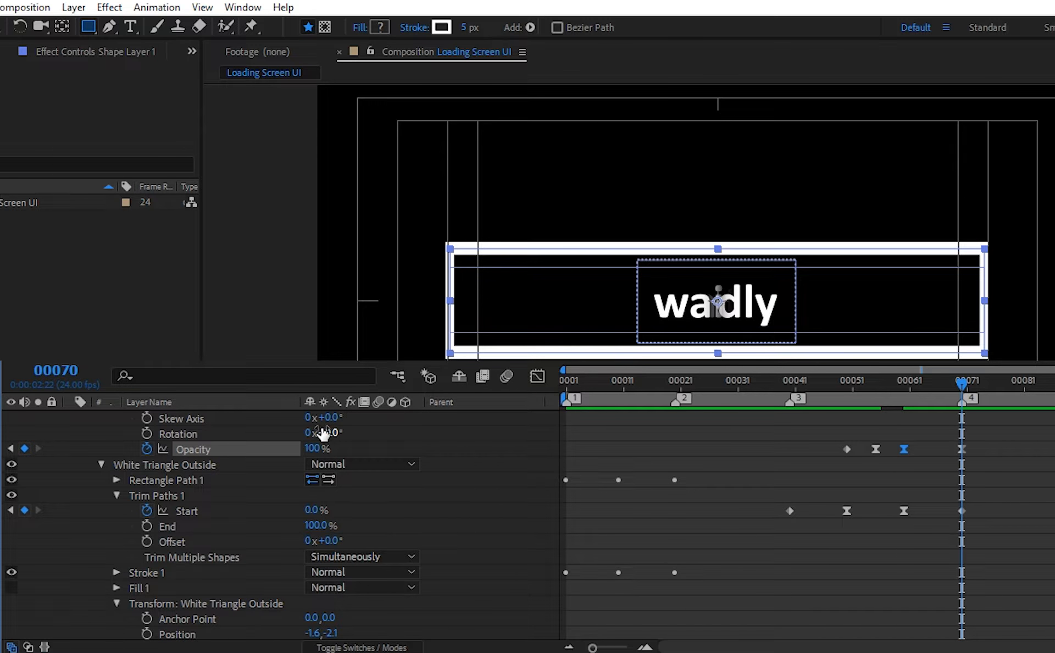
drag(311, 448, 290, 446)
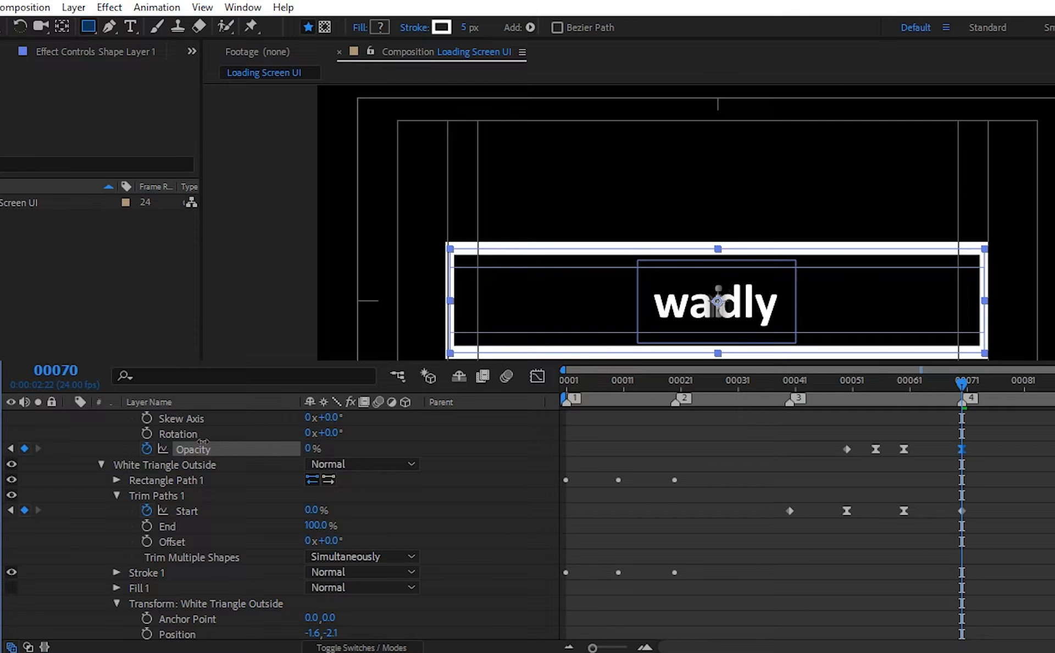
Add a Scale keyframe to Dashed Triangle at frame 70 and set its horizontal scale to 182%
scroll(226, 461, up, 3)
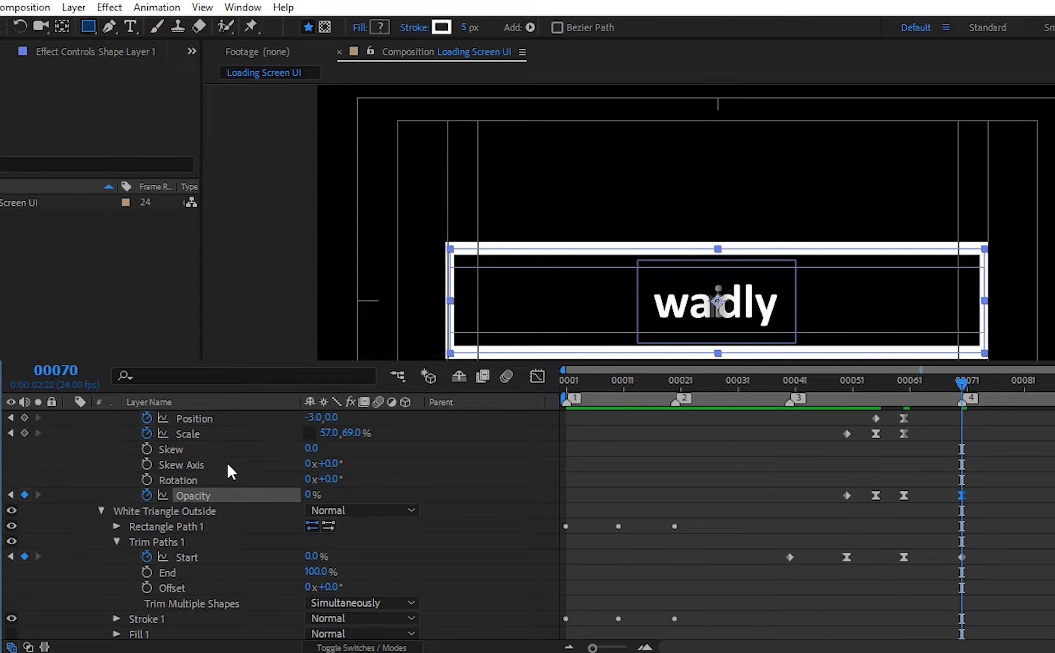
scroll(230, 473, up, 3)
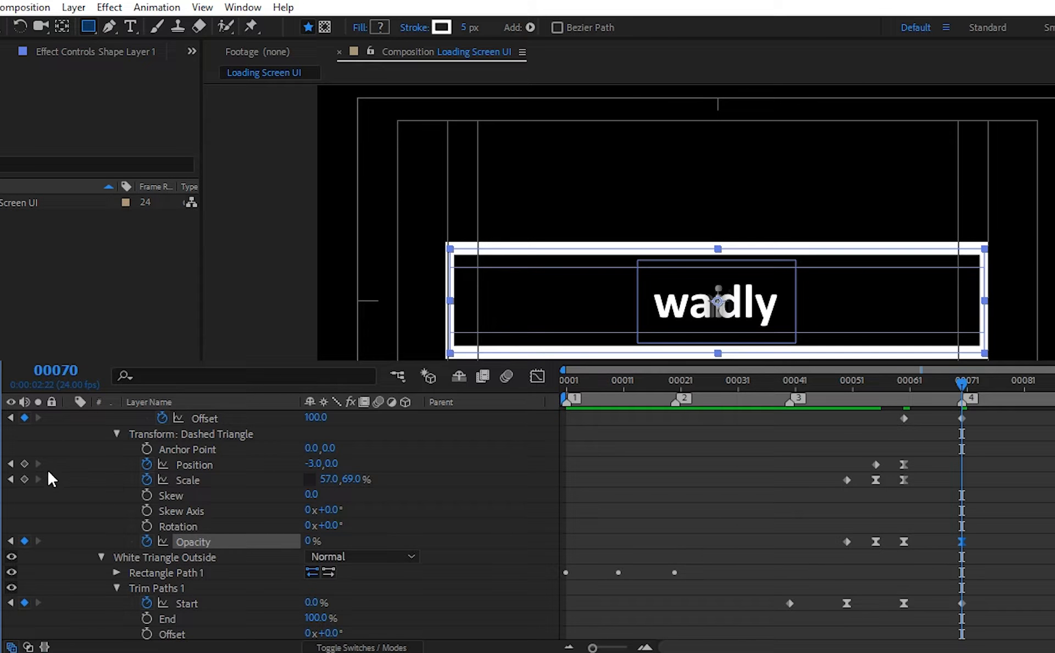
click(24, 479)
drag(901, 387, 914, 390)
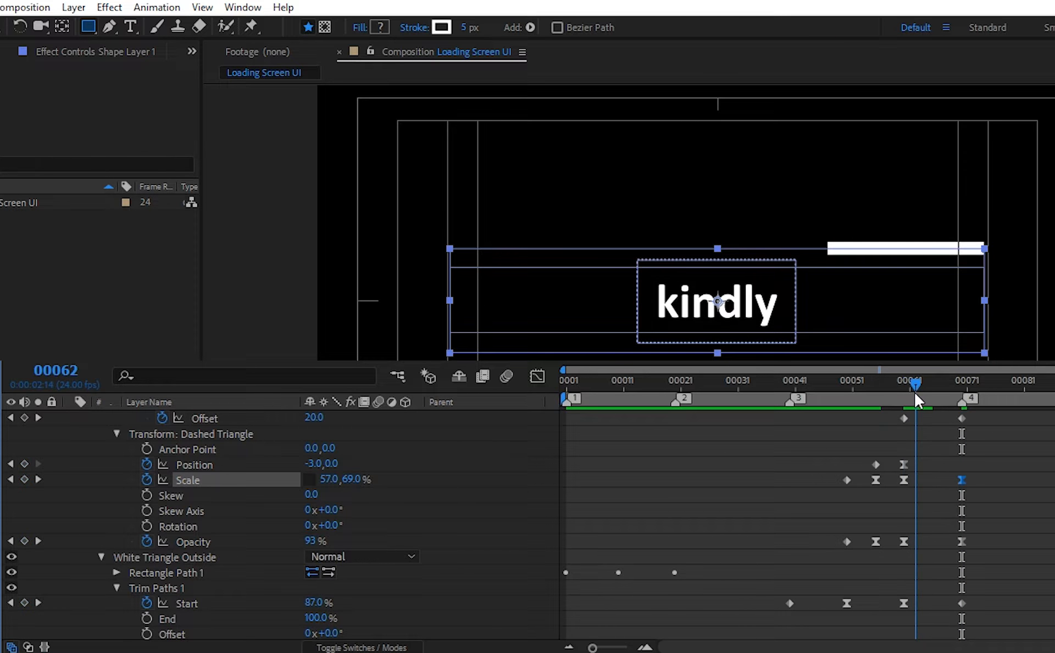
click(961, 381)
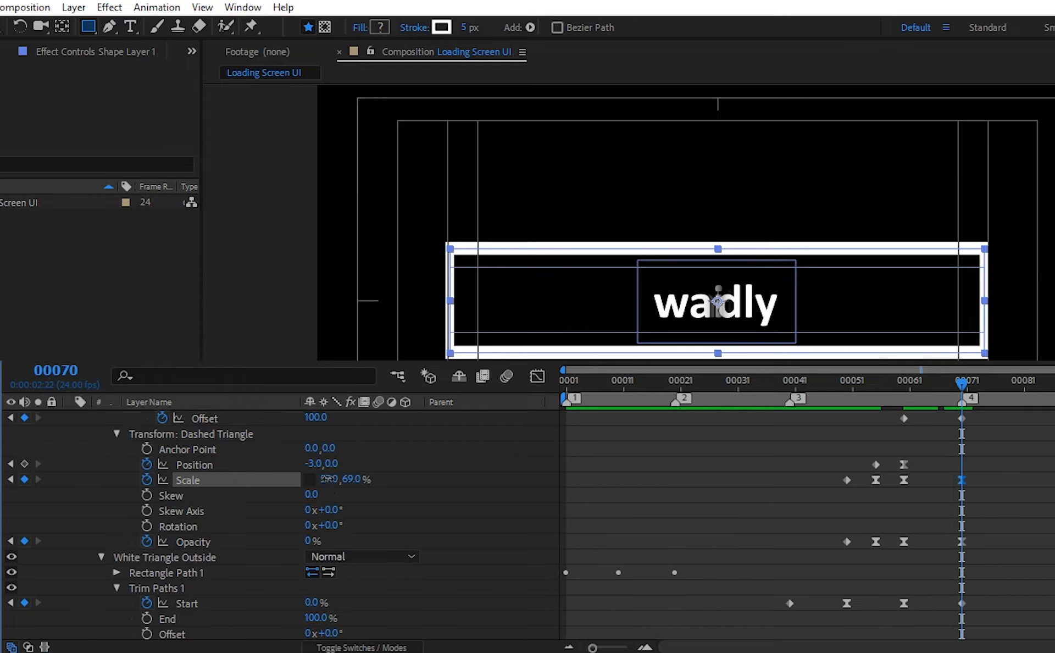
drag(328, 478, 451, 489)
Preview the animation from frame 55, from frame 50 and from the first frame
drag(961, 381, 877, 394)
key(space)
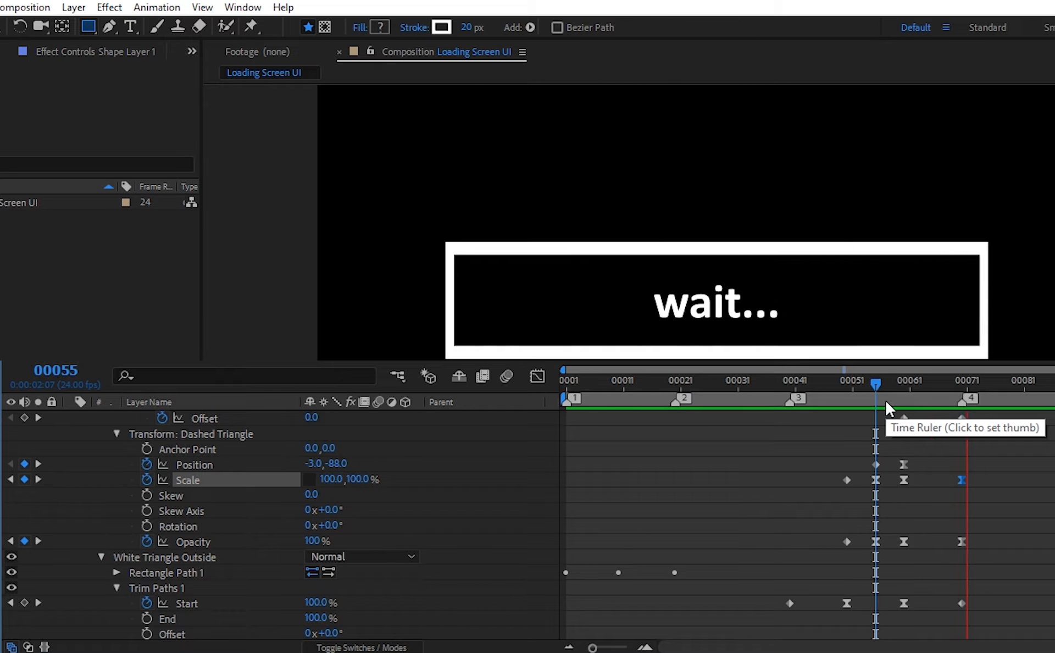
click(845, 384)
key(space)
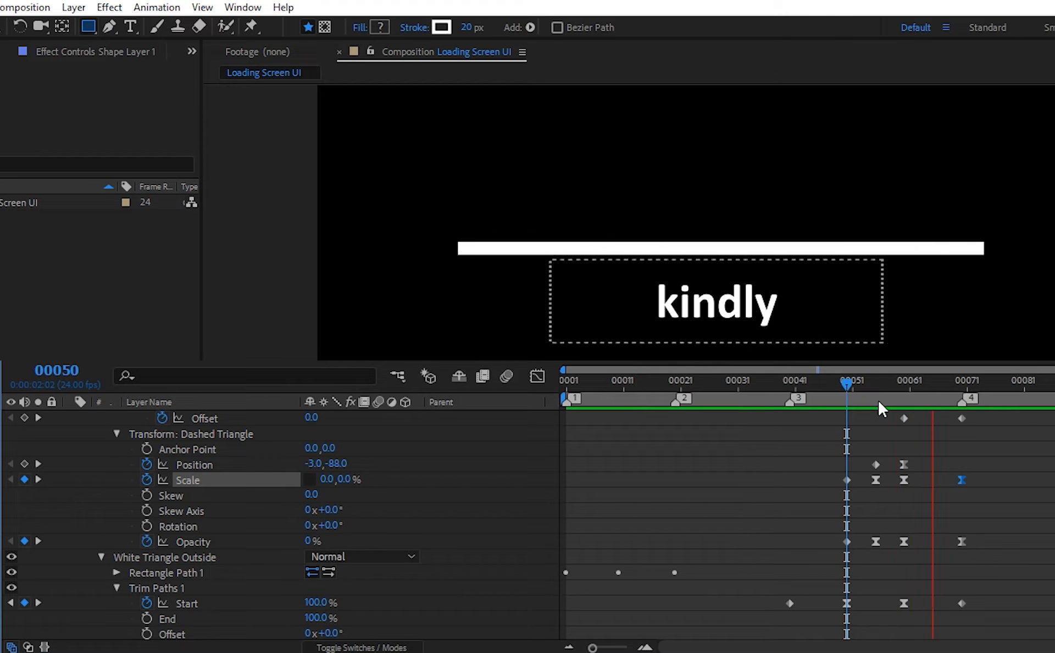
drag(852, 383, 570, 427)
click(571, 434)
key(space)
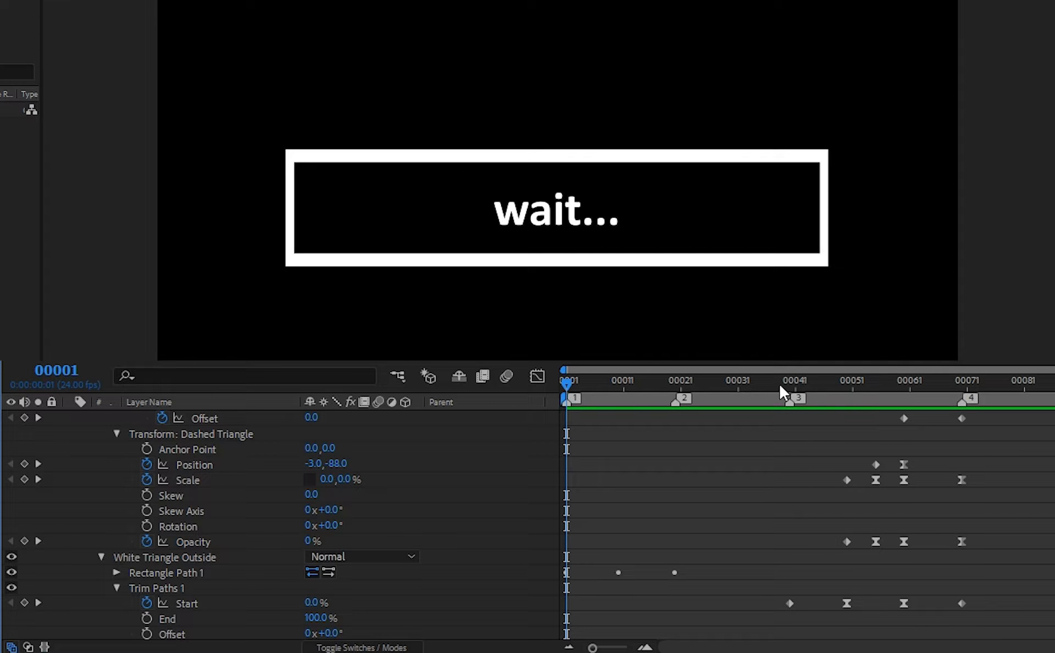
click(571, 382)
click(565, 381)
key(space)
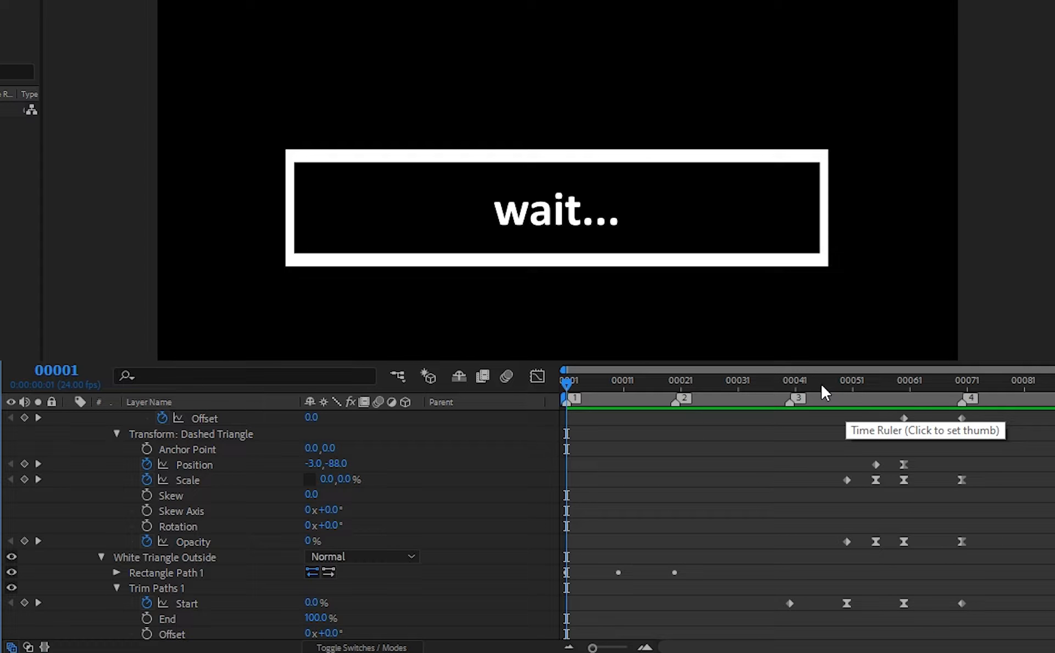
Add dashes to Stroke 1 of White Triangle Outside and set its line cap to Round Cap
drag(822, 385, 962, 427)
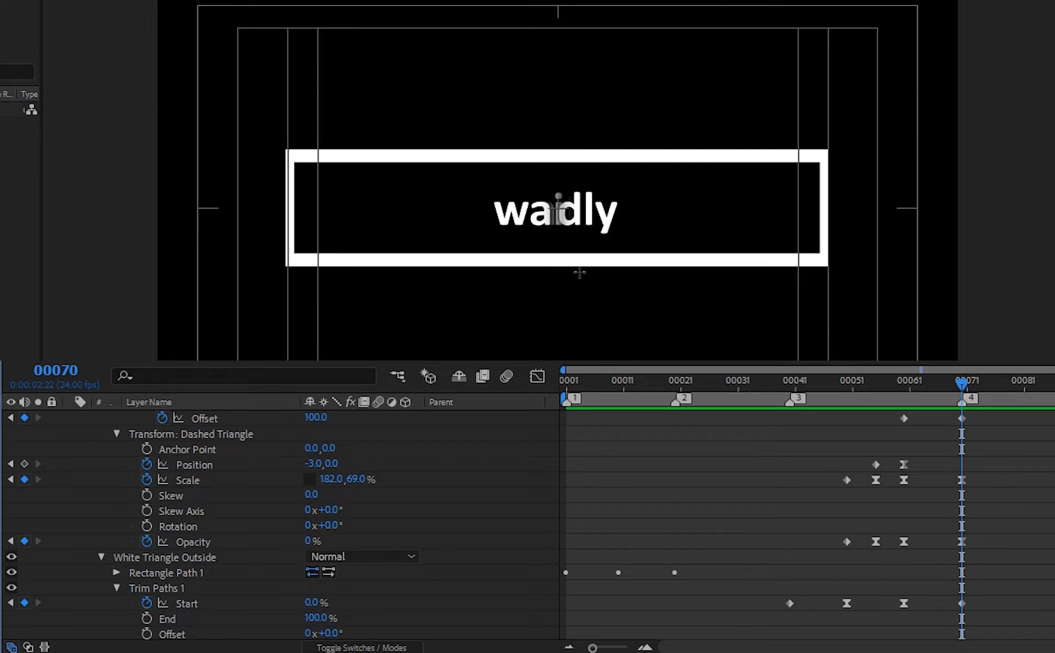
scroll(627, 529, up, 1)
scroll(217, 483, up, 5)
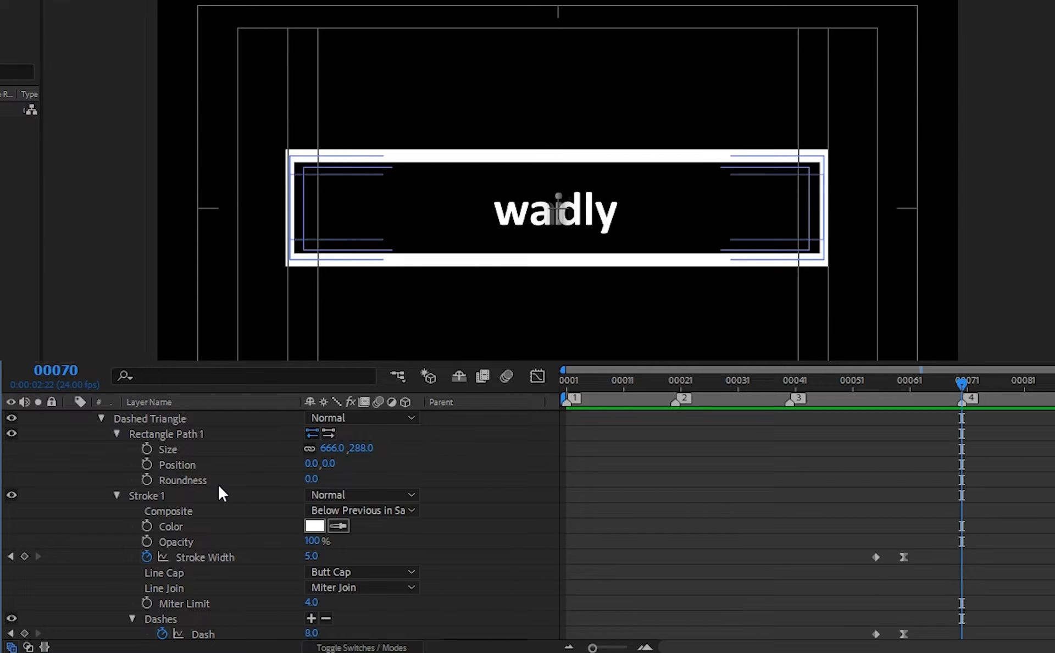
click(101, 448)
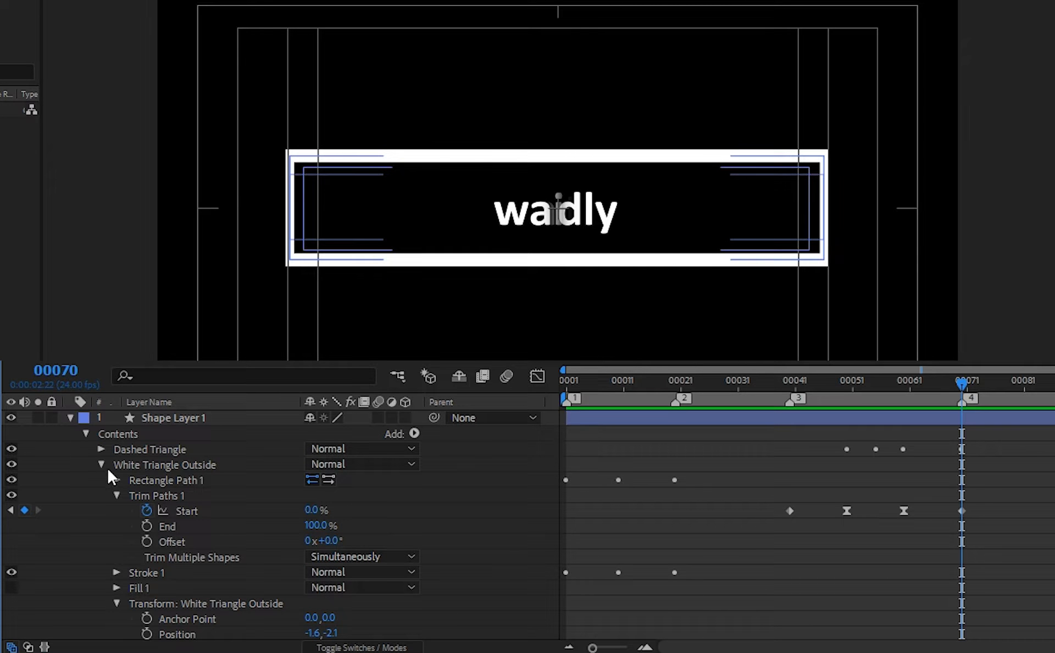
scroll(242, 552, down, 2)
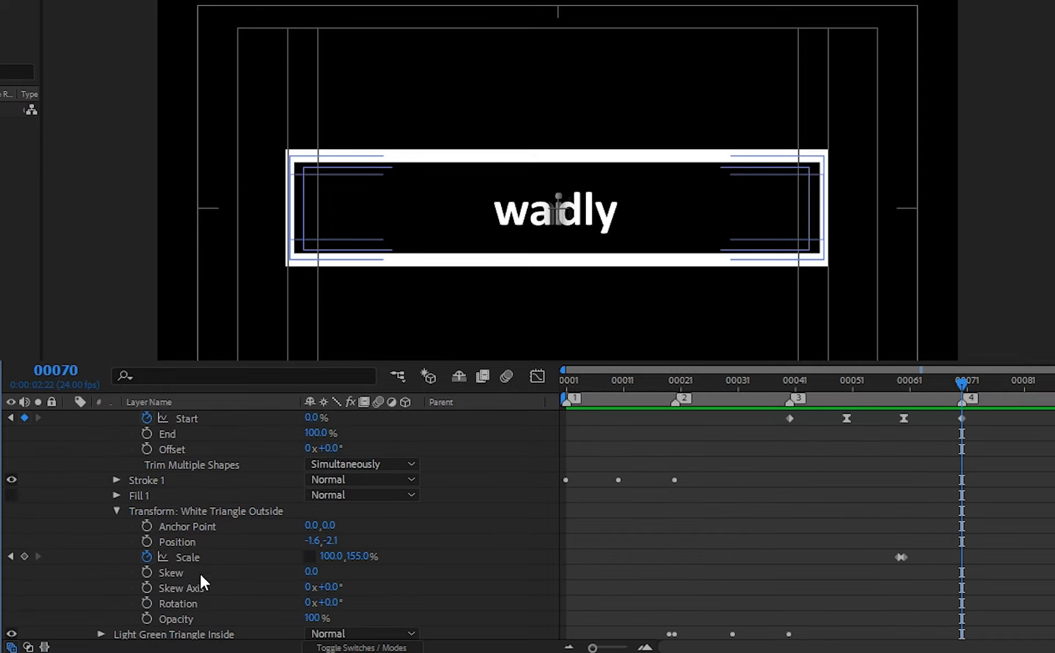
click(116, 510)
click(116, 480)
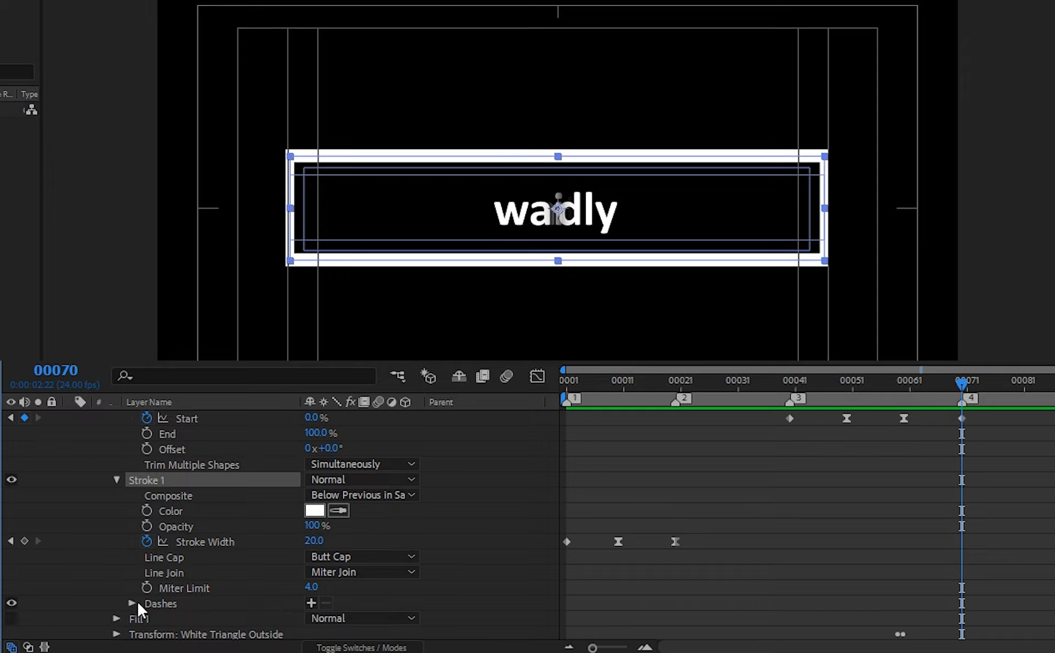
click(311, 602)
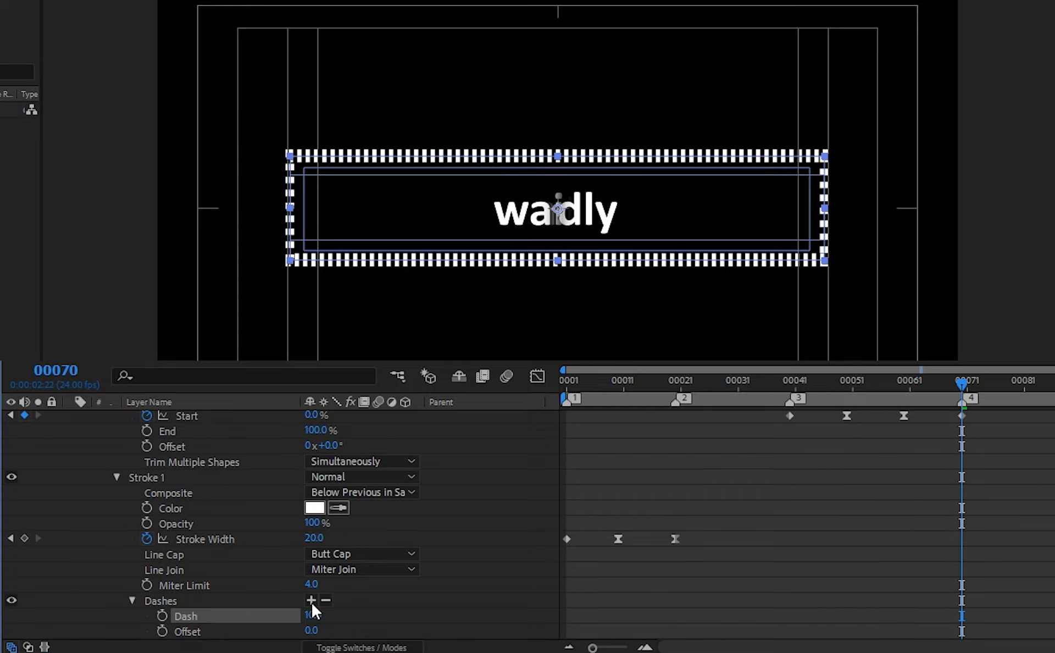
scroll(274, 593, down, 1)
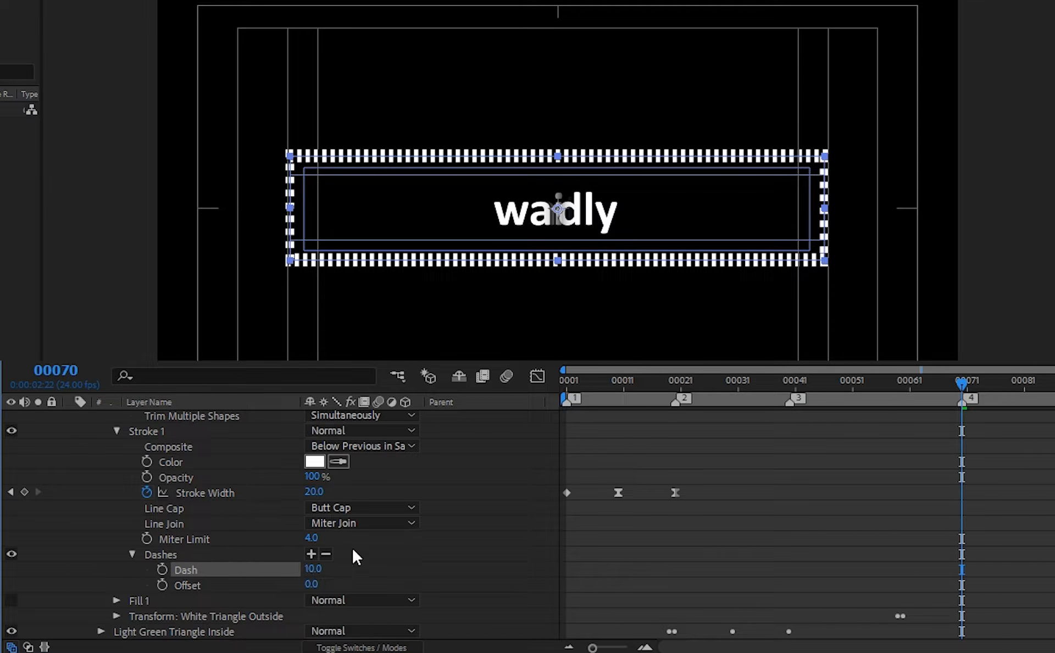
click(372, 509)
click(369, 546)
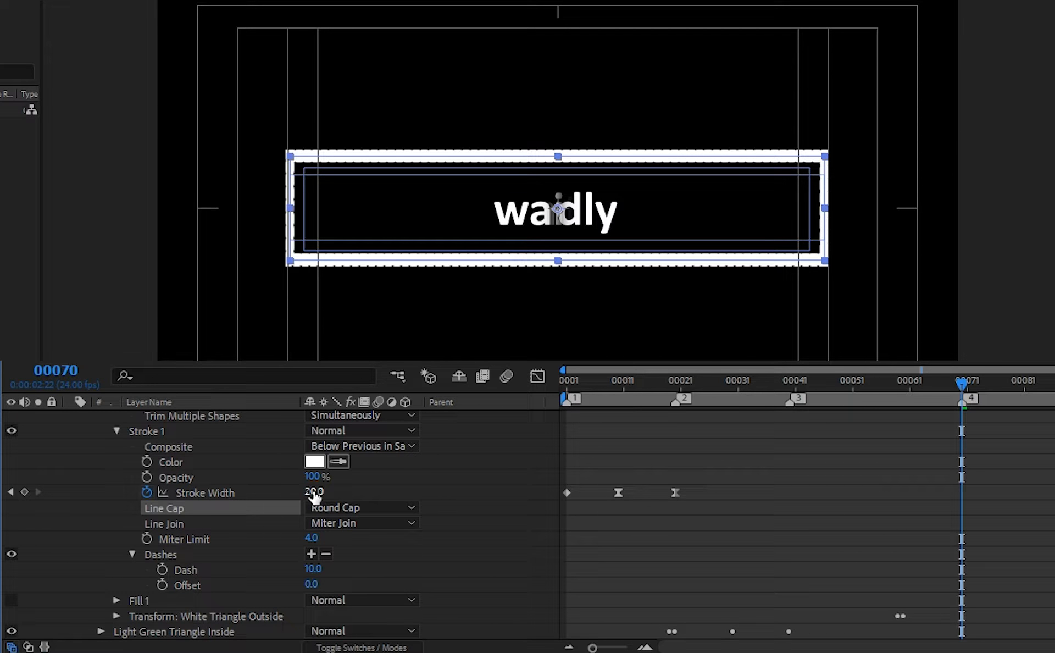
Add a Stroke Width keyframe to White Triangle Outside at frame 60 and set the width to 6
click(23, 491)
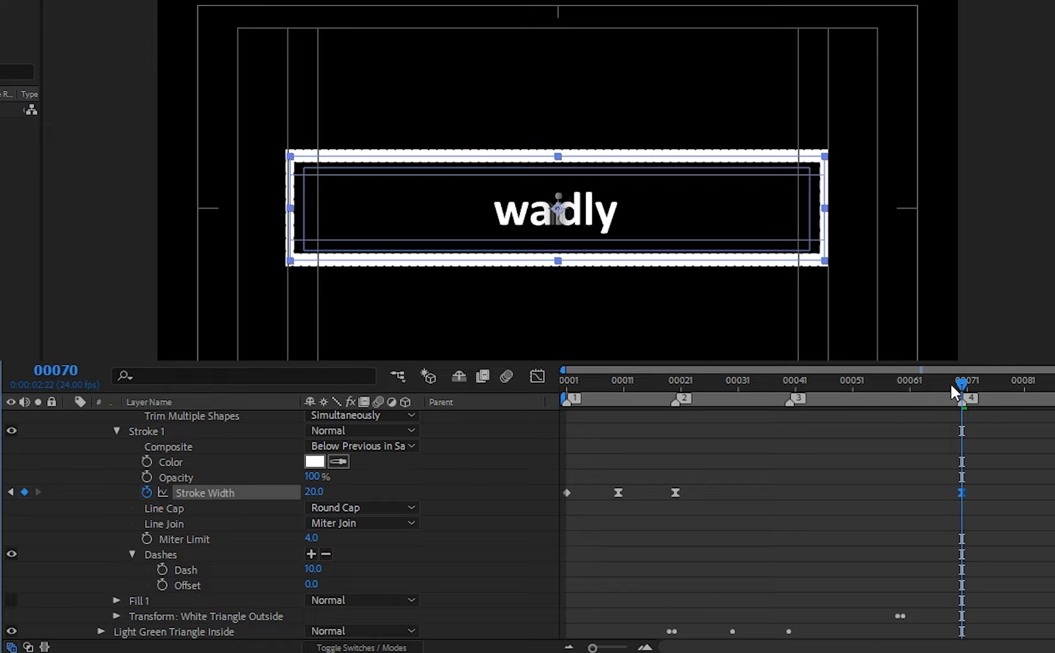
drag(952, 383, 903, 385)
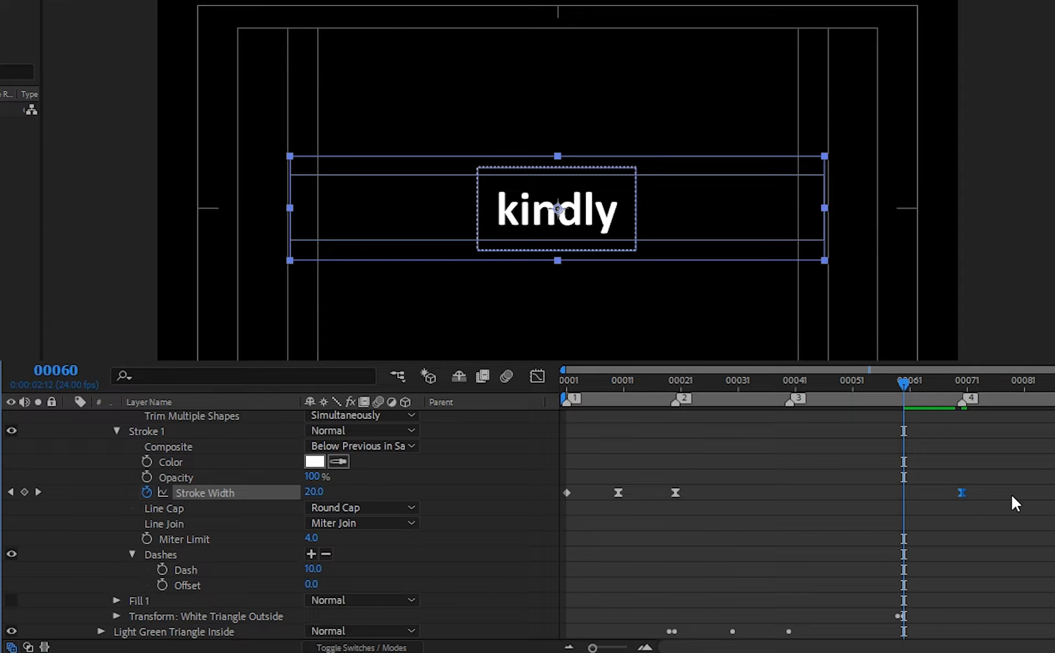
drag(962, 492, 875, 493)
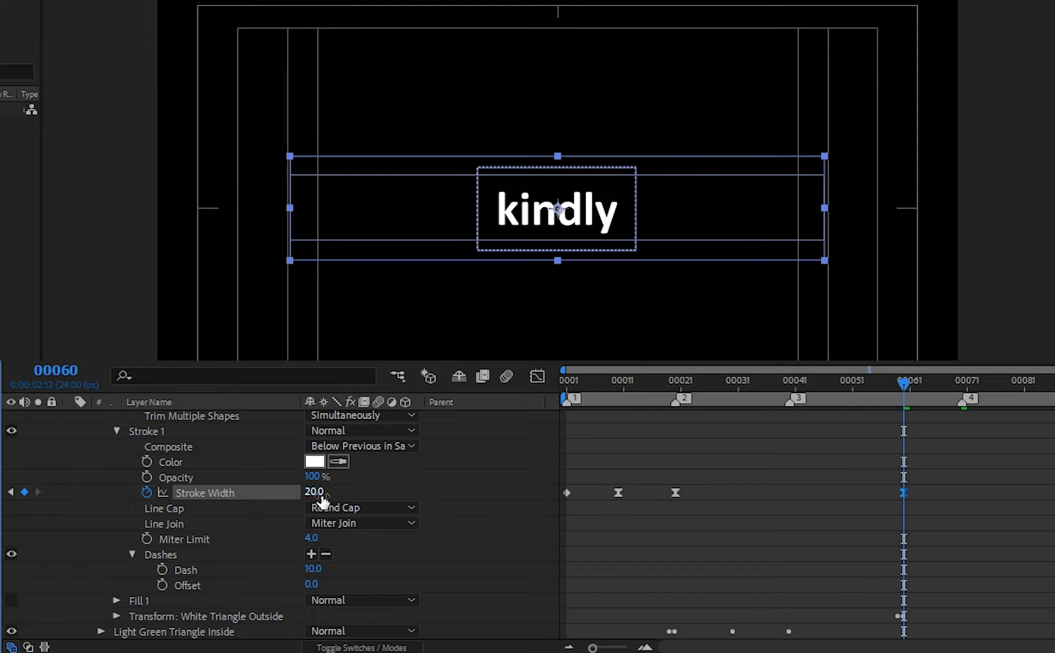
drag(318, 498, 309, 493)
drag(933, 386, 909, 394)
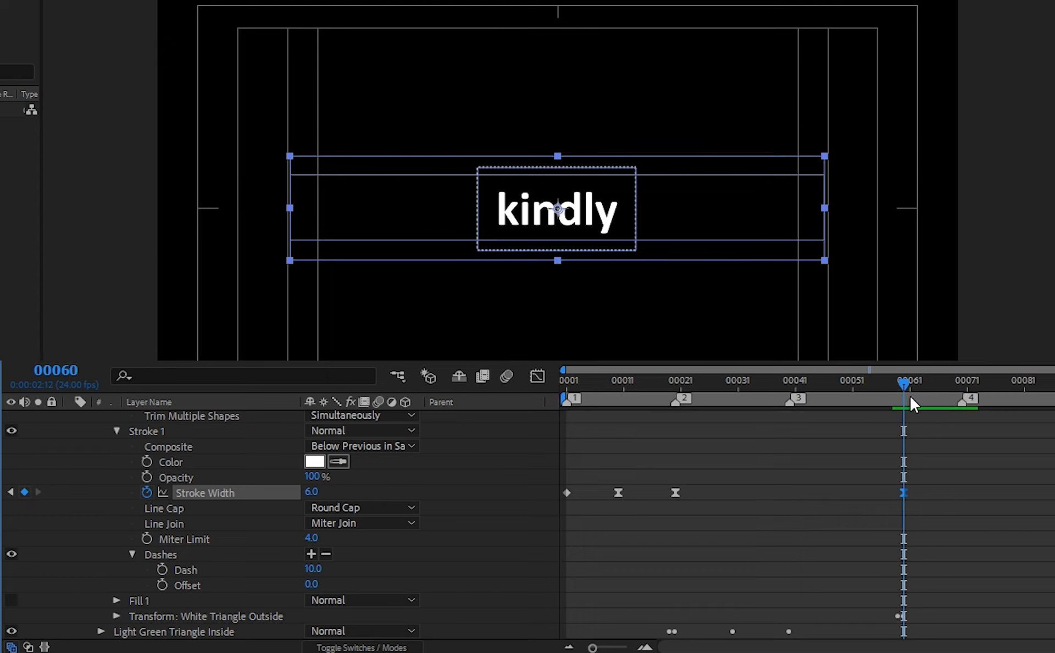
Keyframe the stroke's Dash value of White Triangle Outside at 0 on frame 60 and 6 on frame 70
click(162, 569)
drag(308, 569, 270, 574)
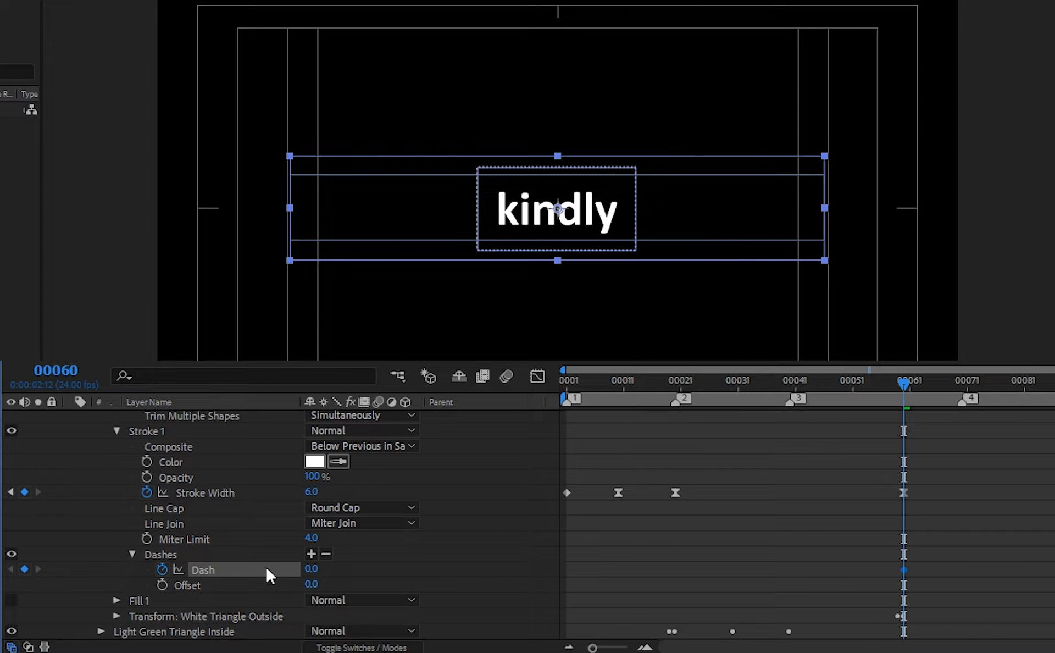
drag(903, 382, 961, 388)
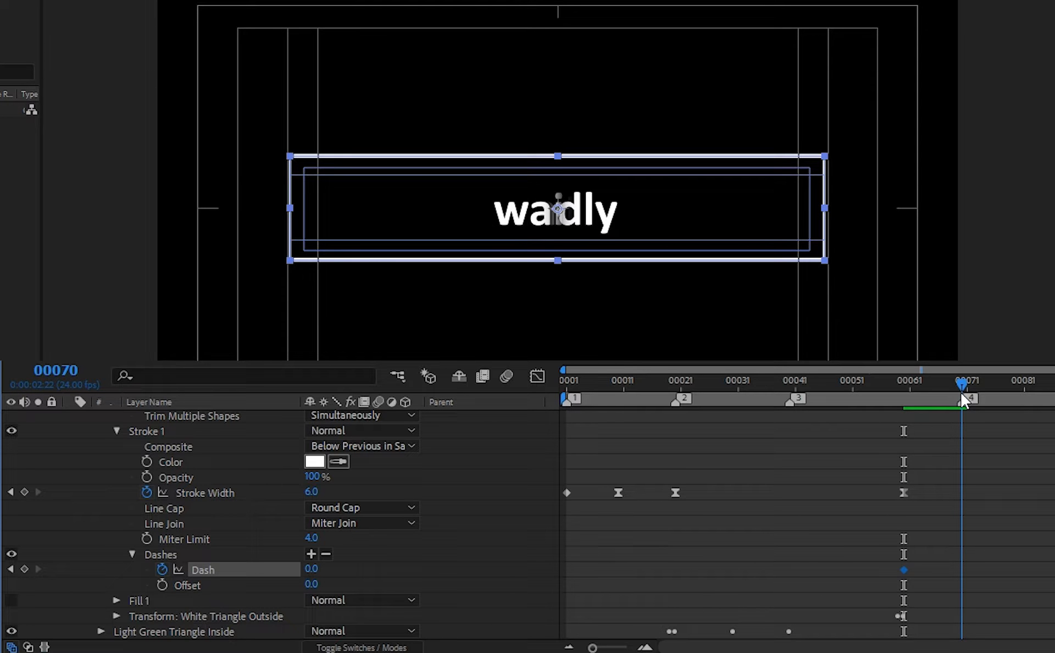
click(312, 570)
text(6)
key(Return)
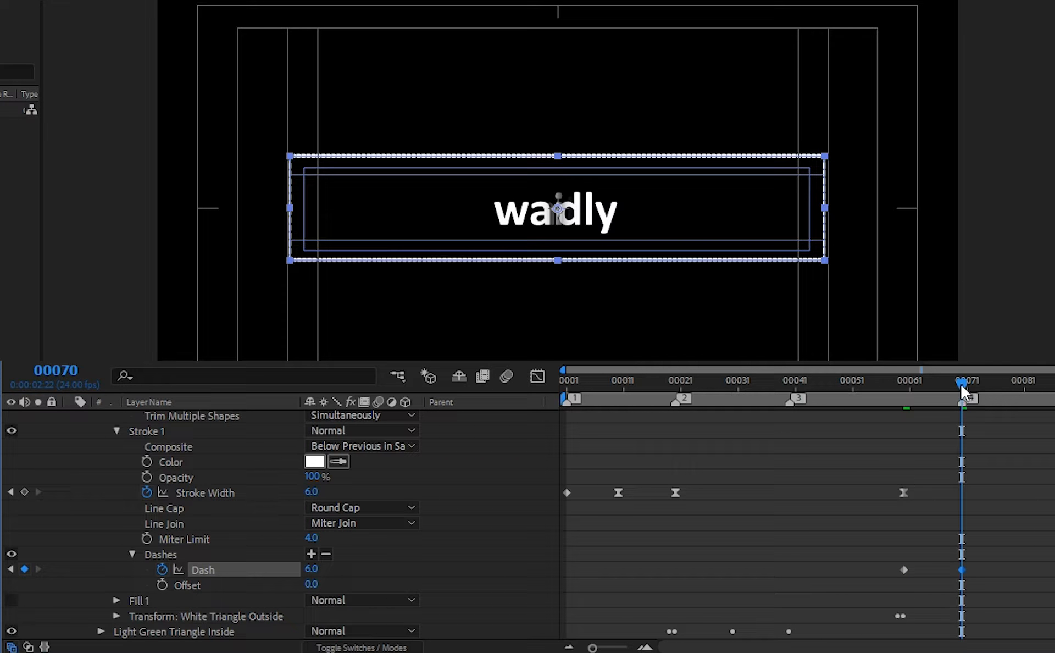
Move the first Dash keyframe of White Triangle Outside to frame 65 and apply Easy Ease to both Dash keyframes
drag(960, 382, 934, 384)
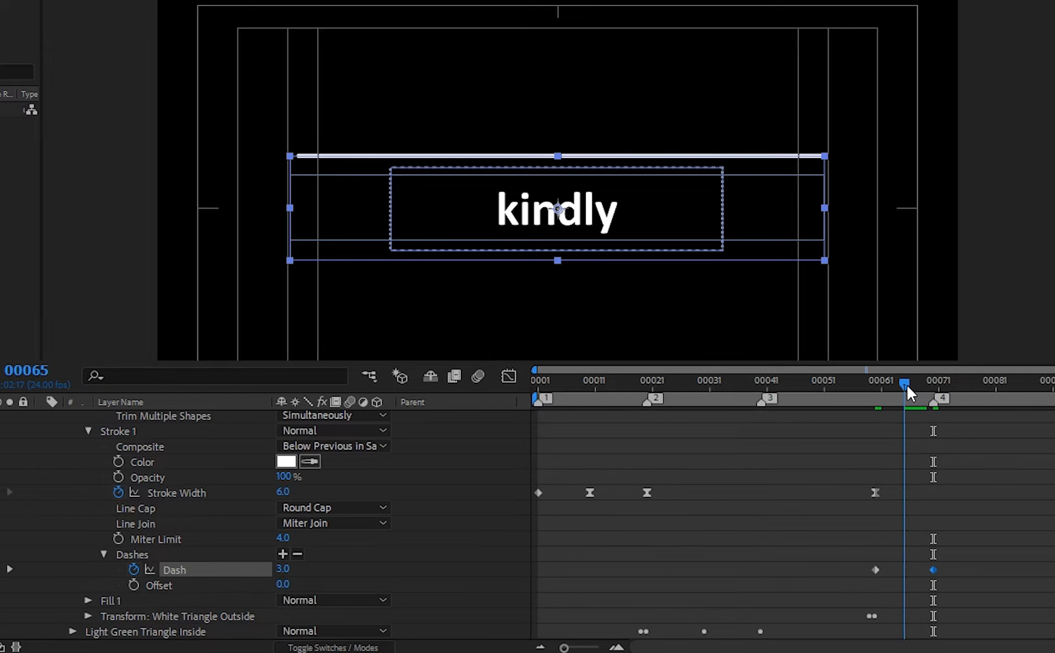
mouse_move(480, 570)
mouse_down()
mouse_move(506, 569)
mouse_move(489, 579)
mouse_up()
right_click(503, 568)
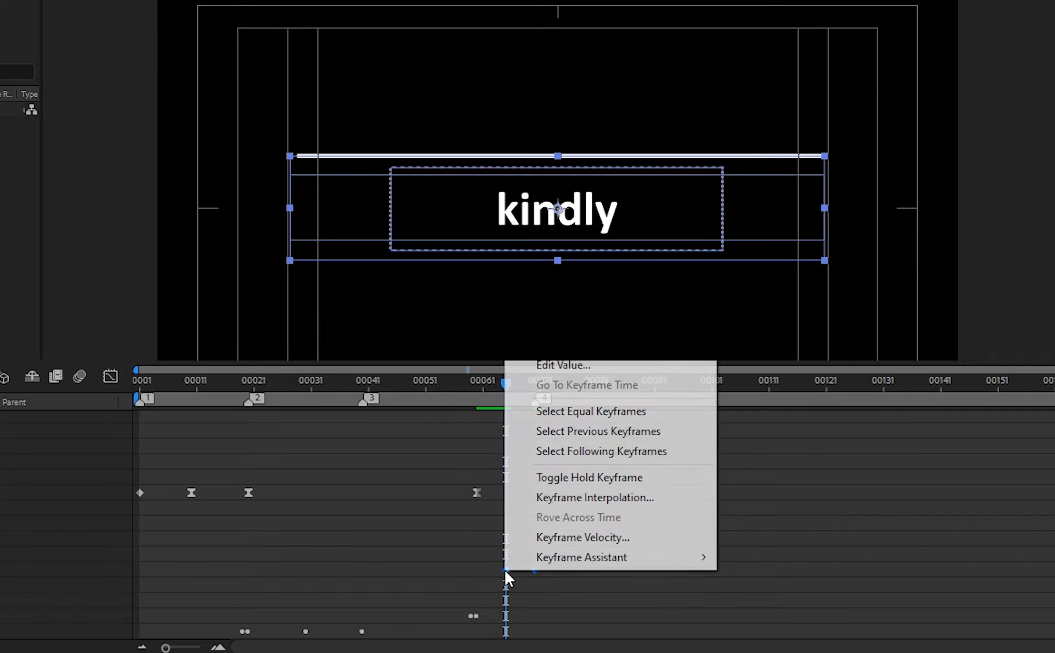
mouse_move(583, 555)
click(769, 437)
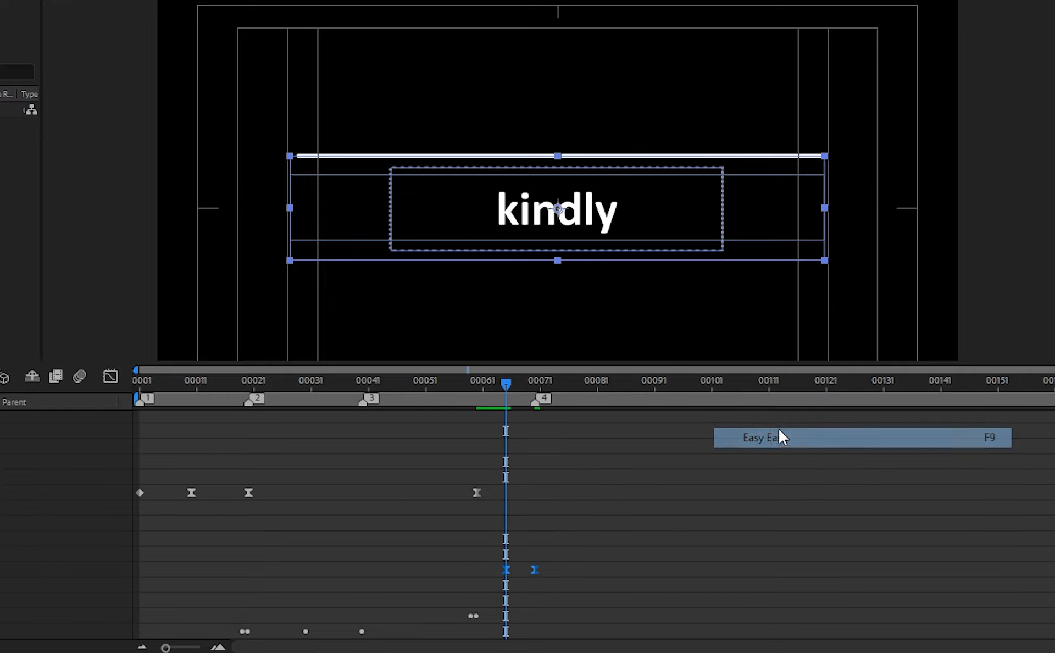
Preview the eased dash animation of the outer rectangle from about frame 55
key(Page_Up)
key(Page_Up)
key(Page_Up)
key(Page_Up)
key(Page_Up)
key(Page_Up)
key(Page_Up)
key(Page_Up)
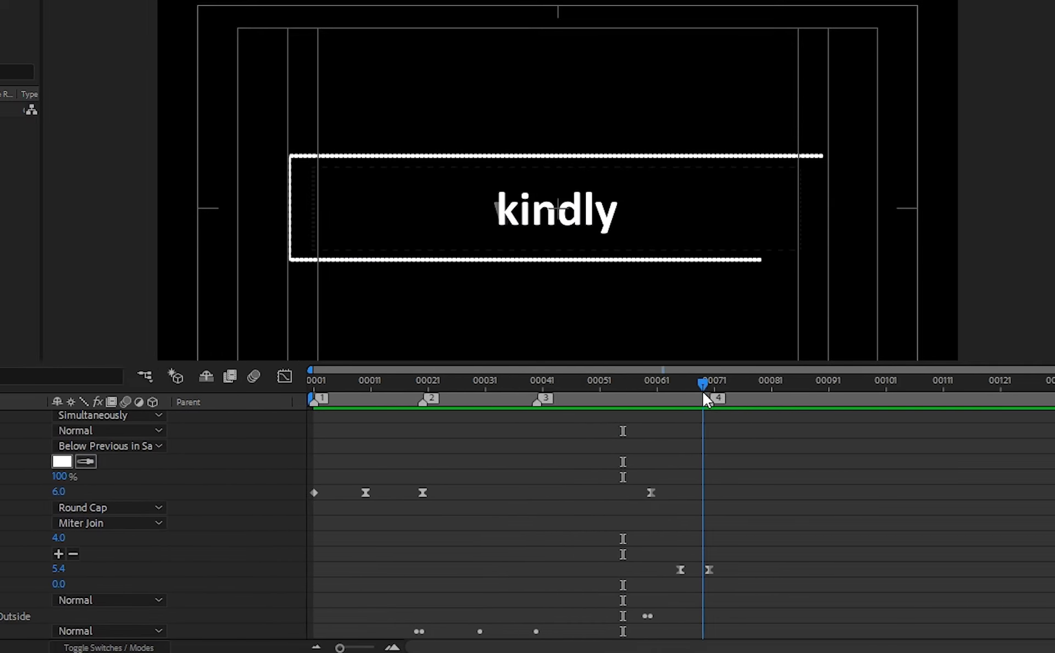
Keyframe the dashes' Offset of White Triangle Outside at 0 on frame 65 and 100 on frame 80
drag(528, 390, 531, 394)
drag(955, 395, 1018, 400)
click(161, 584)
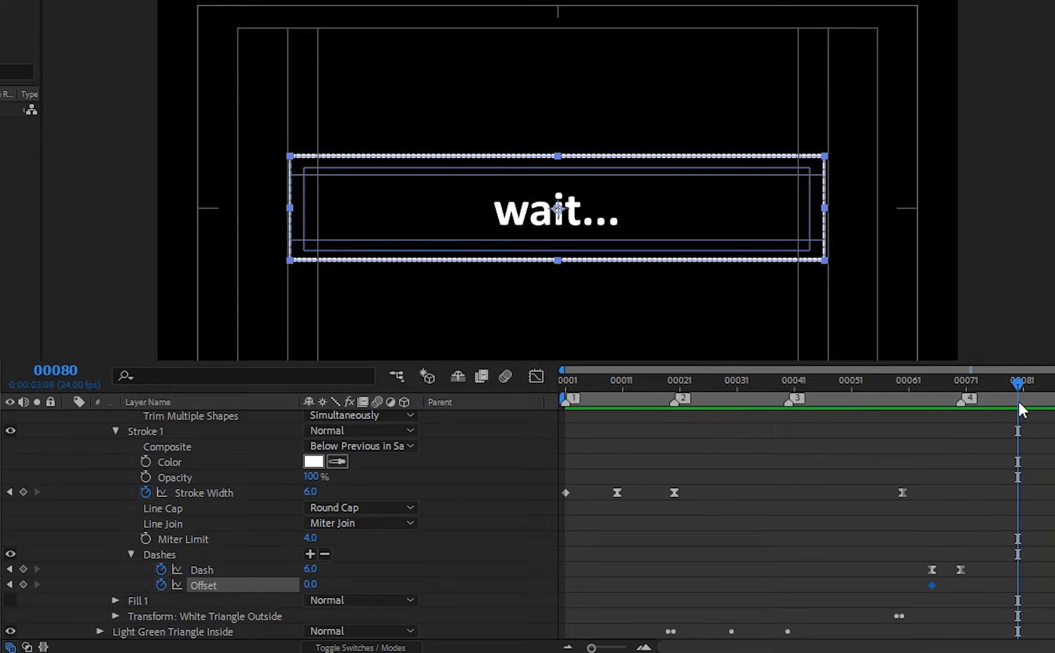
click(312, 586)
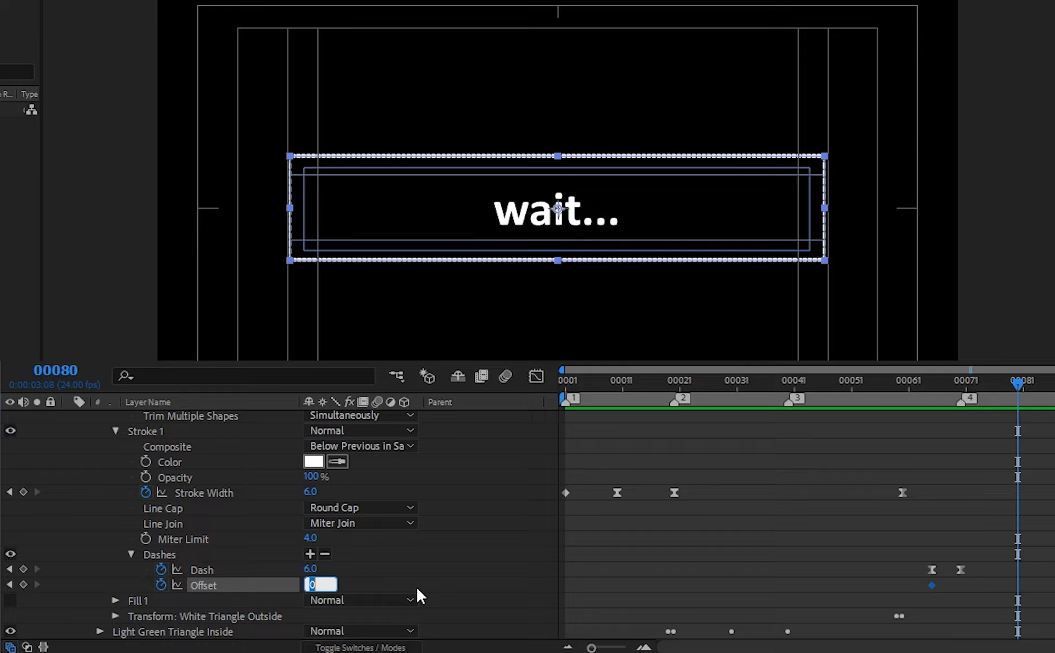
text(100)
key(Return)
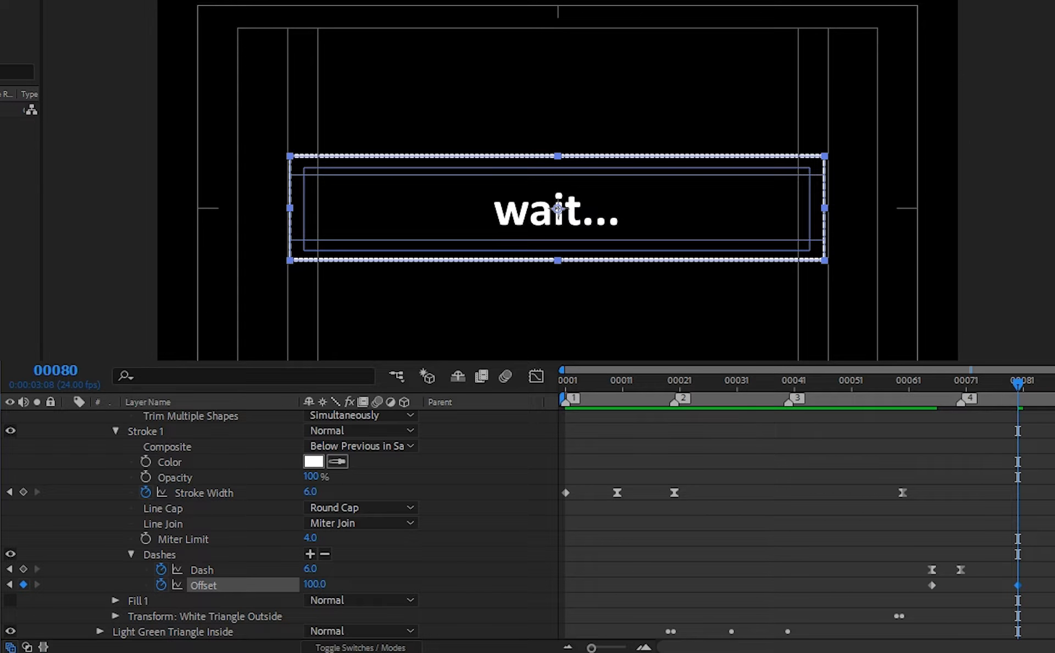
Preview the moving dashes from frame 59 and move the last Offset keyframe to frame 200
click(896, 380)
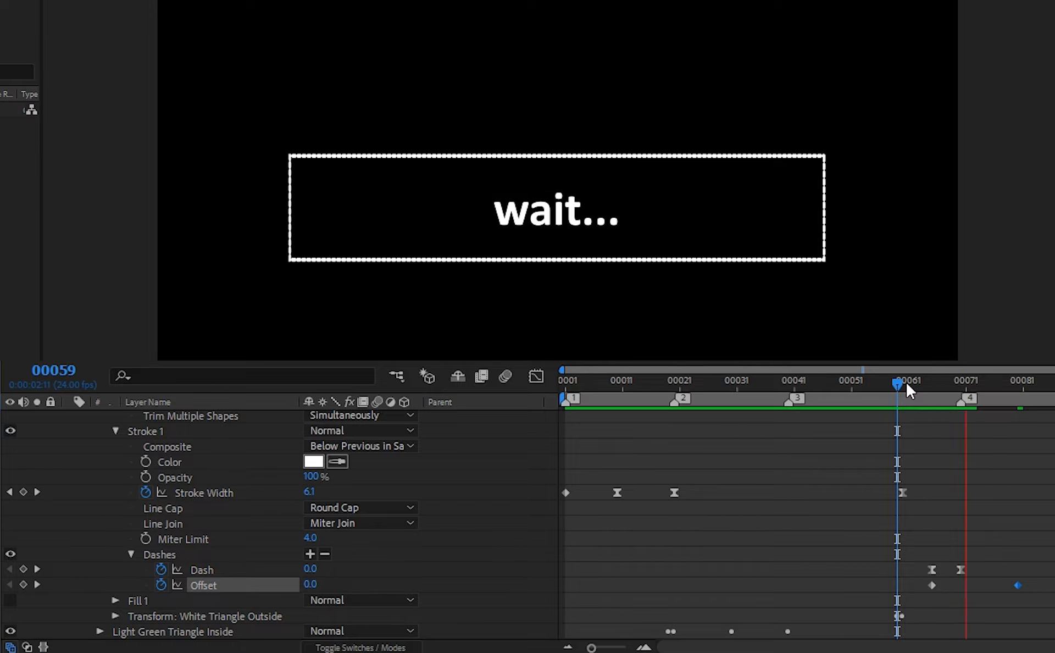
drag(905, 380, 1047, 507)
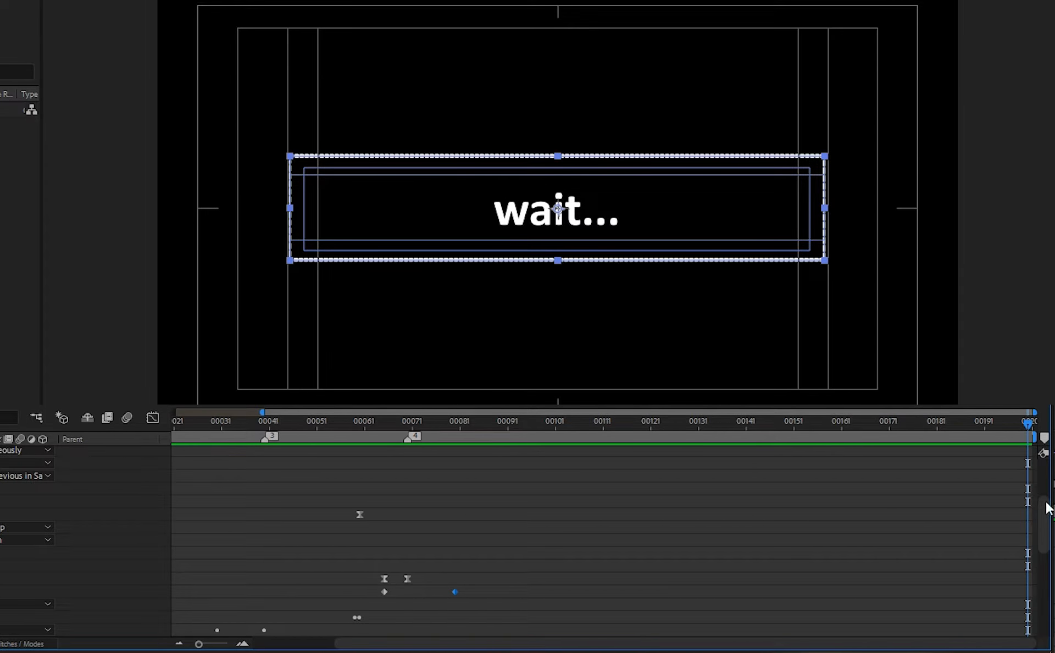
drag(455, 596, 1027, 605)
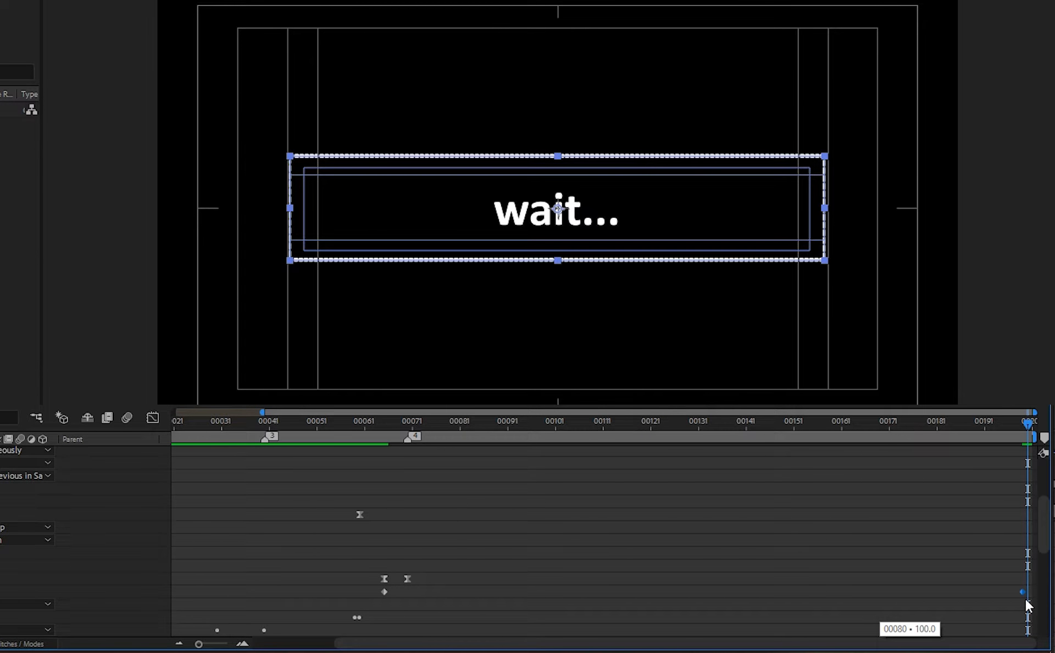
drag(394, 417, 324, 421)
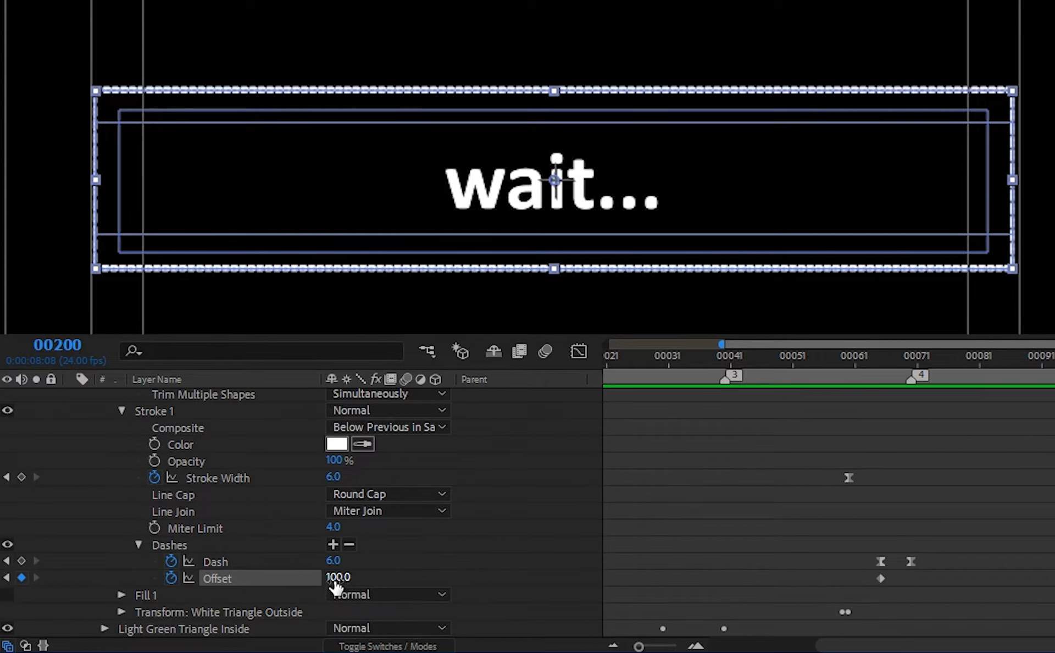
Set the dashes' Offset to 200 at frame 200 and preview the animation from frame 63
drag(333, 580, 423, 581)
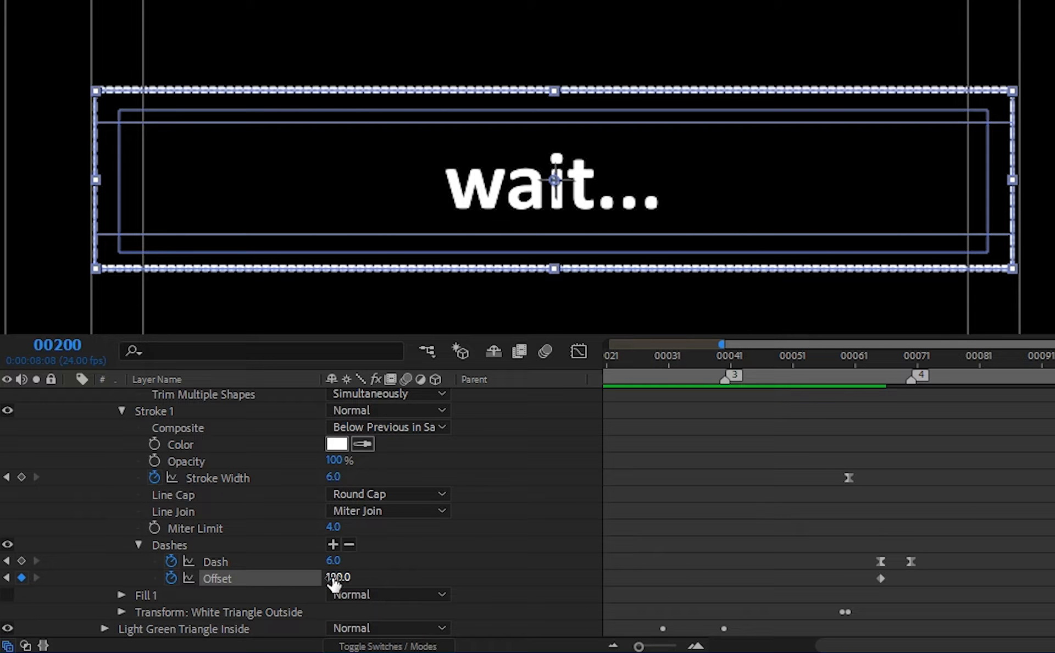
click(334, 578)
text(200)
key(Return)
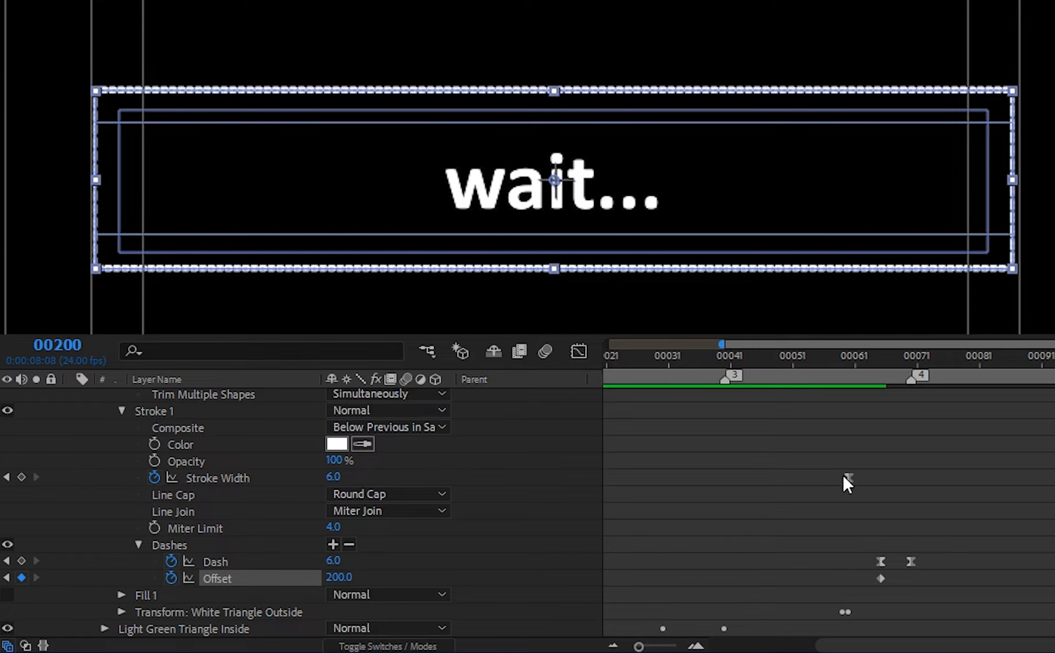
click(867, 359)
key(space)
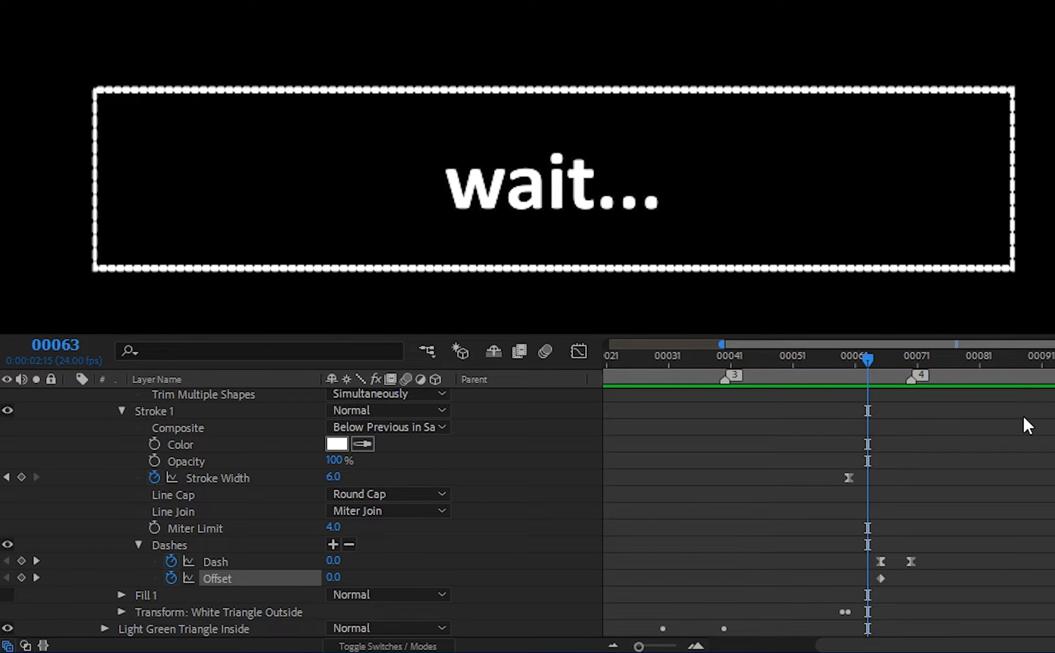
Set the Dash value of White Triangle Outside to 20 at frame 70
drag(867, 358, 907, 374)
mouse_move(333, 560)
mouse_down()
mouse_move(355, 563)
mouse_move(342, 563)
mouse_up()
click(337, 562)
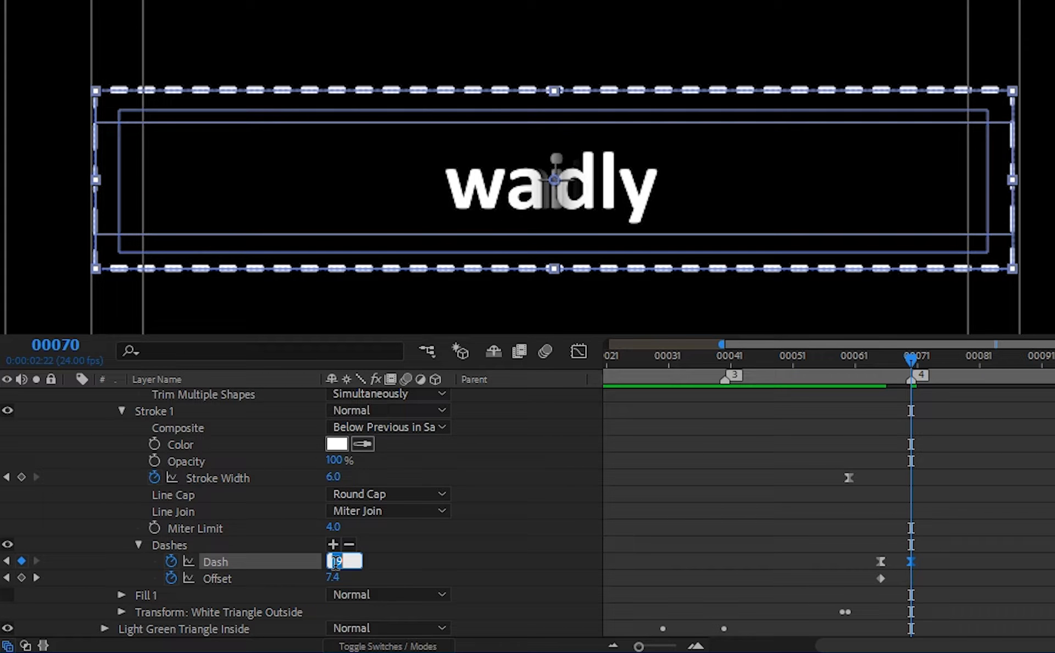
text(20)
key(Return)
Preview the animation with the longer dashes from frame 65 and from the first frame
click(880, 360)
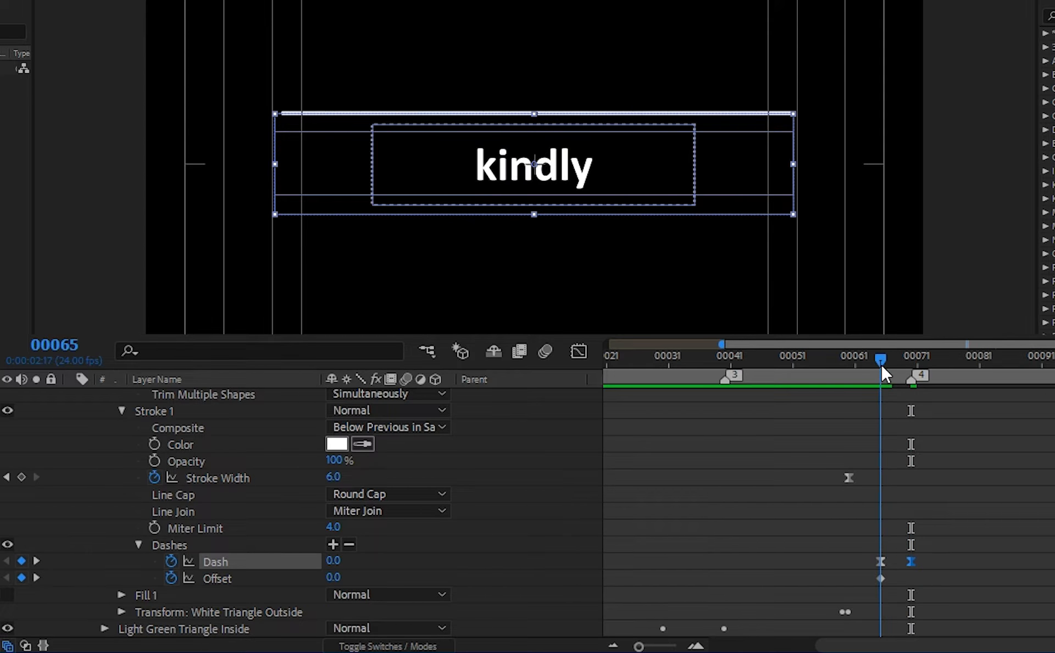
key(space)
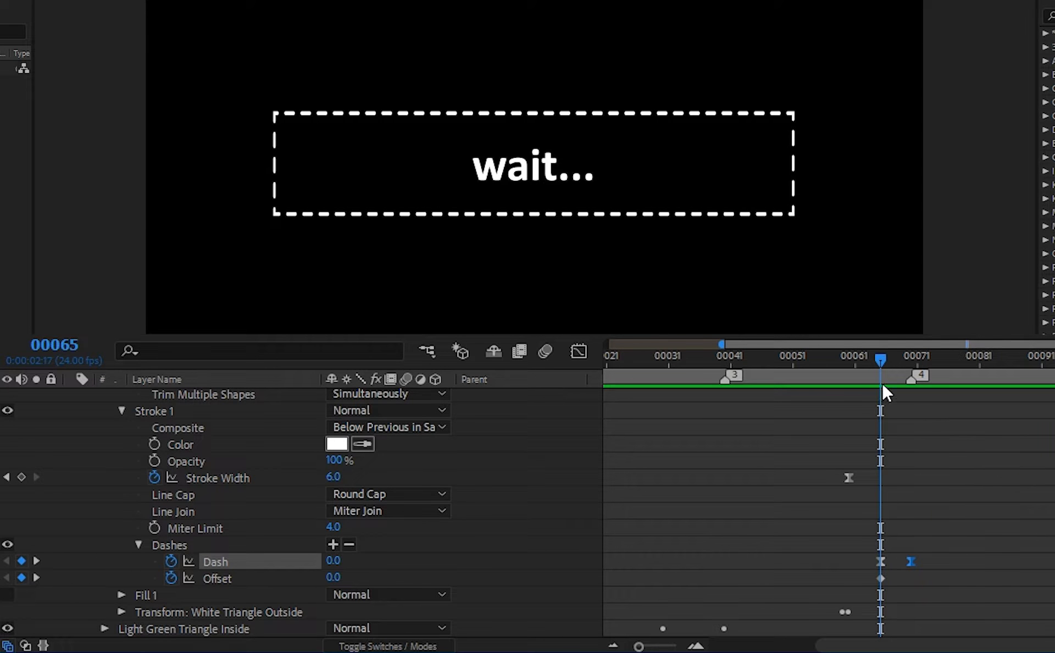
drag(881, 361, 646, 368)
key(Home)
key(space)
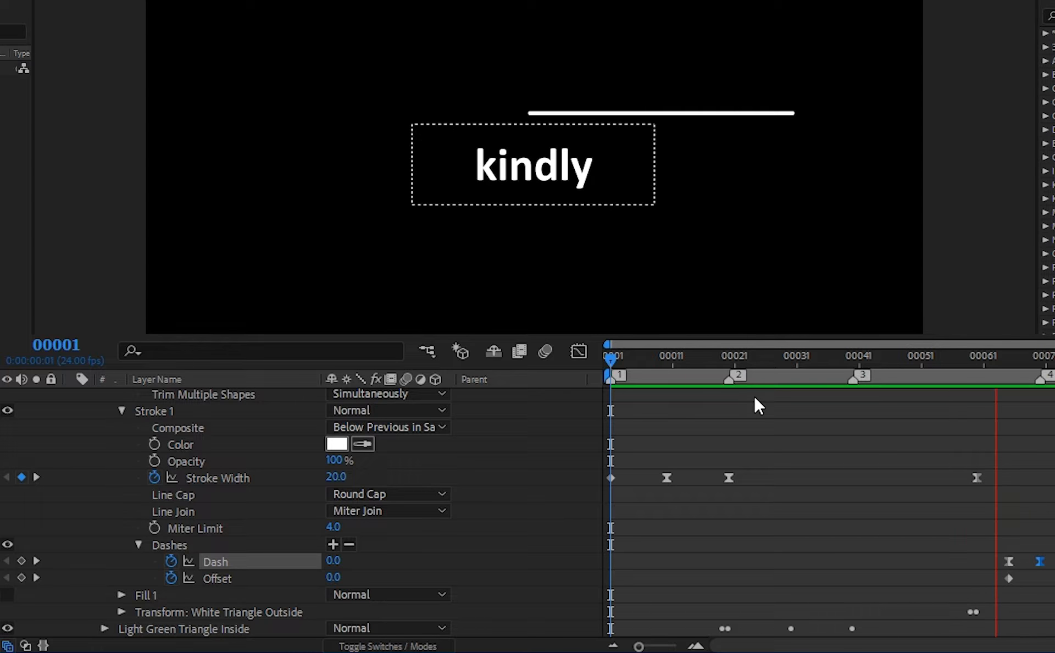
Draw a small circle on Shape Layer 1 inside the dashed rectangle's lower-left corner with the Ellipse tool and shrink it slightly
click(220, 399)
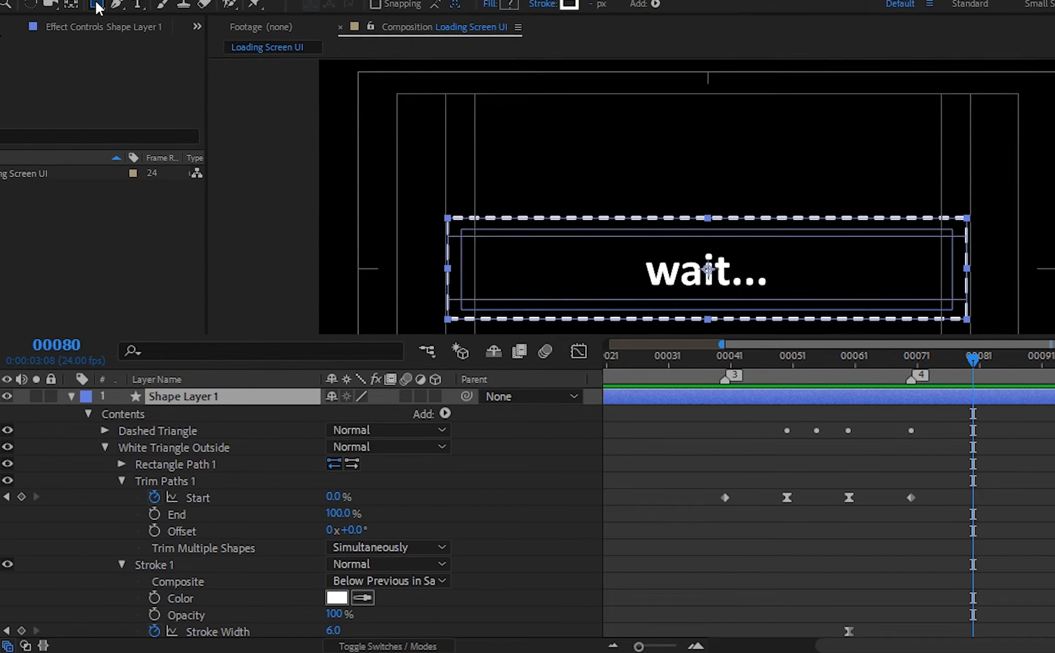
click(135, 26)
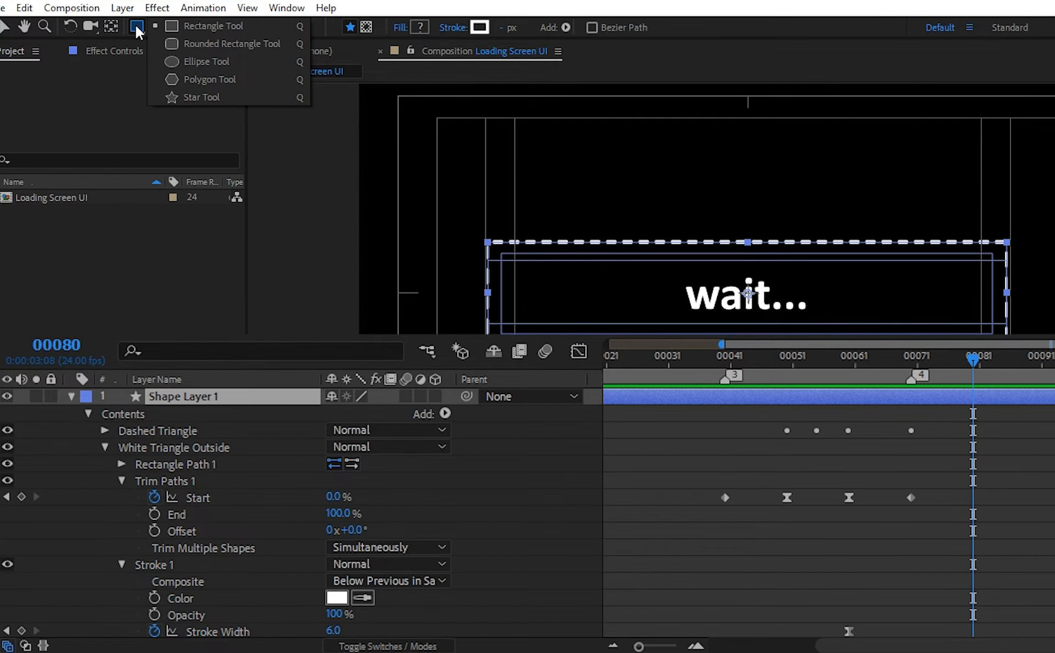
click(184, 61)
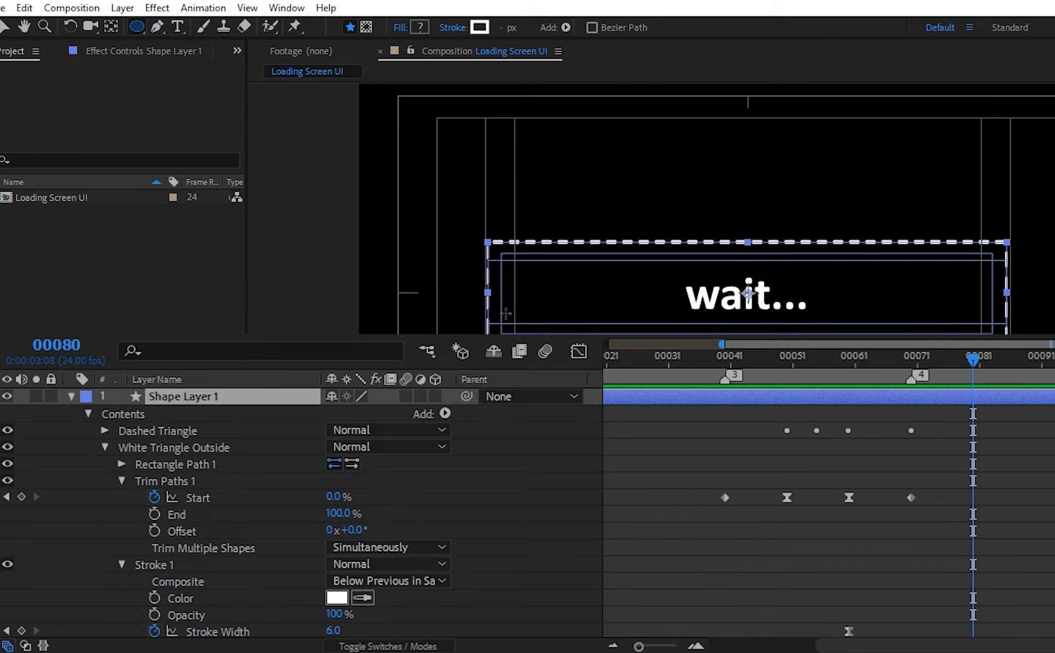
mouse_move(290, 180)
mouse_down()
mouse_move(315, 207)
mouse_move(379, 184)
mouse_move(308, 166)
mouse_move(314, 191)
mouse_move(309, 184)
mouse_up()
key(v)
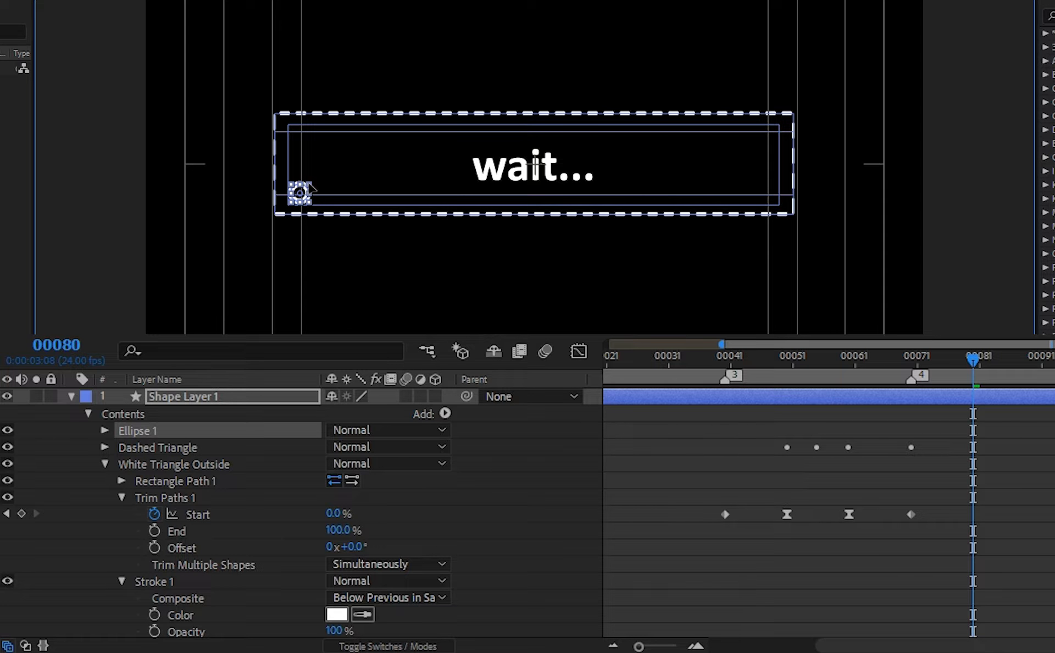
scroll(266, 172, up, 3)
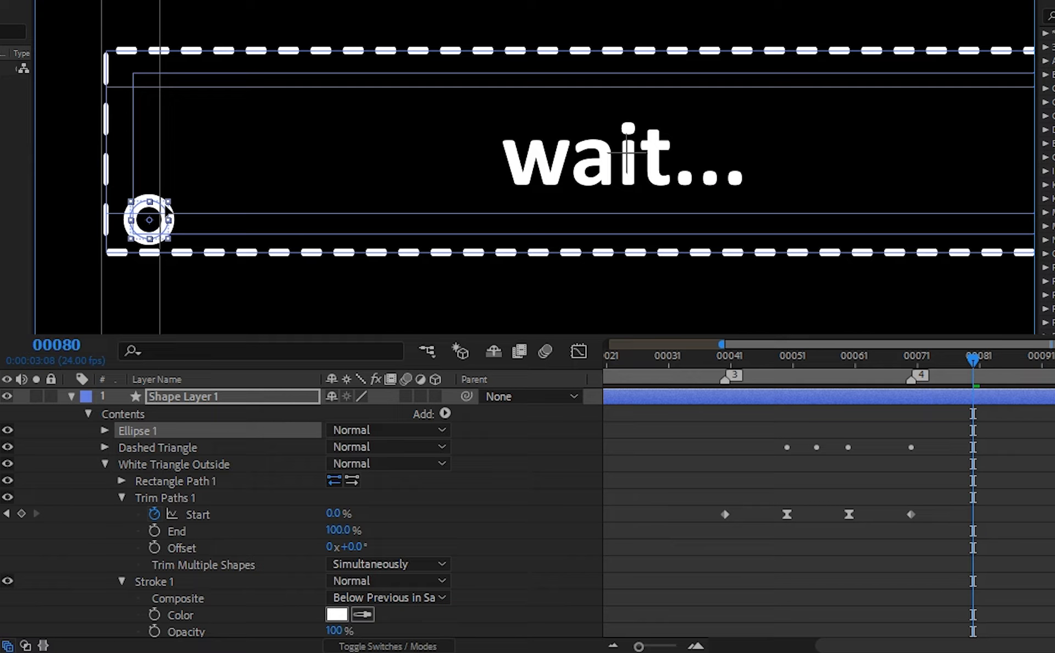
mouse_move(164, 208)
mouse_down()
mouse_move(190, 198)
mouse_move(168, 202)
mouse_up()
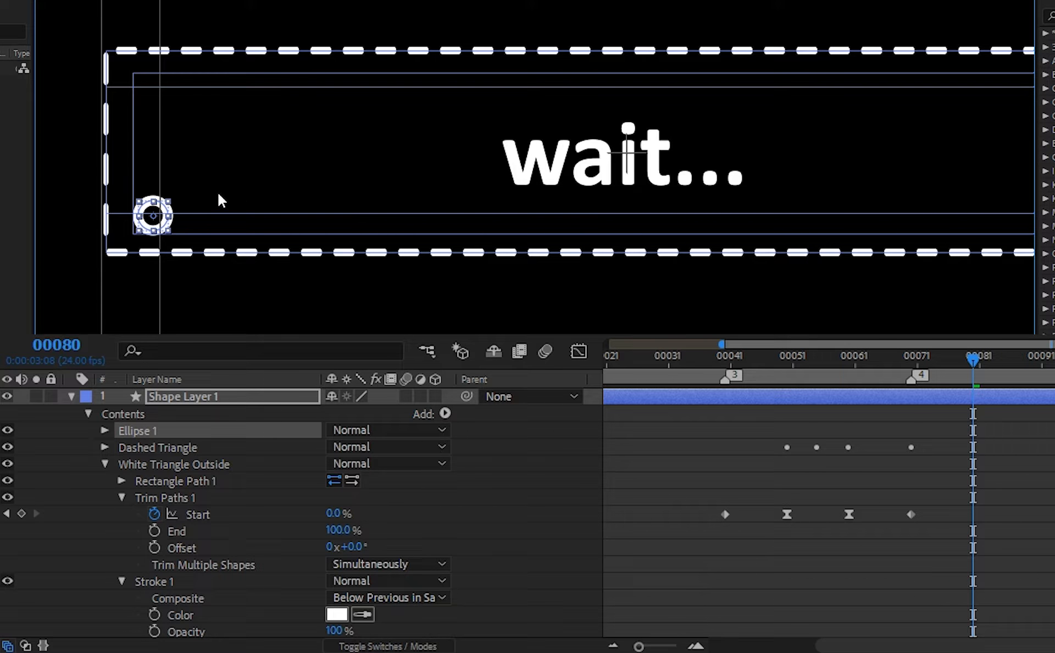
Hide Stroke 1 of Ellipse 1 and set the opacity of its Fill 1 to 100%
click(104, 429)
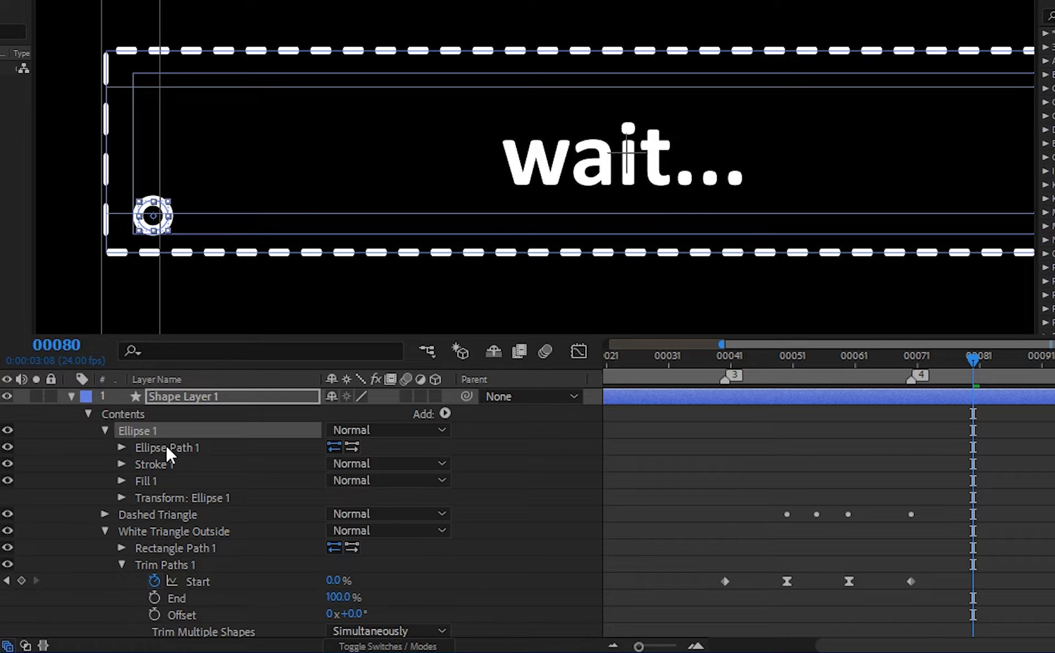
click(146, 468)
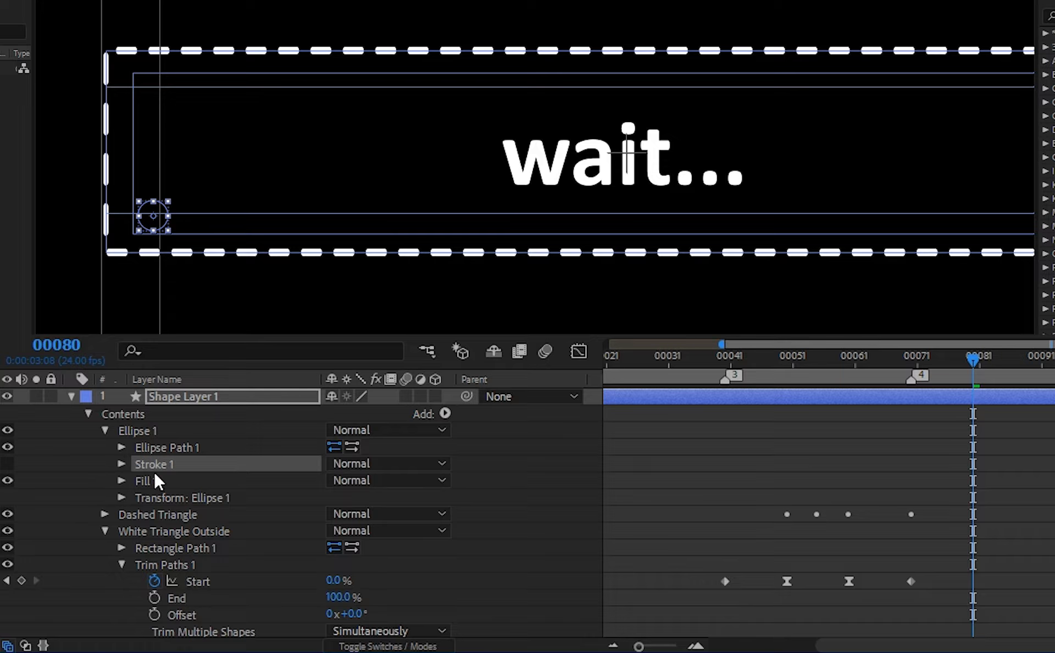
click(170, 481)
click(122, 480)
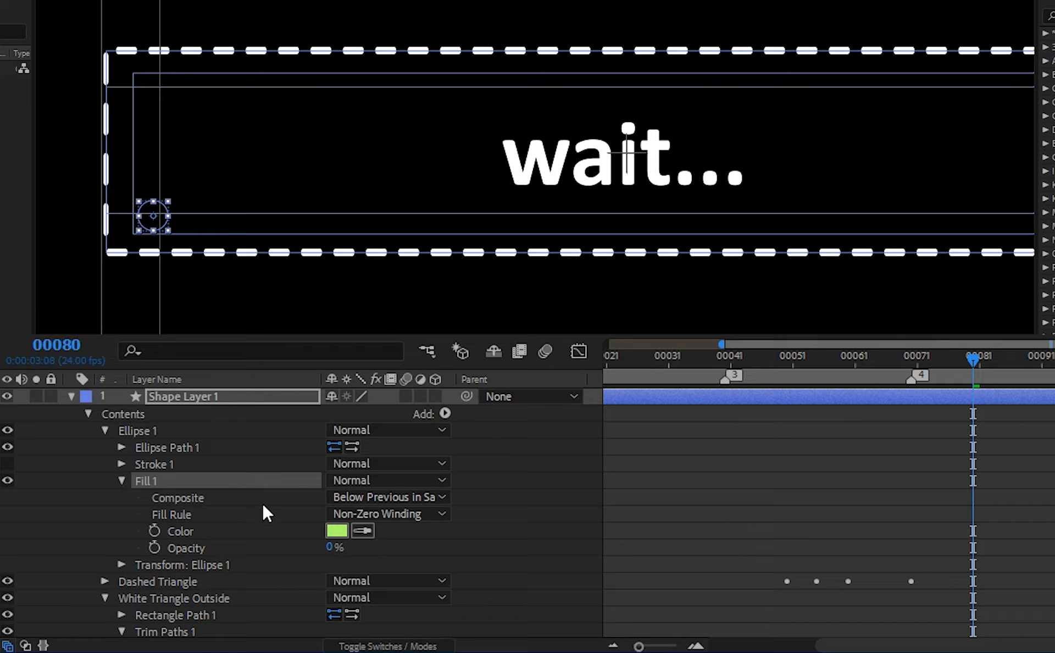
scroll(219, 505, down, 3)
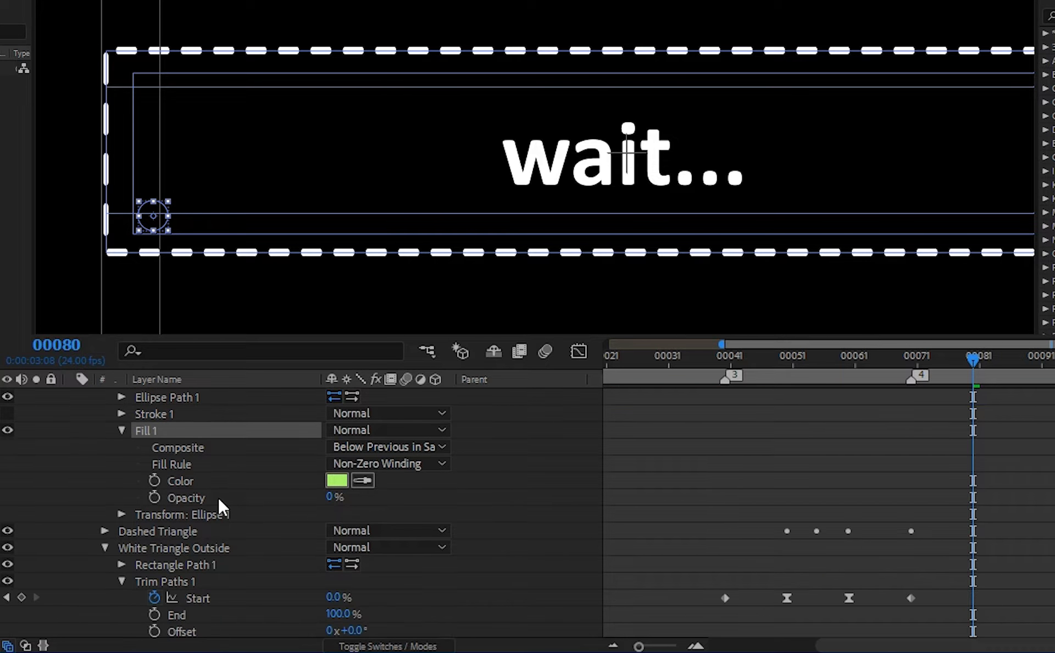
drag(331, 501, 503, 517)
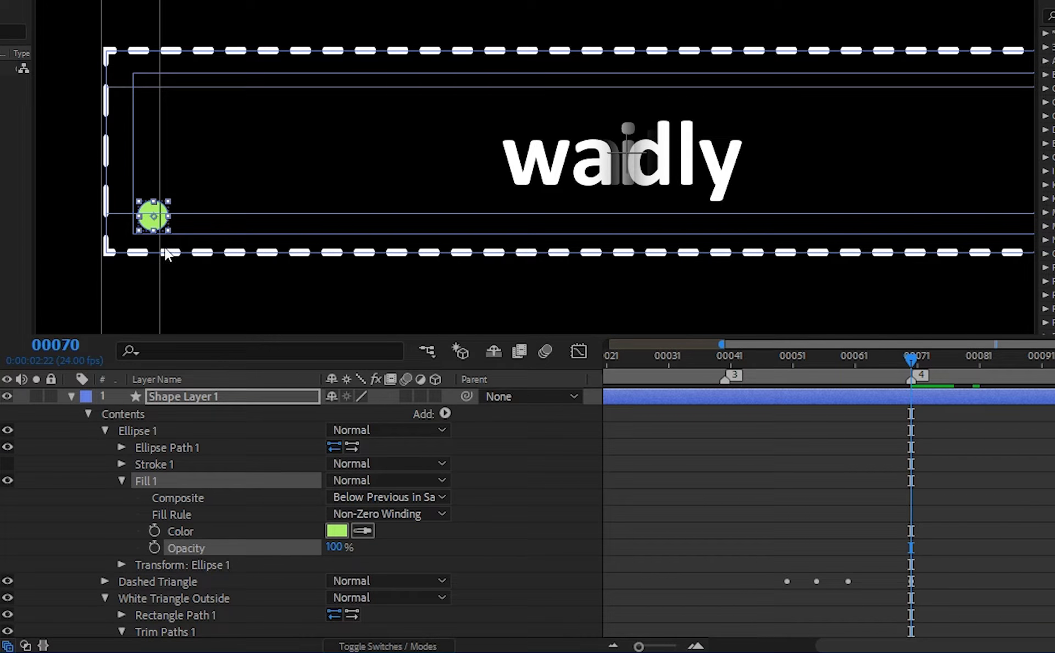
Change the fill color of Ellipse 1 to bright yellow
click(337, 531)
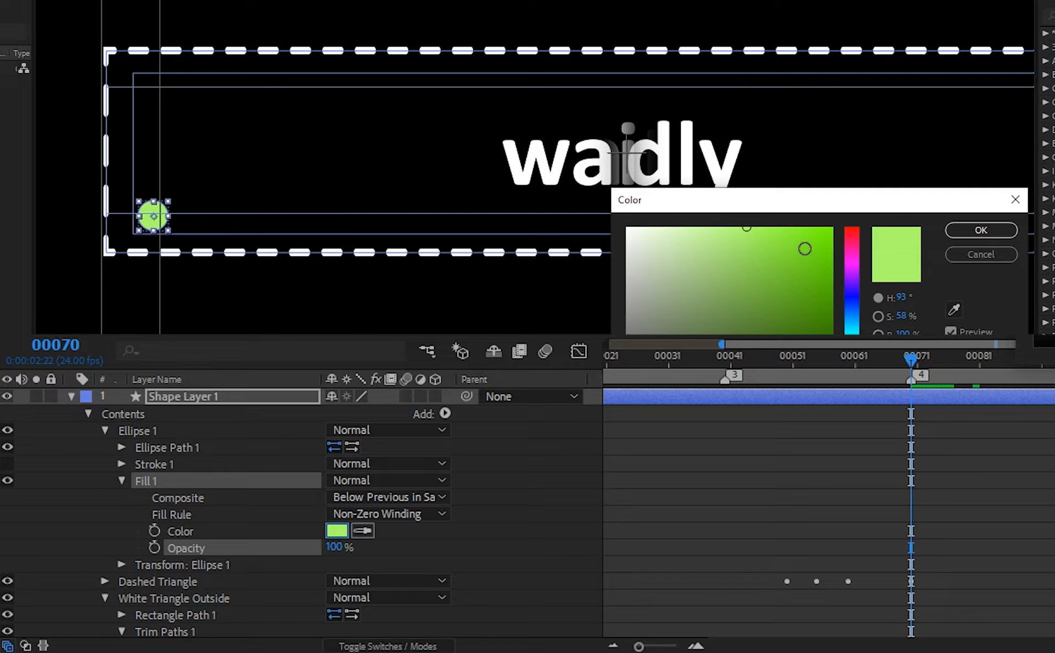
drag(805, 247, 831, 305)
drag(851, 380, 852, 404)
mouse_move(821, 283)
mouse_down()
mouse_move(826, 245)
mouse_move(864, 239)
mouse_up()
click(852, 400)
click(981, 230)
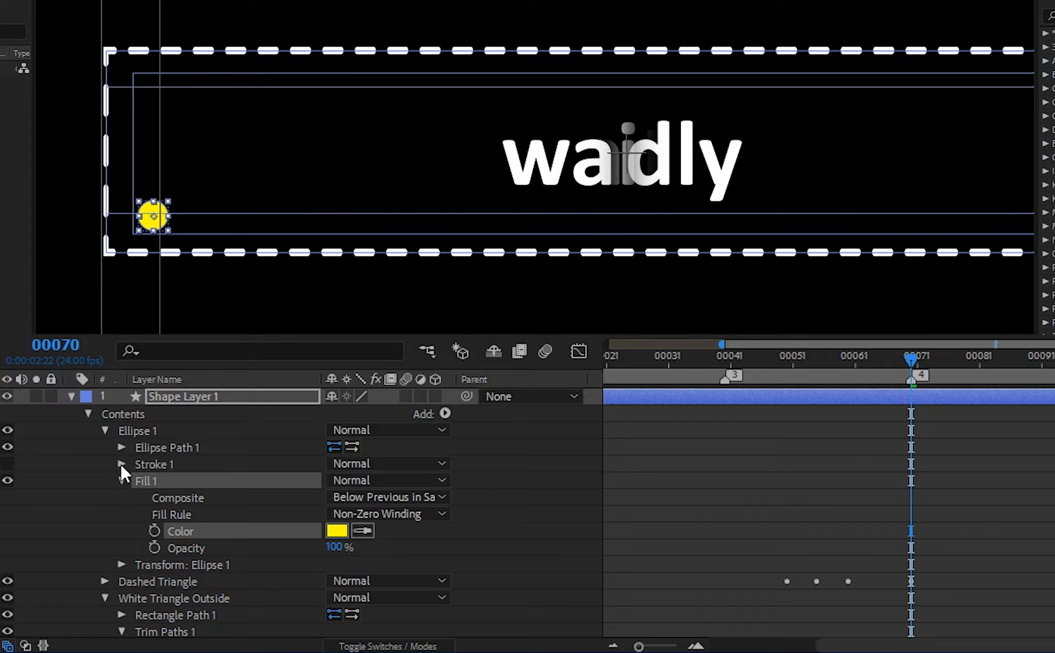
Add a Repeater to Ellipse 1
click(121, 479)
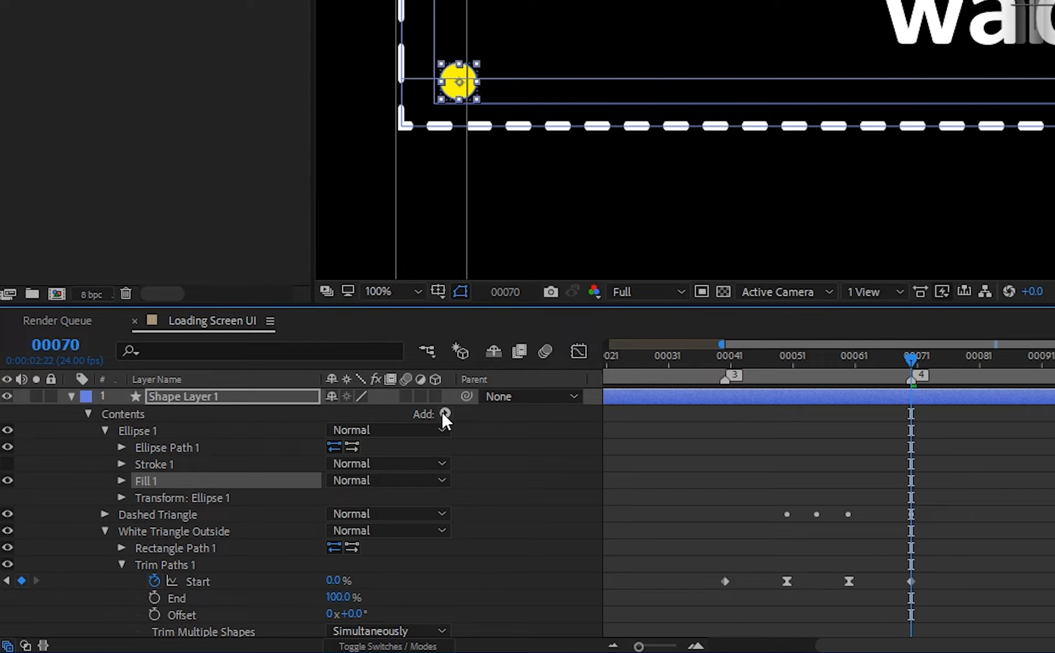
click(157, 430)
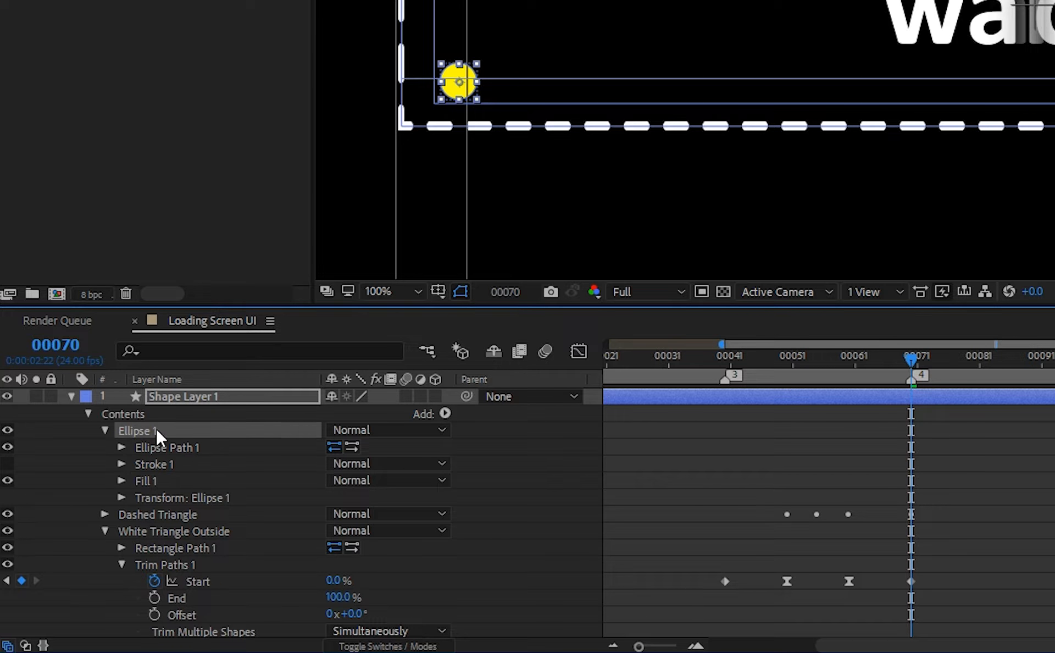
click(446, 413)
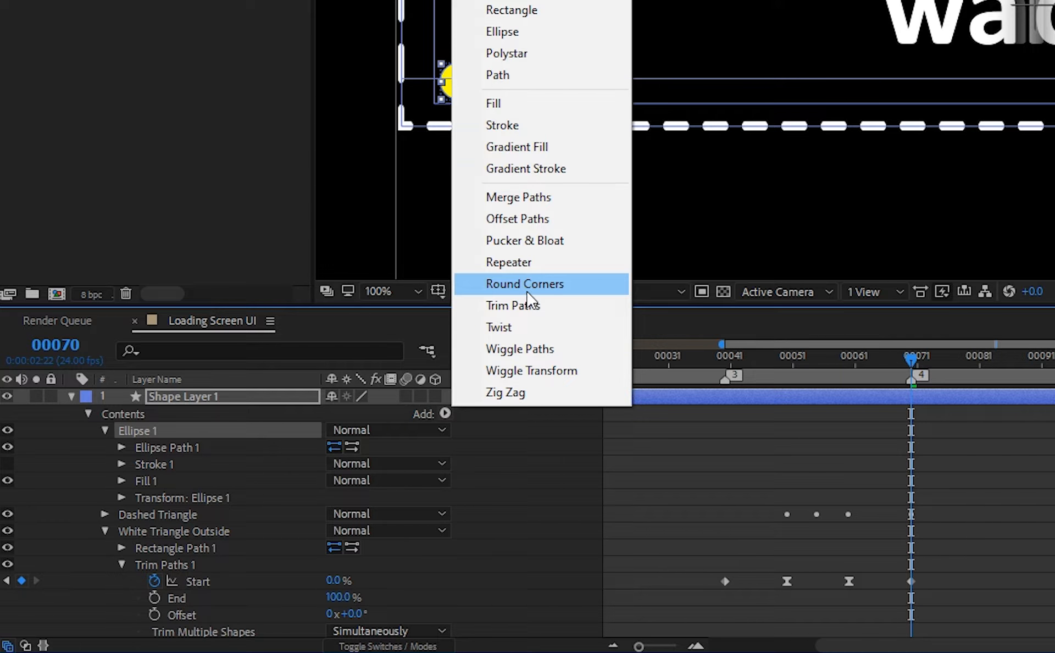
click(536, 262)
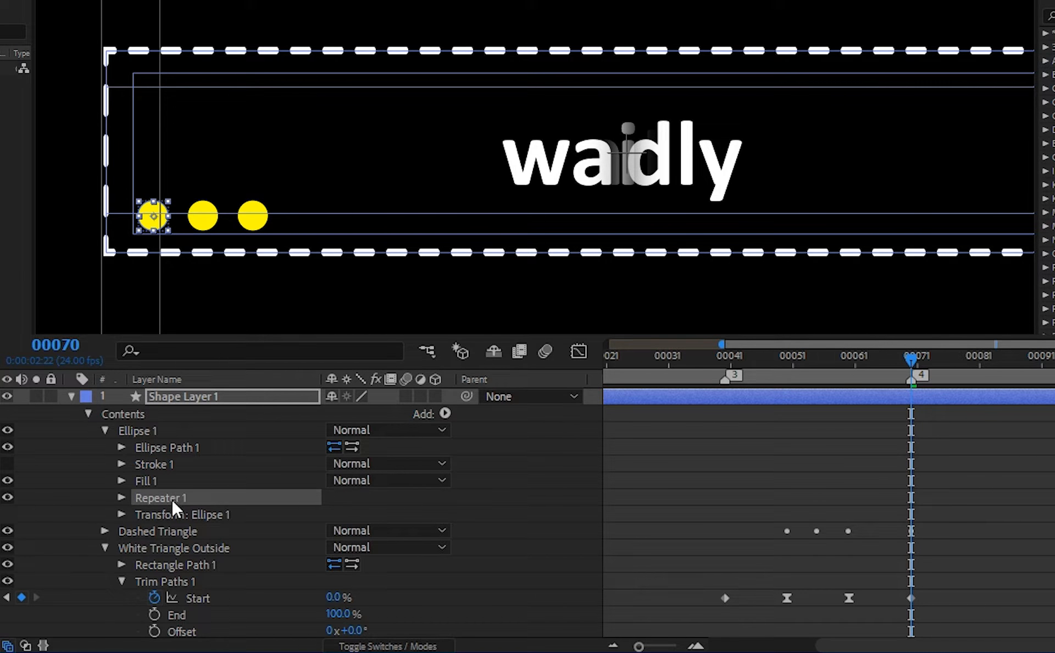
Enable keyframing at frame 70 for Copies and Transform Position of Ellipse 1's Repeater 1
click(122, 497)
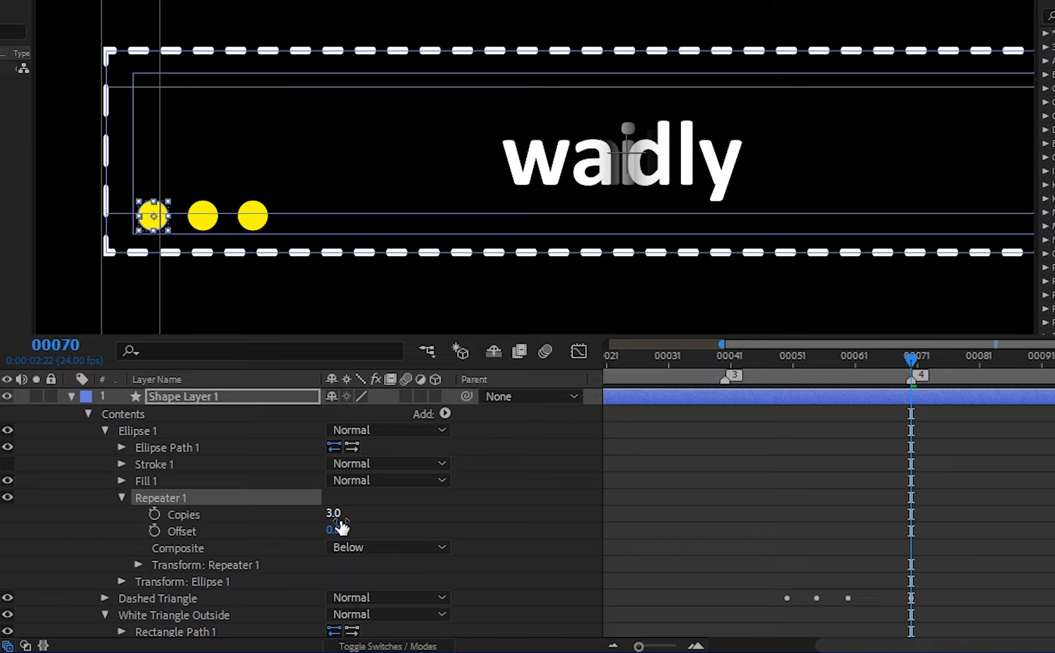
click(137, 564)
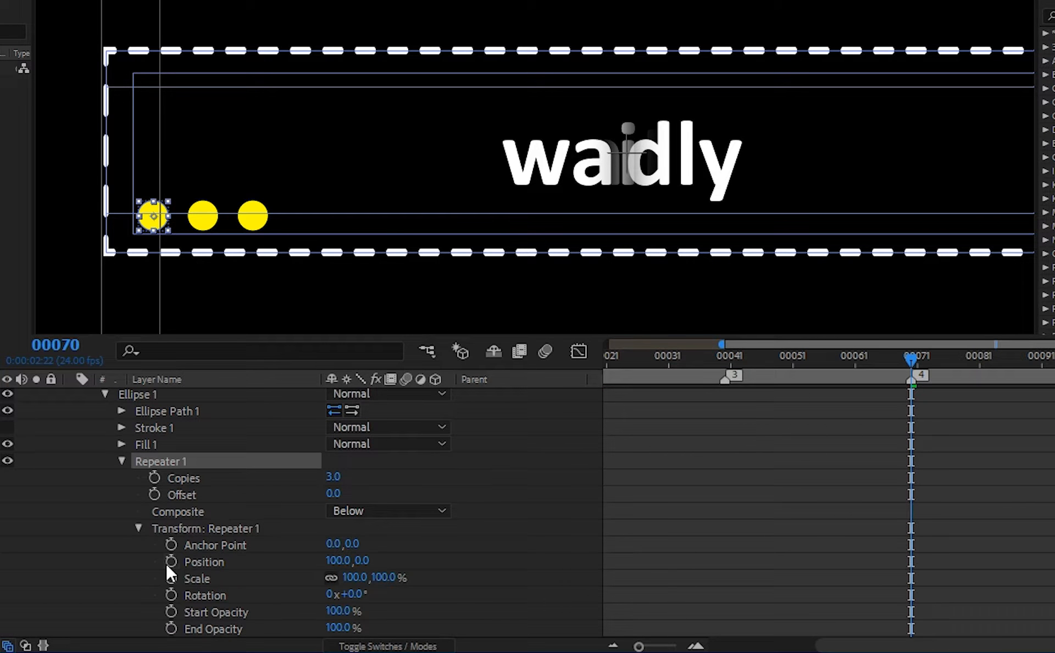
click(169, 561)
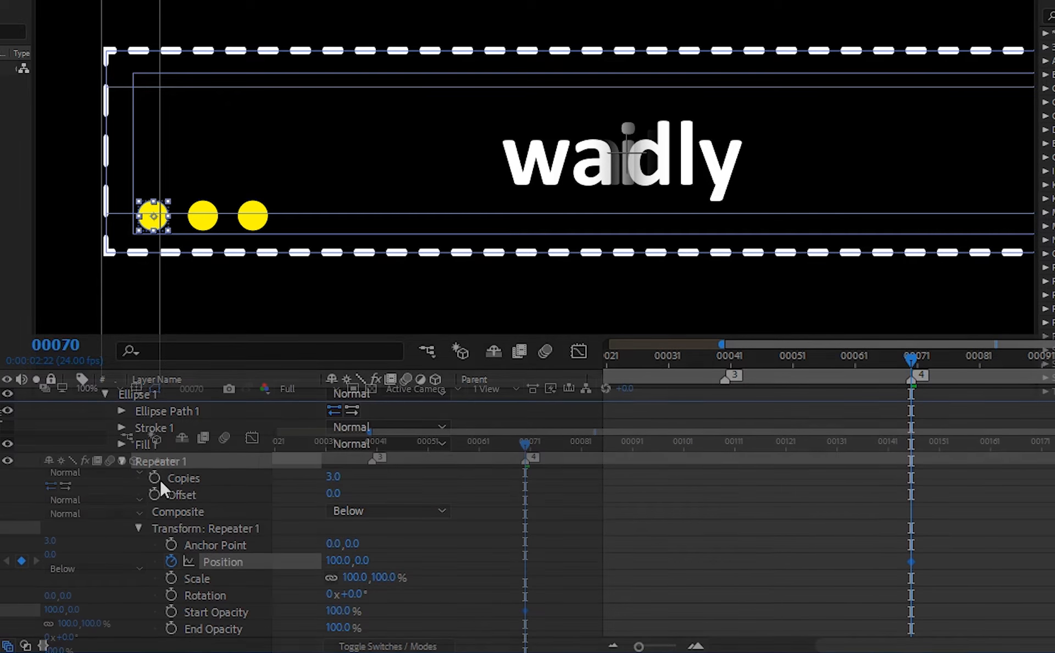
click(155, 477)
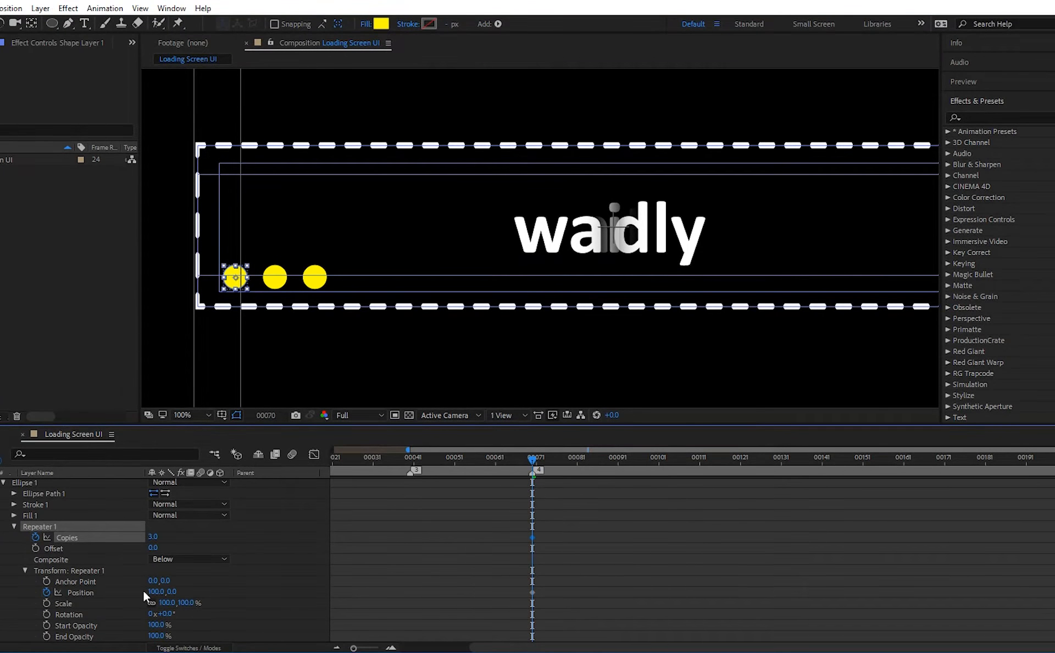
Set Repeater 1's Copies to 20 at frame 100
click(209, 415)
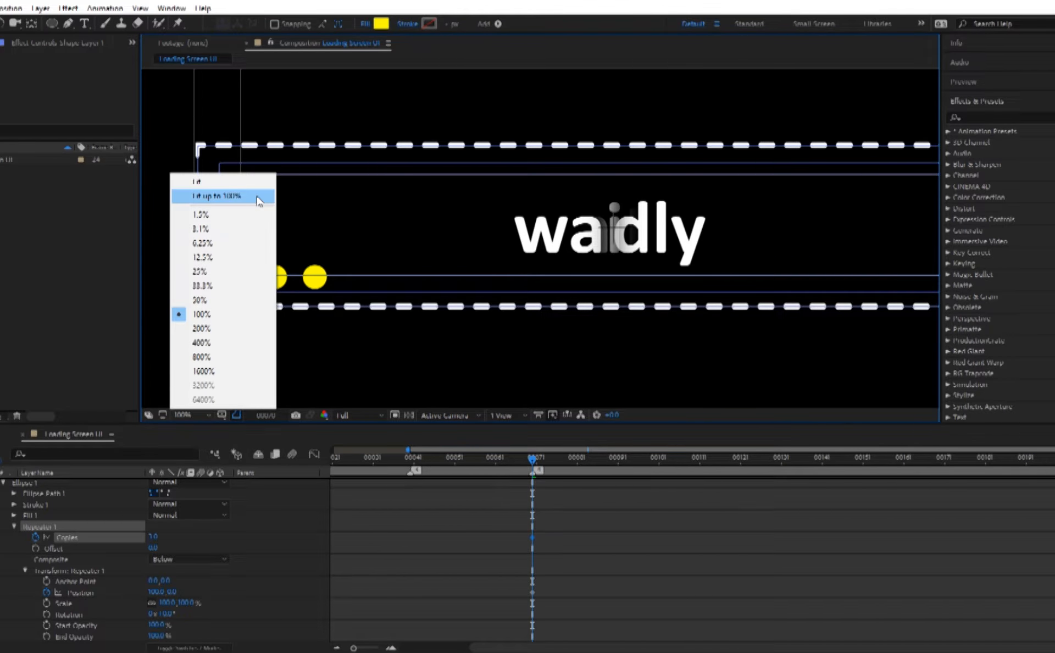
click(220, 198)
drag(532, 478, 652, 480)
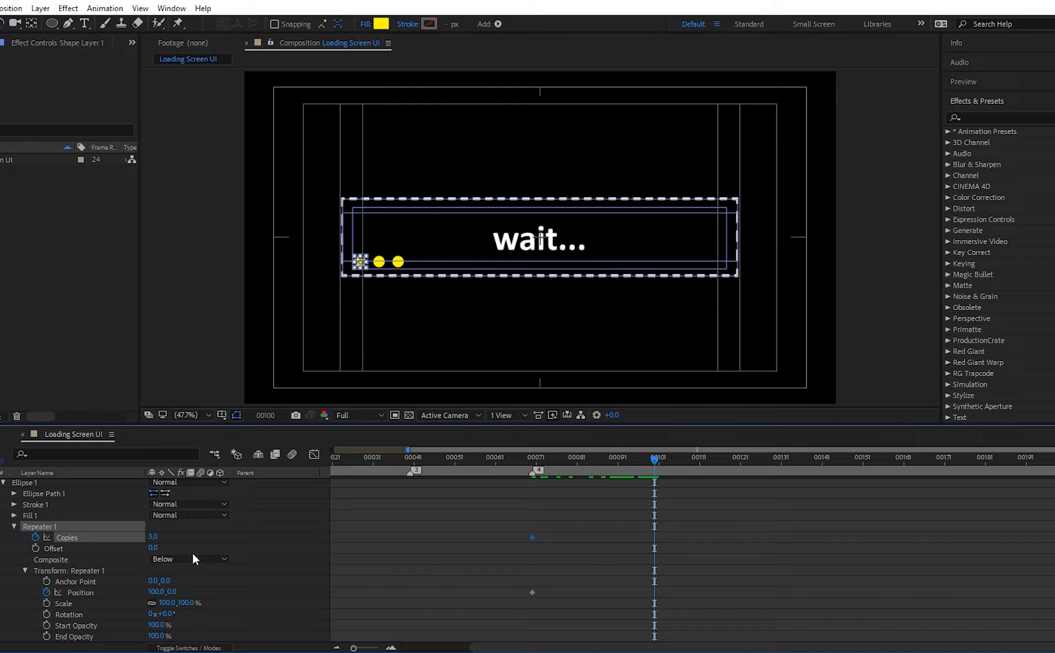
drag(153, 535, 164, 535)
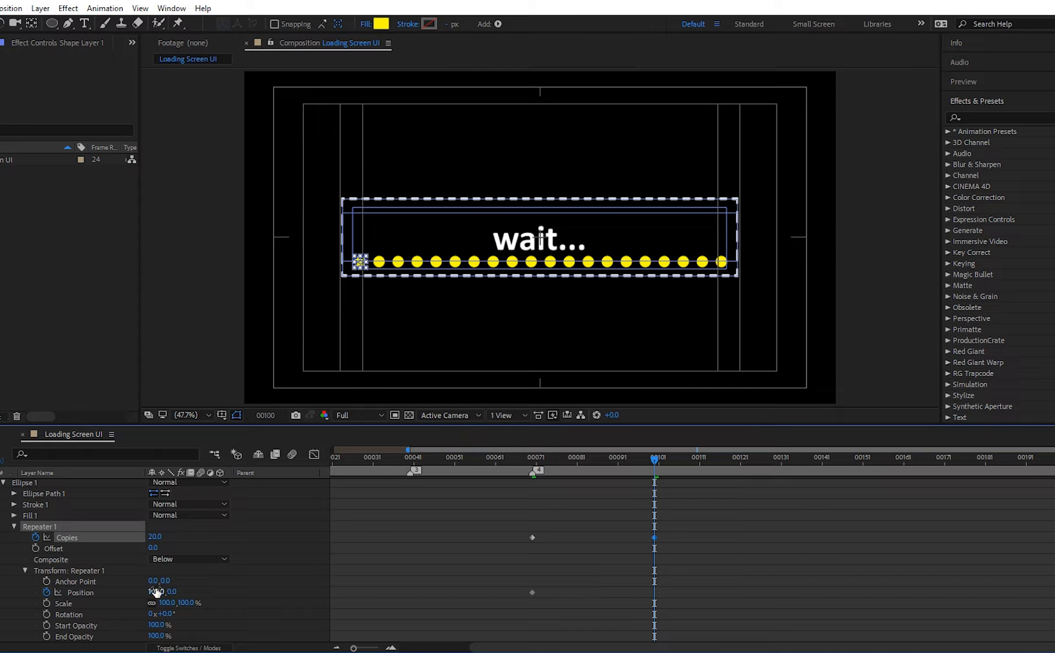
Remove all Position keyframes from Repeater 1's transform, keeping Position at 100.0, 0.0
drag(156, 591, 117, 586)
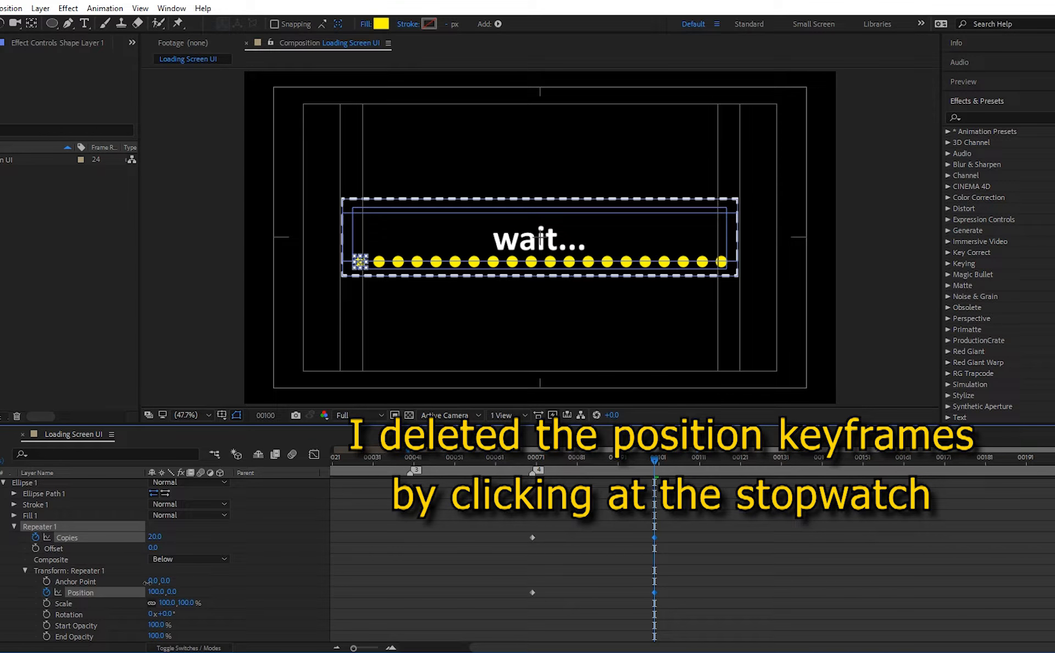
click(72, 592)
click(47, 591)
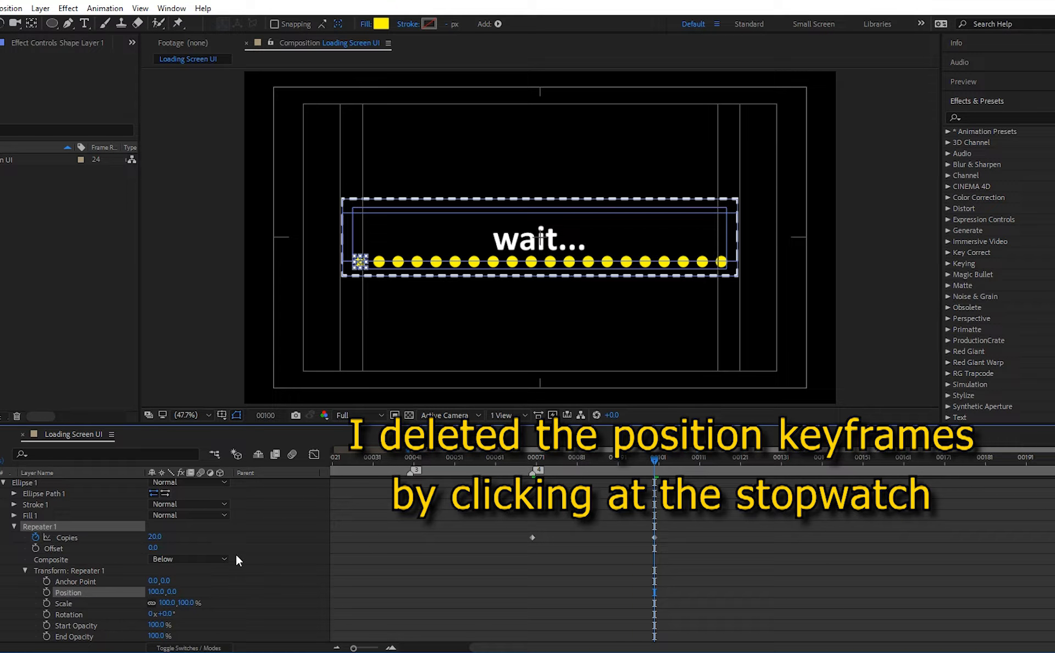
Set Repeater 1's Copies to 0 at frame 70 and preview the circles' animation
drag(655, 459, 532, 460)
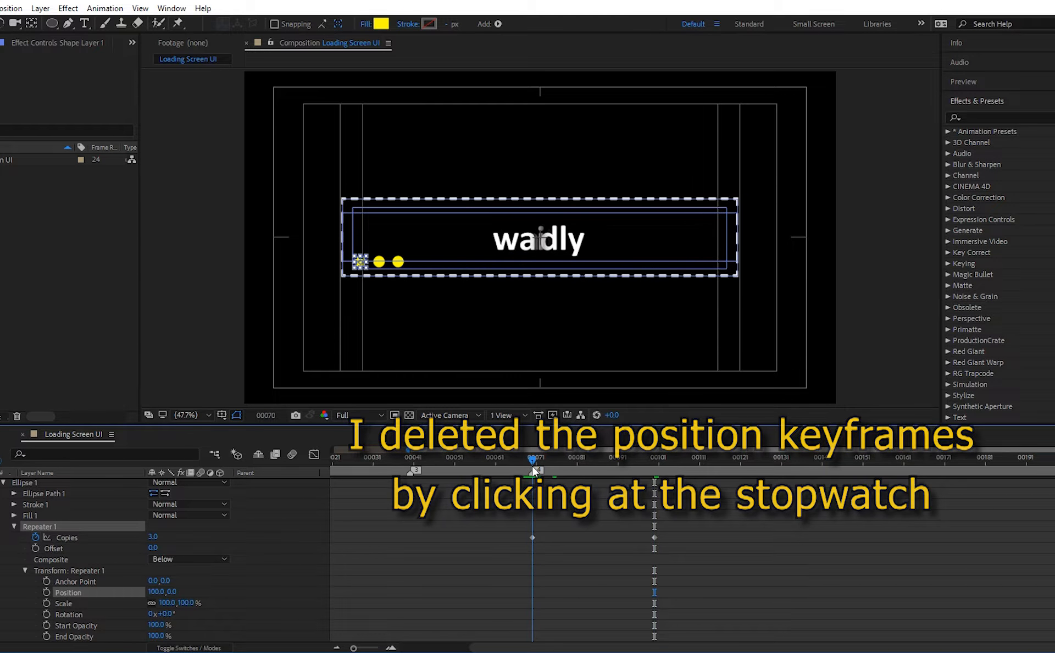
click(153, 536)
text(0)
key(Return)
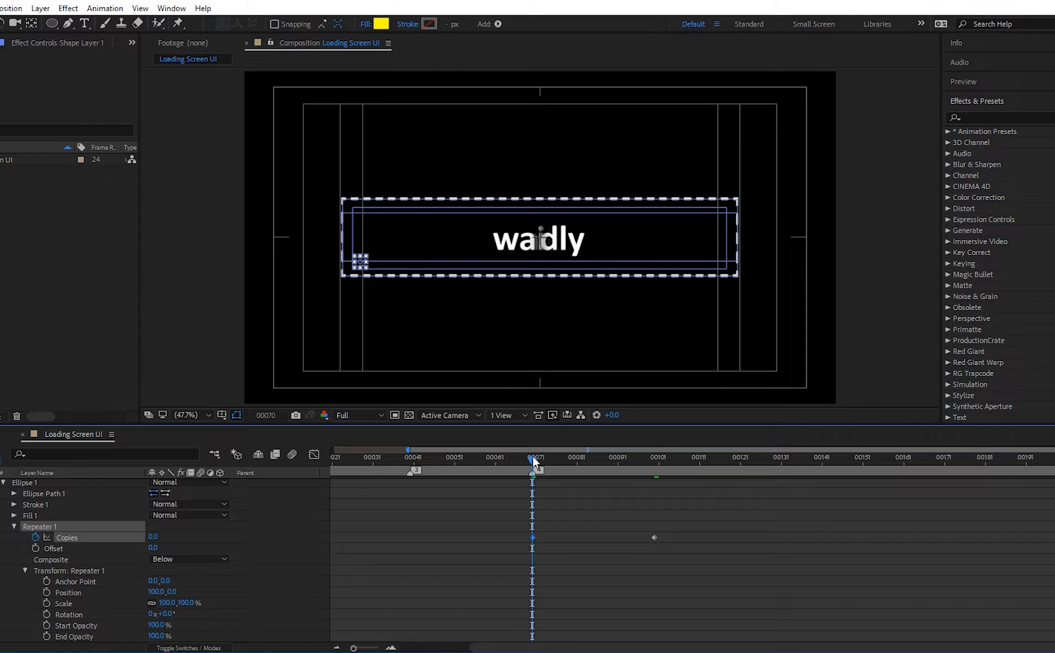
key(space)
drag(535, 466, 503, 469)
key(space)
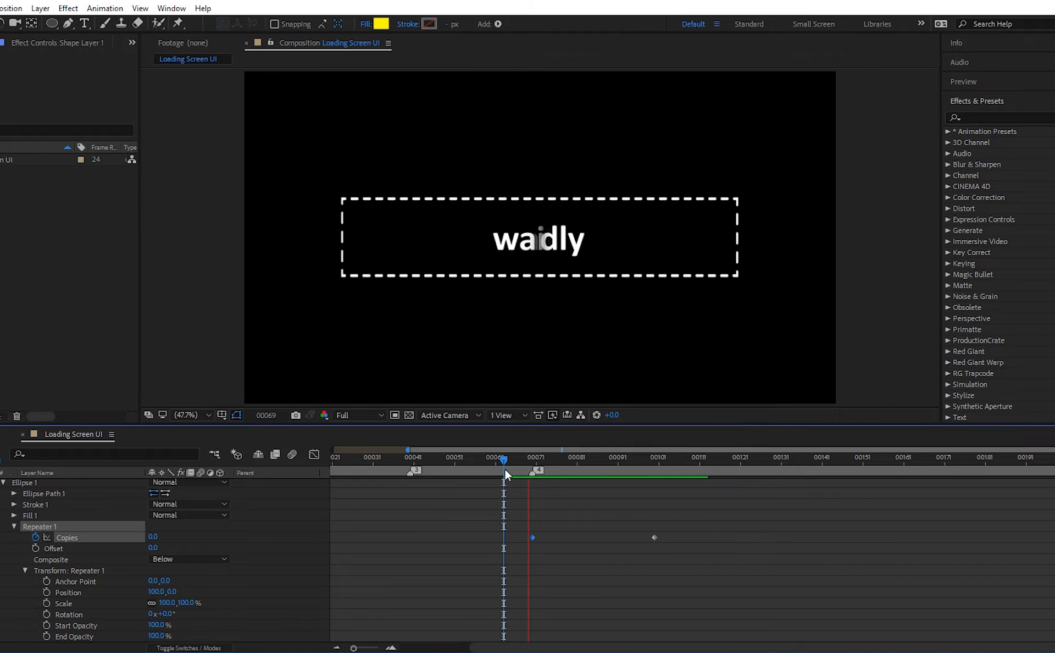
Add Color keyframes to Ellipse 1's Fill 1 at frames 84 and 70
click(14, 516)
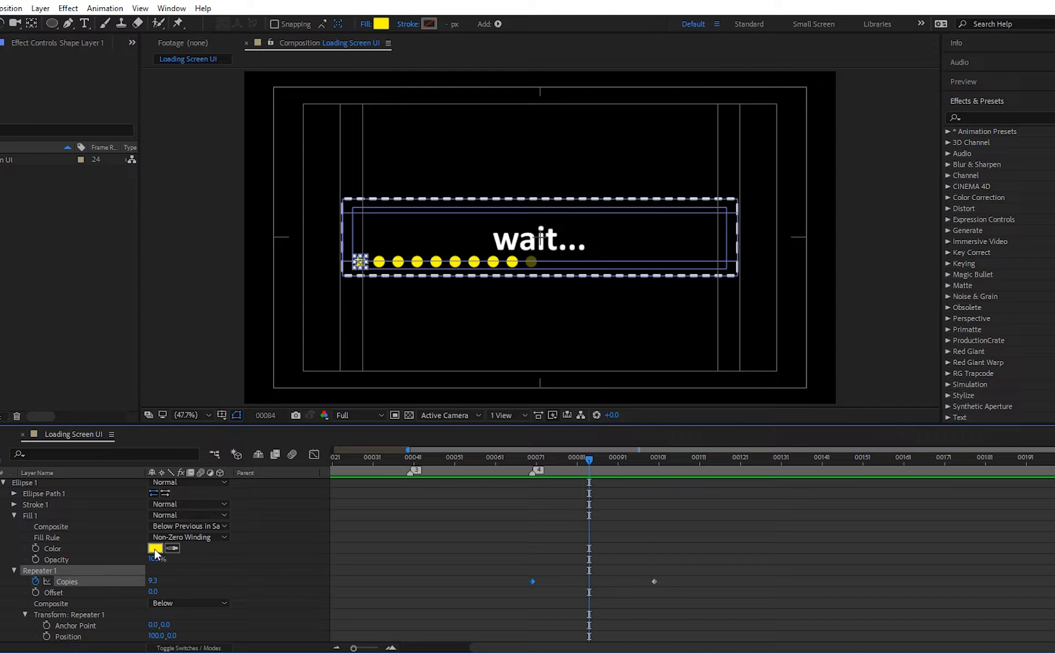
click(36, 547)
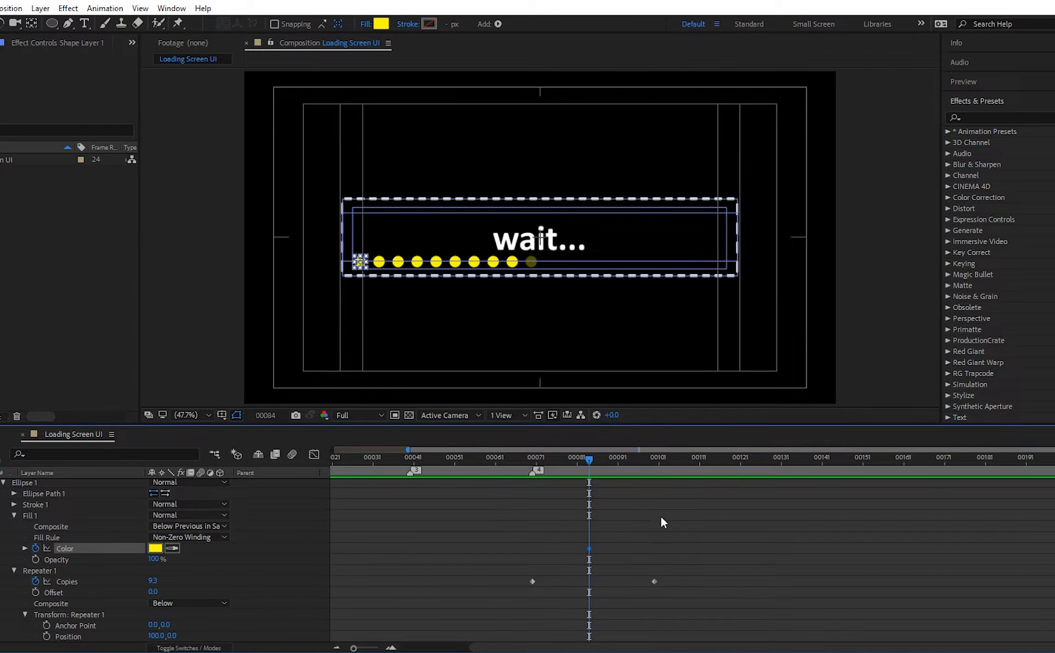
key(j)
key(k)
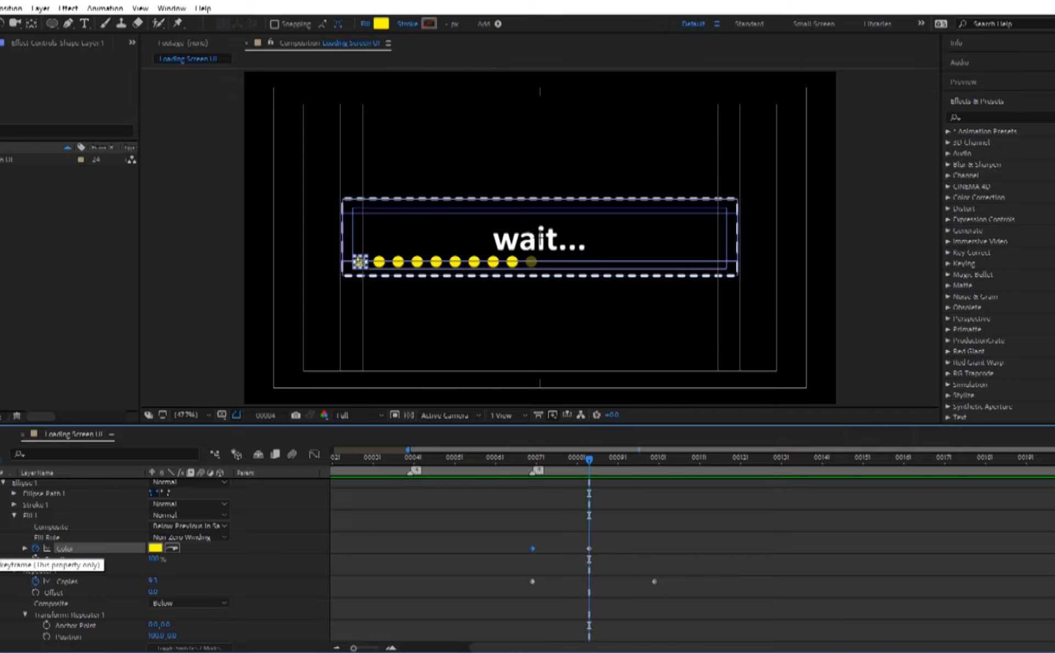
Change Fill 1's color at frame 84 to lime green and move that keyframe to frame 100
click(157, 549)
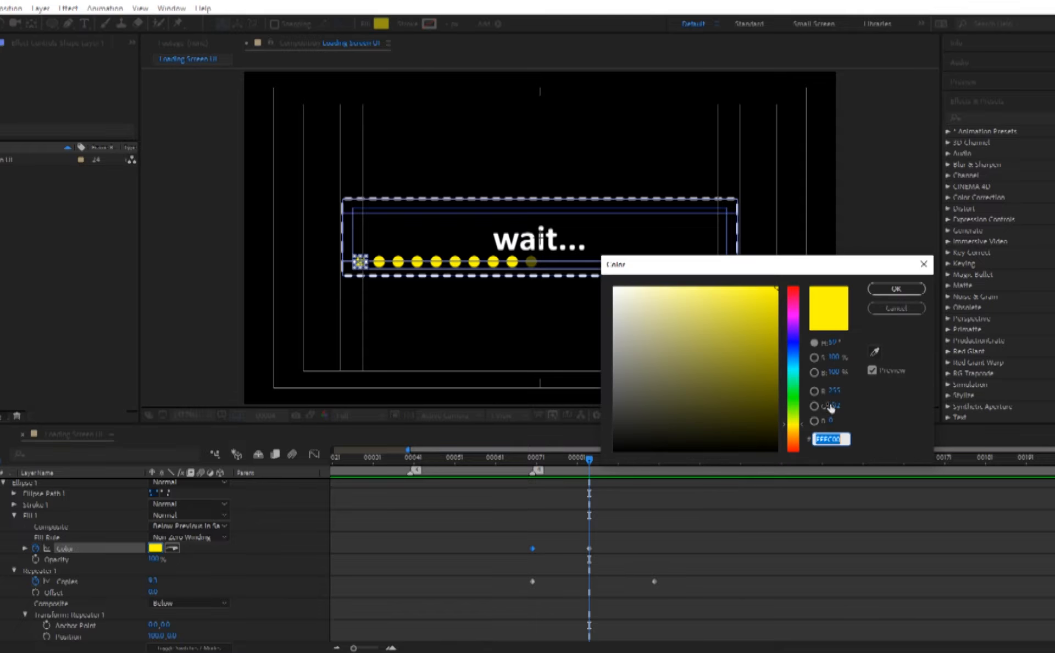
drag(803, 428, 802, 417)
key(Return)
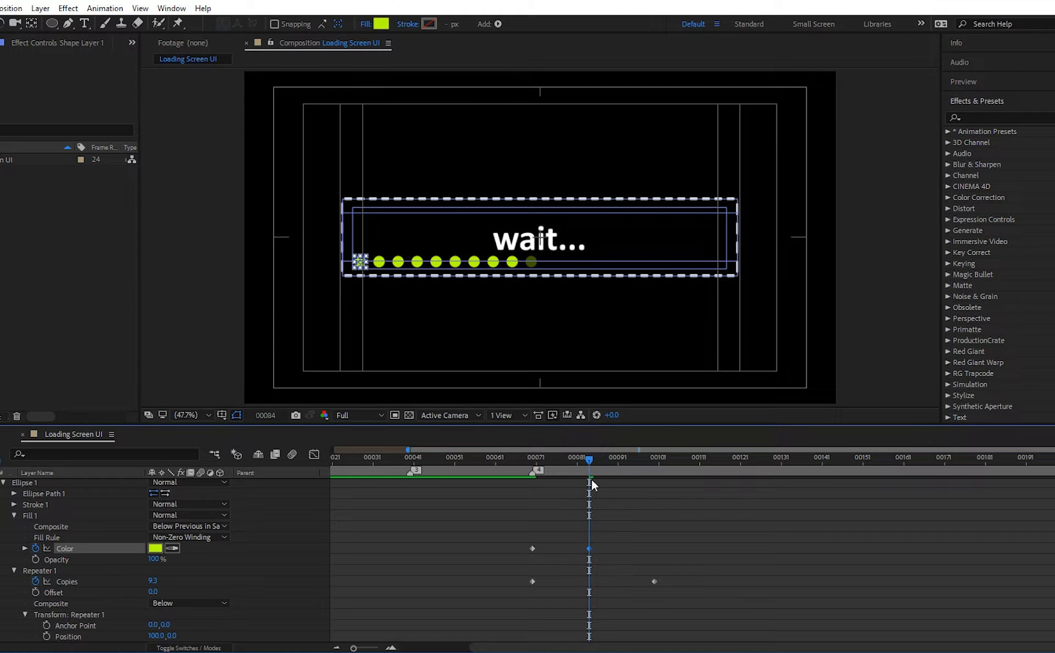
drag(561, 458, 654, 497)
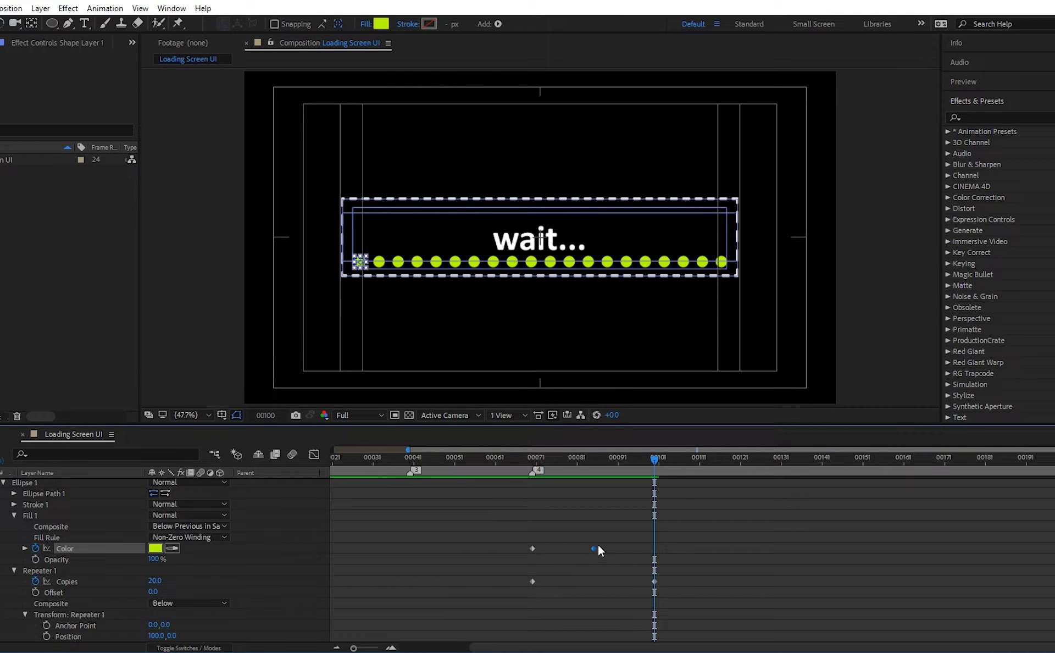
drag(598, 545, 654, 547)
Add a Fill 1 Color keyframe at frame 85 with yellow FEEF00
drag(530, 465, 595, 467)
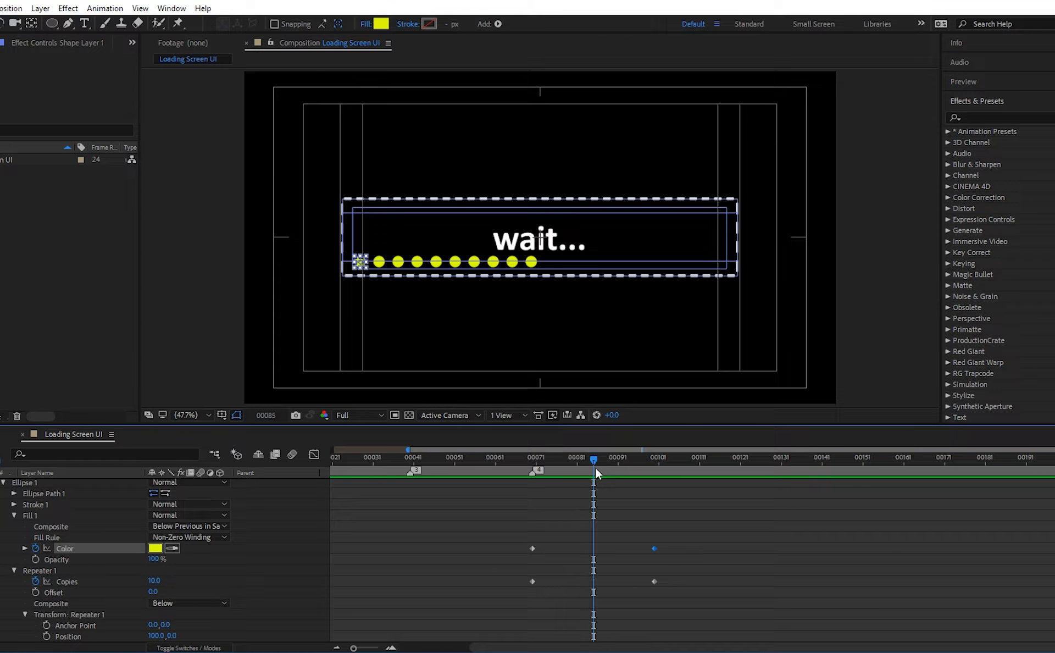
click(155, 548)
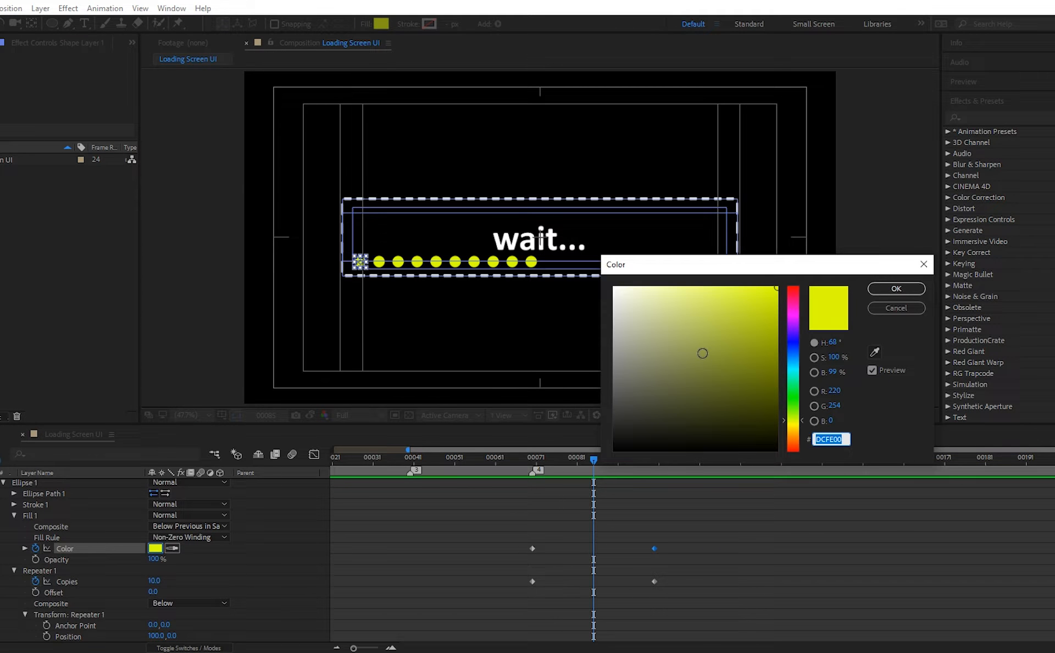
drag(799, 421, 800, 425)
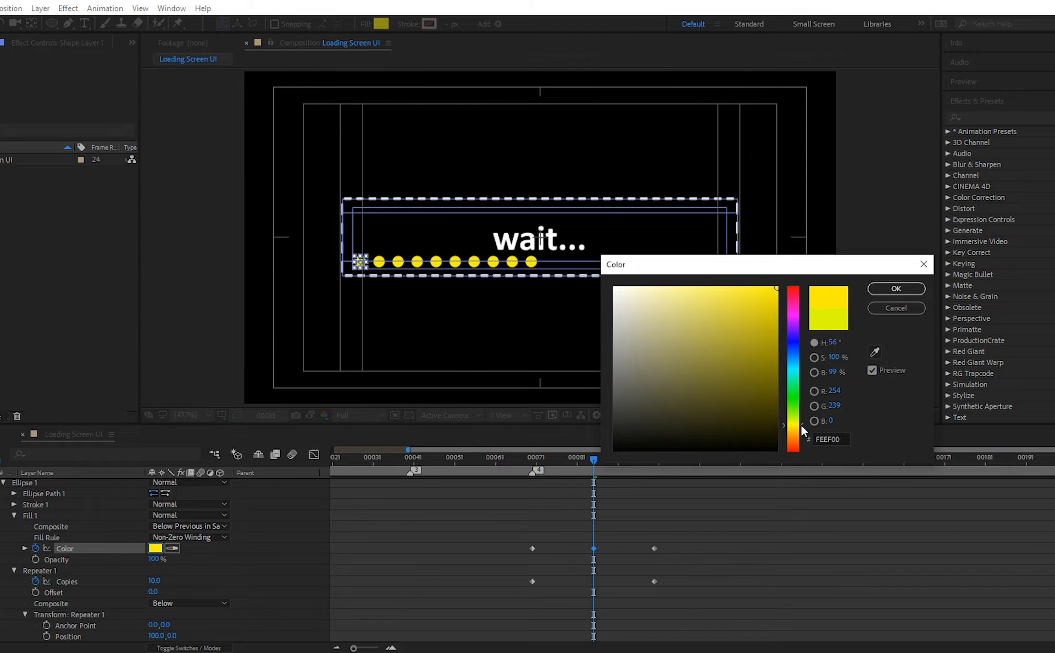
click(892, 290)
Set Fill 1's Color keyframe at frame 70 to red FF0000 and preview the color change
drag(541, 471, 533, 473)
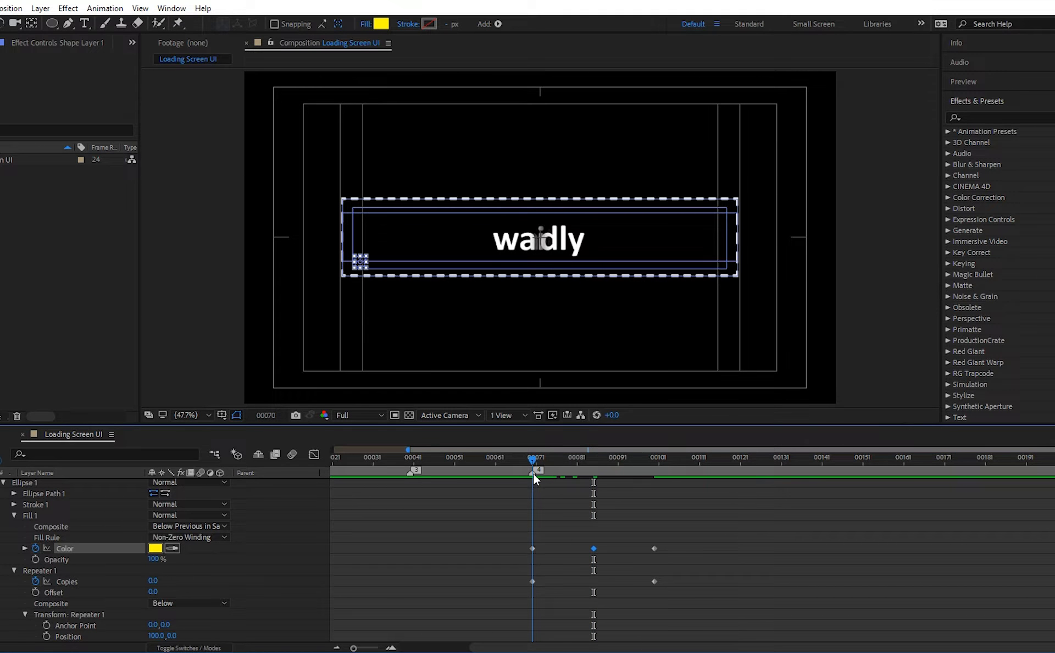
click(155, 548)
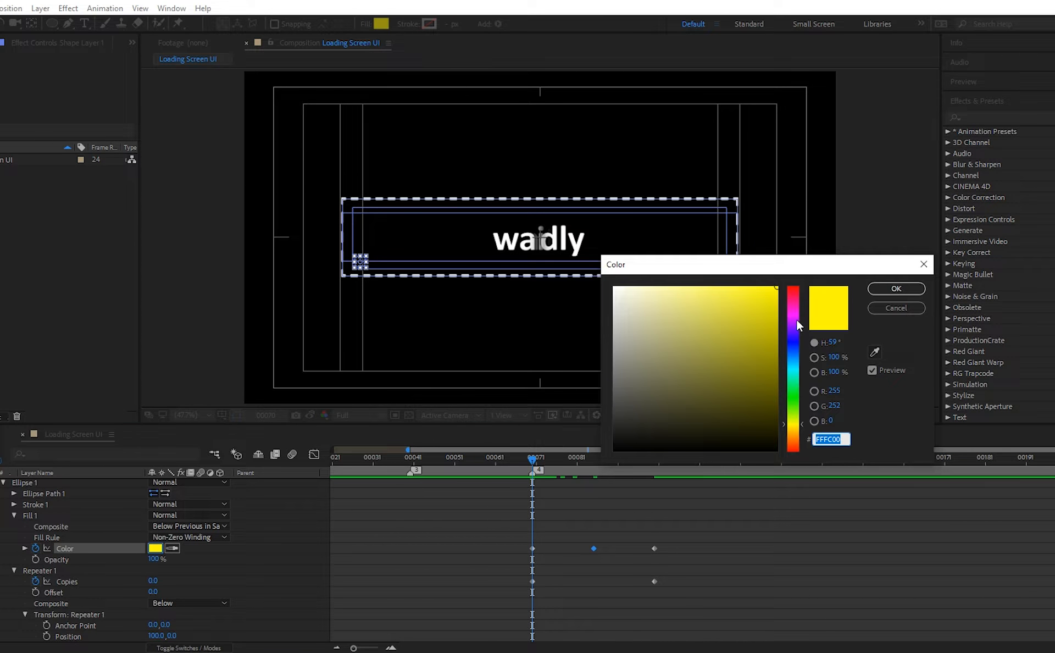
drag(799, 424, 795, 287)
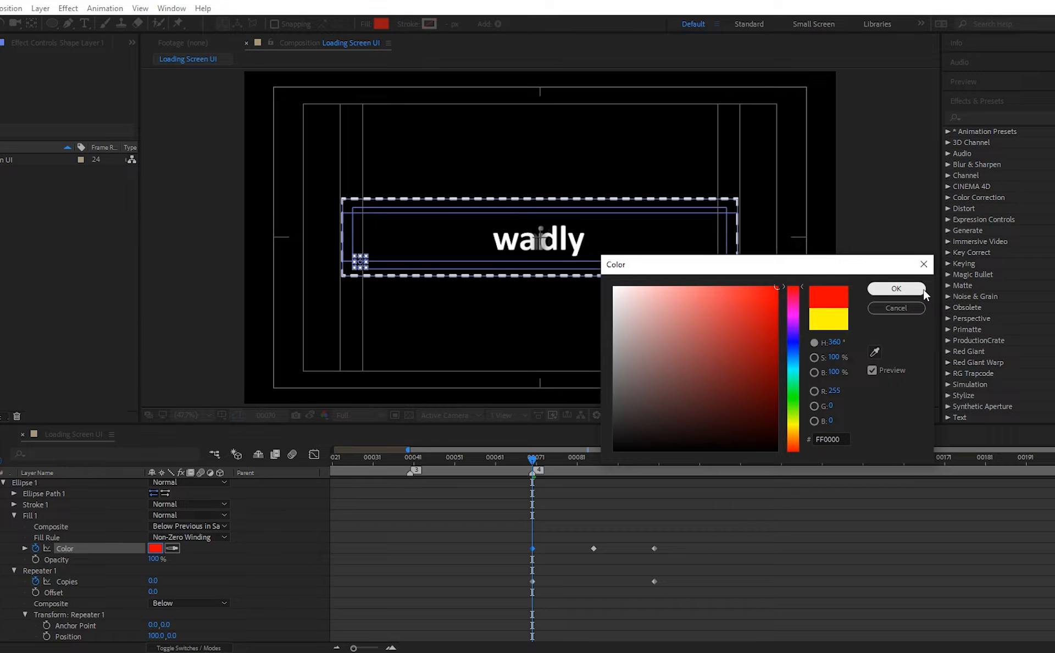
click(907, 289)
click(592, 520)
key(space)
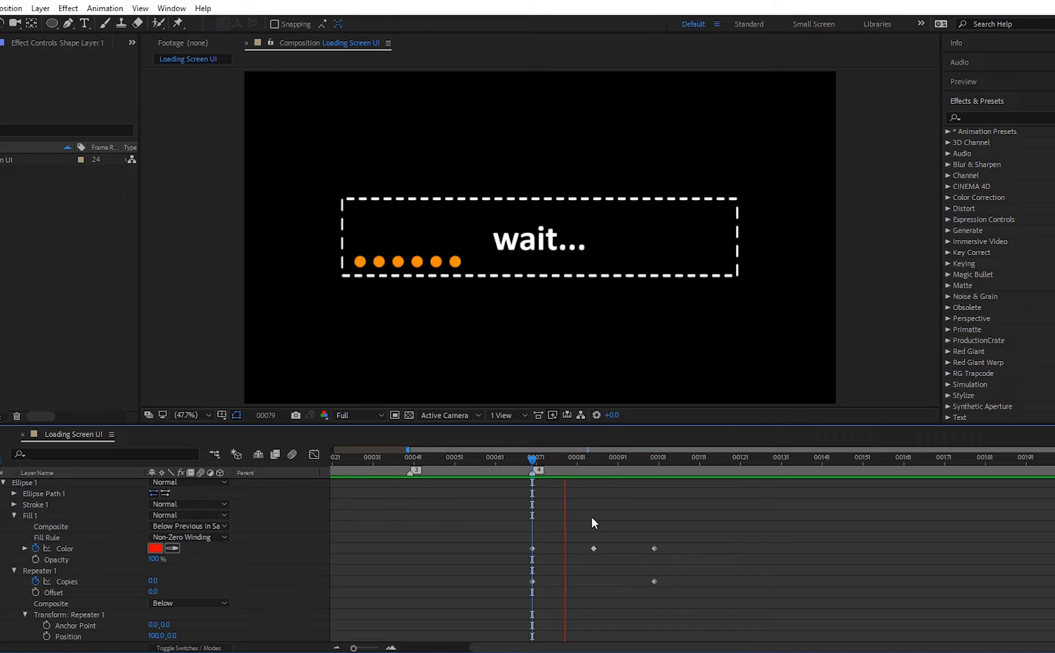
key(space)
Apply Easy Ease to Fill 1's middle Color keyframe at frame 85
click(594, 548)
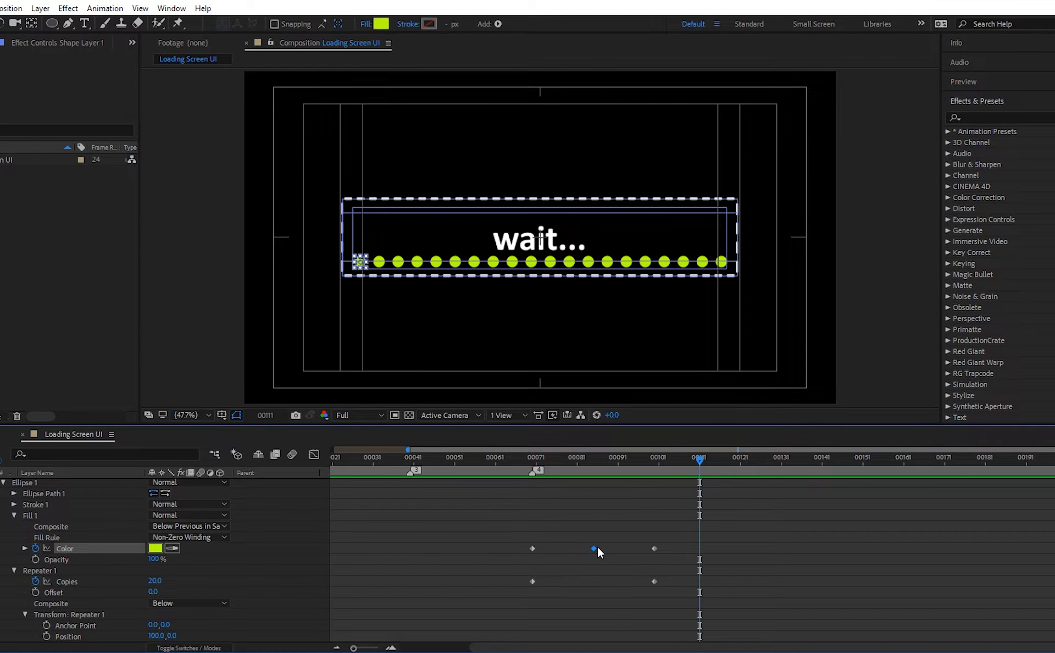
right_click(598, 546)
right_click(595, 548)
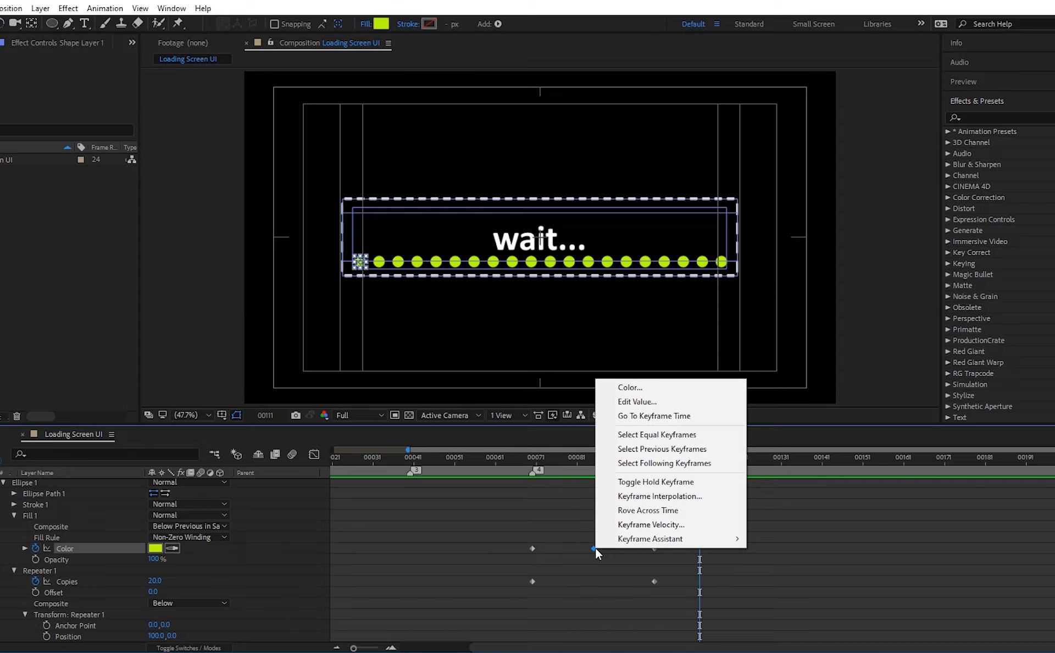
mouse_move(647, 541)
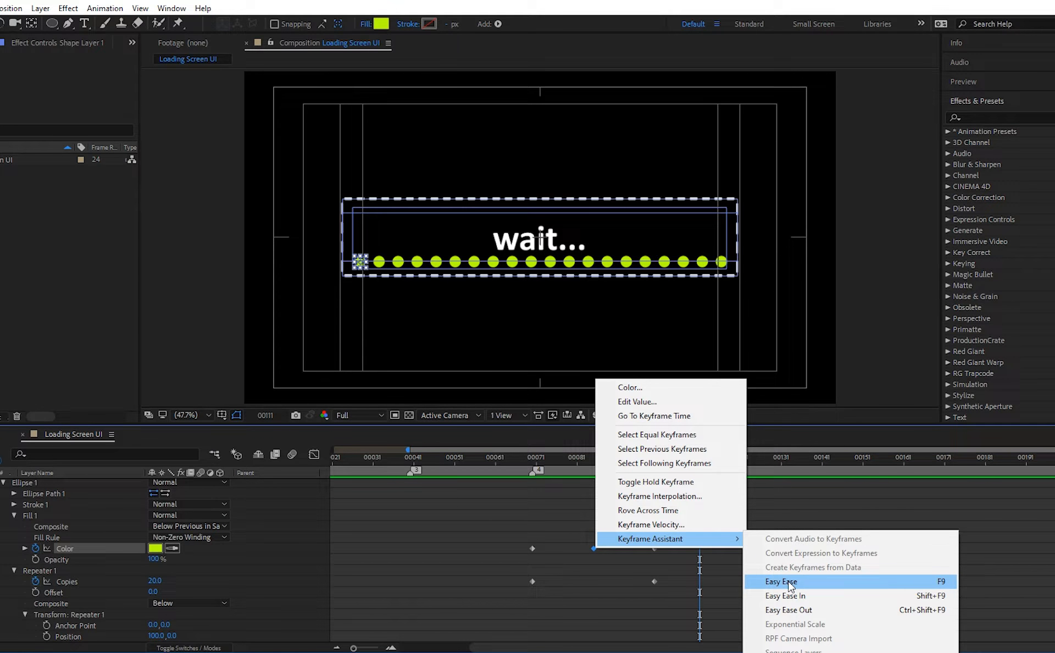
click(789, 583)
Add a Scale keyframe at frame 85 to White Triangle Outside's transform, holding its current scale
click(523, 463)
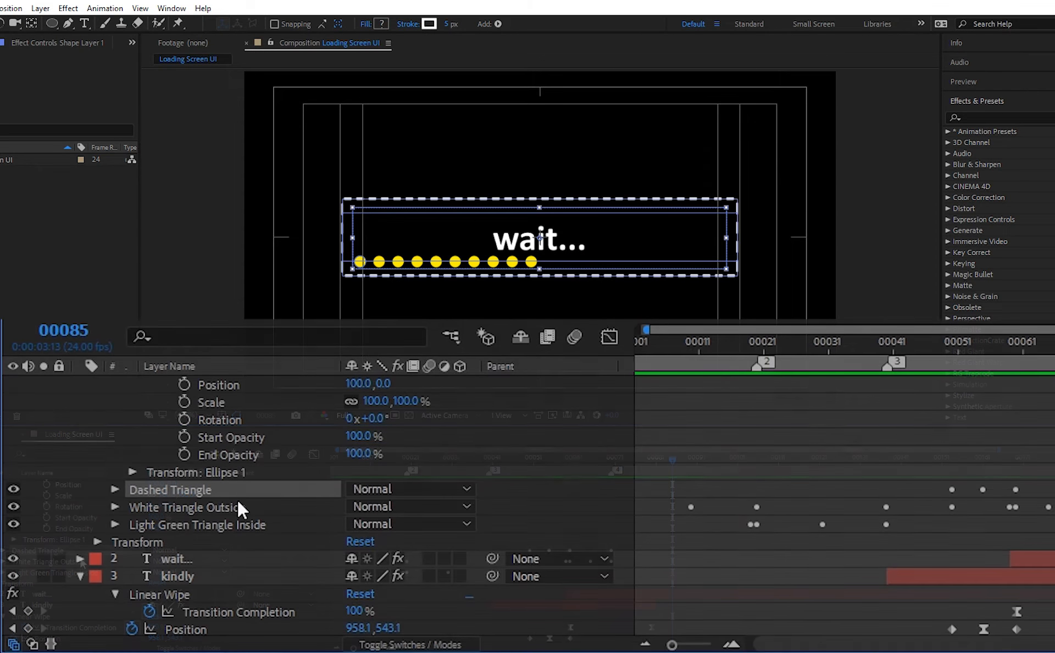
click(224, 509)
click(114, 506)
scroll(175, 514, down, 3)
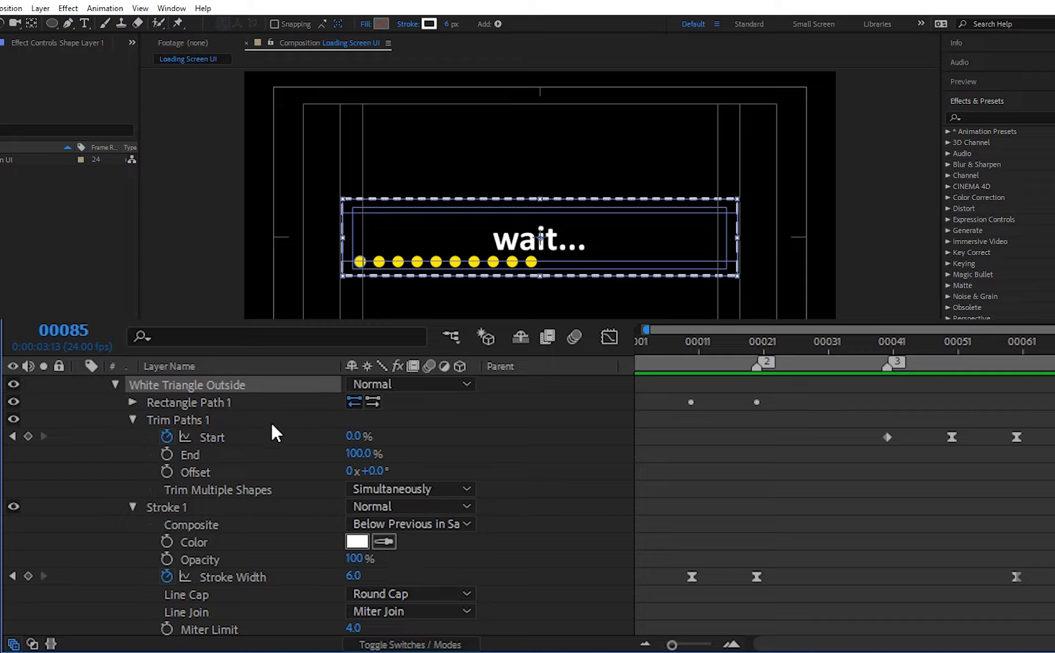
scroll(248, 510, down, 3)
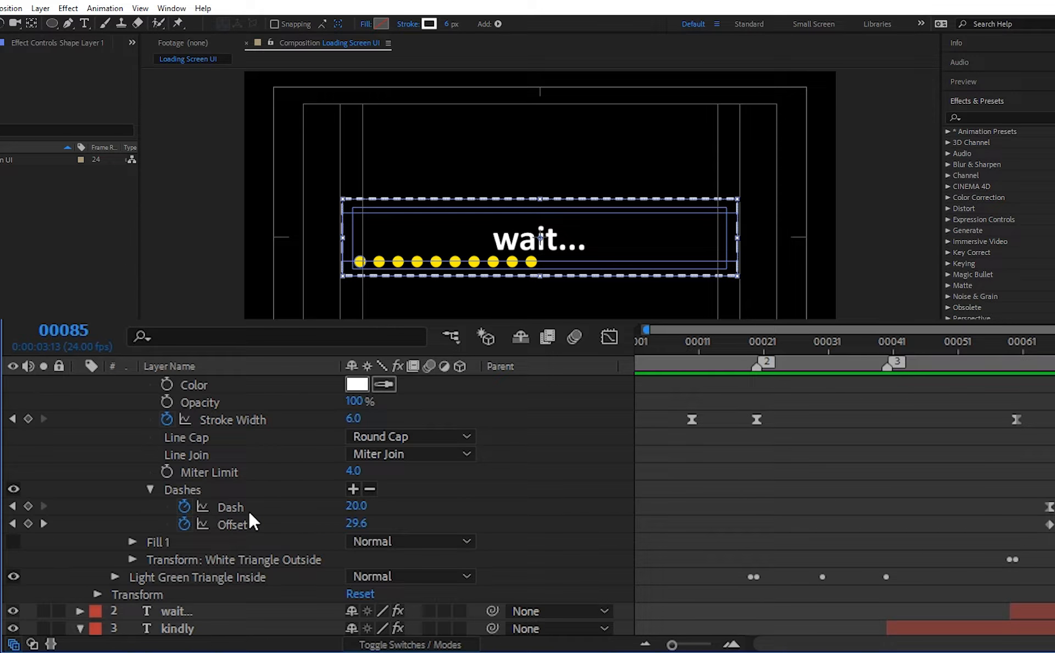
click(133, 559)
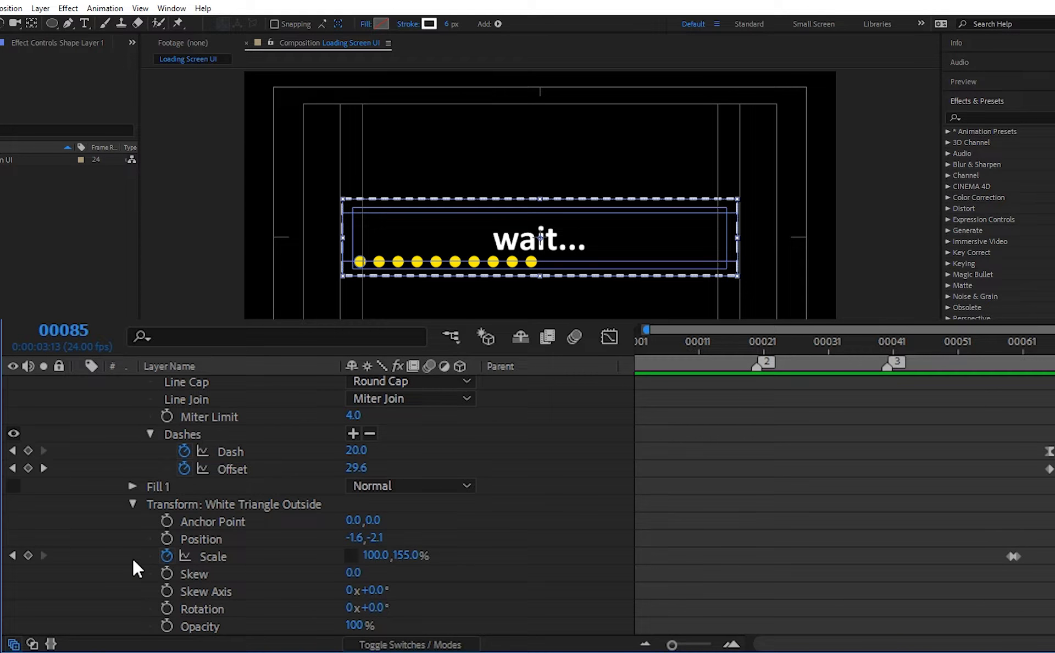
click(28, 554)
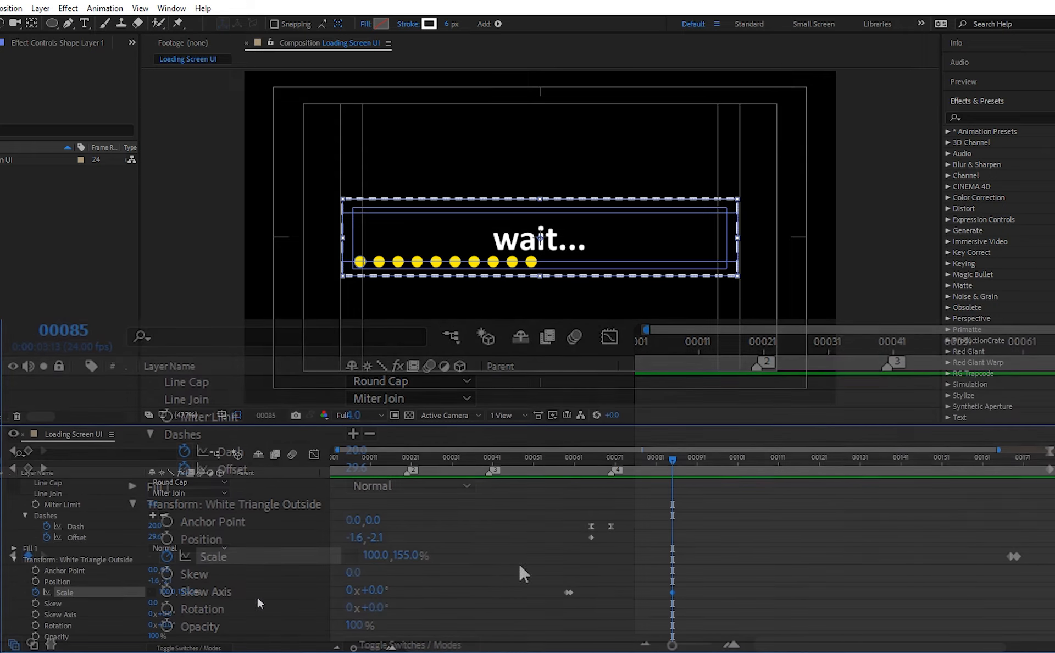
scroll(744, 549, up, 3)
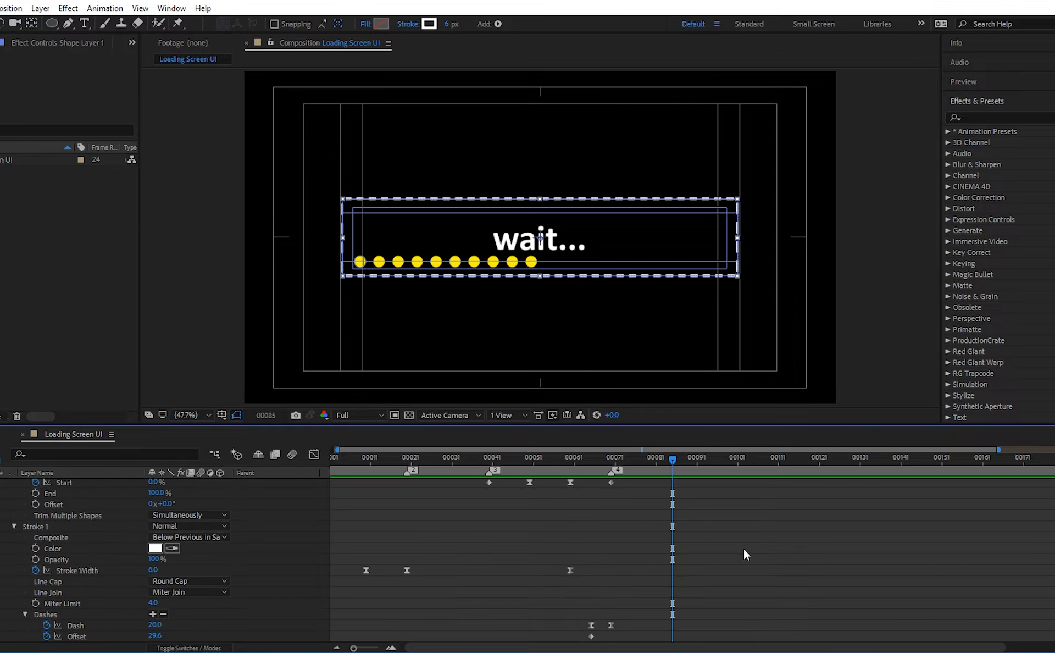
scroll(734, 548, up, 8)
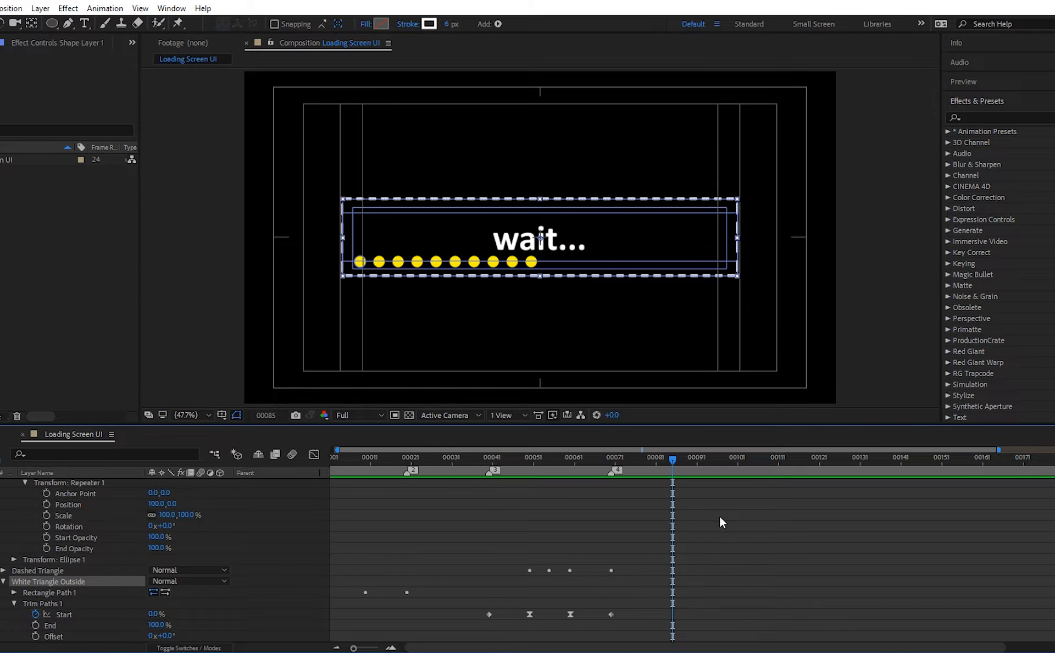
Add a Scale keyframe of 100, 171% at frame 100 to White Triangle Outside's transform
click(733, 459)
scroll(766, 538, down, 10)
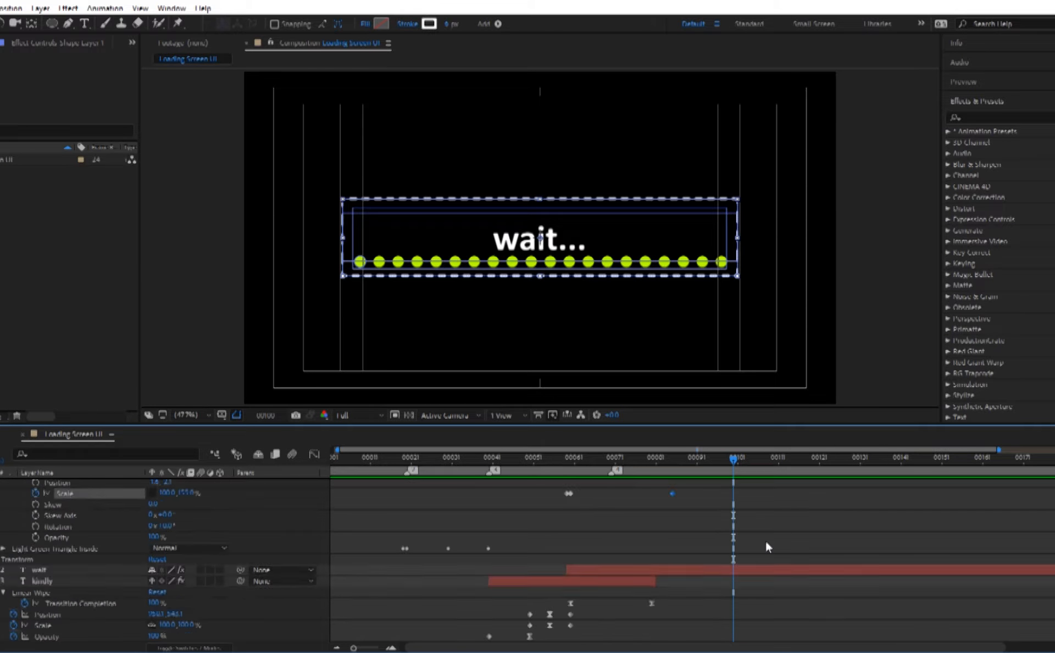
drag(187, 559, 197, 566)
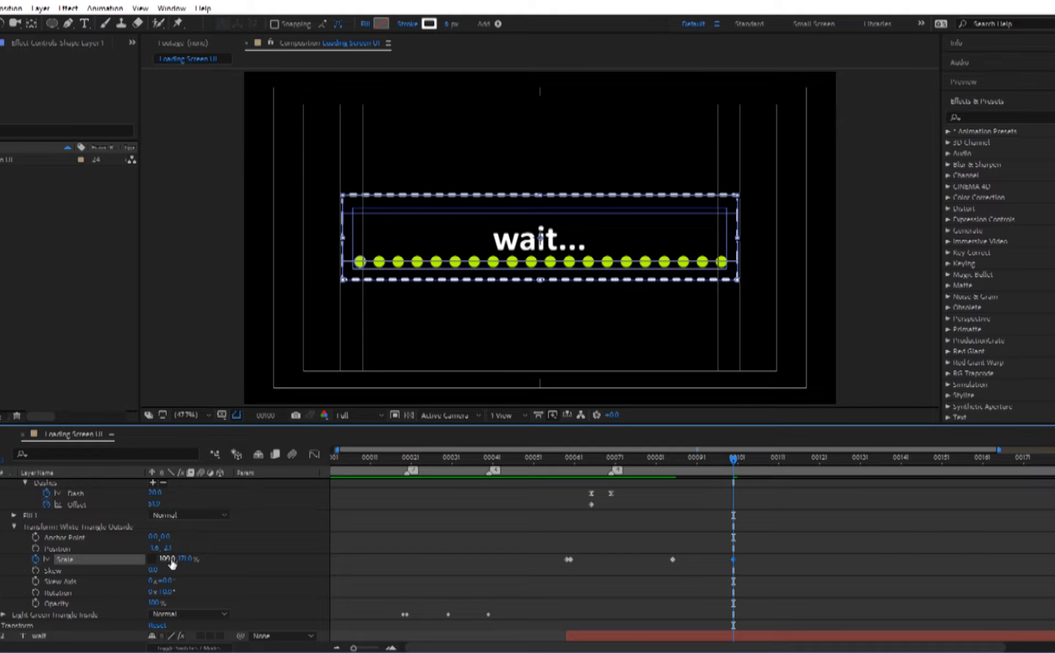
Apply Easy Ease to White Triangle Outside's Scale keyframe at frame 100 and preview the animation
drag(722, 470, 664, 475)
right_click(733, 558)
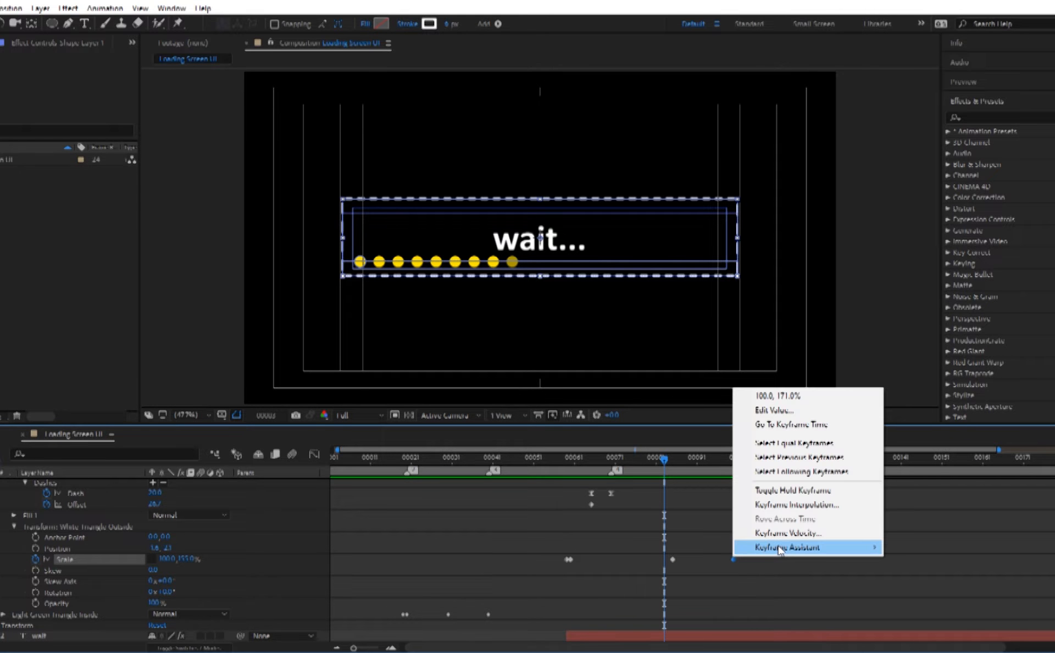
mouse_move(789, 546)
click(549, 512)
key(space)
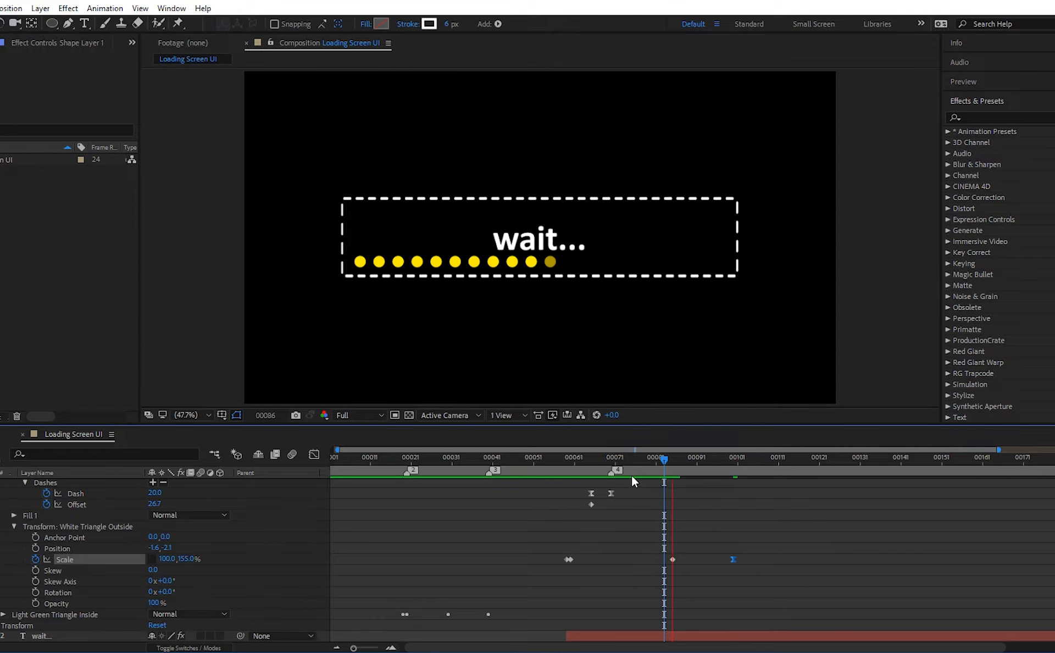
click(556, 471)
click(551, 470)
key(space)
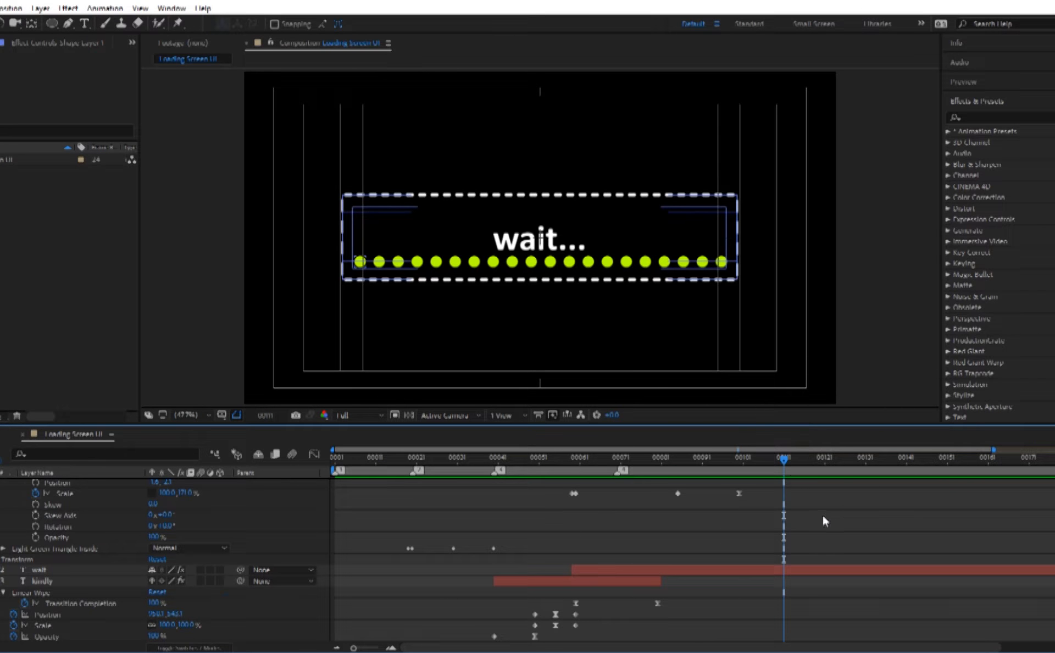
At frame 110, keyframe White Triangle Outside's Scale at 100, 93% and its stroke Dash at 0
click(780, 457)
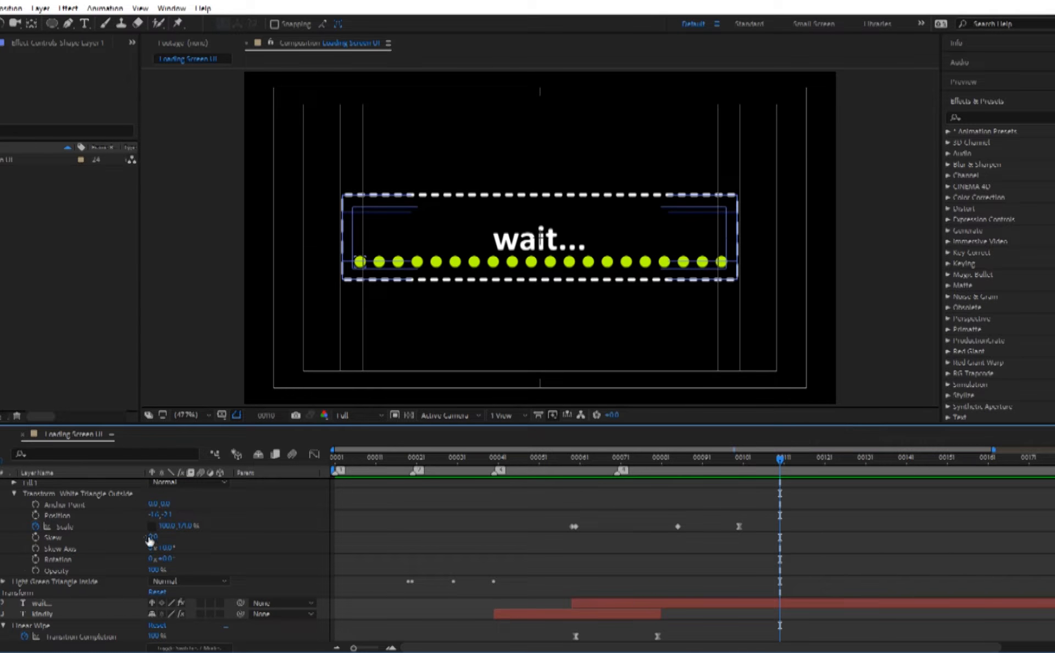
drag(188, 526, 150, 536)
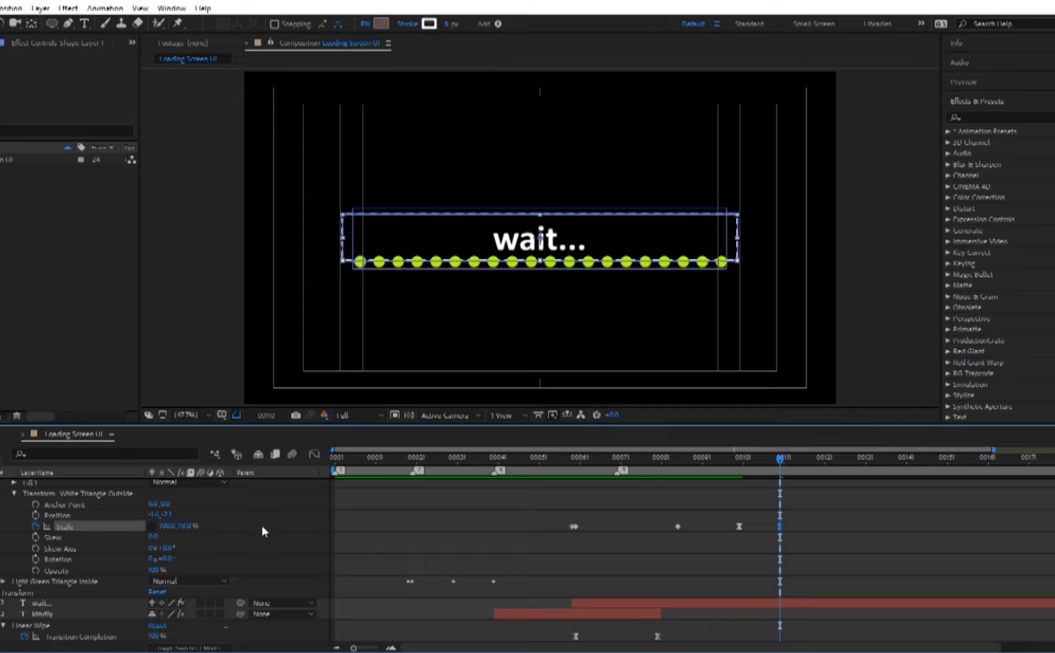
scroll(231, 533, up, 3)
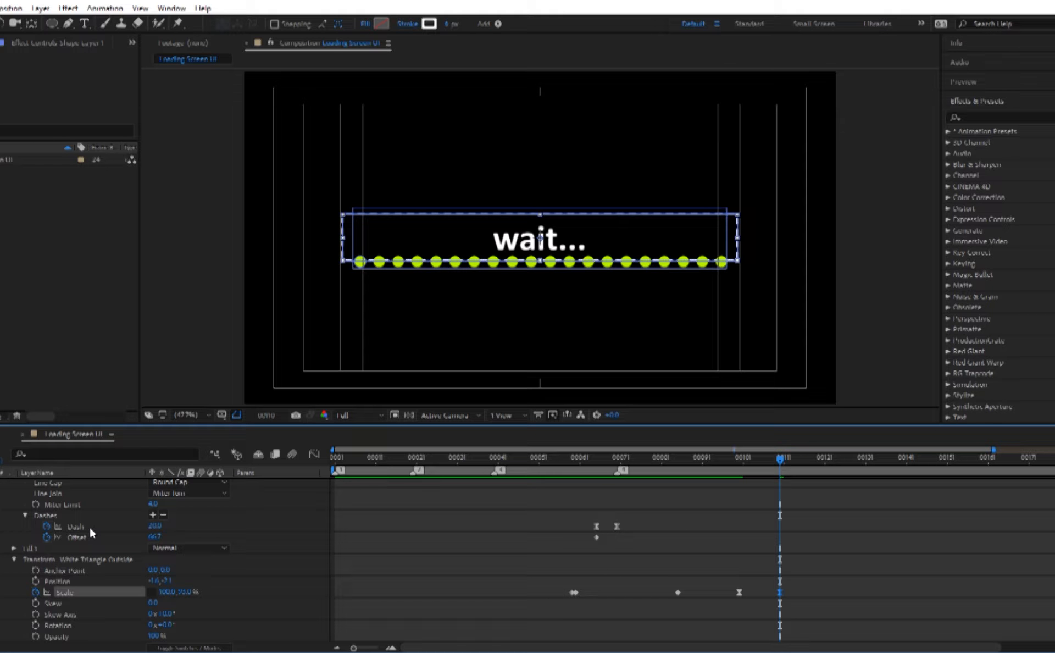
drag(159, 526, 139, 527)
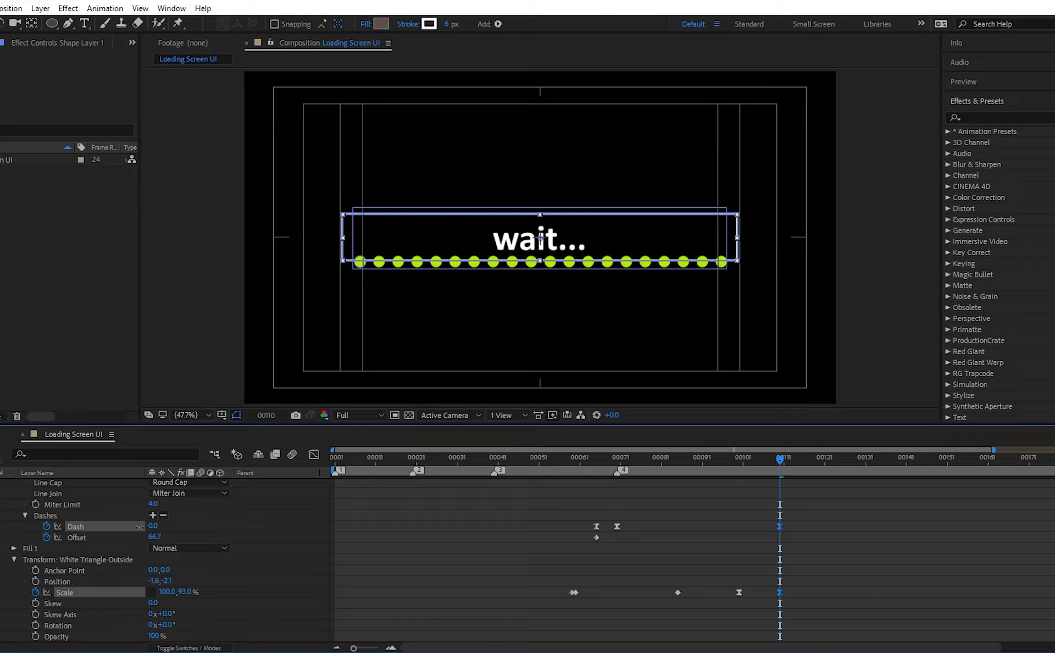
Copy White Triangle Outside's Dash keyframe from frame 70 to frame 100 and preview the transition
drag(768, 458, 741, 467)
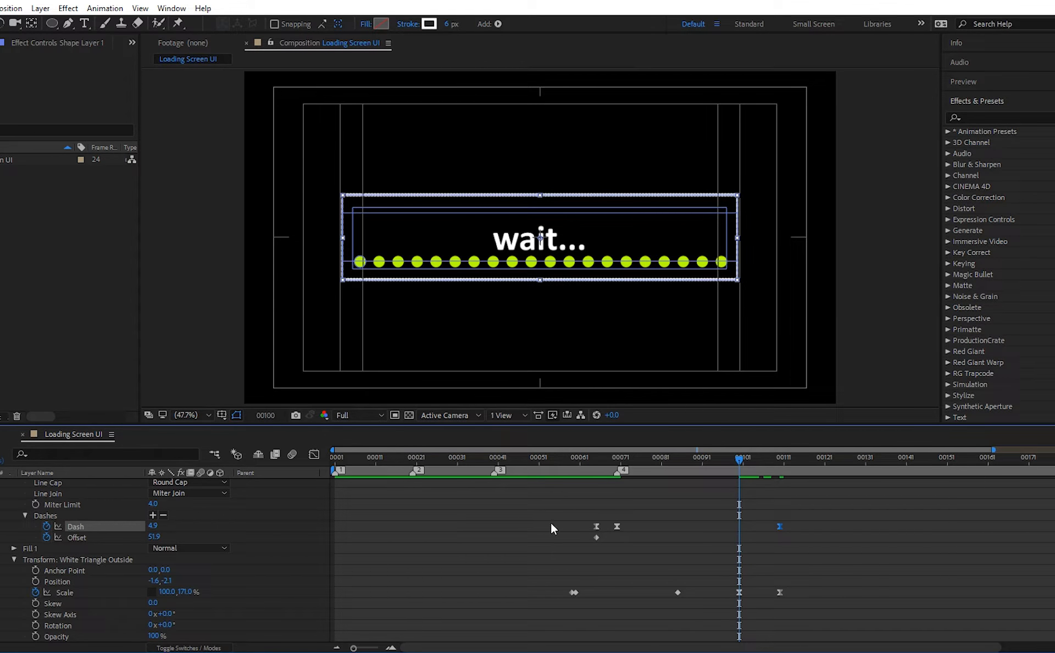
click(616, 526)
key(ctrl+c)
key(ctrl+v)
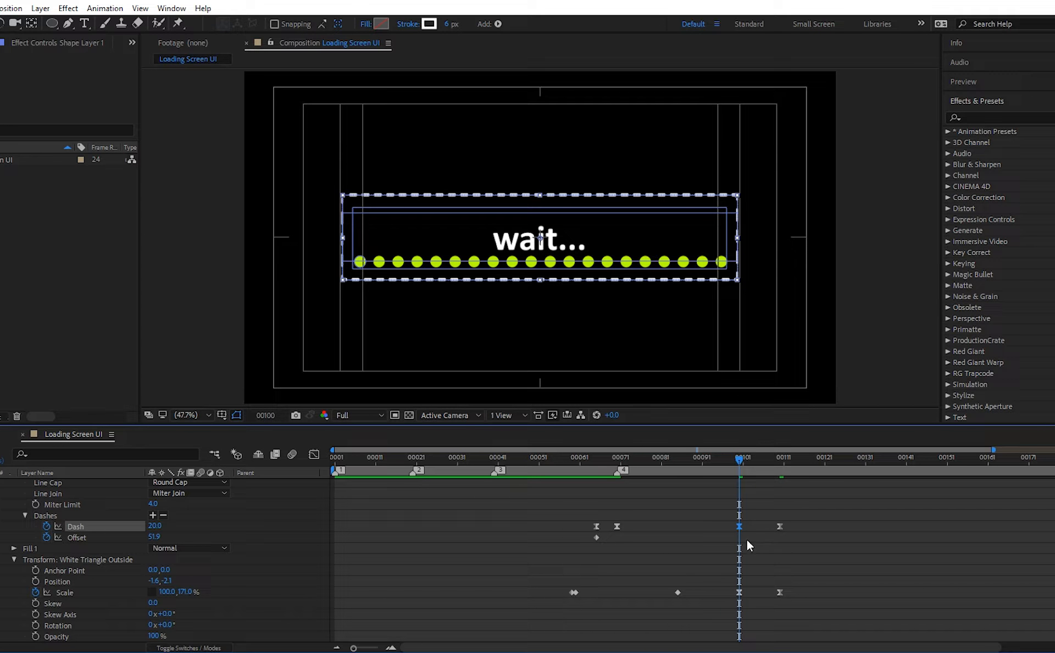
mouse_move(744, 460)
mouse_down()
mouse_move(777, 468)
mouse_move(716, 478)
mouse_move(774, 478)
mouse_move(740, 483)
mouse_up()
click(679, 462)
key(space)
Keyframe Ellipse 1's transform from frame 100 to 110, setting Position to -584, 132 and Scale to 75.7% at frame 110
scroll(748, 530, up, 3)
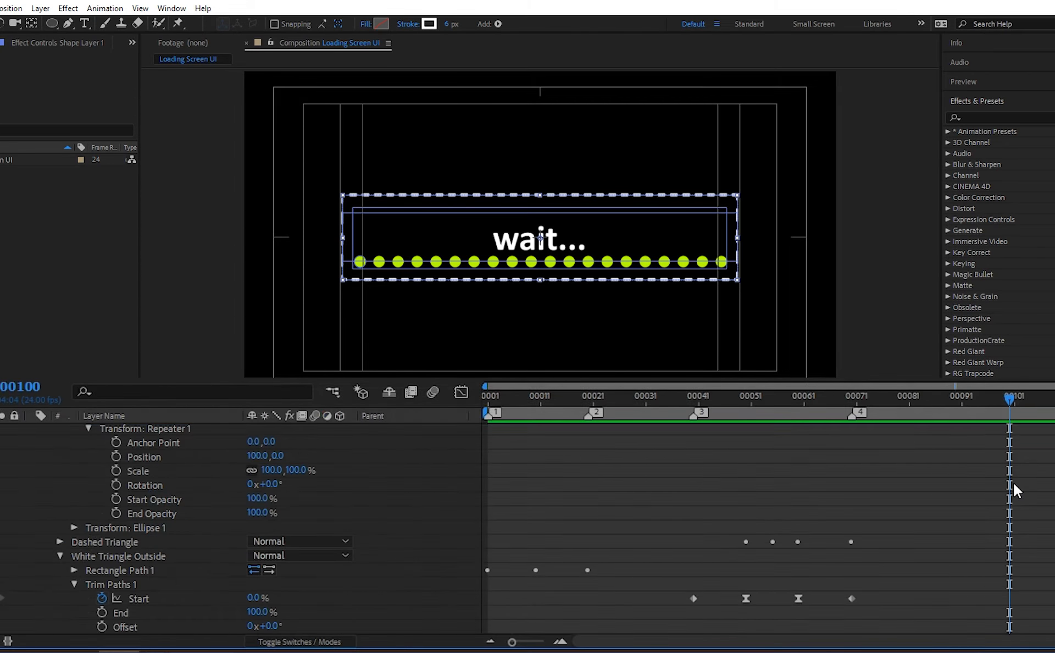
scroll(1014, 484, up, 4)
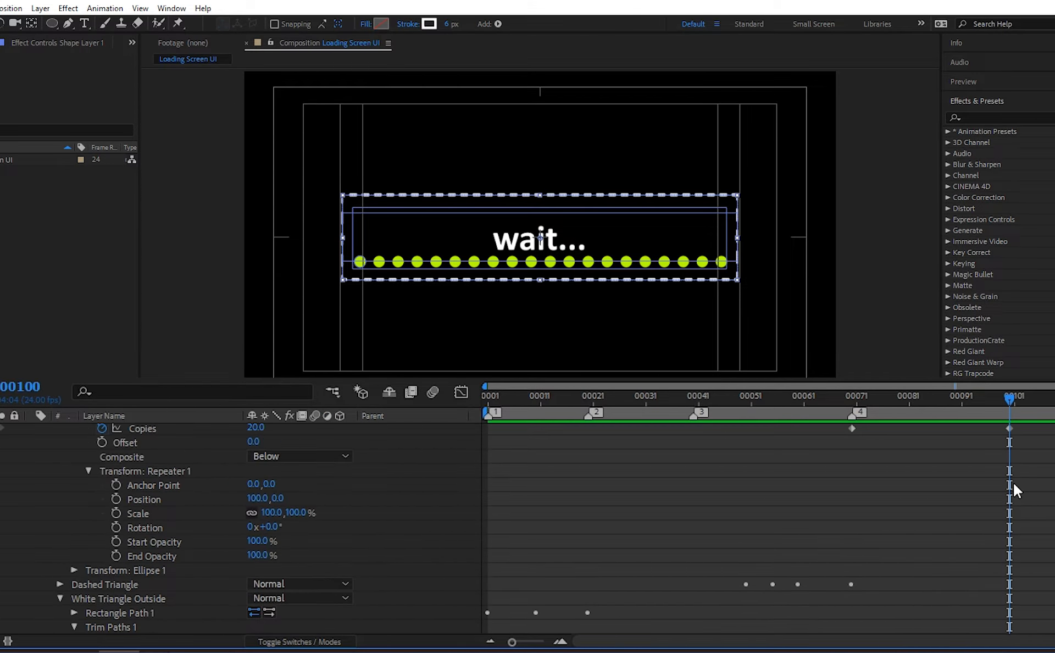
scroll(1013, 483, up, 3)
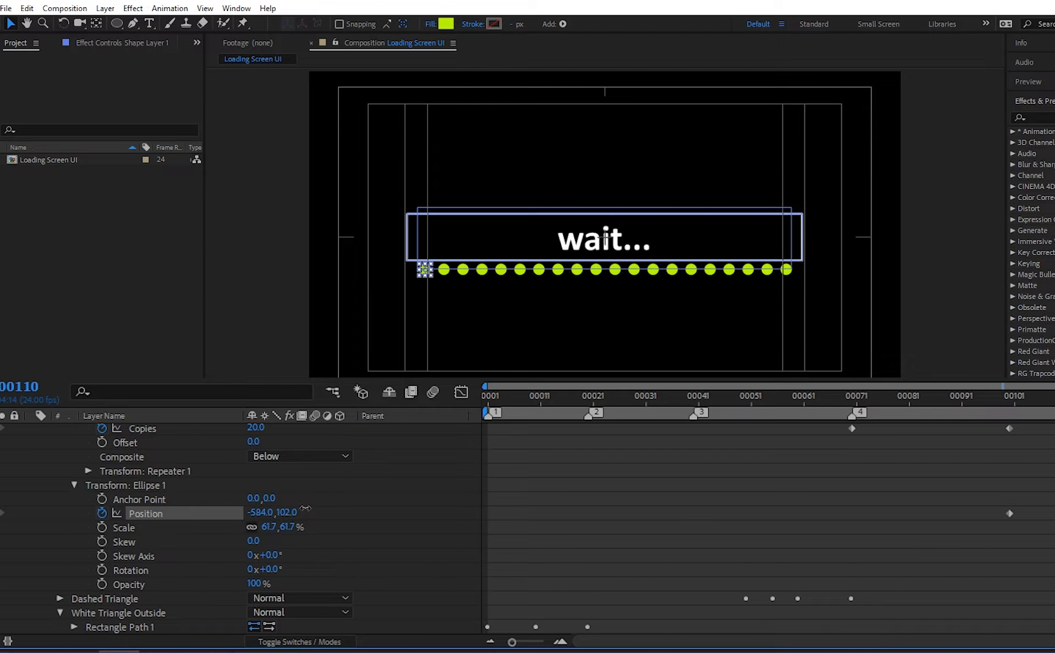
drag(305, 508, 334, 504)
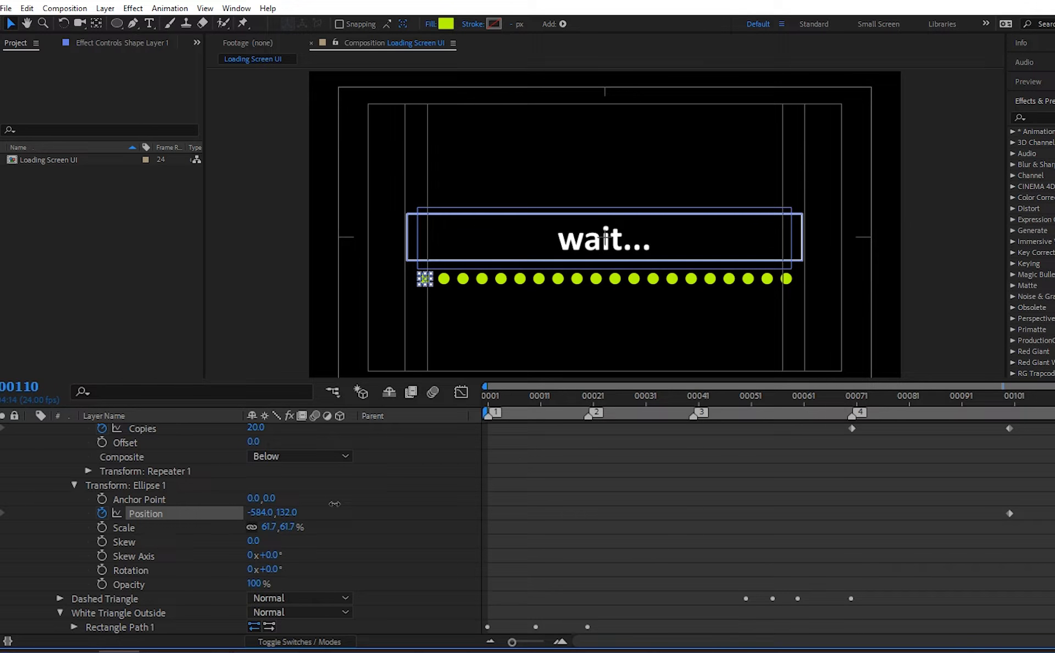
click(269, 512)
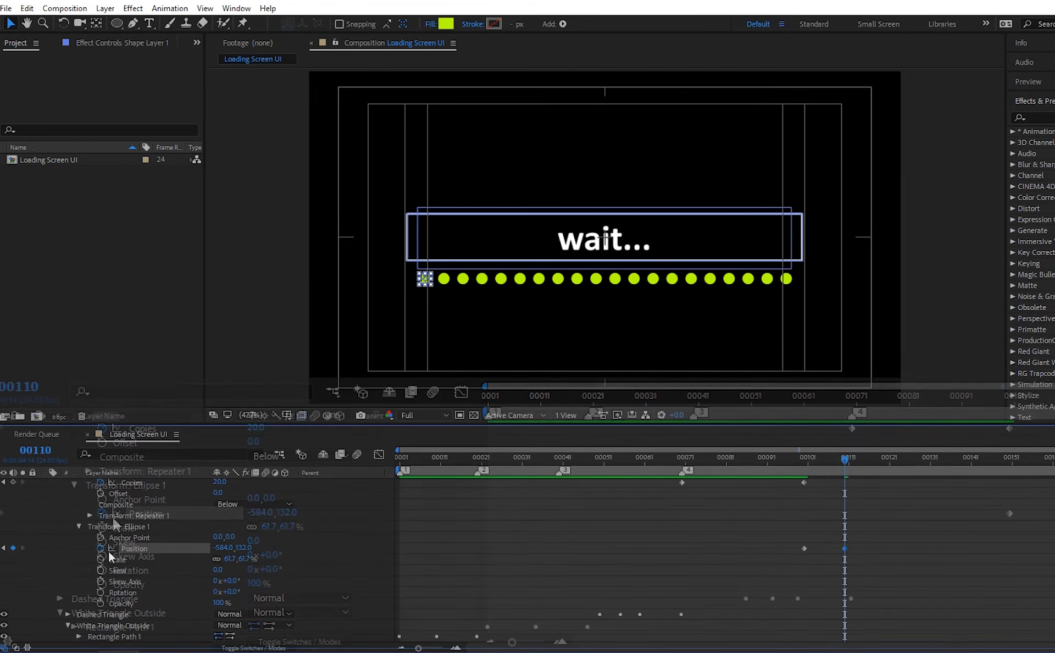
click(101, 559)
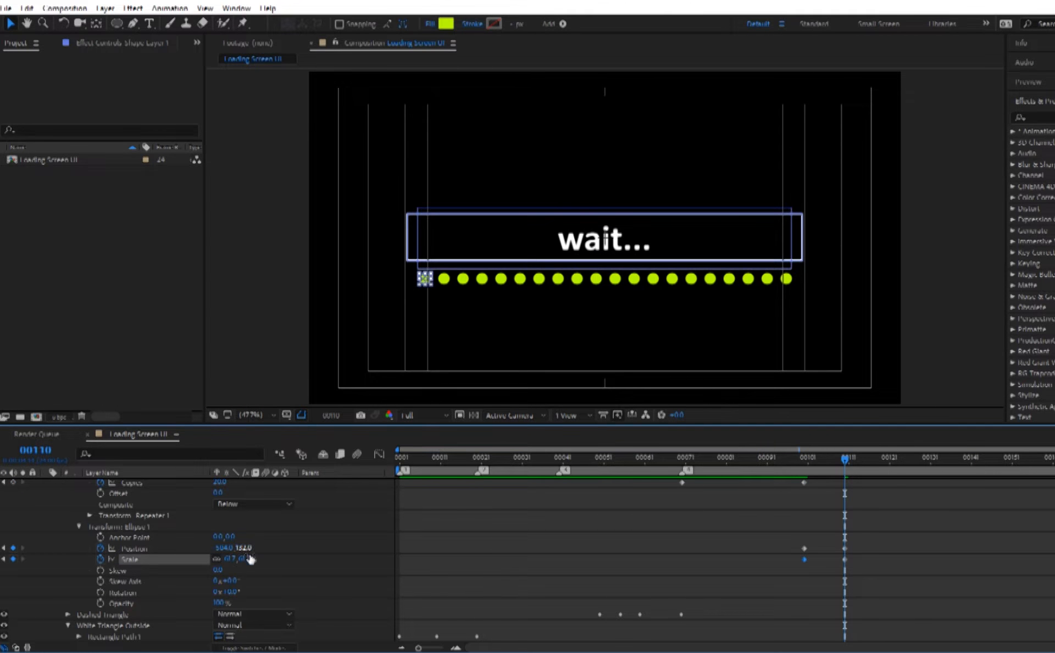
drag(250, 559, 257, 559)
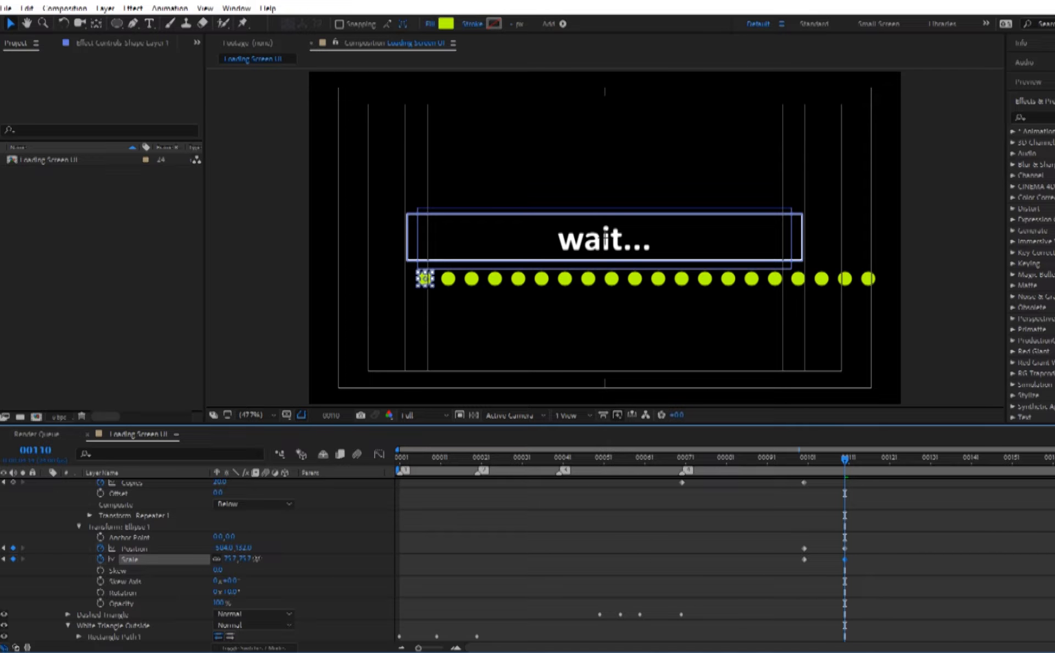
At frame 110, keyframe Repeater 1's Copies at 16 and set Ellipse 1's Position to -568, 132
scroll(173, 521, up, 3)
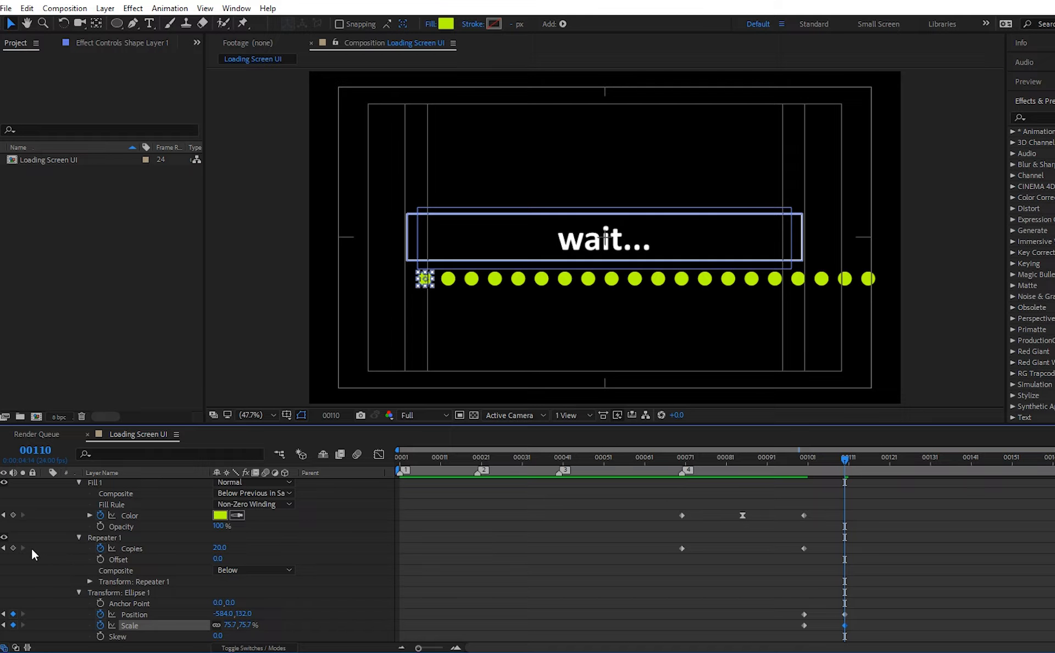
click(13, 548)
scroll(194, 564, down, 1)
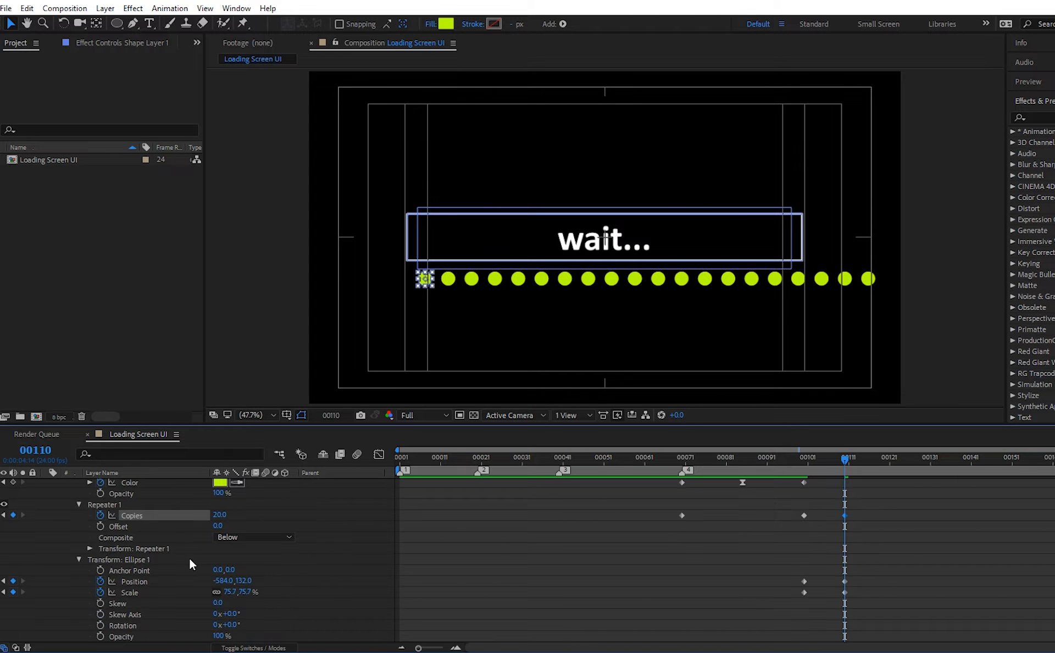
drag(220, 515, 217, 515)
click(220, 514)
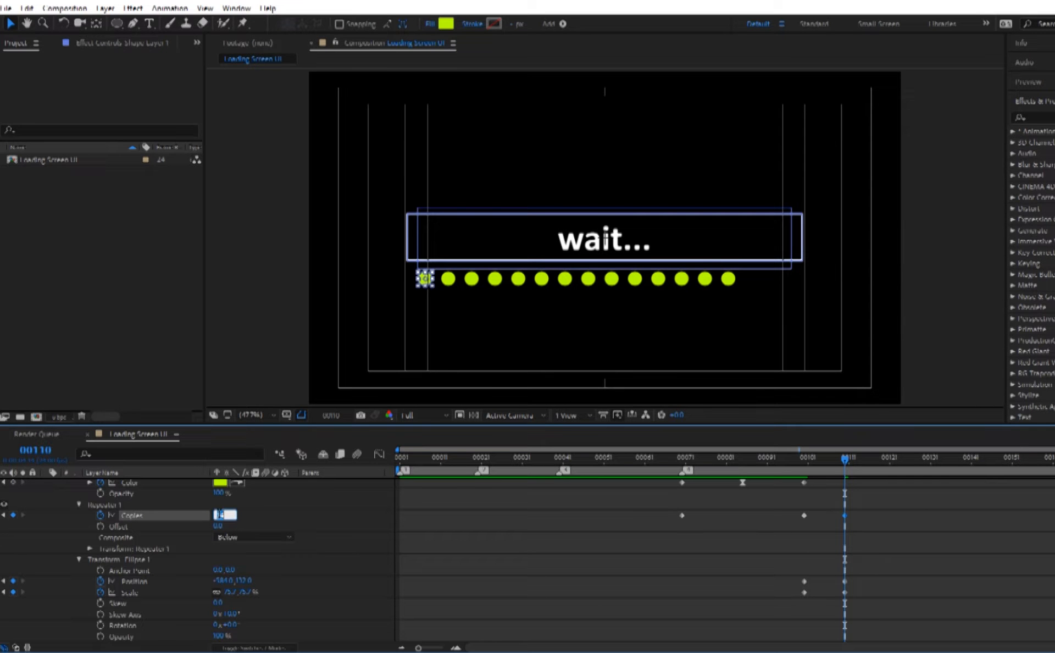
key(Up)
key(Up)
key(Up)
key(Down)
key(Return)
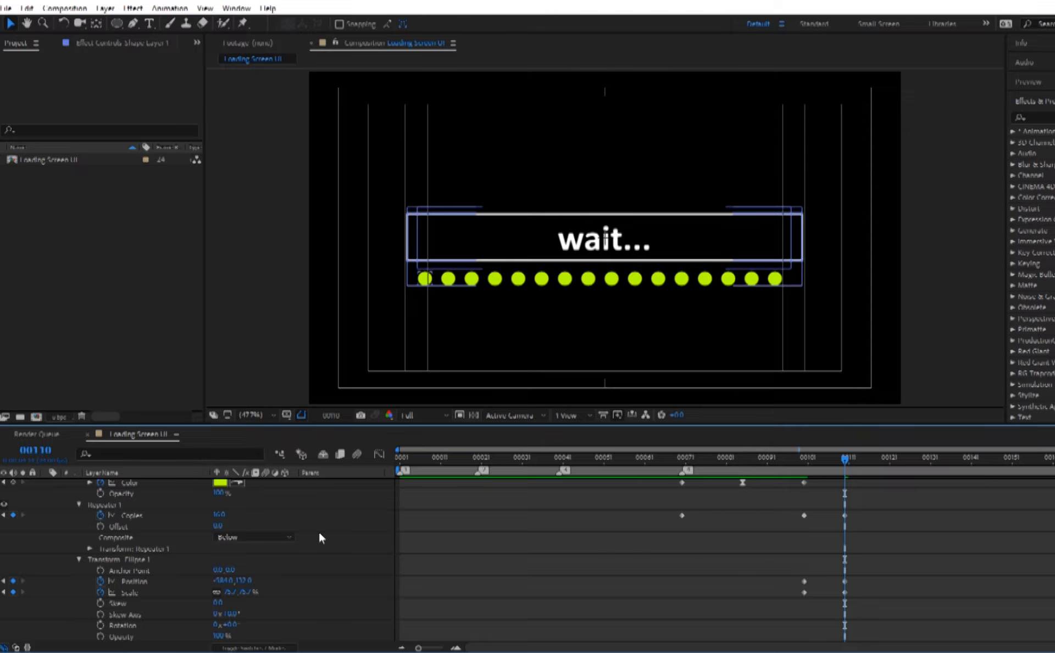
drag(221, 580, 233, 581)
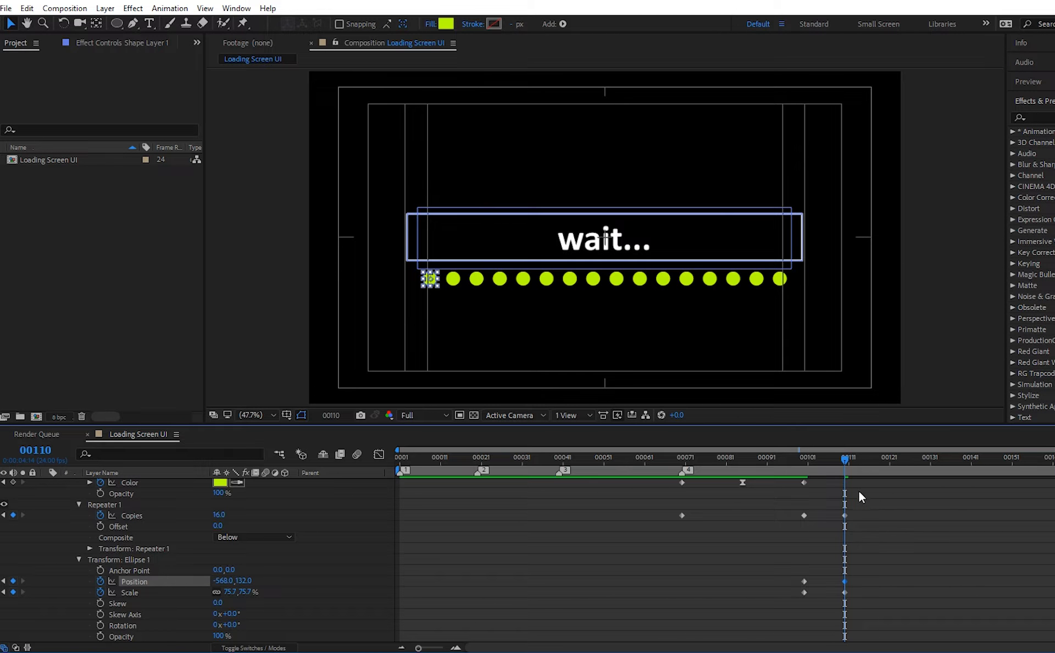
Apply Easy Ease to the frame 110 keyframes of Repeater 1's Copies and Ellipse 1's Position and Scale
drag(868, 518, 842, 615)
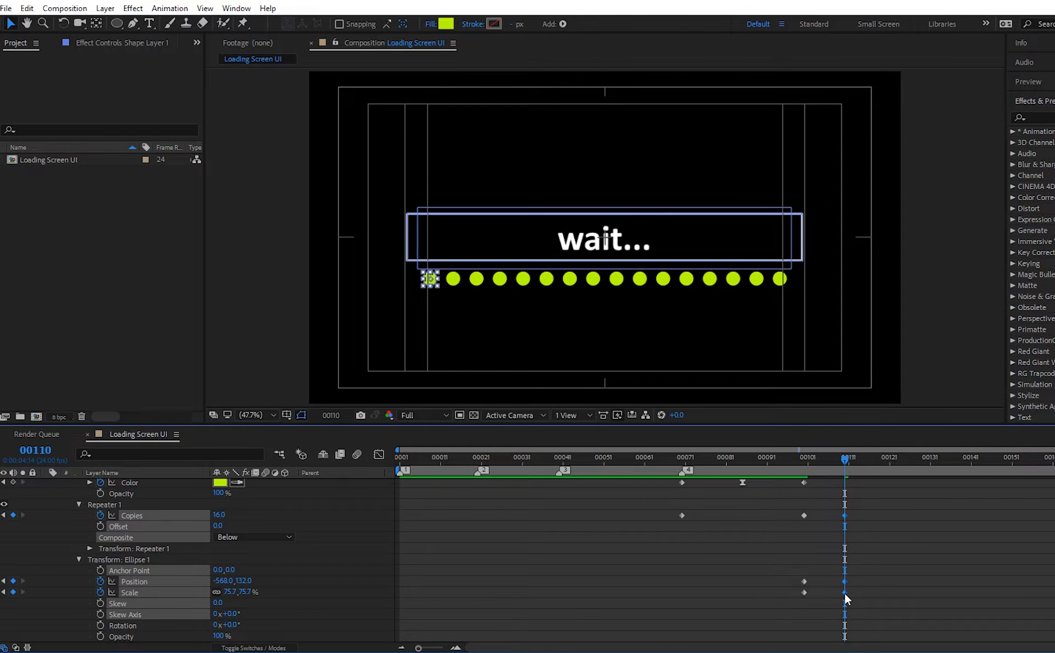
right_click(845, 592)
mouse_move(906, 587)
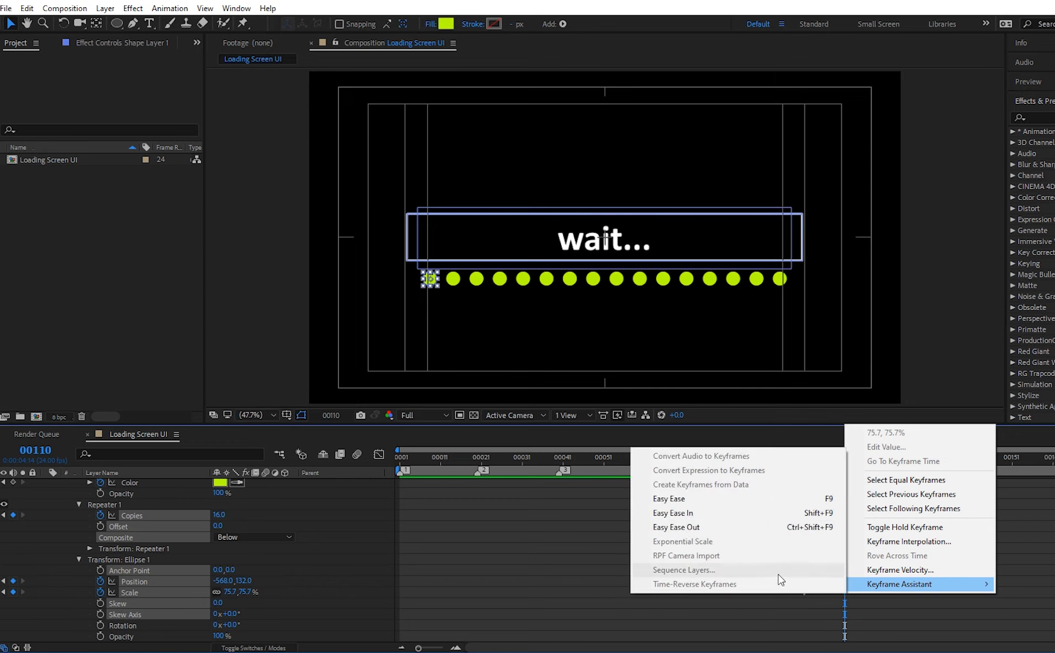
click(755, 498)
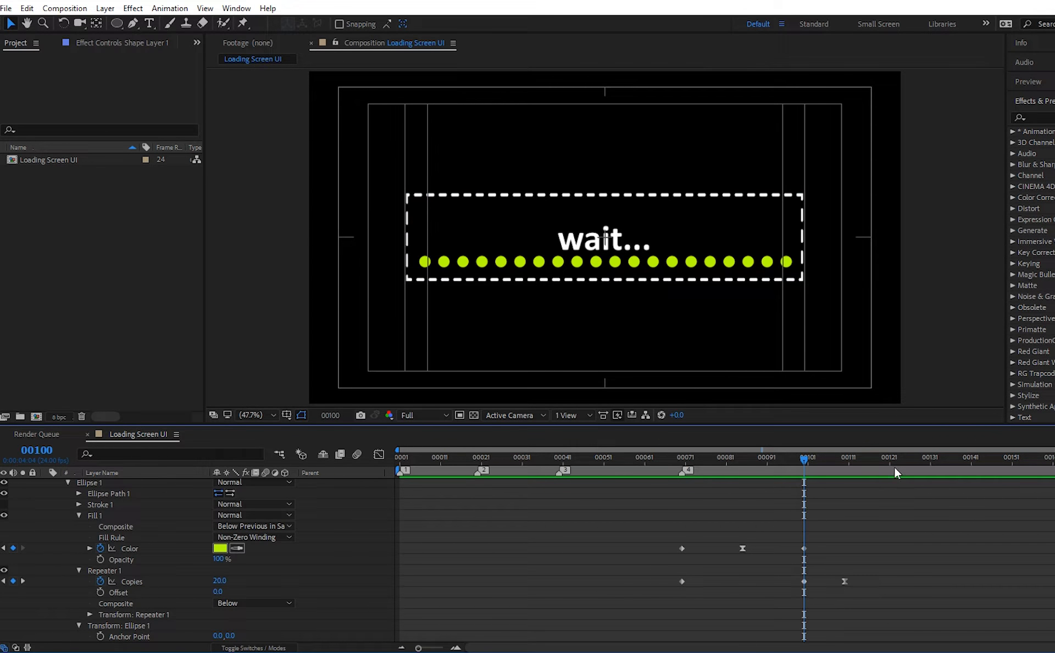
Draw a small white circle in Shape Layer 1 over the first green circle at frame 110
click(845, 457)
click(117, 23)
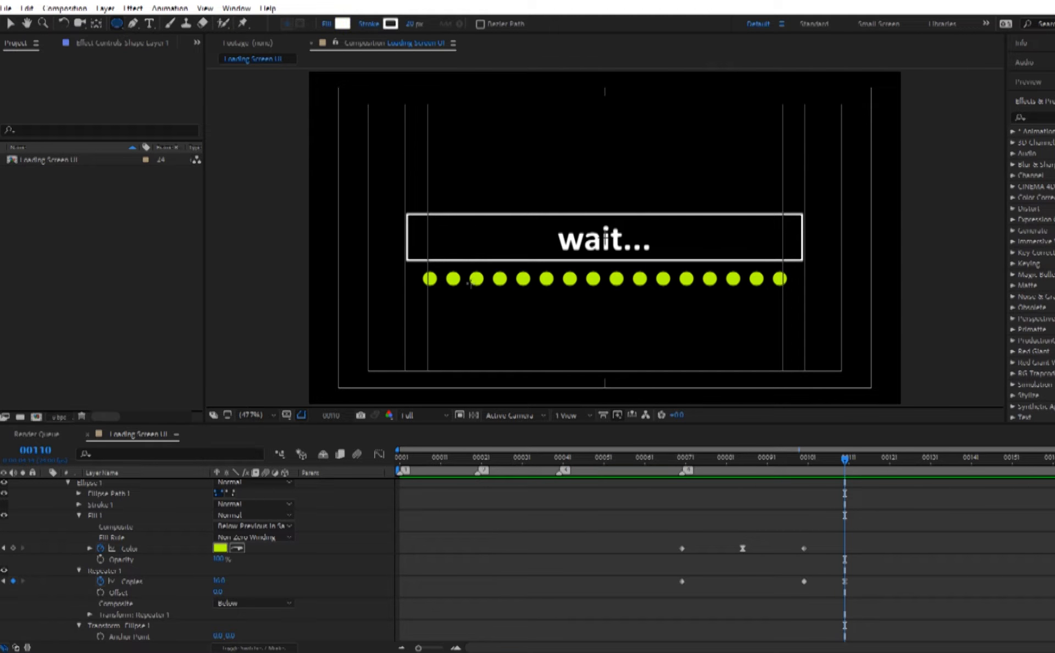
scroll(149, 511, up, 1)
click(118, 483)
drag(423, 271, 436, 285)
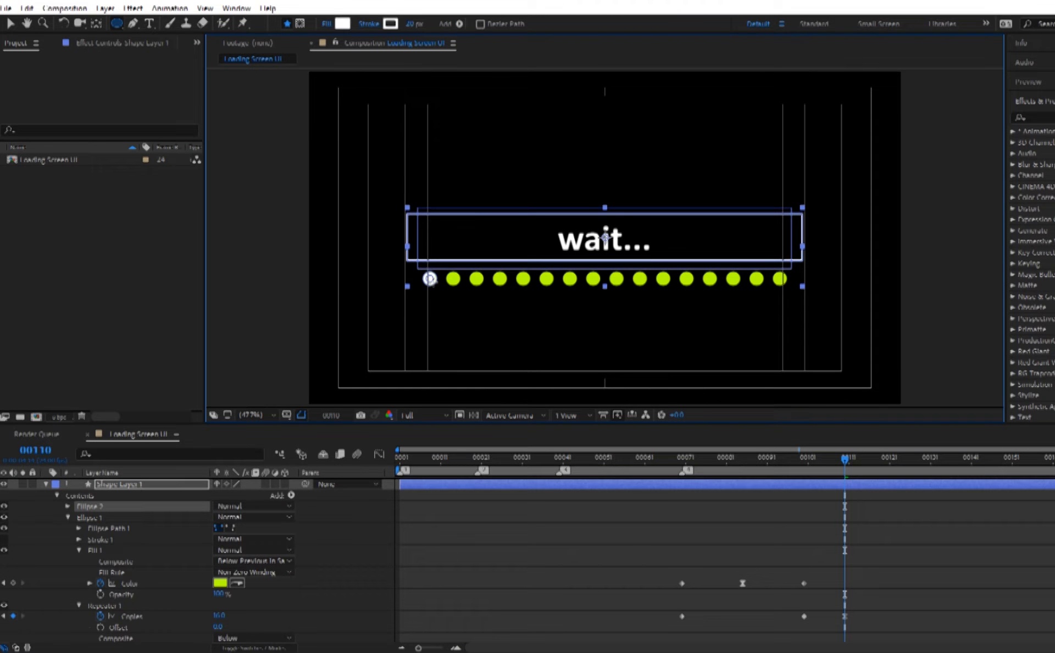
Set the new white circle's stroke to None
click(368, 24)
click(258, 288)
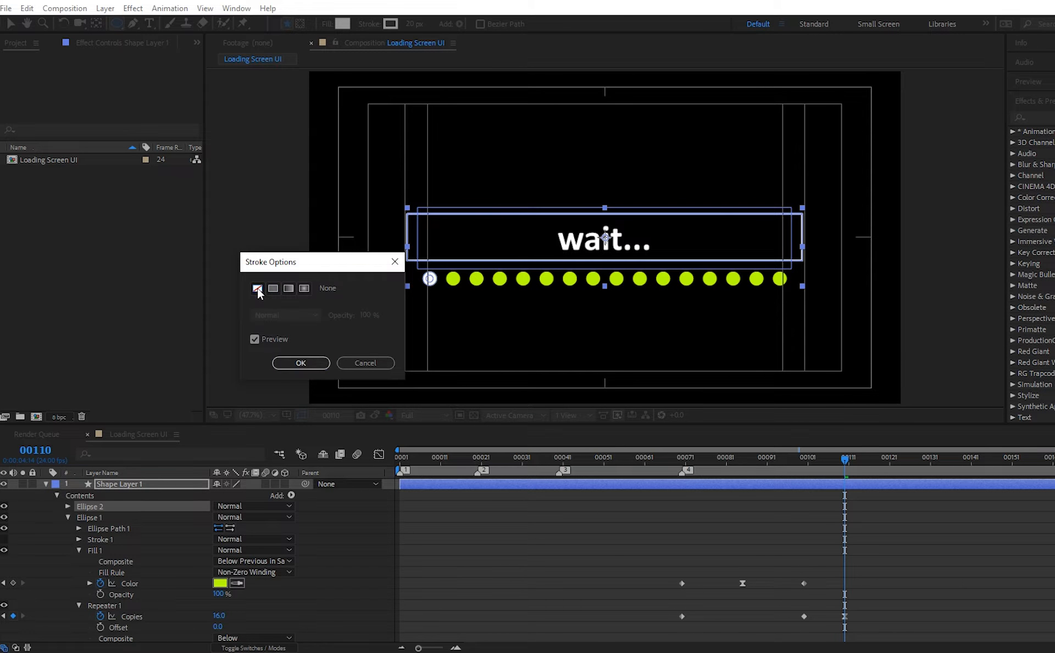
click(297, 363)
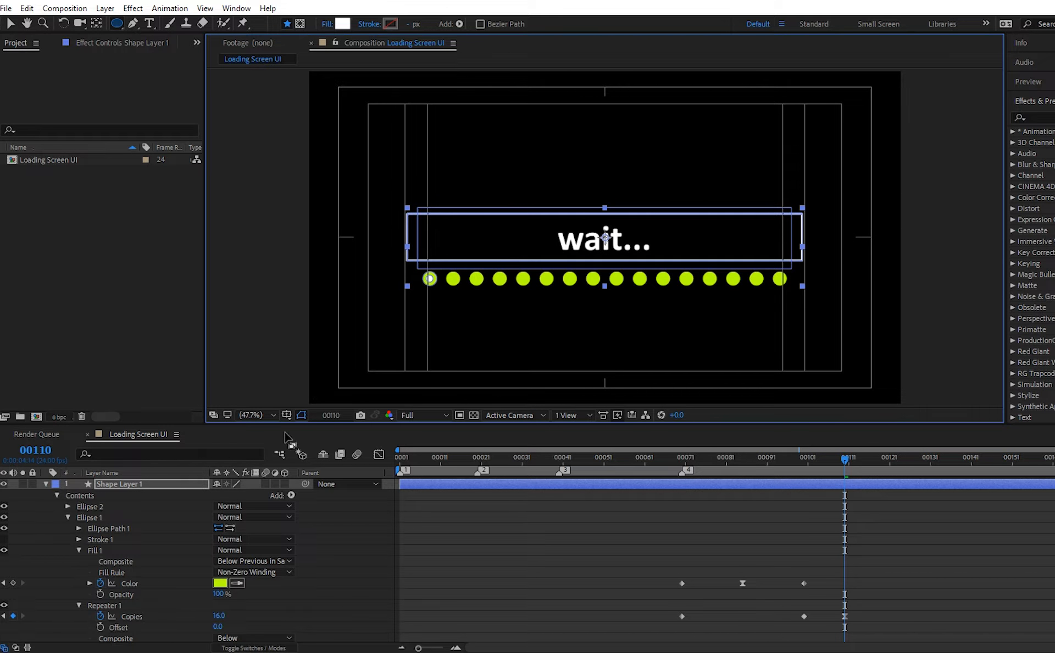
Rename the green circles' Ellipse 1 group as 1st Circle Batch
key(slash)
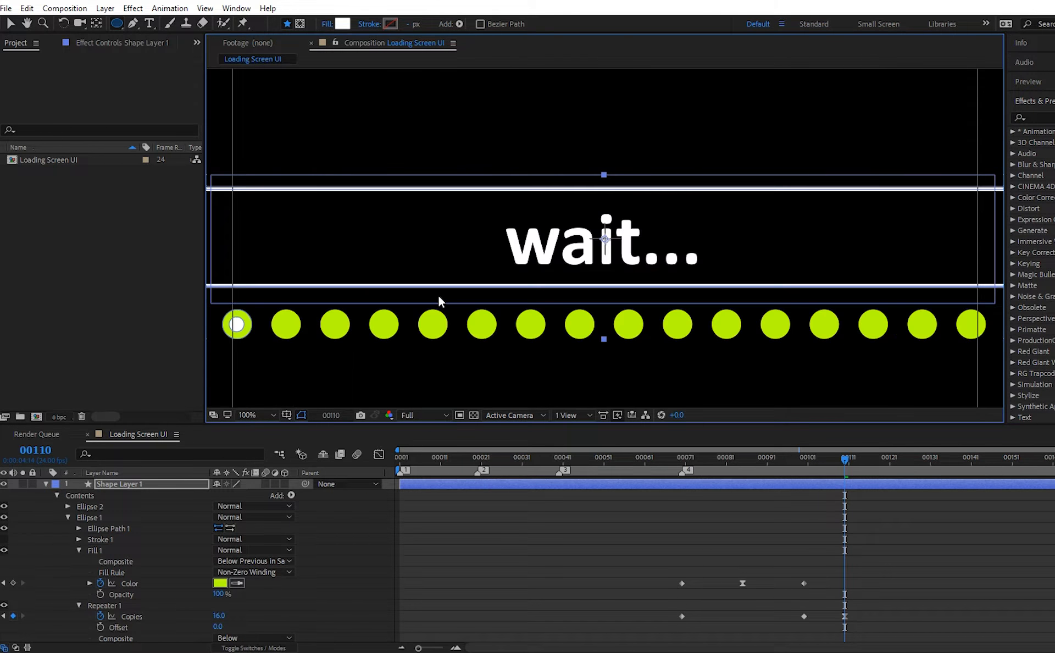
key(space)
drag(346, 294, 563, 265)
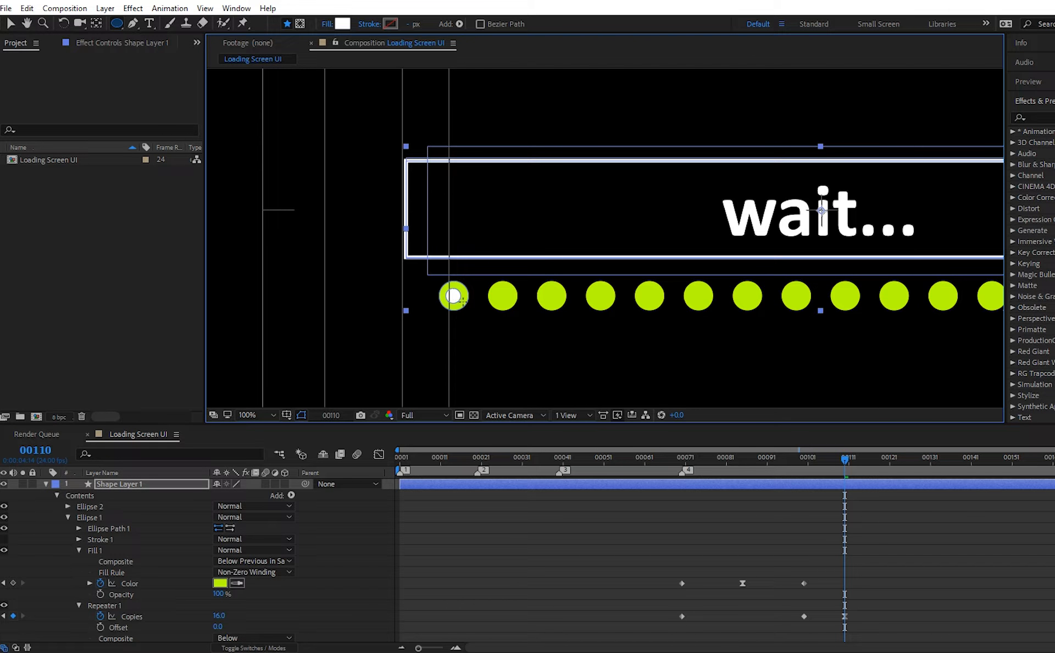
key(space)
drag(593, 314, 463, 274)
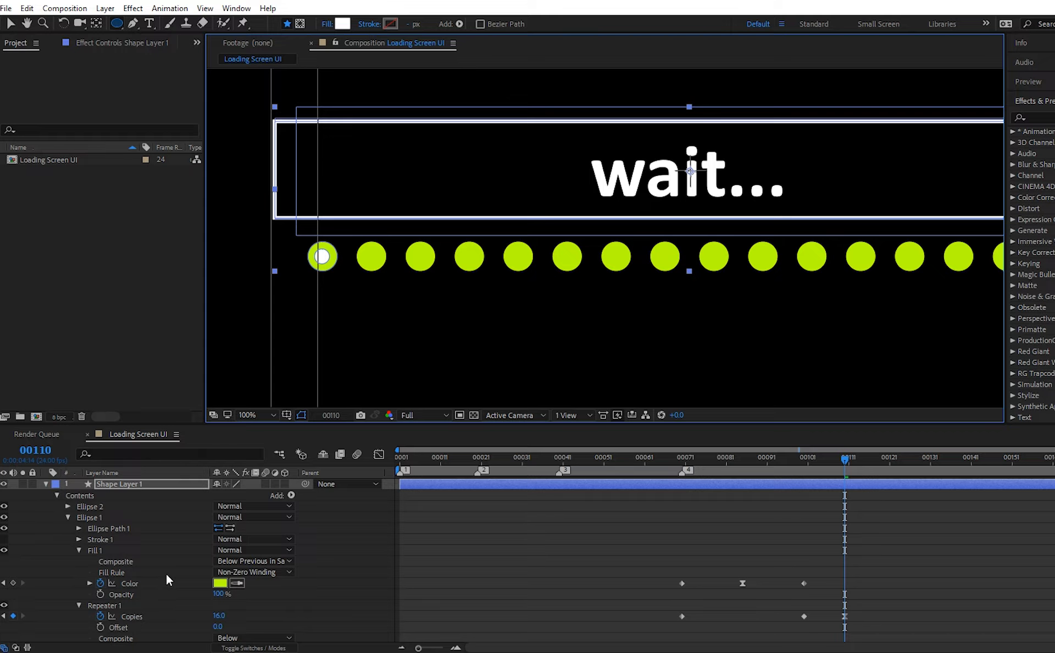
click(67, 506)
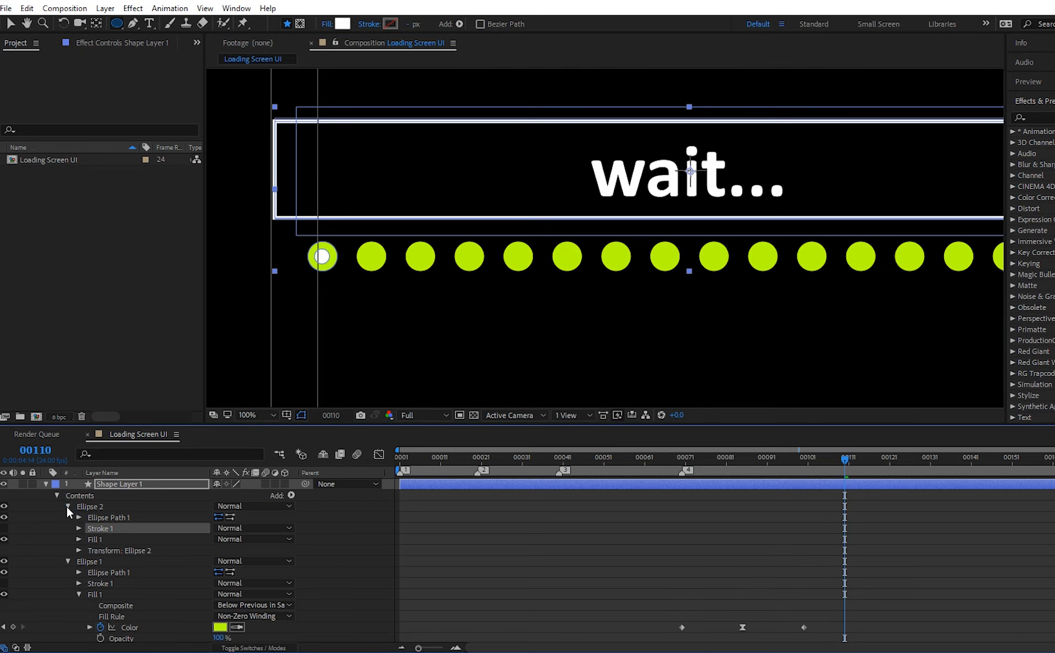
click(94, 506)
click(101, 561)
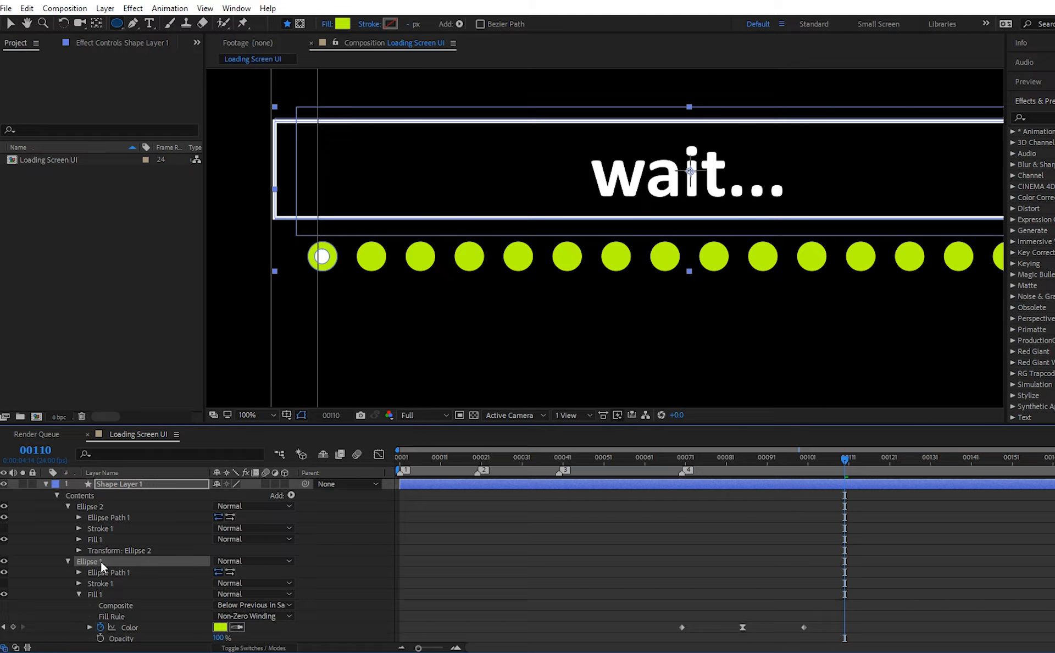
key(Return)
click(101, 561)
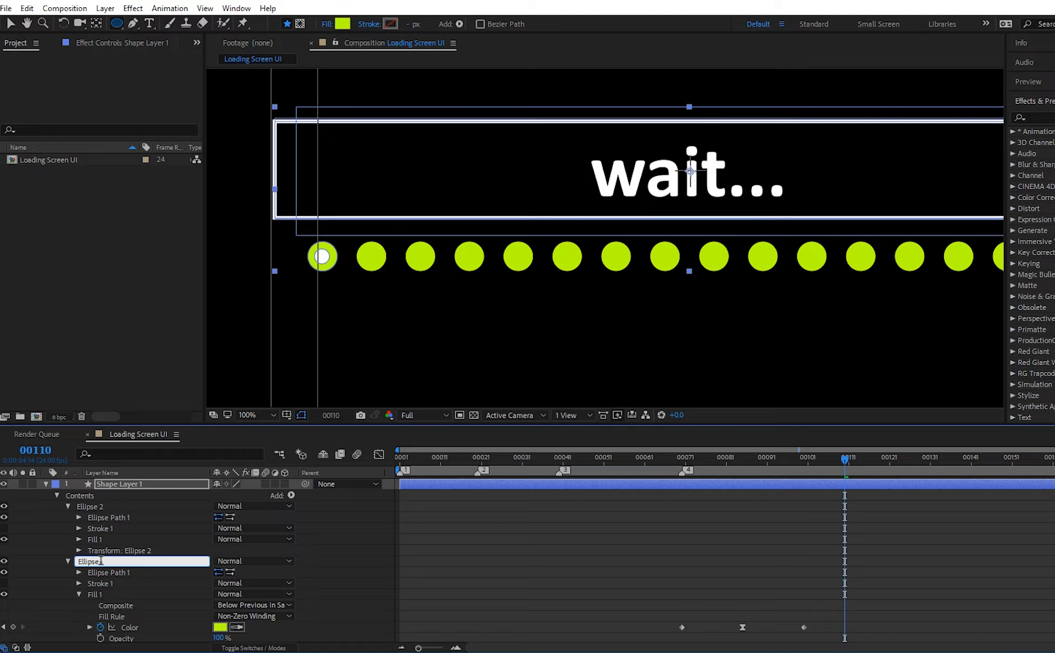
key(BackSpace)
key(BackSpace)
key(BackSpace)
key(BackSpace)
key(BackSpace)
key(BackSpace)
key(BackSpace)
text(1st Circle Batch)
key(Return)
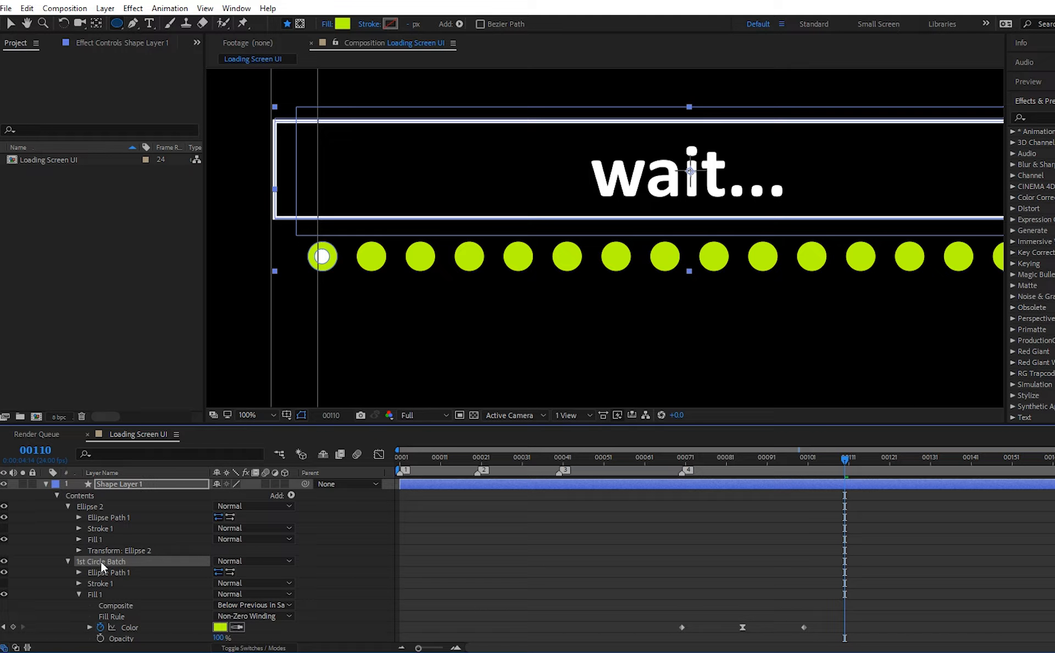
Rename the white circle's Ellipse 2 group as 2nd Circle Batch
click(89, 506)
key(Return)
text(2)
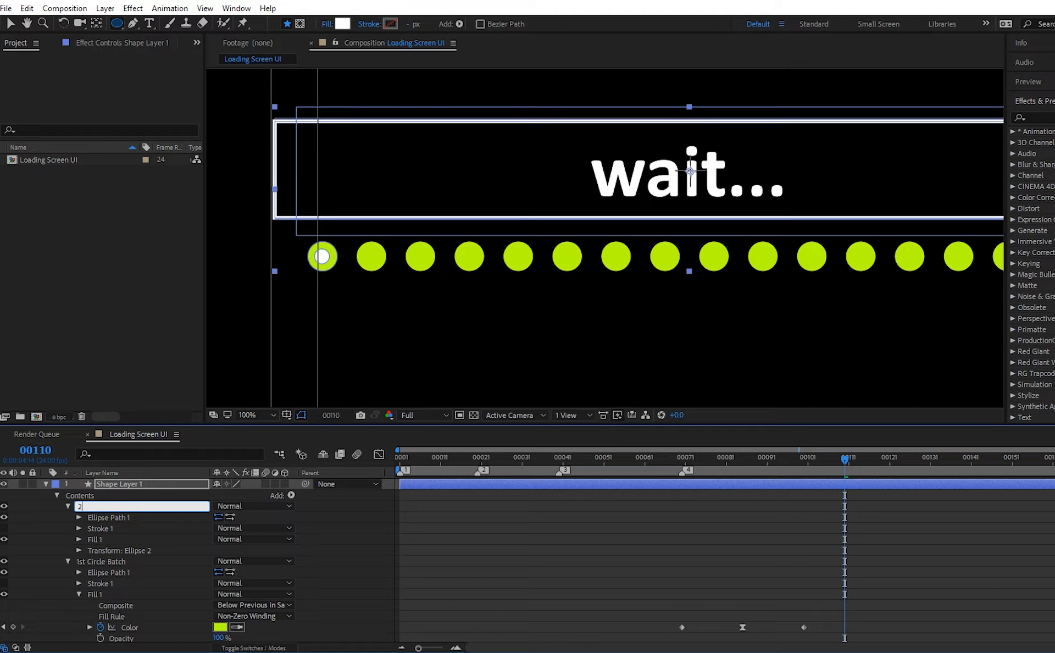
text(nd Bat)
text(Circle)
key(Return)
Add a Repeater to the 2nd Circle Batch group and set its Copies to 12
click(79, 550)
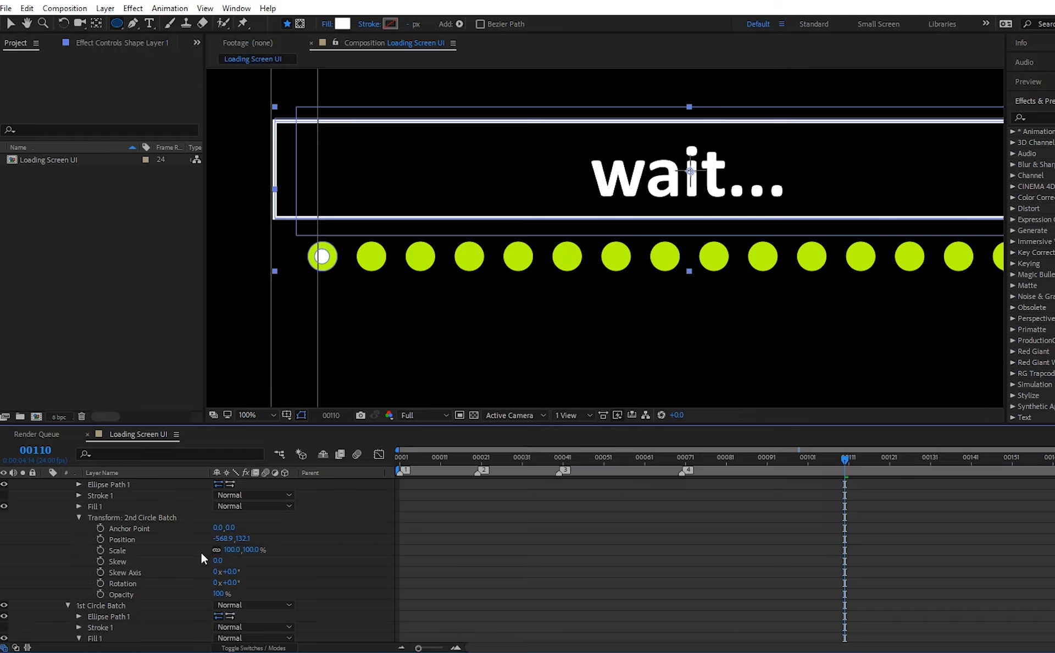
scroll(148, 550, up, 1)
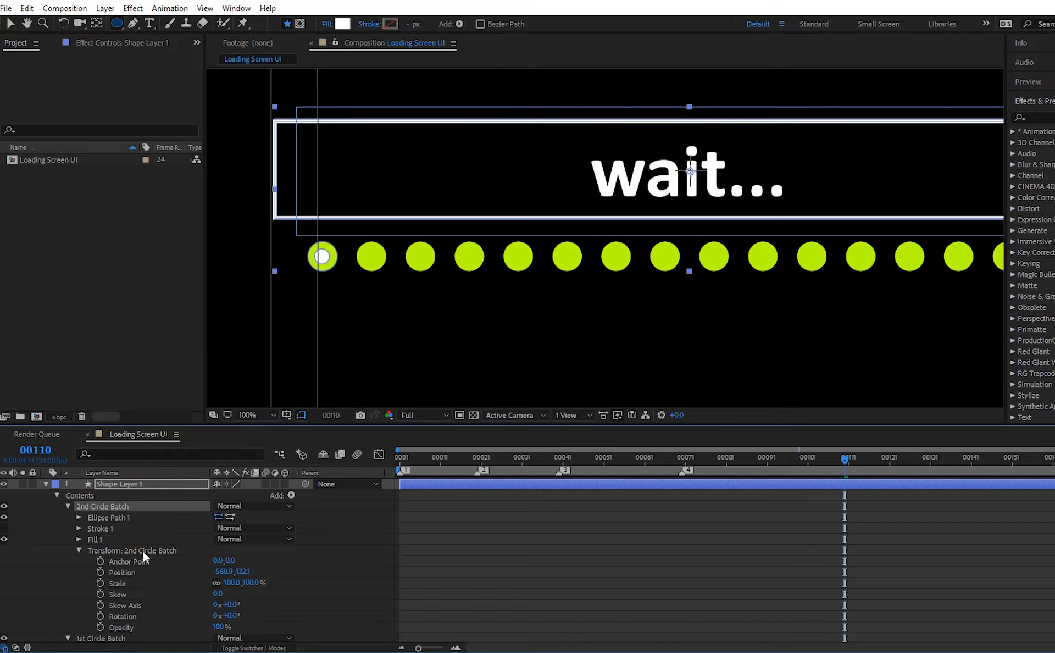
click(292, 495)
click(329, 395)
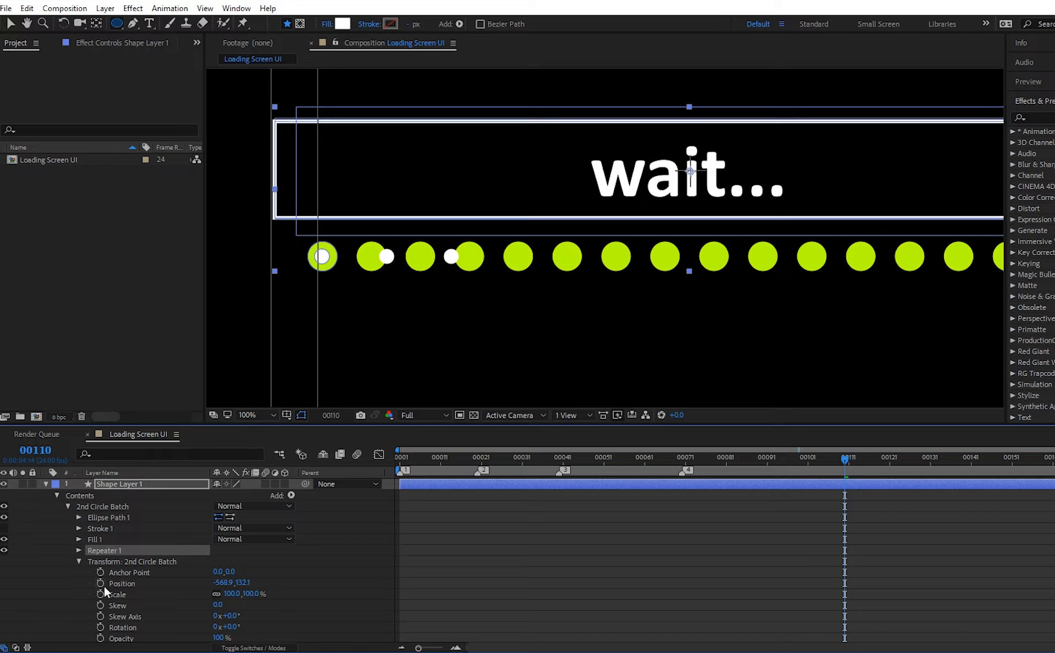
scroll(104, 585, down, 1)
click(77, 518)
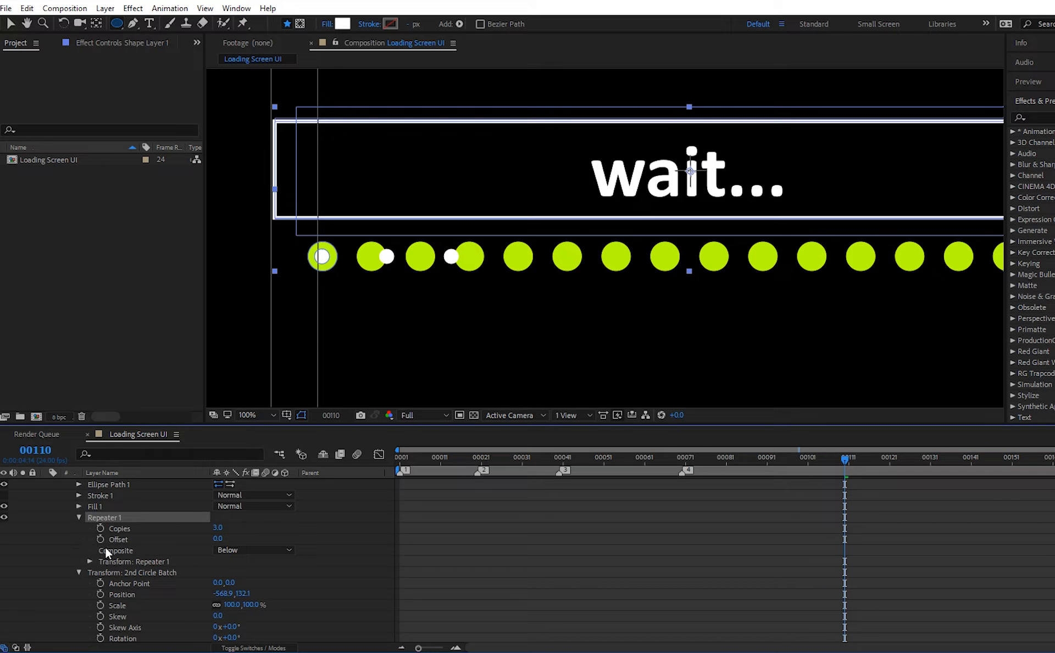
drag(219, 529, 281, 531)
key(comma)
key(Down)
key(Down)
key(Down)
key(Down)
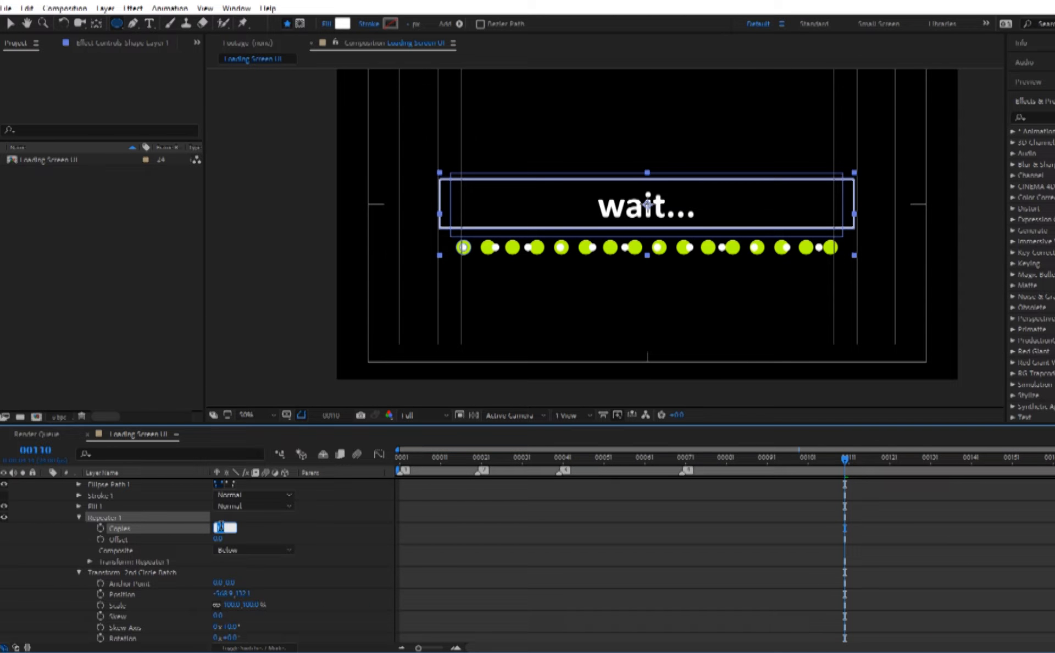
click(301, 525)
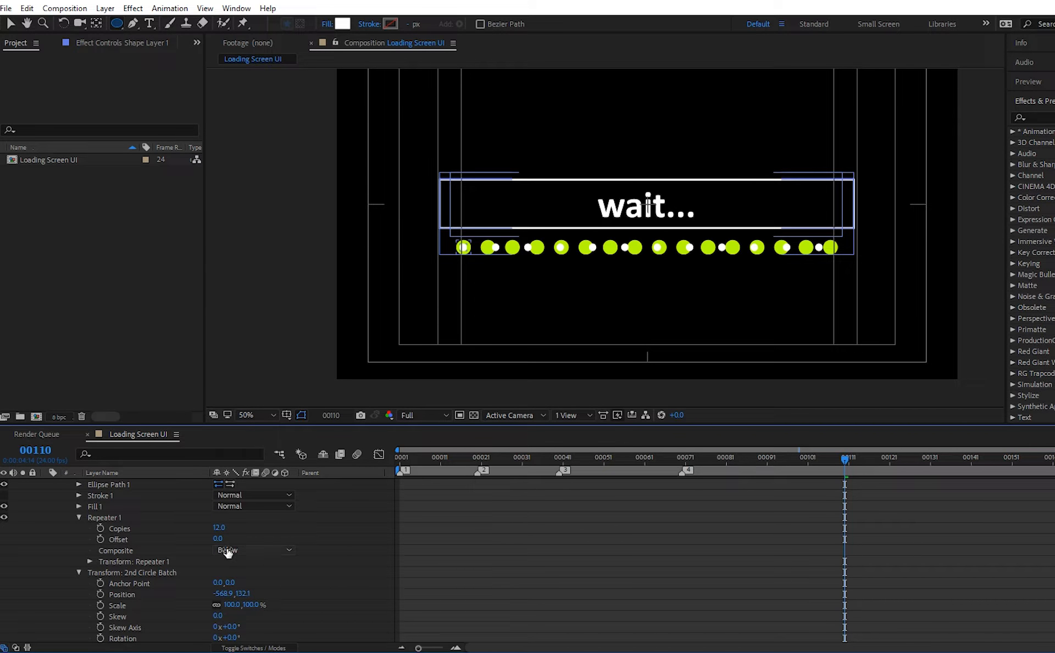
Set the horizontal Position in the white circles' Repeater 1 transform to 76 so they line up with the green circles
click(89, 561)
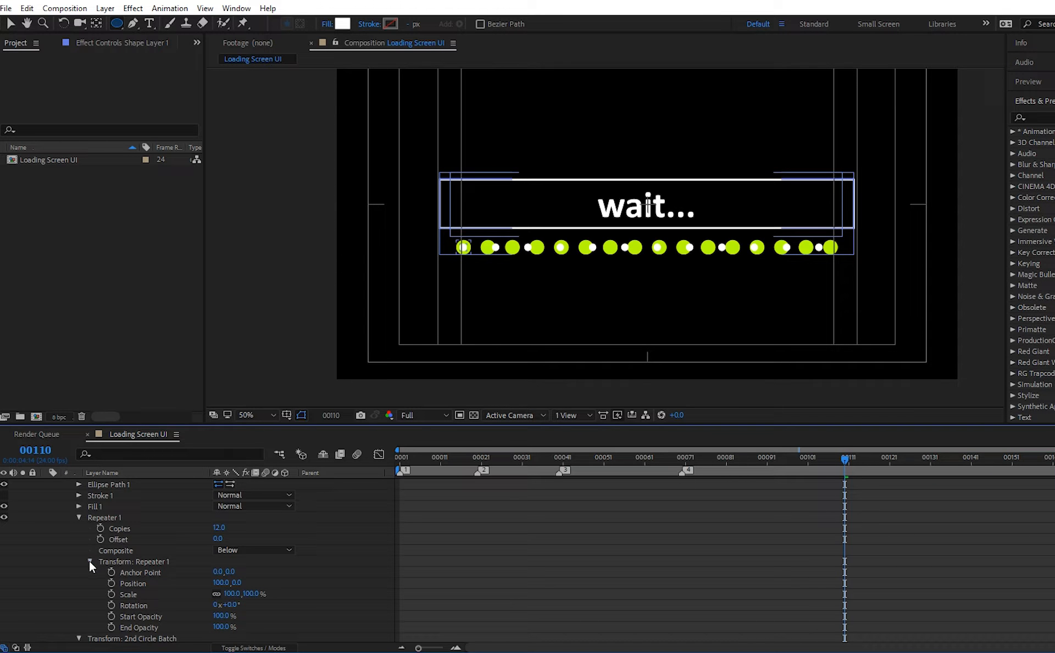
click(221, 582)
key(Up)
key(Up)
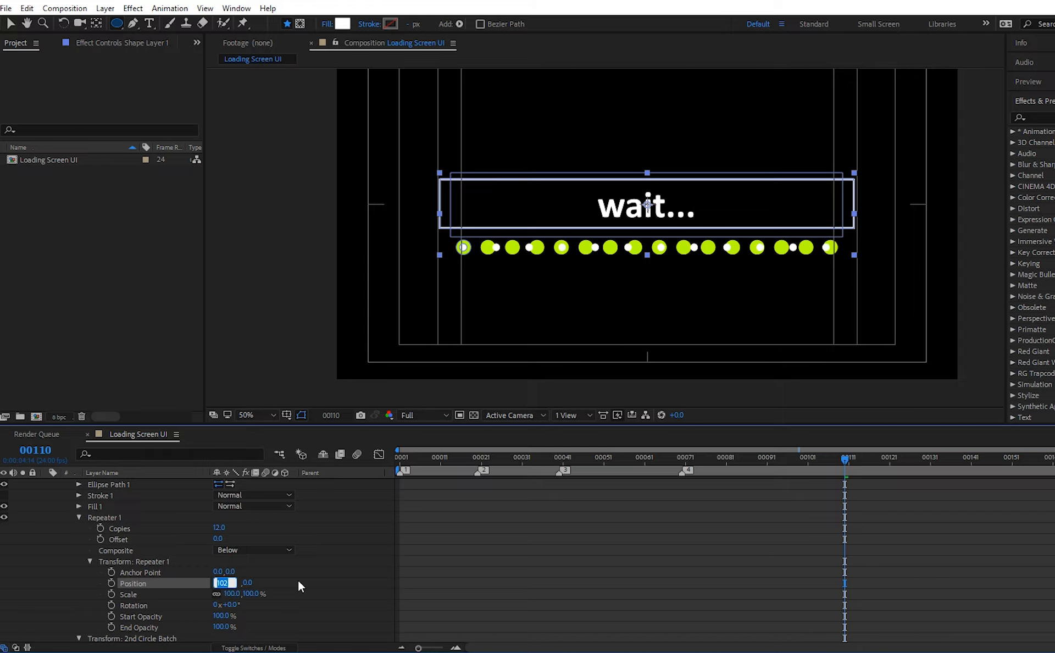
key(Down)
key(Down)
key(Down)
key(Down)
key(Down)
key(Down)
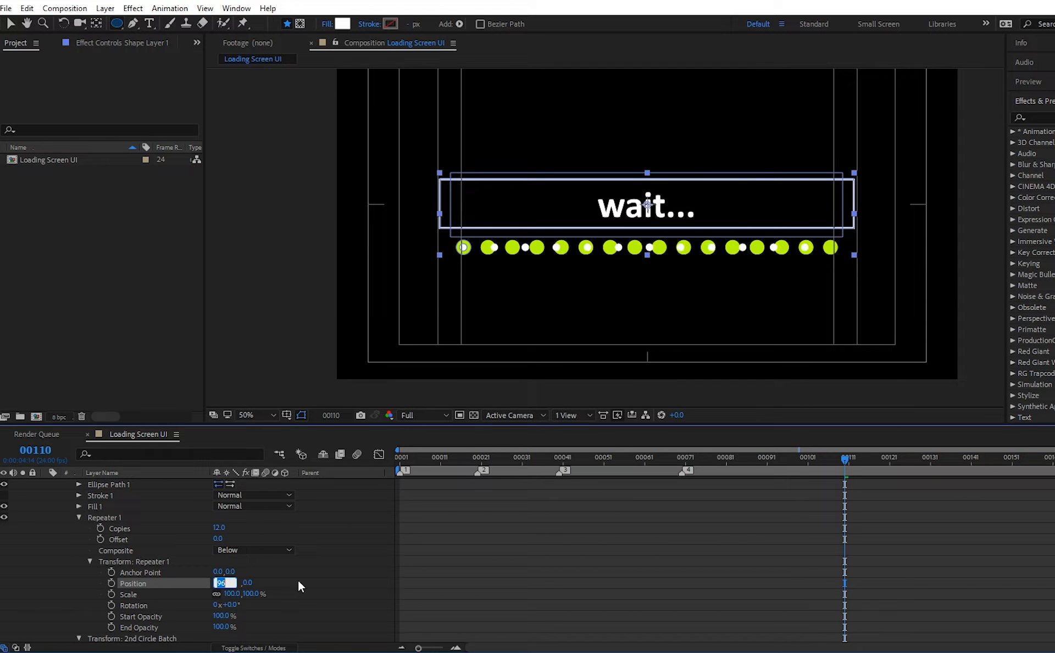
key(Down)
key(Down)
key(Down)
key(Down)
key(Down)
key(Down)
key(Down)
key(Down)
key(Down)
key(Down)
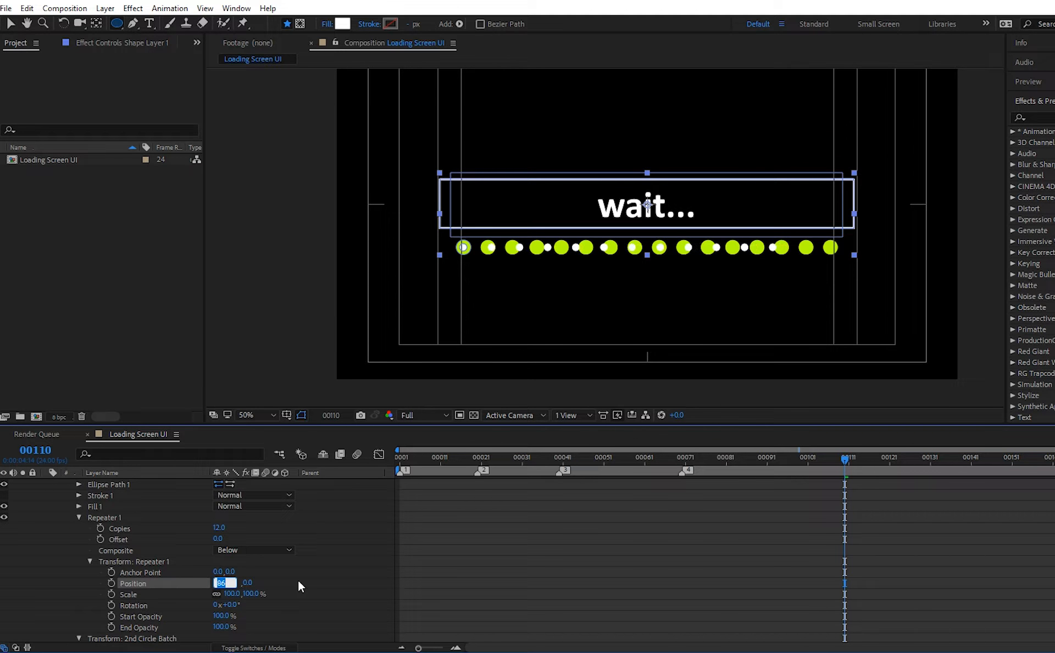
key(Down)
key(Down)
key(Down)
key(Down)
key(Down)
key(Down)
key(Down)
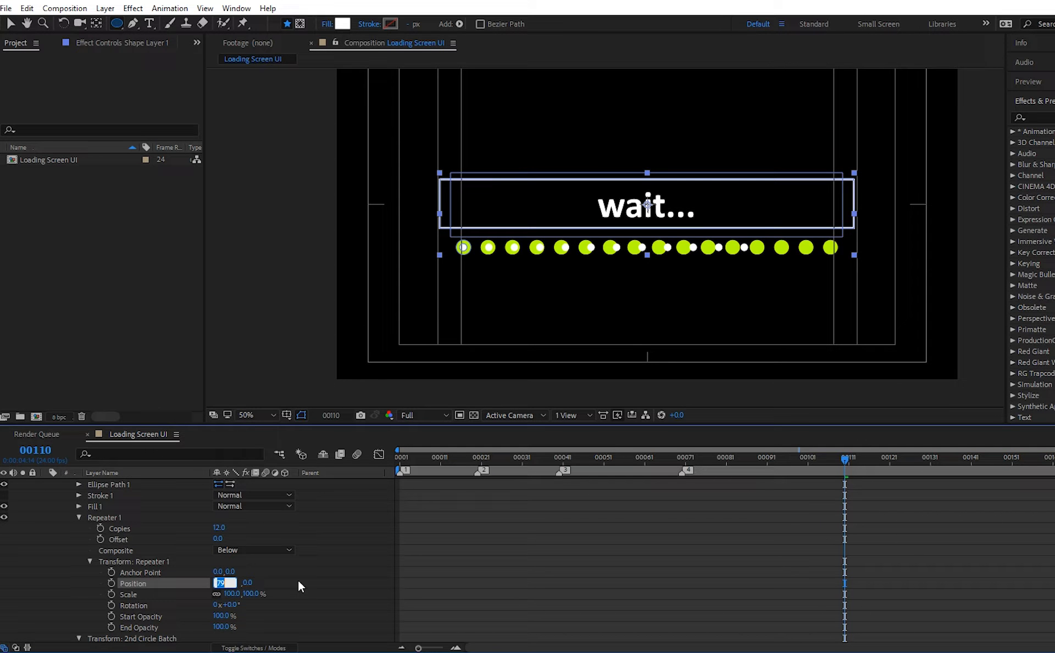
key(Down)
key(Down)
key(Down)
key(Down)
key(Down)
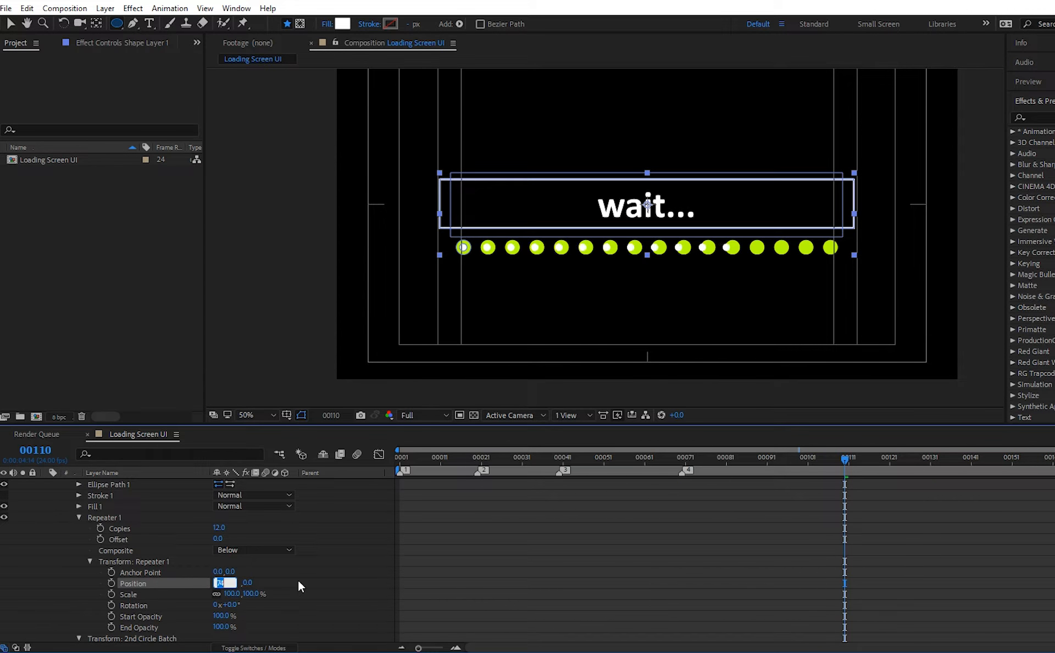
key(Up)
key(Up)
key(Up)
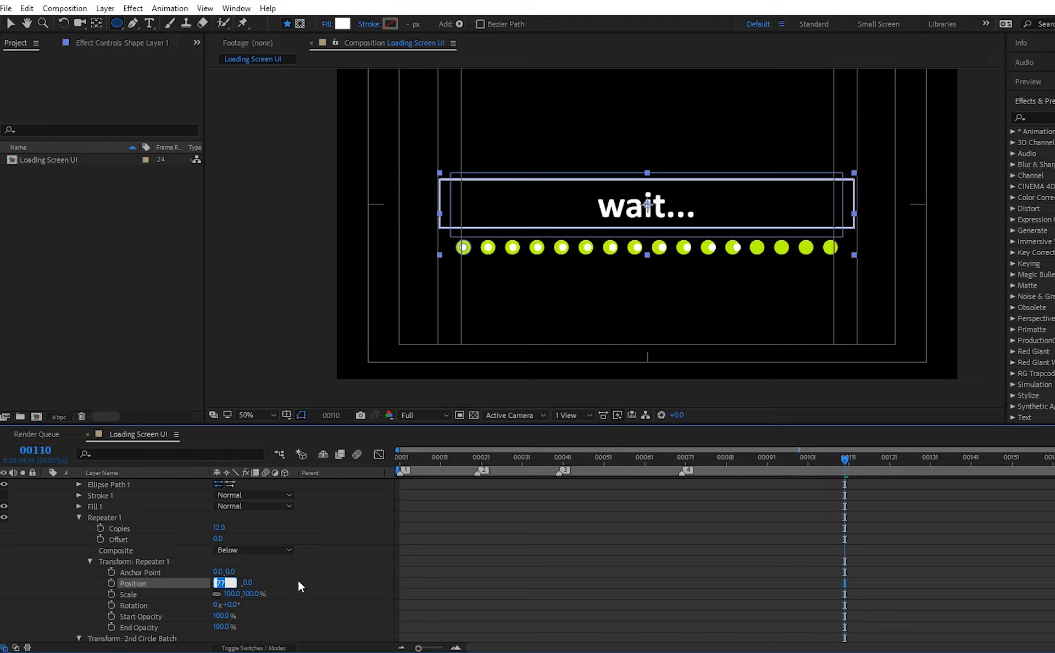
key(Down)
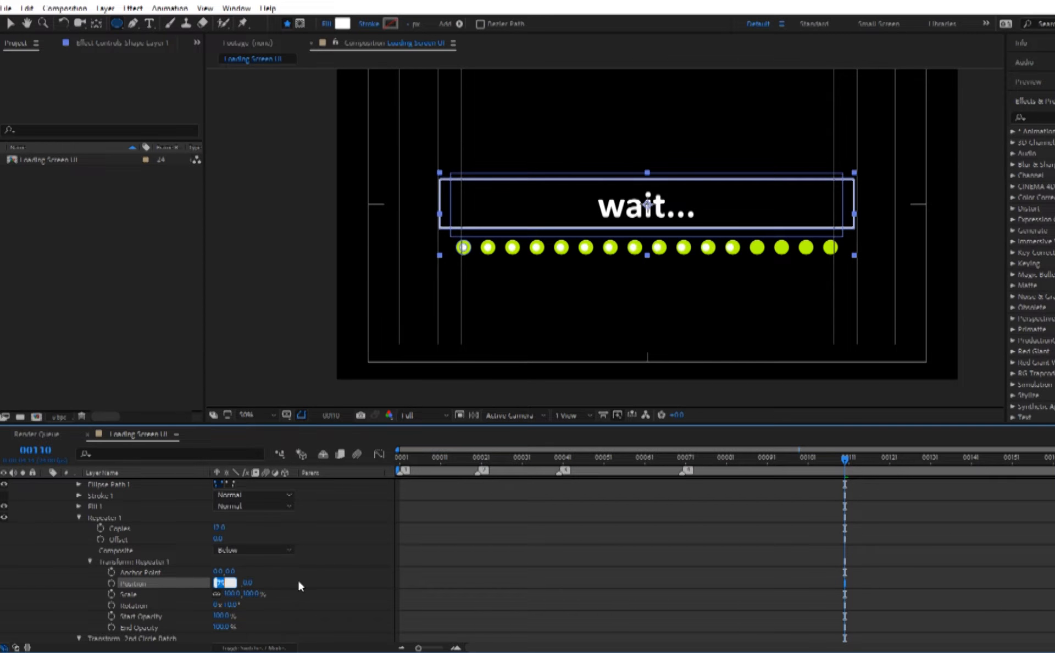
click(298, 579)
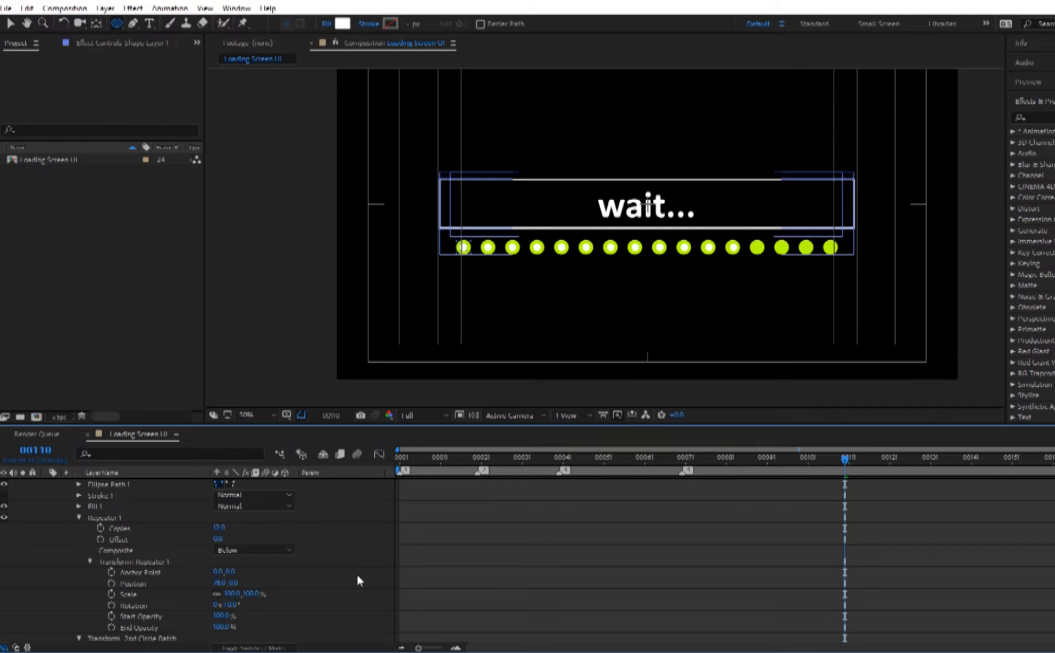
Set the white circles' Repeater 1 to 16 Copies and refine its horizontal Position to 75.8
click(218, 526)
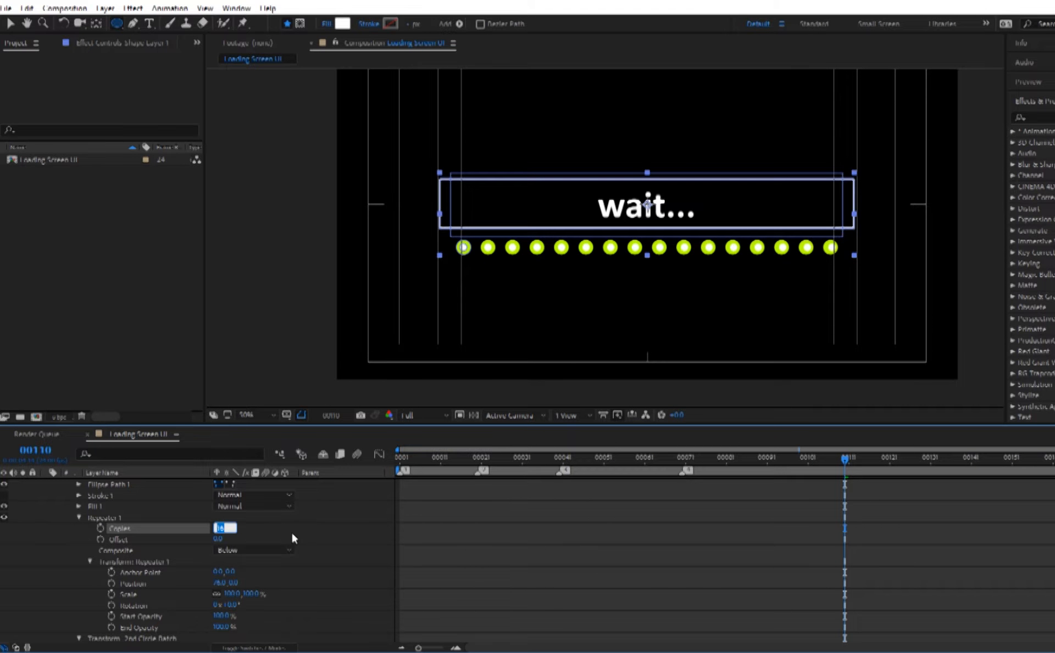
click(328, 532)
click(219, 583)
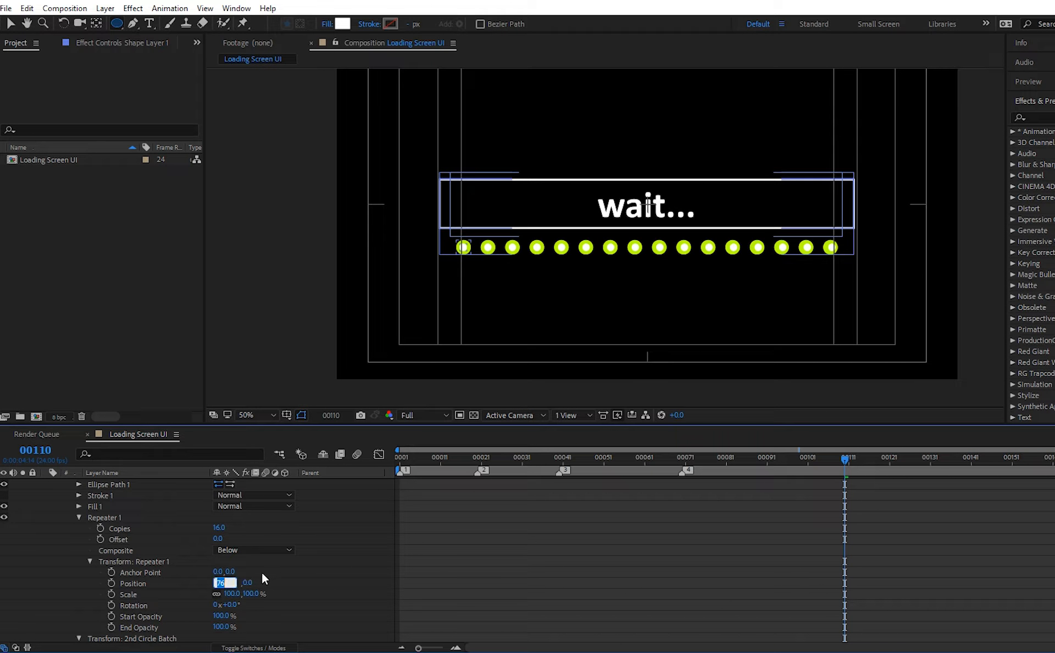
text(75)
key(Return)
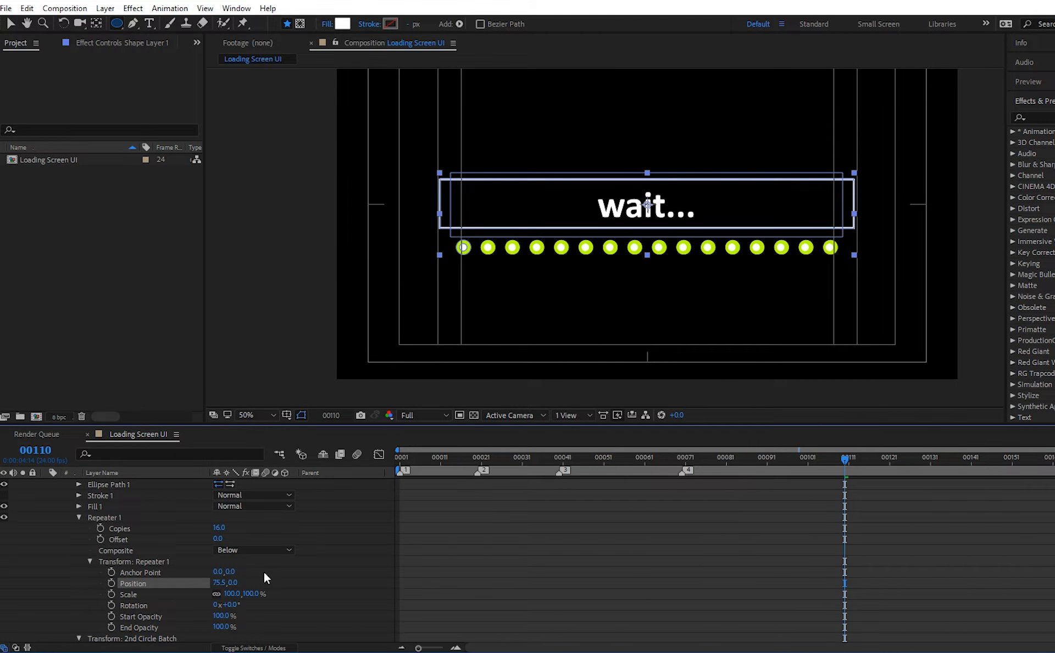
click(224, 582)
text(7)
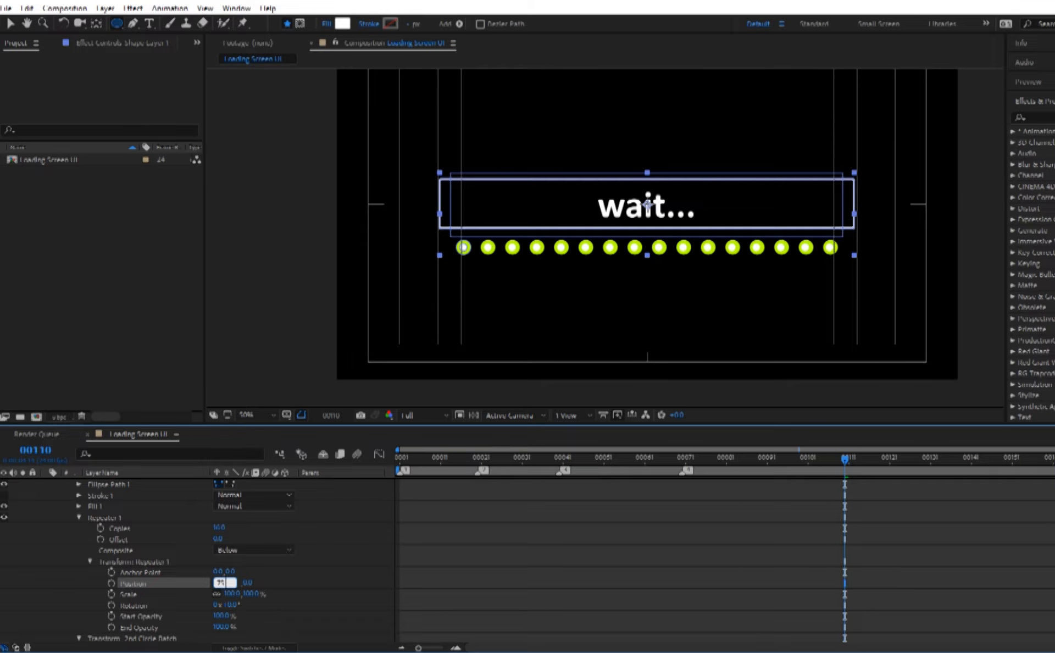
text(5)
click(285, 591)
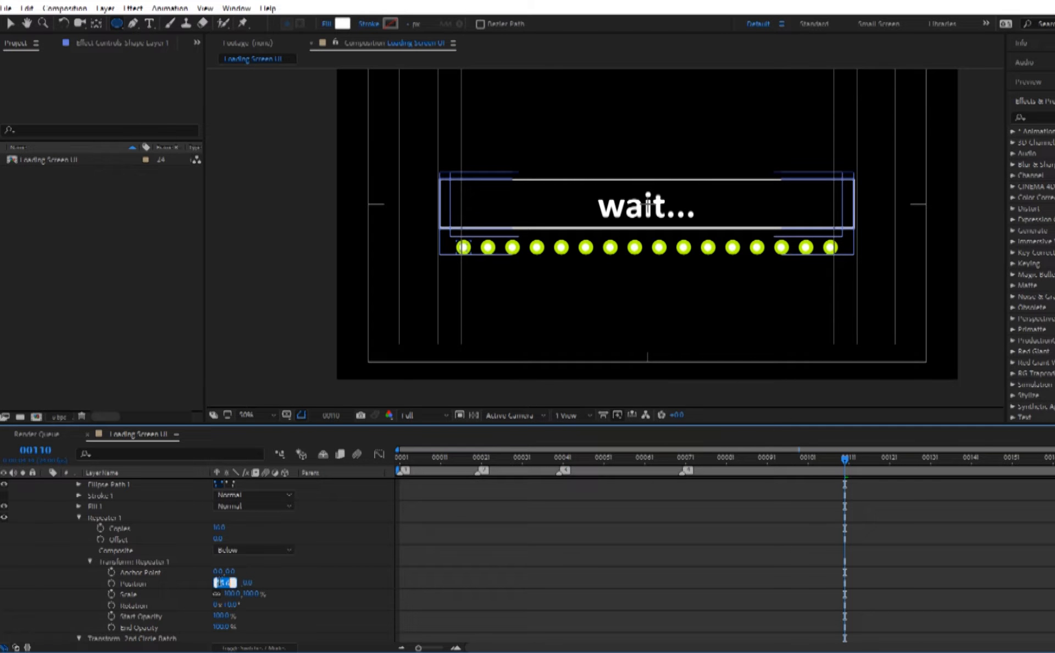
text(75.7)
key(Return)
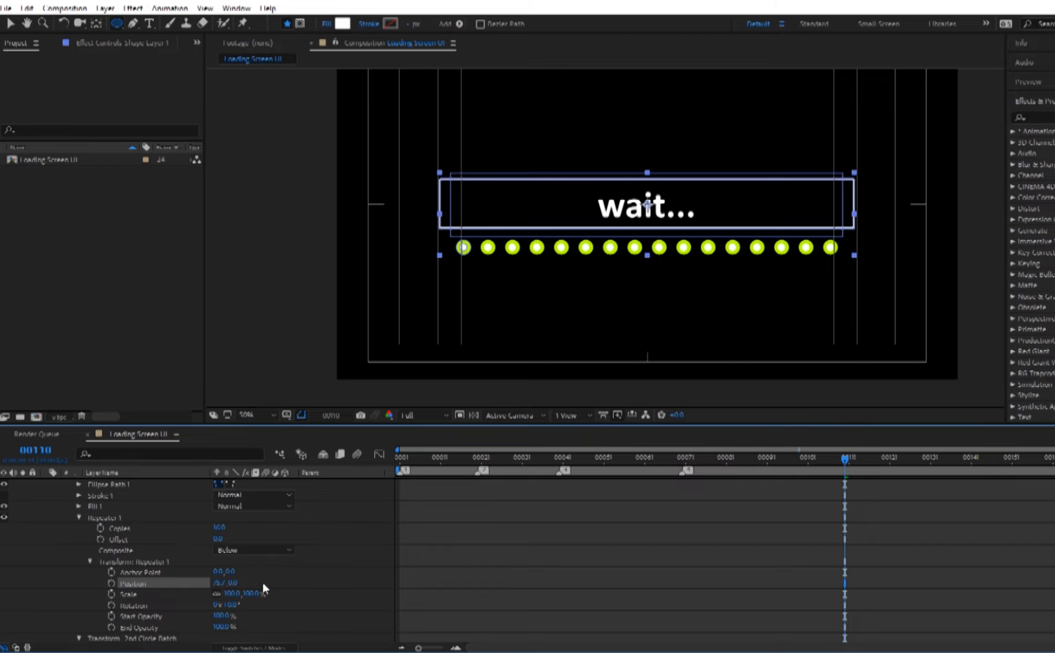
click(221, 581)
text(7)
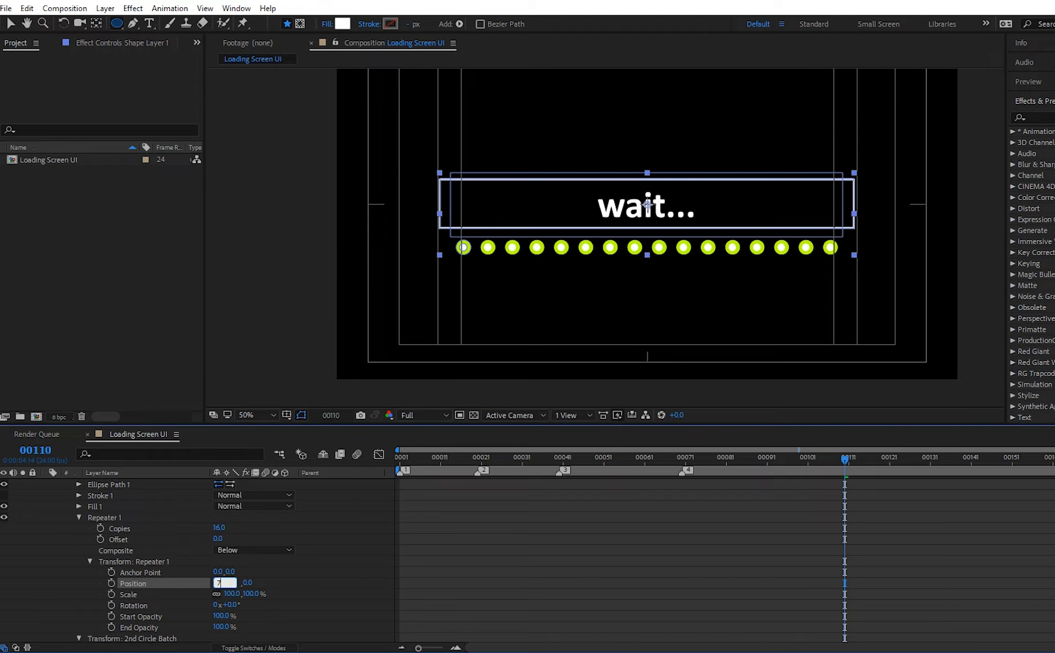
key(Return)
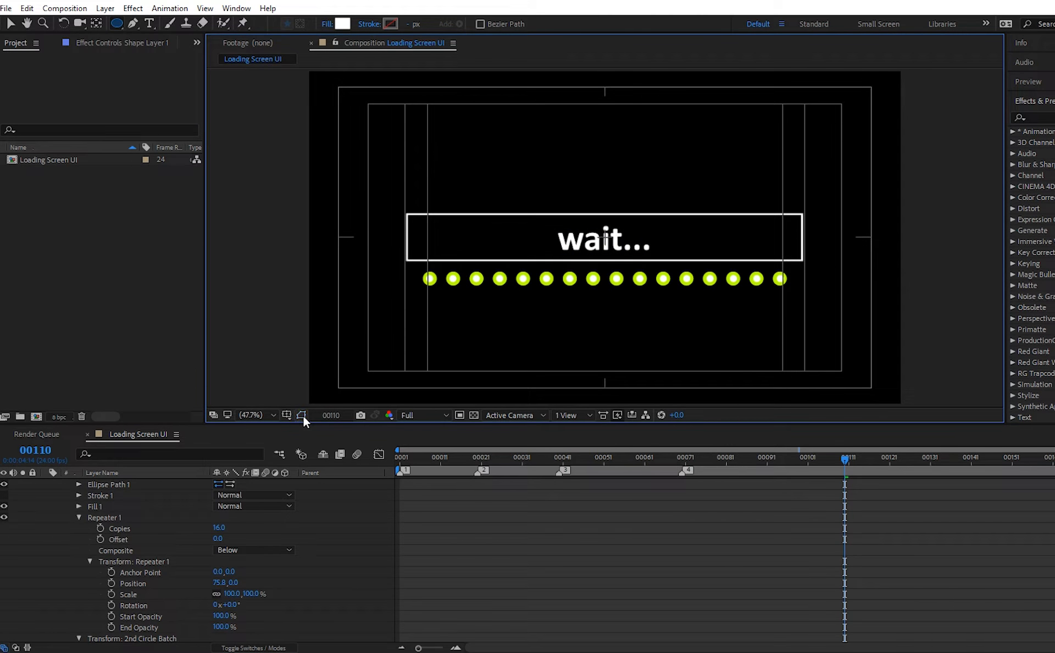
Inspect the aligned circle rows with the title/action safe overlay and guides hidden, and show the overlay again
click(287, 414)
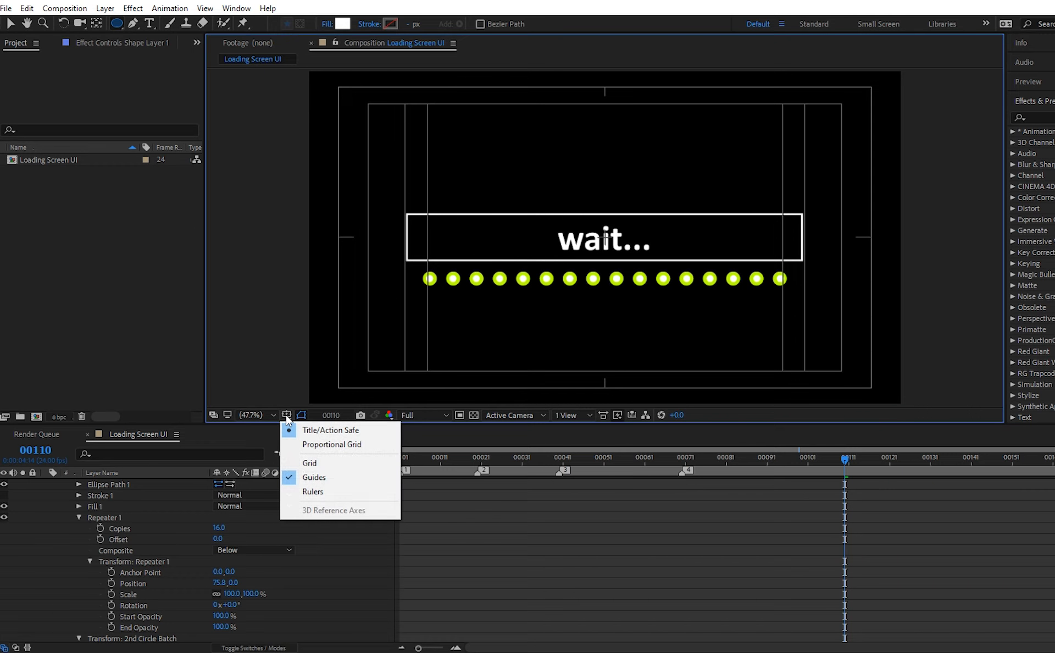
click(296, 430)
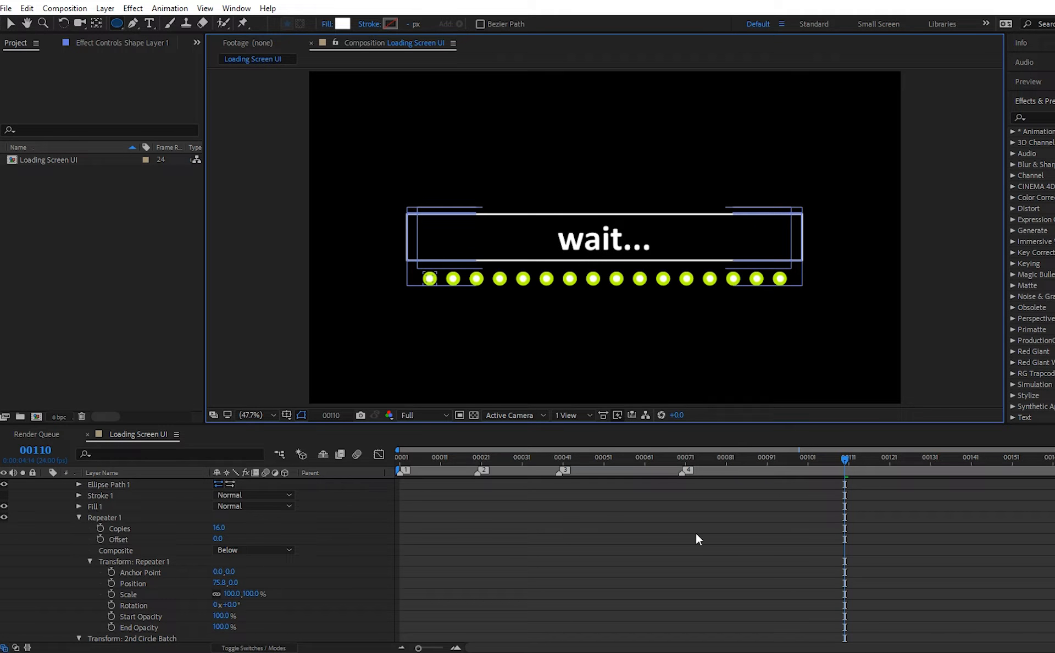
click(673, 510)
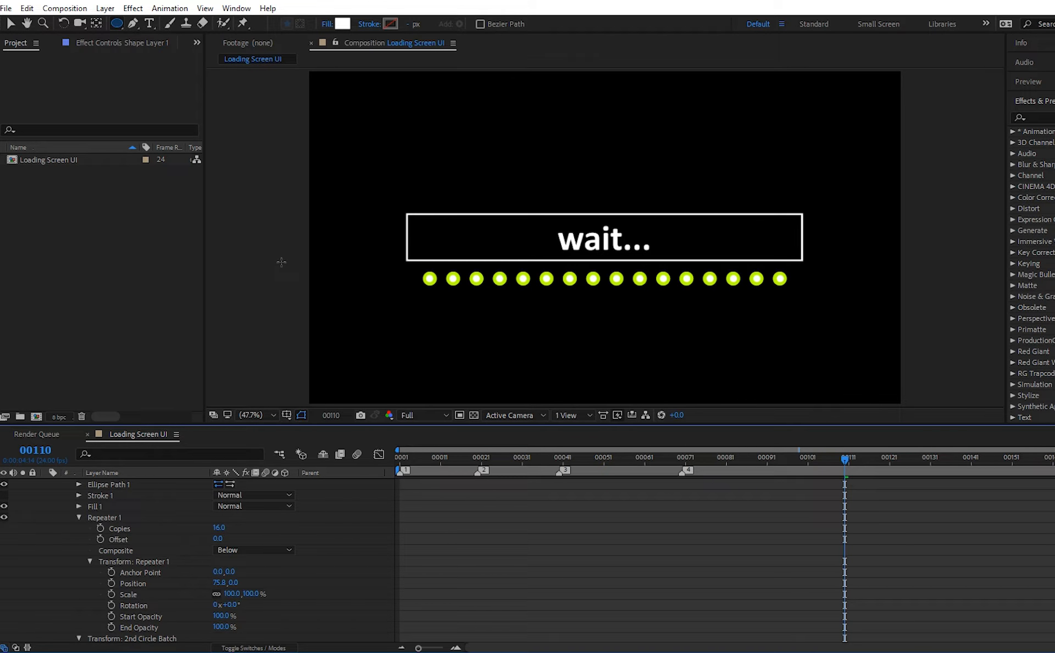
click(286, 415)
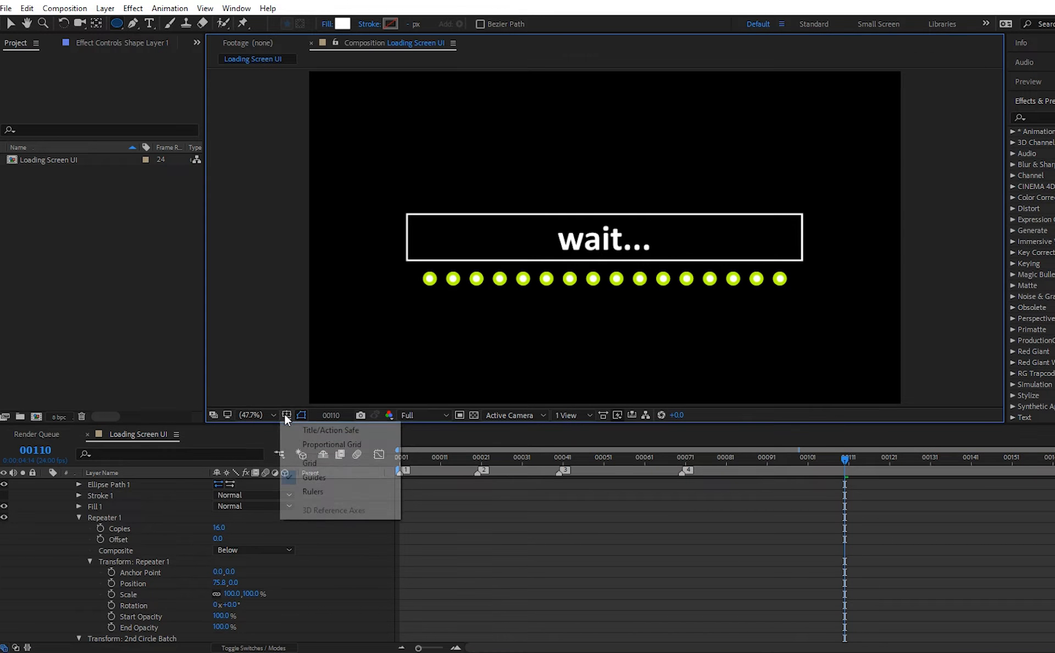
click(296, 430)
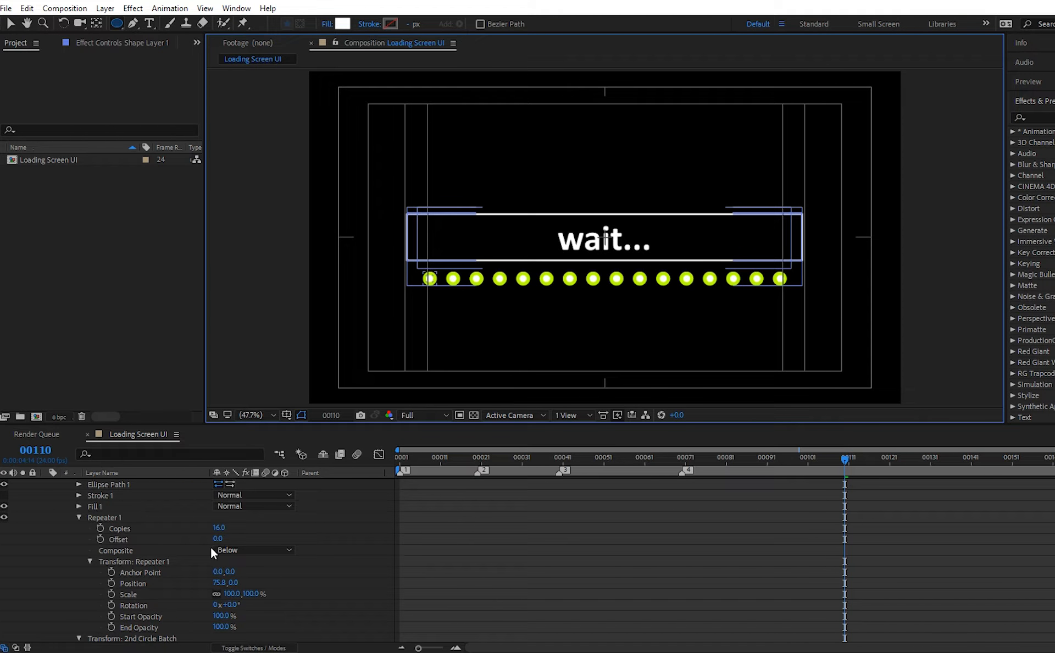
Keyframe the 2nd Circle Batch Repeater's Copies at 16 on frame 110 and at 0 on frame 100
click(119, 528)
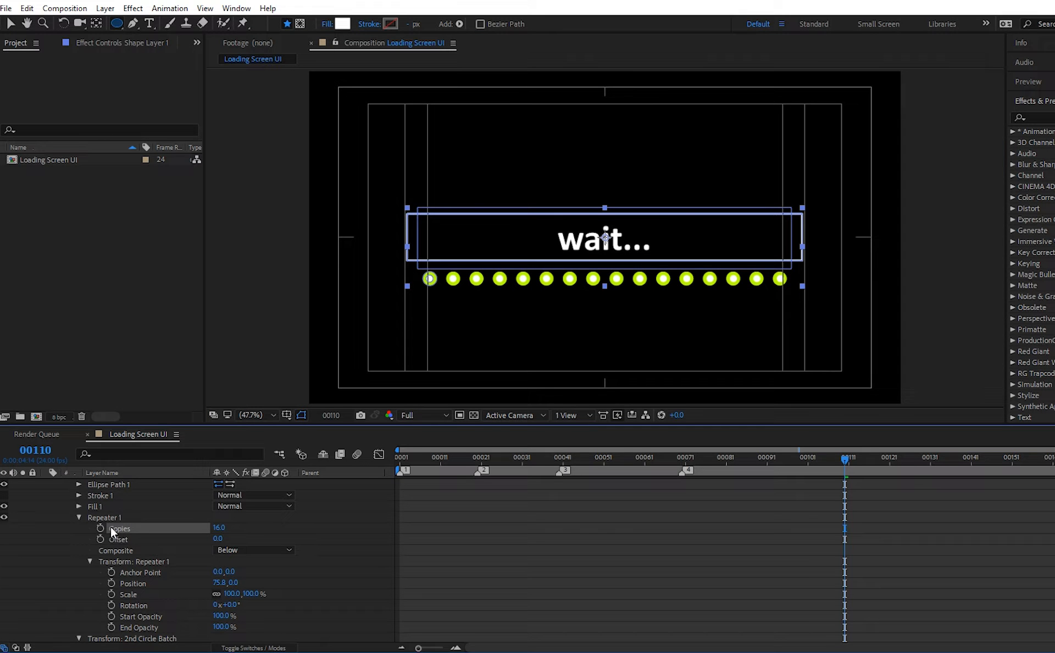
click(101, 528)
scroll(740, 542, down, 6)
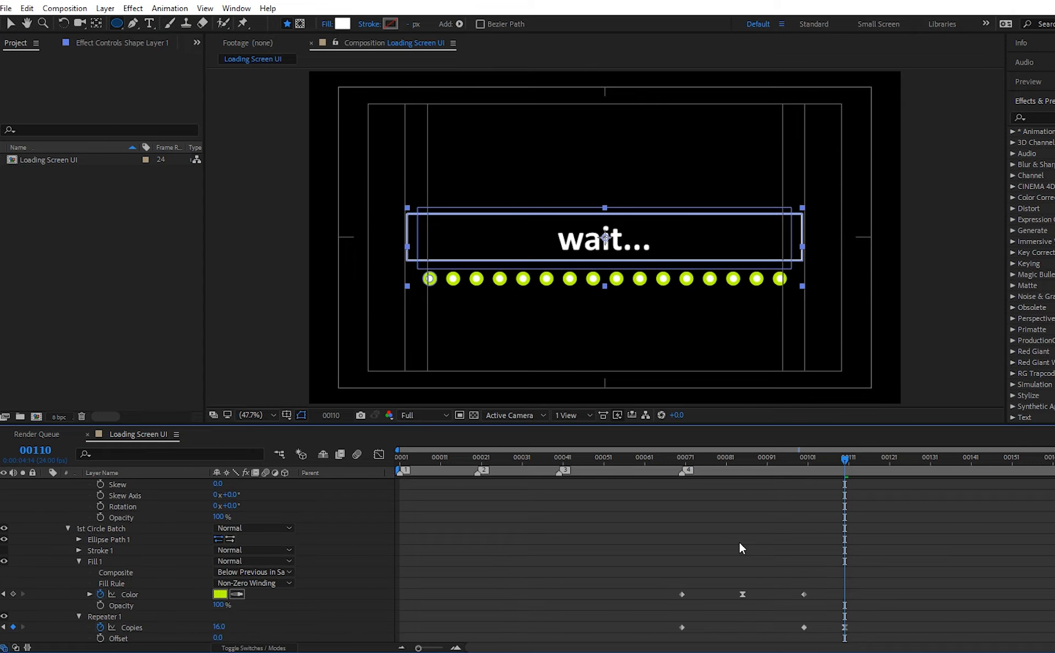
drag(814, 457, 804, 463)
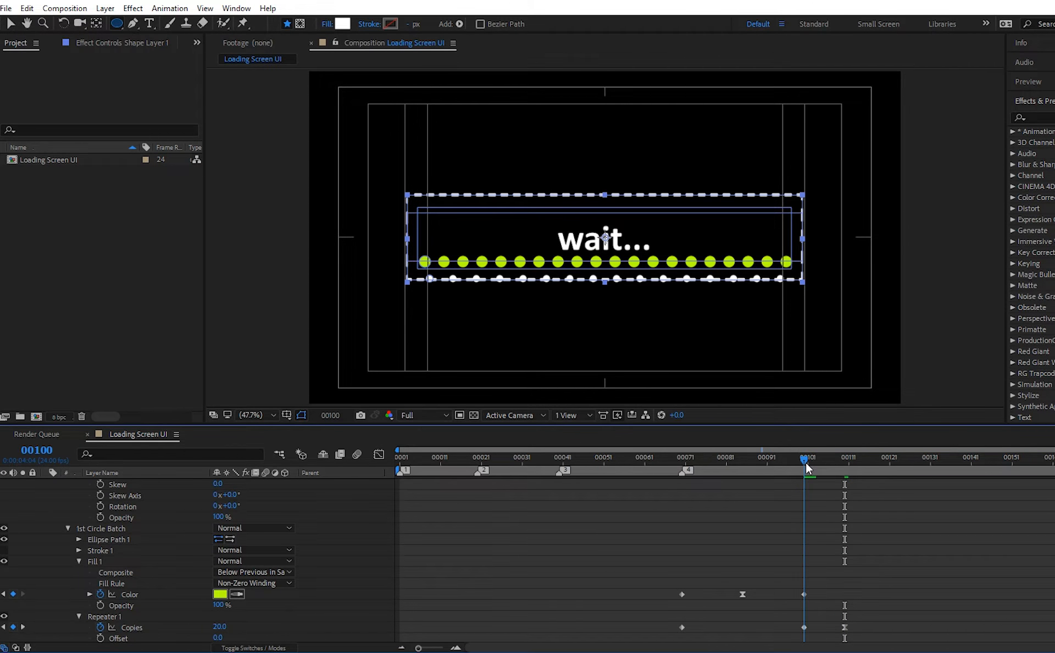
scroll(714, 524, up, 6)
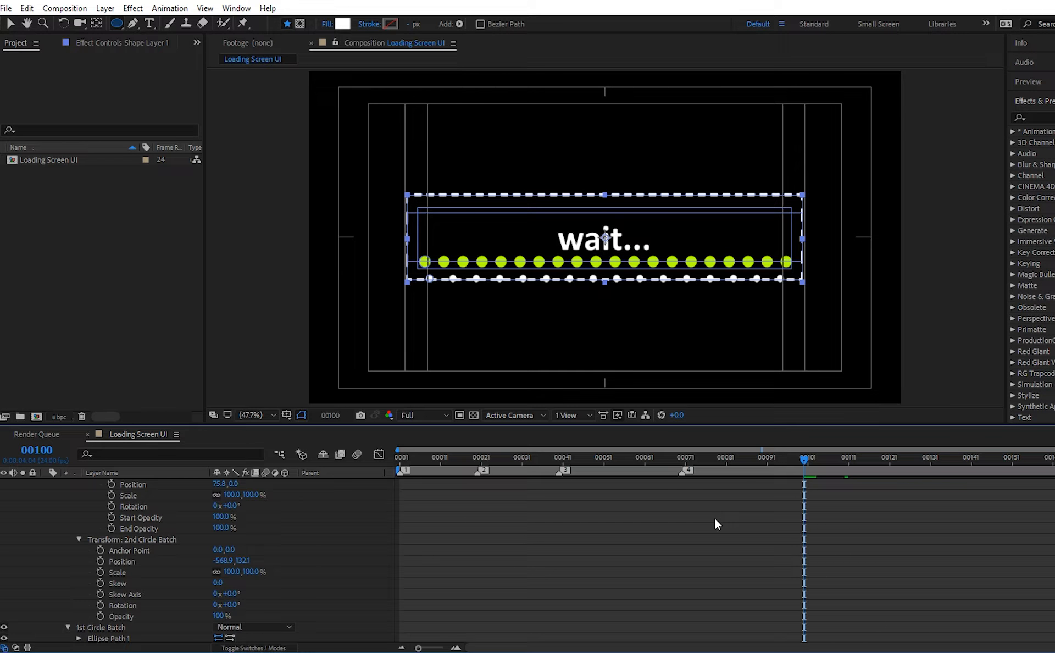
click(219, 527)
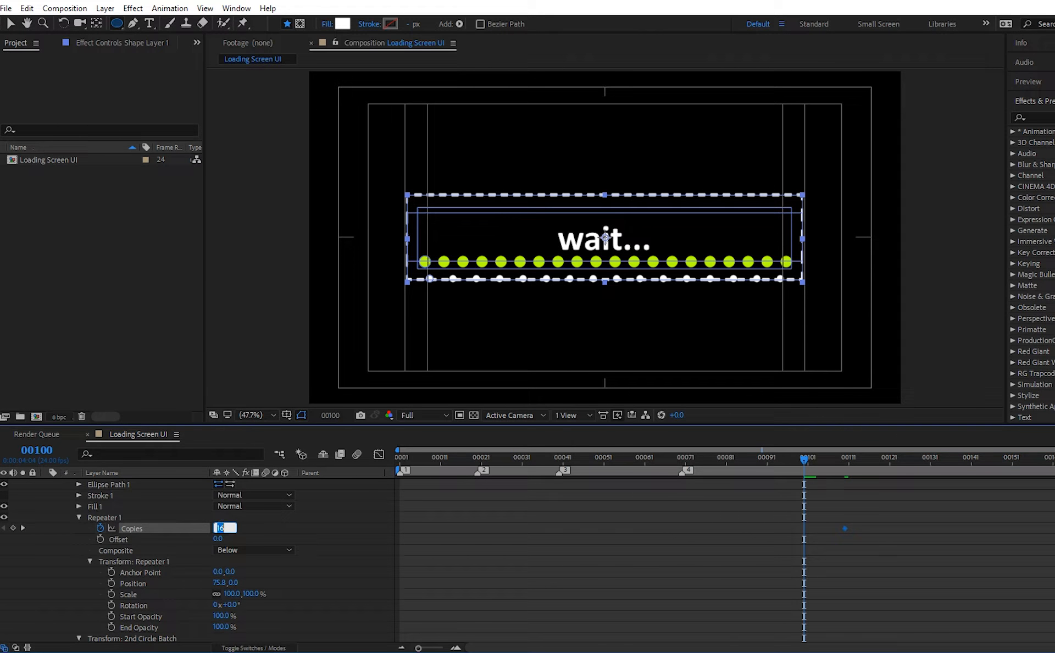
text(0)
key(Return)
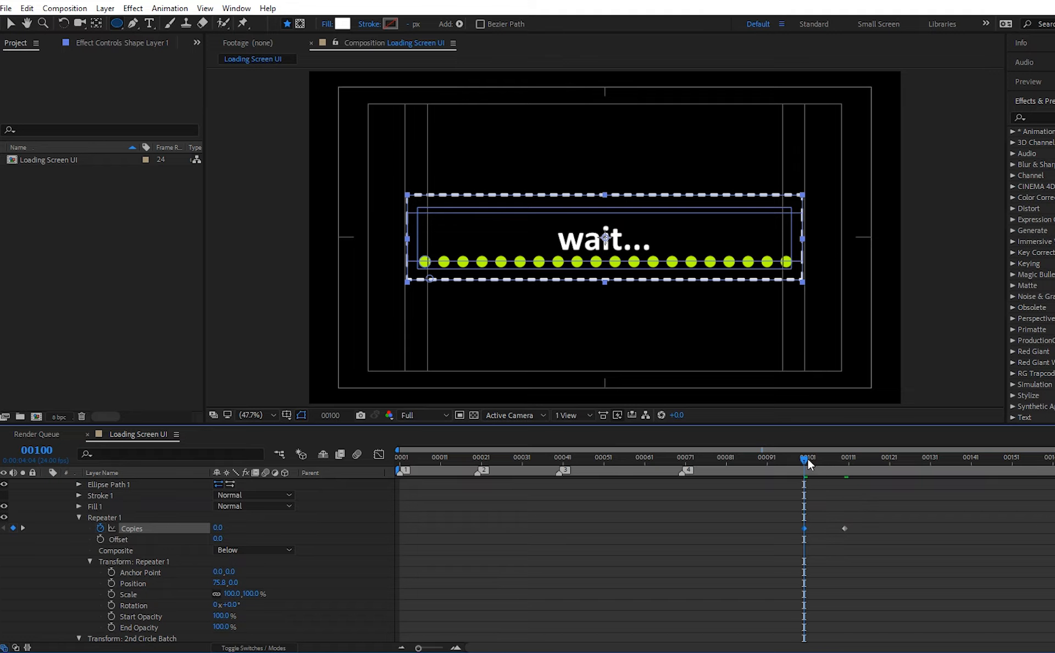
Retime the 2nd Circle Batch's Copies keyframes to run from 0 at frame 110 to 16 at frame 120
drag(807, 460, 845, 461)
scroll(899, 516, up, 3)
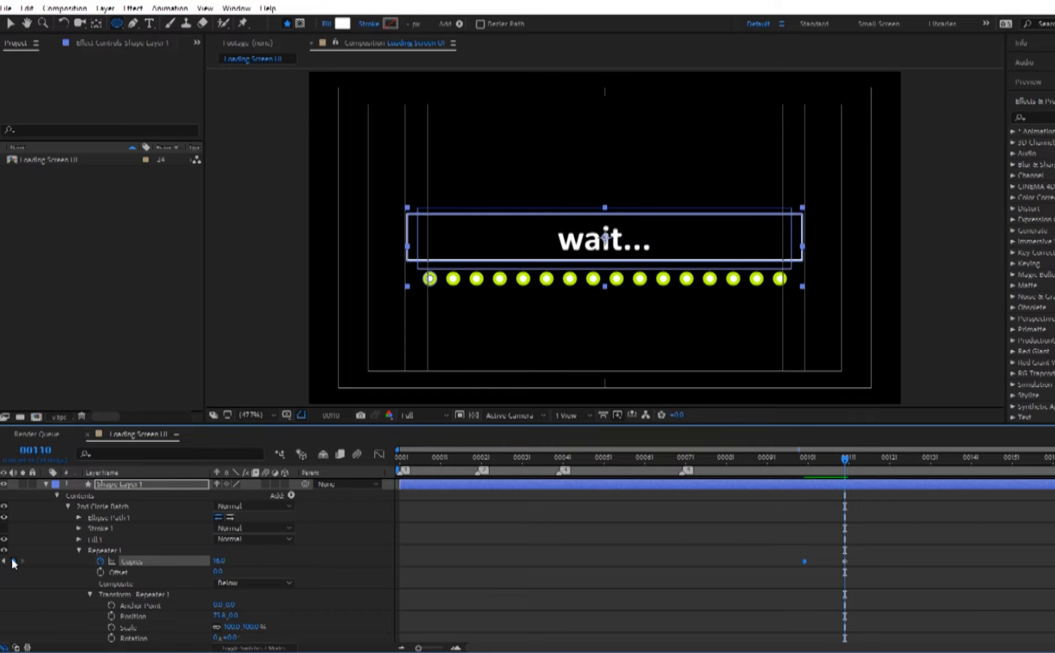
scroll(954, 578, down, 6)
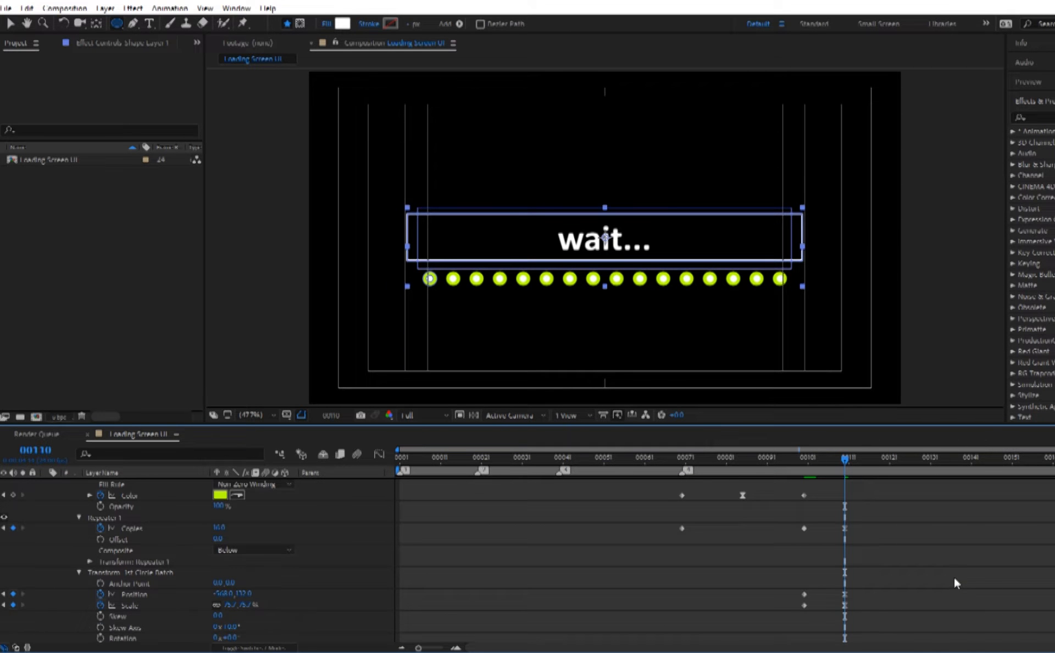
scroll(954, 577, up, 3)
key(shift+Page_Down)
scroll(333, 523, up, 3)
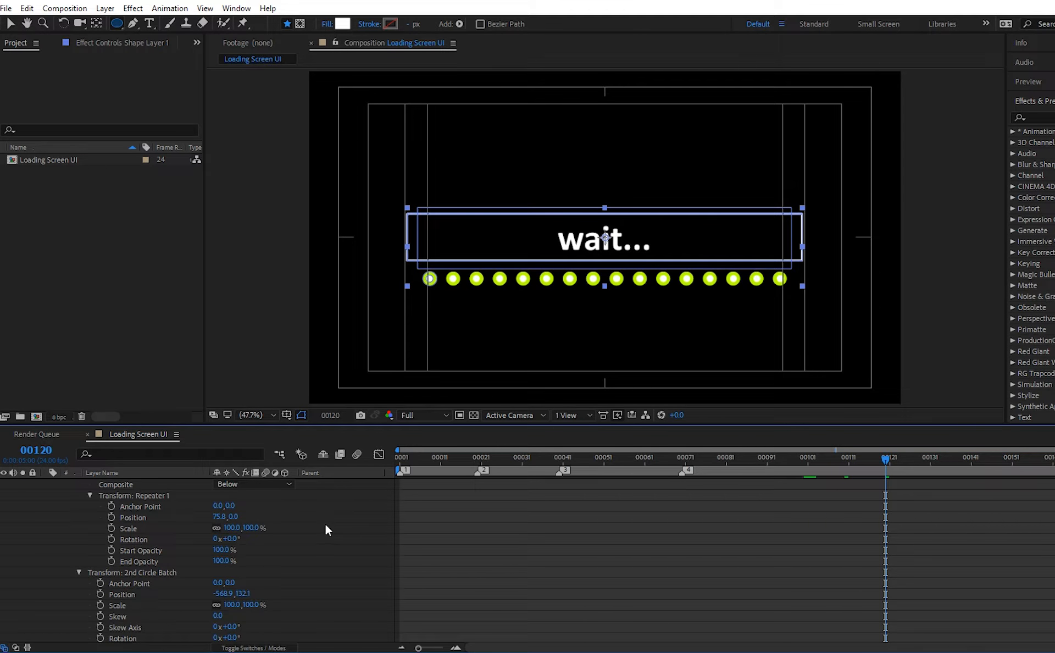
scroll(325, 525, up, 3)
click(4, 560)
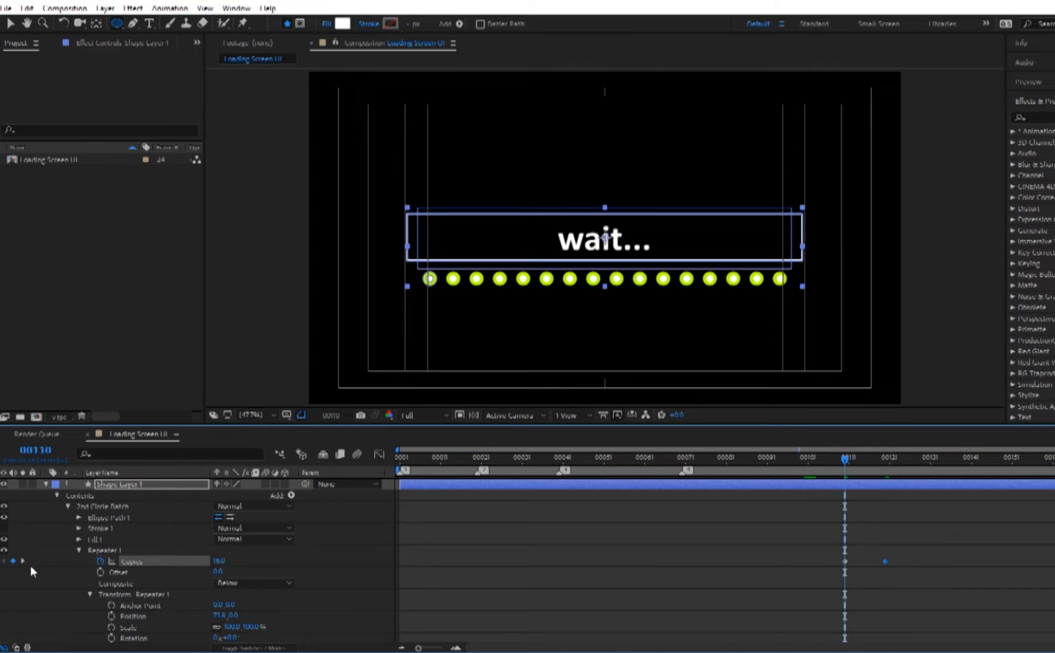
drag(218, 560, 198, 560)
click(908, 513)
Preview the circle animation and apply Easy Ease to the Copies keyframe at frame 120
click(842, 460)
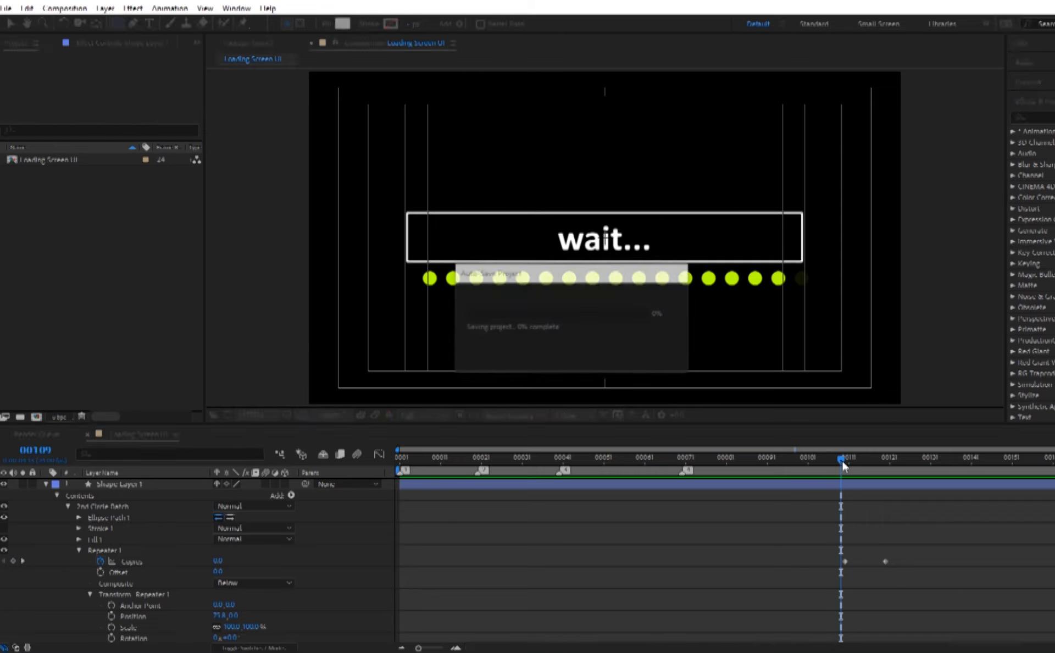
drag(841, 459, 759, 467)
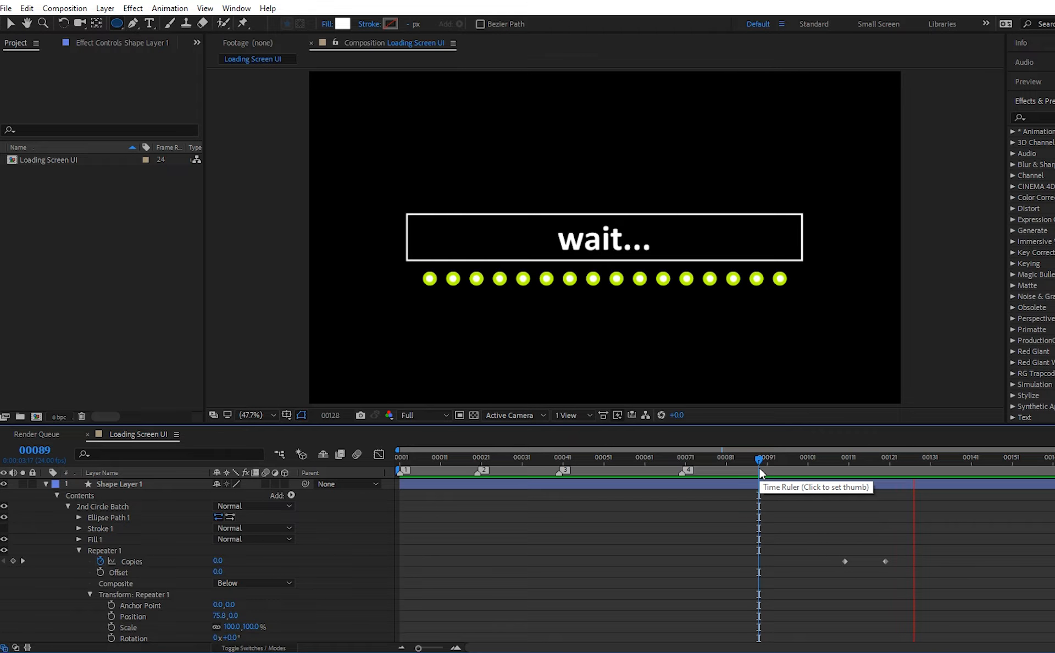
click(838, 466)
drag(839, 467, 884, 476)
click(885, 561)
right_click(883, 561)
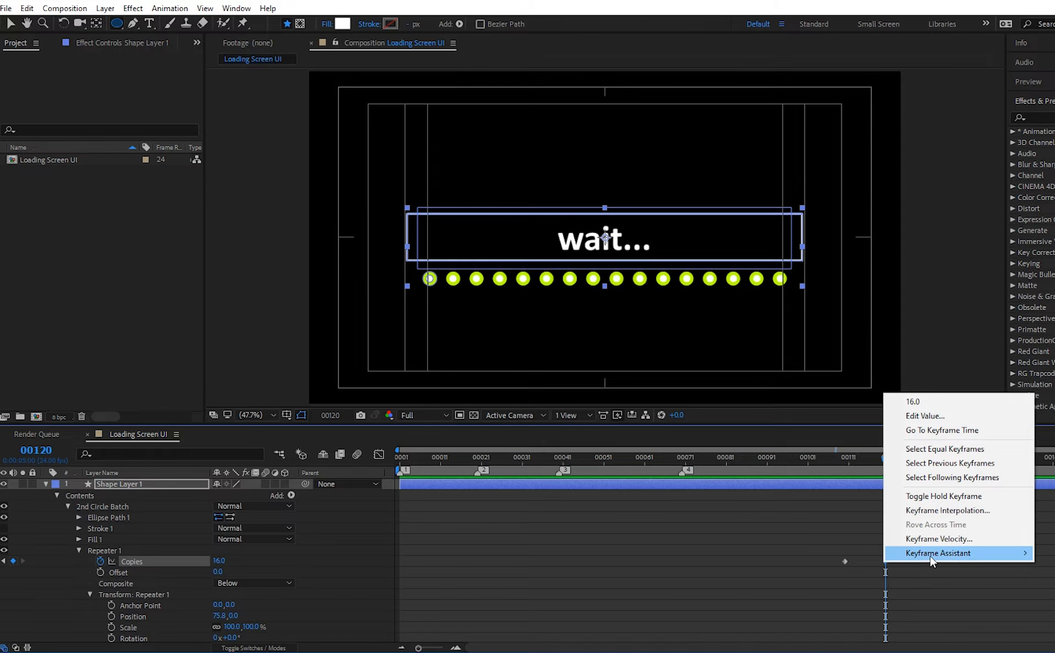
mouse_move(930, 553)
click(773, 481)
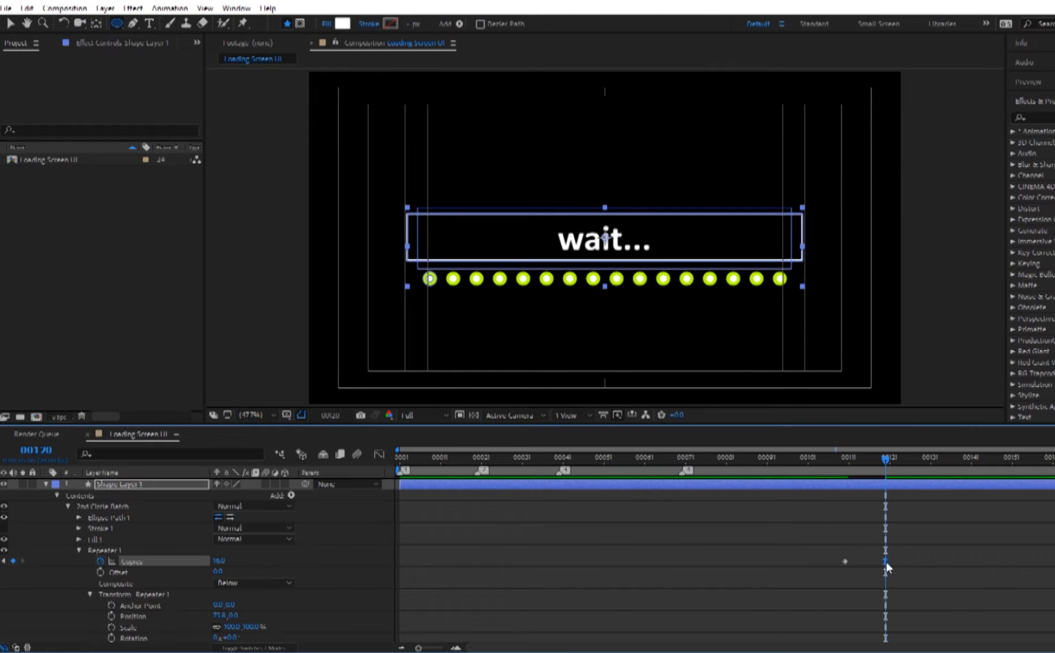
Move the eased Copies keyframe to frame 130 and preview the slower circle build-up
key(shift+Page_Down)
drag(885, 561, 926, 562)
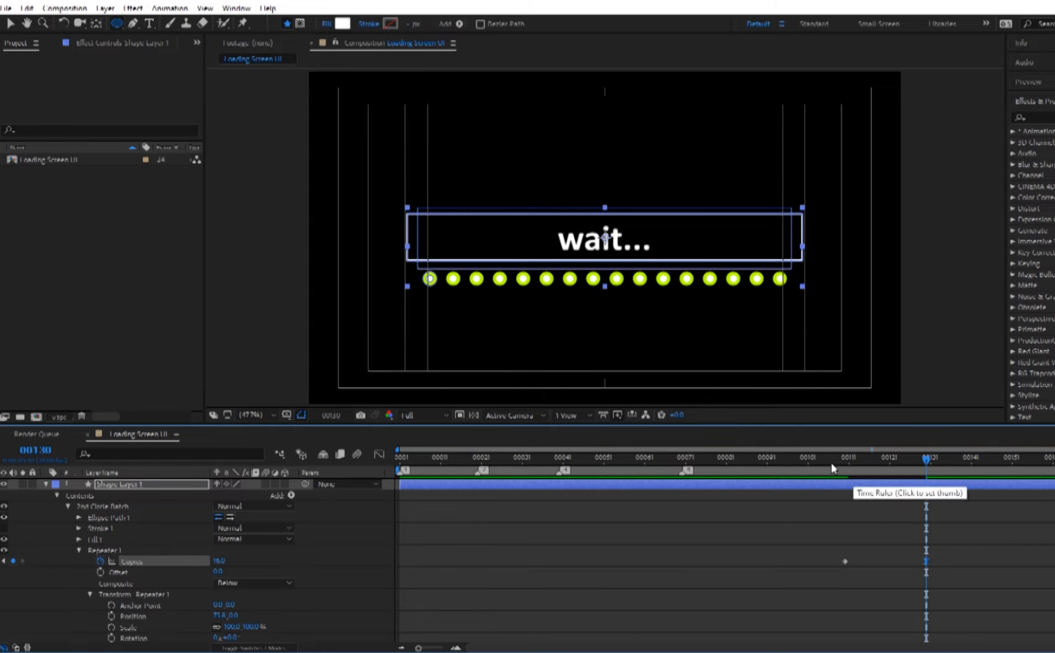
click(813, 459)
key(space)
click(820, 458)
key(space)
key(space)
drag(822, 460, 843, 470)
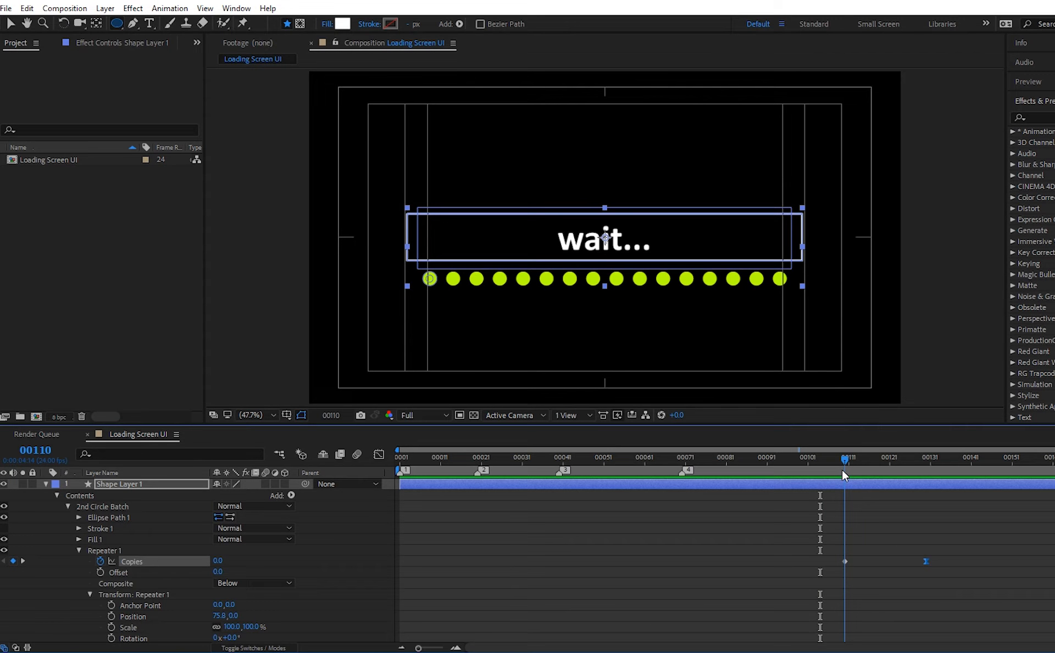
Set the 2nd Circle Batch's Fill 1 color to yellow FFFC00 and preview it over the green circles
click(79, 539)
click(218, 572)
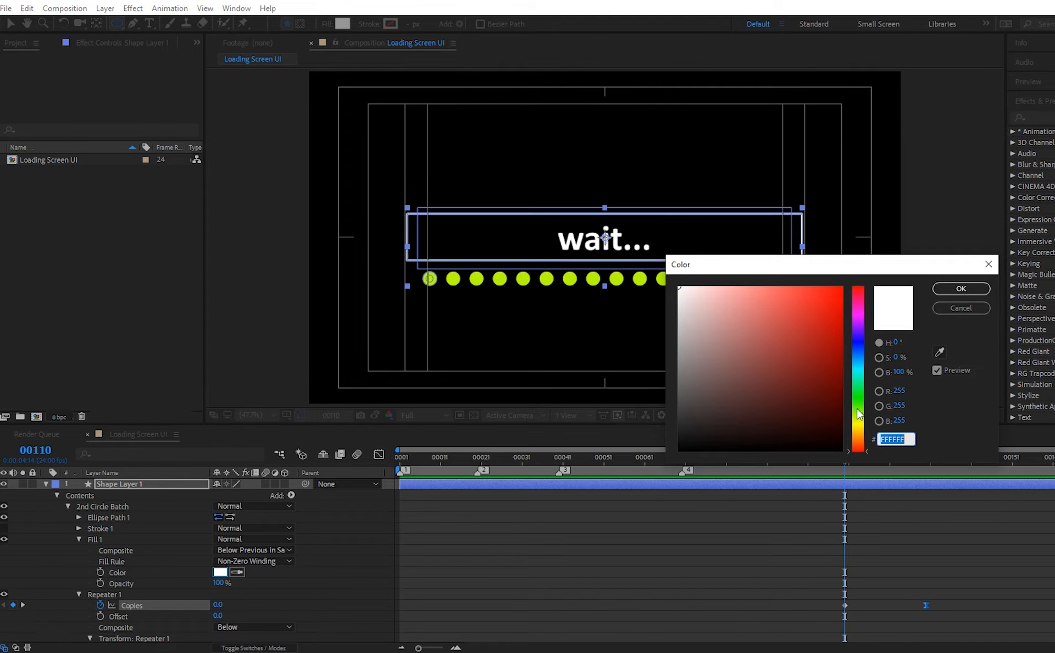
drag(859, 418, 860, 432)
click(834, 319)
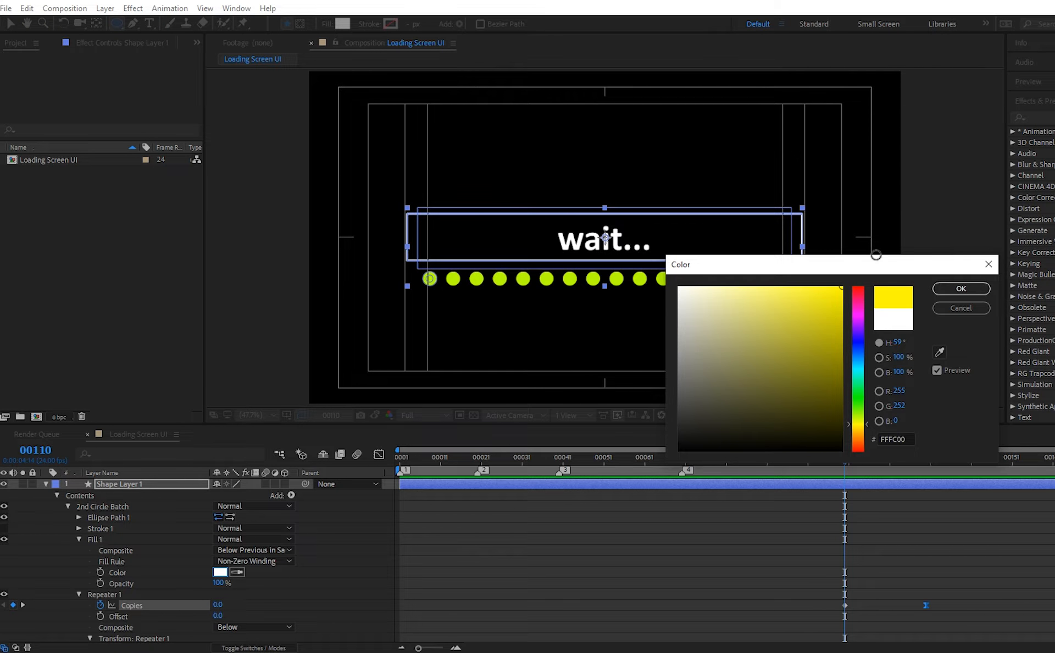
click(961, 288)
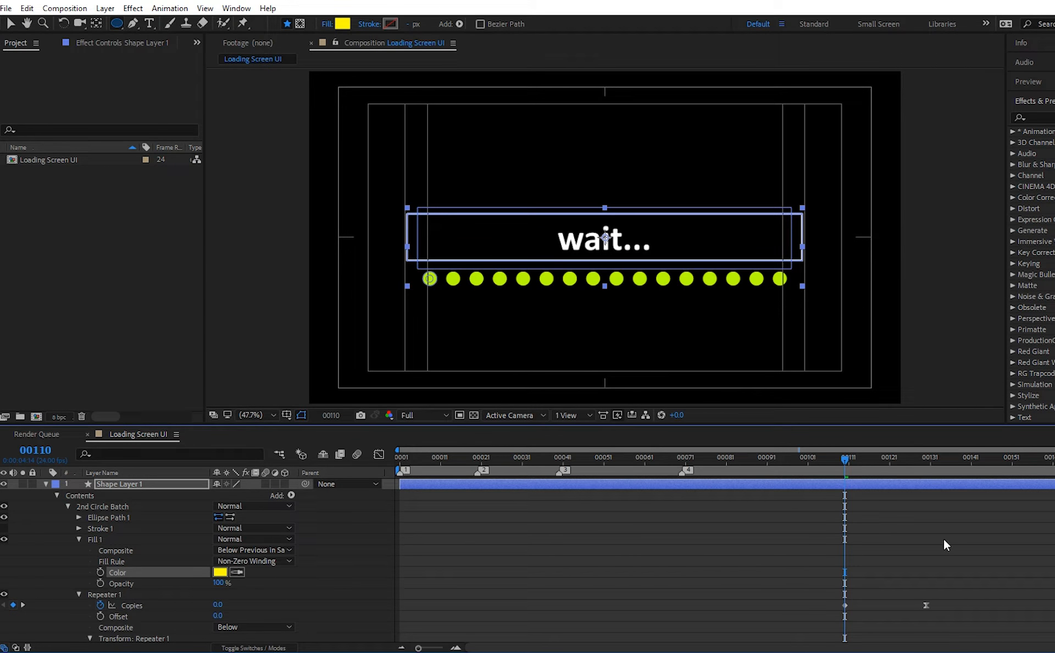
key(space)
drag(855, 470, 912, 480)
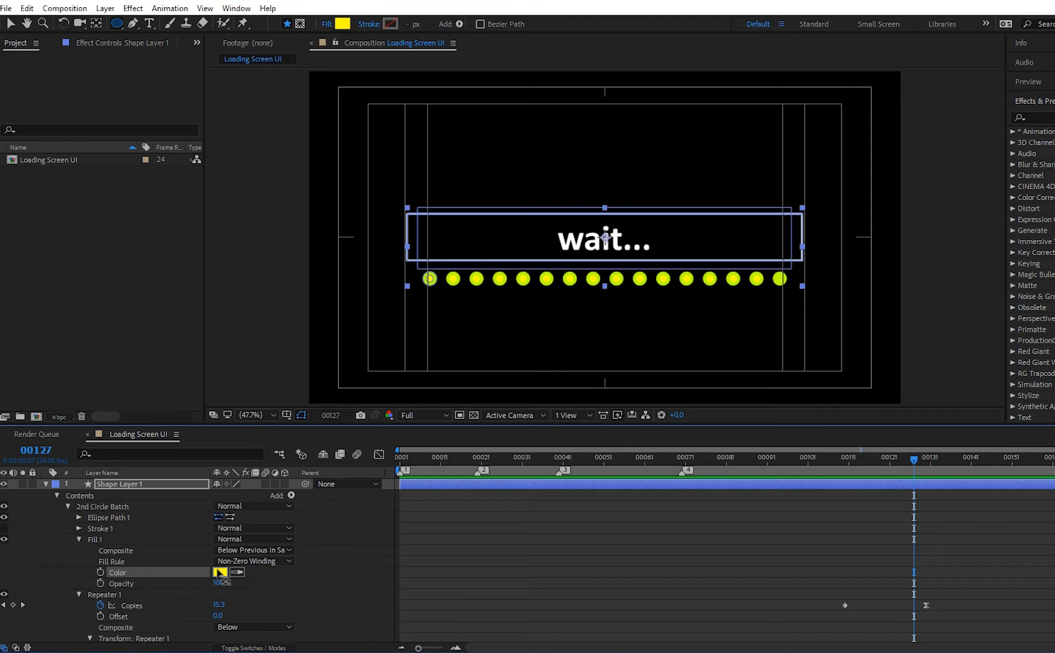
Change the 2nd Circle Batch's Fill 1 color to dark blue 00314B and preview the animation up to frame 140
click(220, 572)
click(859, 346)
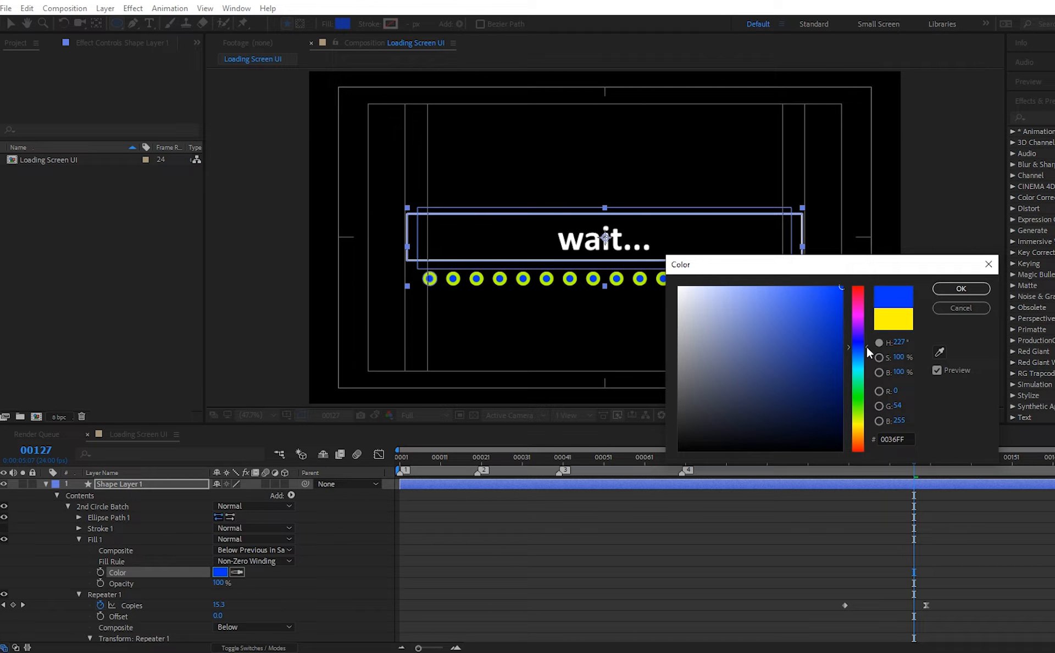
drag(867, 348, 878, 445)
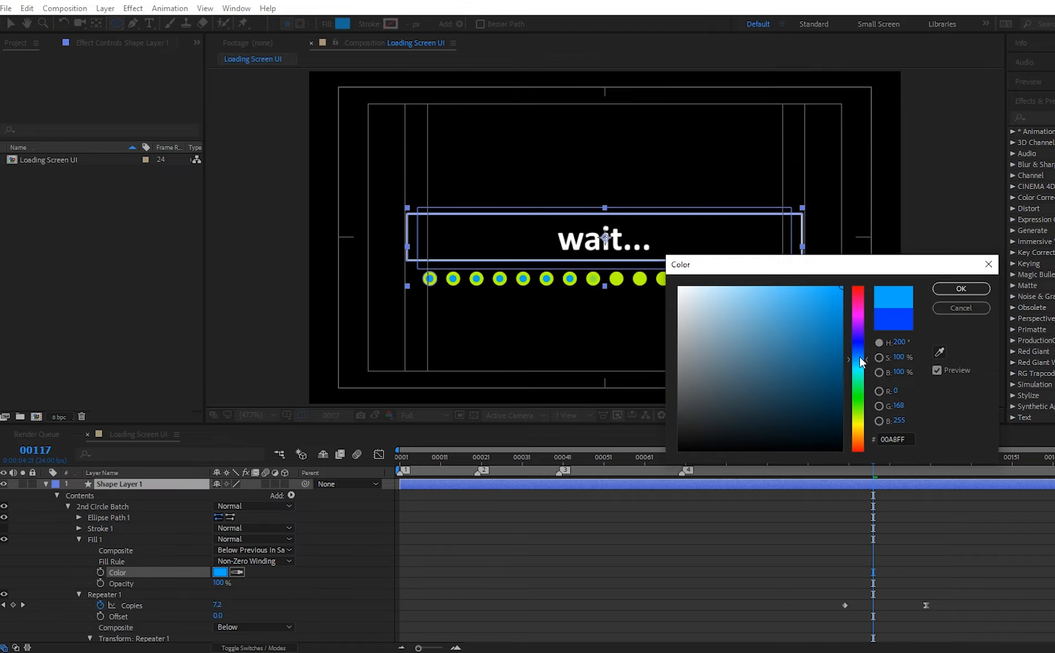
drag(791, 345, 859, 402)
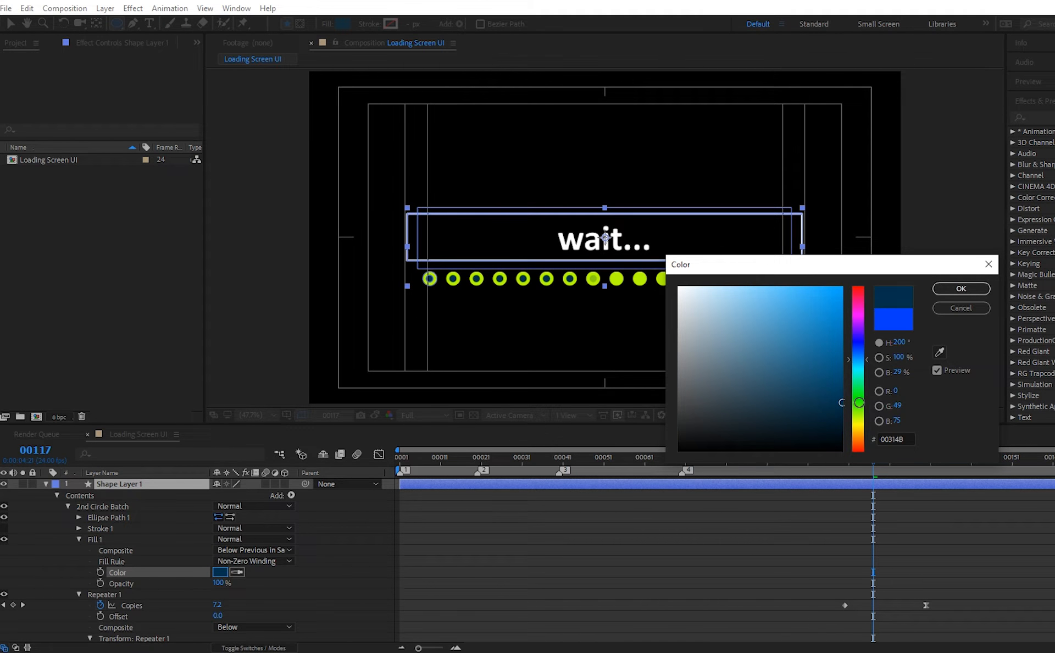
click(961, 291)
click(934, 527)
drag(871, 466, 967, 483)
key(space)
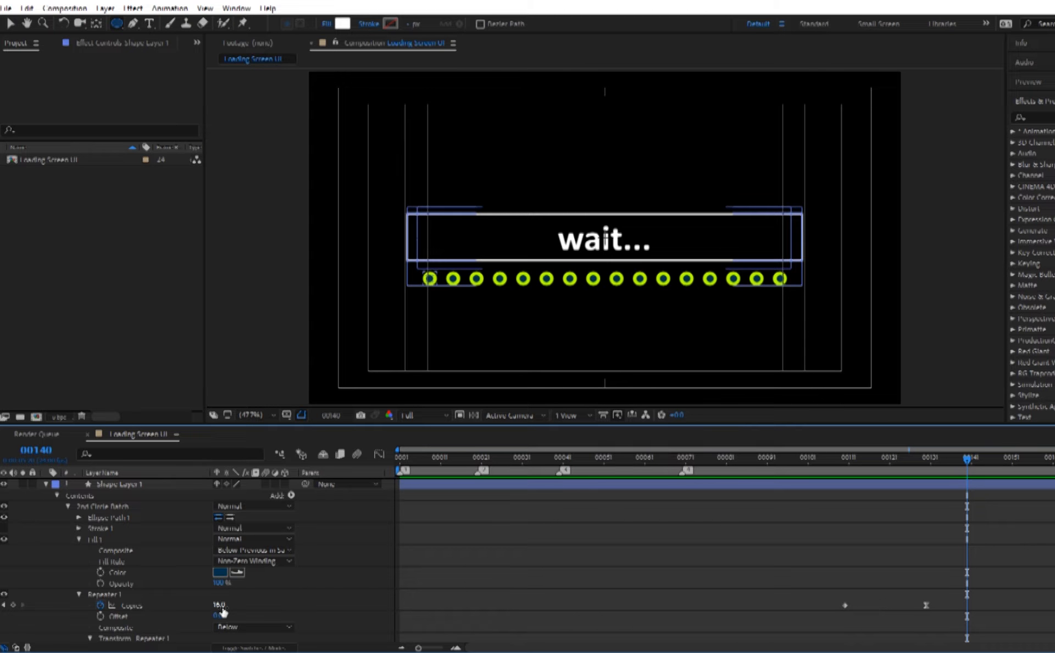
drag(219, 606, 254, 612)
key(ctrl+z)
drag(967, 459, 968, 492)
scroll(322, 613, down, 1)
mouse_move(224, 584)
mouse_down()
mouse_move(233, 583)
mouse_move(224, 583)
mouse_up()
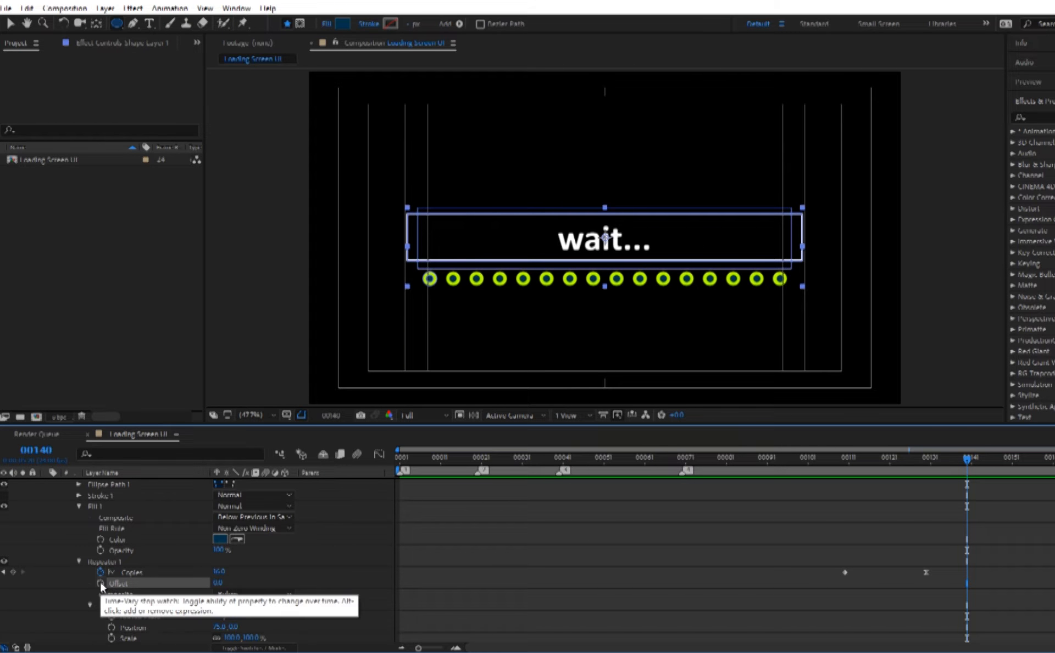
Keyframe the 2nd Circle Batch's Fill 1 Opacity from 100% at frame 130 to 0% at frame 140
scroll(312, 585, down, 1)
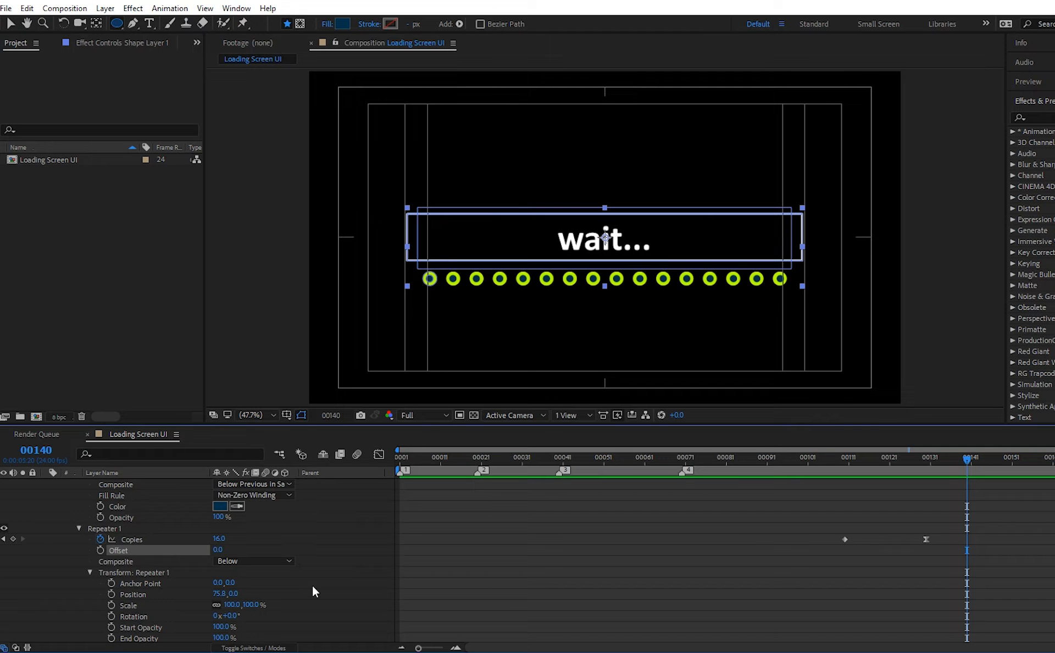
click(97, 517)
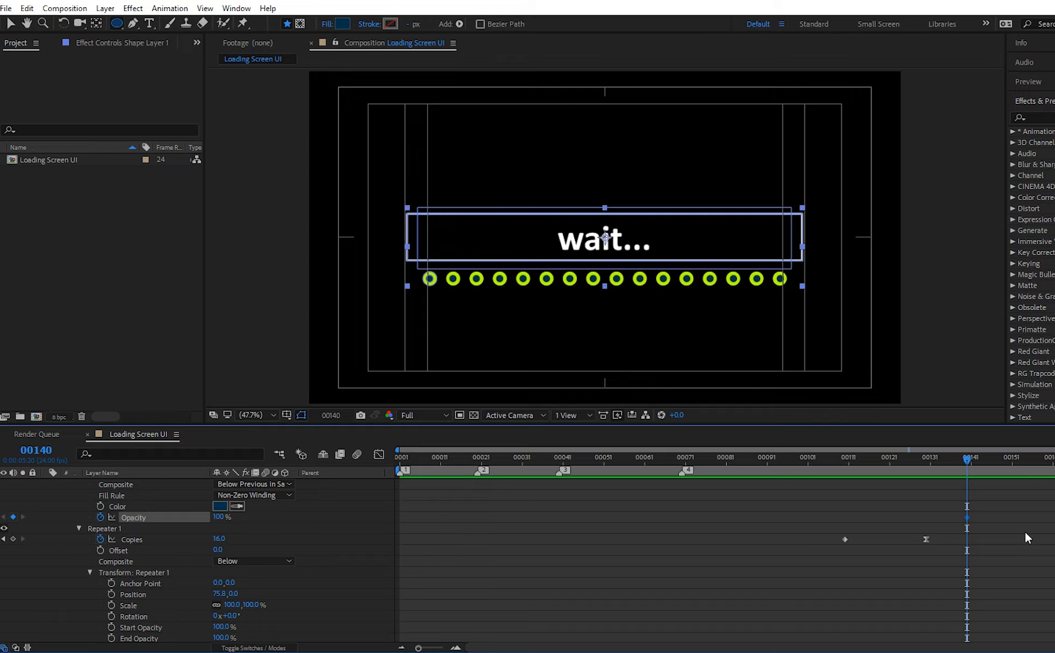
drag(944, 465, 927, 466)
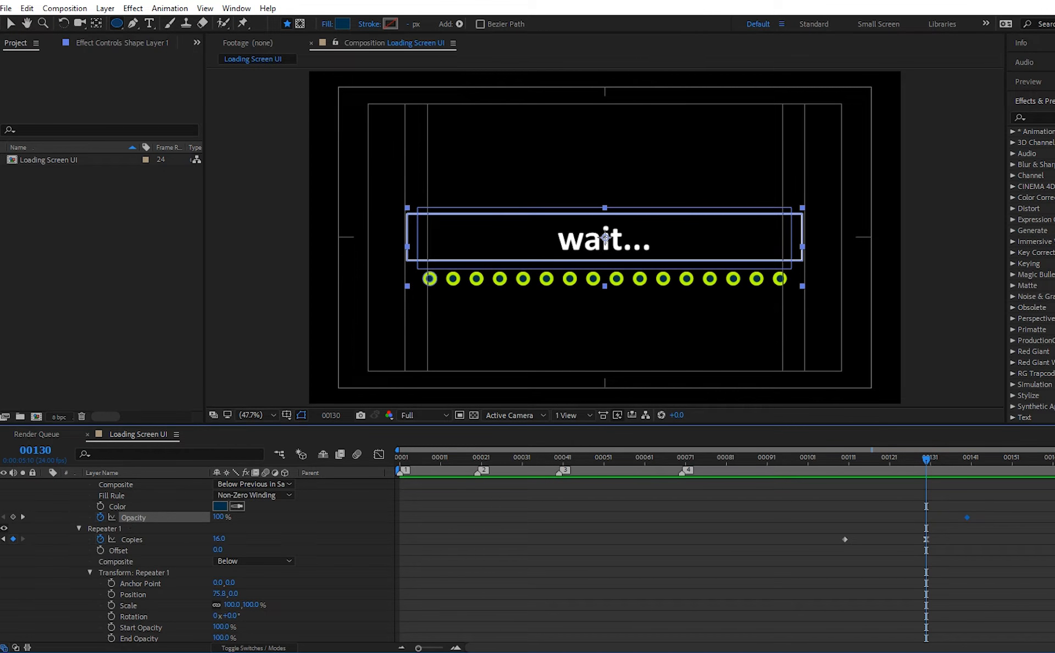
click(13, 516)
click(22, 516)
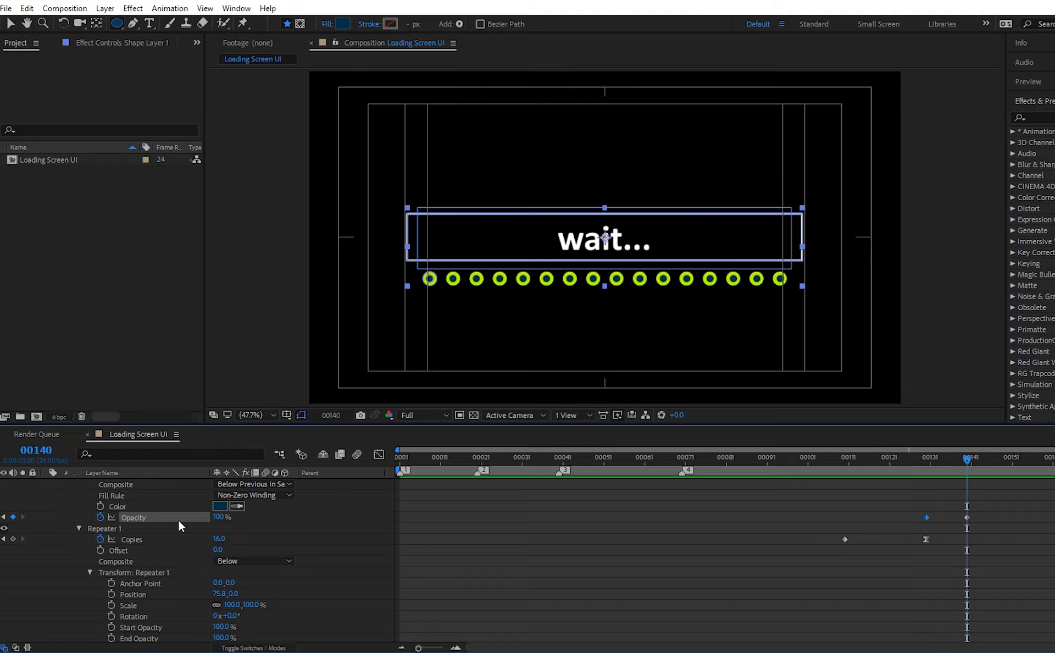
click(219, 517)
text(0)
key(Return)
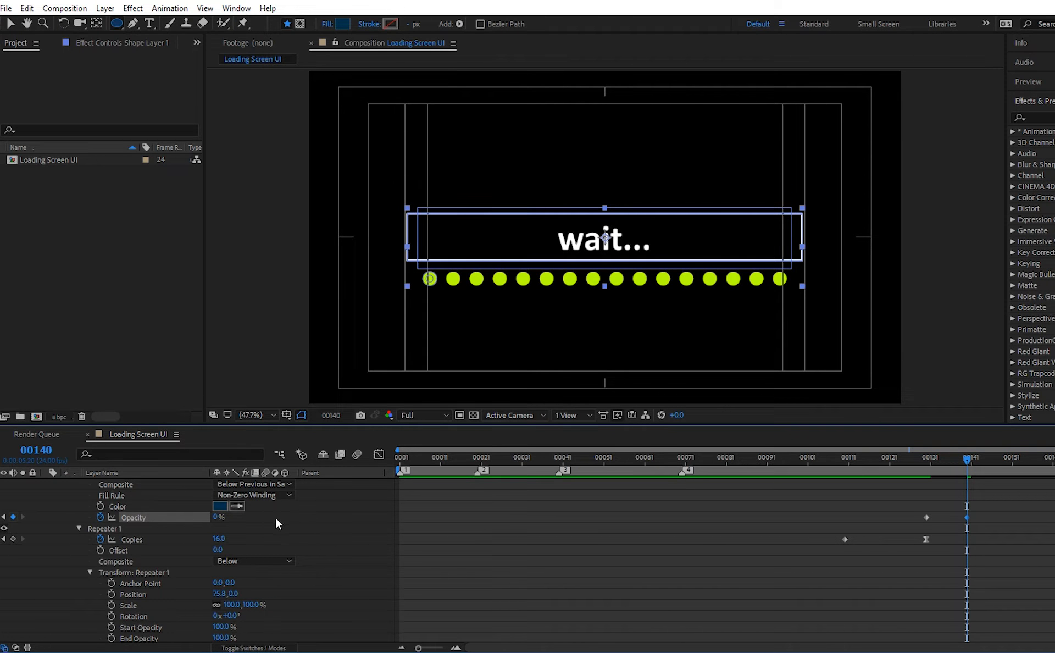
Preview the 2nd Circle Batch's build-up and fade-out, then return the current time to frame 140
click(835, 461)
key(space)
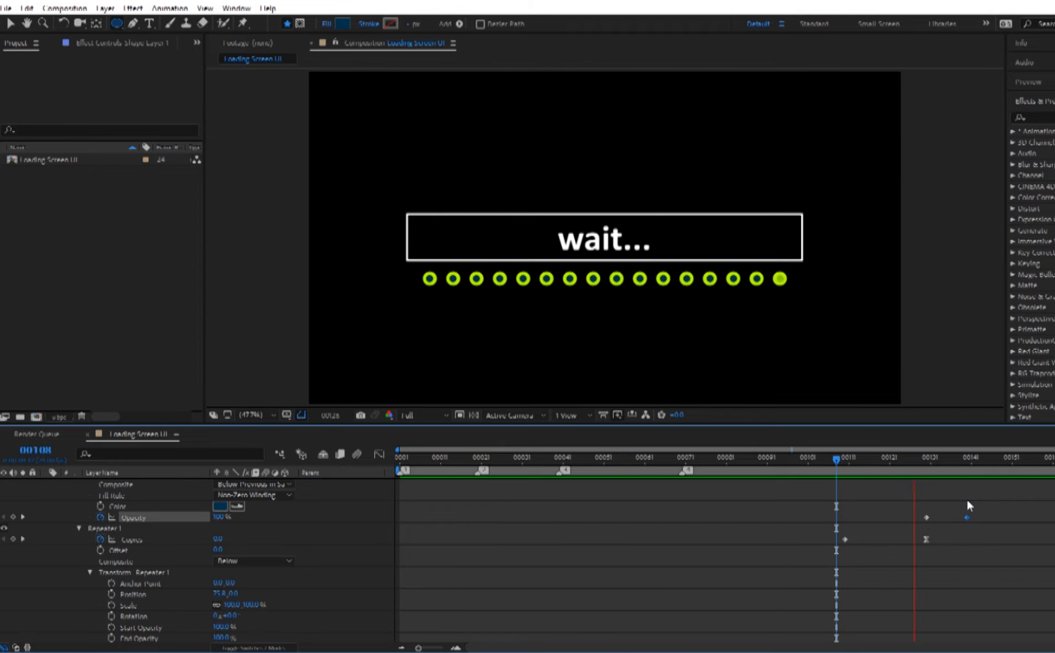
drag(833, 458, 968, 498)
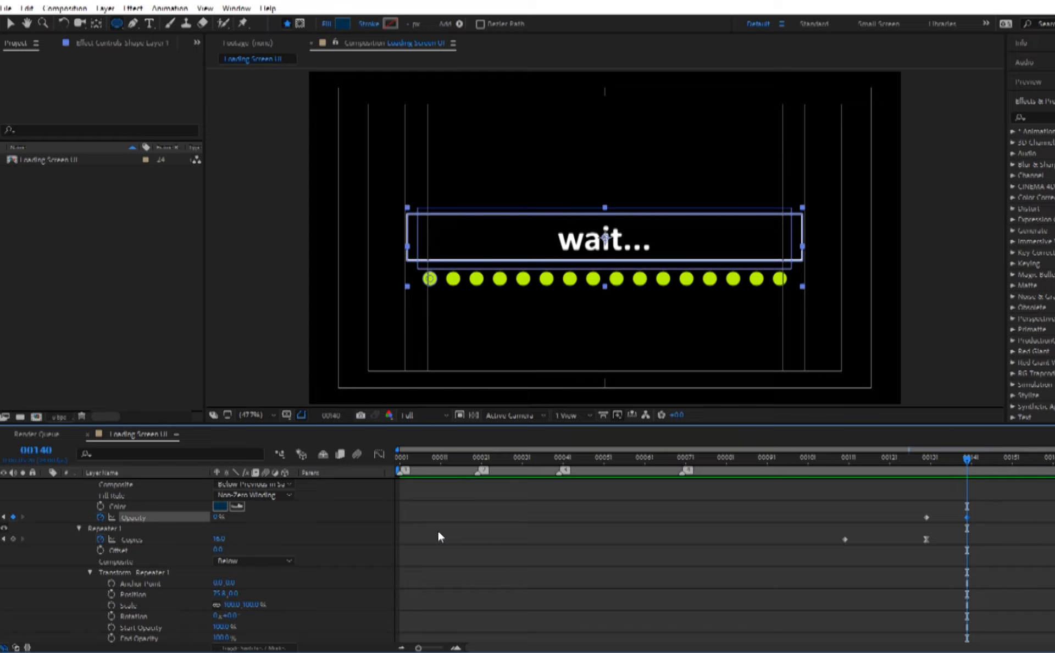
Keyframe the White Triangle Outside's Trim Paths 1 End from 100% at frame 130 to 0% at frame 140
scroll(328, 548, up, 3)
scroll(338, 541, down, 10)
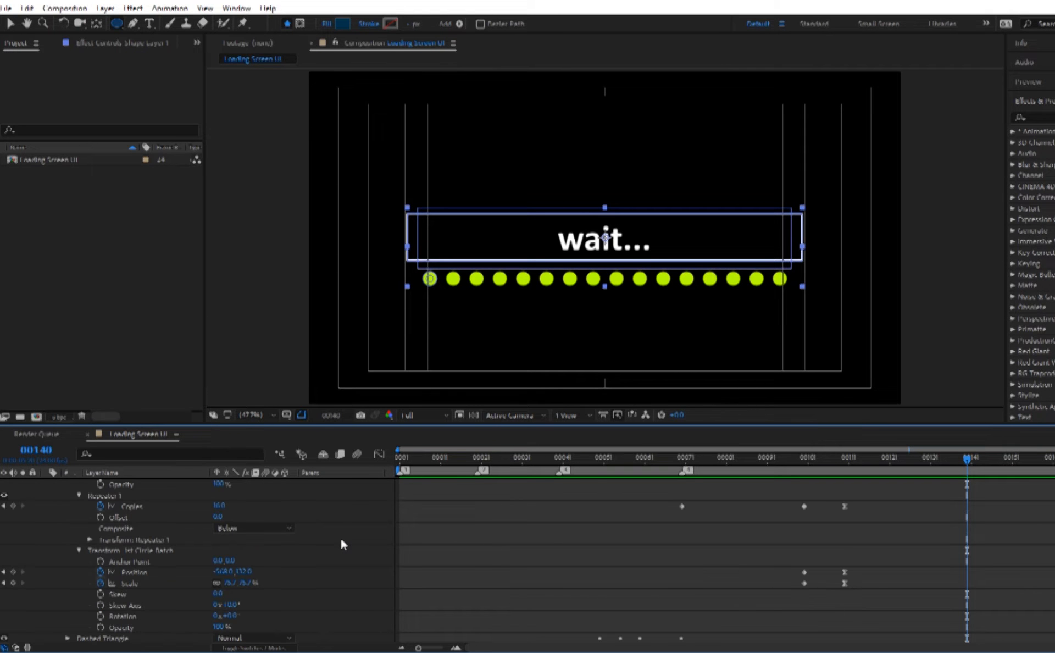
click(164, 552)
scroll(167, 563, down, 3)
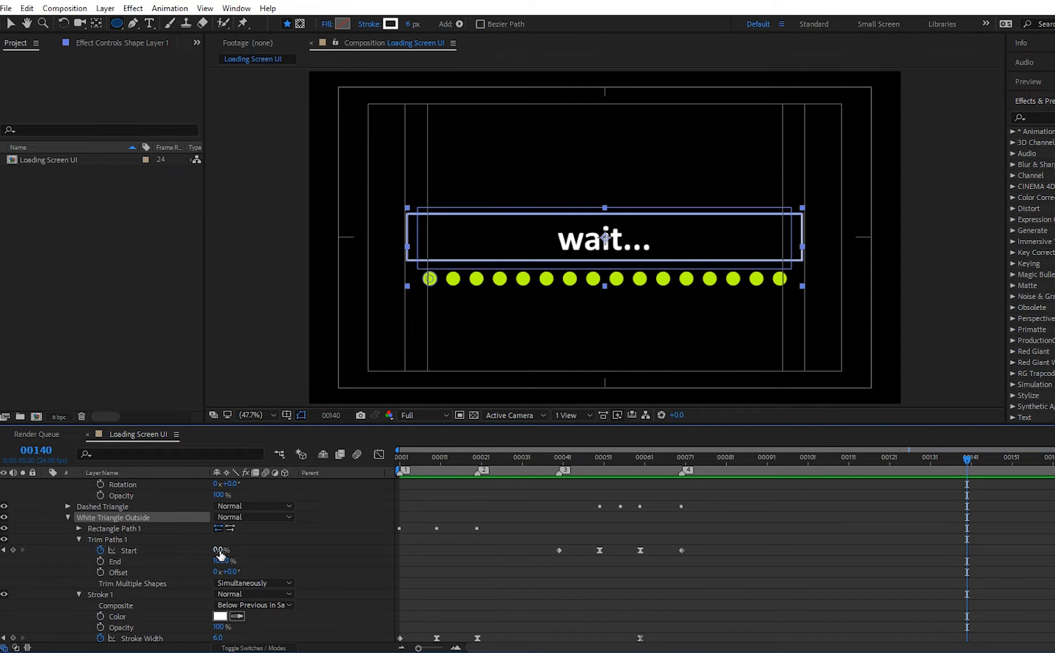
click(100, 561)
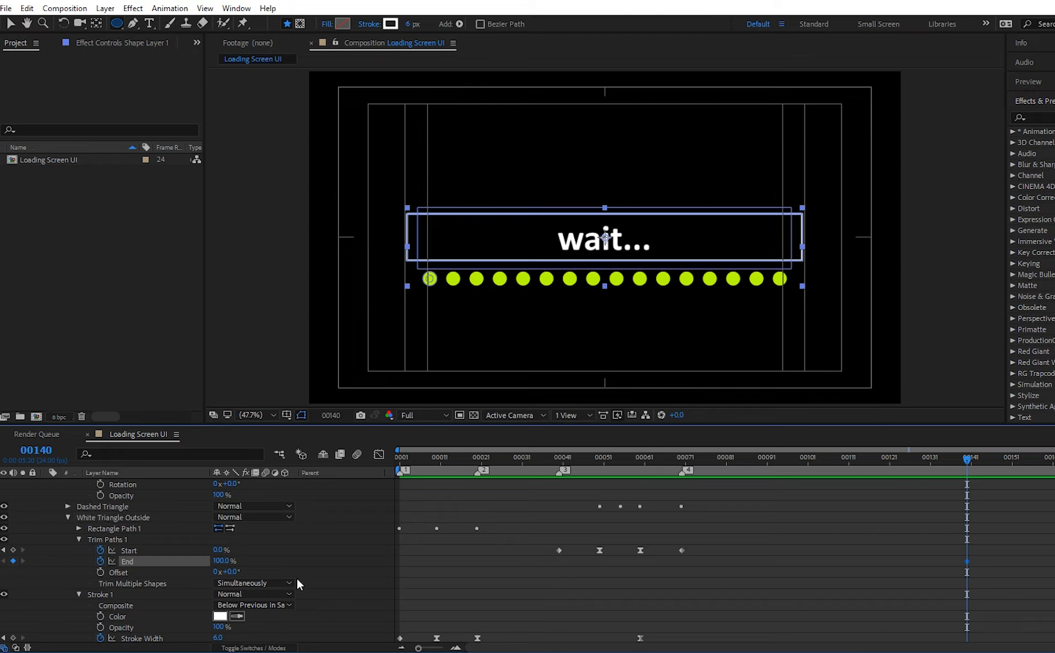
scroll(990, 509, down, 10)
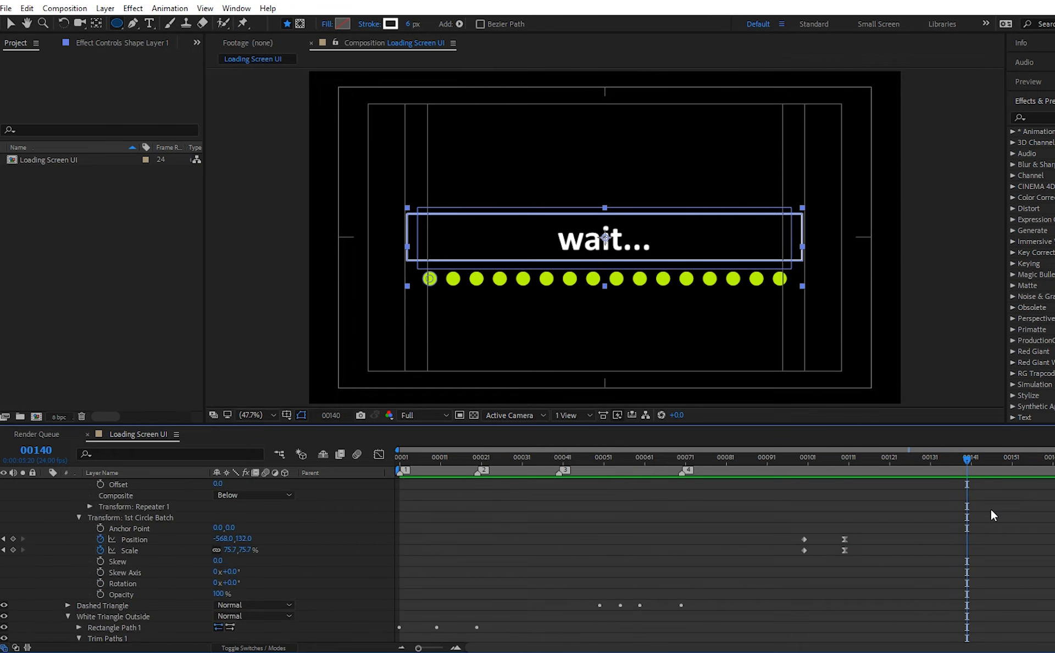
mouse_move(928, 458)
mouse_down()
mouse_move(923, 466)
mouse_move(935, 470)
mouse_move(928, 459)
mouse_up()
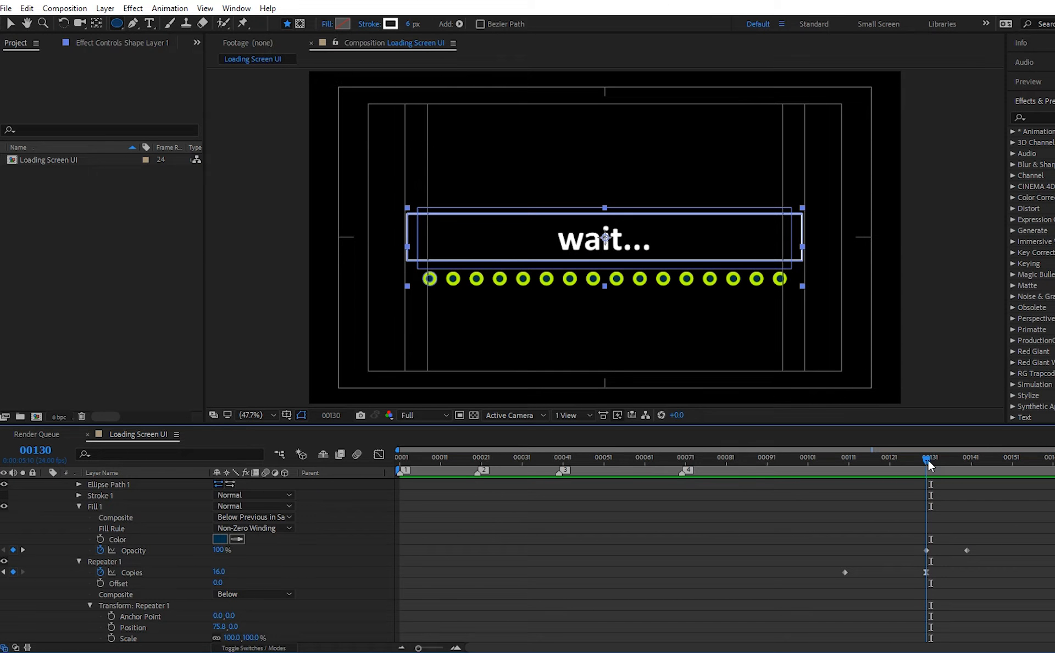
scroll(989, 533, down, 6)
scroll(989, 540, down, 4)
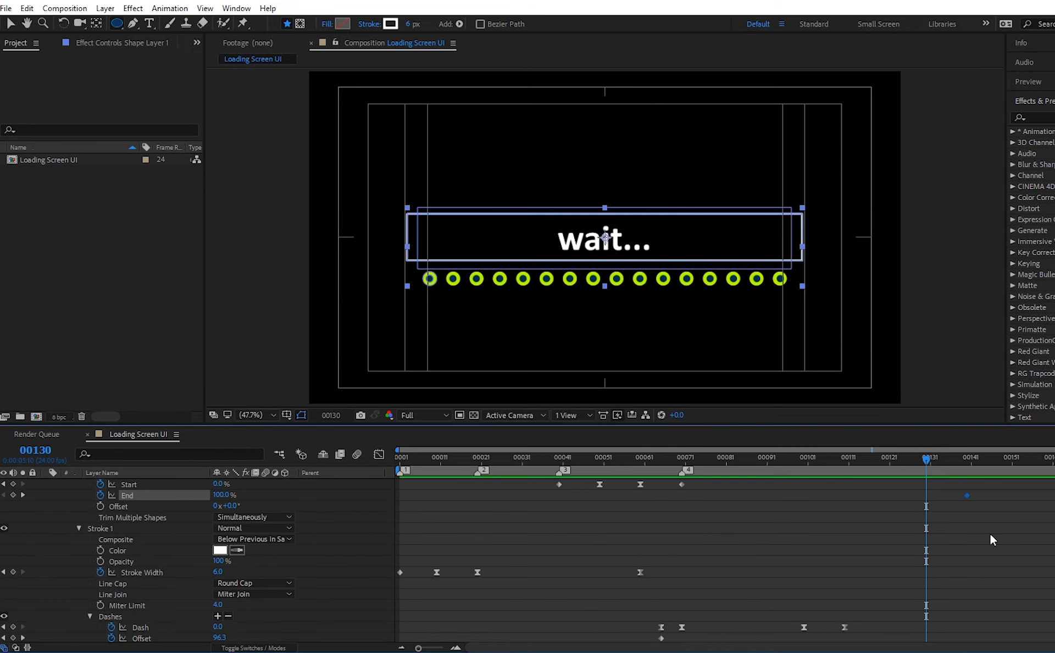
click(14, 494)
click(23, 496)
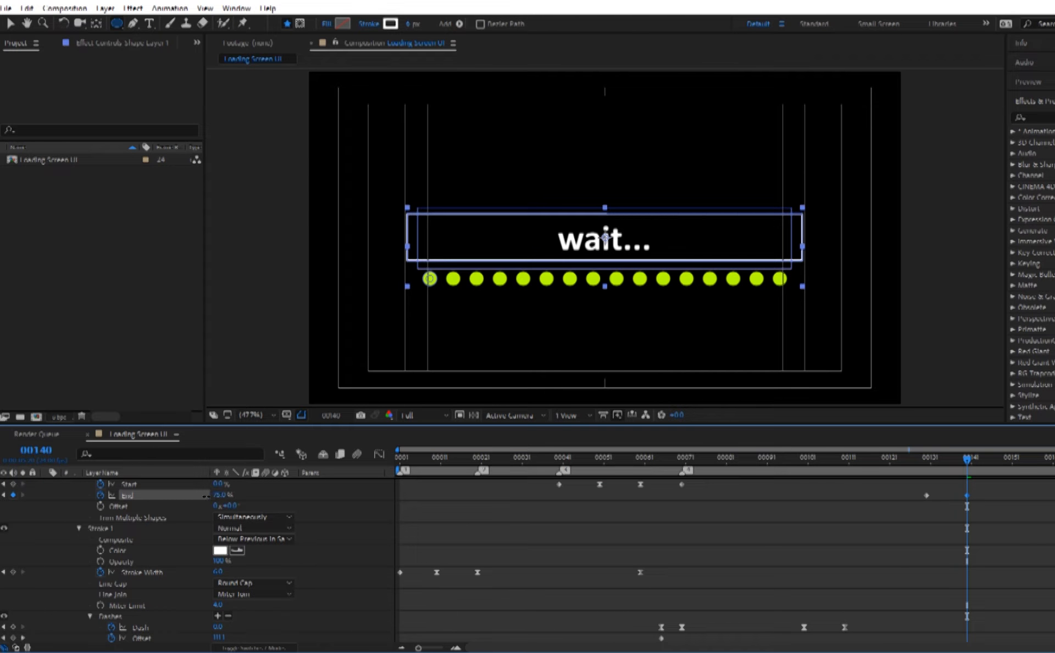
scroll(271, 533, up, 3)
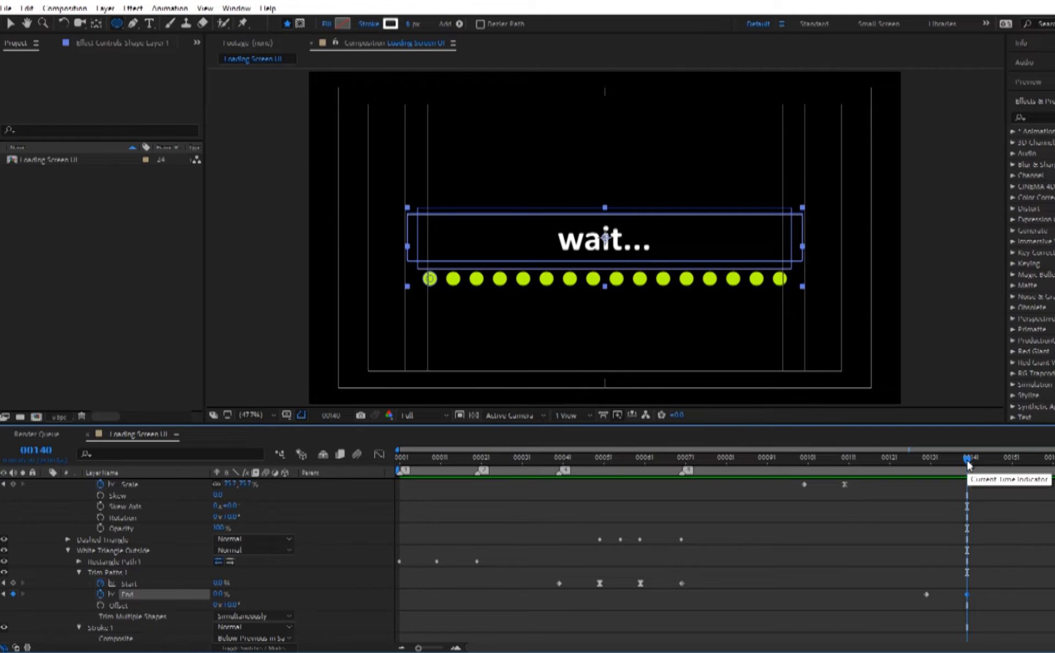
Keyframe the 1st Circle Batch's transform Opacity from 100% at frame 140 to 0% at frame 145
scroll(968, 460, up, 3)
drag(968, 461, 987, 460)
scroll(352, 567, down, 3)
scroll(352, 566, up, 7)
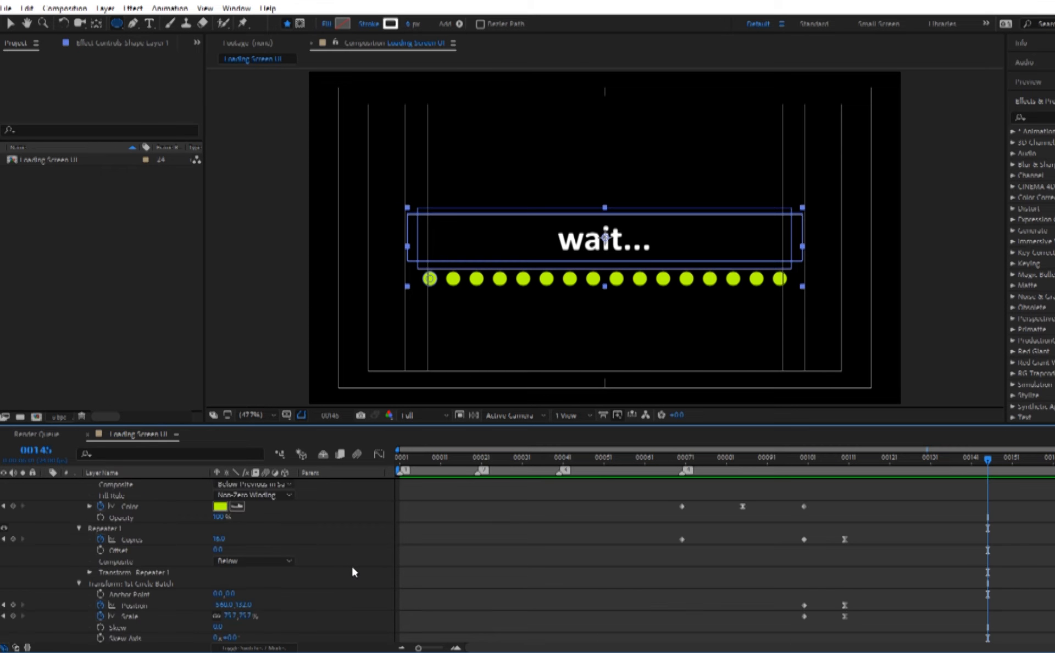
click(151, 550)
scroll(150, 553, down, 2)
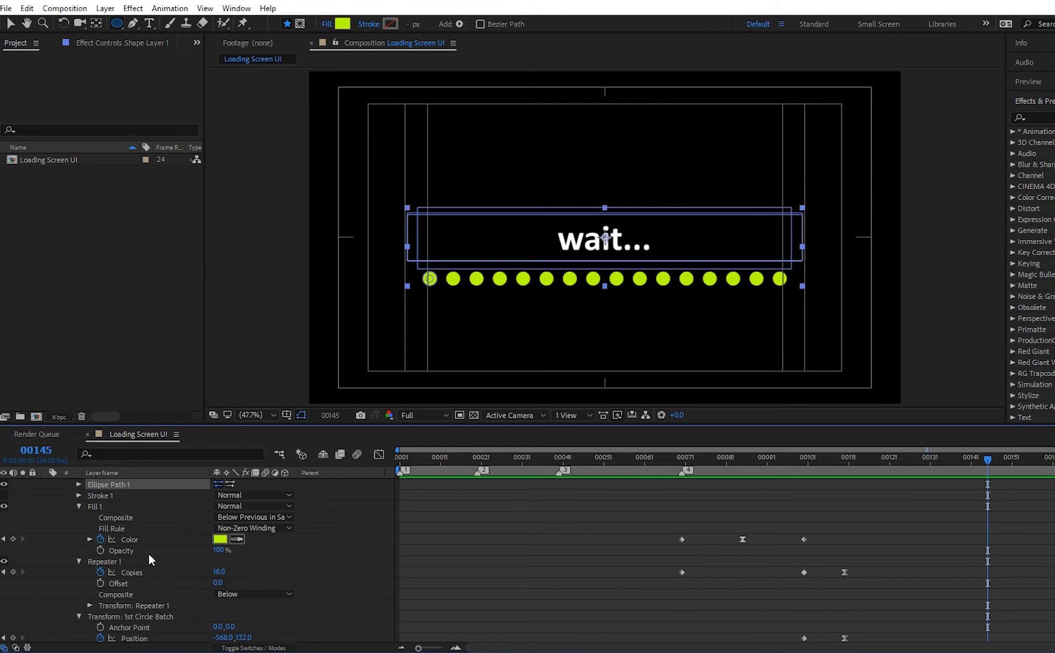
scroll(151, 598, down, 3)
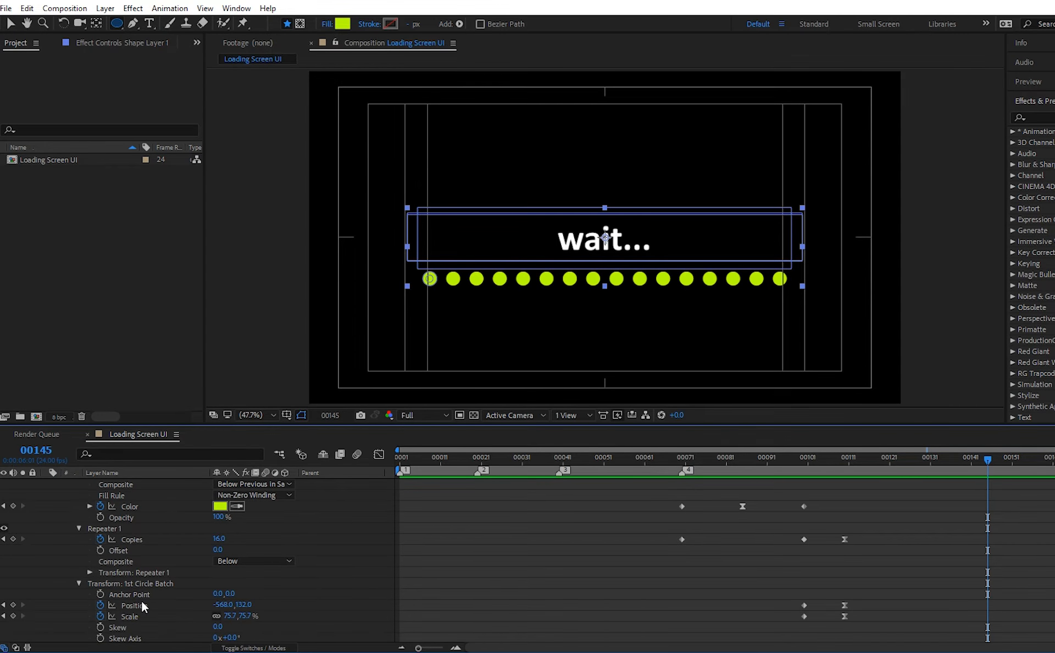
scroll(141, 601, down, 3)
click(100, 627)
drag(982, 460, 967, 462)
click(13, 626)
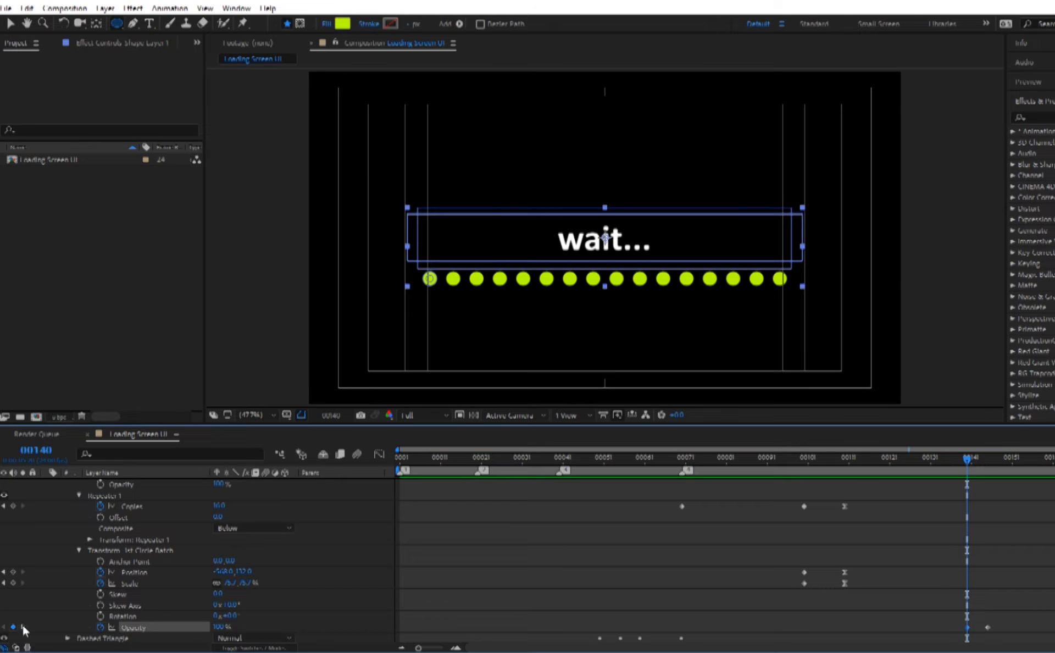
click(23, 626)
drag(219, 627, 164, 626)
Preview the circle and outline fade-outs from frame 80 and again from frame 1
drag(968, 461, 722, 461)
key(space)
key(space)
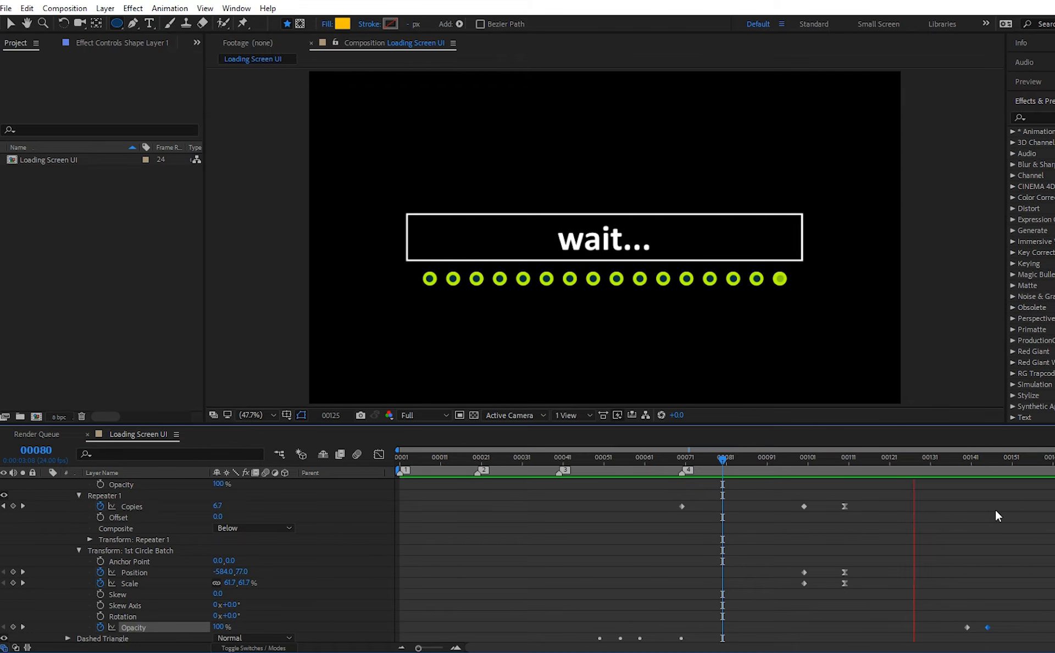
drag(722, 463, 384, 487)
key(space)
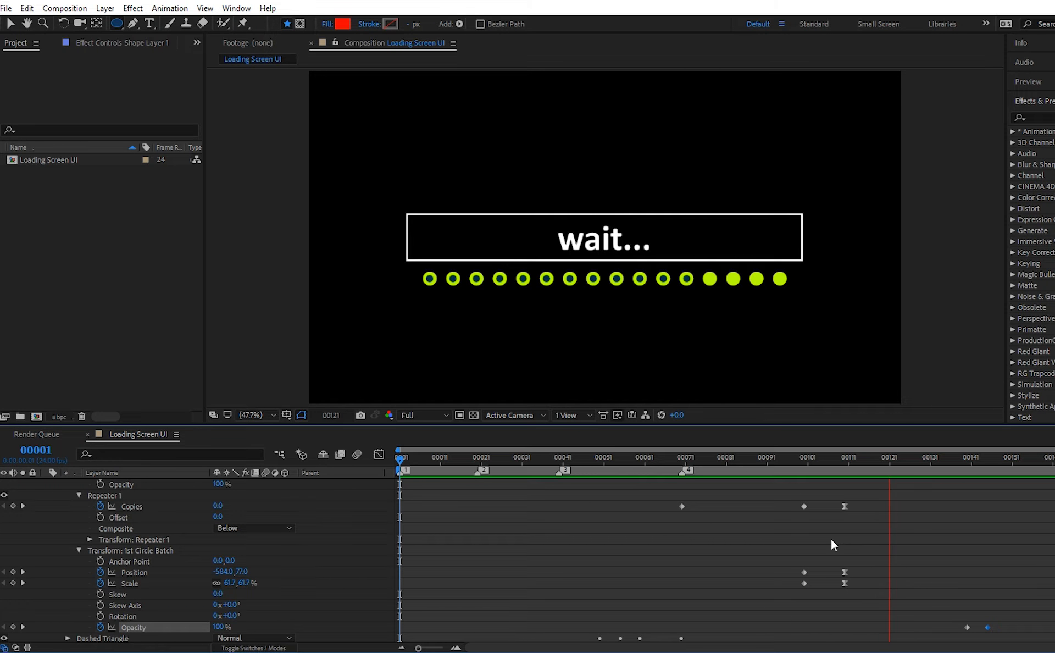
Keyframe the "wait..." text layer's Opacity from 100% at frame 145 to 0% at frame 150
click(141, 496)
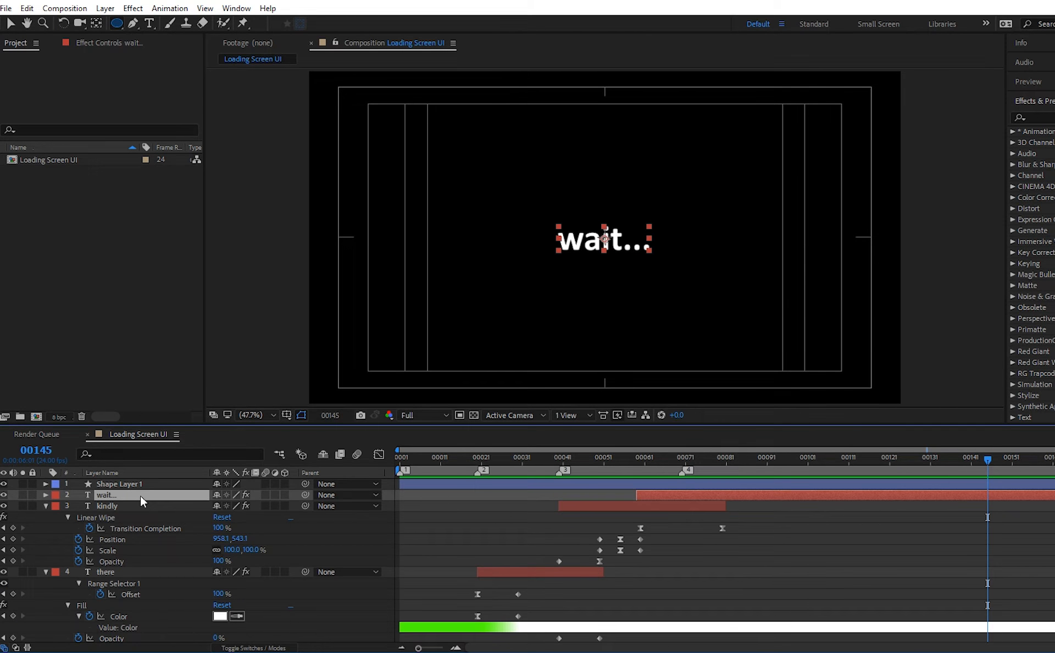
key(t)
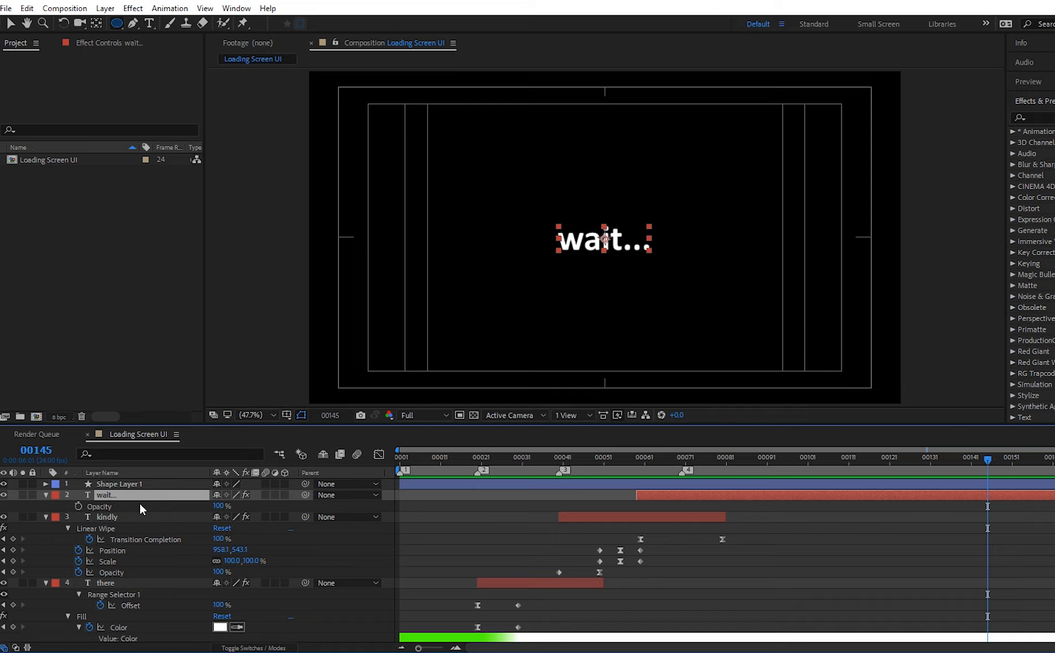
click(78, 506)
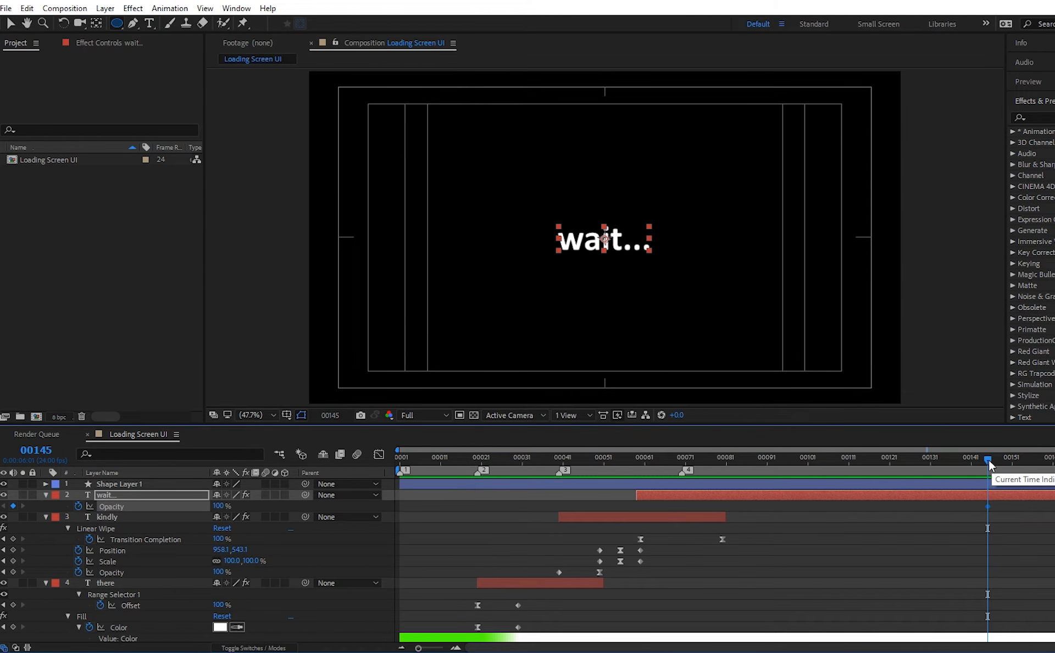
drag(987, 460, 1010, 464)
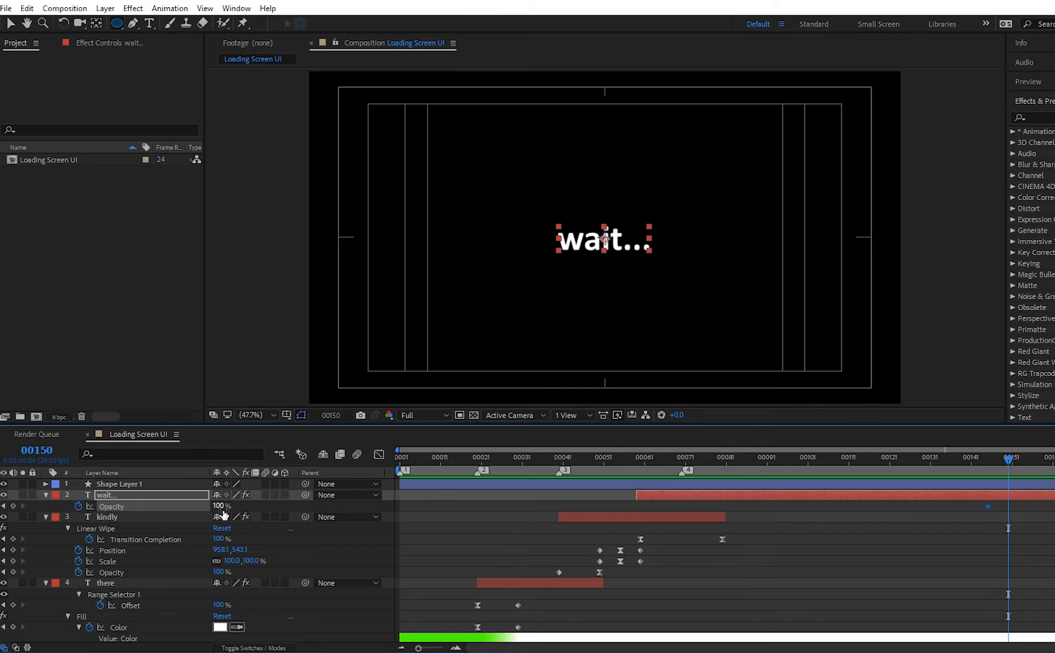
drag(219, 506, 126, 504)
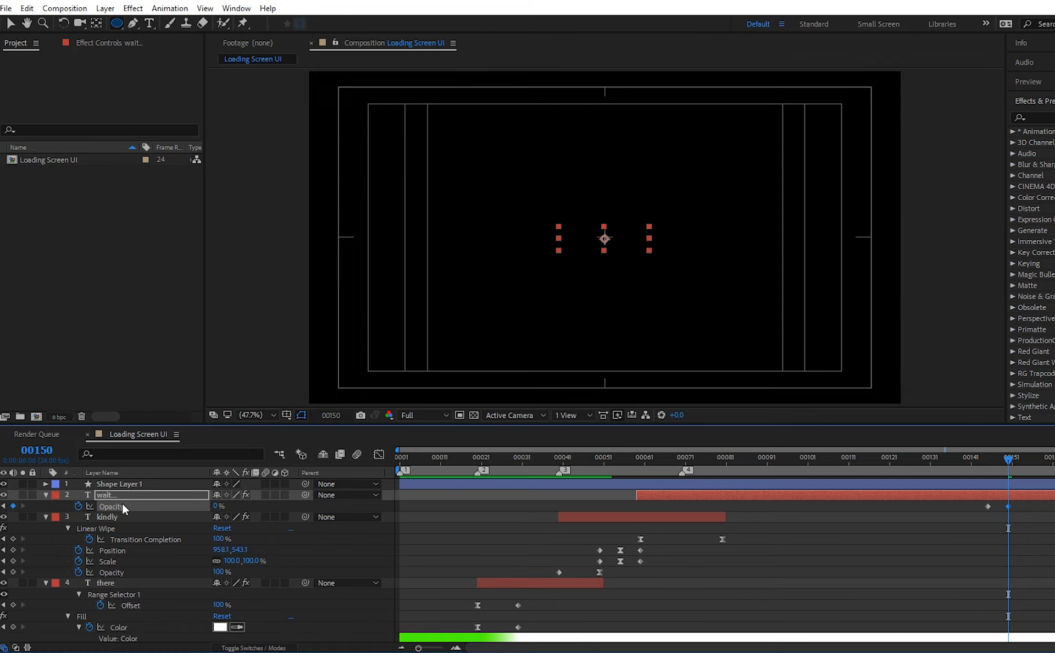
Collapse the properties of the wait..., kindly, there and Hello layers and preview the animation from the beginning
click(46, 494)
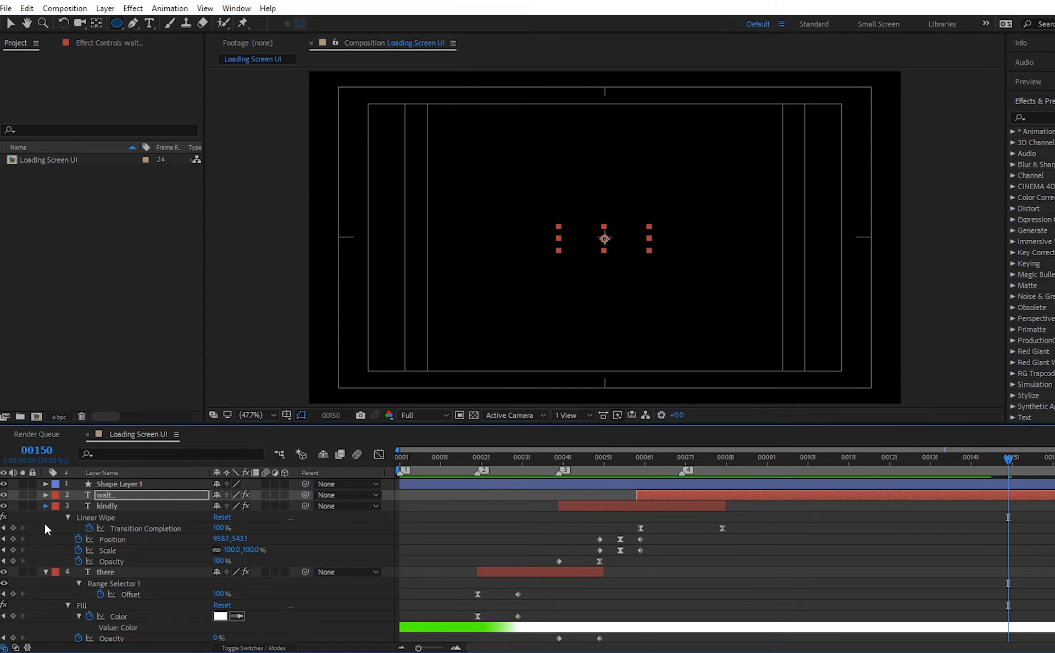
click(45, 506)
click(46, 517)
click(46, 527)
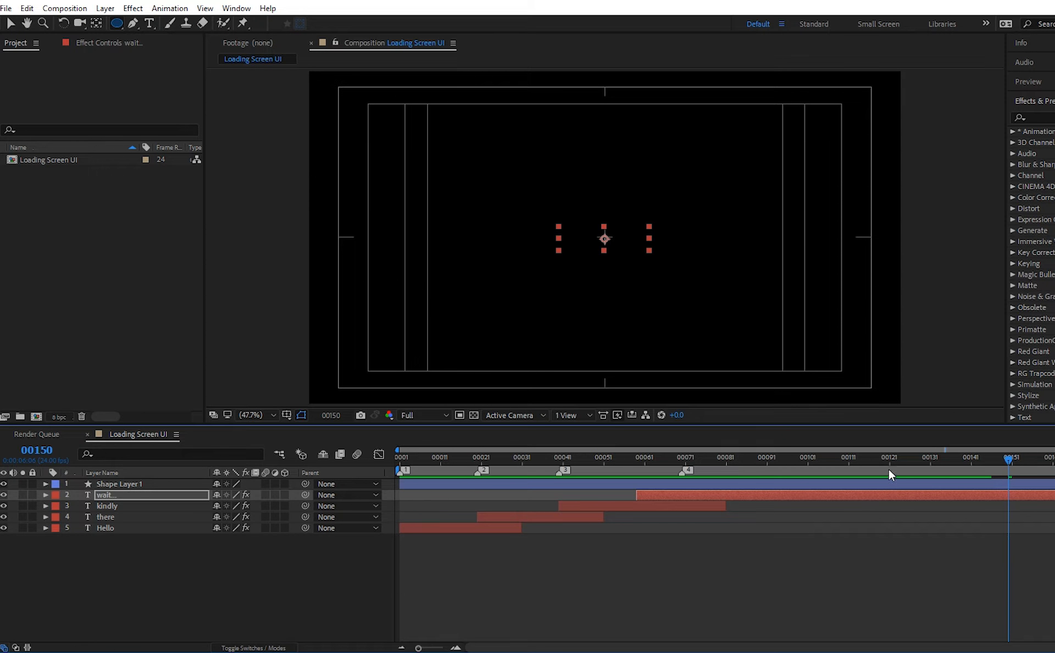
drag(865, 460, 246, 424)
key(space)
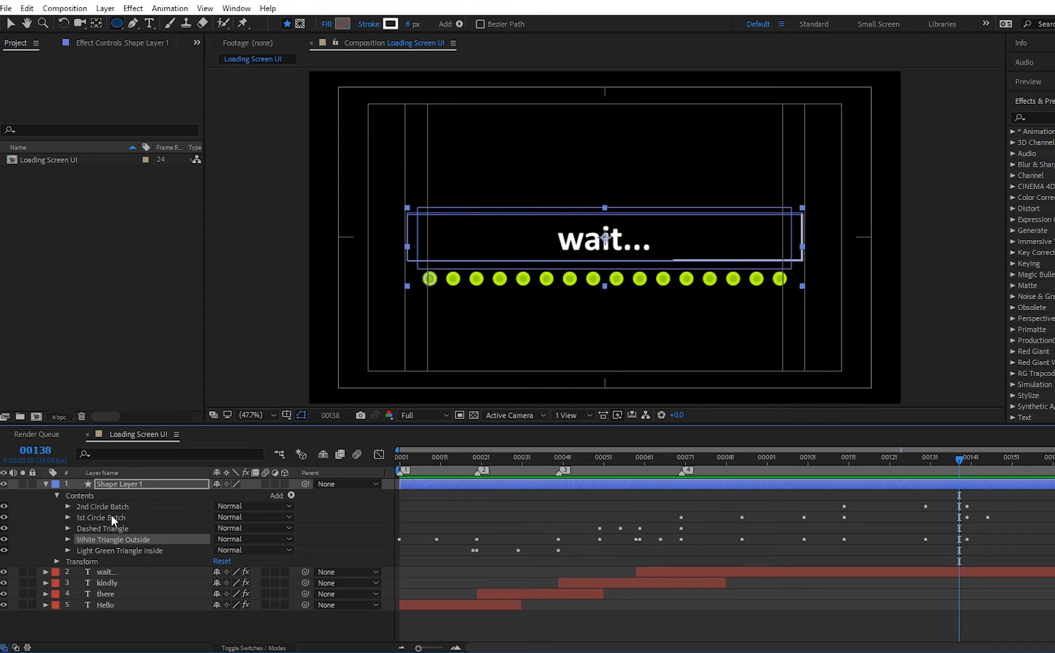
Expand the Light Green Triangle Inside's properties and add a 0% Fill 1 Opacity keyframe at frame 138
click(96, 552)
click(67, 549)
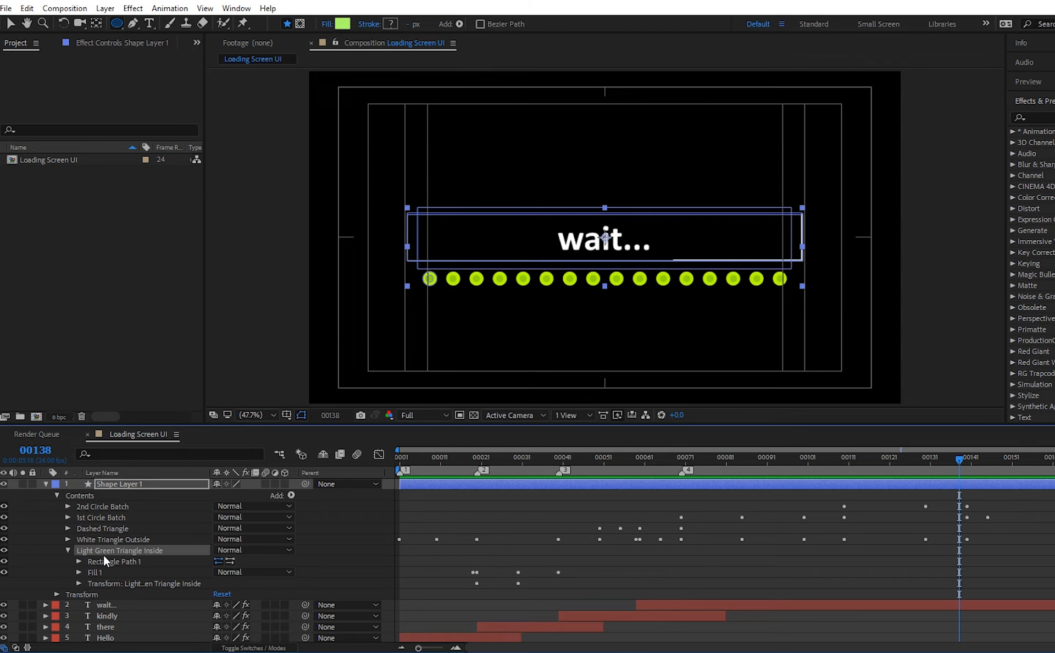
click(130, 560)
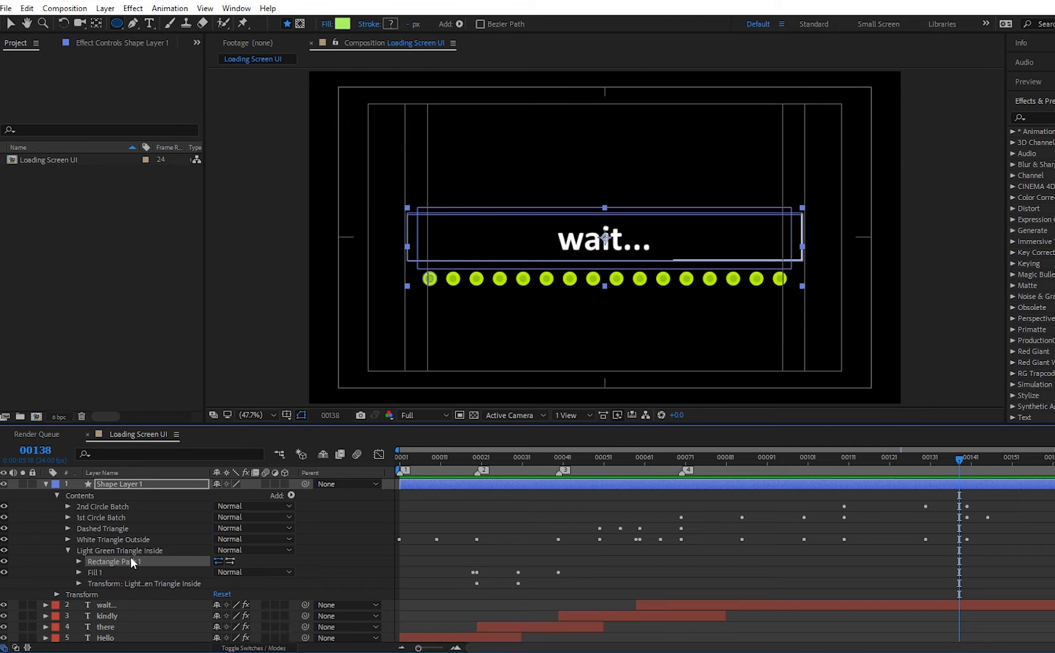
click(78, 561)
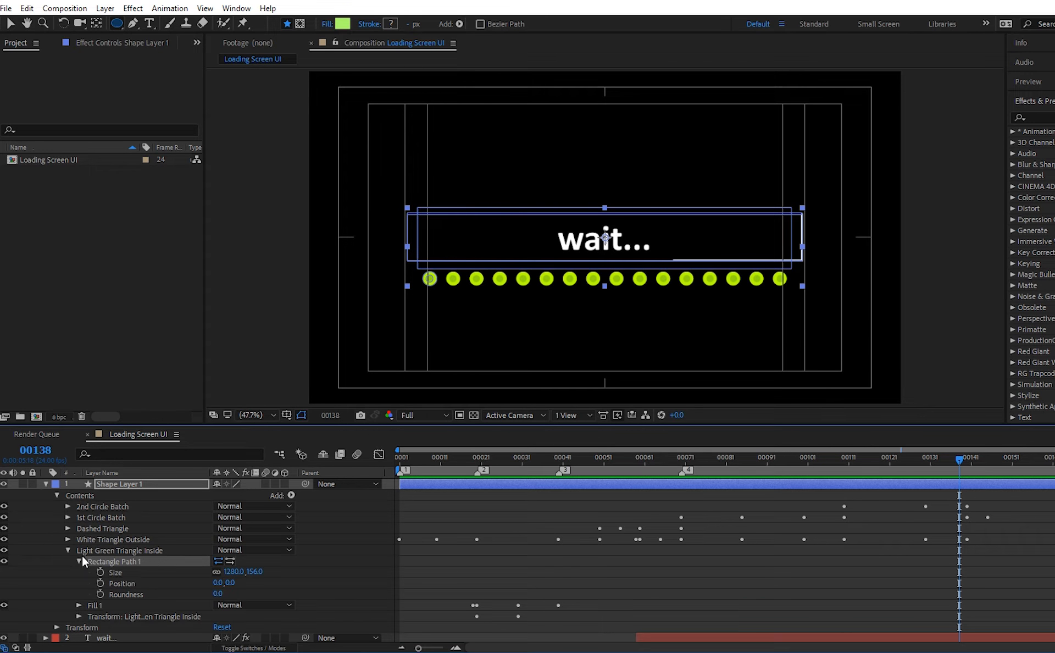
click(79, 616)
scroll(125, 600, down, 2)
scroll(157, 583, down, 2)
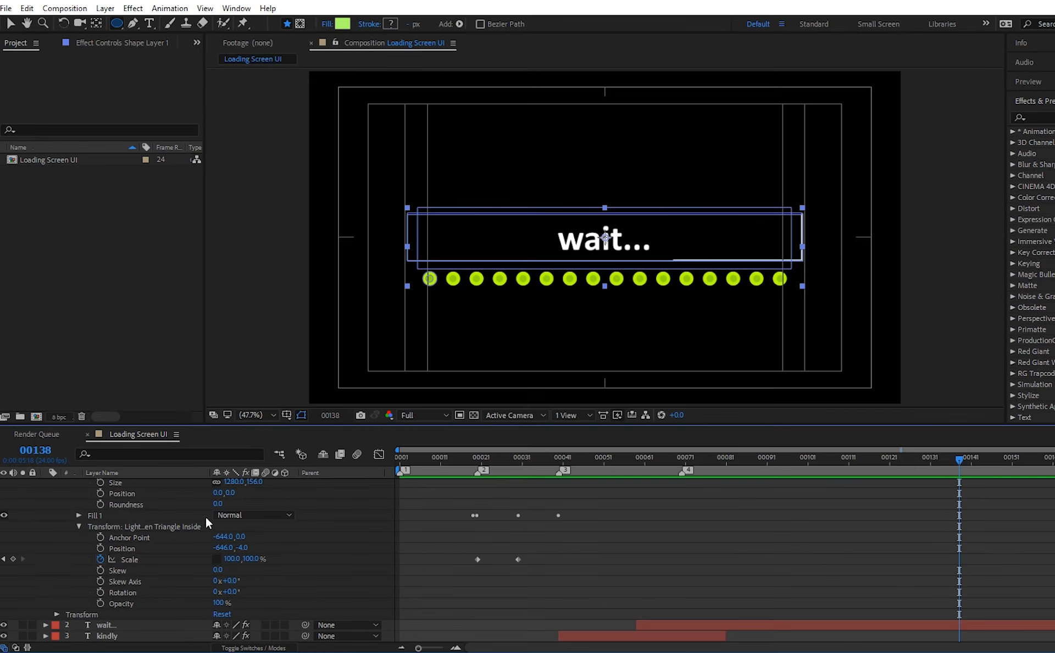
click(78, 514)
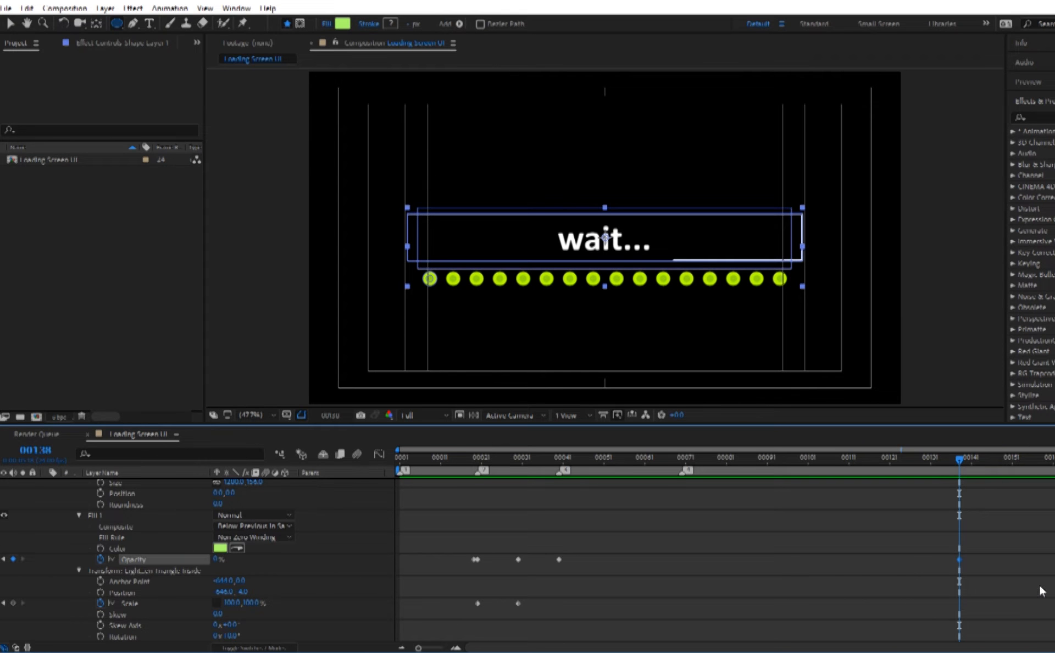
Move the 0% Fill 1 Opacity keyframe of the Light Green Triangle Inside to frame 140
scroll(962, 624, up, 3)
click(933, 461)
drag(931, 463, 928, 463)
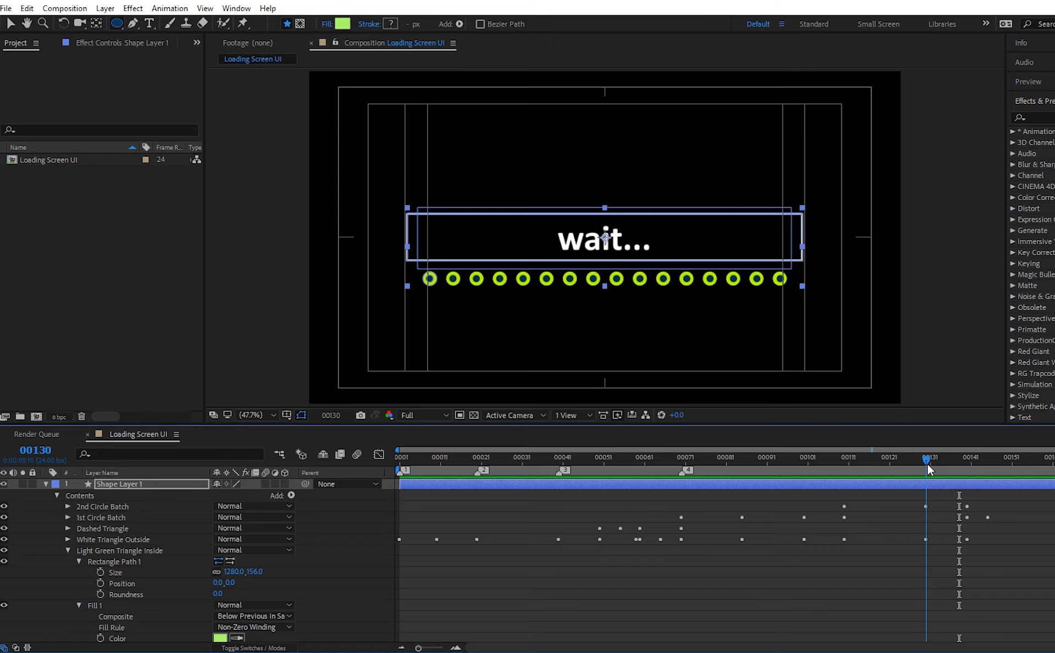
scroll(975, 548, down, 3)
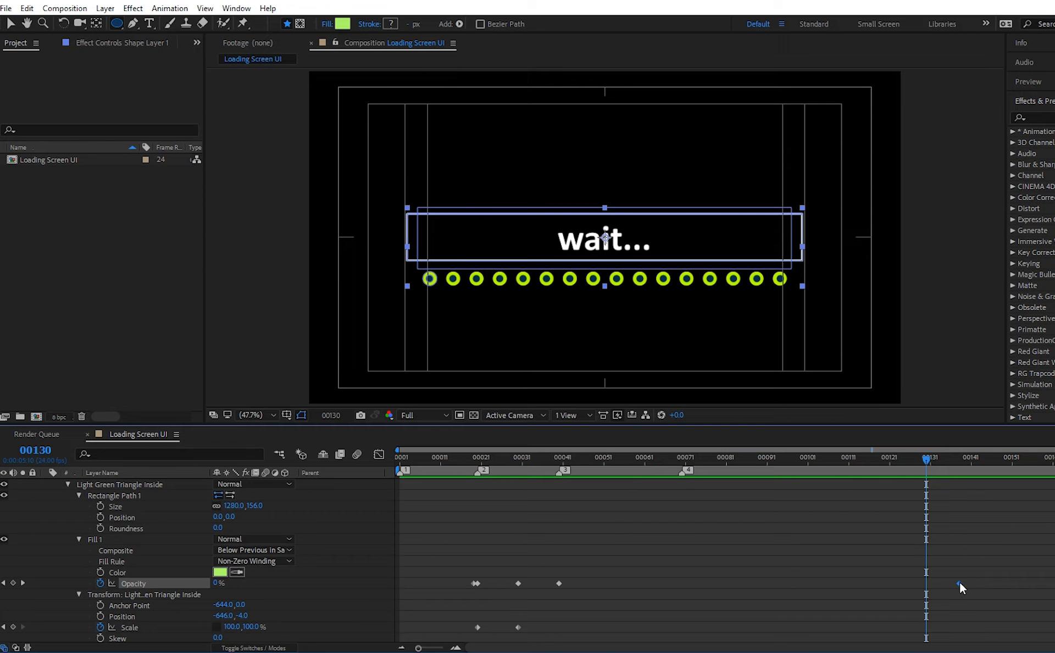
drag(952, 463, 968, 464)
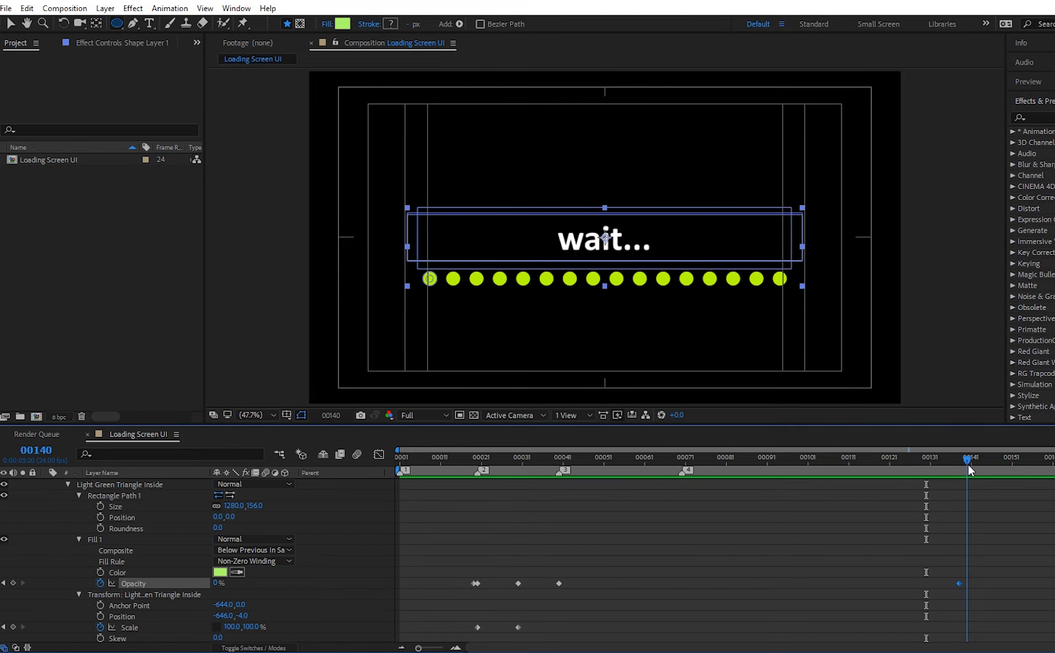
scroll(988, 517, up, 3)
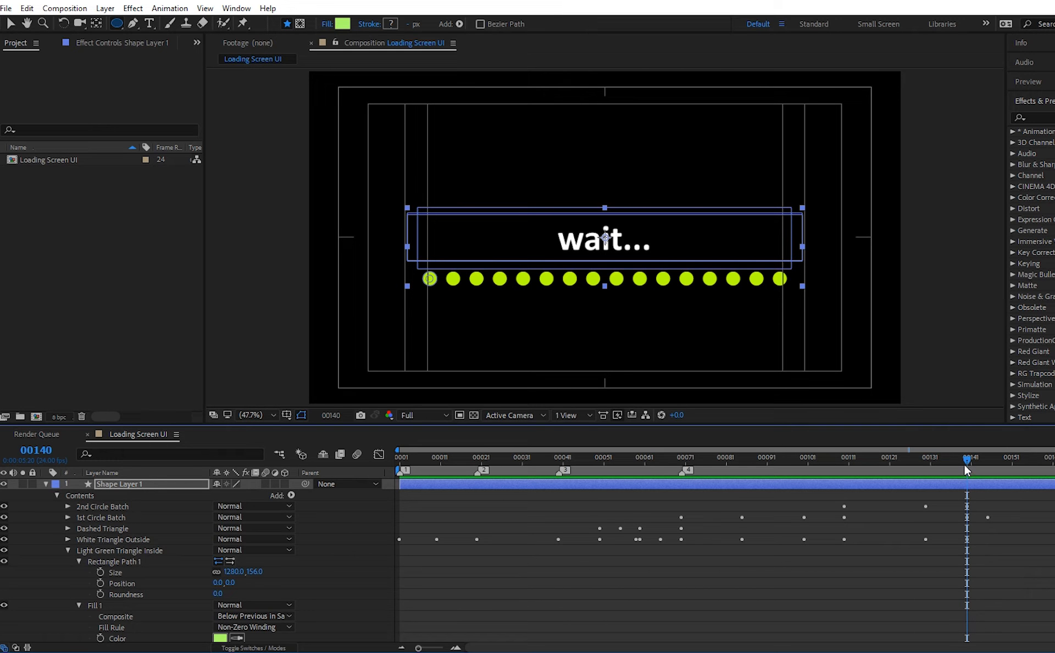
scroll(1000, 569, down, 2)
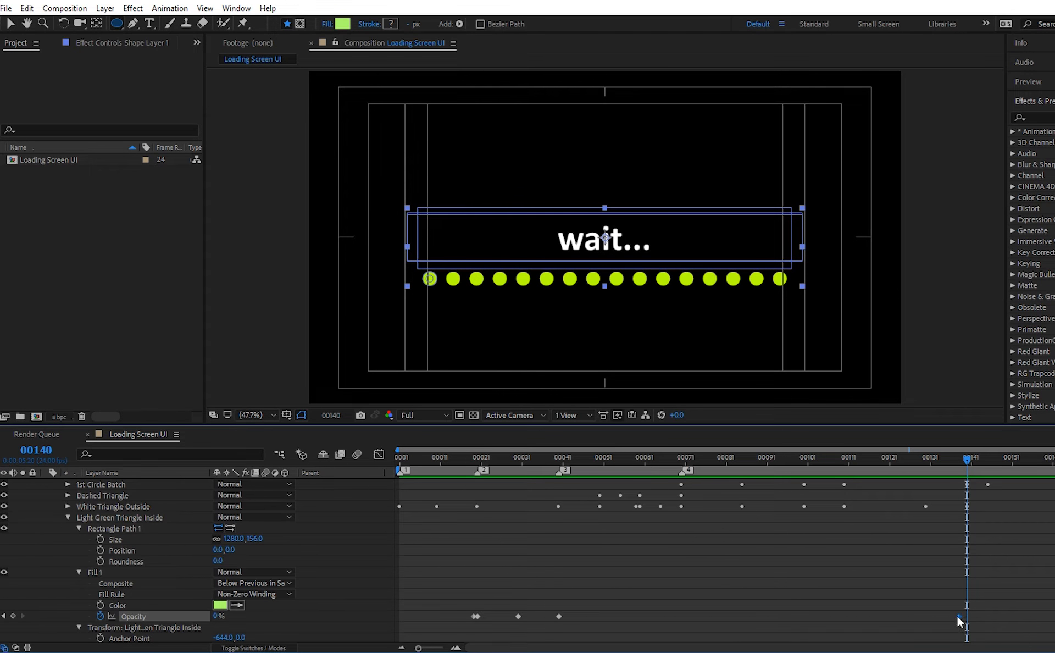
Set Fill 1 Opacity to 100% at frame 145, move that keyframe to frame 160, and preview the fade-in
click(989, 463)
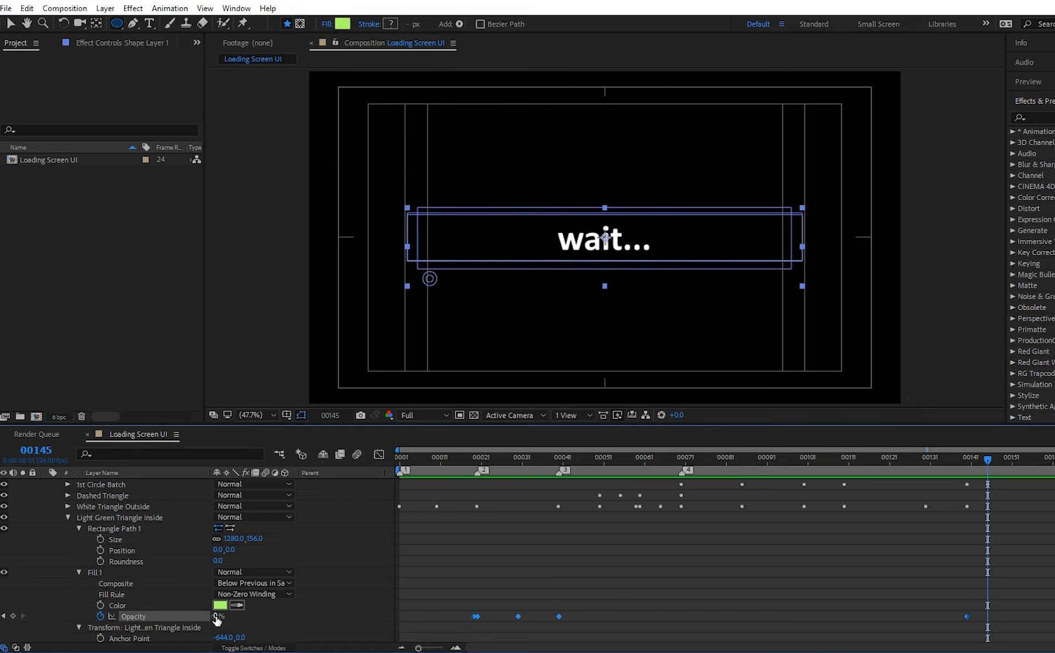
drag(219, 615, 293, 623)
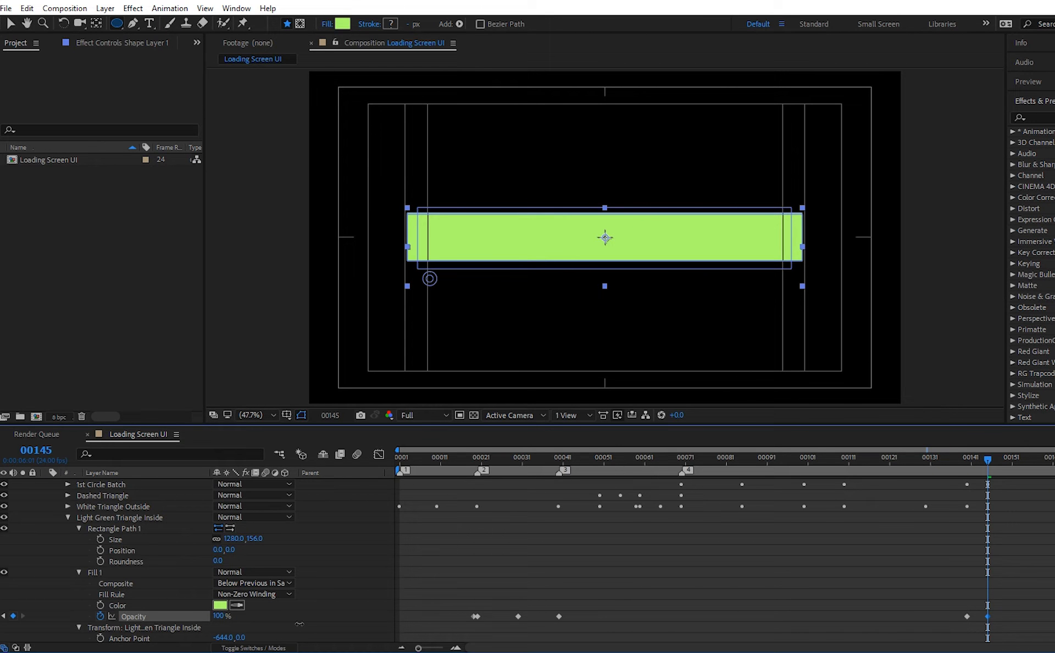
drag(1040, 463, 1016, 486)
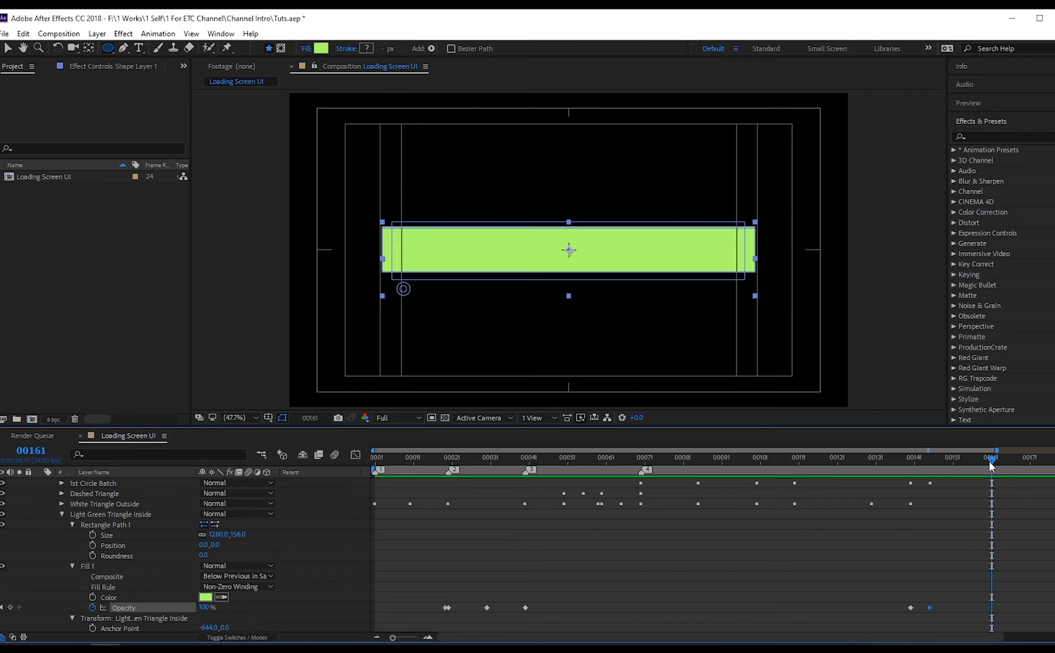
key(Page_Up)
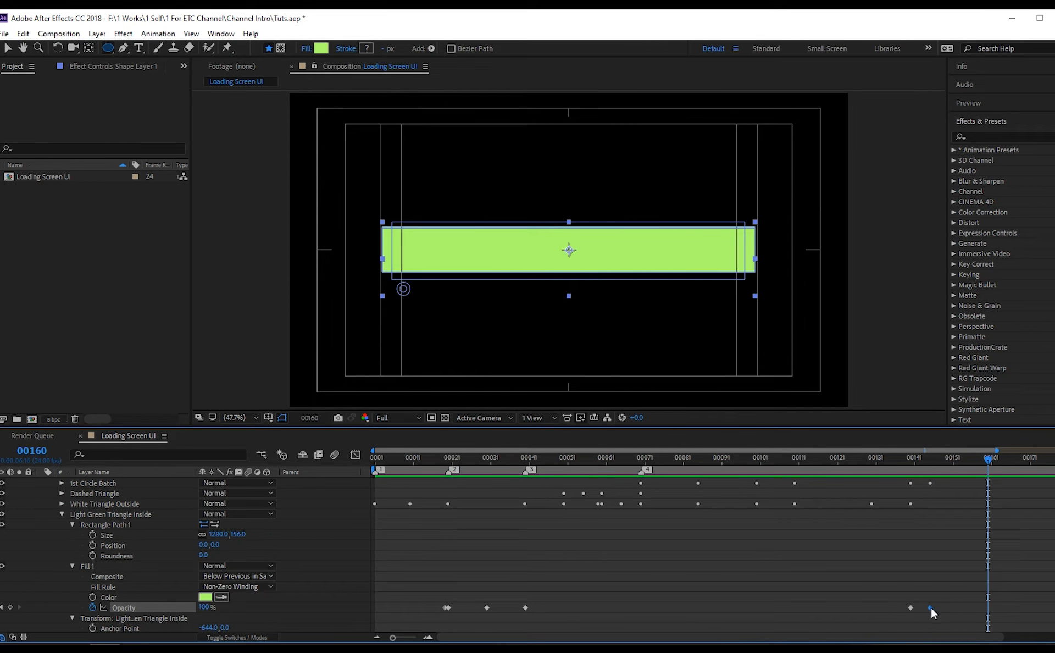
drag(930, 607, 988, 607)
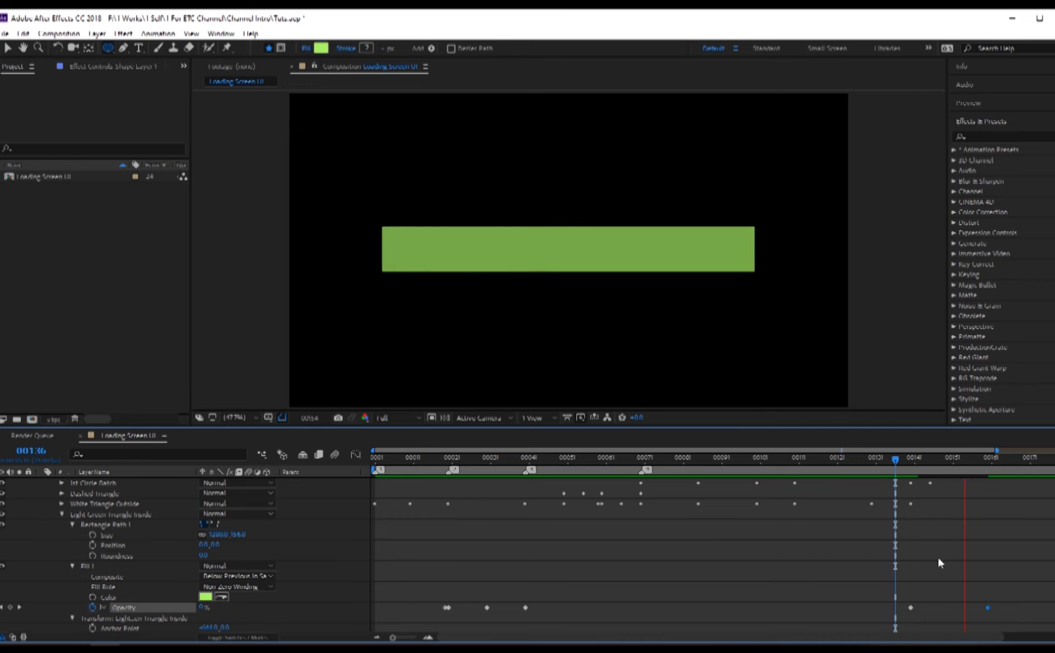
Add Scale keyframes for the Light Green Triangle Inside at frames 200 and 160
drag(897, 462, 988, 484)
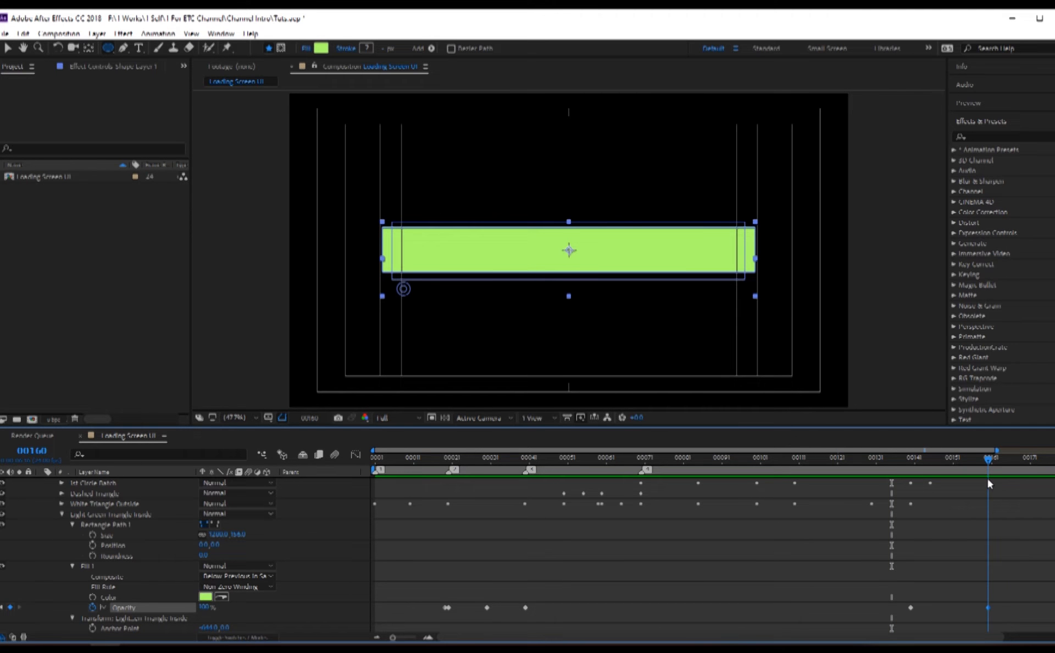
scroll(1016, 459, right, 2)
click(1053, 460)
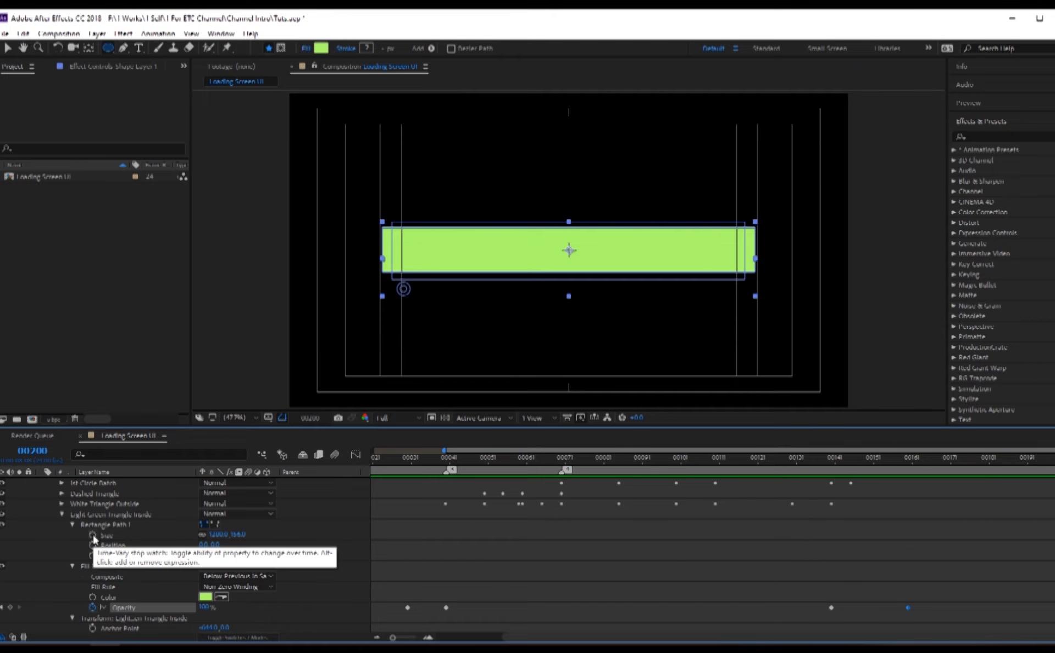
scroll(166, 541, down, 3)
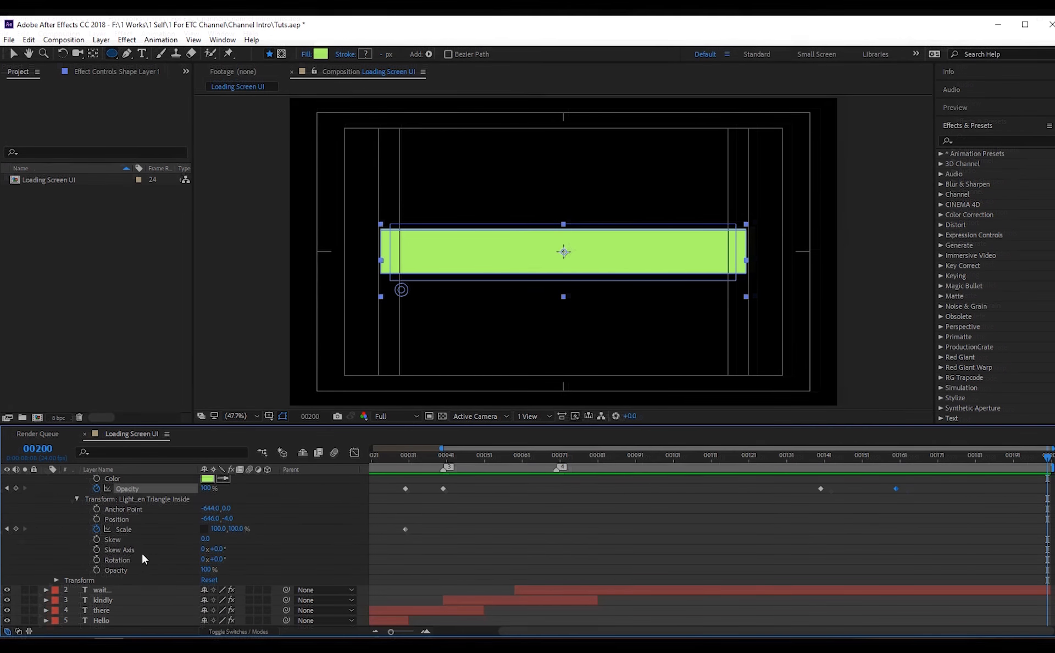
click(15, 528)
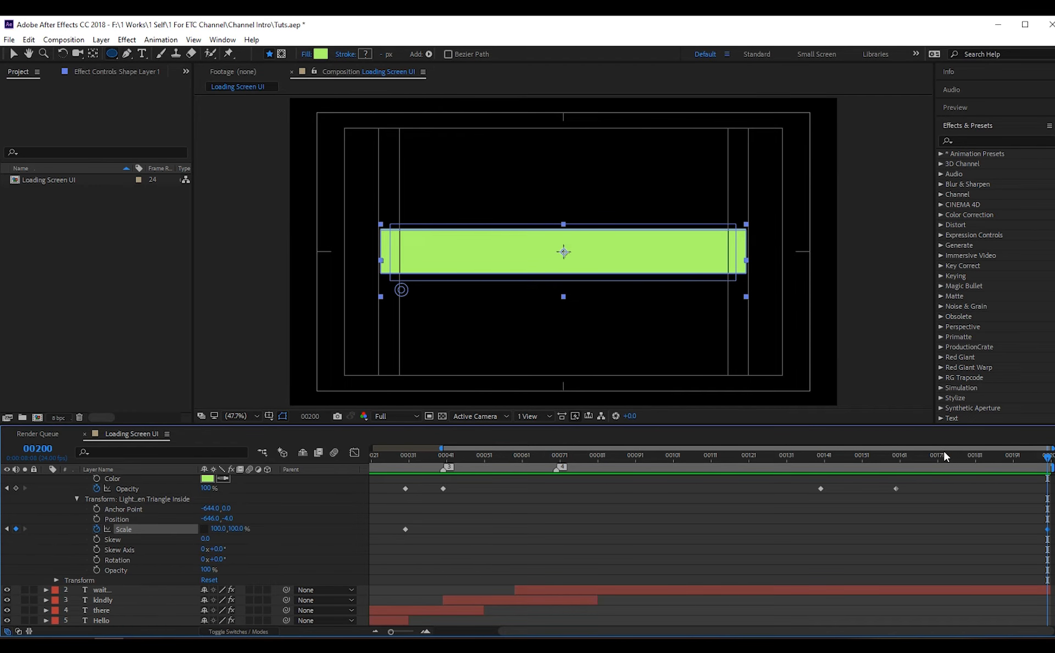
drag(944, 454, 897, 456)
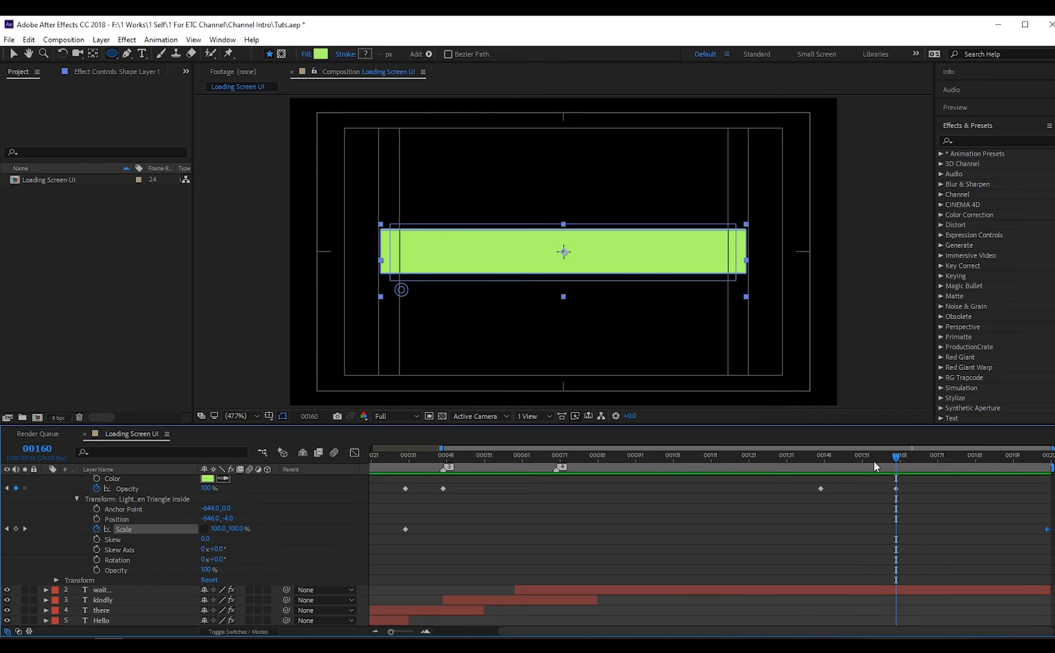
click(15, 528)
Set the green rectangle's vertical Scale to 702% at frame 200, then try widening it to 337% and undo that widening
drag(1014, 467, 1048, 467)
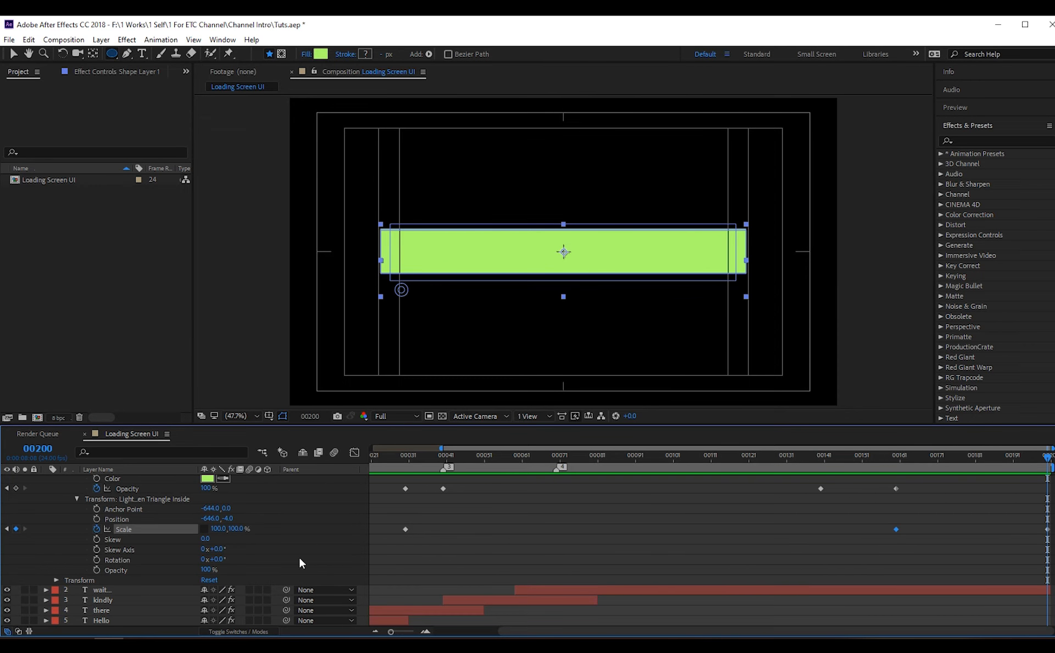
drag(248, 528, 648, 578)
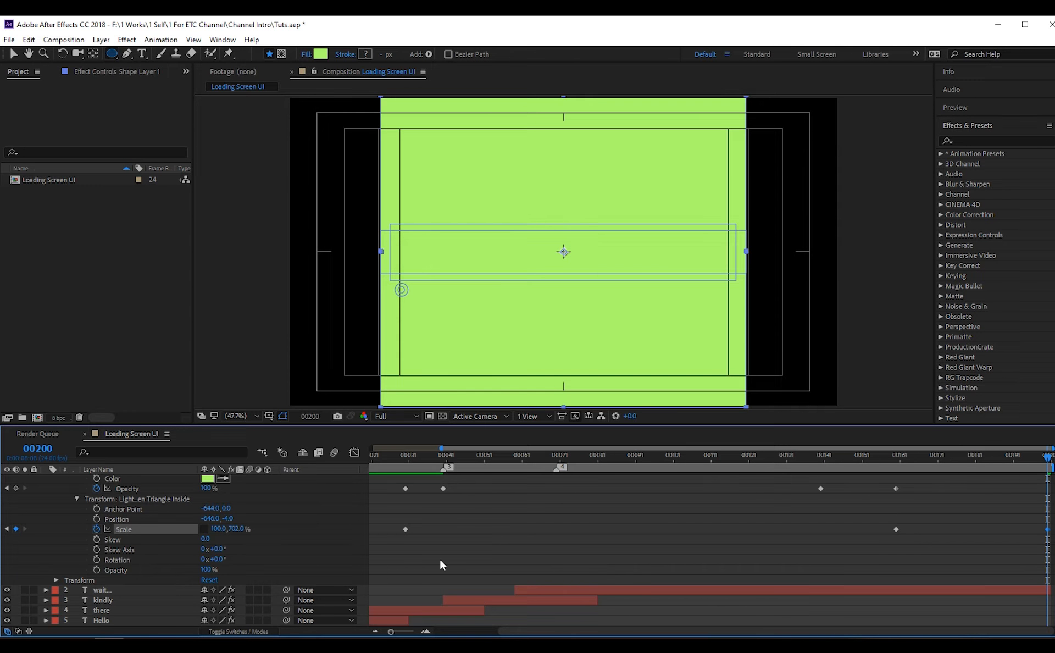
drag(217, 528, 382, 544)
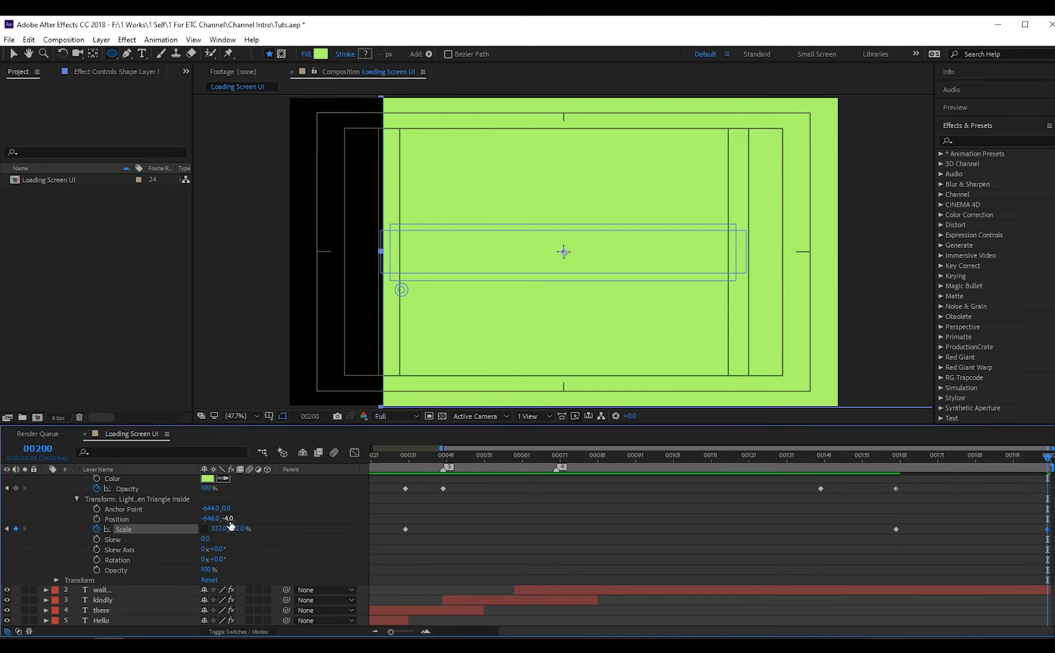
key(ctrl+z)
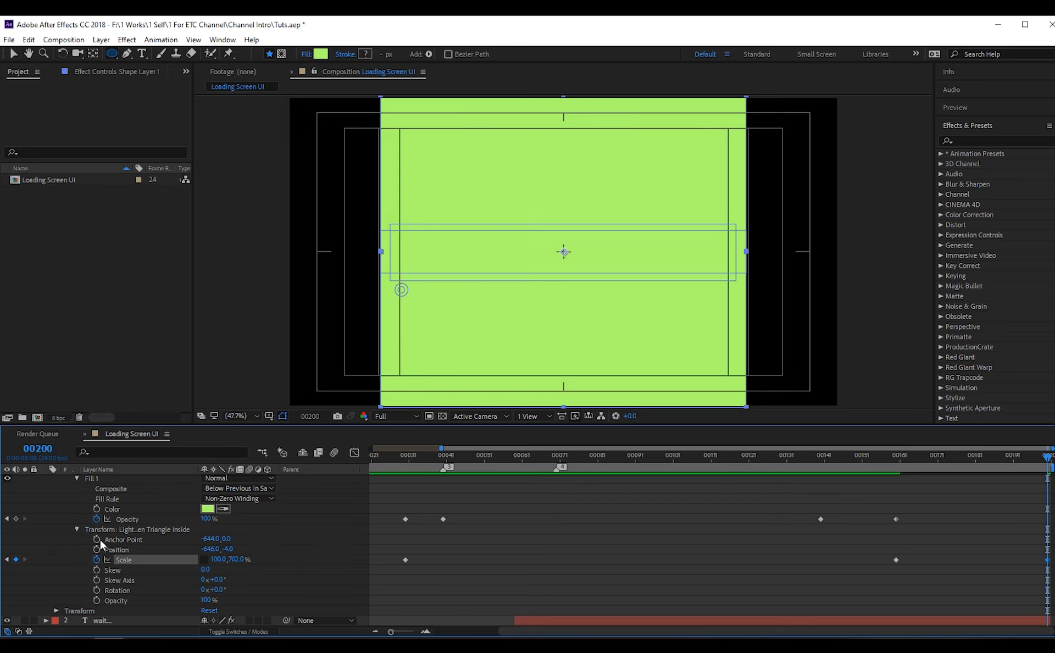
Add Anchor Point keyframes to the Light Green Triangle Inside at frames 160 and 159
click(900, 456)
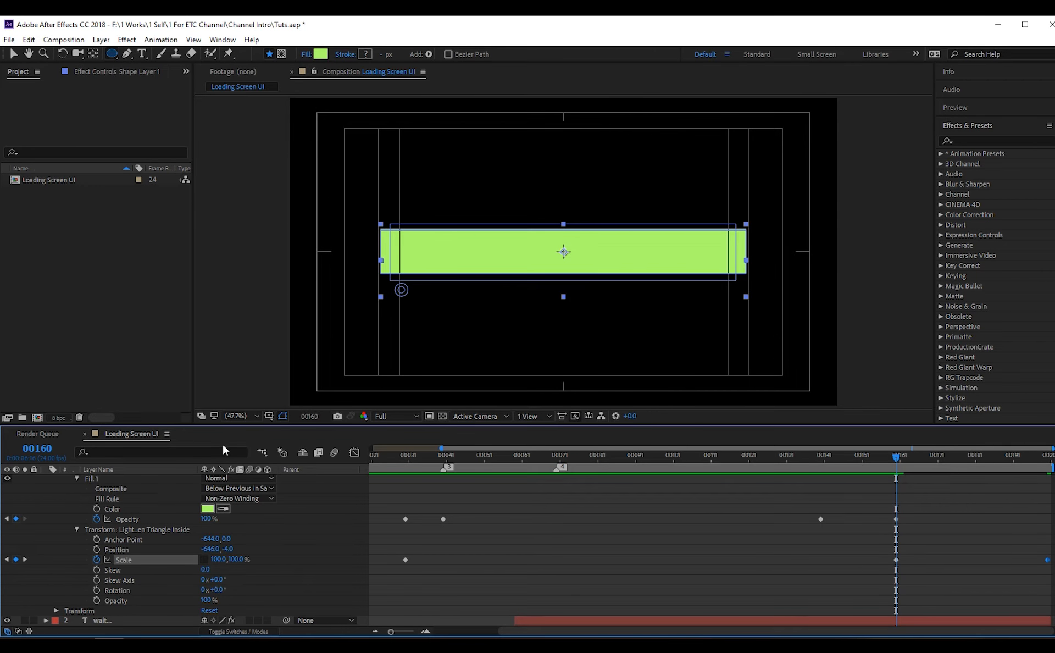
click(95, 539)
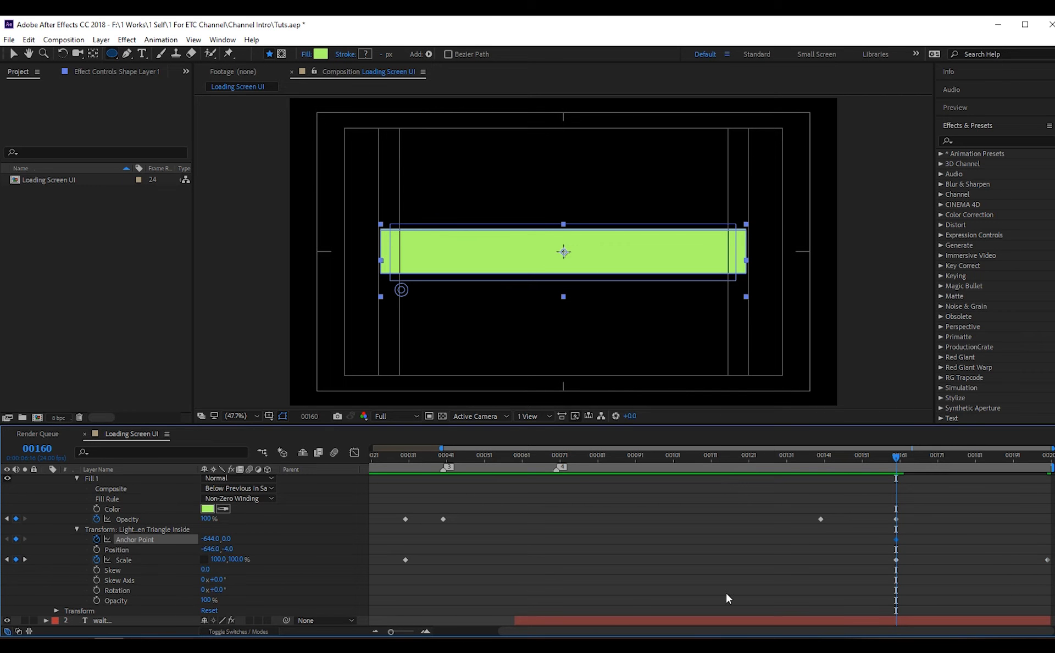
click(892, 460)
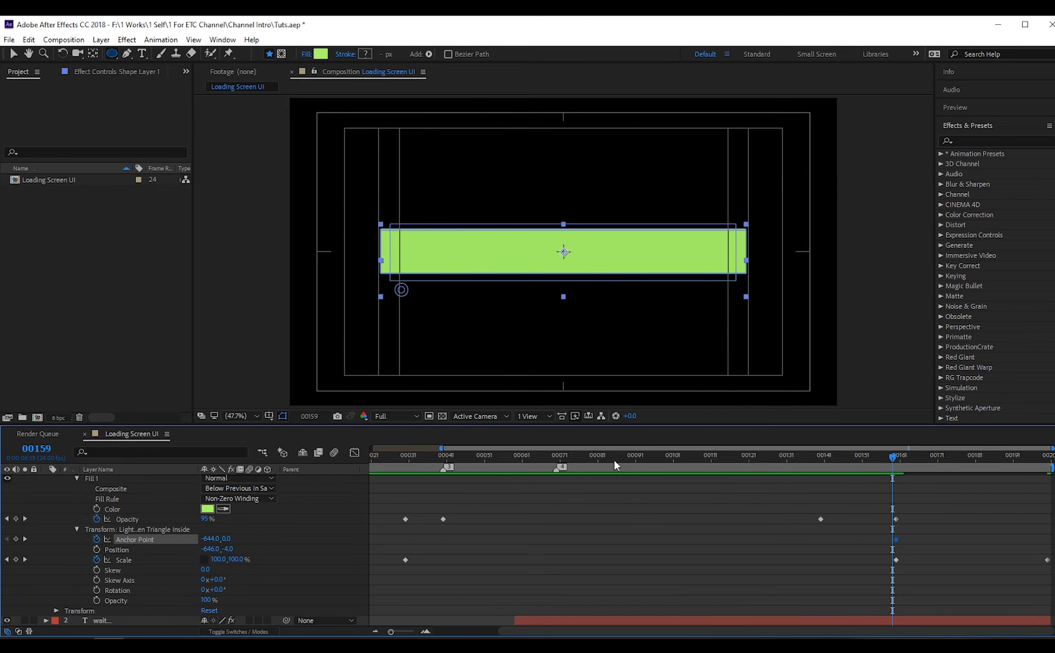
click(24, 539)
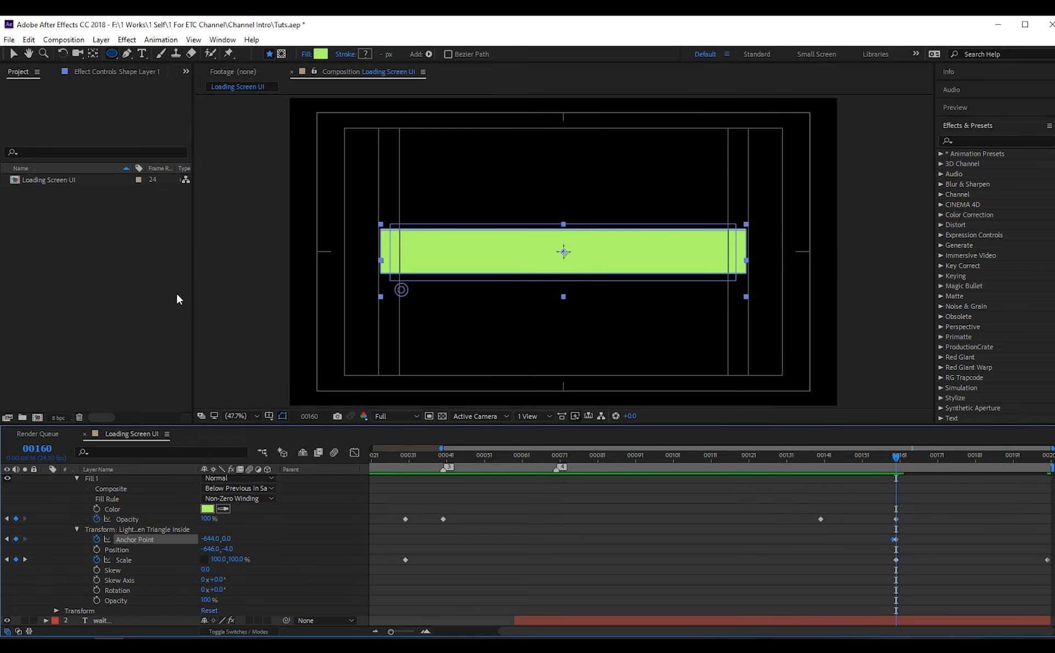
click(92, 53)
mouse_move(384, 255)
mouse_down()
mouse_move(429, 254)
mouse_move(385, 254)
mouse_up()
key(ctrl+z)
click(894, 539)
key(ctrl+z)
key(ctrl+z)
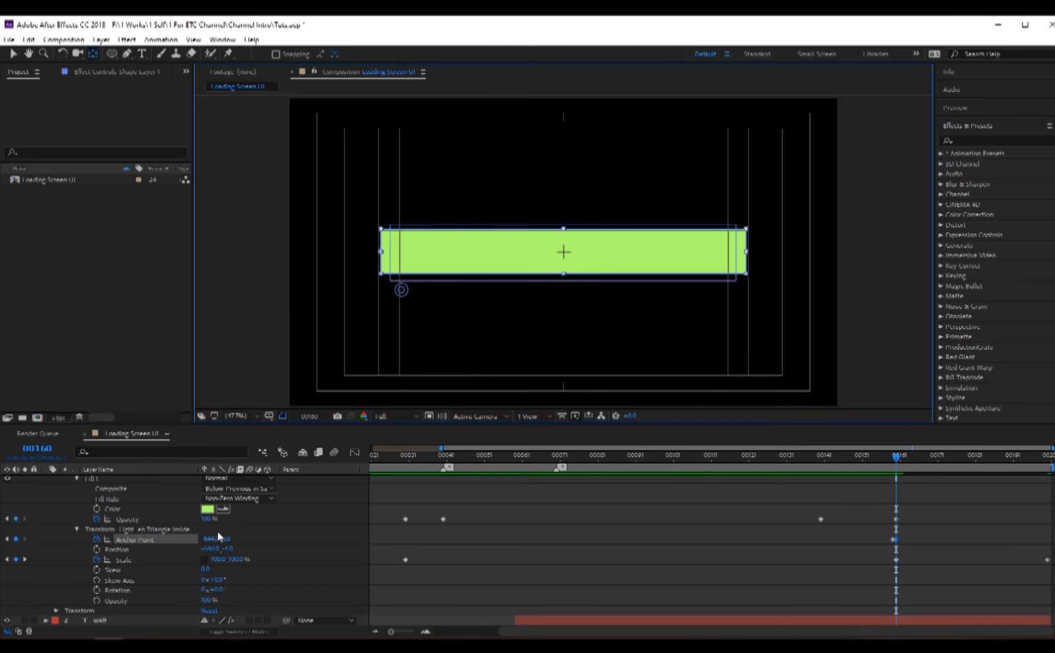
Set Anchor Point to -4, 0 and keyframe Position at -6, -4 at frame 160, keeping -646, -4 at frame 159
drag(219, 539, 591, 534)
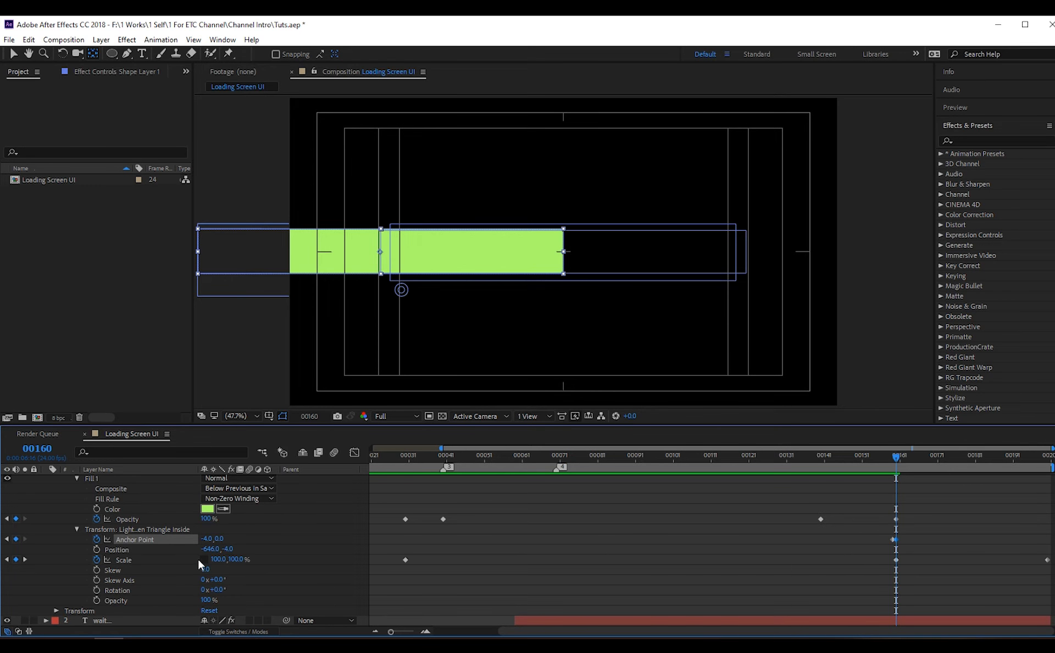
click(96, 549)
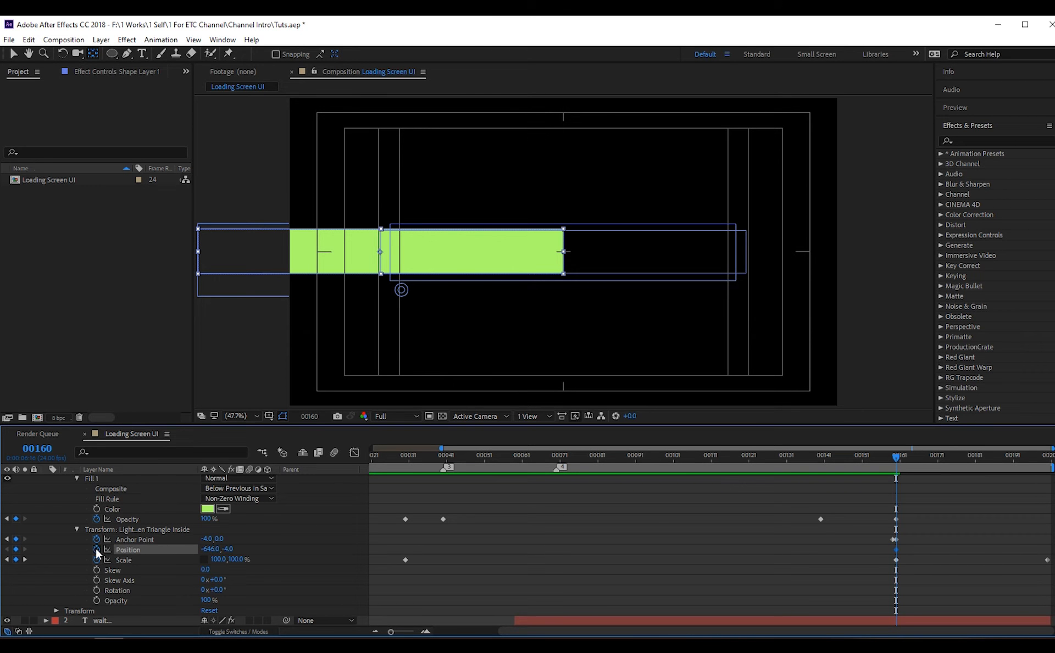
click(7, 538)
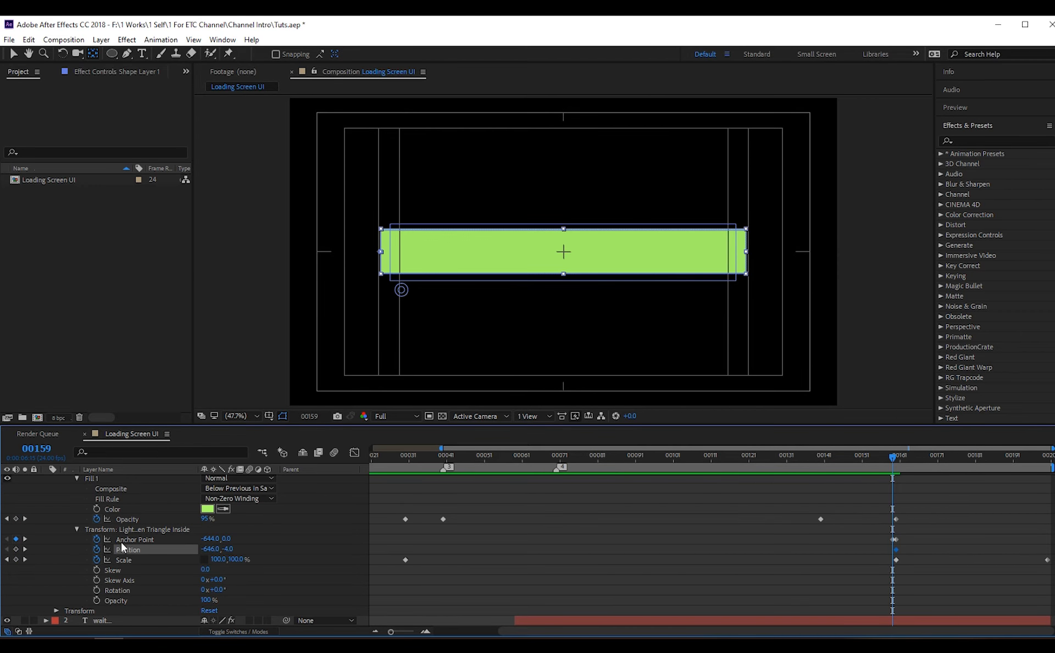
click(16, 549)
click(24, 549)
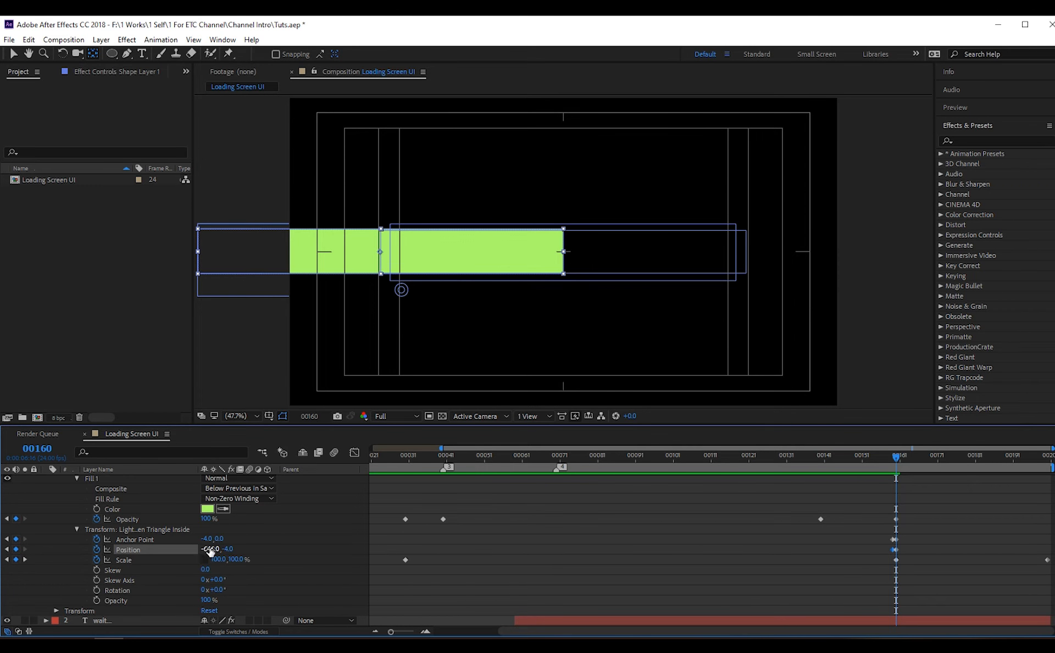
drag(209, 549, 627, 582)
Set the green rectangle's horizontal Scale to 171% at frame 200 and preview the enlargement from frame 153
drag(892, 461, 1048, 479)
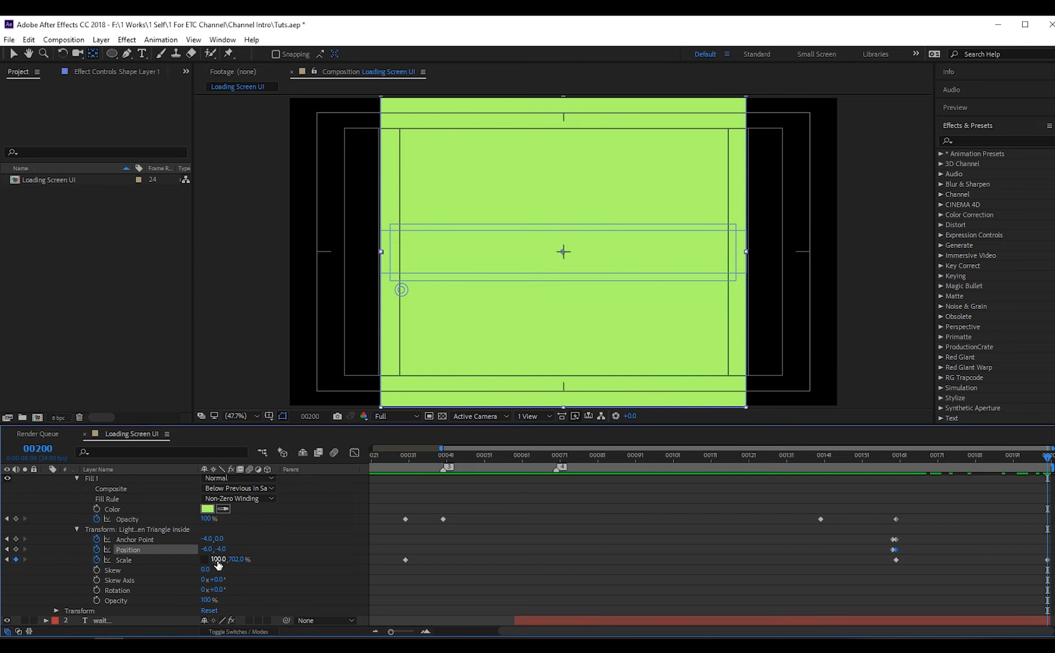
drag(218, 559, 257, 559)
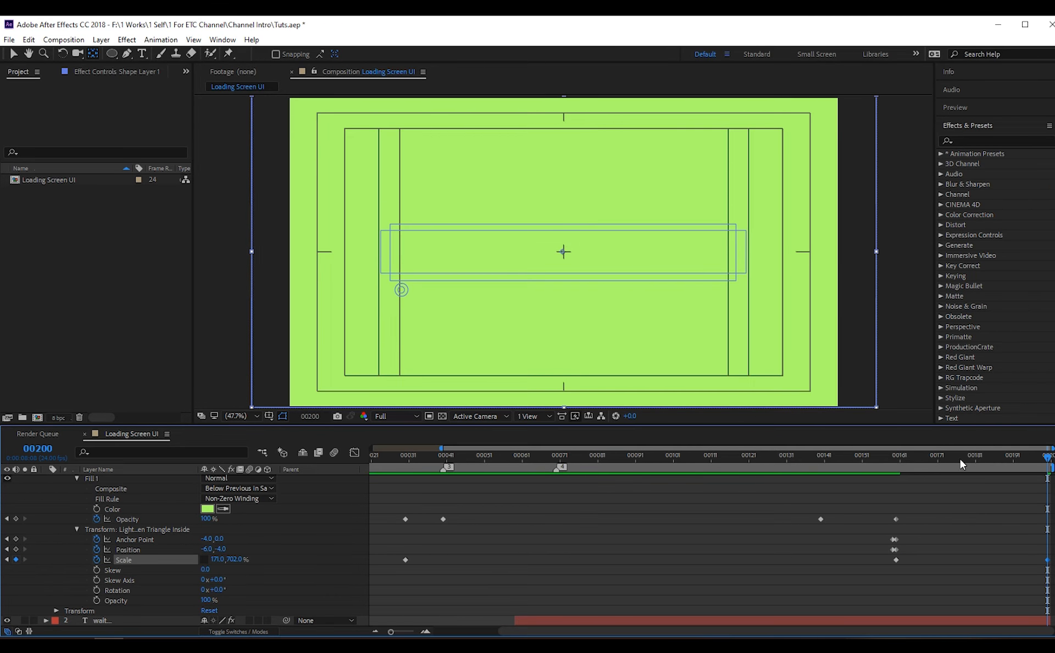
drag(923, 459, 870, 460)
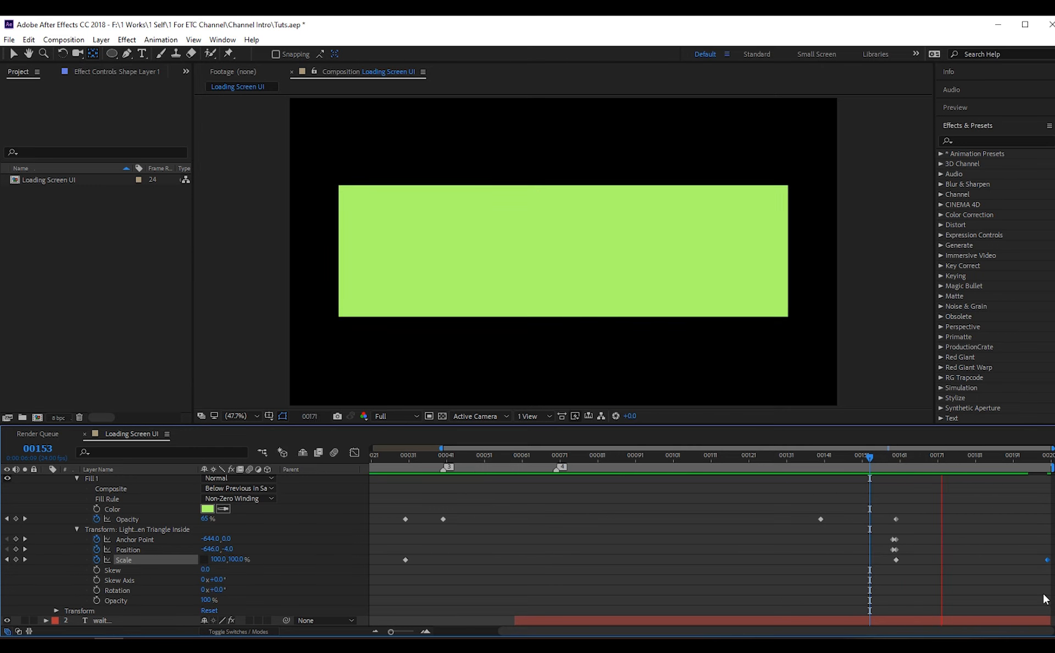
Shorten the green rectangle's enlargement by moving its last Scale keyframe to frame 165, previewing the timing
drag(897, 474, 922, 503)
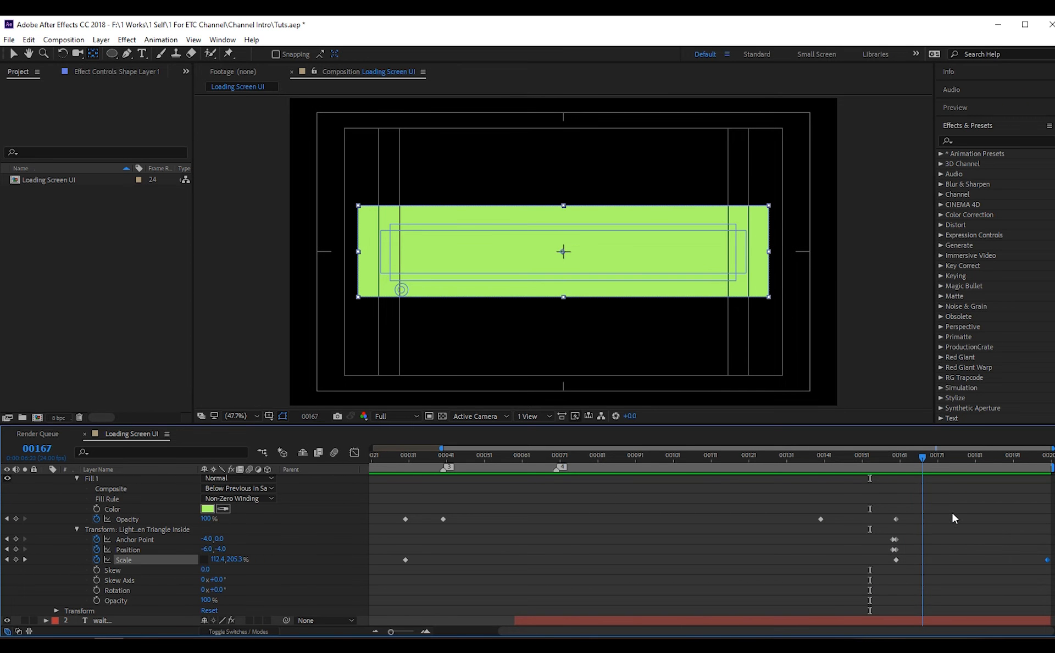
drag(1048, 560, 919, 562)
click(894, 469)
mouse_move(897, 471)
mouse_down()
mouse_move(883, 464)
mouse_move(915, 480)
mouse_up()
key(space)
drag(927, 560, 915, 560)
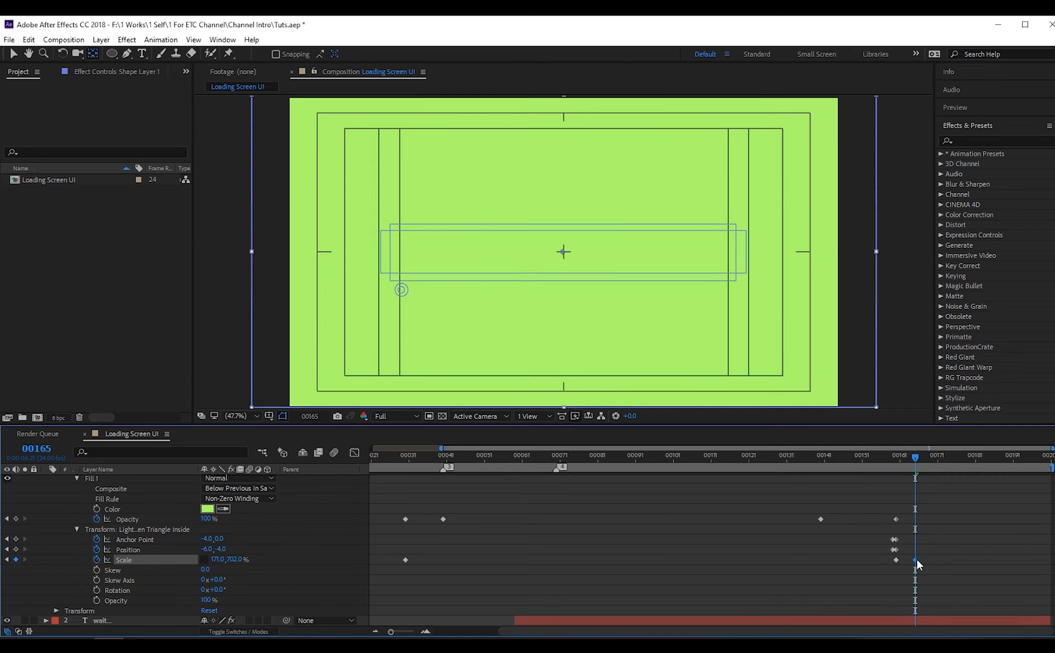
Apply Easy Ease to the green rectangle's Scale keyframe at frame 165
right_click(916, 560)
mouse_move(970, 560)
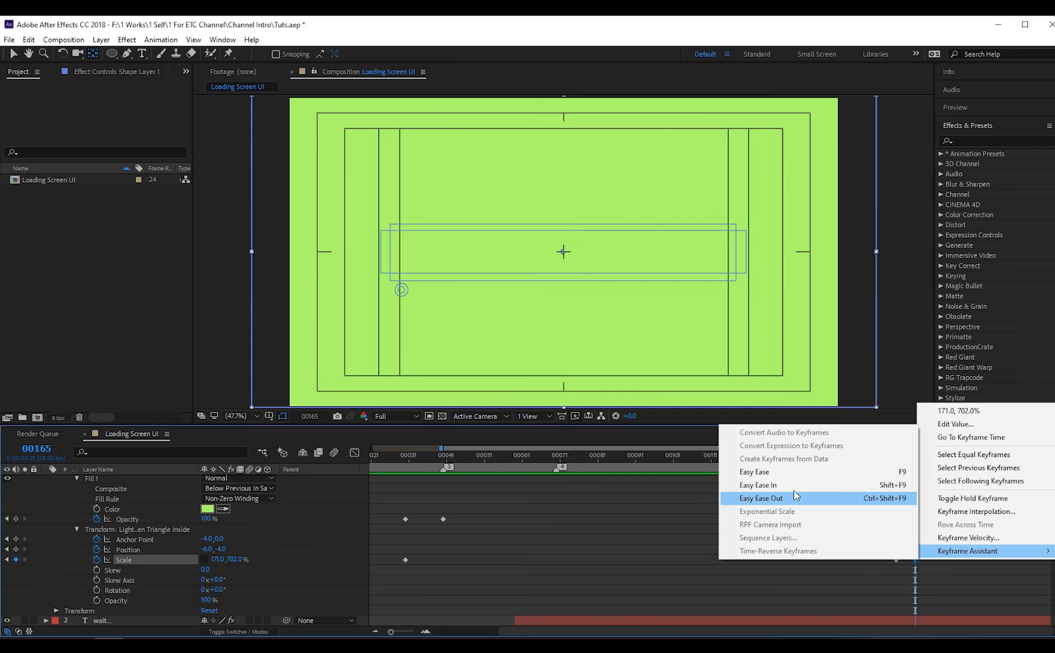
click(793, 473)
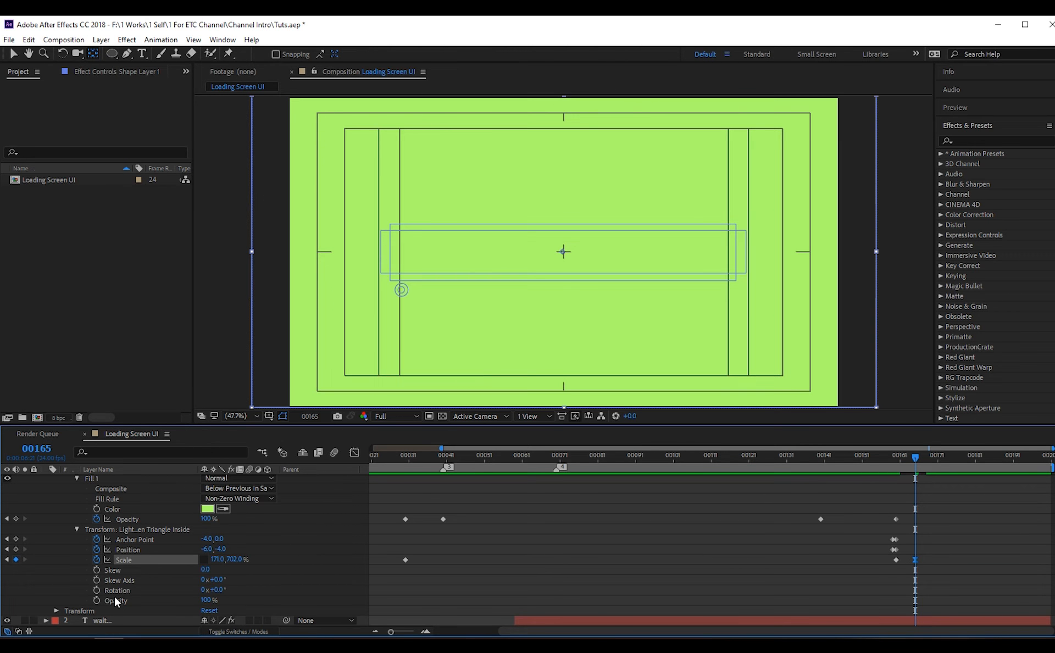
Keyframe the green rectangle's transform Opacity from 100% at frame 160 to 0% at frame 165 and preview the fade-out
click(97, 600)
click(895, 458)
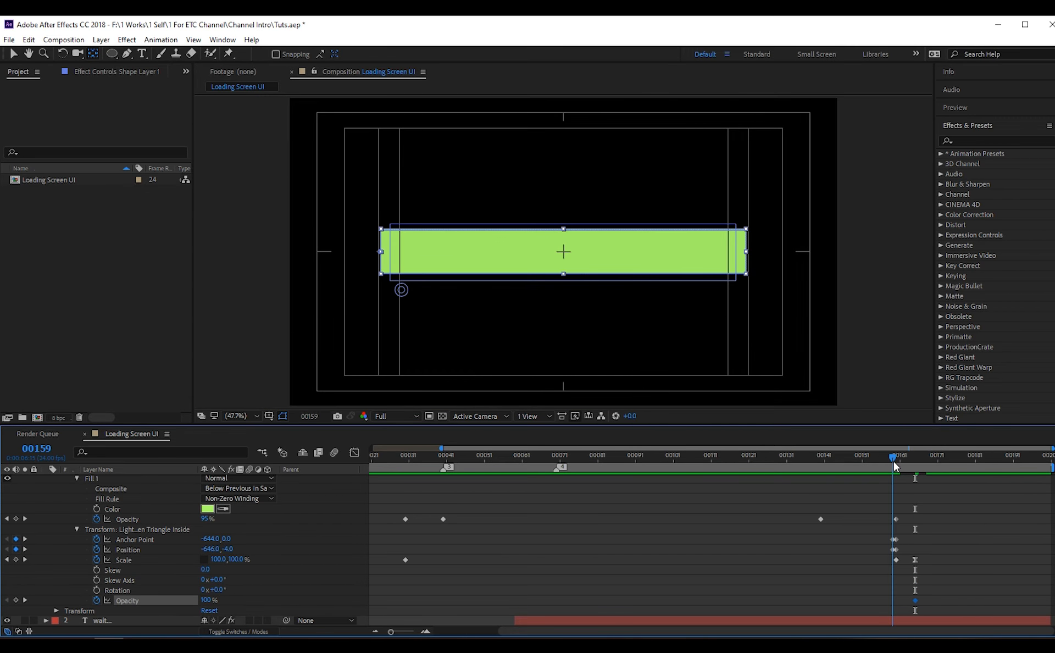
click(25, 600)
click(206, 600)
text(0)
key(Return)
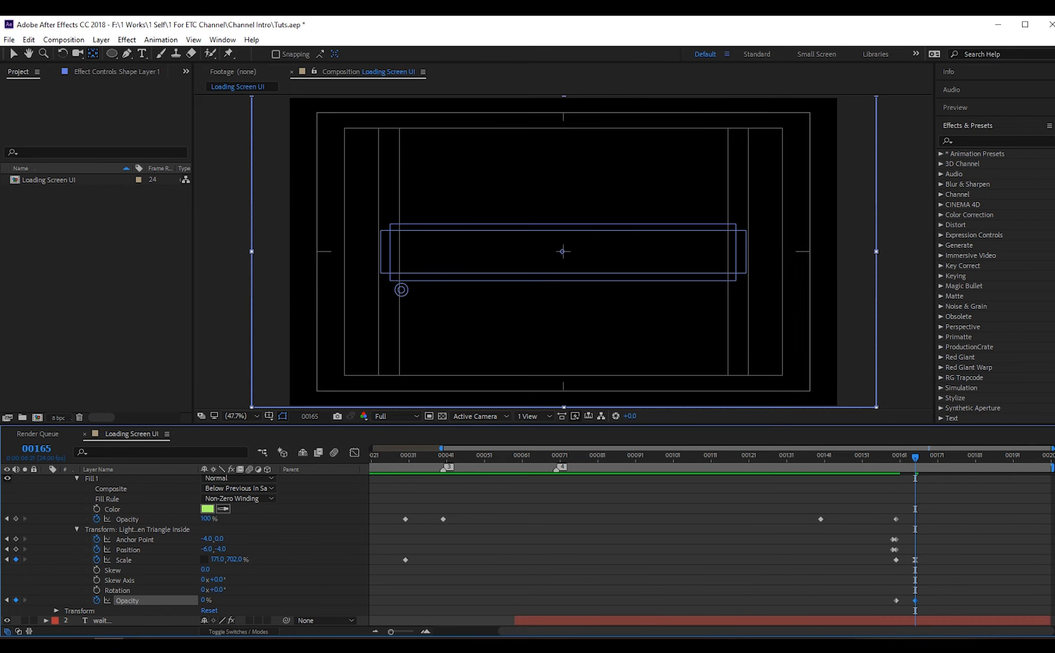
click(866, 455)
key(space)
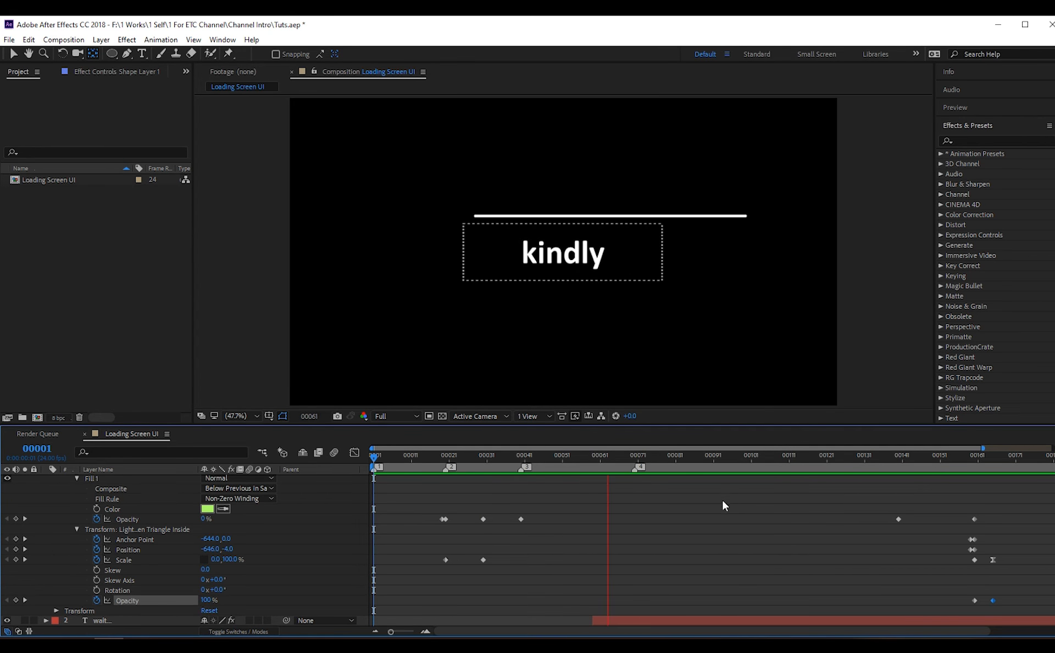
Trim the composition to a work area ending at frame 165 and preview the whole animation from frame 1
click(988, 456)
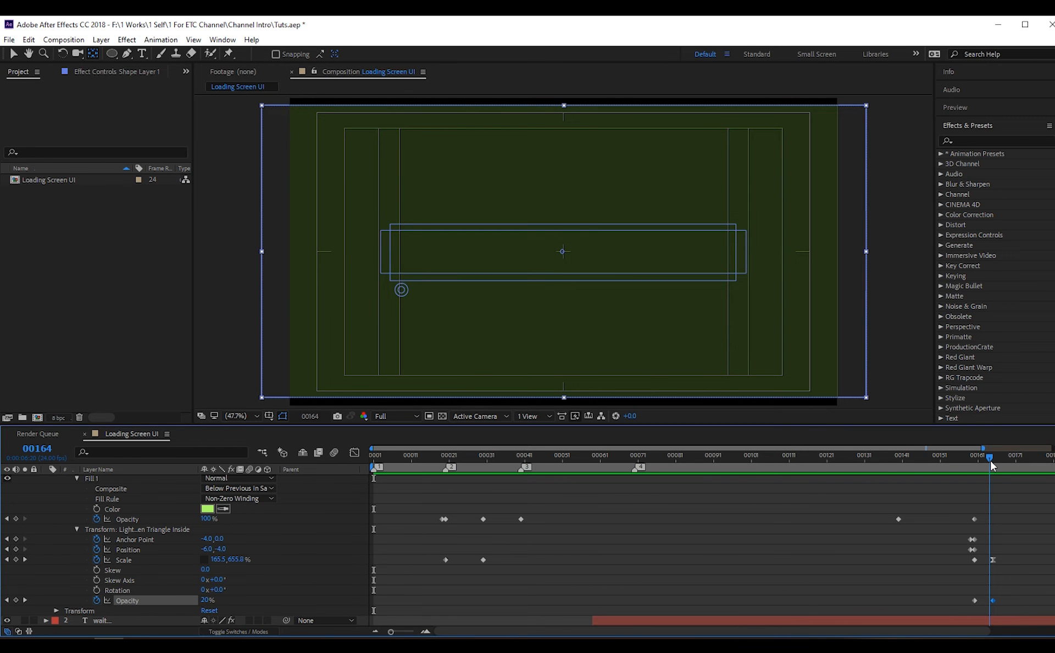
drag(992, 463, 993, 465)
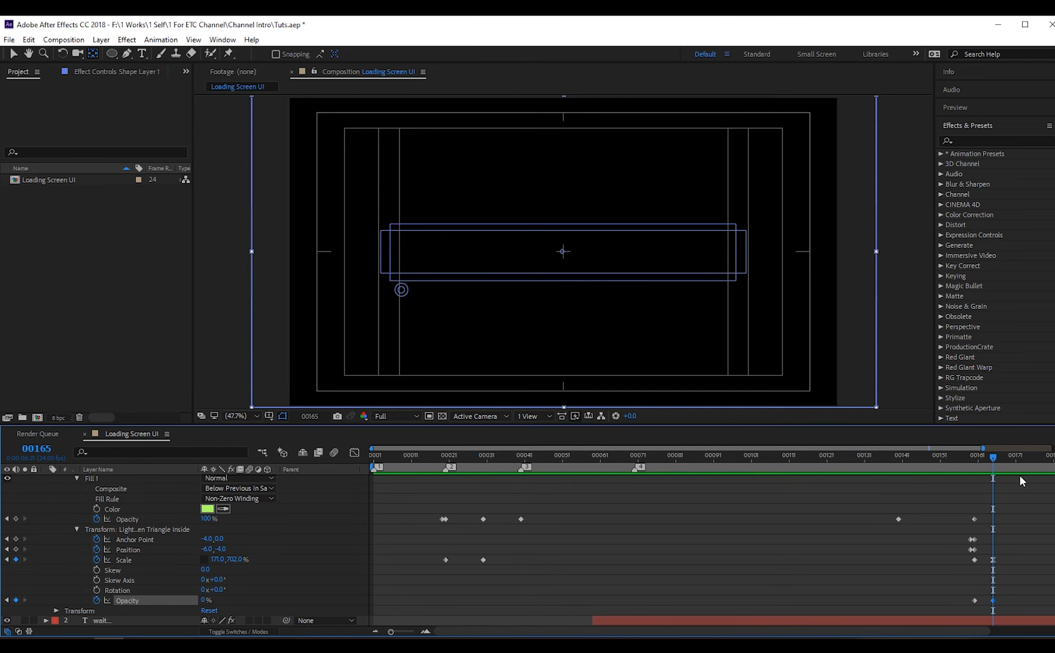
drag(853, 631, 977, 631)
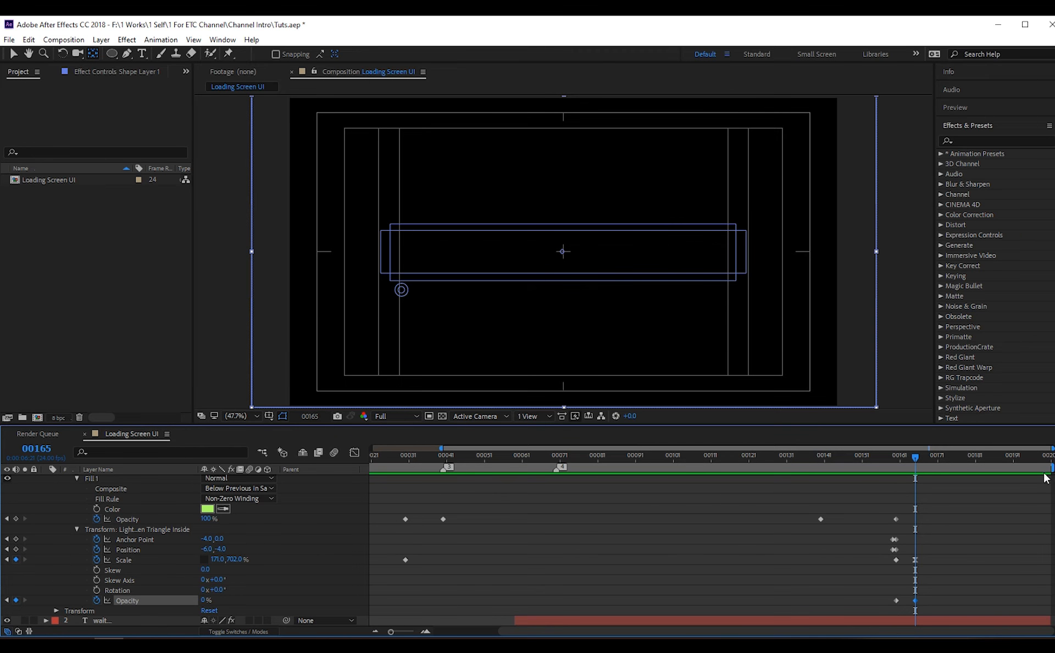
drag(1051, 467, 925, 479)
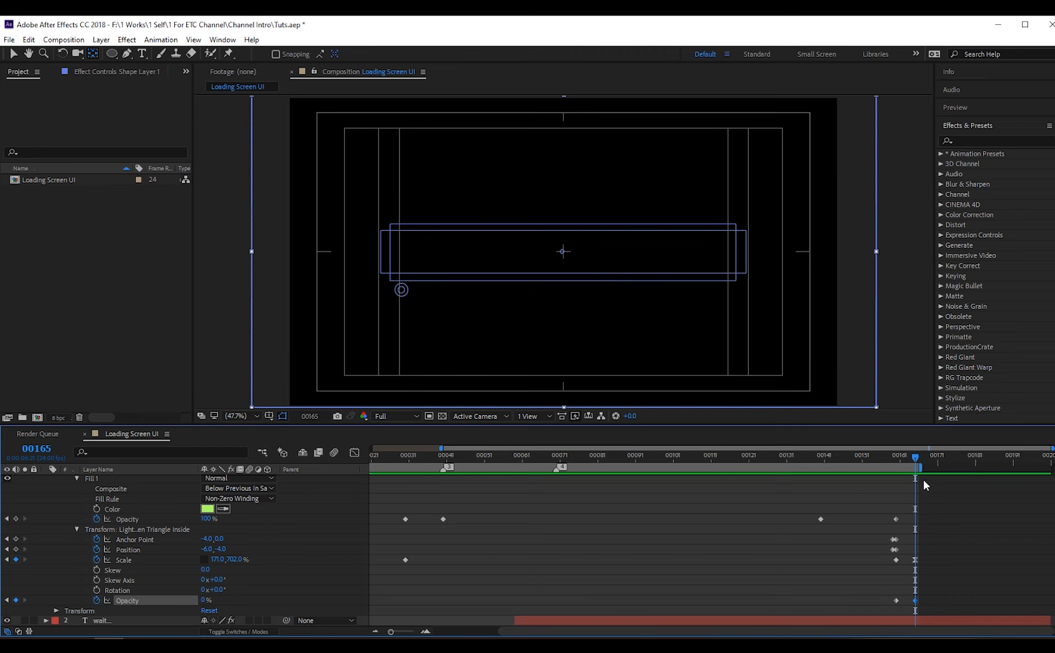
right_click(898, 466)
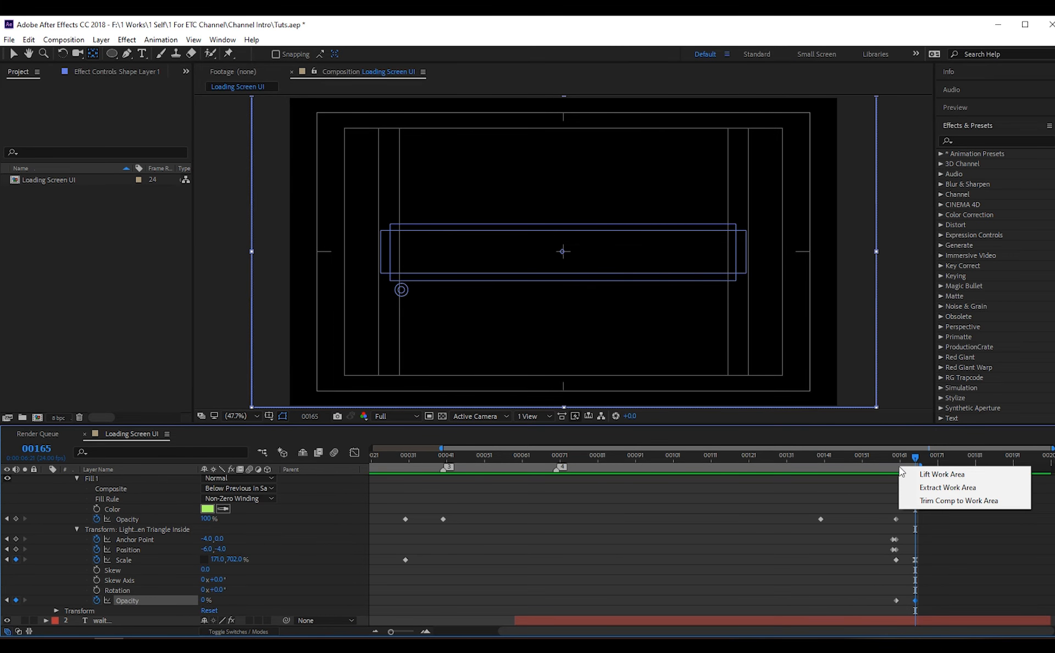
click(918, 499)
key(Home)
key(Home)
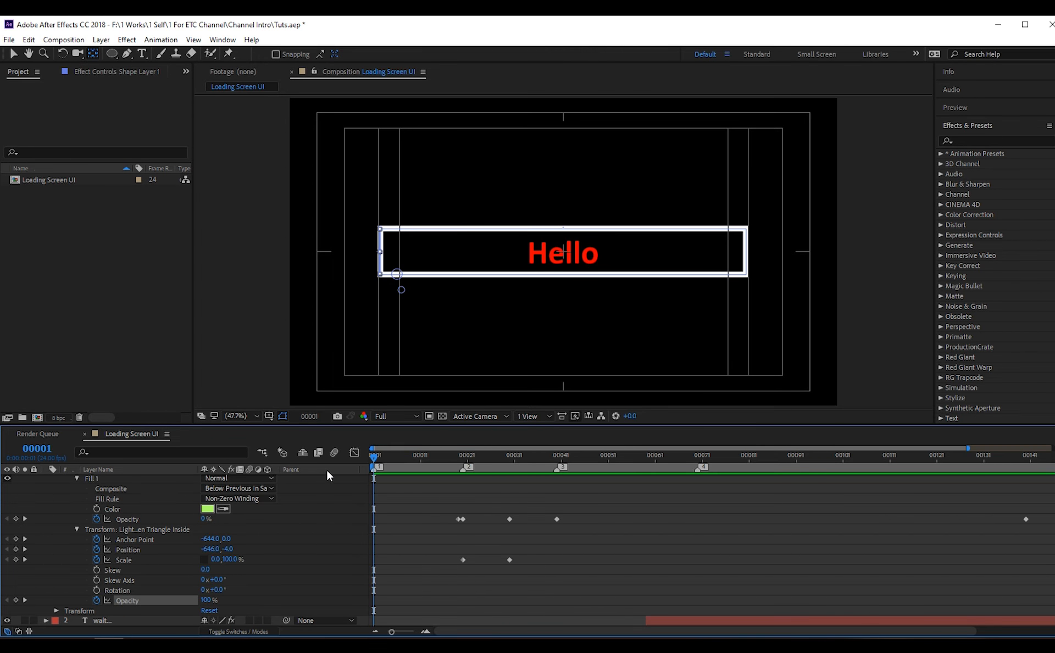
key(space)
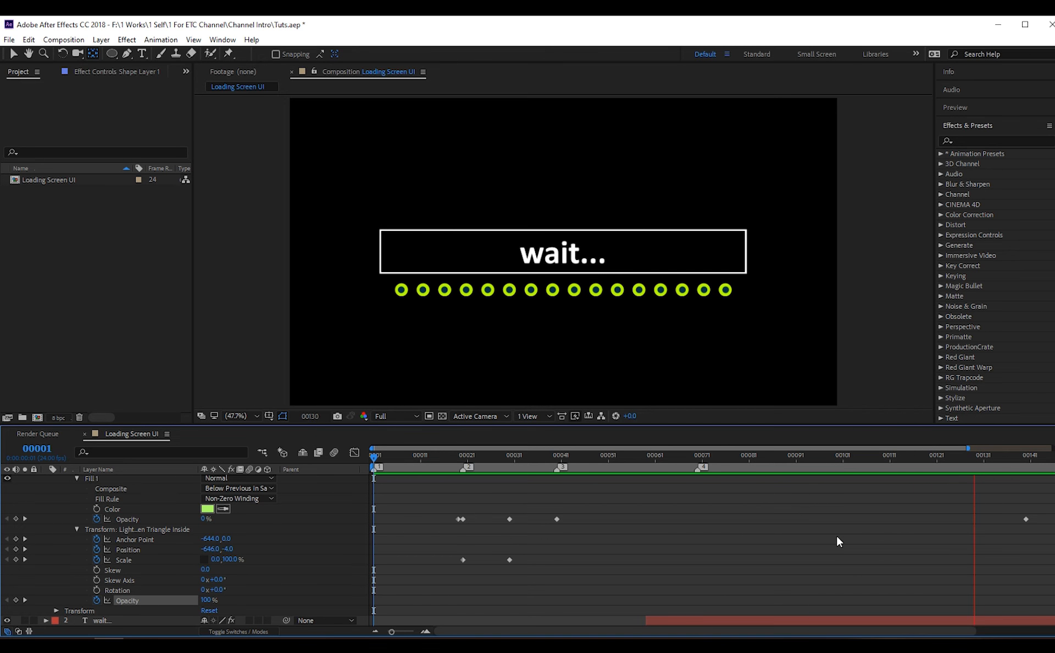
key(space)
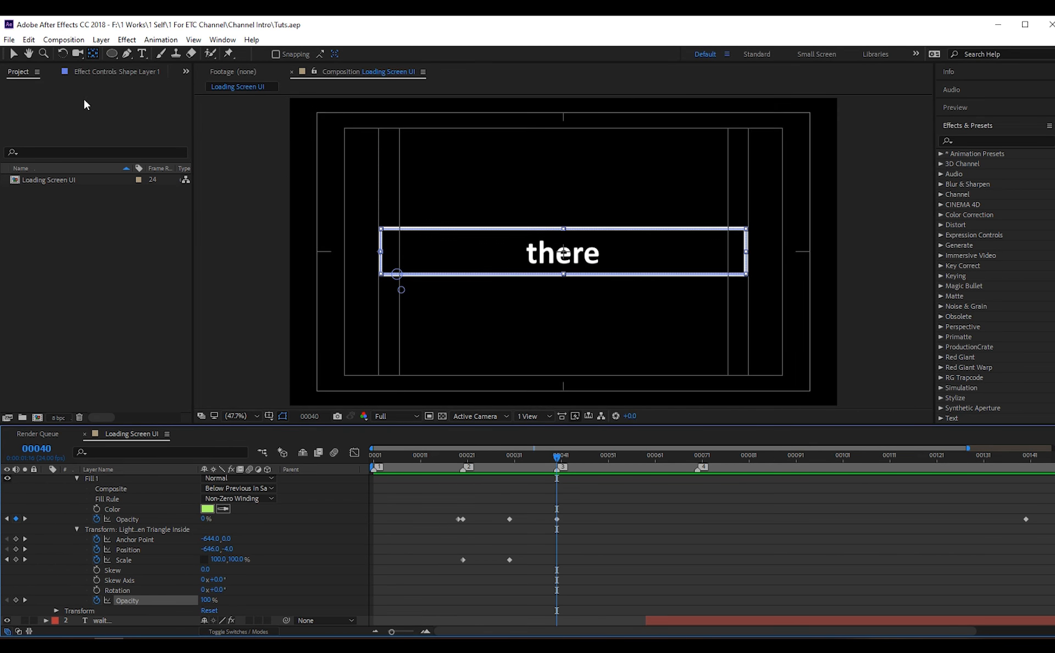
Send the composition to Adobe Media Encoder and start encoding it as H.264 to Loading Screen UI.mp4 in the Tuts_AME folder
click(28, 39)
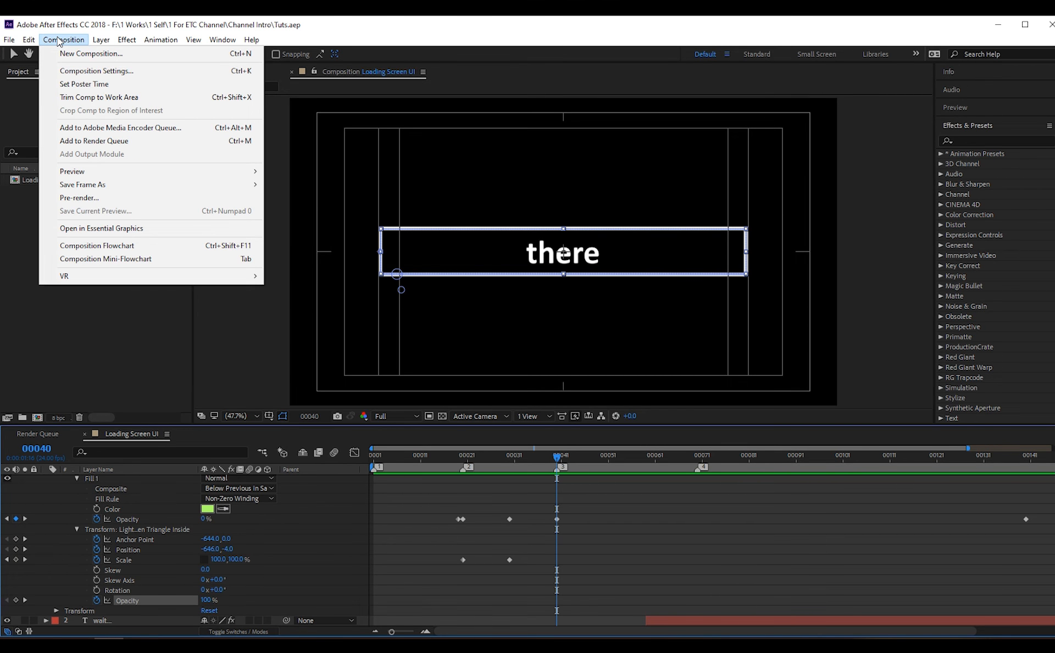
click(84, 127)
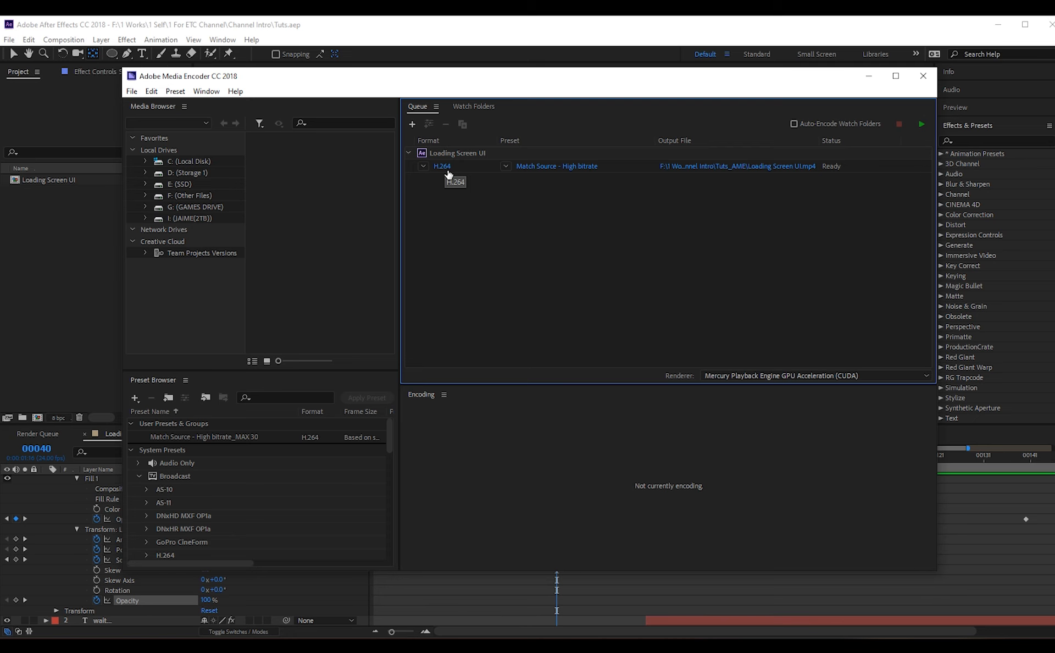
click(674, 168)
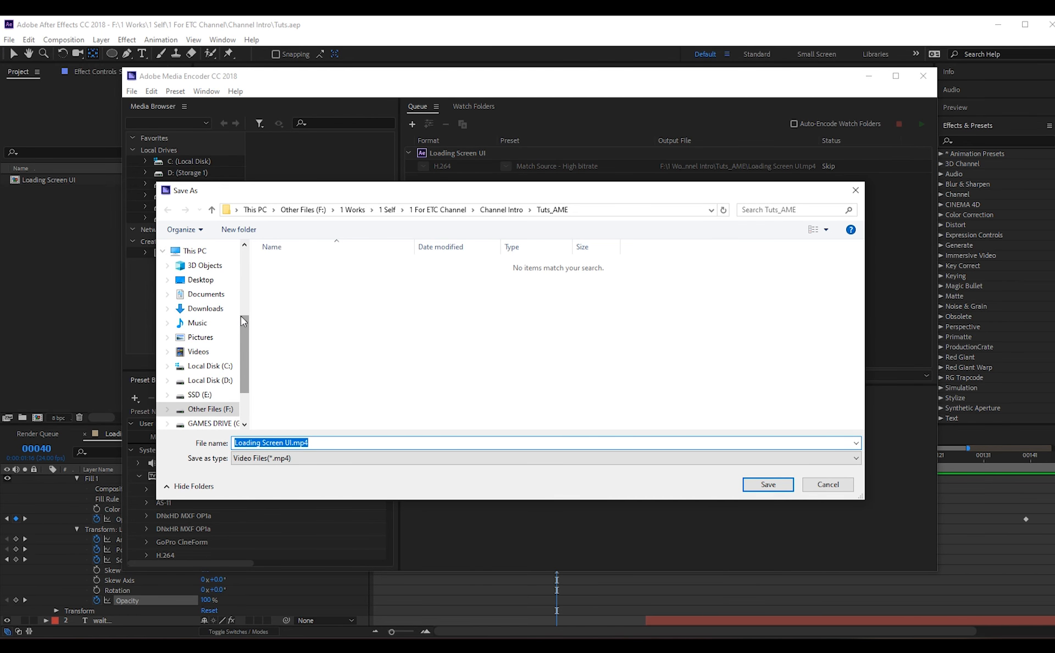
click(765, 485)
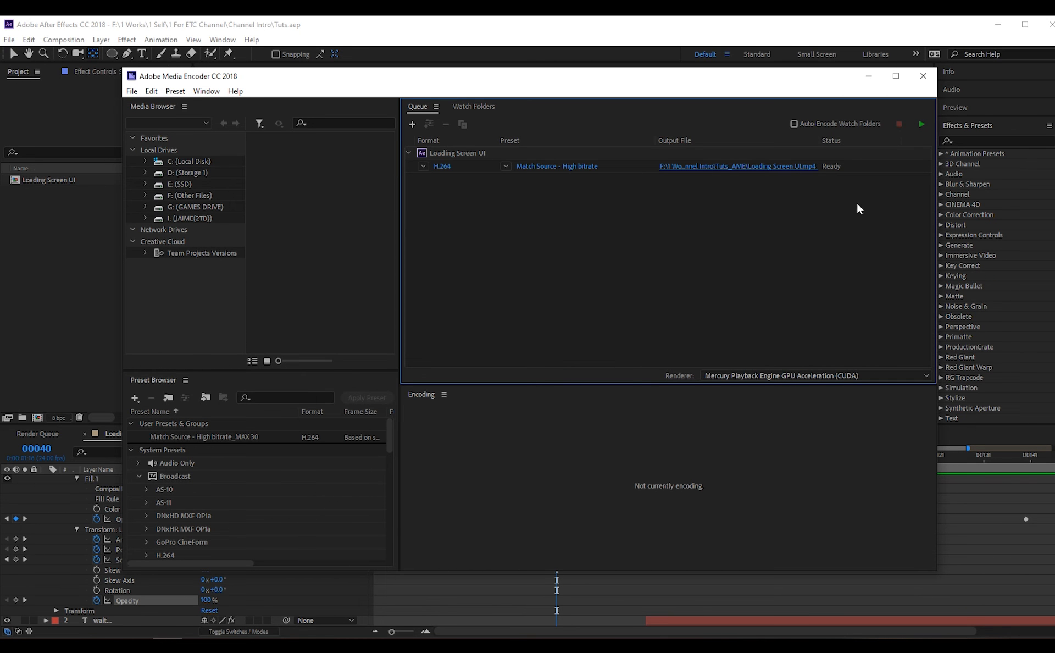
click(921, 125)
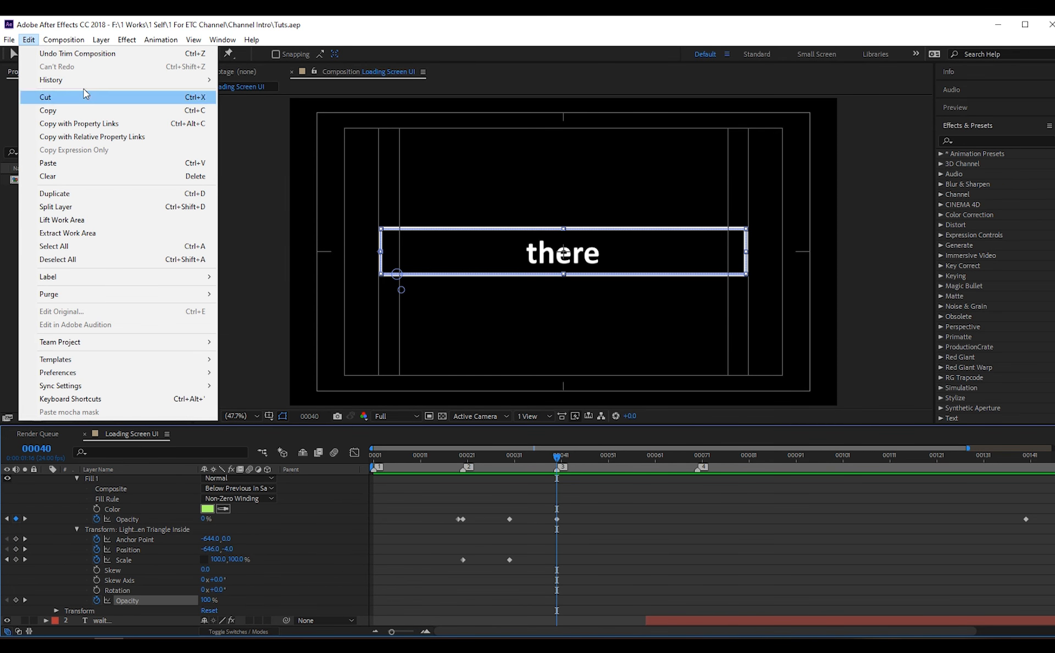
Add the Loading Screen UI composition to After Effects' Render Queue and set its output format to QuickTime
mouse_move(65, 47)
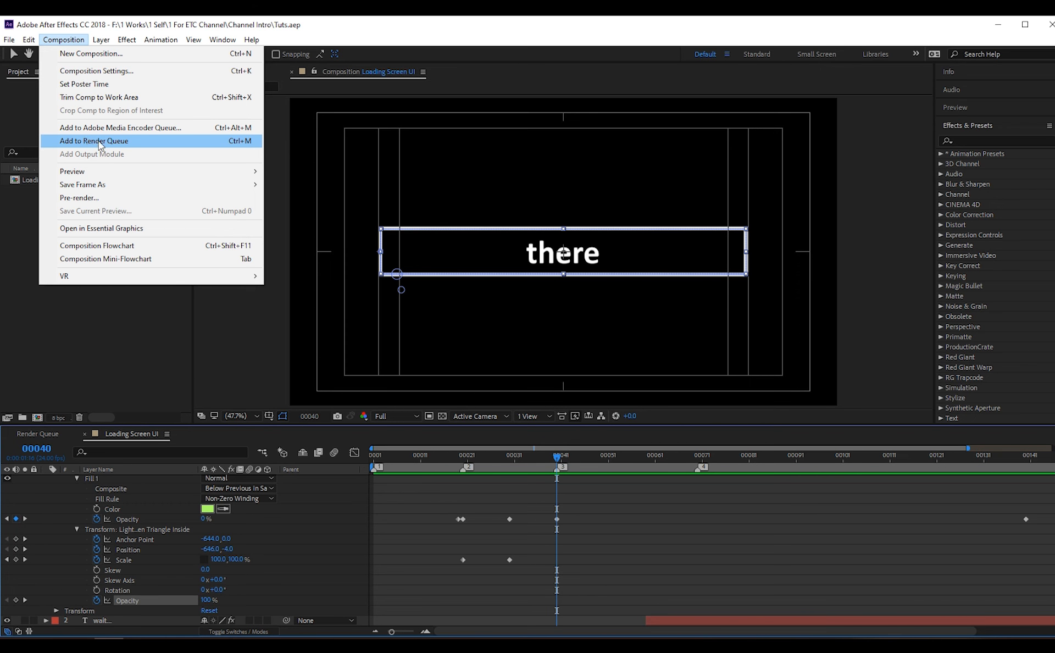
click(130, 143)
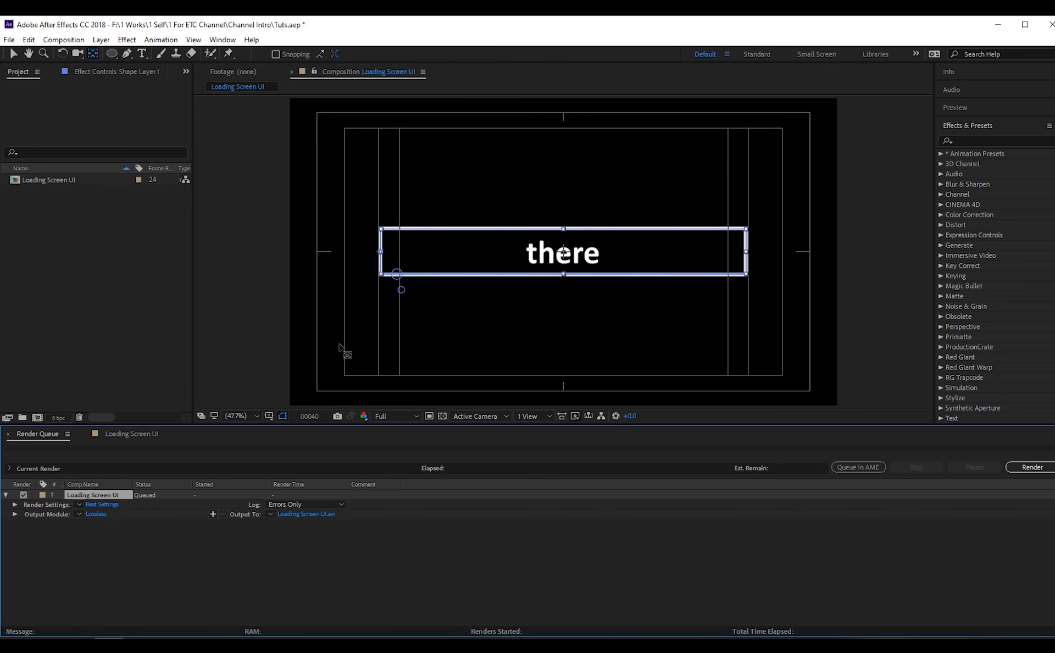
click(95, 514)
click(303, 186)
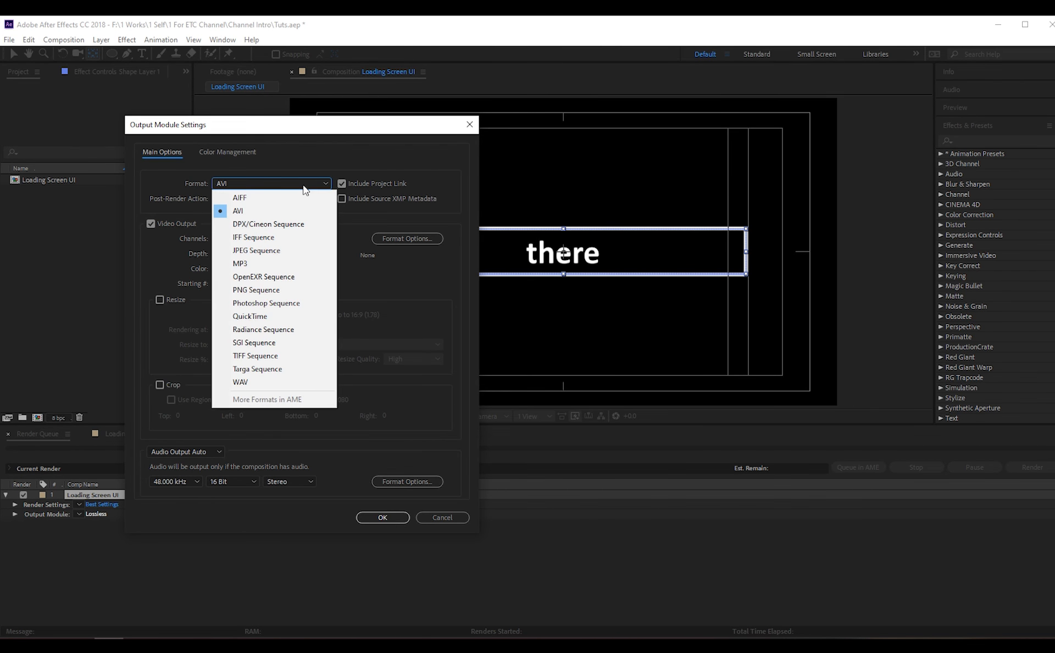
click(279, 319)
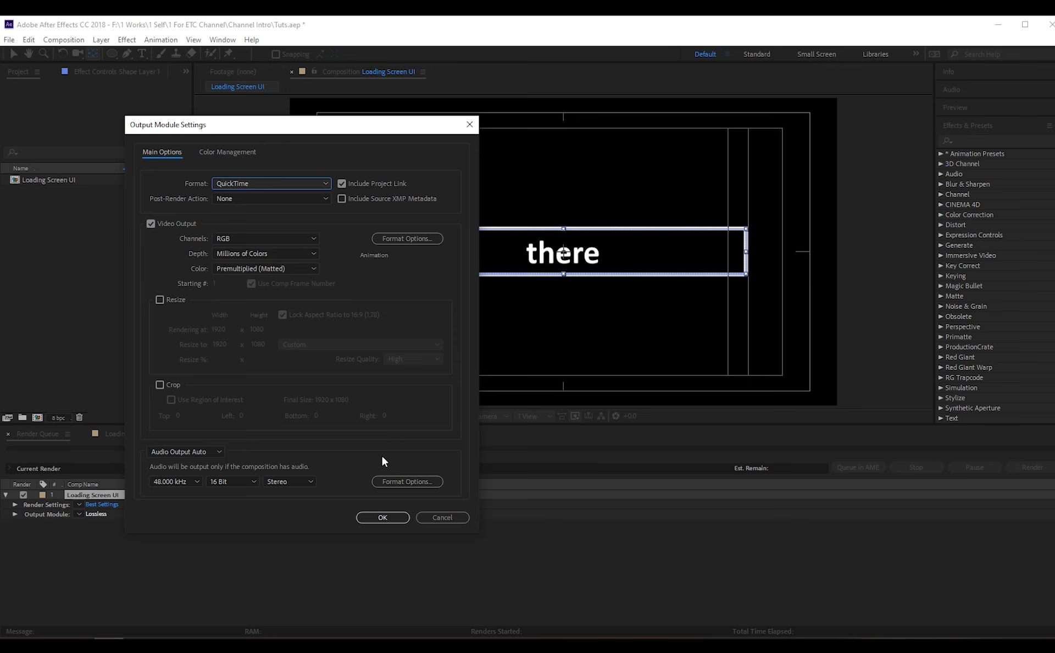
Set the QuickTime video codec to Animation after trying H.264, and save the output file as Loading Screen UI.mov
click(410, 239)
click(201, 189)
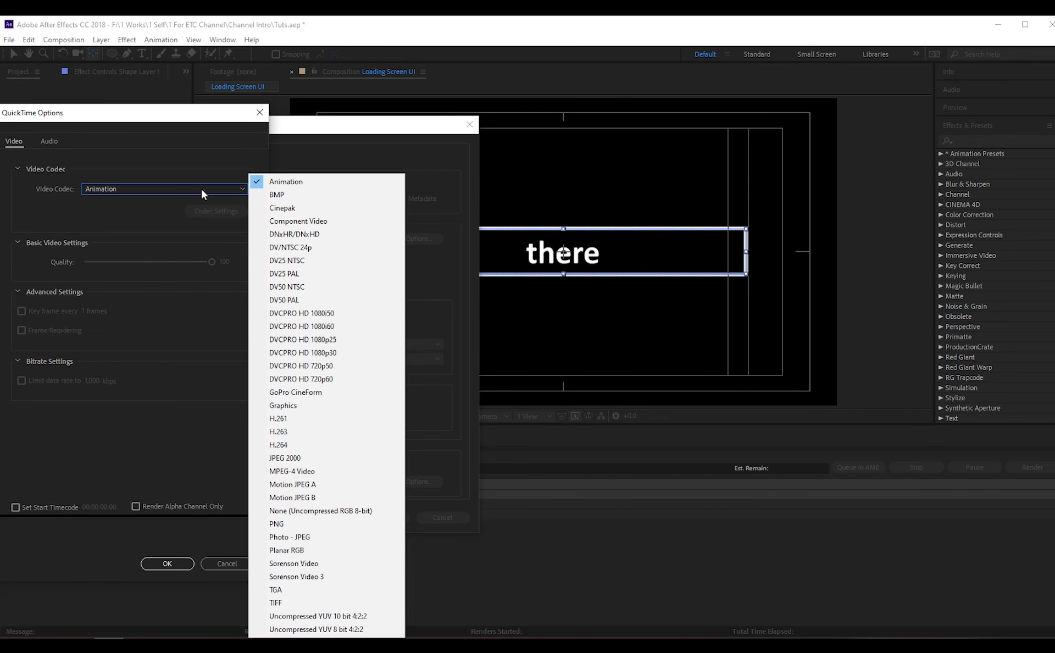
click(304, 444)
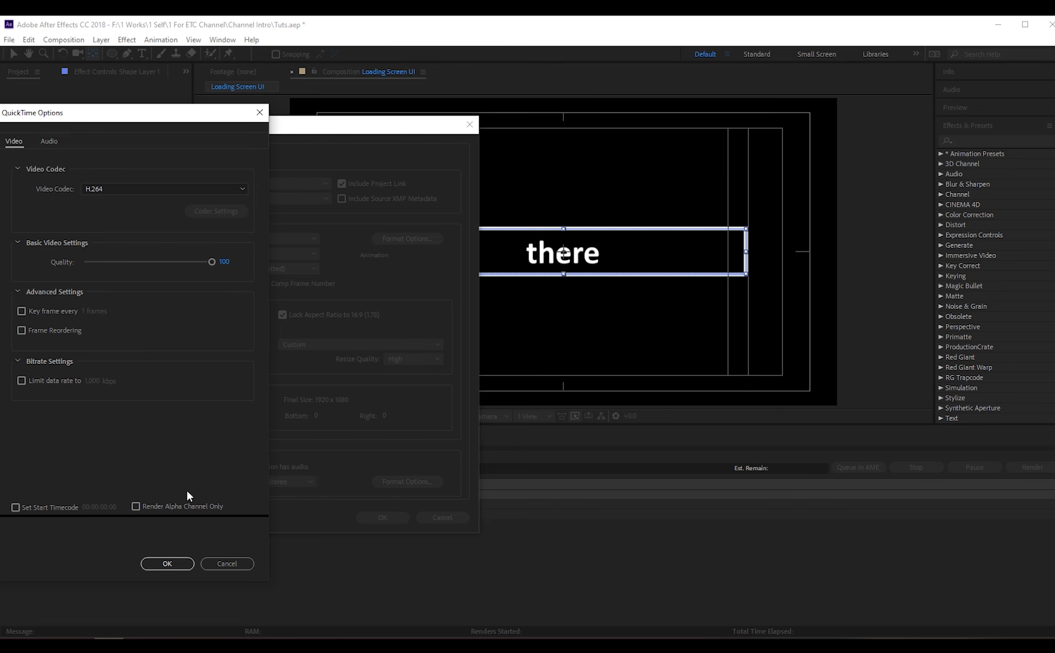
click(236, 189)
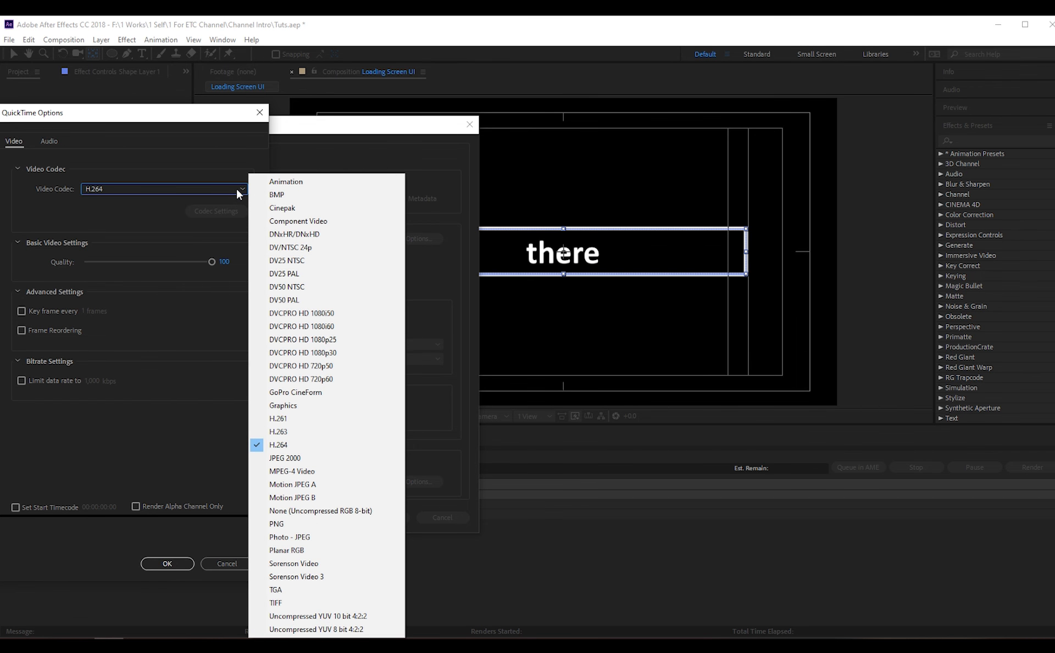
click(333, 182)
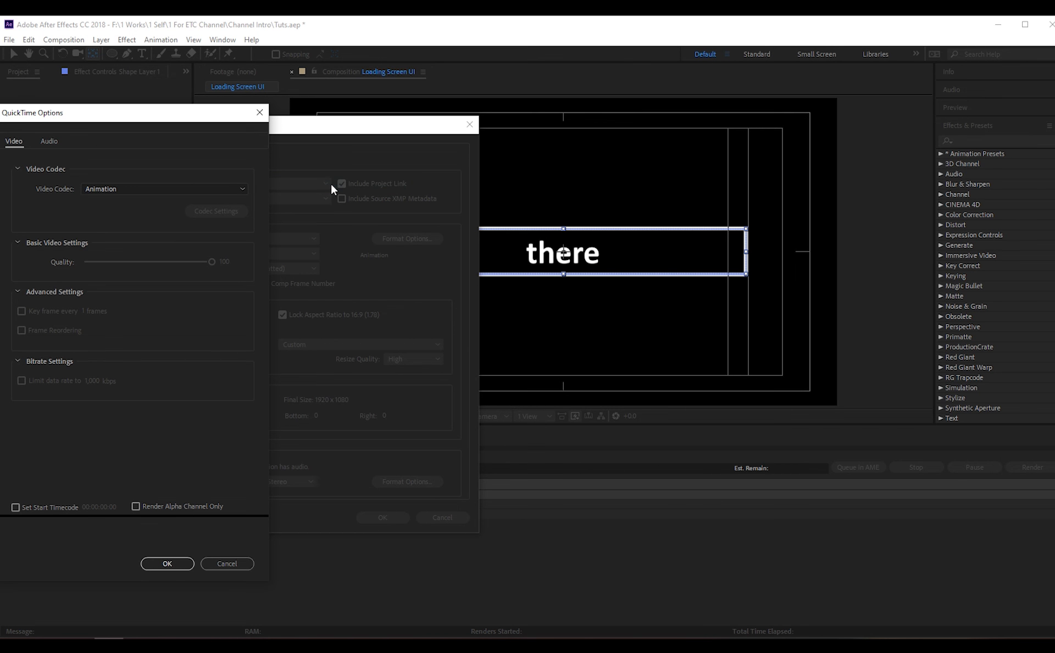
click(173, 563)
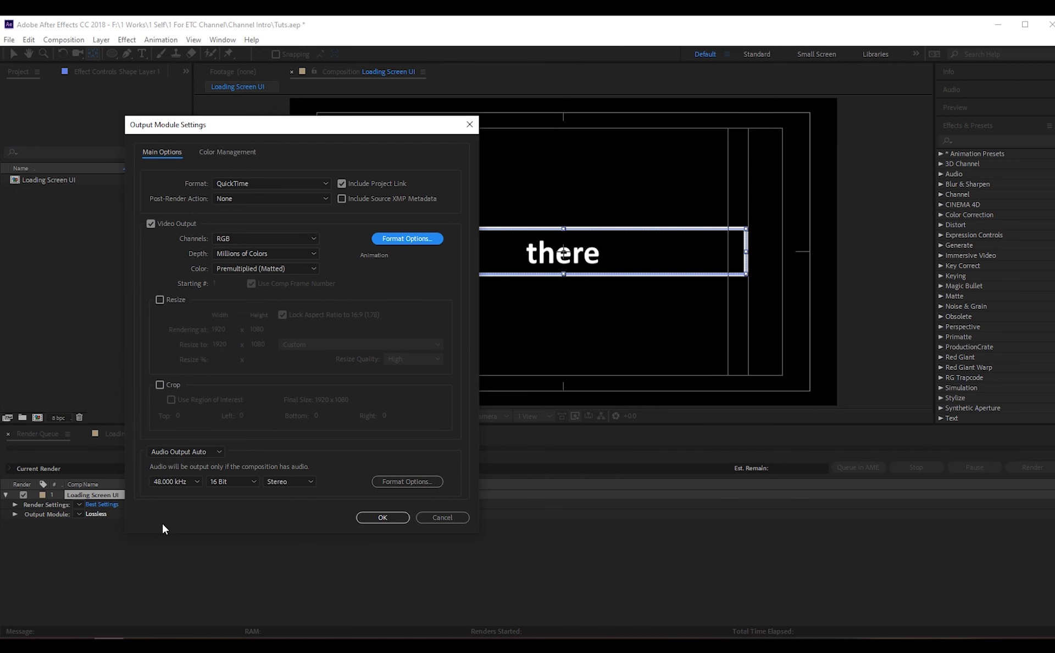
click(359, 516)
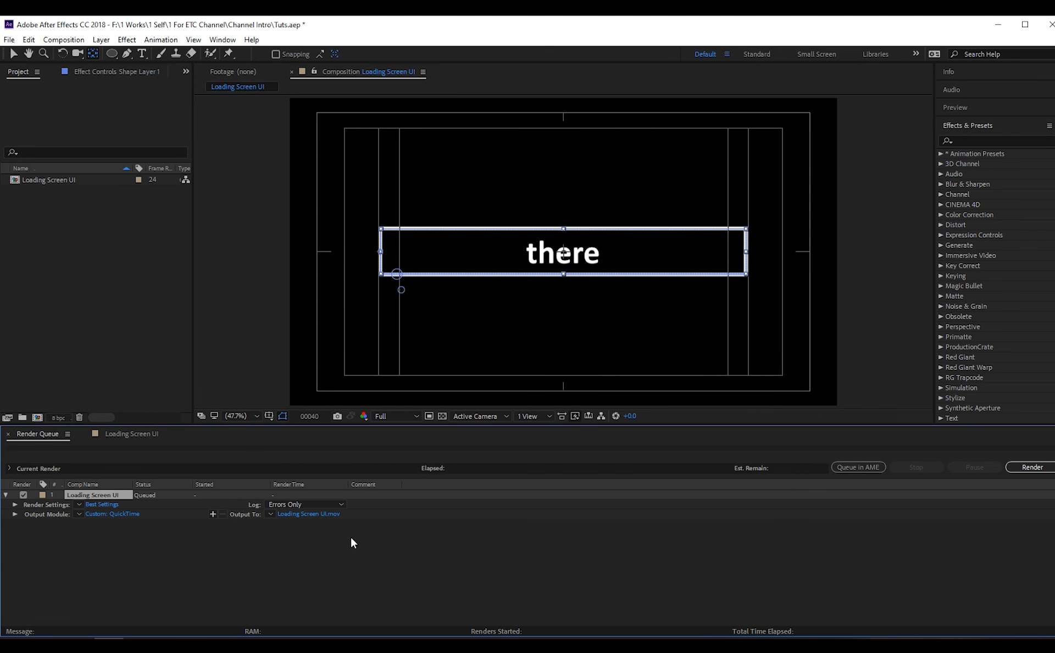
click(315, 515)
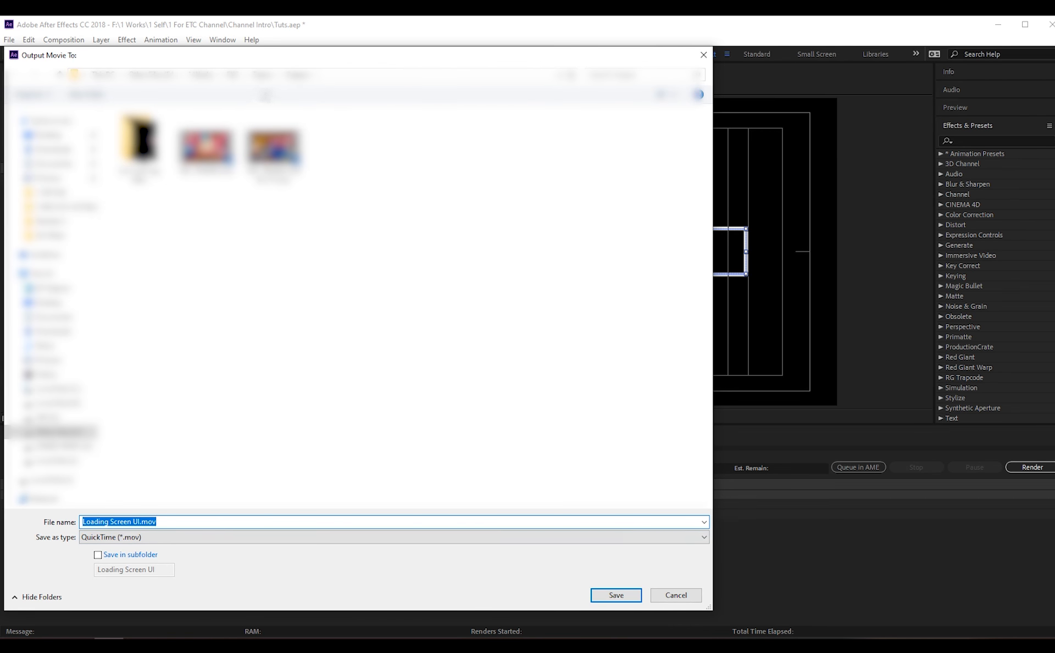
key(Return)
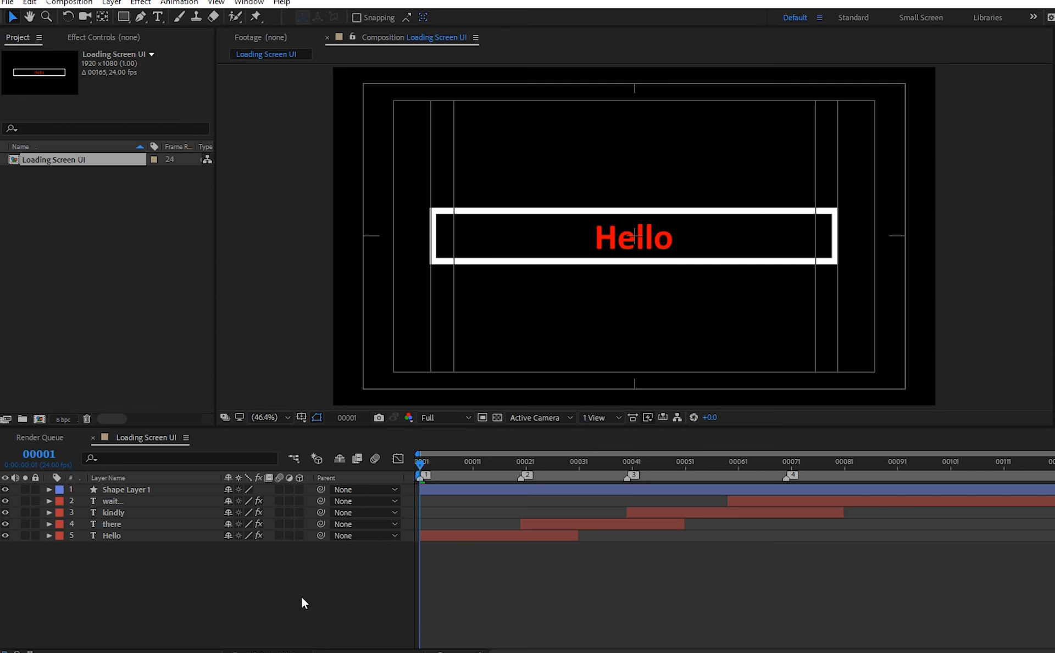
Create a black 1920 × 1080 px solid layer in the Loading Screen UI composition
right_click(302, 598)
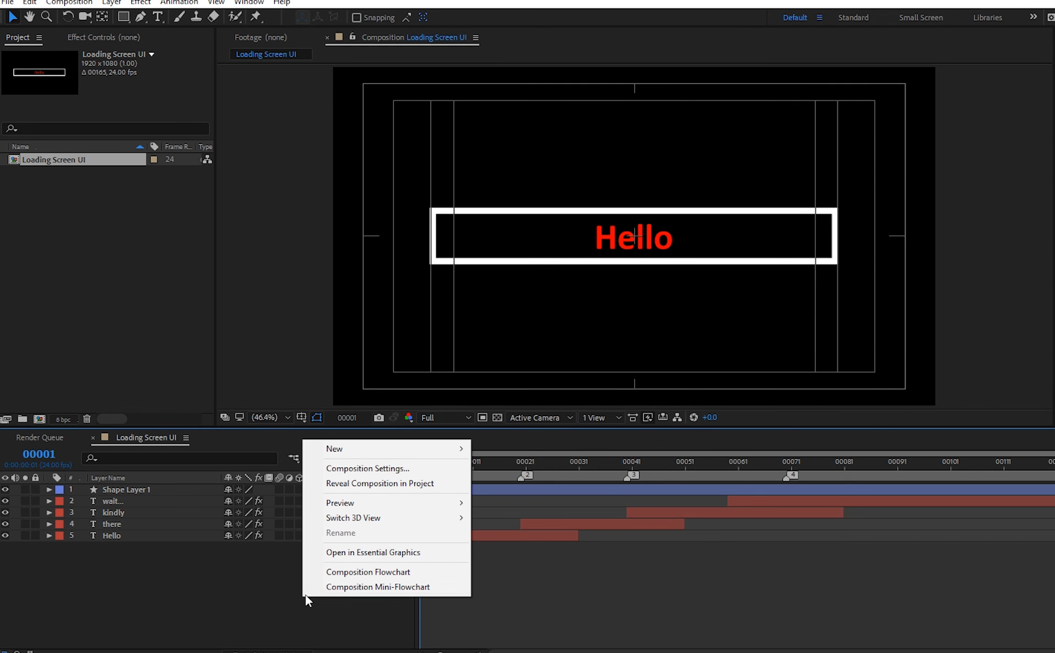
mouse_move(362, 448)
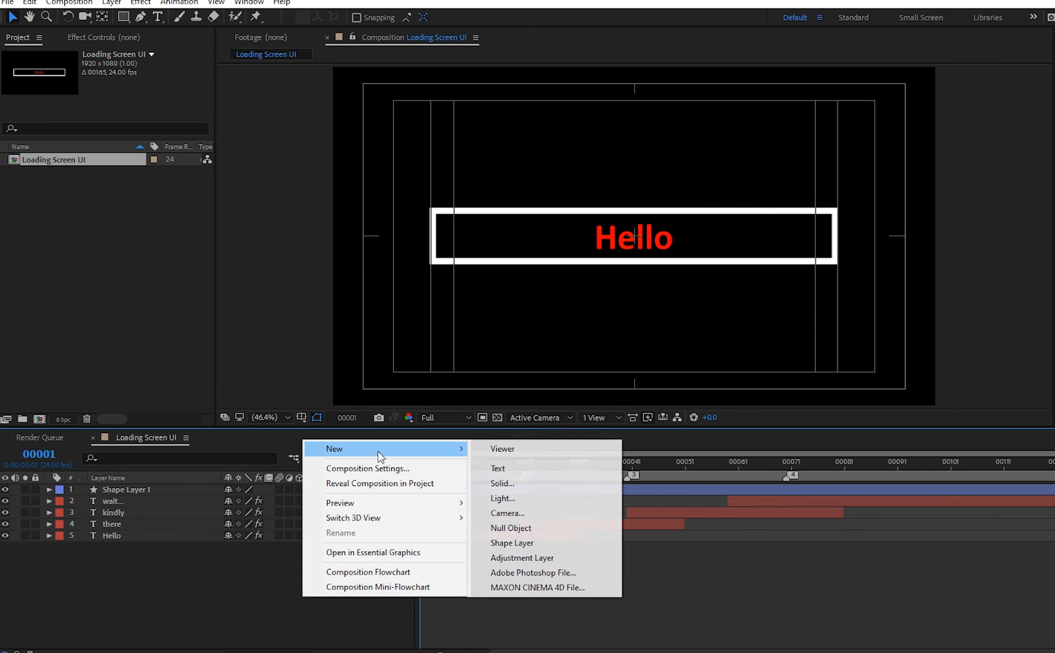
click(526, 484)
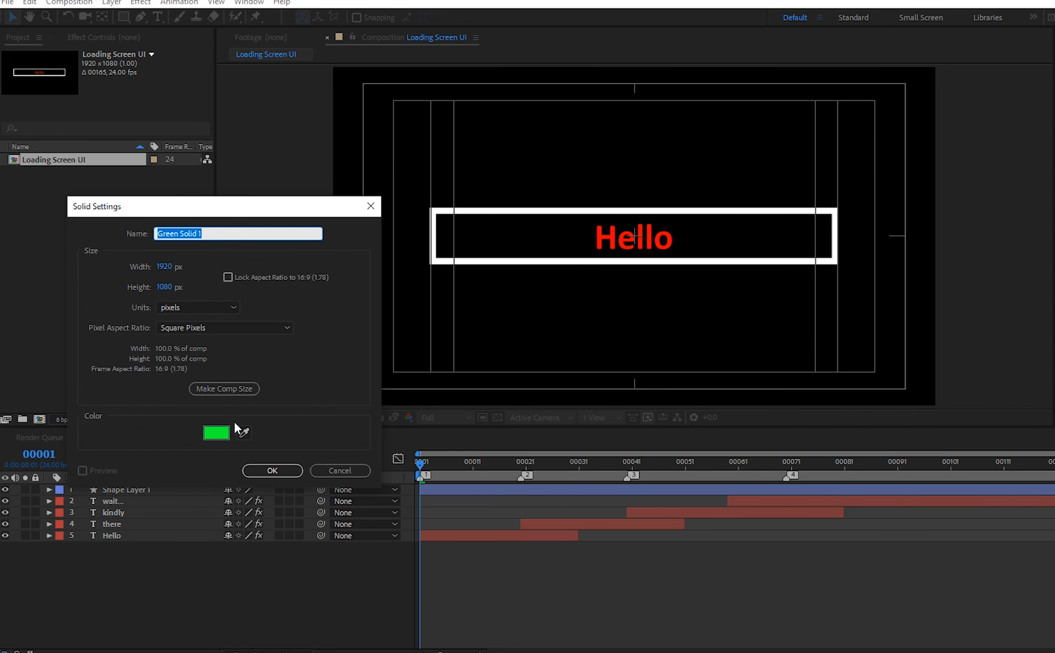
click(216, 433)
drag(712, 292, 711, 463)
click(1007, 294)
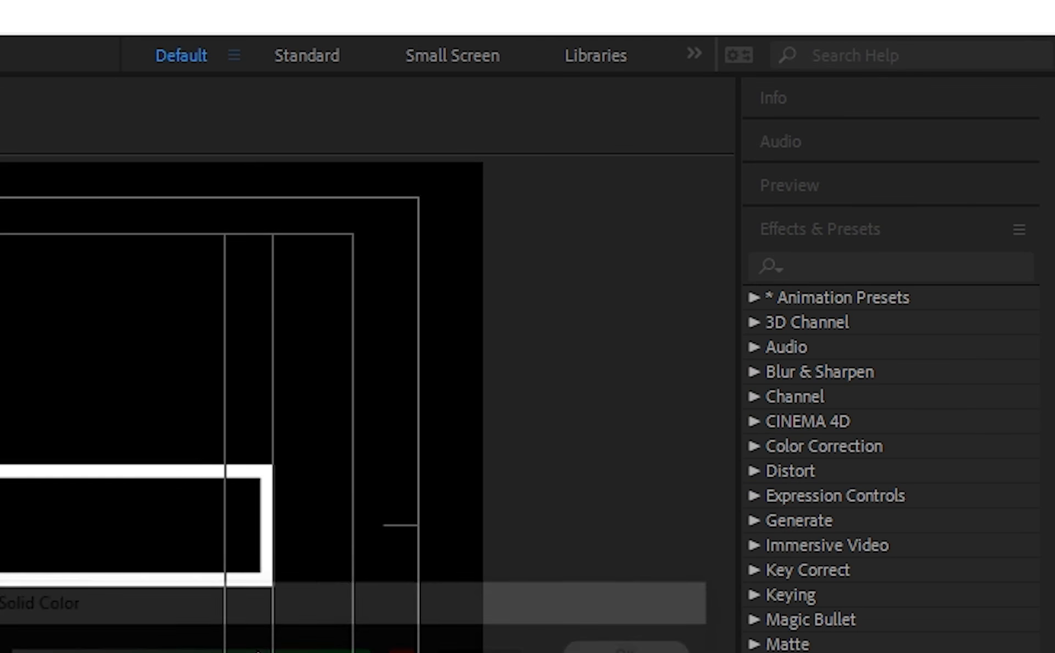
click(272, 470)
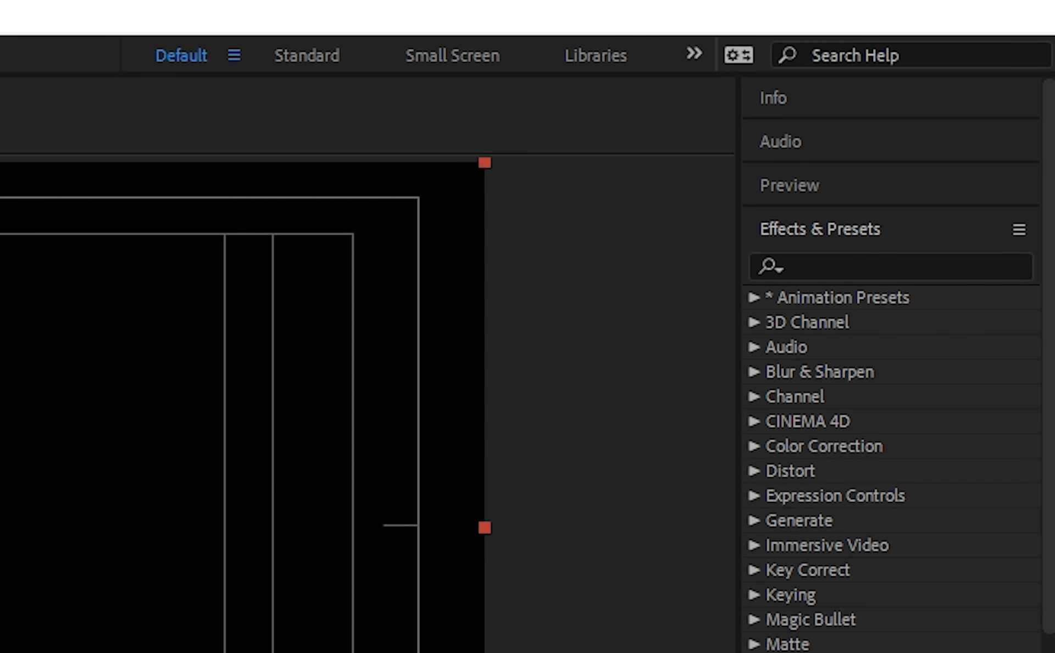
Find the Gradient Ramp effect by searching for "ramp" and apply it to the black solid layer
click(830, 265)
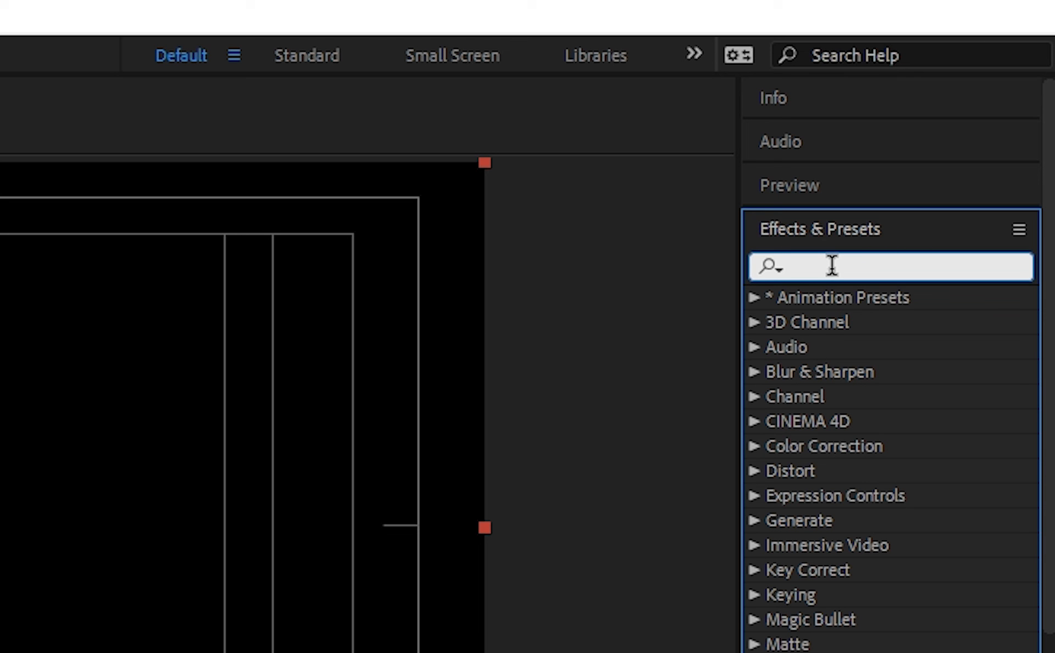
text(ramp)
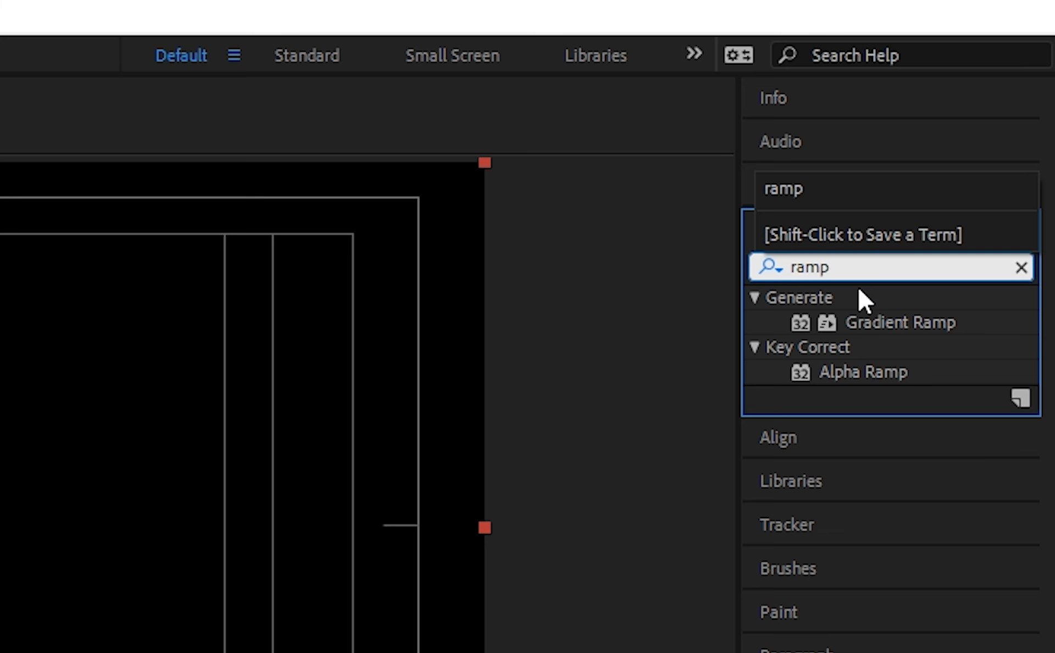
drag(888, 322, 641, 201)
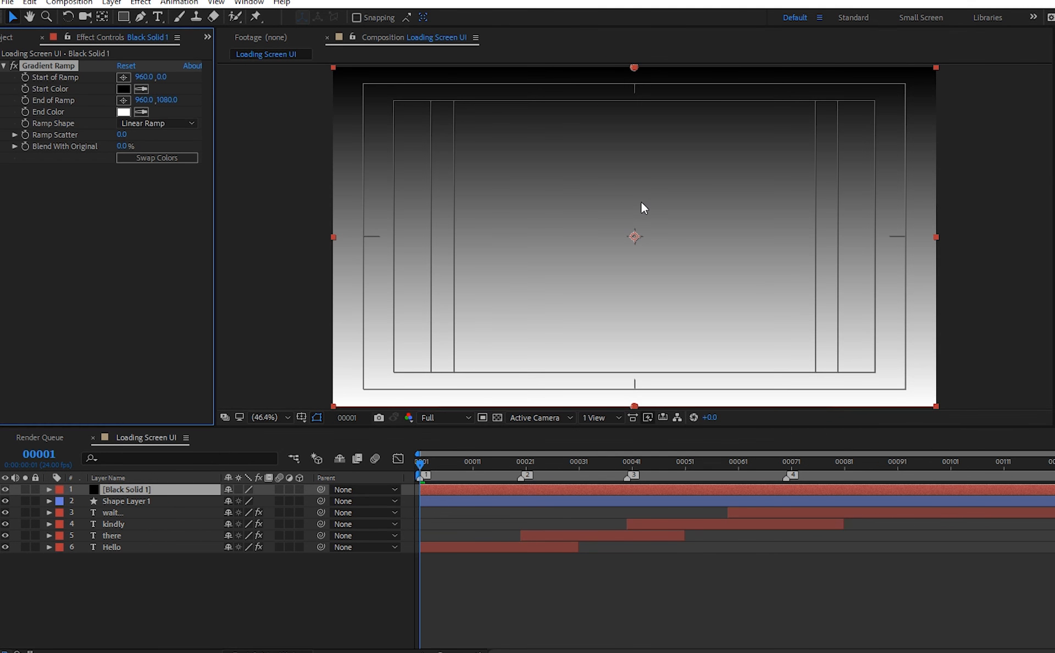
Set the Gradient Ramp's End Color to light red, hex FF8888
click(123, 111)
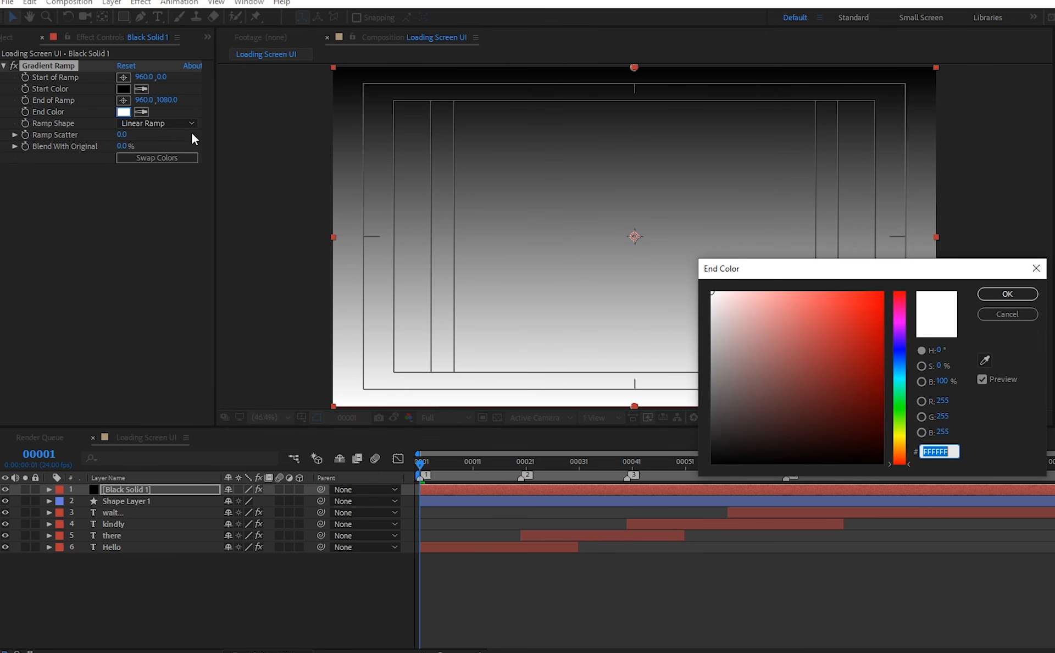
click(794, 295)
drag(794, 295, 764, 292)
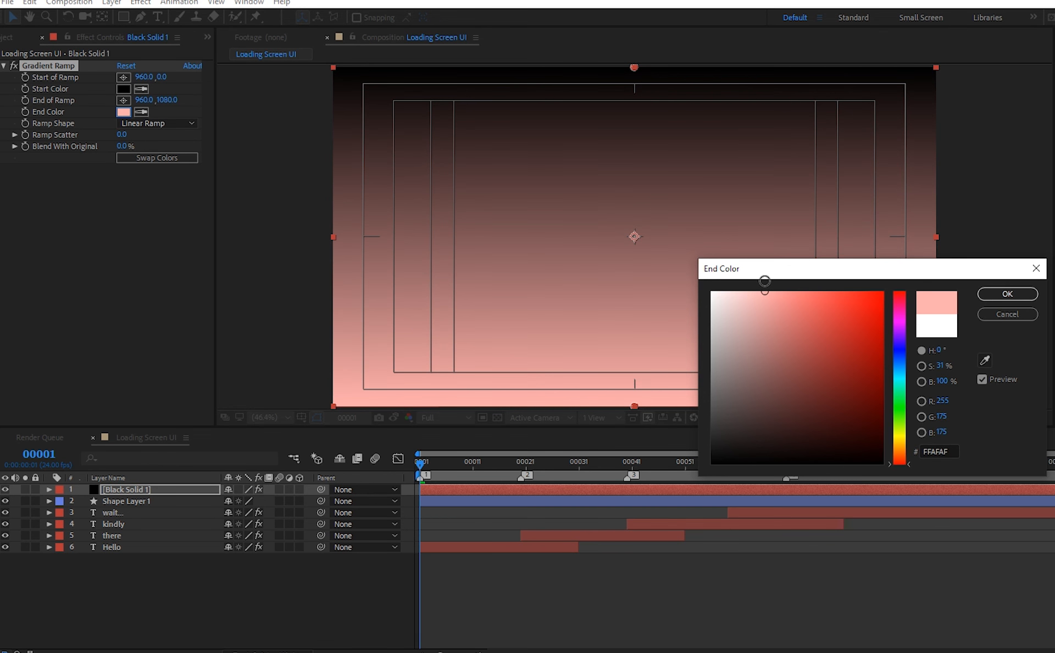
click(791, 292)
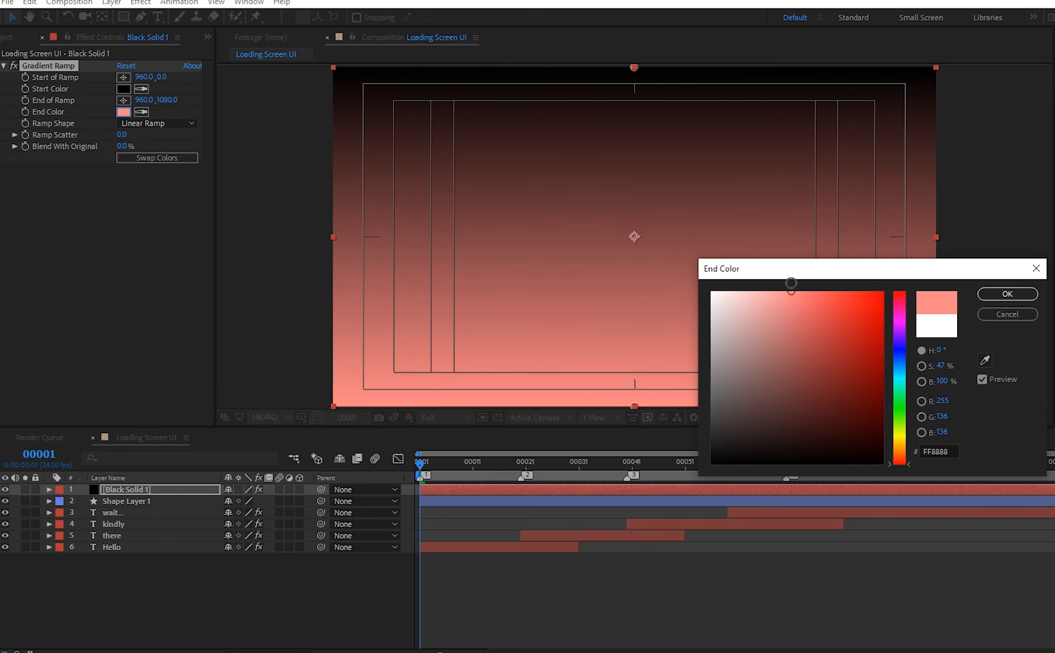
click(1015, 298)
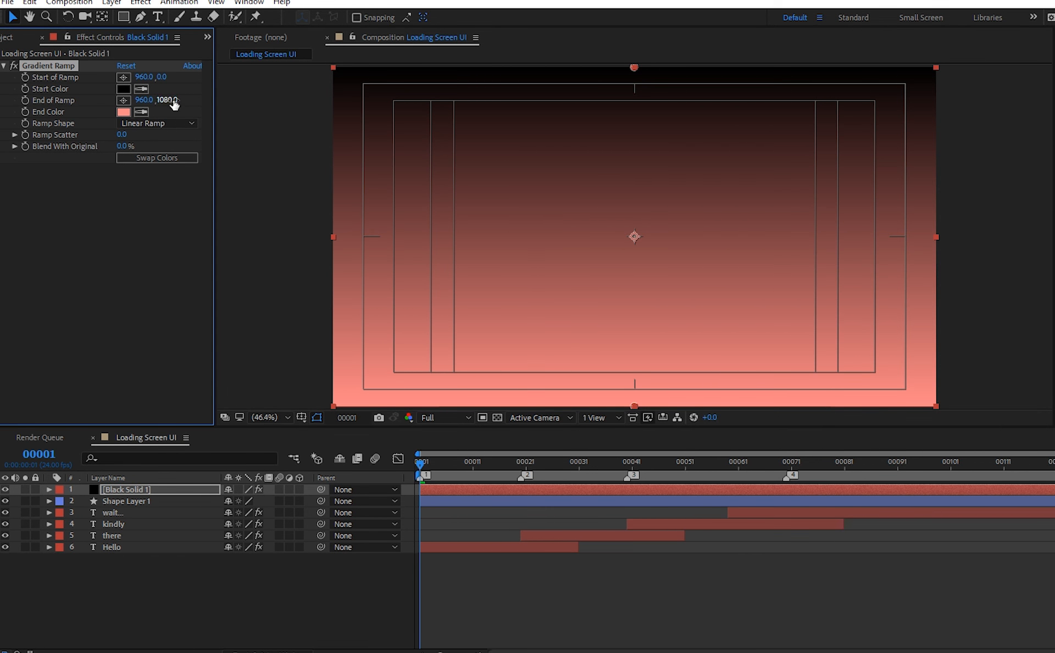
Set the Gradient Ramp's End of Ramp to 960, 2882 and its Start of Ramp to 960, 260
drag(173, 101, 971, 199)
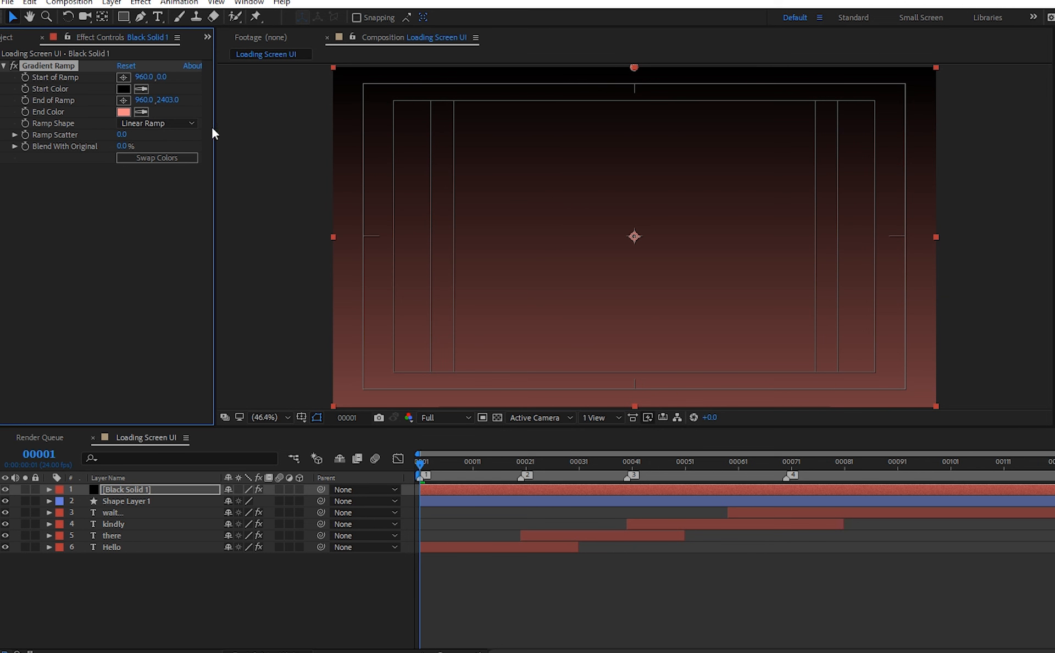
drag(168, 101, 171, 102)
drag(163, 78, 319, 97)
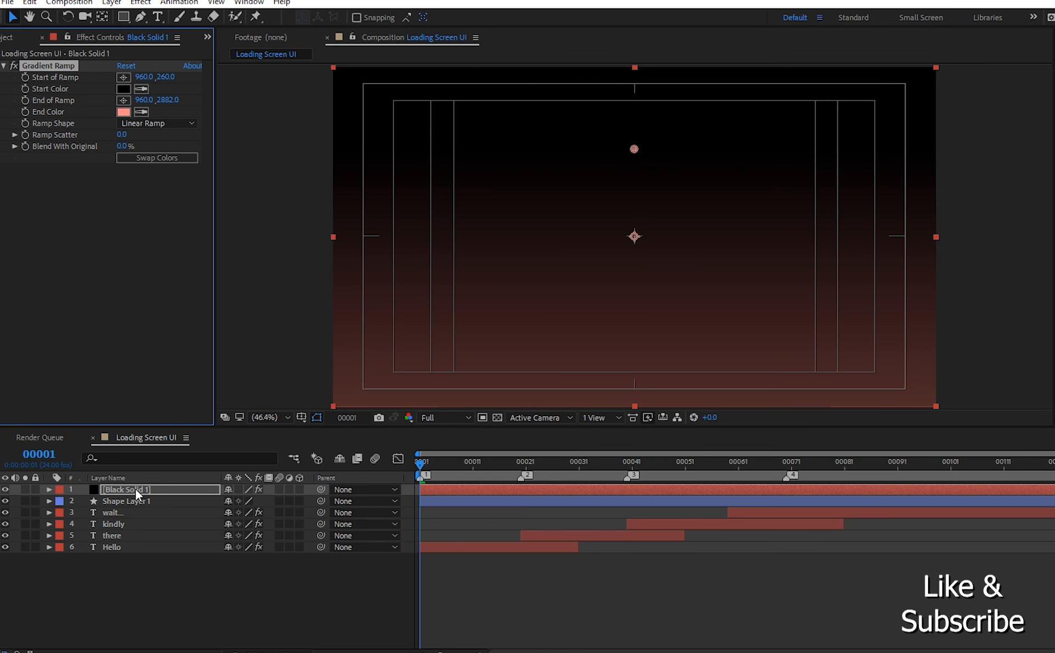
Move the black solid layer below the Hello text layer at the bottom of the stack and play back the composition
drag(136, 489, 133, 553)
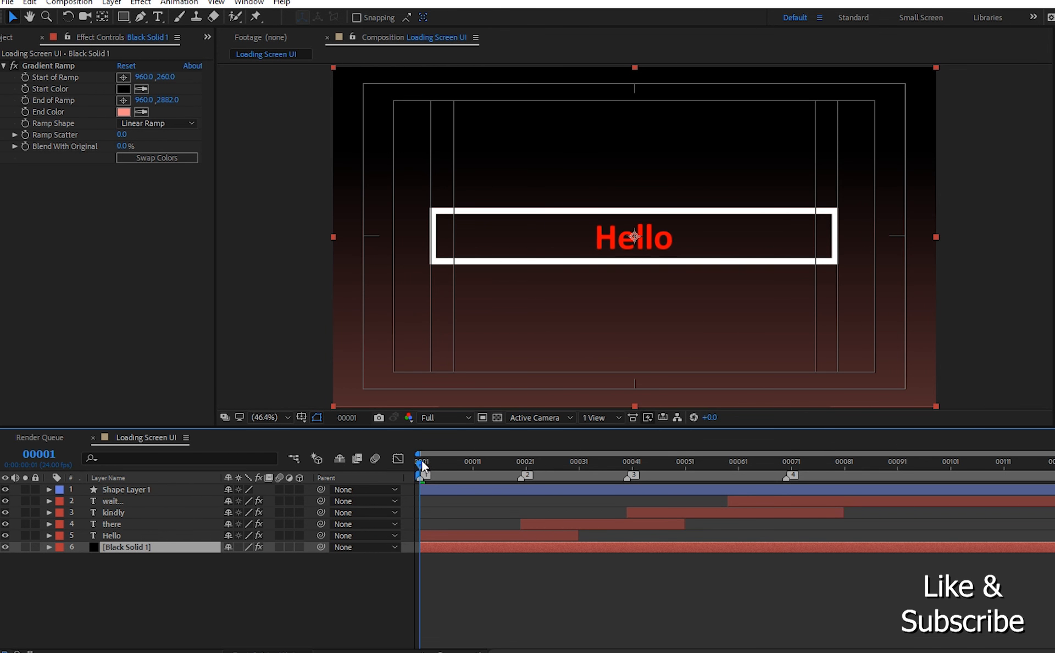
key(space)
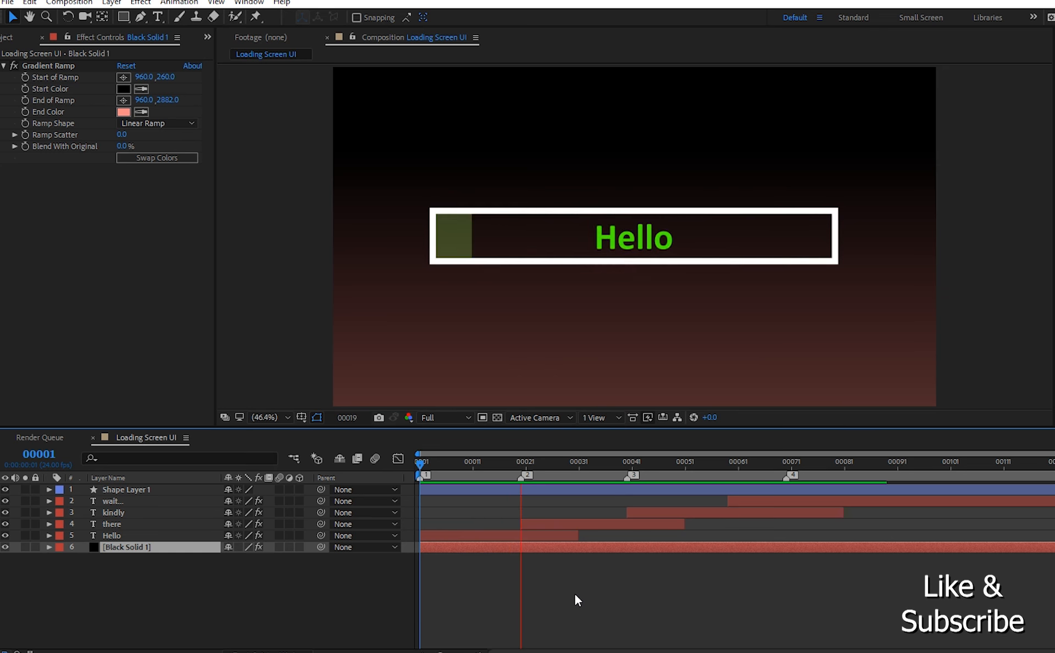